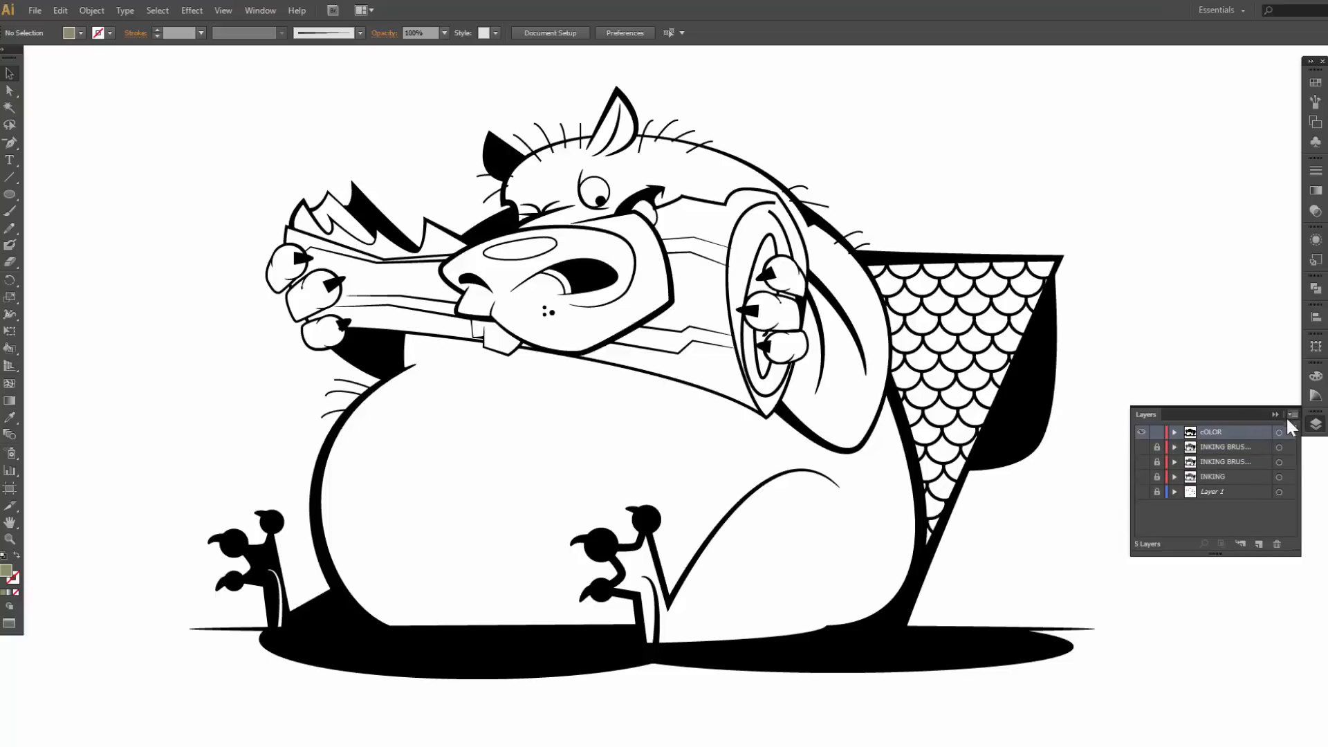
Step: Select all artwork on the cOLOR layer and expand it
{"action": "left_click", "coordinate": [1279, 433]}
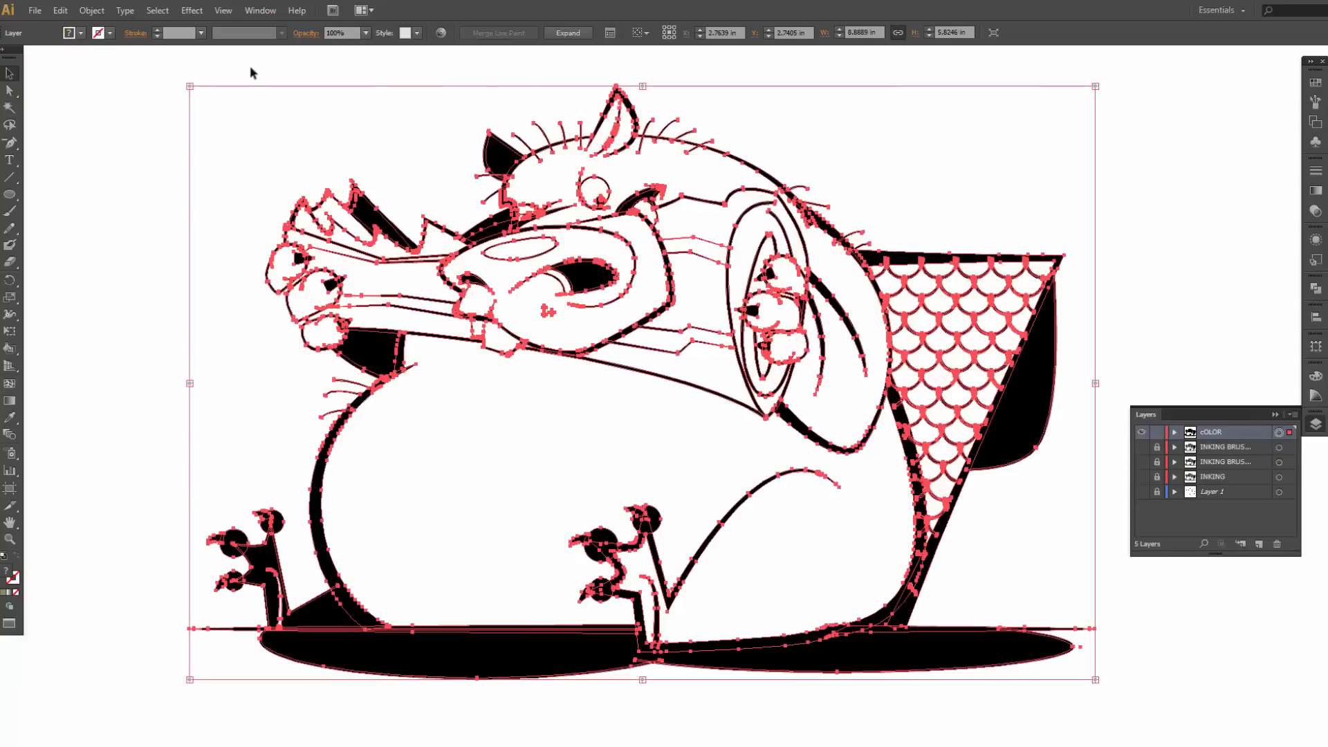
{"action": "left_click", "coordinate": [92, 10]}
{"action": "left_click", "coordinate": [118, 218]}
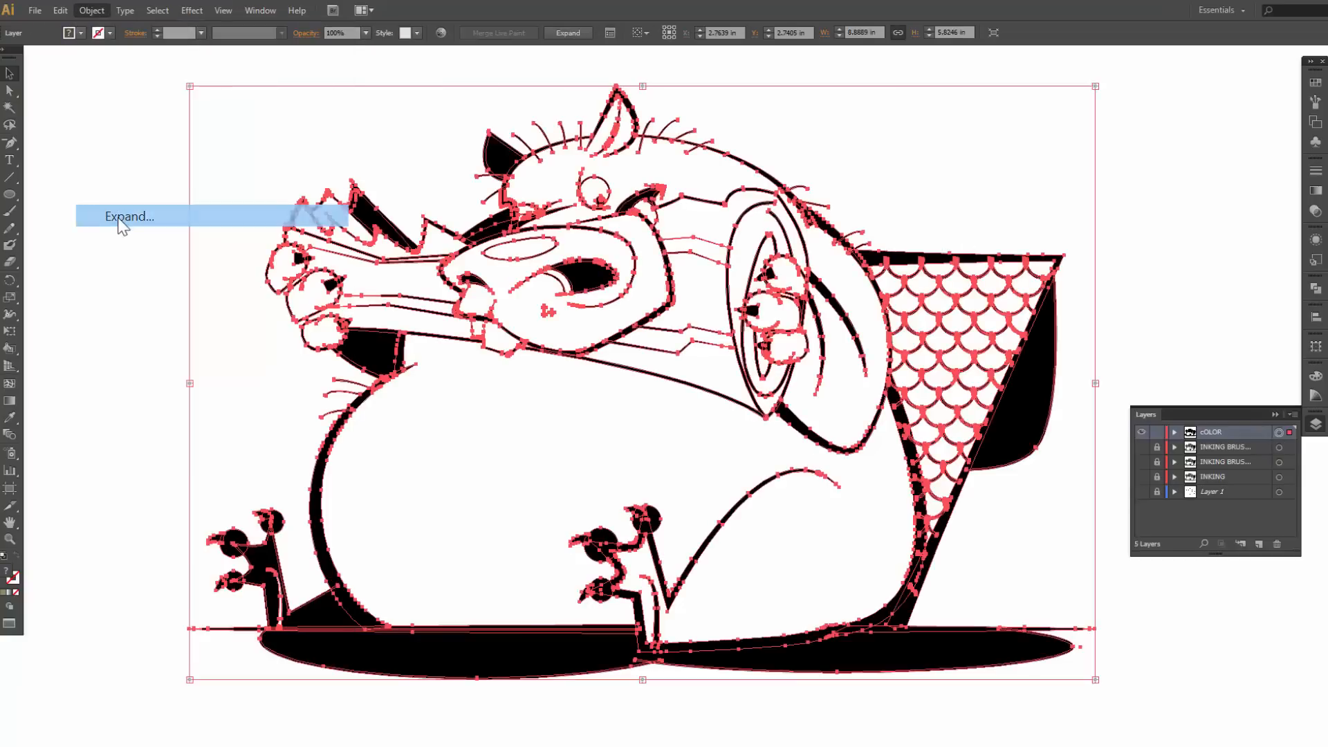
{"action": "left_click", "coordinate": [630, 468]}
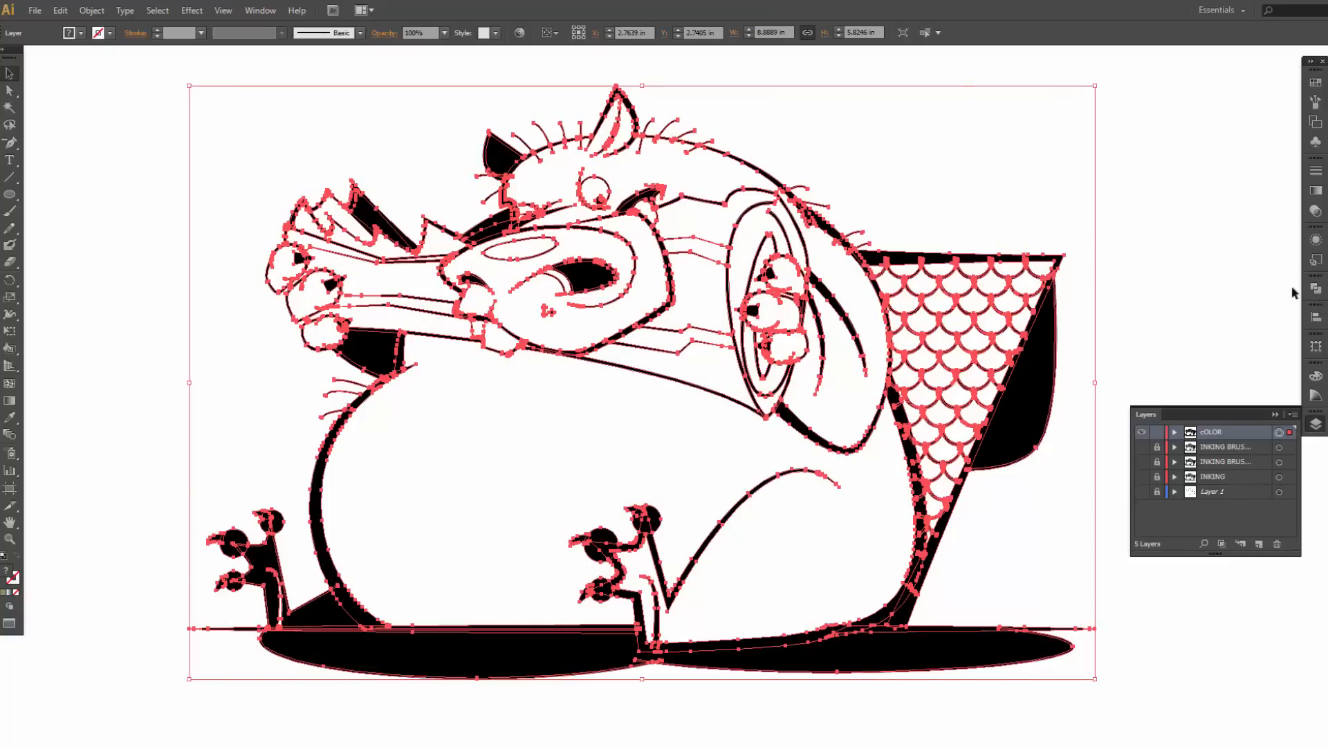
Step: Unite all the expanded ink shapes into one with Pathfinder and deselect the artwork
{"action": "left_click", "coordinate": [1316, 289]}
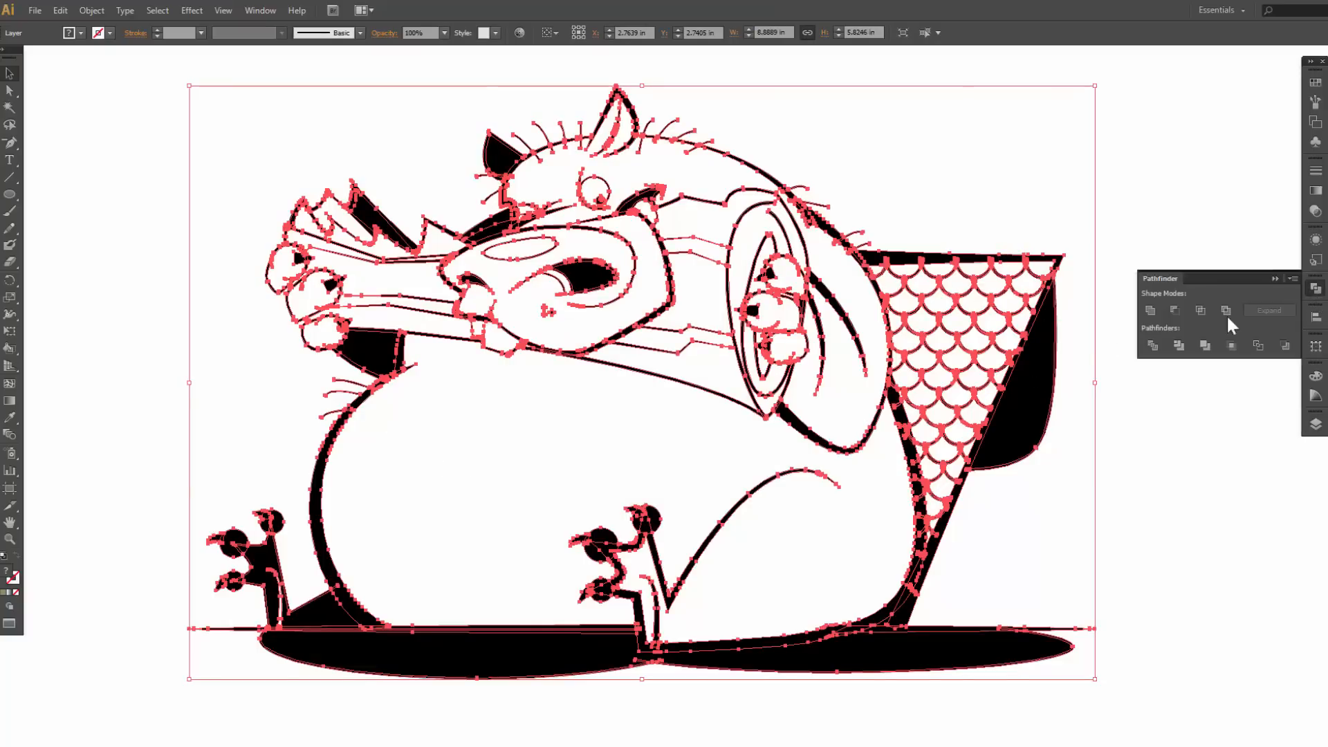
{"action": "left_click", "coordinate": [1149, 312]}
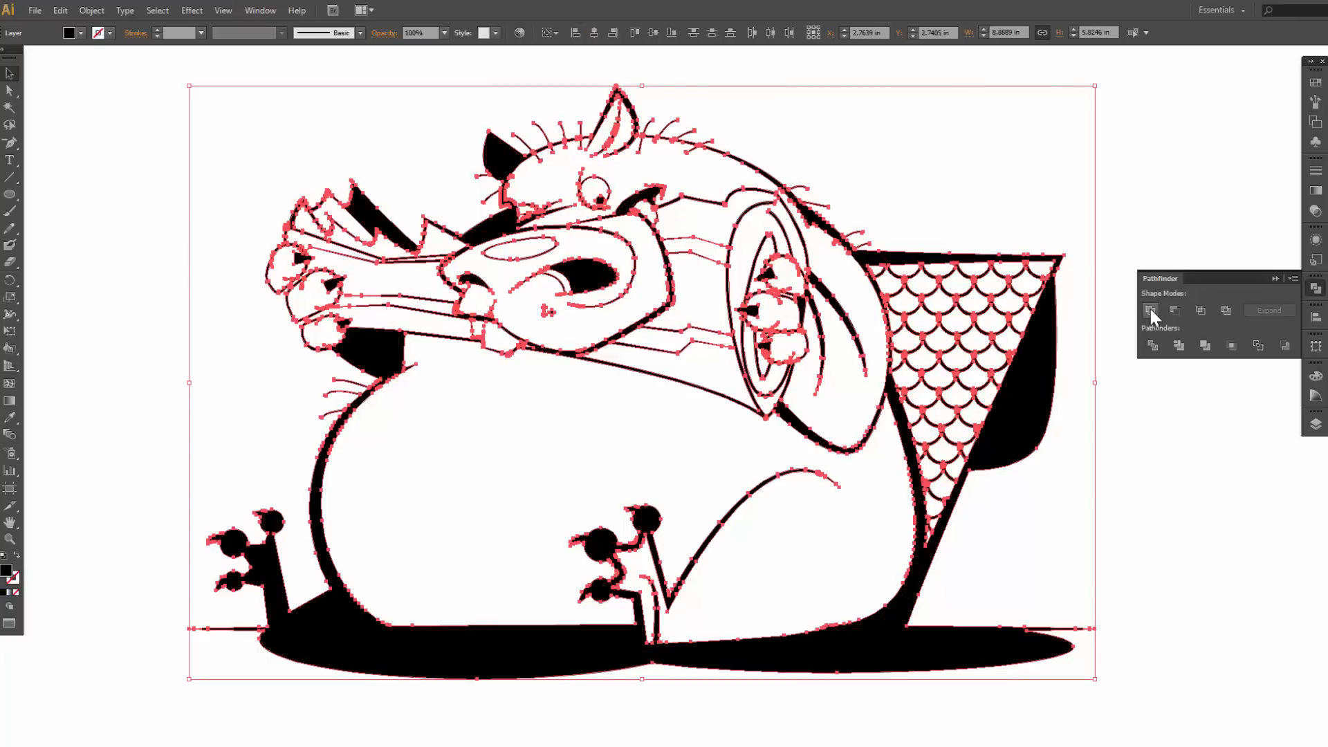
{"action": "left_click", "coordinate": [1208, 549]}
Step: Select everything on the cOLOR layer and make it a Live Paint group
{"action": "left_click", "coordinate": [1316, 424]}
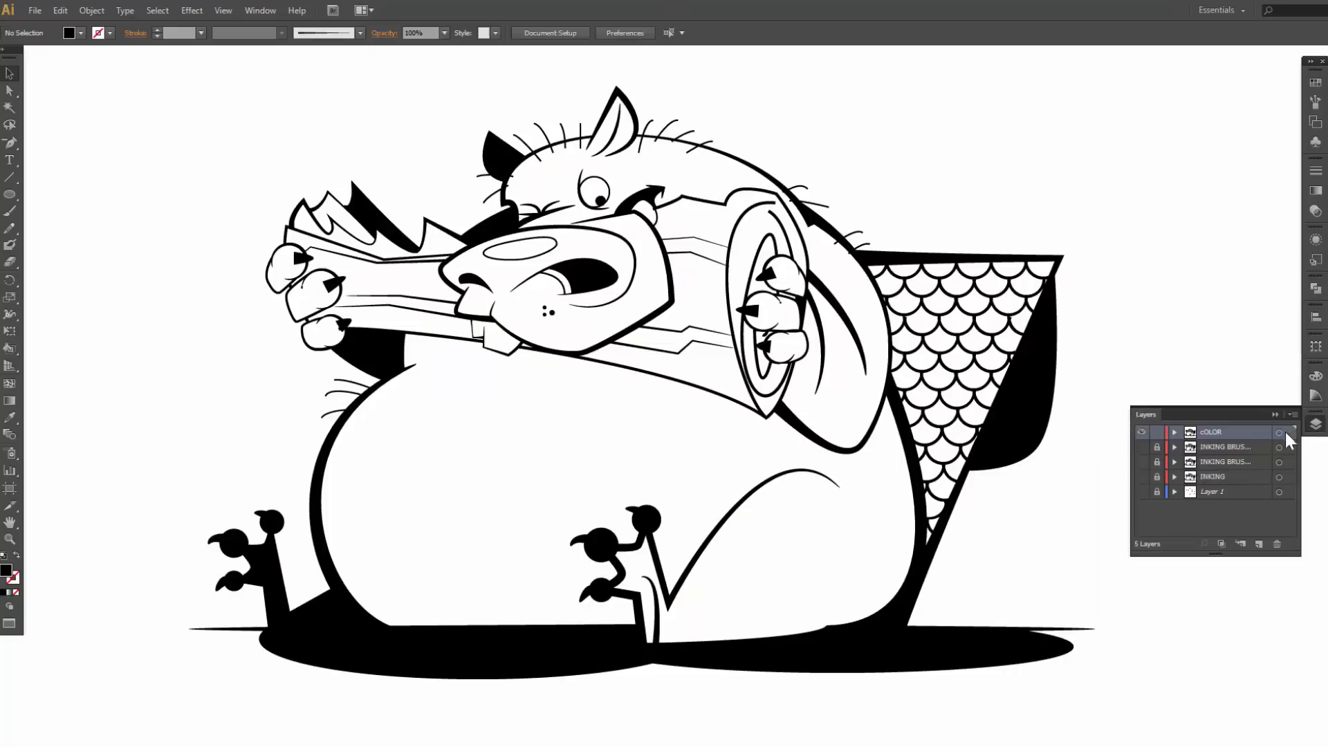
{"action": "left_click", "coordinate": [1279, 433]}
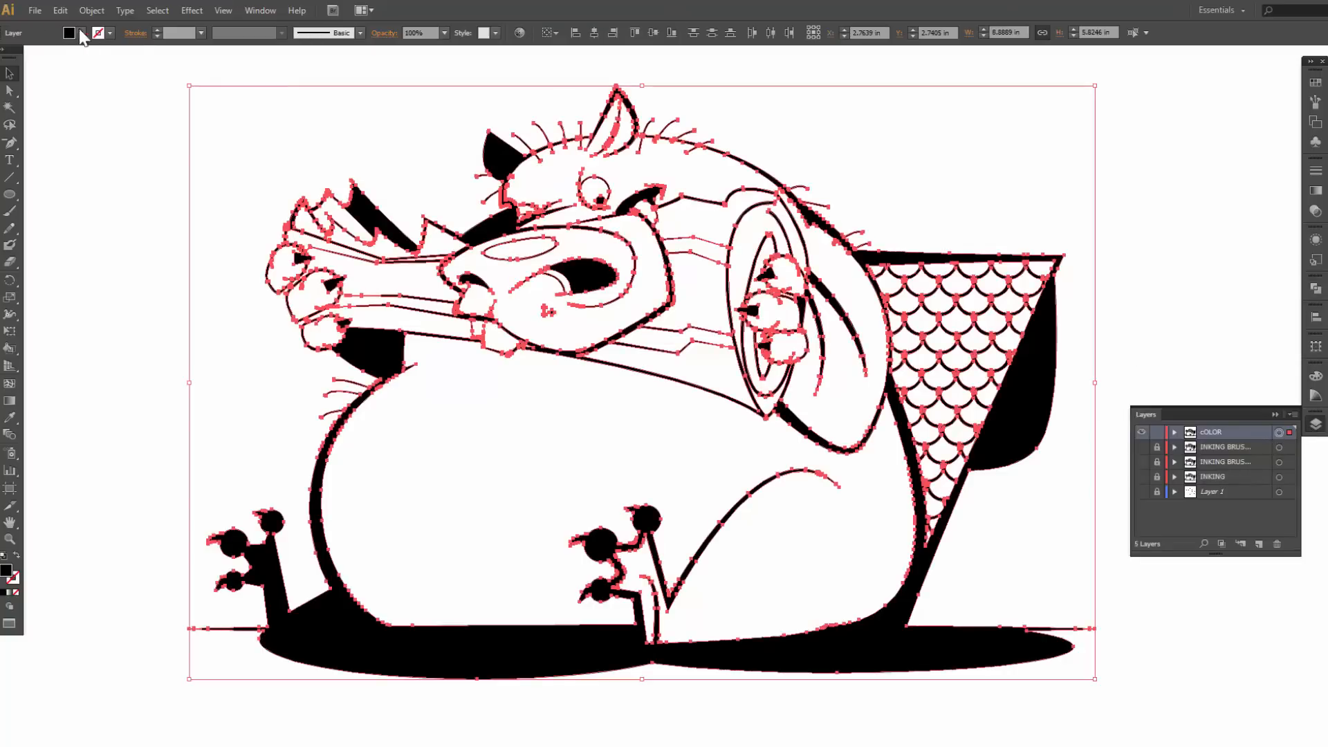
{"action": "left_click", "coordinate": [36, 10]}
{"action": "mouse_move", "coordinate": [91, 10]}
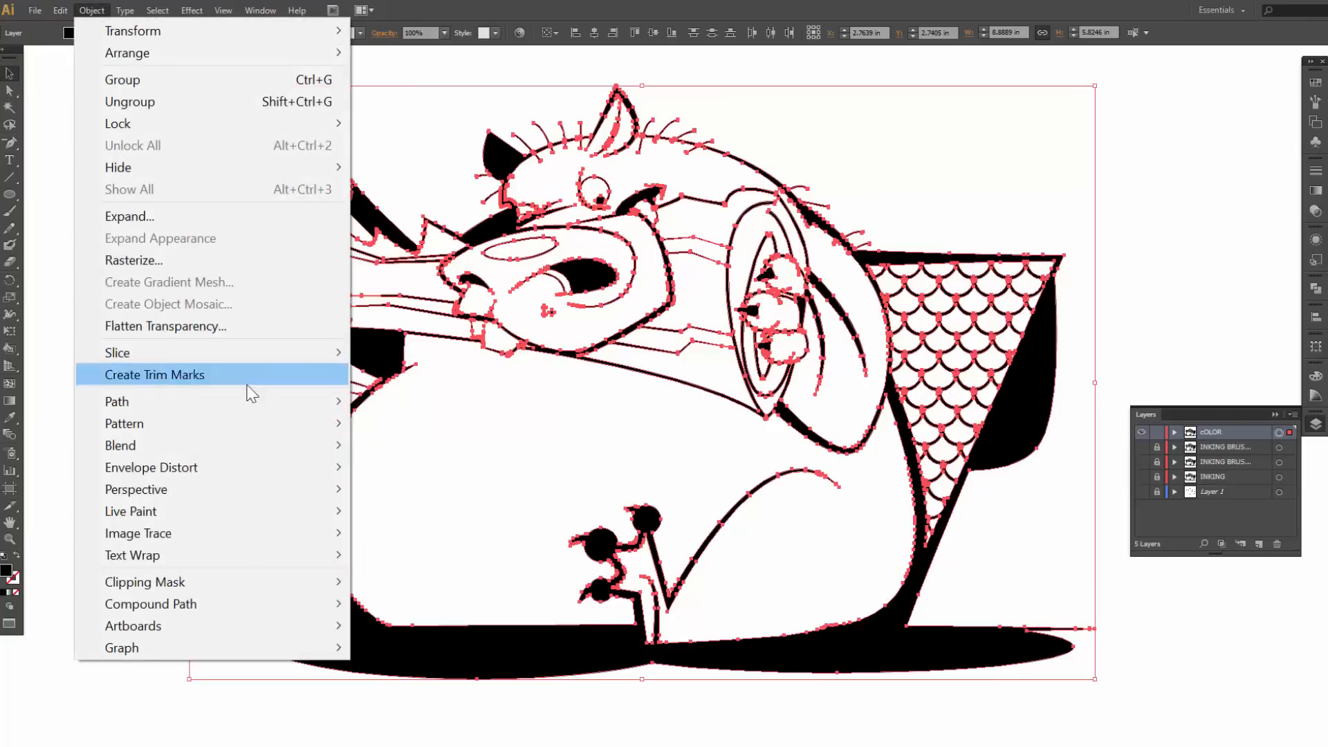
{"action": "mouse_move", "coordinate": [229, 505]}
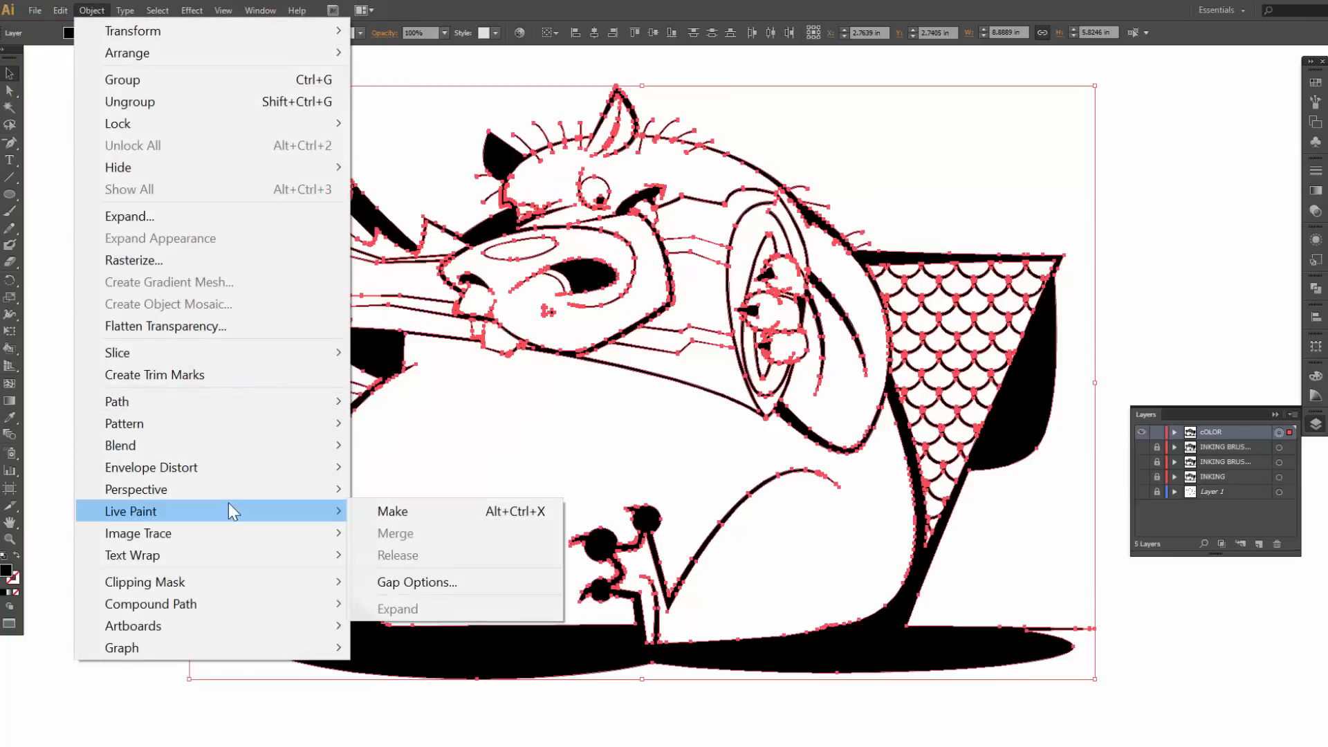
{"action": "left_click", "coordinate": [407, 516]}
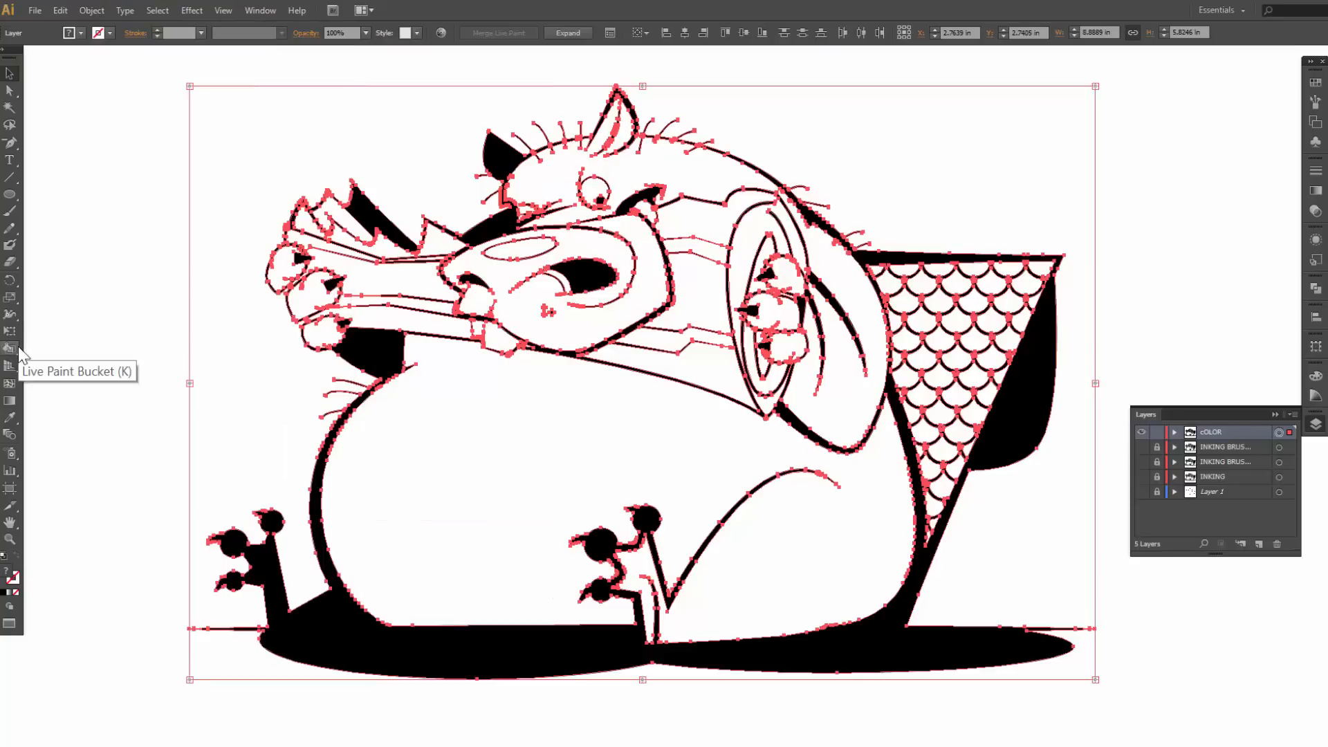
{"action": "left_click", "coordinate": [19, 350]}
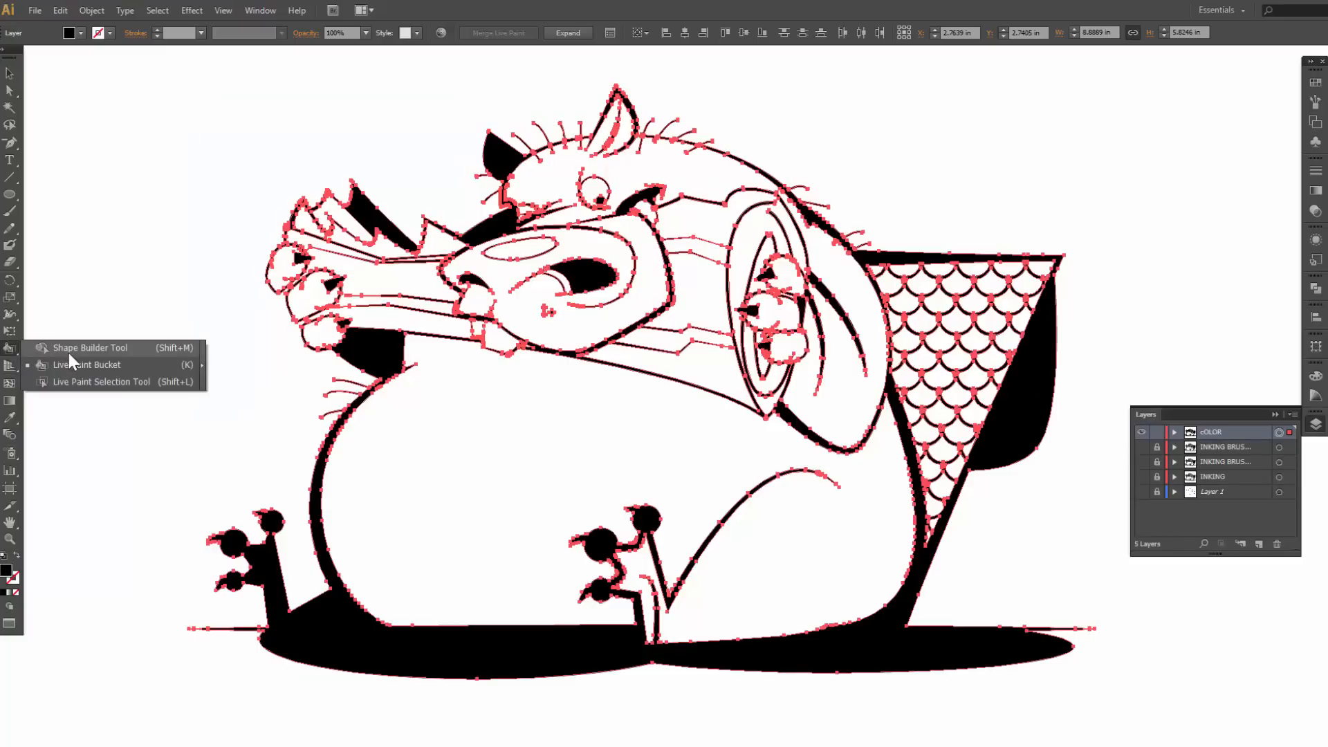
{"action": "left_click", "coordinate": [67, 347]}
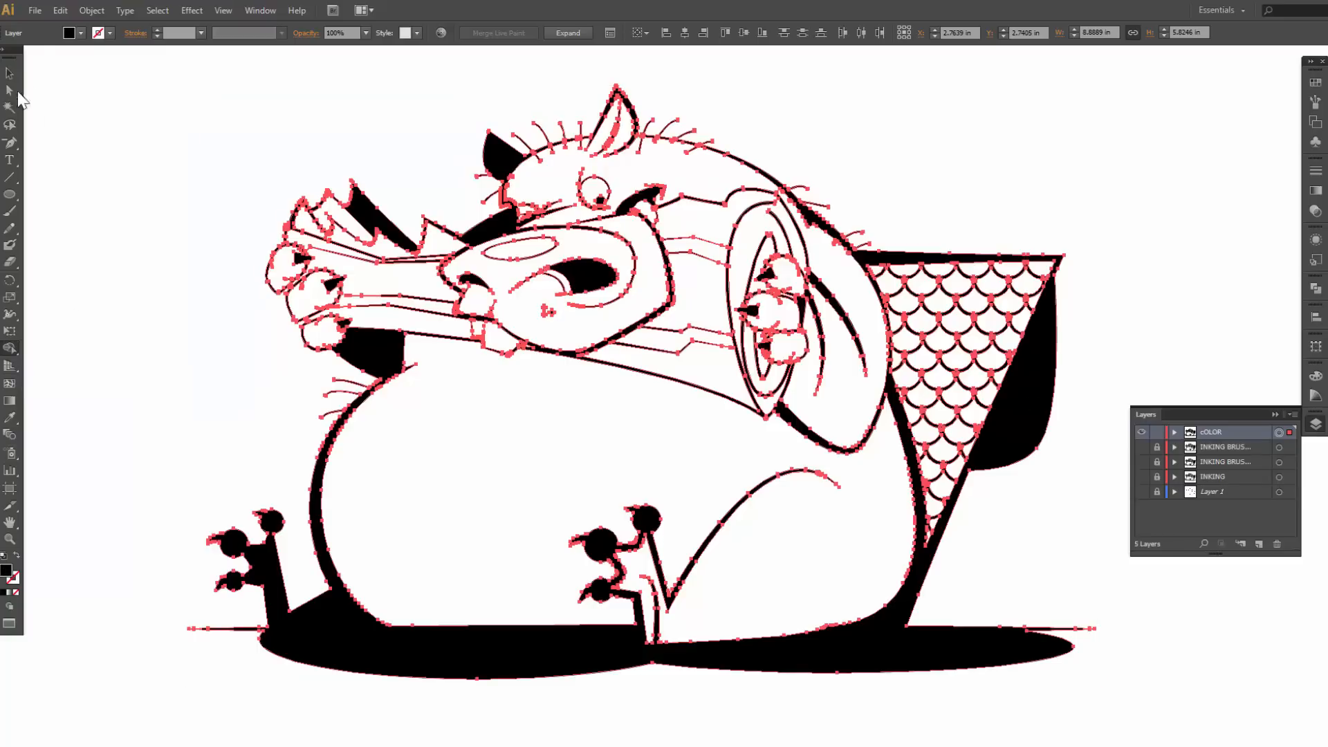
Step: Place the linked image "beaver palette" and position it in the blank area above the tail, scaled to about 2.78 in wide
{"action": "left_click", "coordinate": [35, 11]}
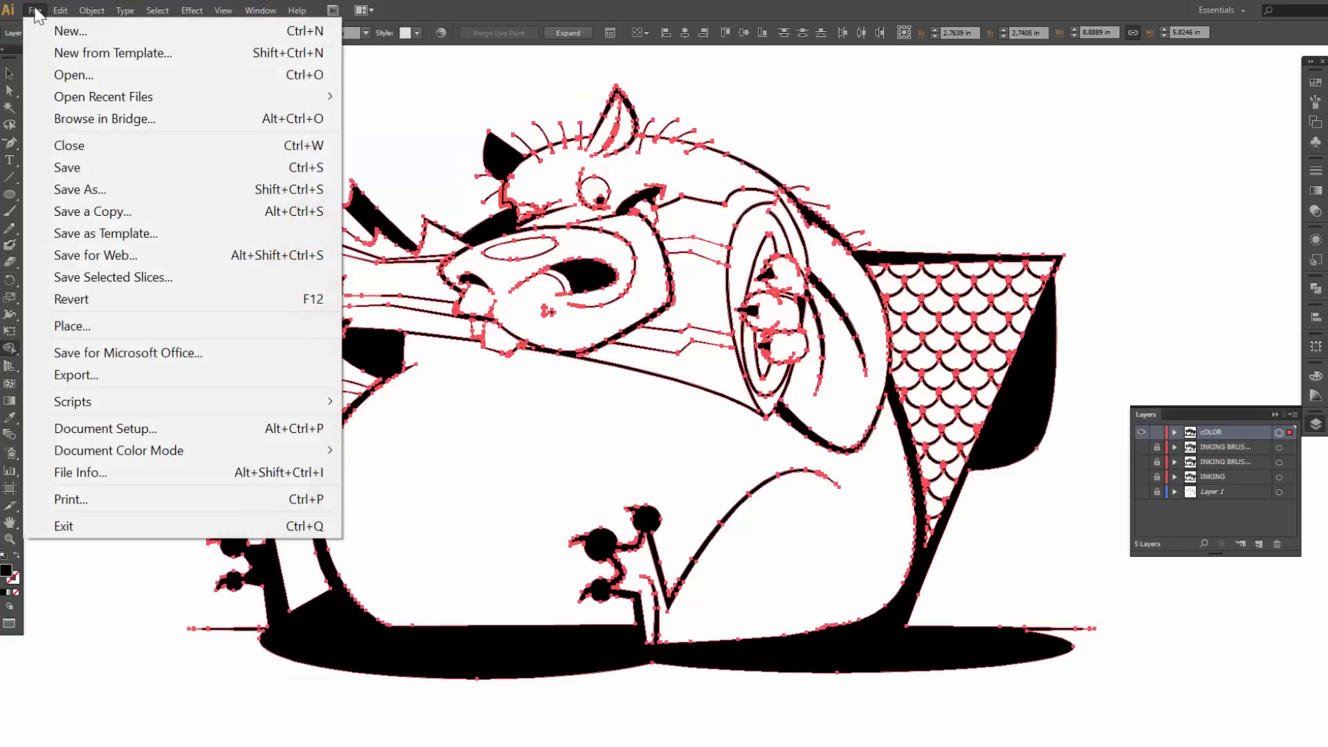
{"action": "left_click", "coordinate": [101, 328]}
{"action": "scroll", "coordinate": [398, 363], "scroll_direction": "down", "scroll_amount": 10}
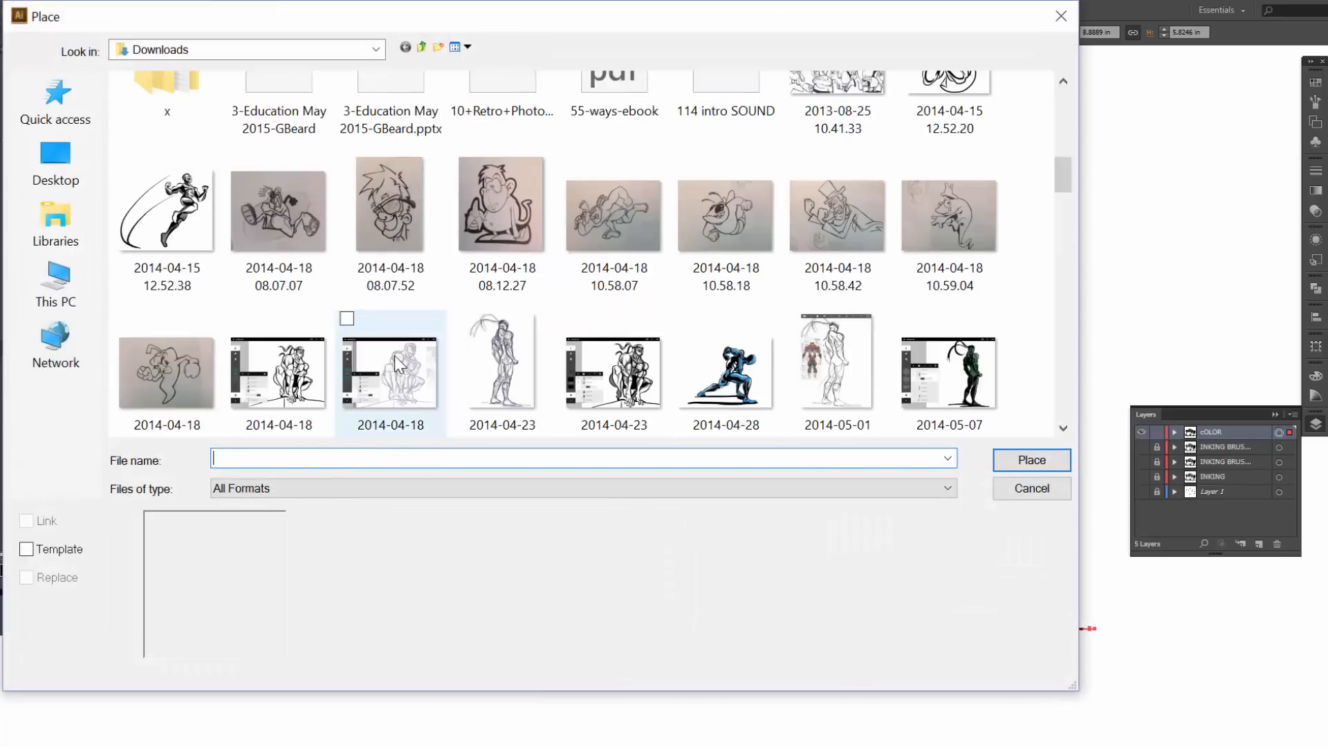
{"action": "scroll", "coordinate": [398, 360], "scroll_direction": "down", "scroll_amount": 3}
{"action": "left_click", "coordinate": [725, 298]}
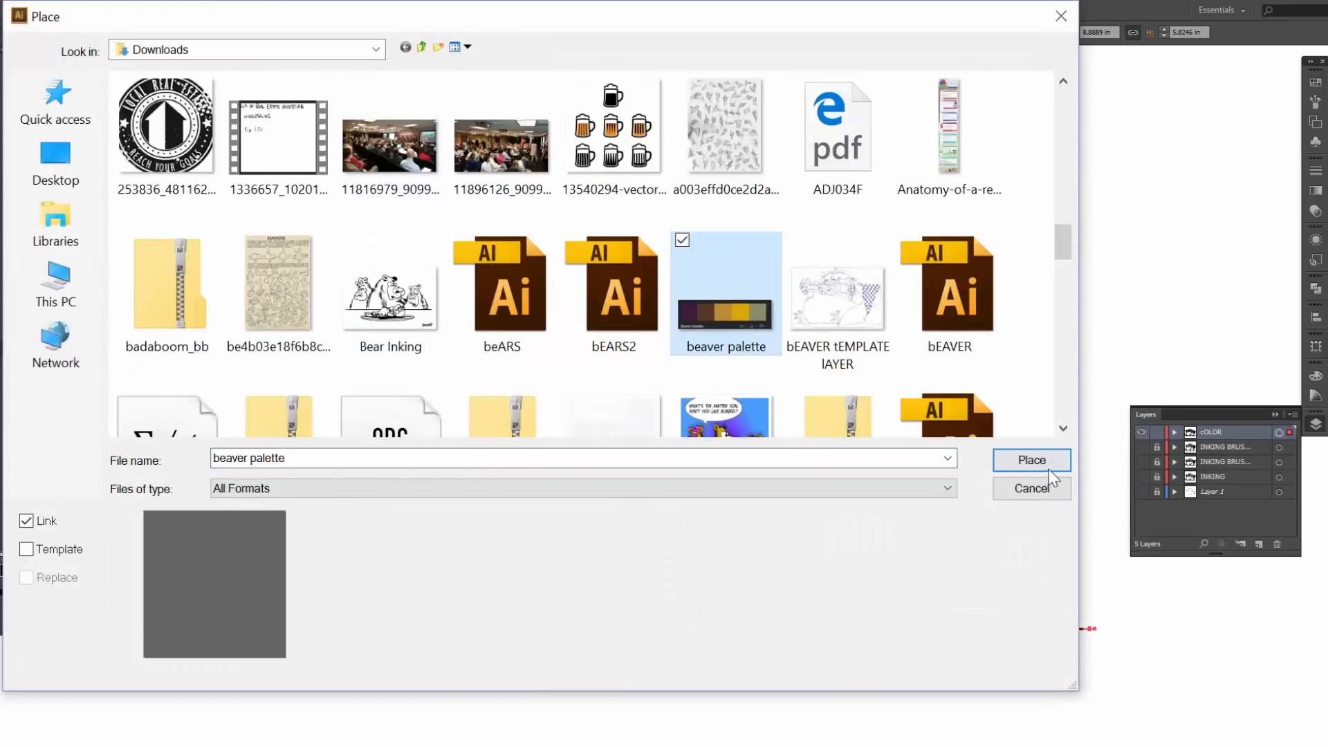
{"action": "left_click", "coordinate": [1030, 460]}
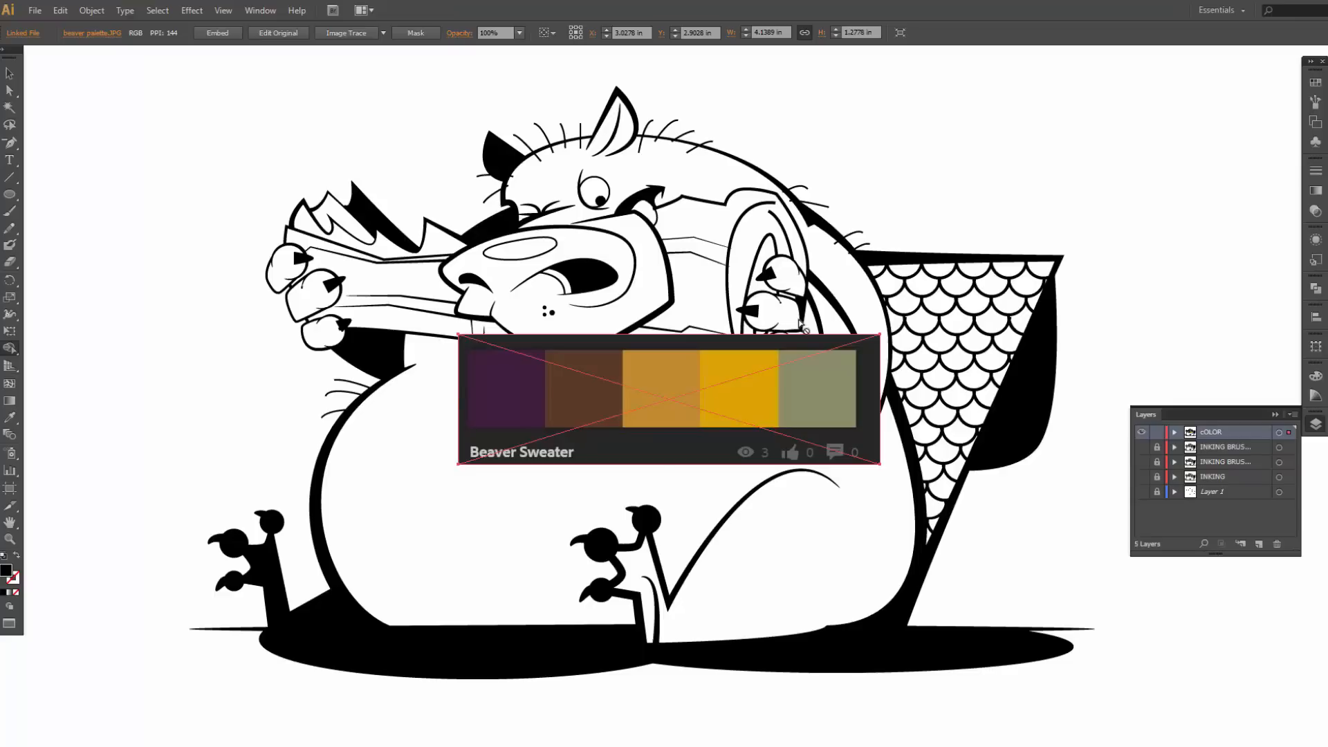
{"action": "left_click_drag", "start_coordinate": [702, 380], "coordinate": [870, 145]}
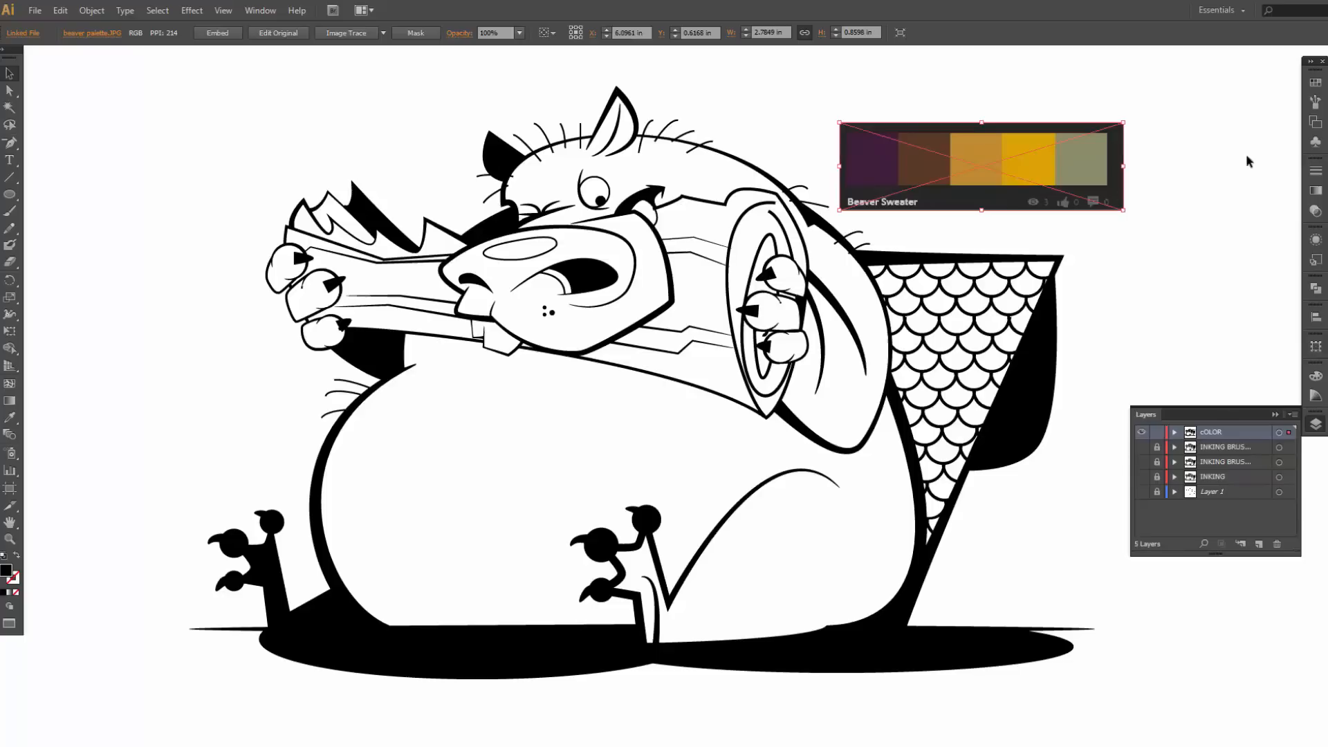
Step: Sample the purple, brown, tan, yellow and grey-green of the placed palette image and store each as a new swatch
{"action": "left_click", "coordinate": [1316, 84]}
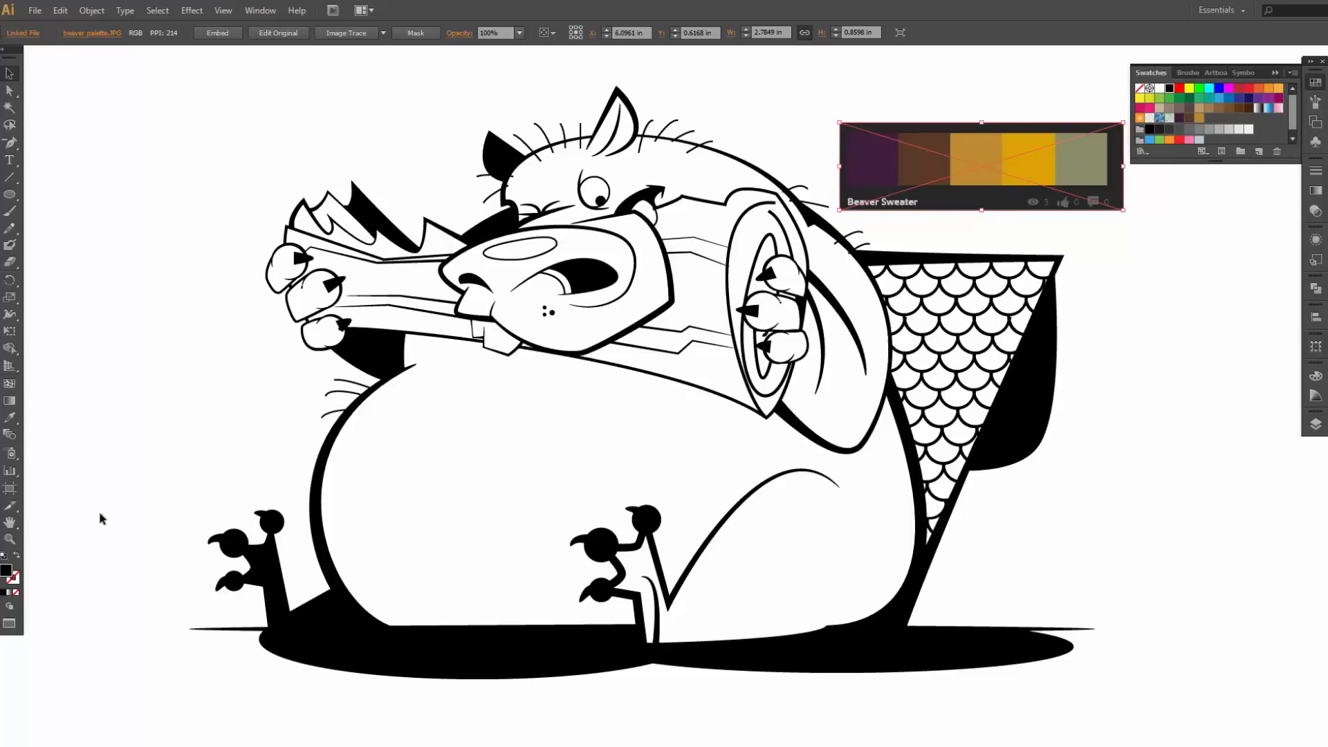
{"action": "left_click", "coordinate": [10, 418]}
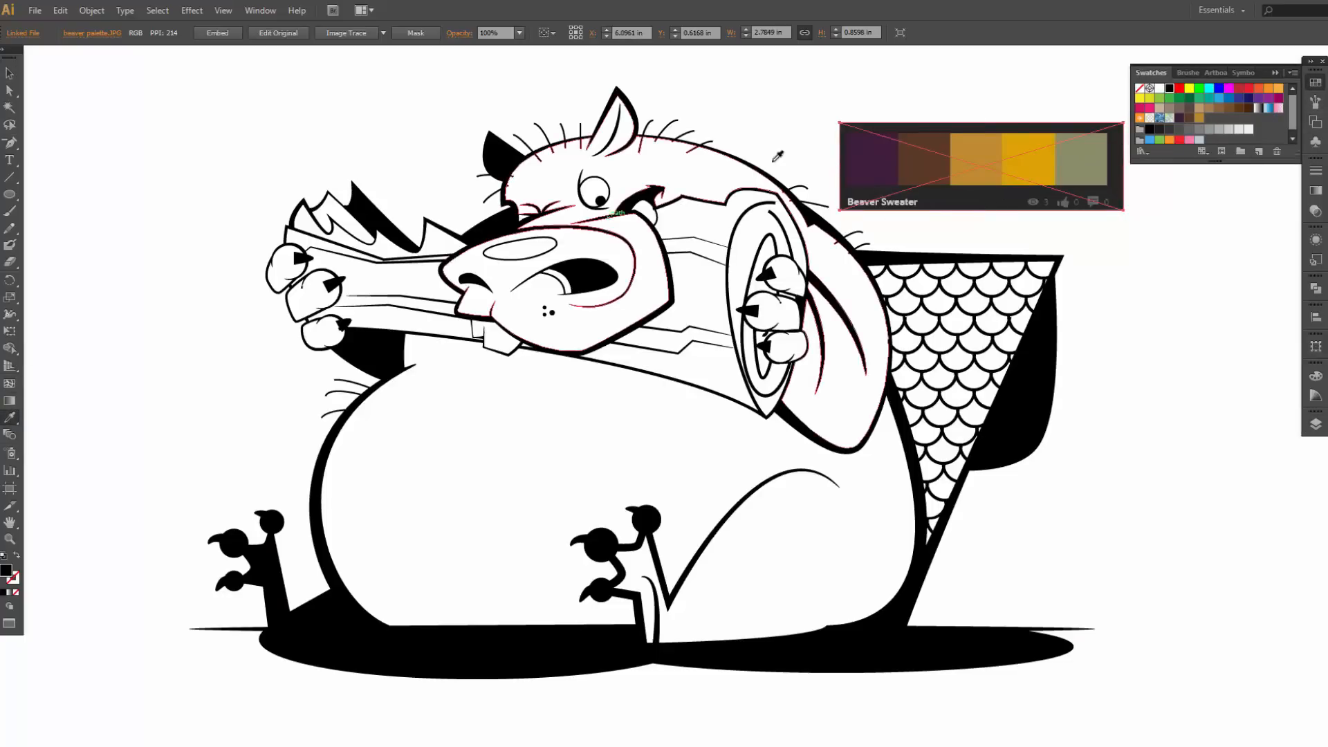
{"action": "left_click", "coordinate": [873, 168]}
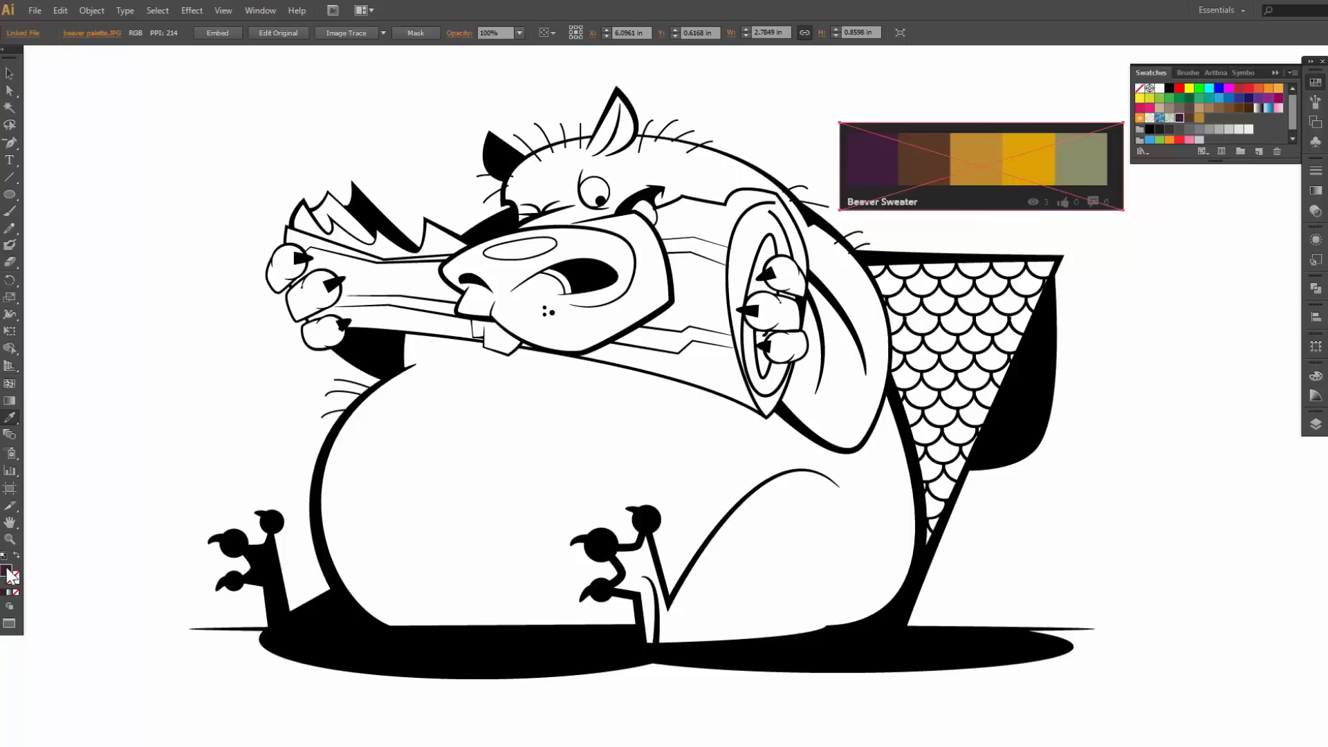
{"action": "left_click_drag", "start_coordinate": [10, 575], "coordinate": [1180, 120]}
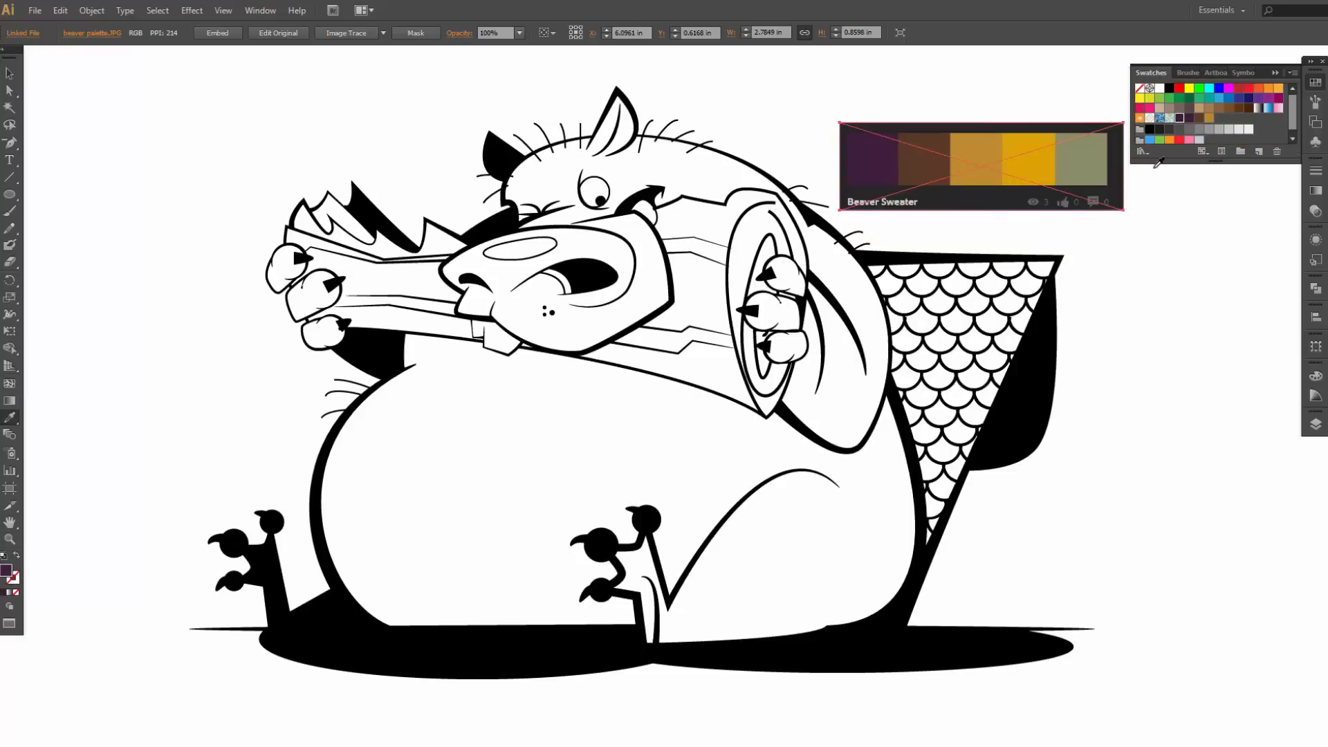
{"action": "left_click", "coordinate": [932, 166]}
{"action": "left_click_drag", "start_coordinate": [8, 574], "coordinate": [1193, 119]}
{"action": "left_click", "coordinate": [1034, 169]}
{"action": "mouse_move", "coordinate": [6, 572]}
{"action": "left_mouse_down"}
{"action": "mouse_move", "coordinate": [21, 548]}
{"action": "mouse_move", "coordinate": [1051, 240]}
{"action": "mouse_move", "coordinate": [1277, 141]}
{"action": "mouse_move", "coordinate": [1234, 122]}
{"action": "left_mouse_up"}
{"action": "left_click", "coordinate": [1045, 182]}
{"action": "left_click_drag", "start_coordinate": [6, 571], "coordinate": [1237, 122]}
Step: Delete the placed palette image and activate the Live Paint Bucket on the beaver artwork
{"action": "key", "text": "v"}
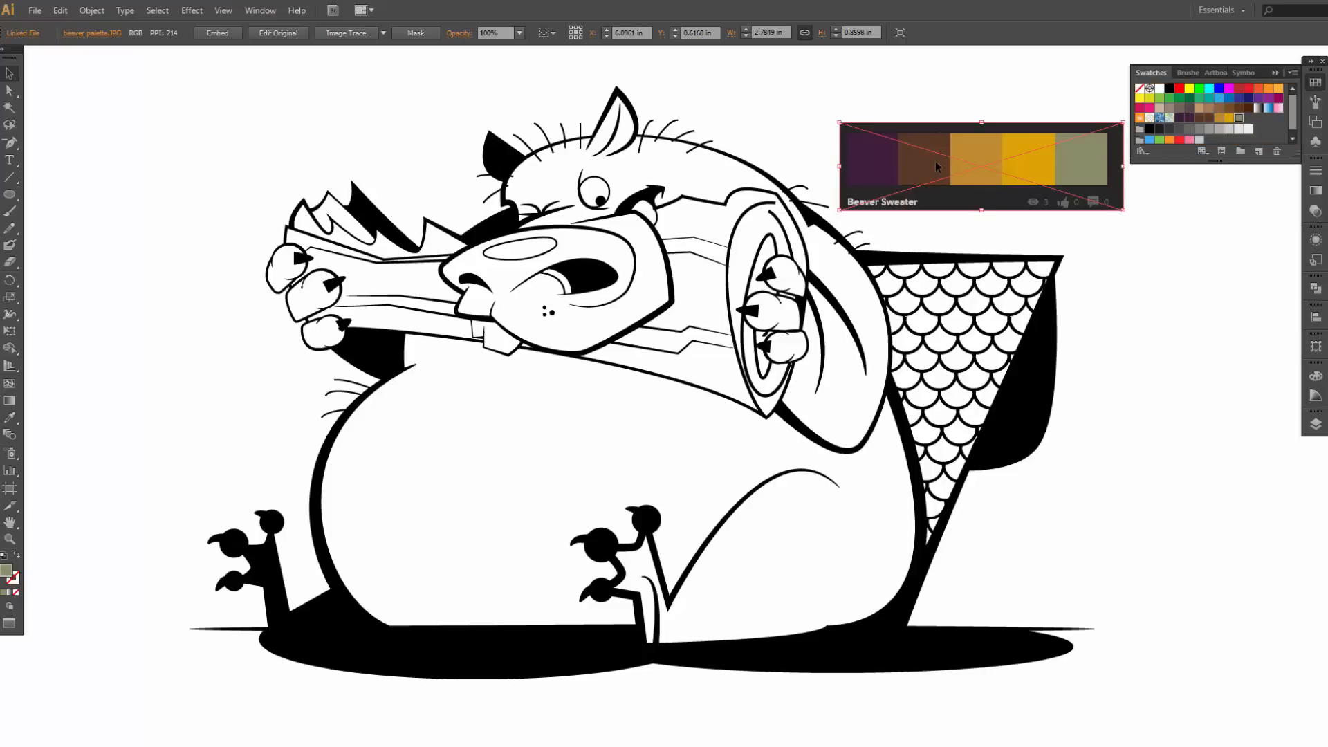
{"action": "key", "text": "Delete"}
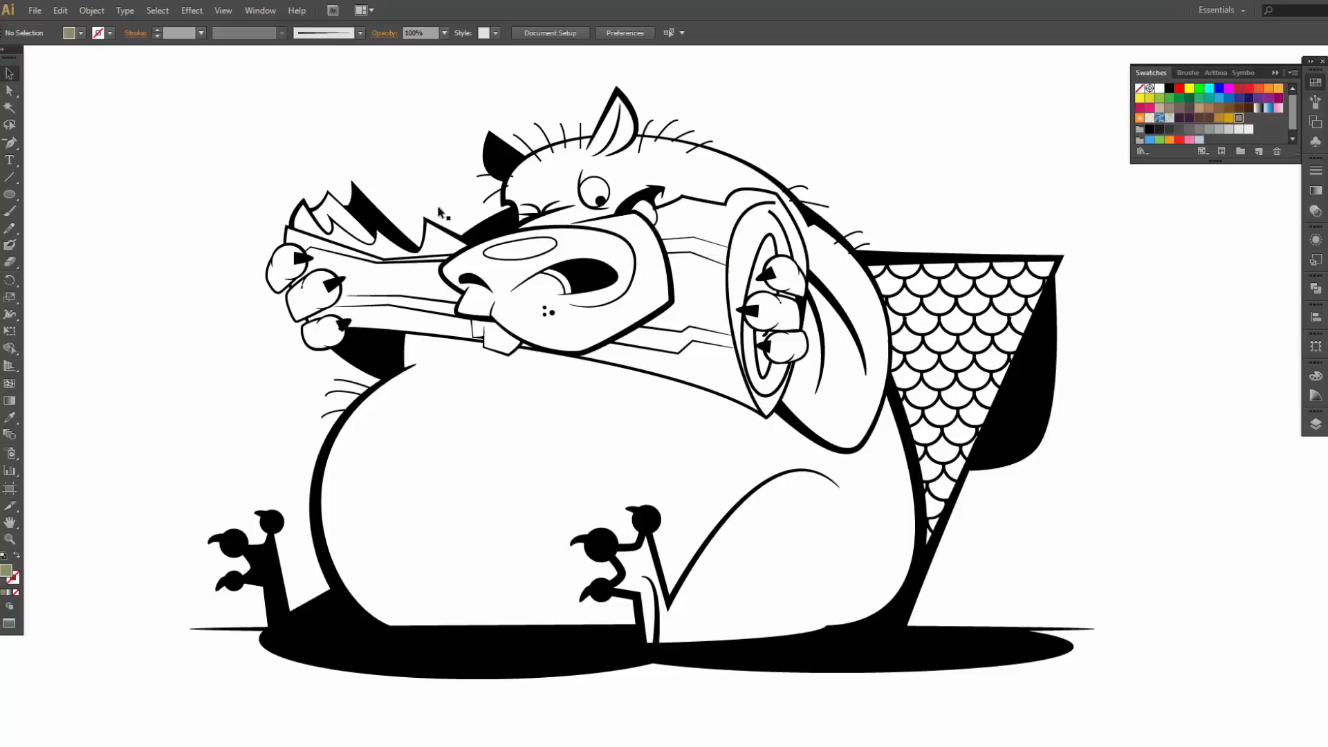
{"action": "left_click", "coordinate": [391, 322]}
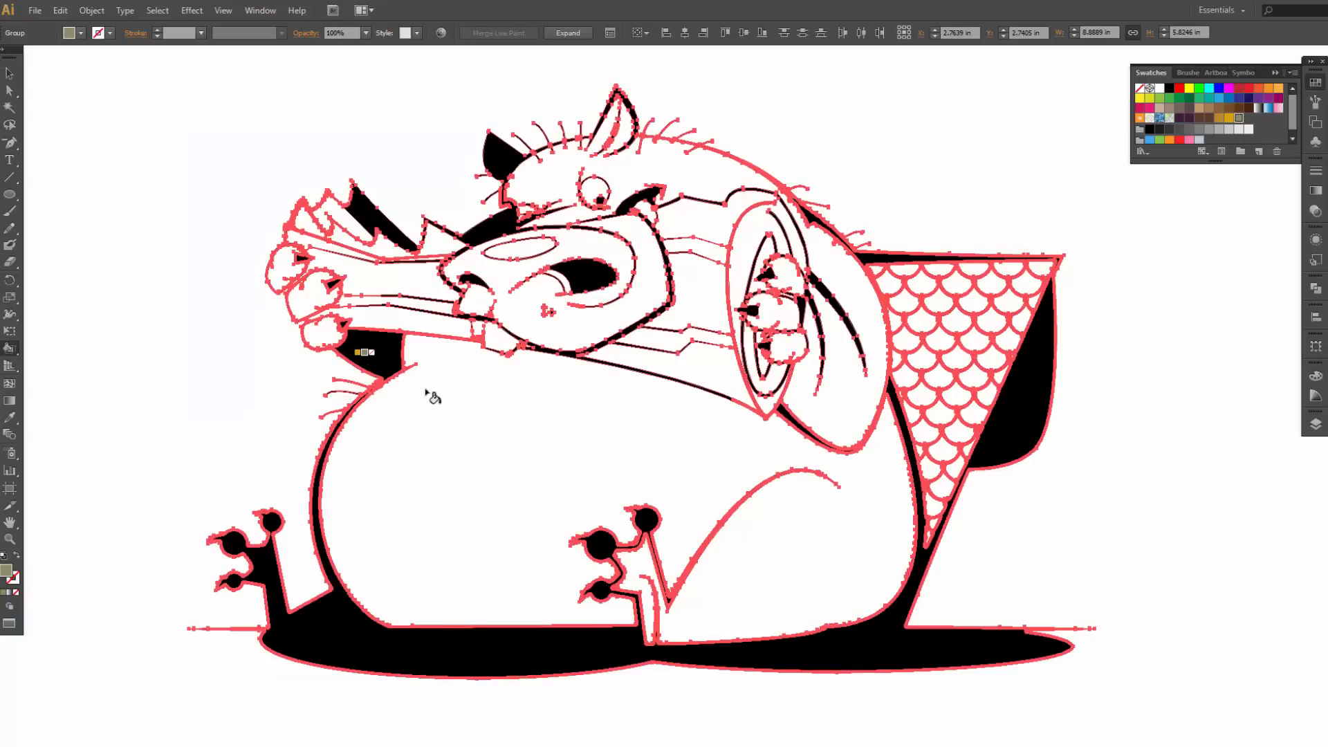
{"action": "key", "text": "k"}
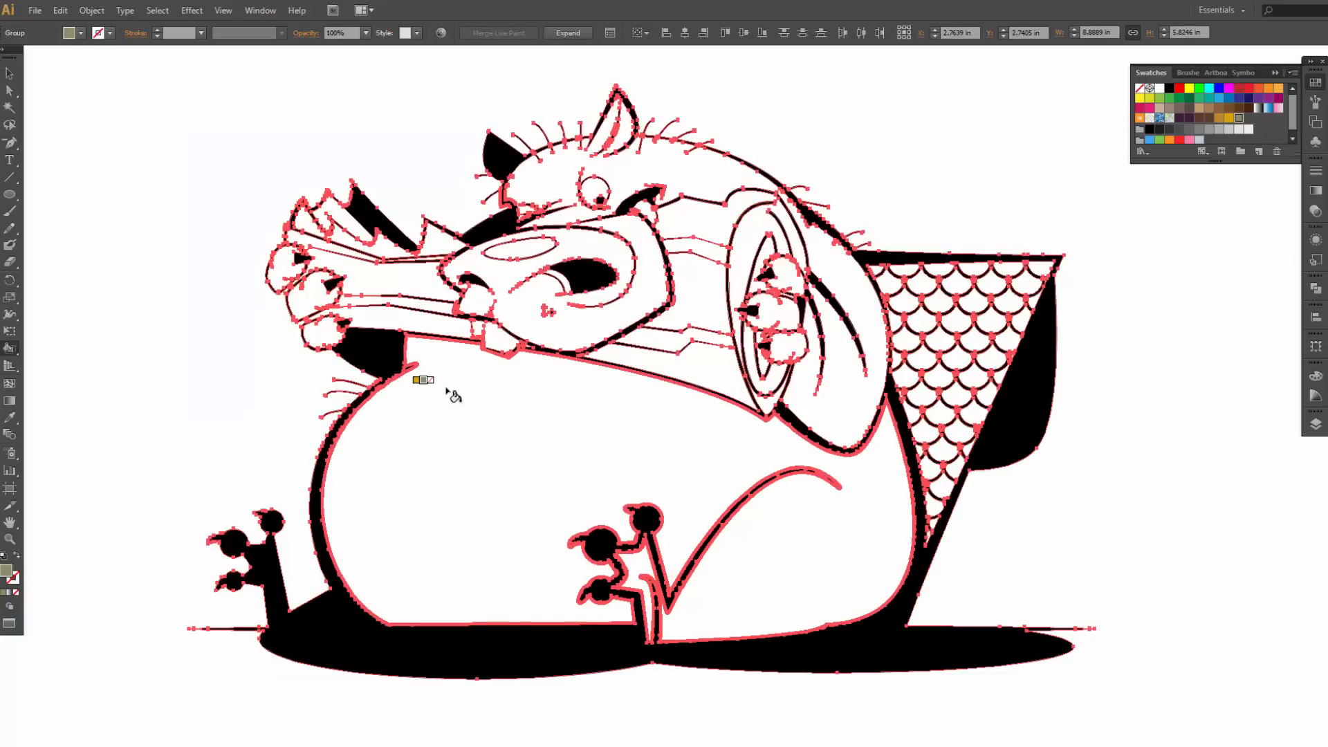
Step: Fill the beaver's body, head, arm and the fingers of both hands with the dark brown swatch
{"action": "left_click", "coordinate": [1210, 119]}
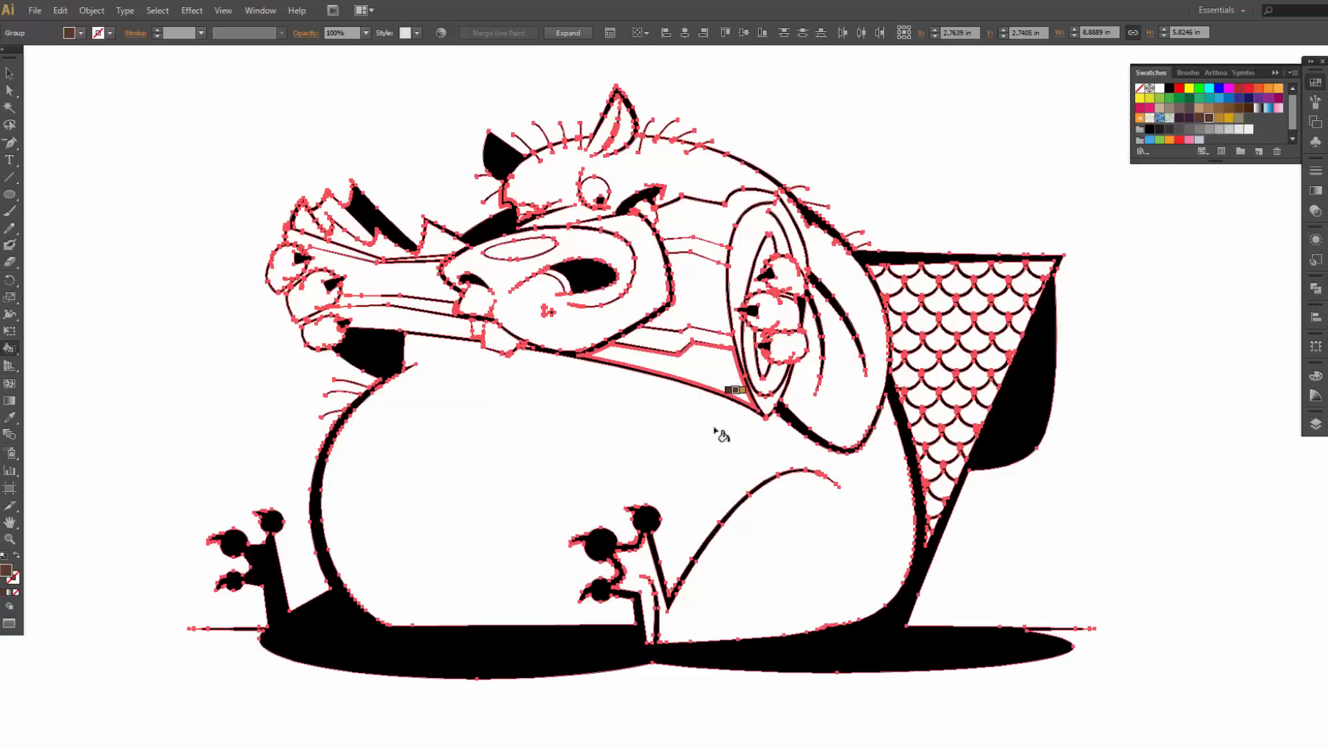
{"action": "left_click", "coordinate": [659, 459]}
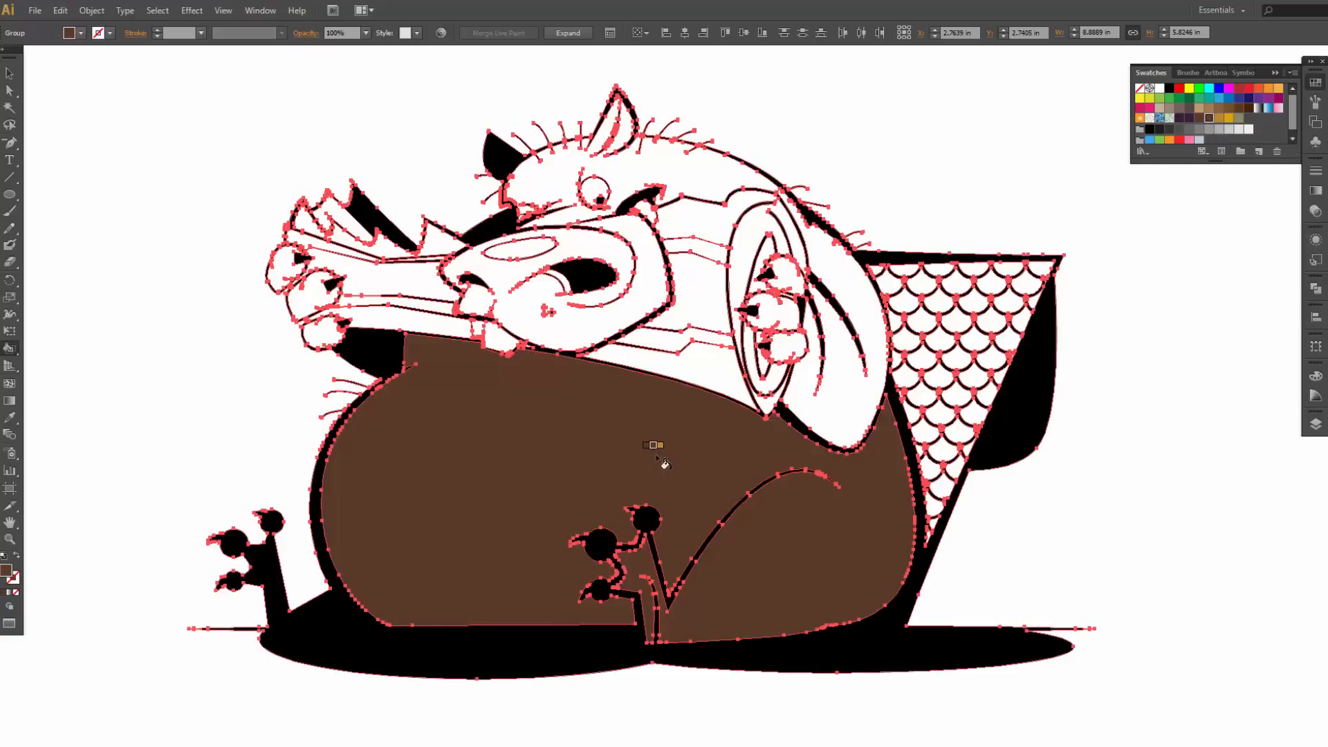
{"action": "left_click", "coordinate": [801, 387]}
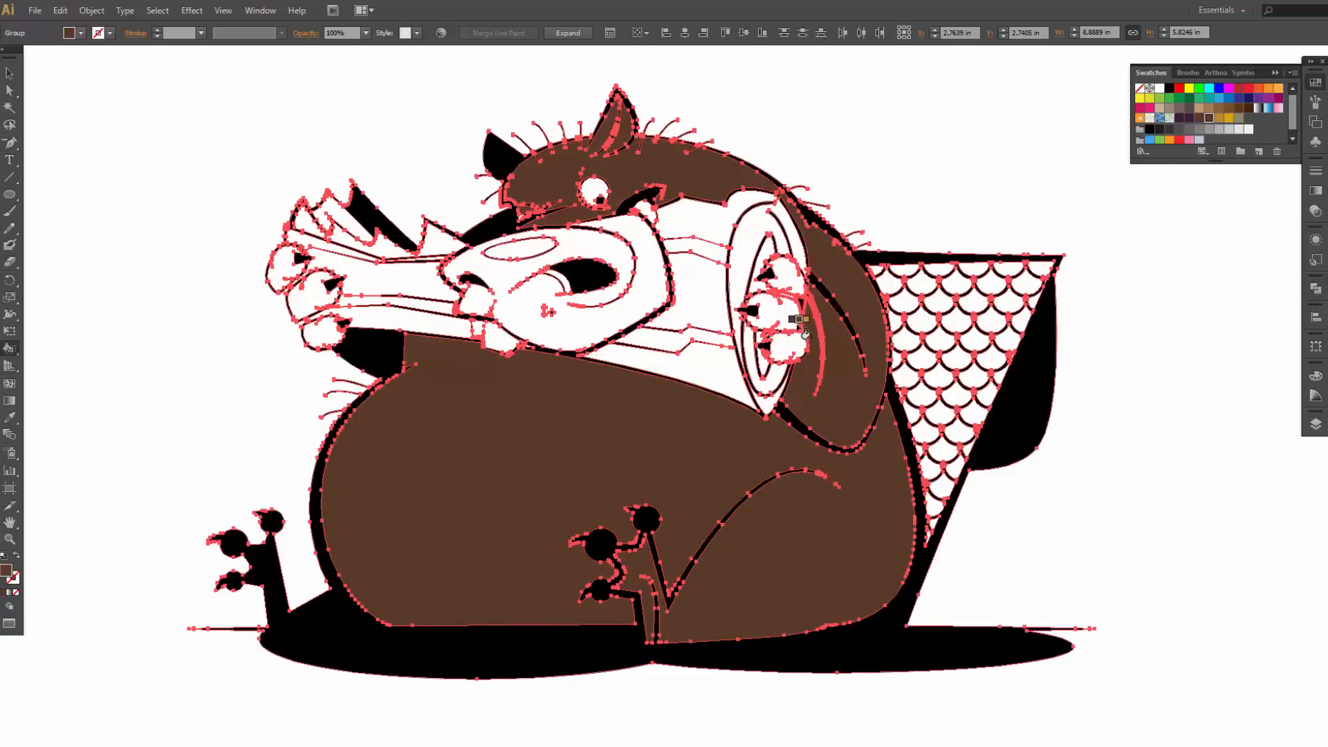
{"action": "left_click", "coordinate": [790, 277]}
{"action": "left_click", "coordinate": [781, 318]}
{"action": "left_click", "coordinate": [794, 350]}
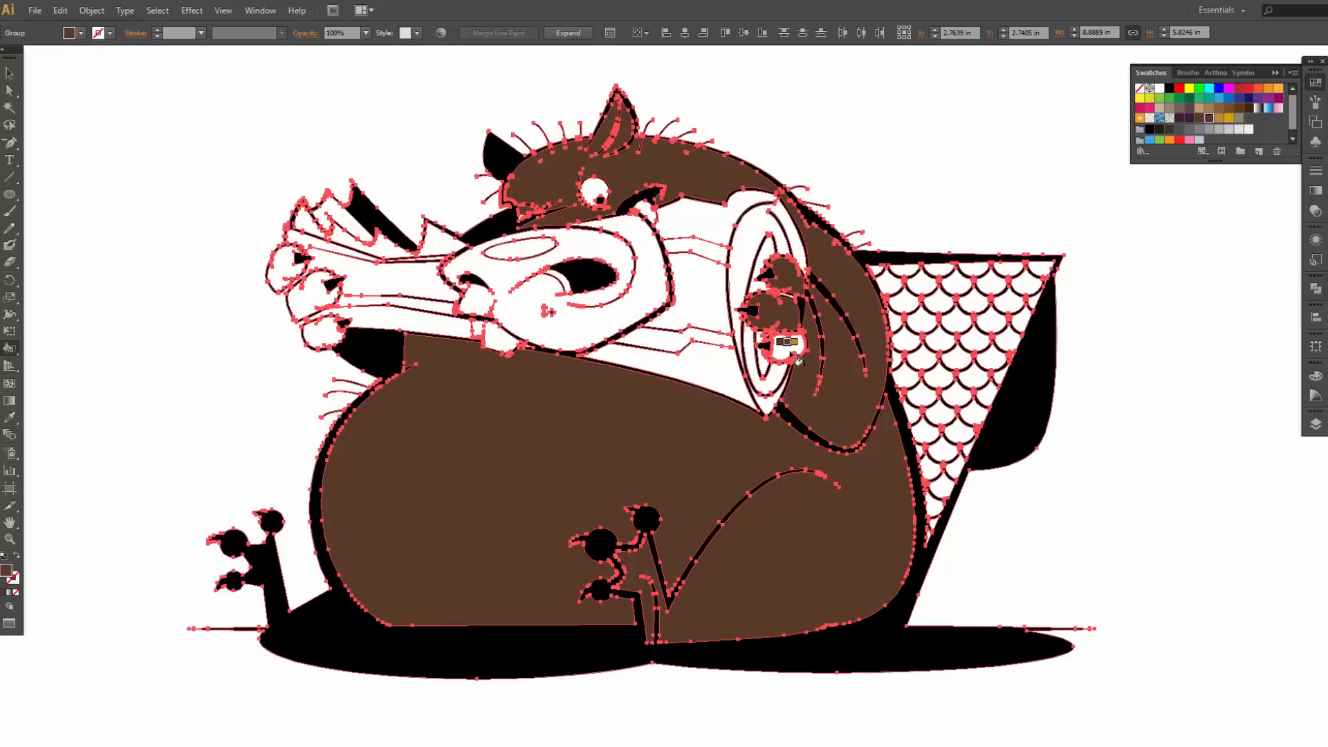
{"action": "left_click", "coordinate": [328, 336]}
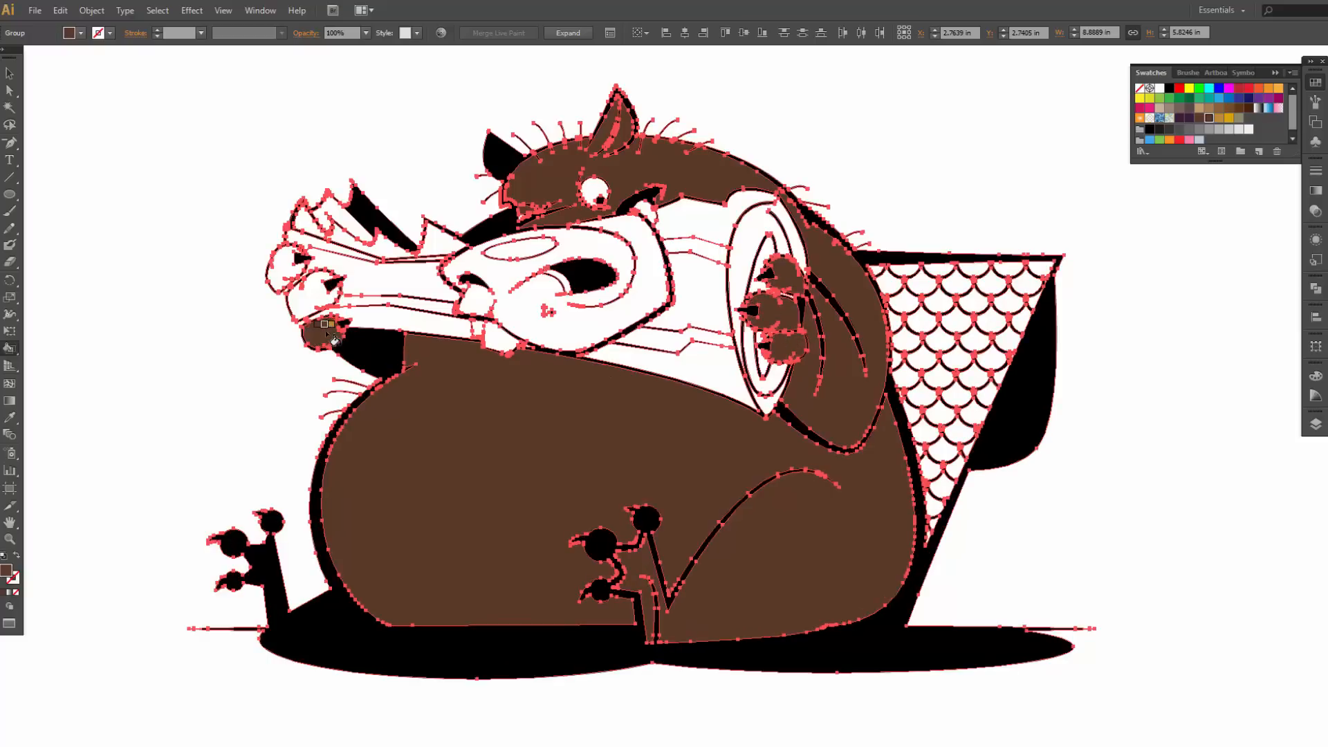
{"action": "left_click", "coordinate": [305, 289]}
{"action": "left_click", "coordinate": [287, 269]}
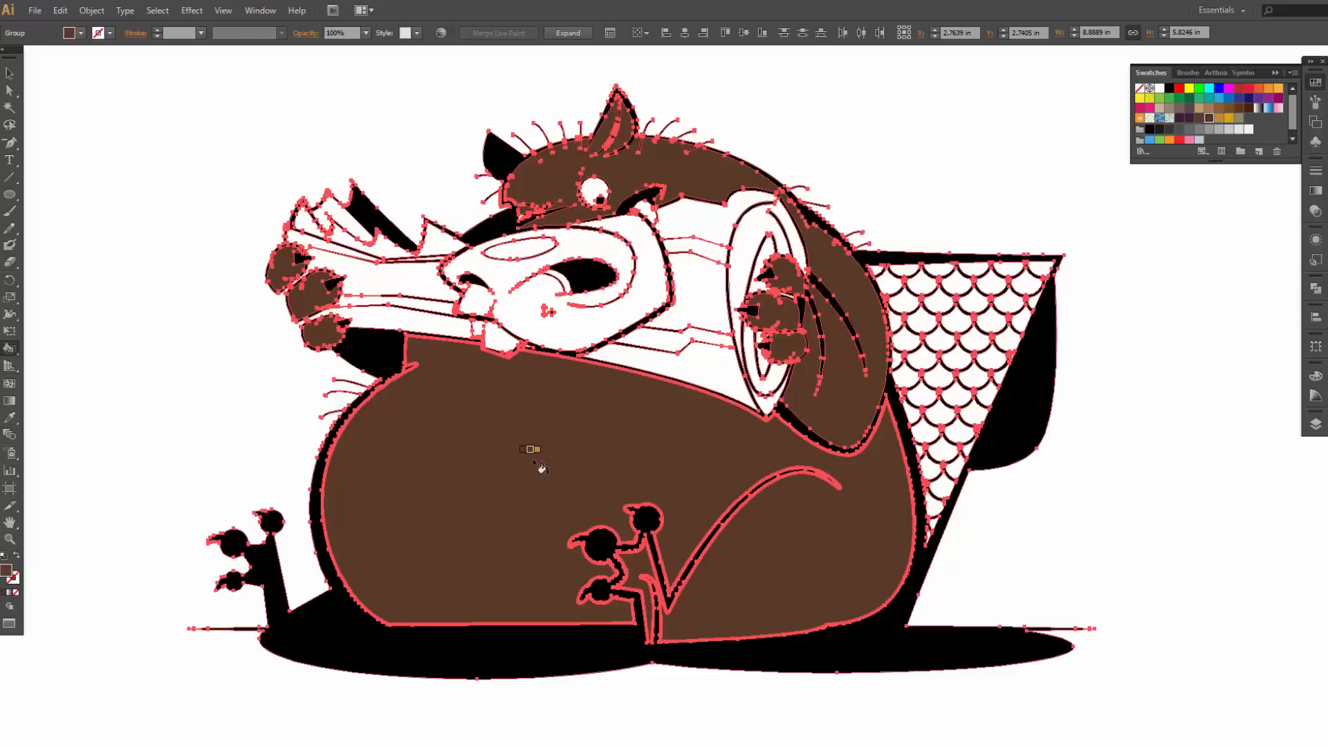
Step: Recolour the beaver's body, head, arm and the fingers of both hands with the tan palette swatch
{"action": "key", "text": "Right"}
{"action": "left_click", "coordinate": [538, 464]}
{"action": "left_click", "coordinate": [857, 408]}
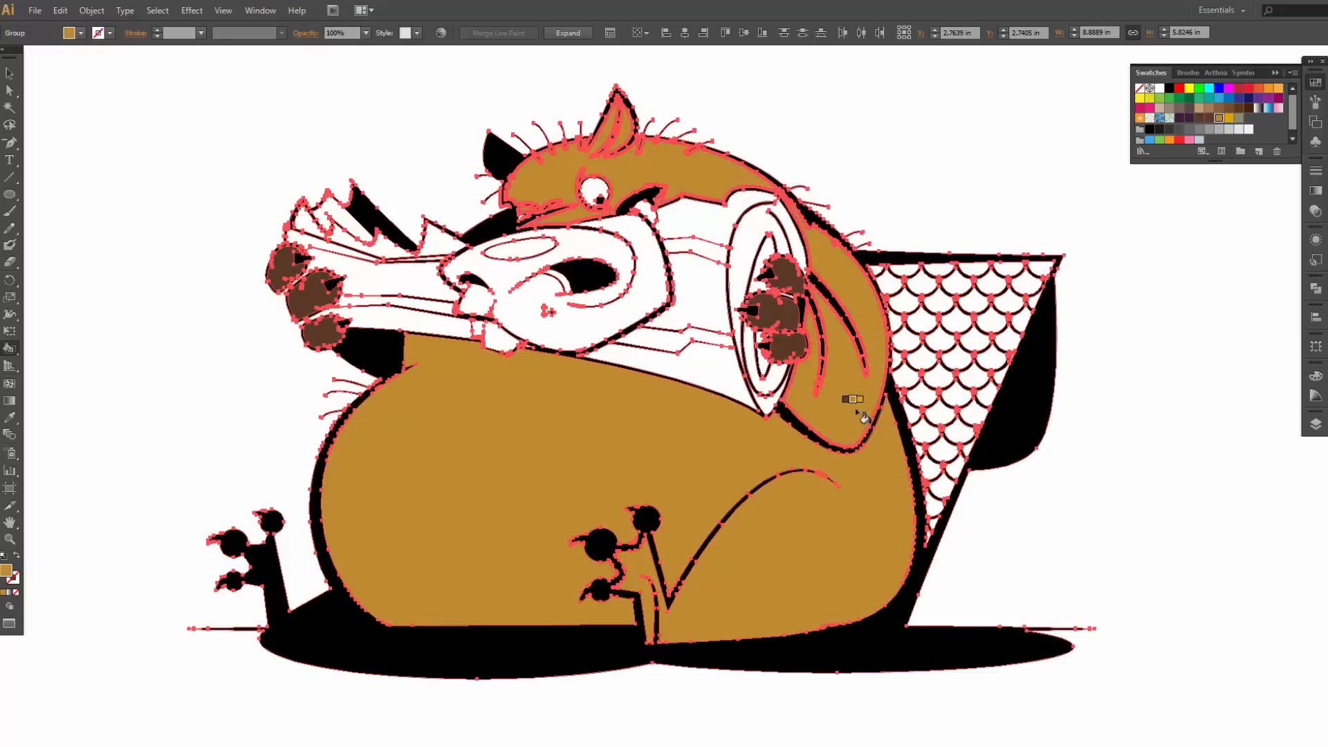
{"action": "left_click", "coordinate": [789, 347]}
{"action": "left_click", "coordinate": [787, 322]}
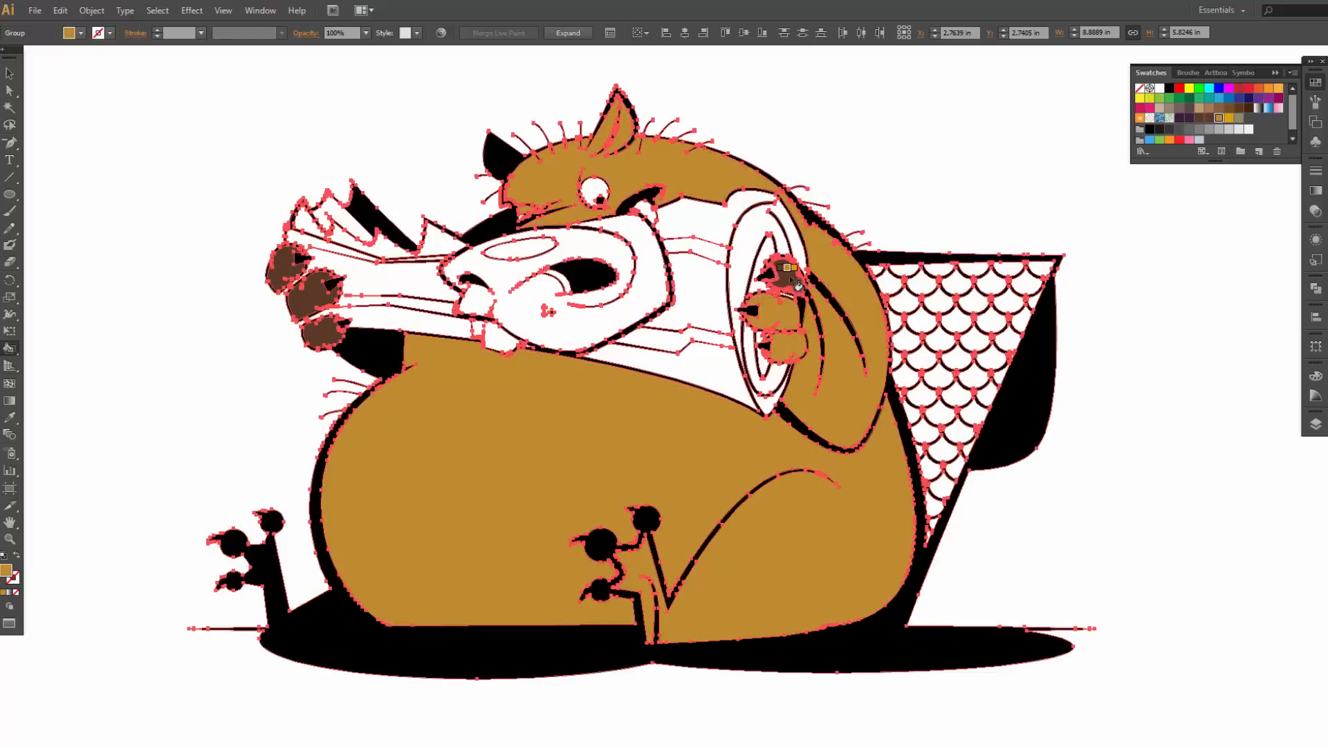
{"action": "left_click", "coordinate": [785, 275]}
{"action": "left_click", "coordinate": [315, 309]}
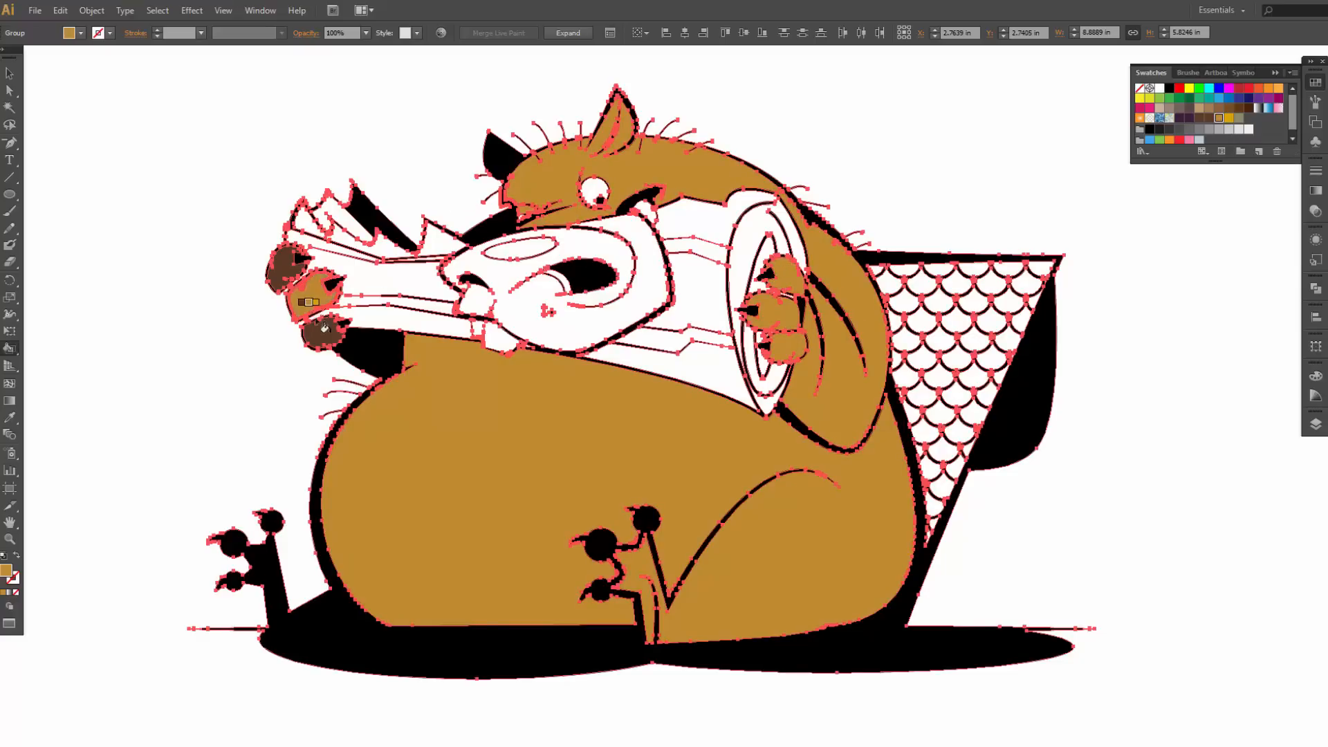
{"action": "left_click", "coordinate": [325, 340]}
{"action": "left_click", "coordinate": [285, 268]}
Step: Fill all the scales of the beaver's tail, row by row down to the tip, with the dark brown palette swatch
{"action": "key", "text": "Left"}
{"action": "left_click", "coordinate": [982, 294]}
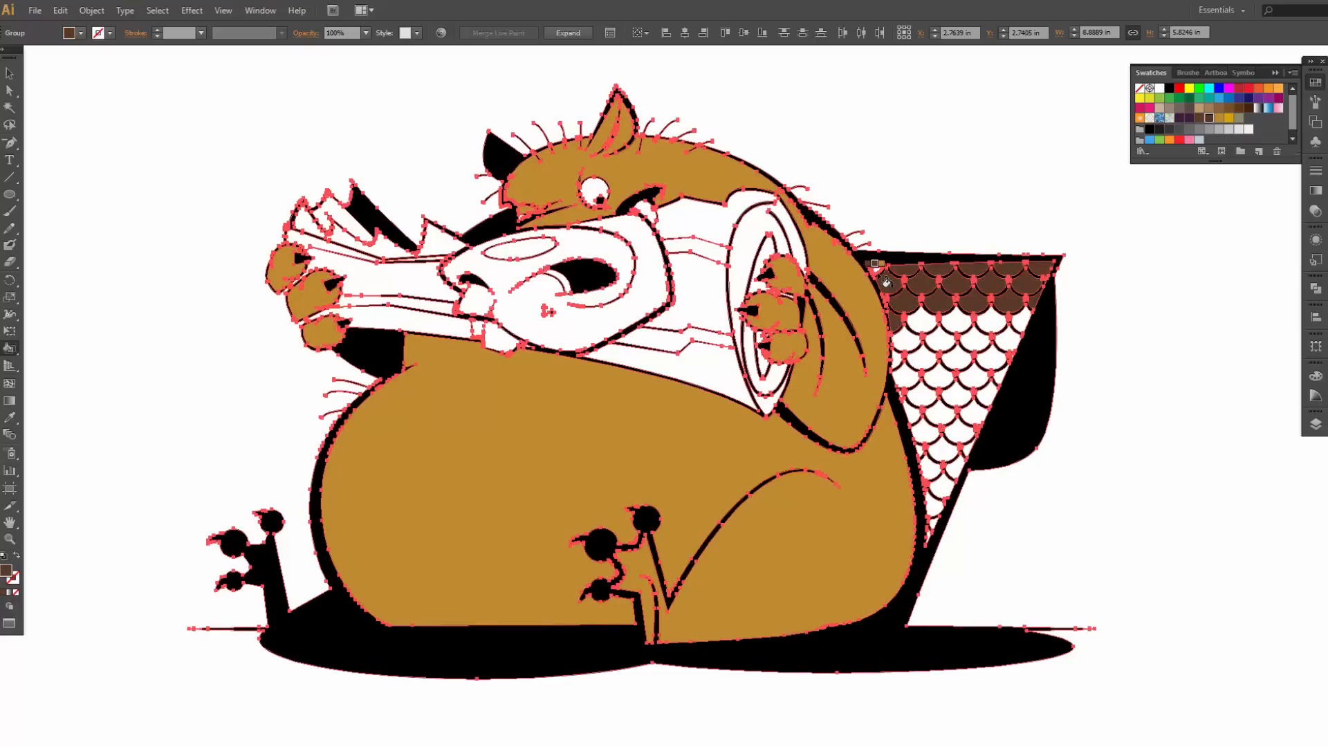
{"action": "left_click", "coordinate": [919, 325]}
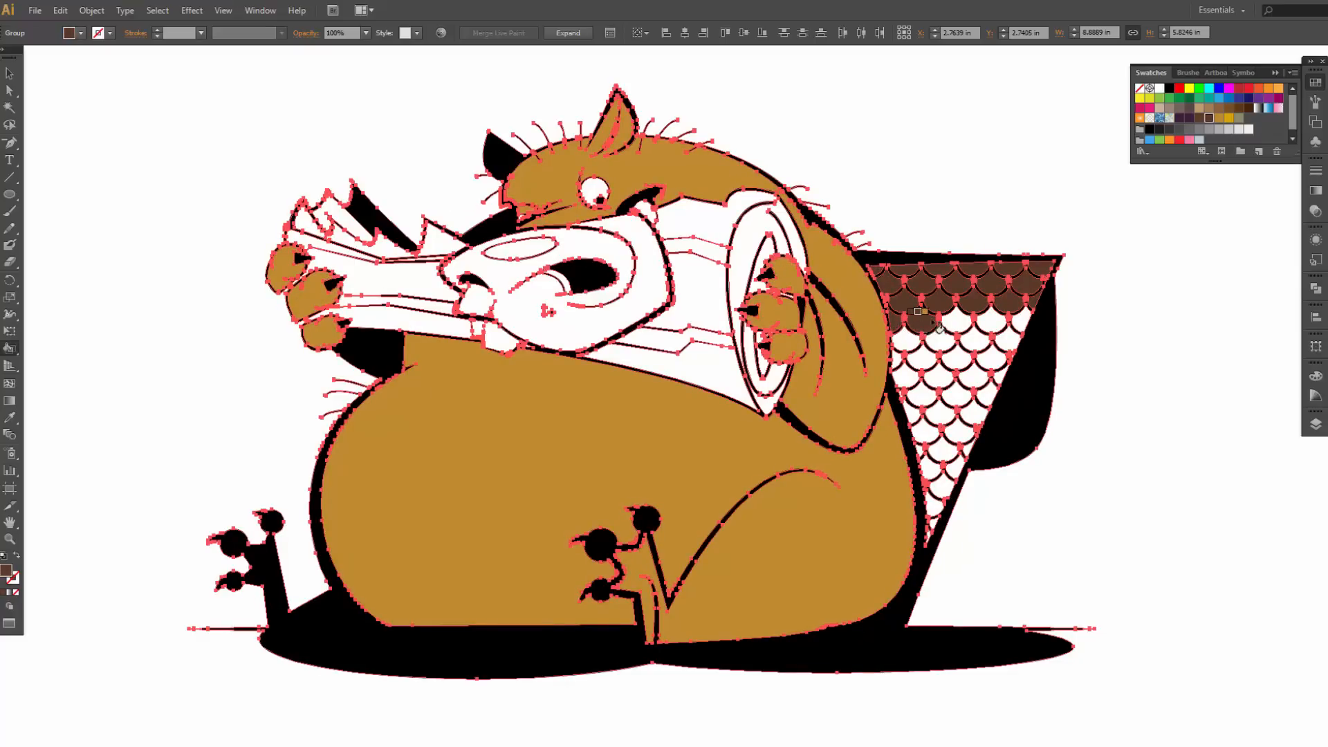
{"action": "left_click", "coordinate": [969, 322]}
{"action": "key", "text": "ctrl+z"}
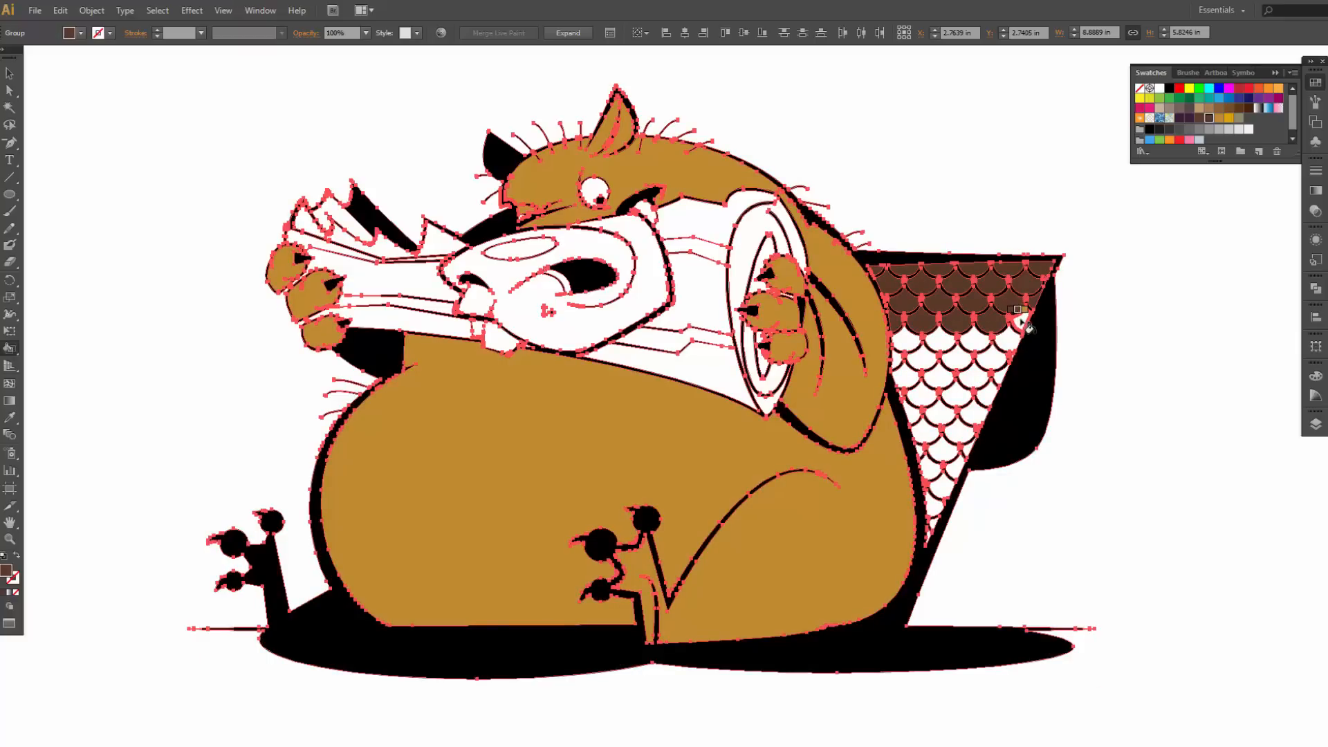
{"action": "left_click", "coordinate": [975, 341]}
{"action": "left_click", "coordinate": [942, 340]}
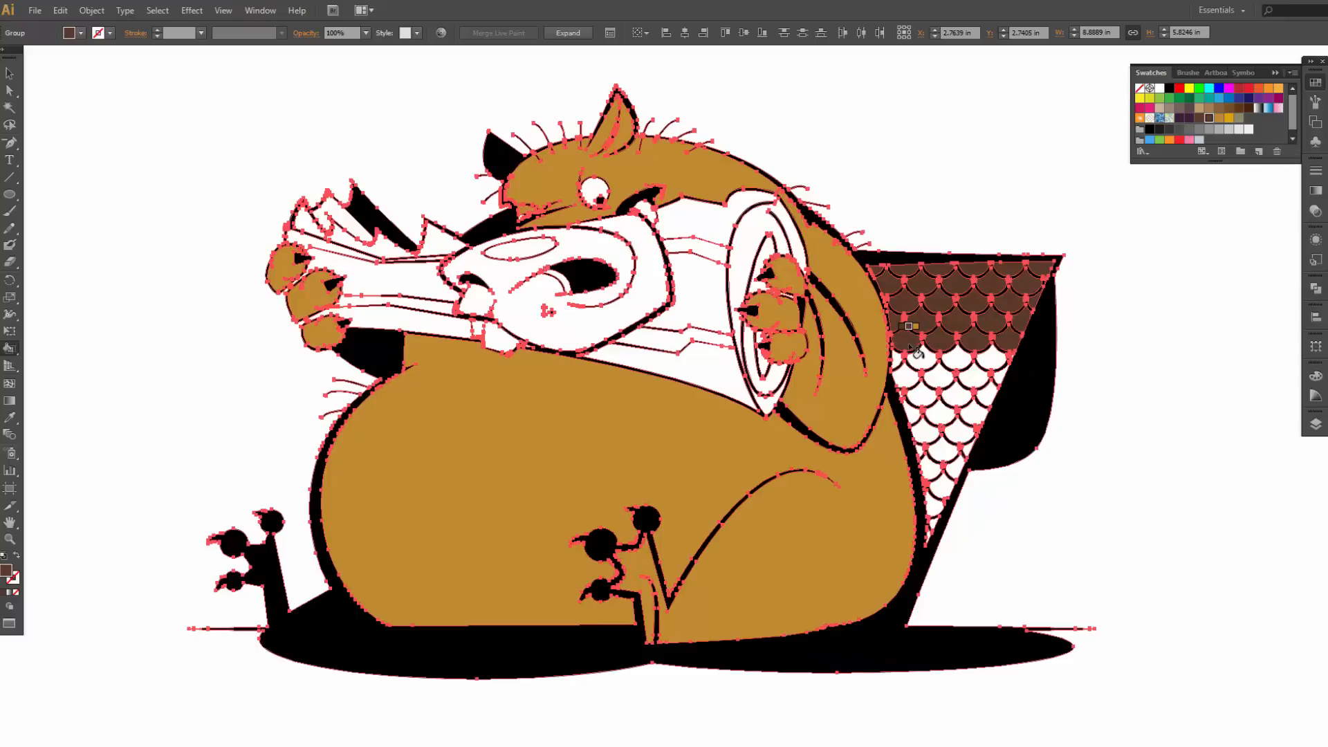
{"action": "left_click", "coordinate": [902, 353]}
{"action": "left_click", "coordinate": [900, 360]}
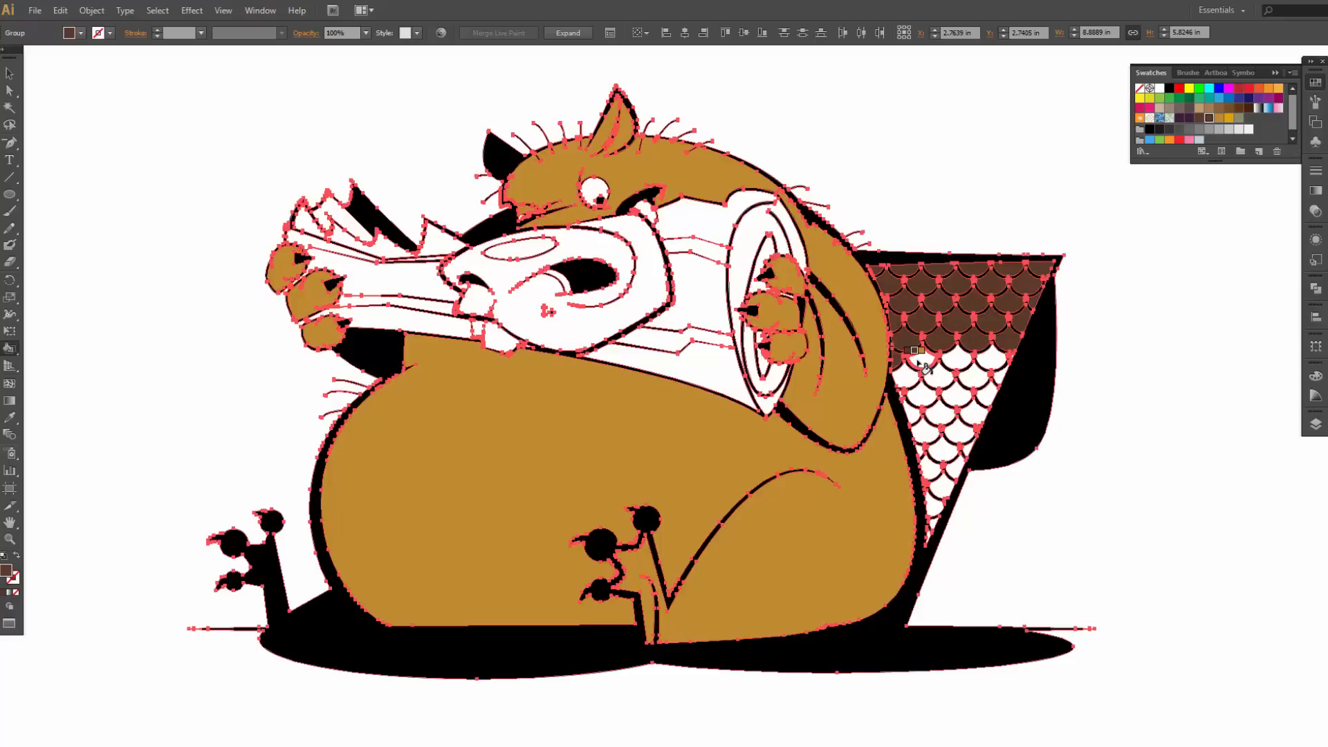
{"action": "left_click", "coordinate": [922, 360]}
{"action": "left_click", "coordinate": [956, 359]}
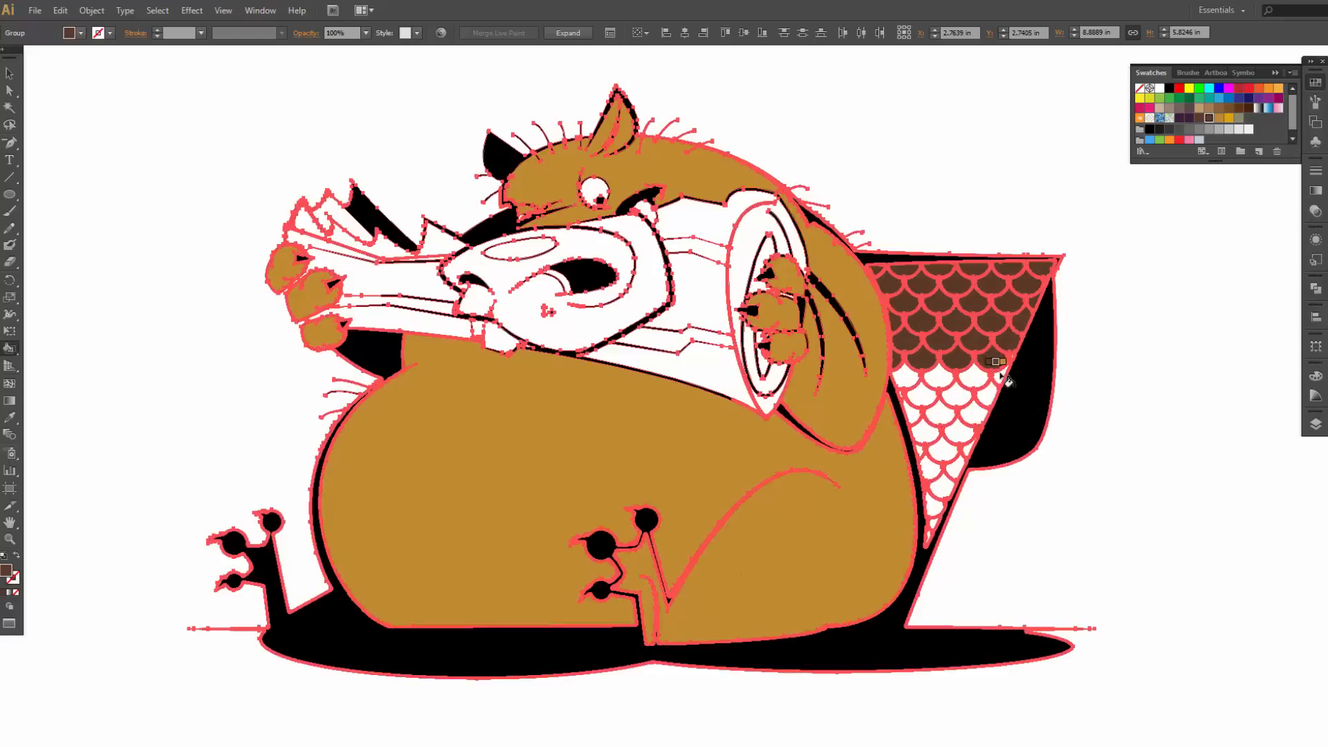
{"action": "left_click", "coordinate": [974, 379]}
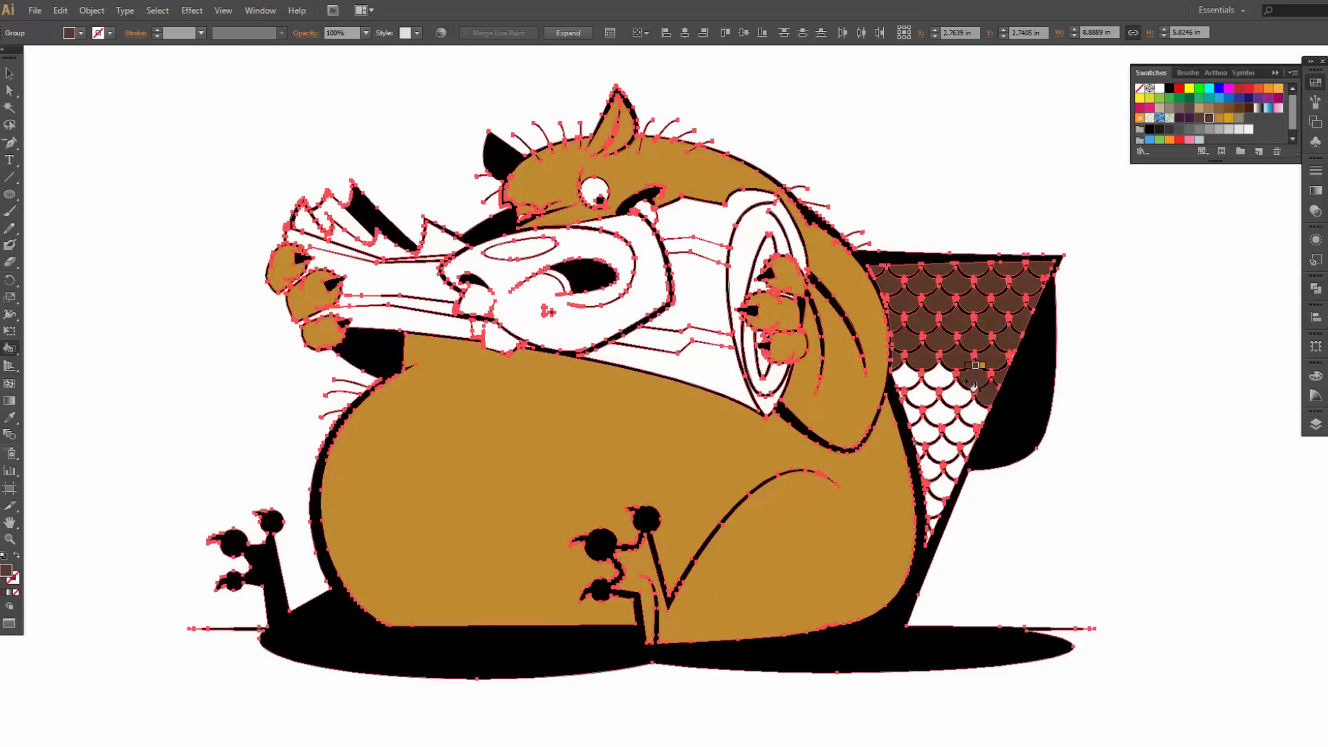
{"action": "left_click", "coordinate": [940, 379]}
{"action": "left_click", "coordinate": [906, 379]}
{"action": "left_click", "coordinate": [918, 398]}
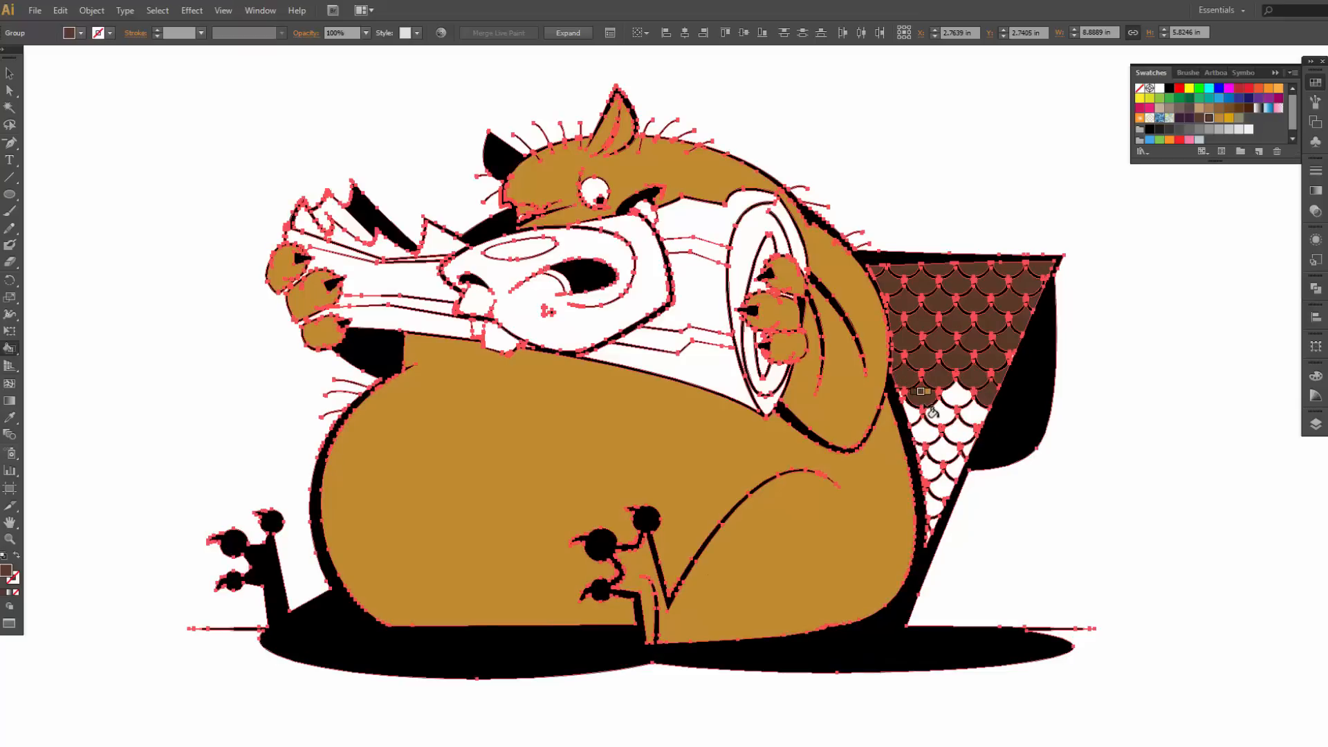
{"action": "left_click", "coordinate": [916, 415]}
{"action": "left_click", "coordinate": [939, 413]}
{"action": "left_click", "coordinate": [958, 396]}
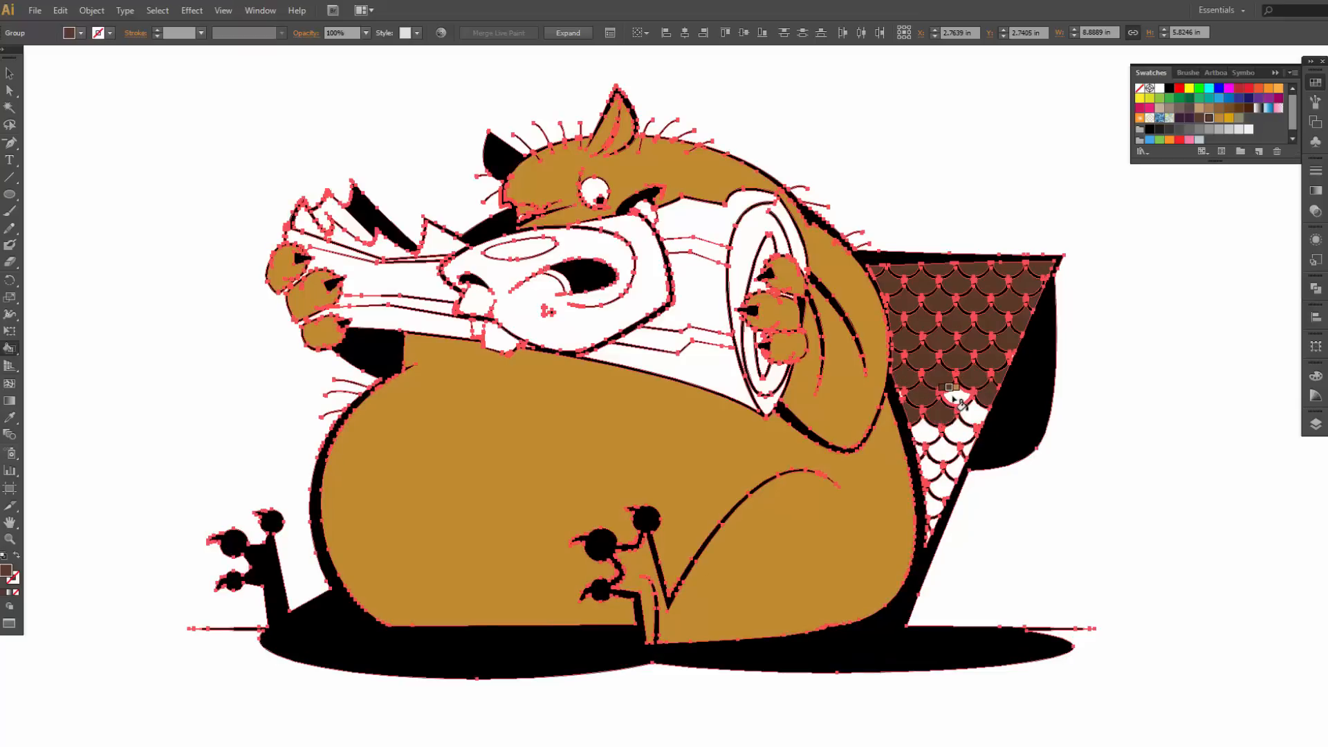
{"action": "left_click", "coordinate": [974, 414]}
{"action": "left_click", "coordinate": [960, 434]}
{"action": "left_click", "coordinate": [925, 433]}
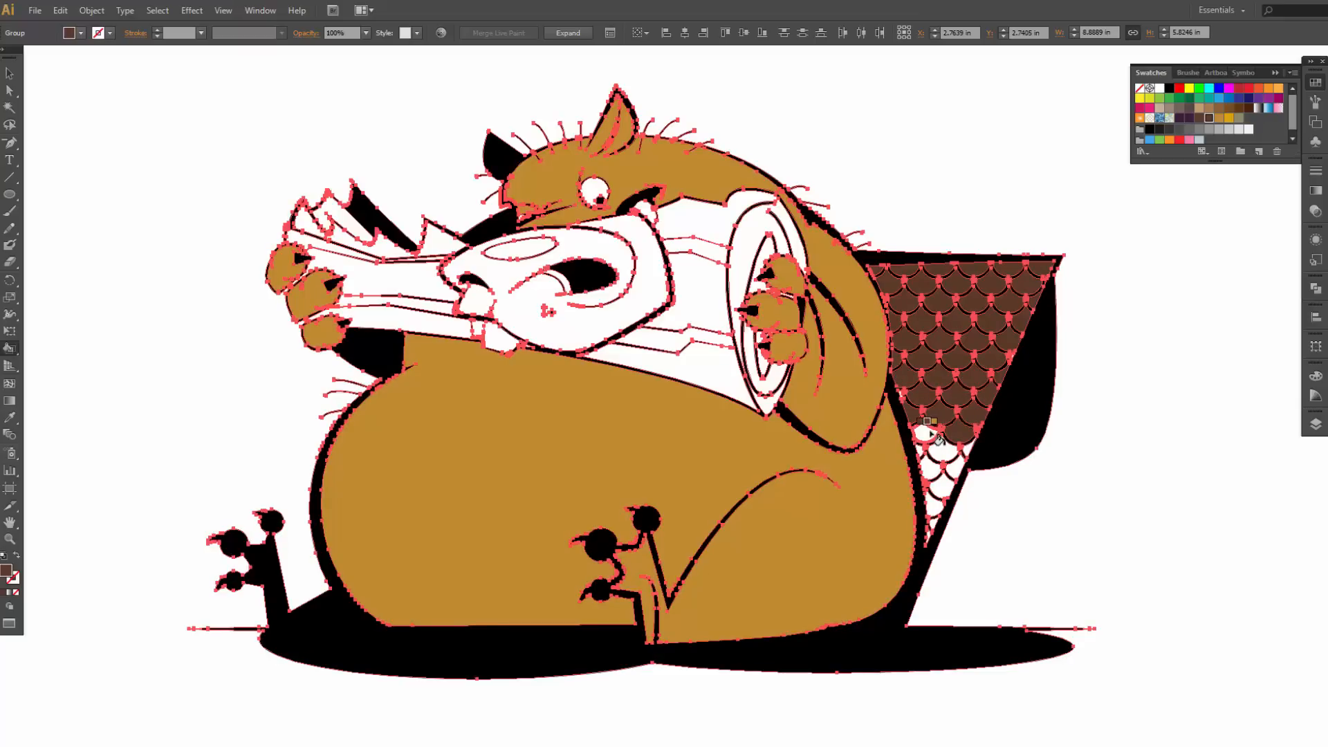
{"action": "left_click", "coordinate": [943, 451]}
{"action": "left_click", "coordinate": [967, 451]}
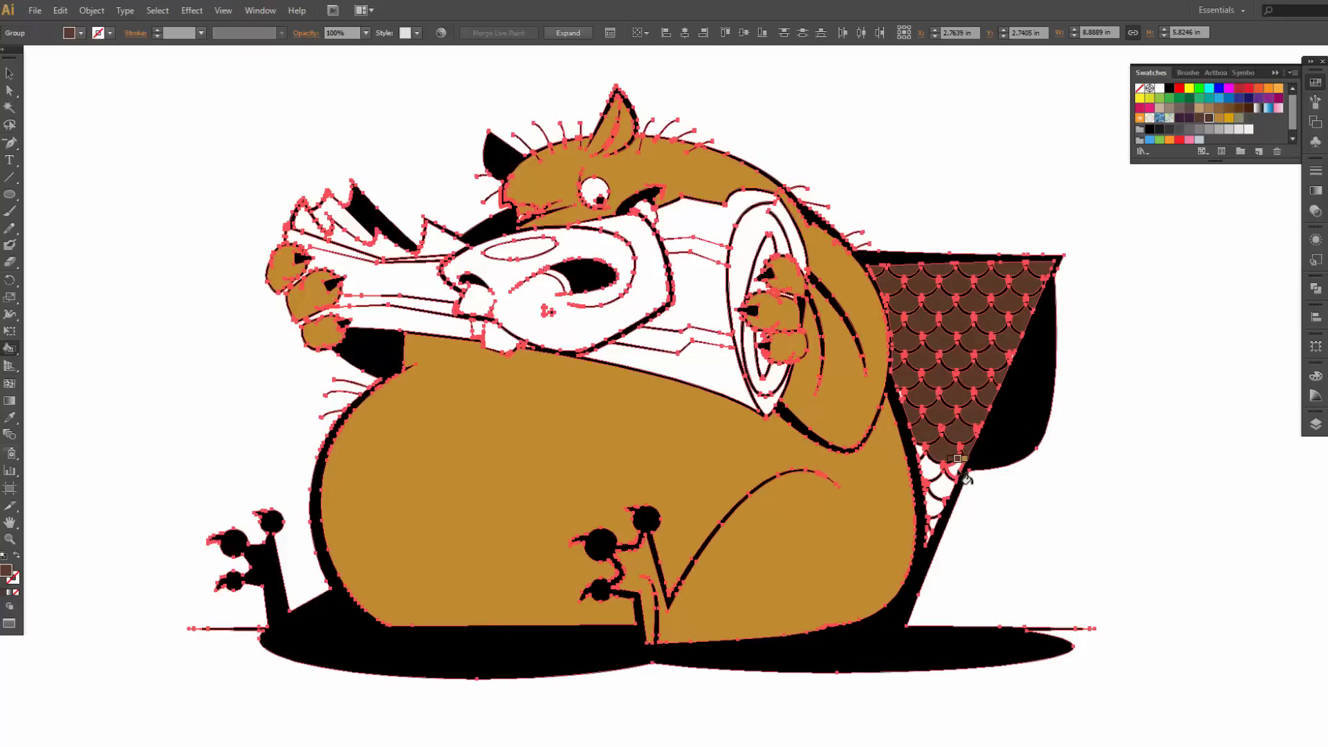
{"action": "left_click", "coordinate": [957, 470]}
{"action": "left_click", "coordinate": [933, 469]}
{"action": "left_click", "coordinate": [941, 489]}
{"action": "left_click", "coordinate": [936, 506]}
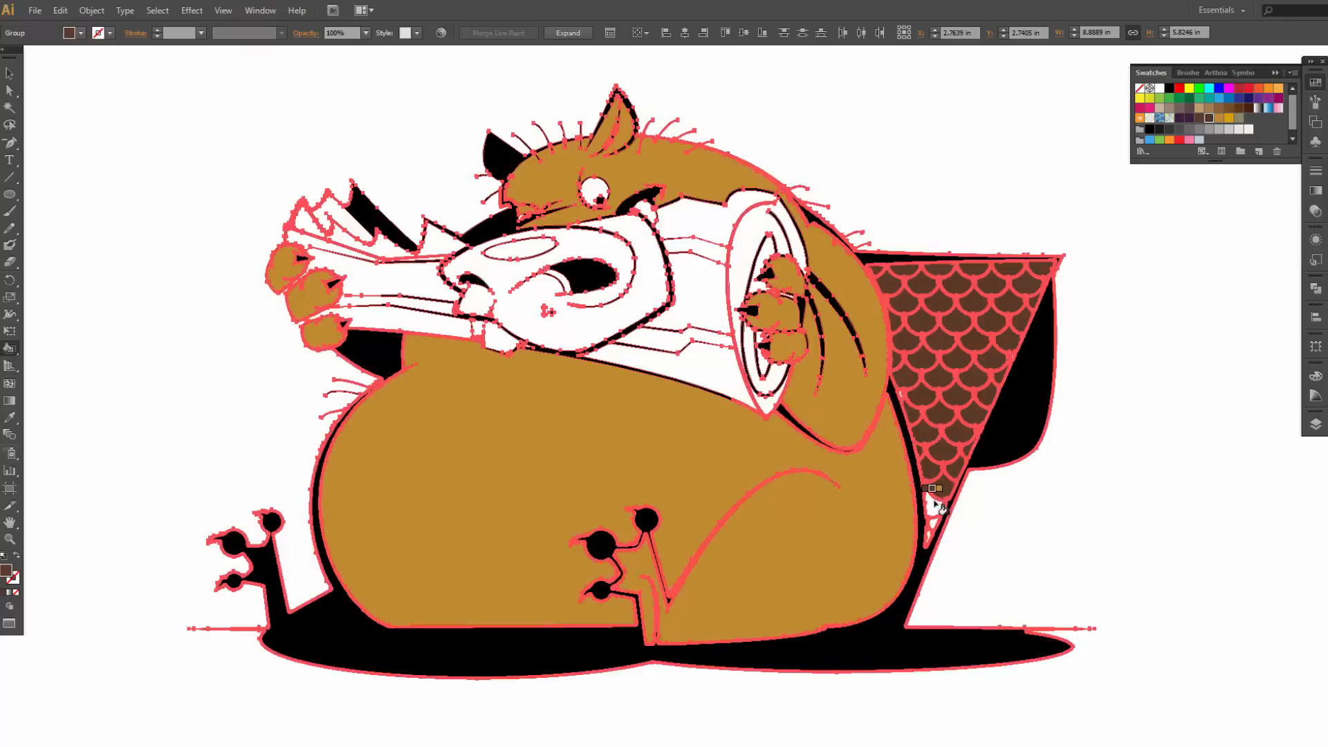
{"action": "left_click", "coordinate": [933, 527]}
{"action": "left_click", "coordinate": [929, 536]}
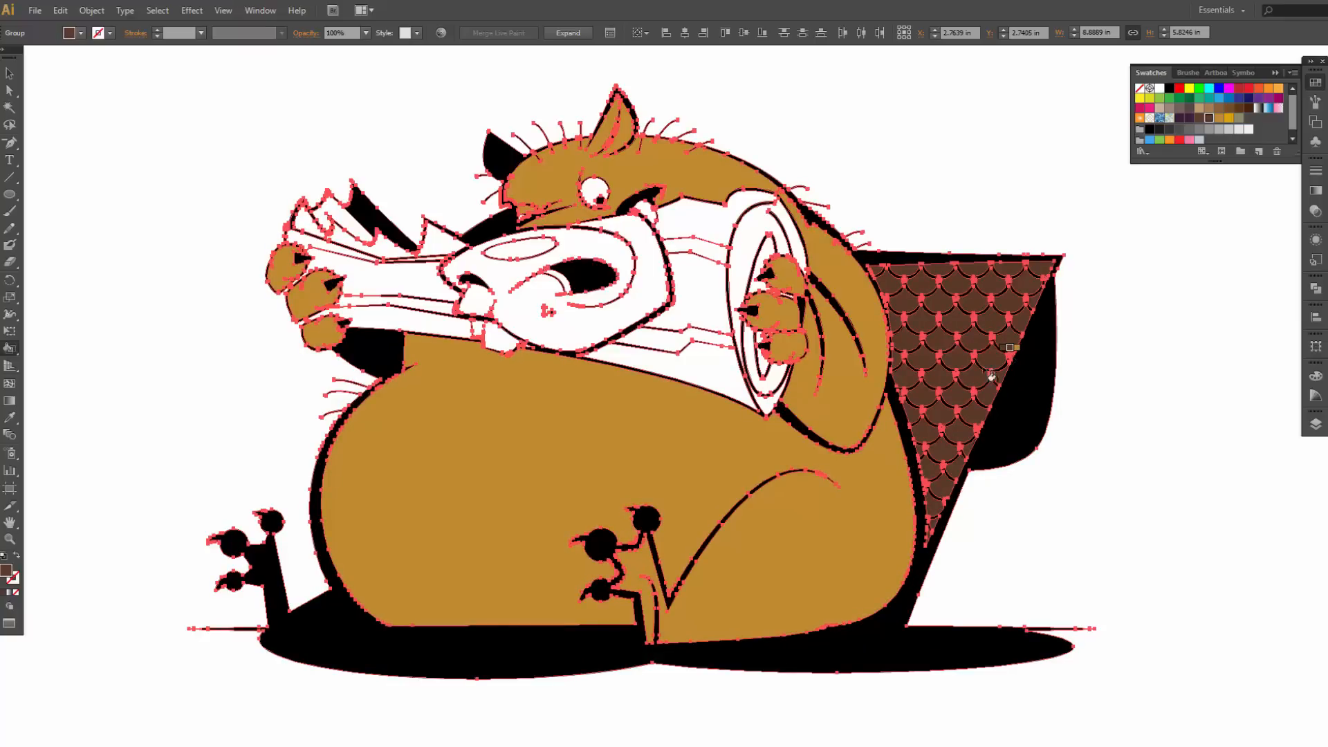
{"action": "left_click", "coordinate": [740, 493]}
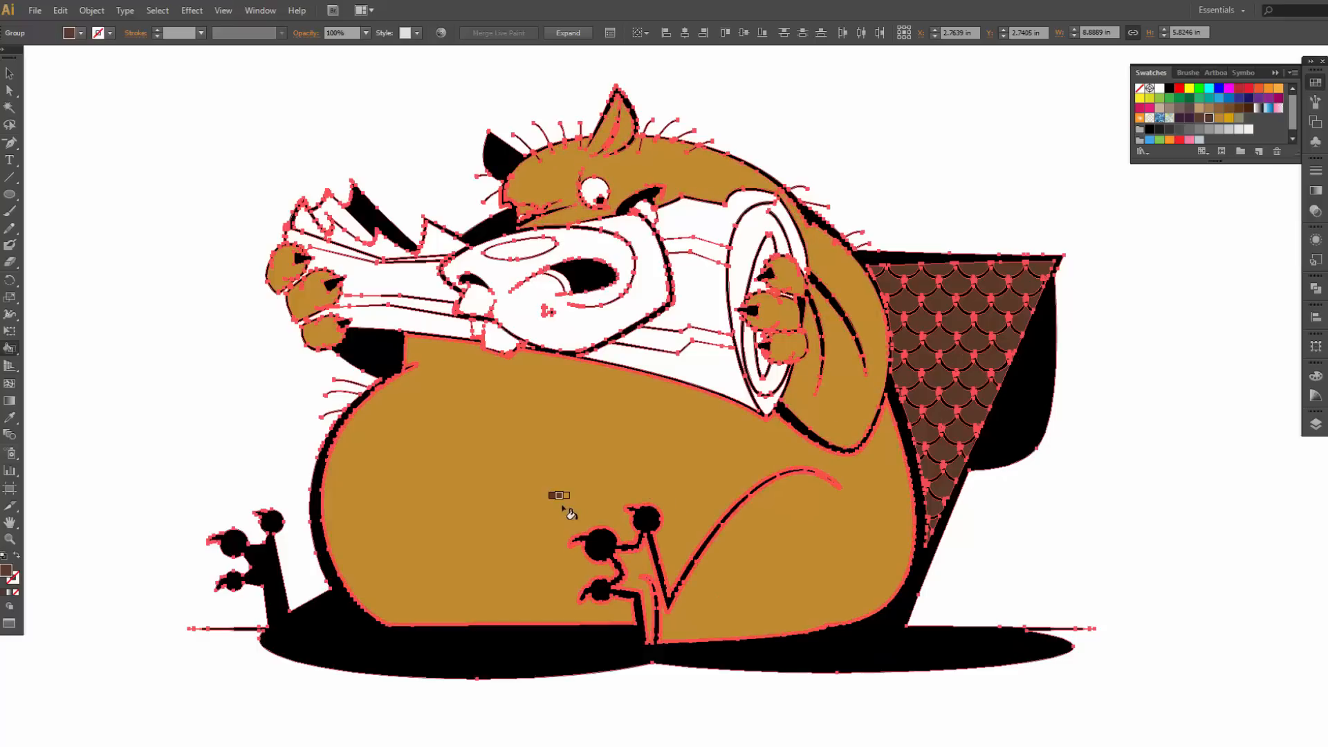
Step: Try the yellow palette swatch as the fill for the beaver's snout
{"action": "left_click", "coordinate": [1188, 119]}
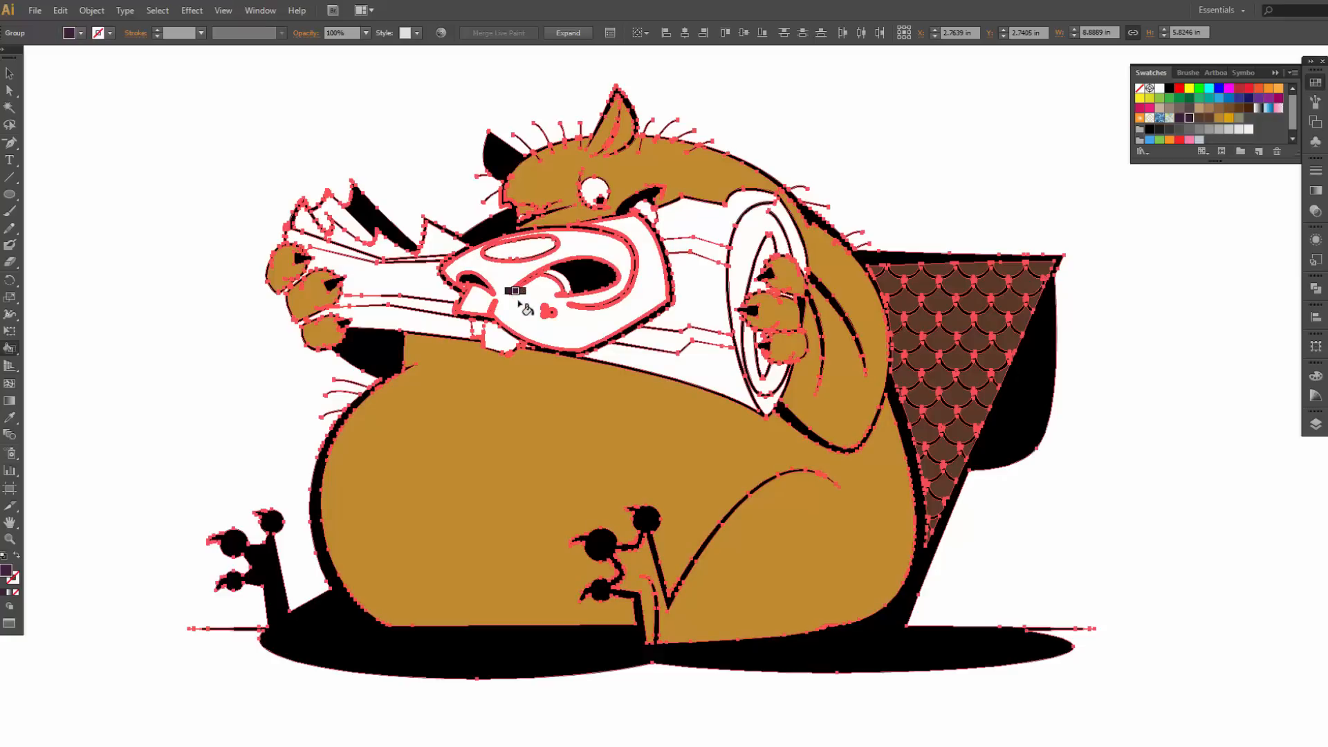
{"action": "left_click", "coordinate": [1228, 118]}
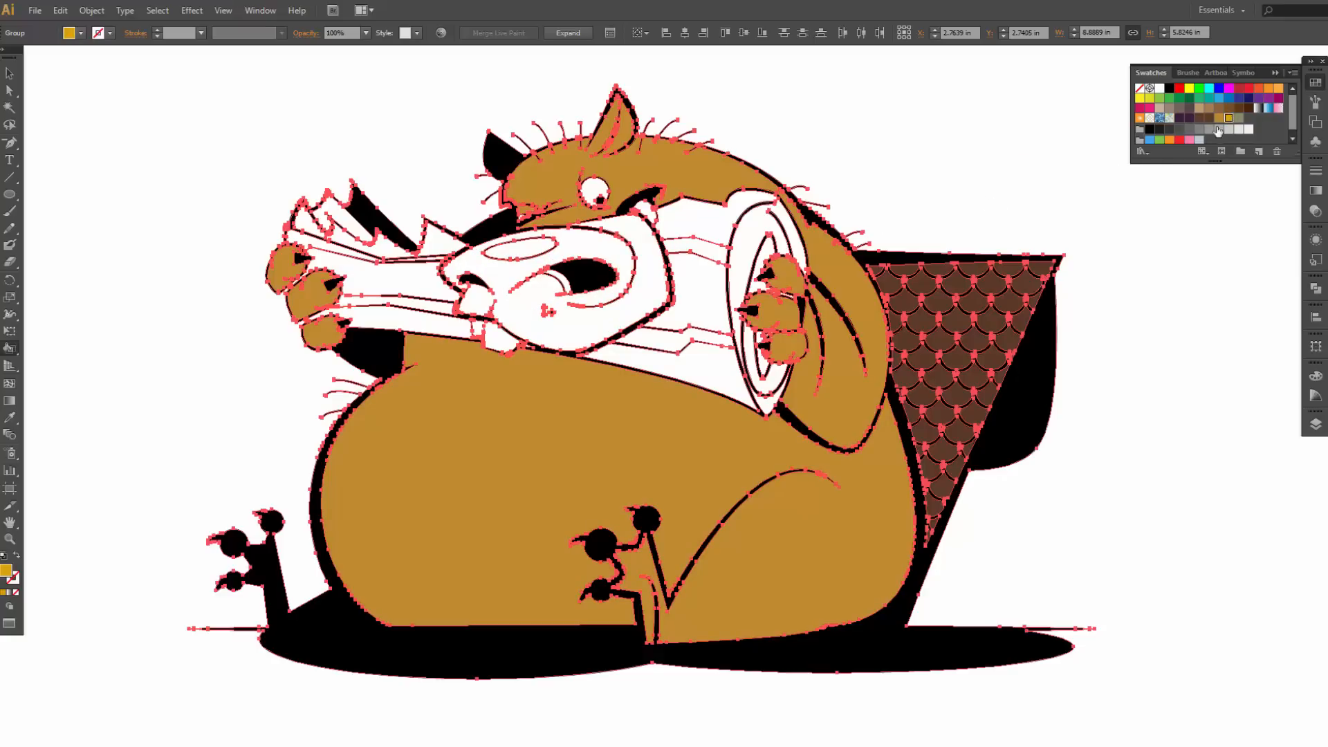
{"action": "left_click", "coordinate": [623, 258]}
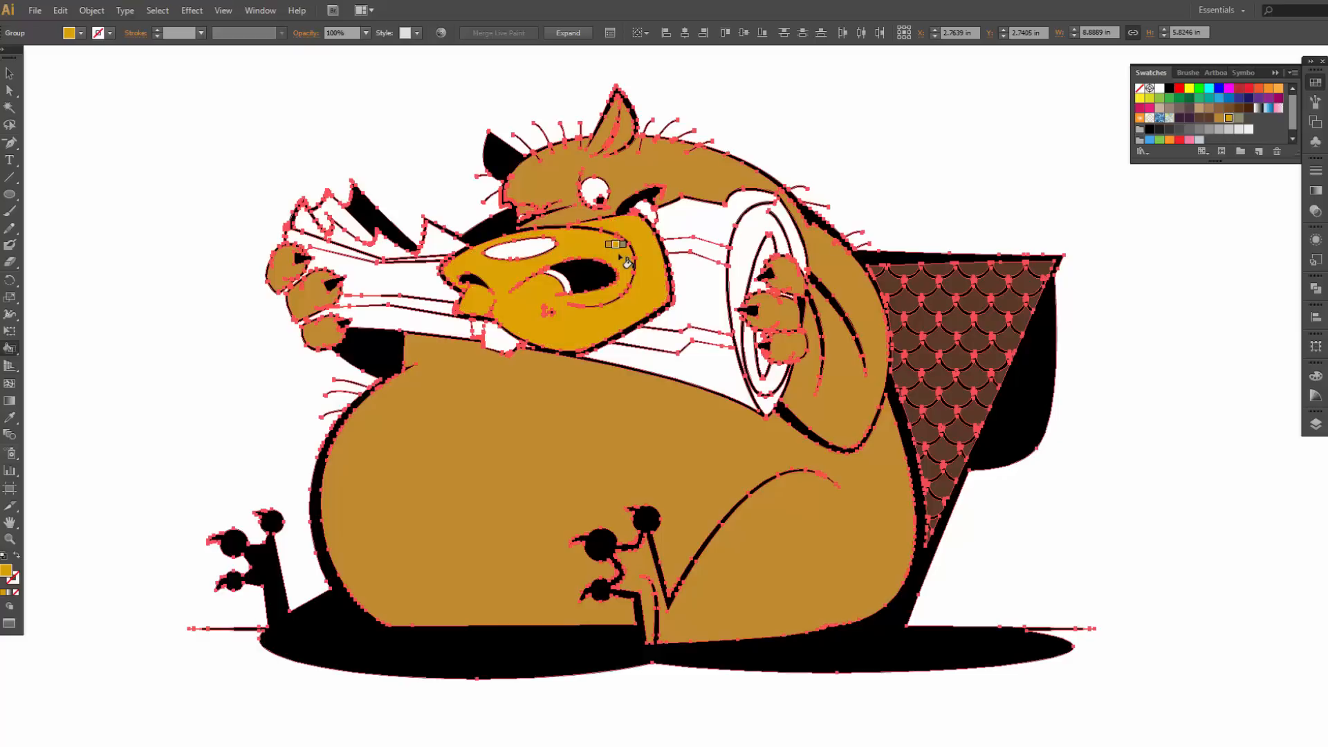
Step: Fill the beaver's snout, the nostril rim and the oval on top of the nose with the tan palette swatch
{"action": "left_click", "coordinate": [1219, 118]}
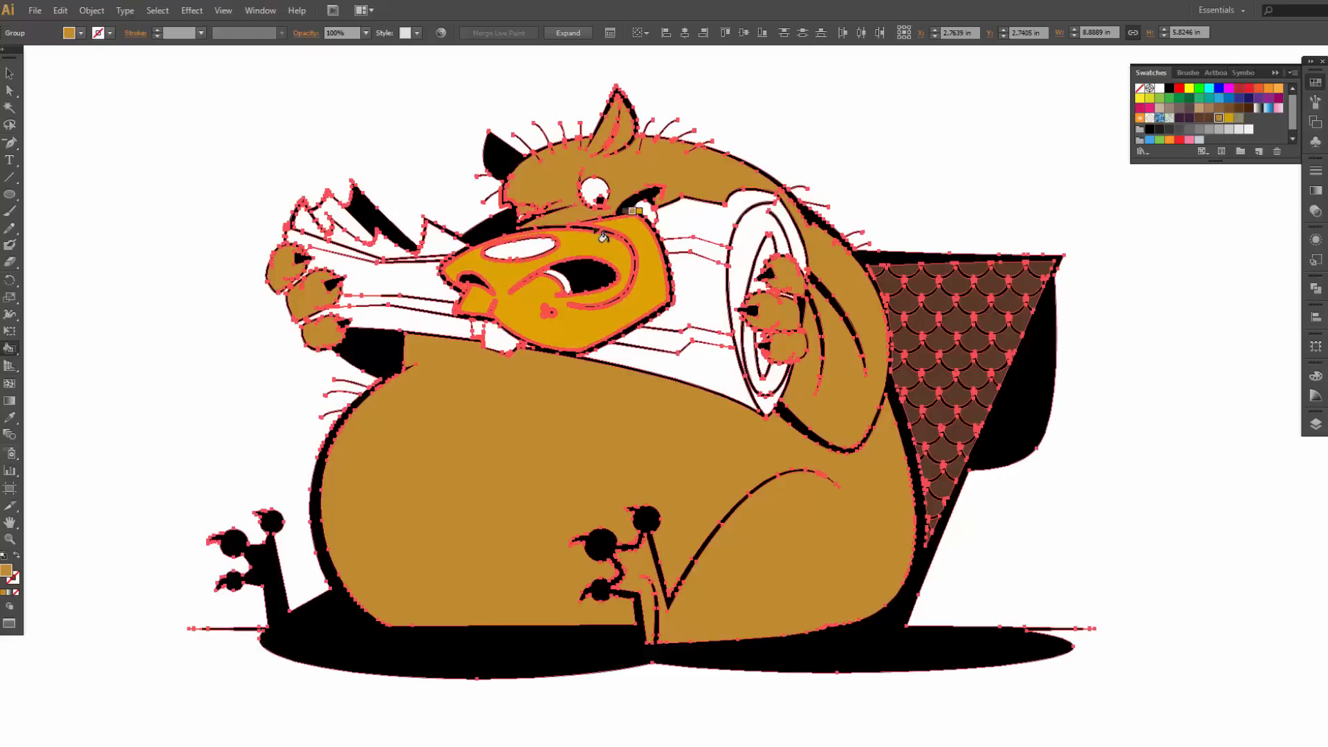
{"action": "left_click", "coordinate": [575, 241]}
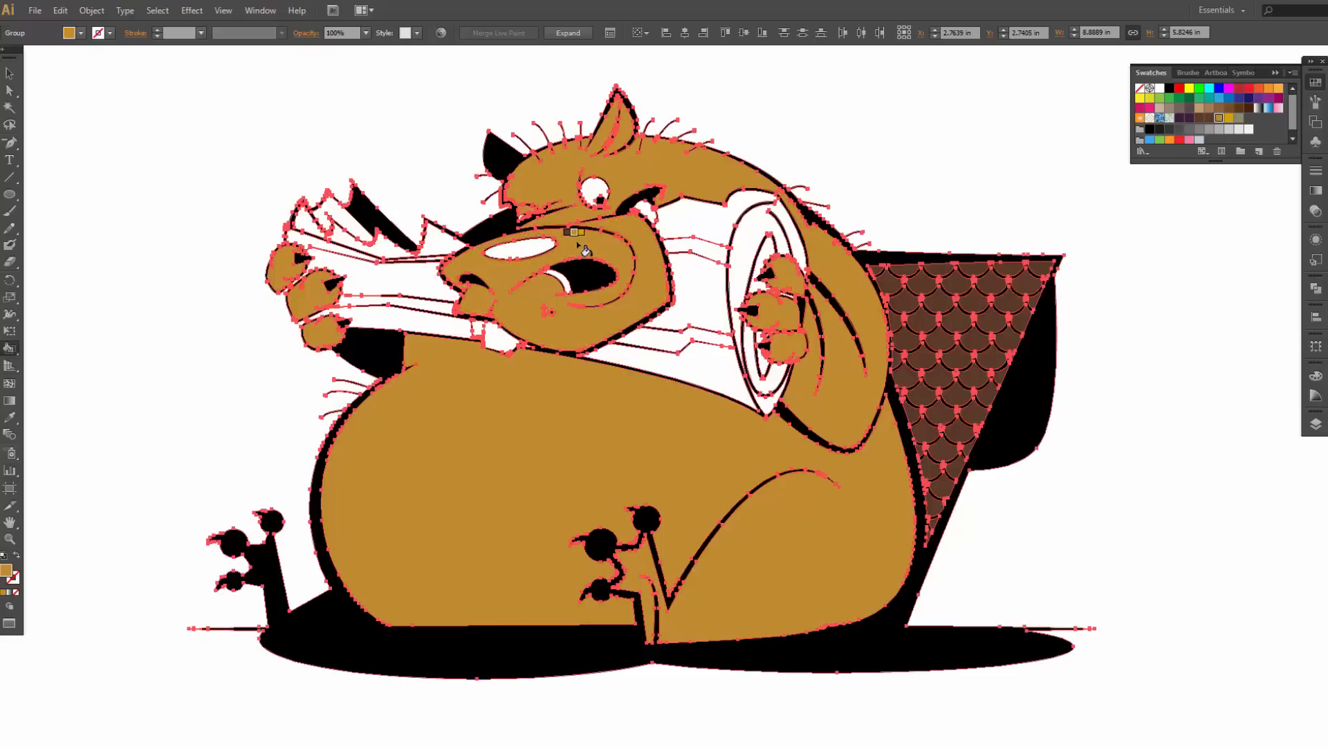
{"action": "left_click", "coordinate": [1210, 119]}
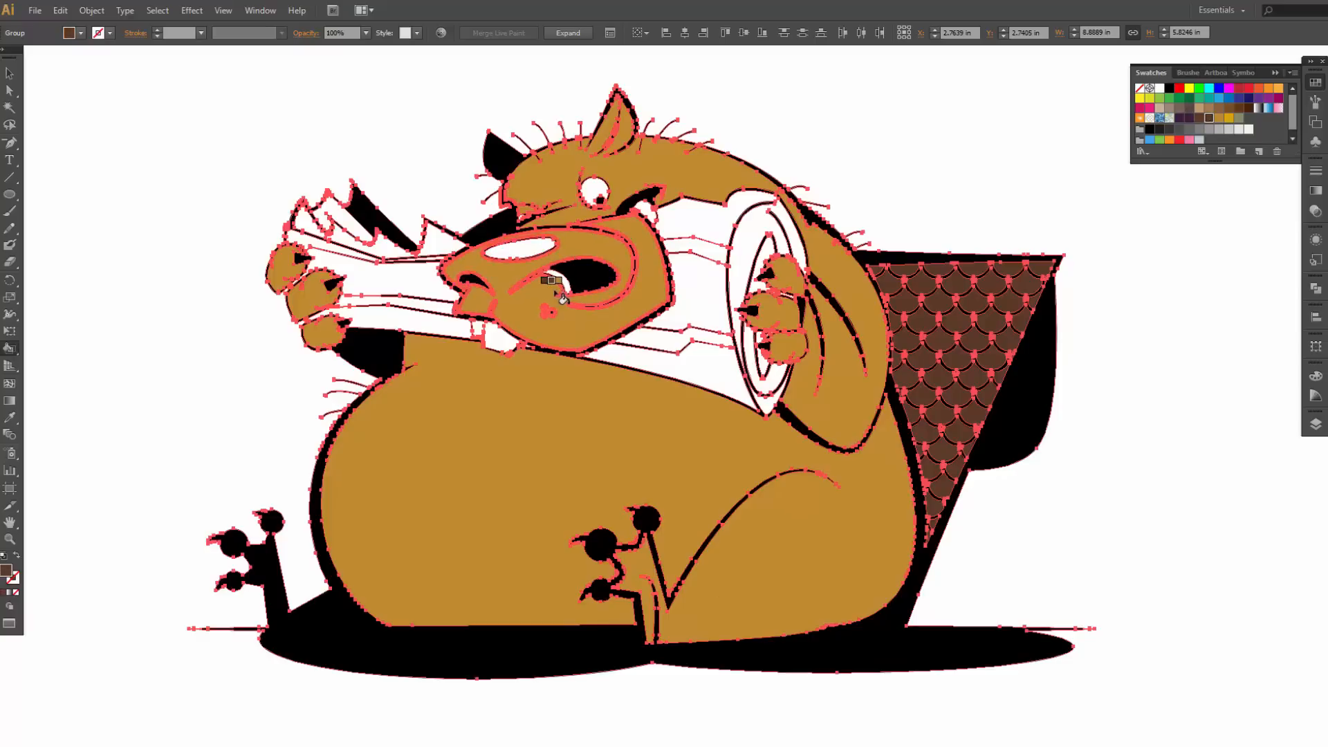
{"action": "key", "text": "Right"}
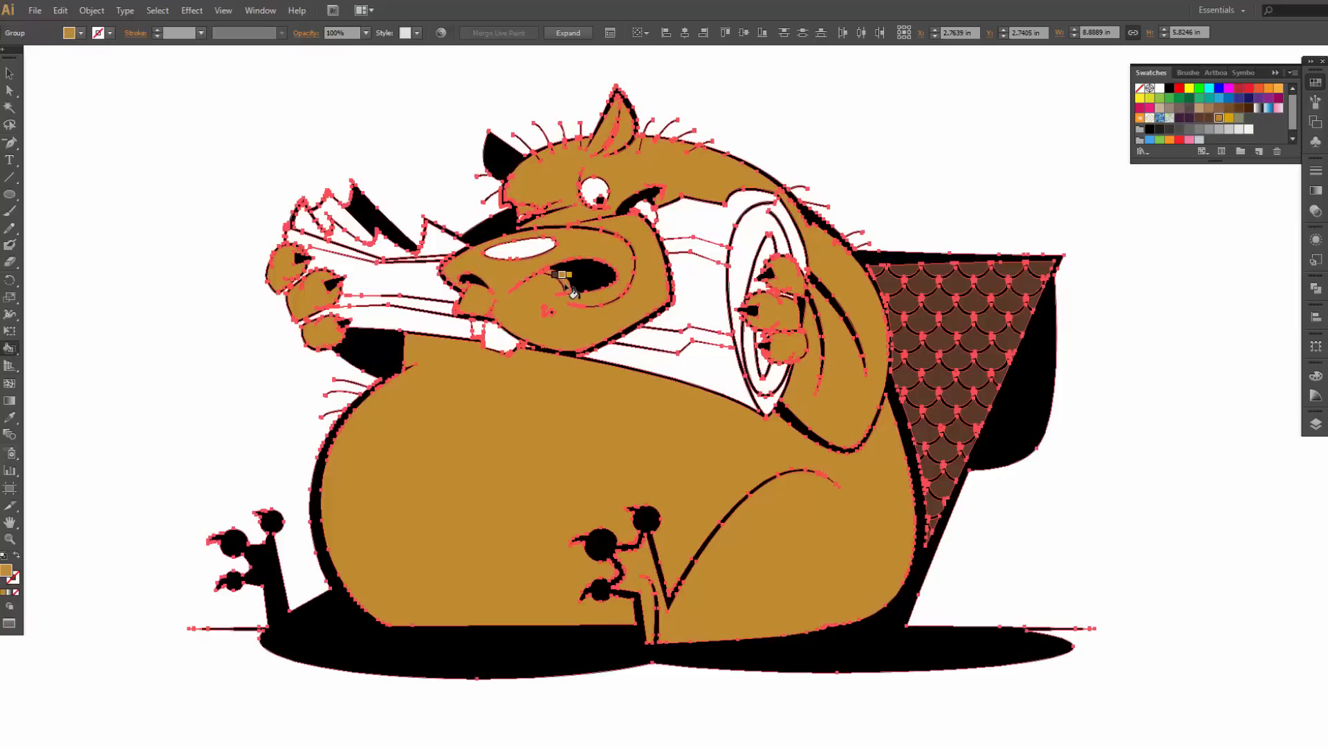
{"action": "left_click", "coordinate": [541, 262]}
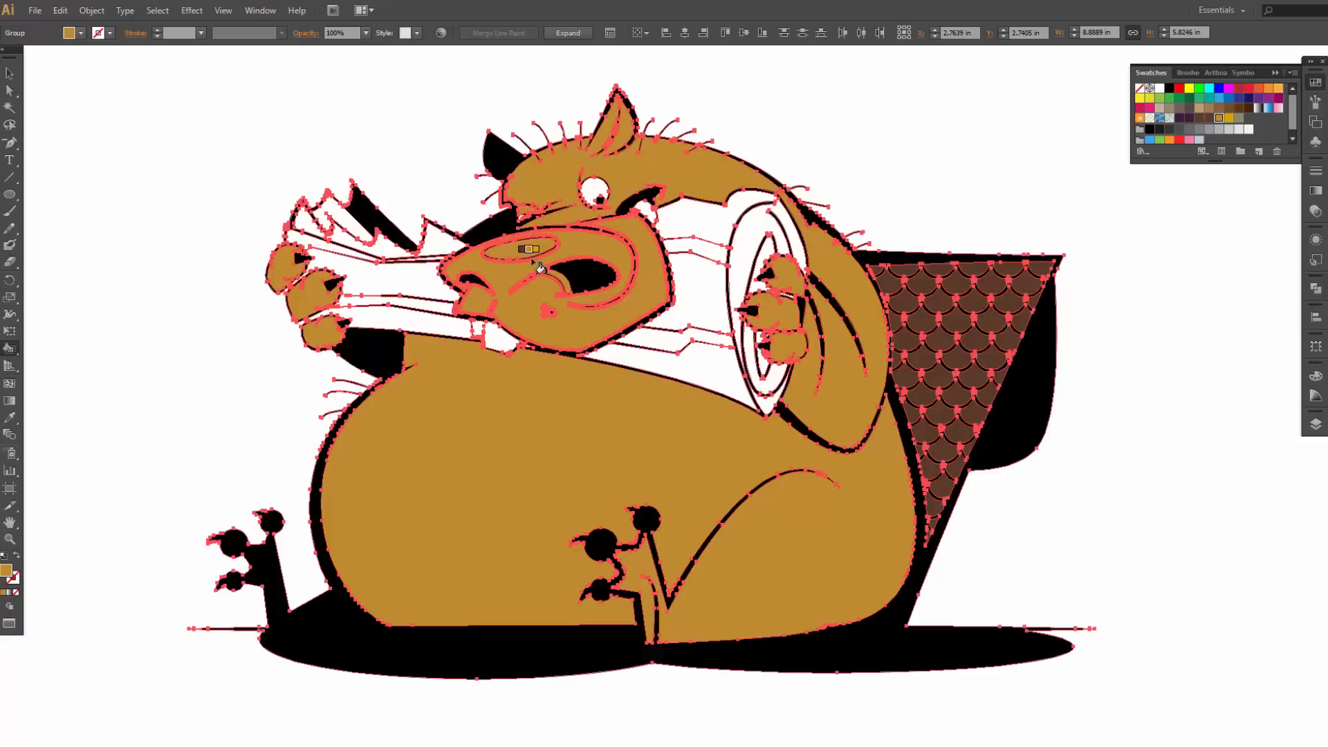
Step: Fill the oval highlight on top of the beaver's nose with white
{"action": "left_click", "coordinate": [88, 32]}
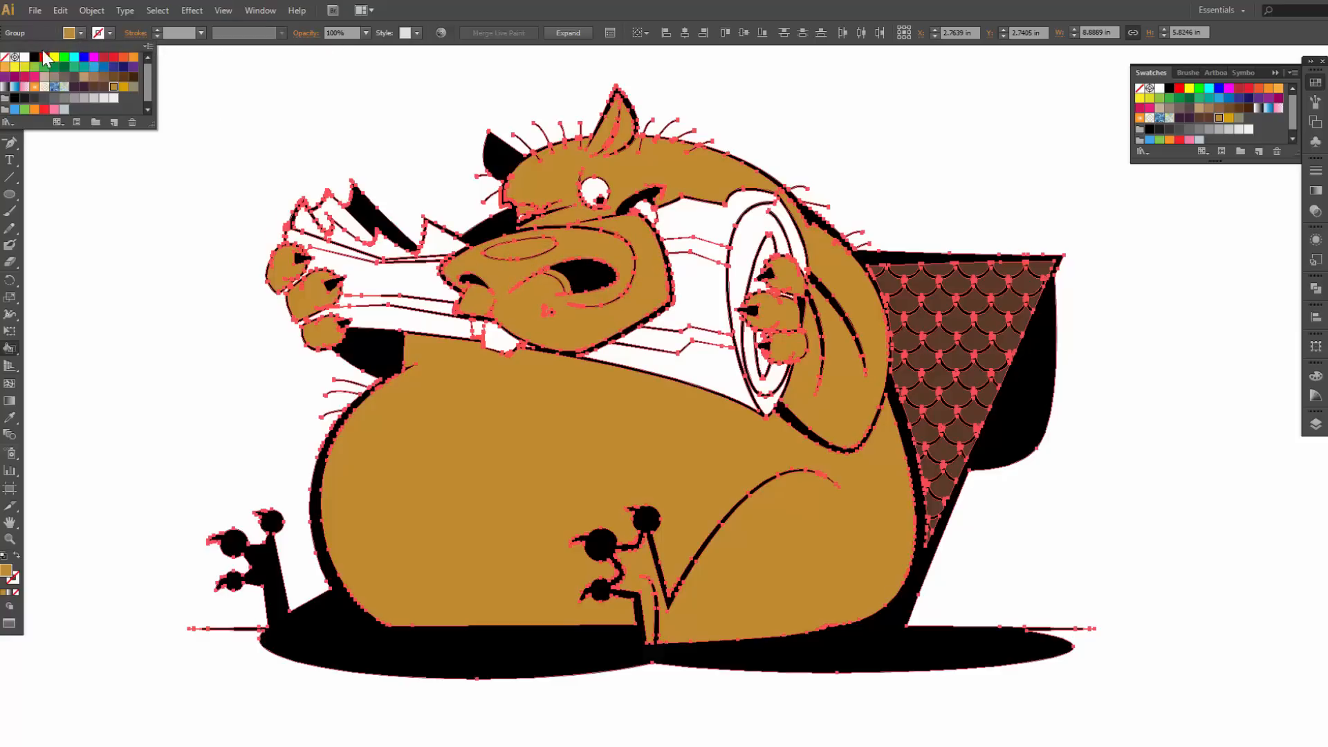
{"action": "left_click", "coordinate": [72, 82]}
{"action": "left_click", "coordinate": [527, 253]}
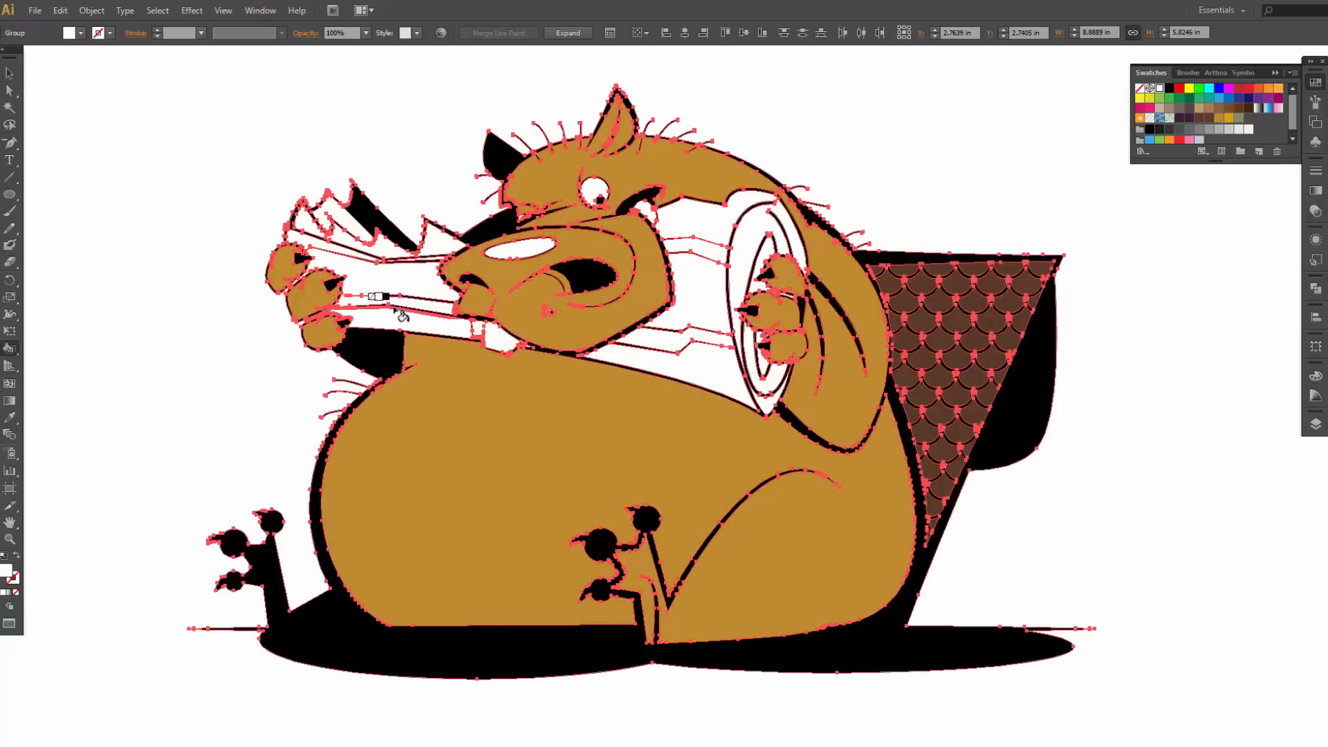
Step: Fill the log's main bark sections on both sides of the snout and its large splinters with the brown palette swatch
{"action": "left_click", "coordinate": [1200, 119]}
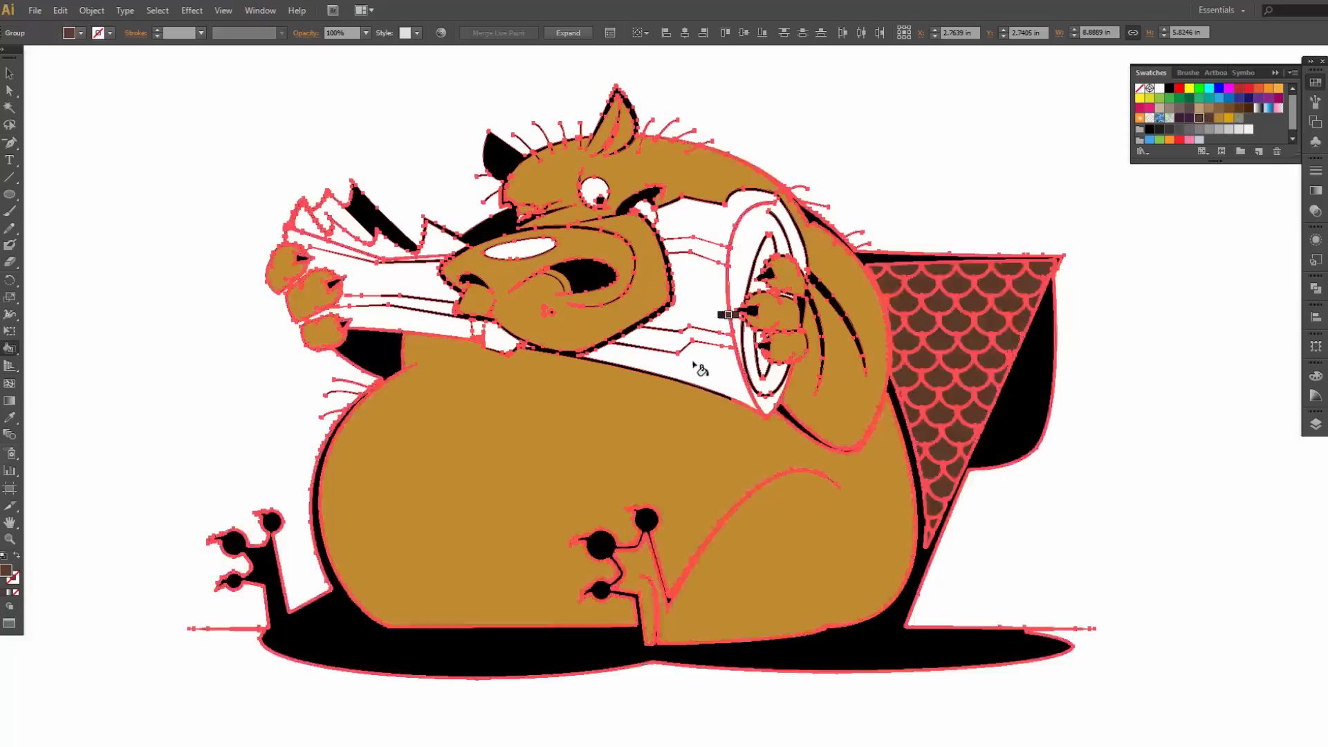
{"action": "left_click", "coordinate": [698, 270]}
{"action": "left_click", "coordinate": [704, 227]}
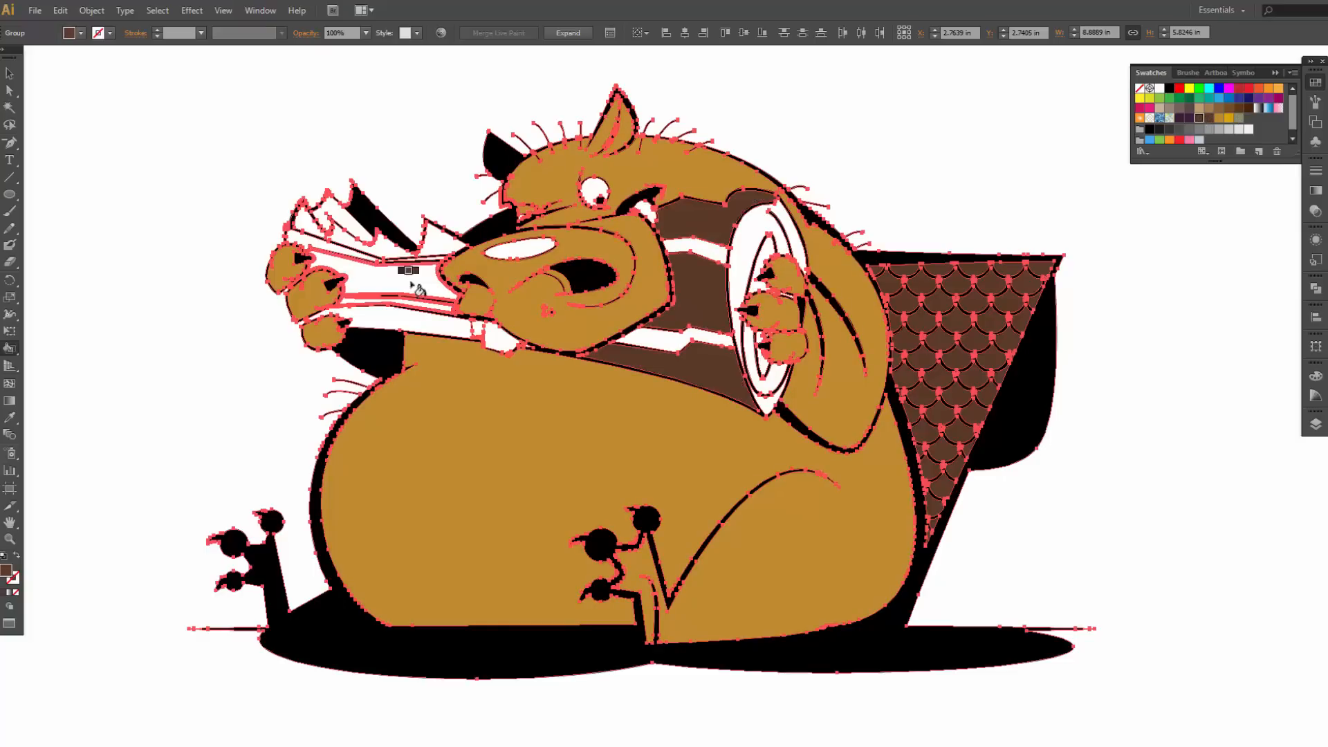
{"action": "left_click", "coordinate": [401, 284]}
{"action": "left_click", "coordinate": [408, 329]}
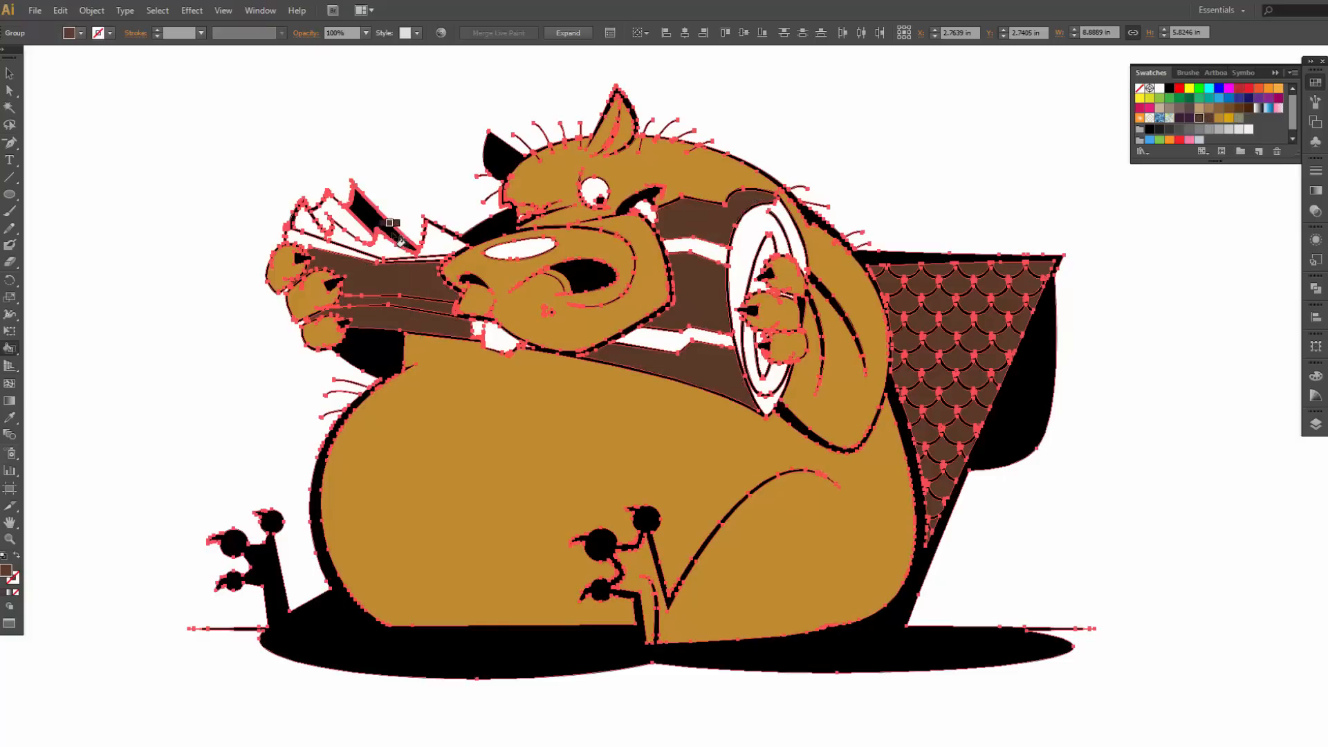
{"action": "left_click", "coordinate": [446, 239]}
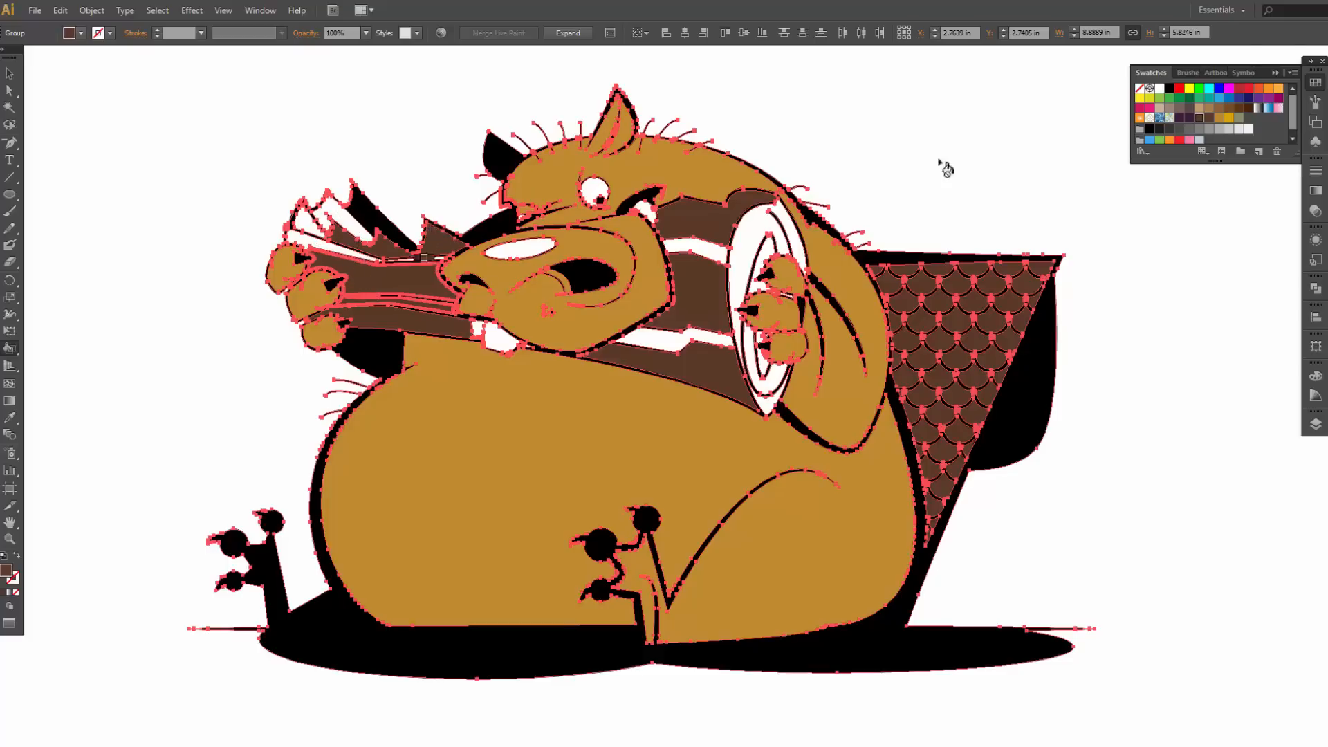
Step: Fill the log's narrow grain bands and the remaining splinters at its broken end with a darker brown default swatch
{"action": "left_click", "coordinate": [1249, 108]}
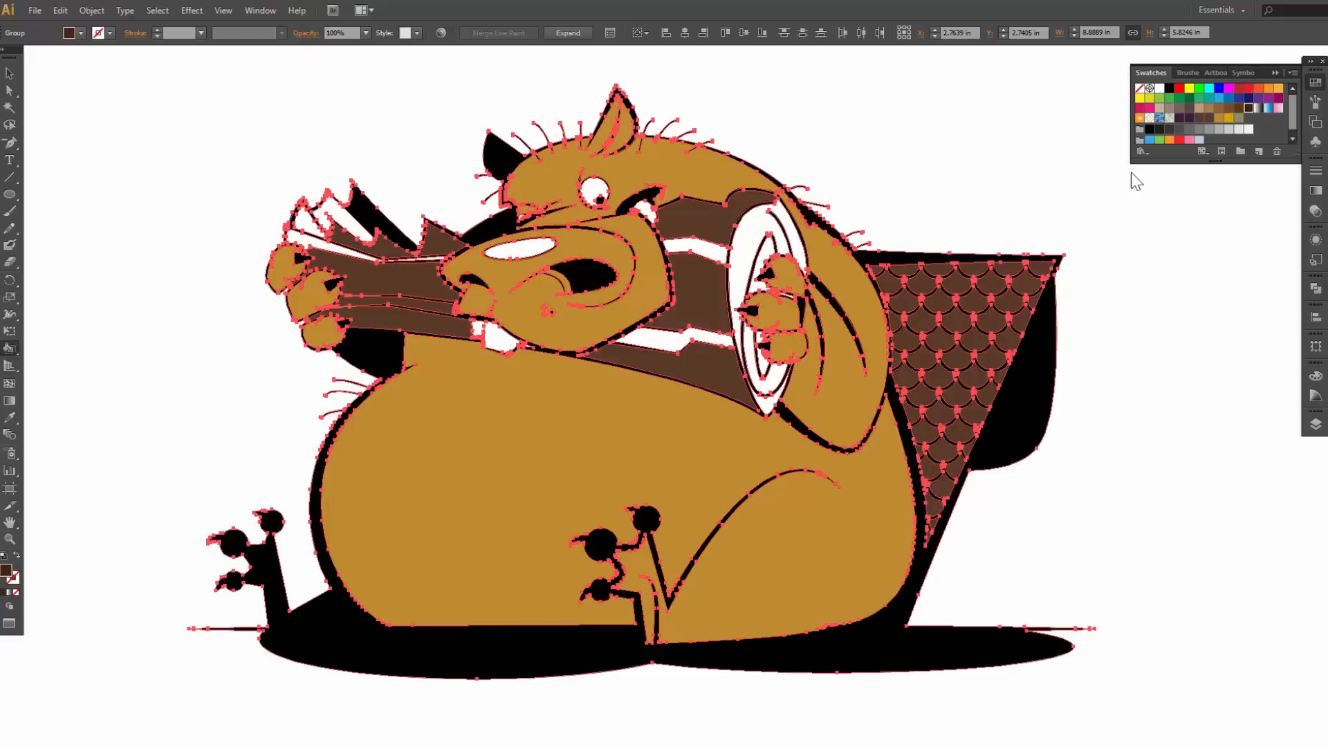
{"action": "left_click", "coordinate": [692, 345]}
{"action": "left_click", "coordinate": [695, 248]}
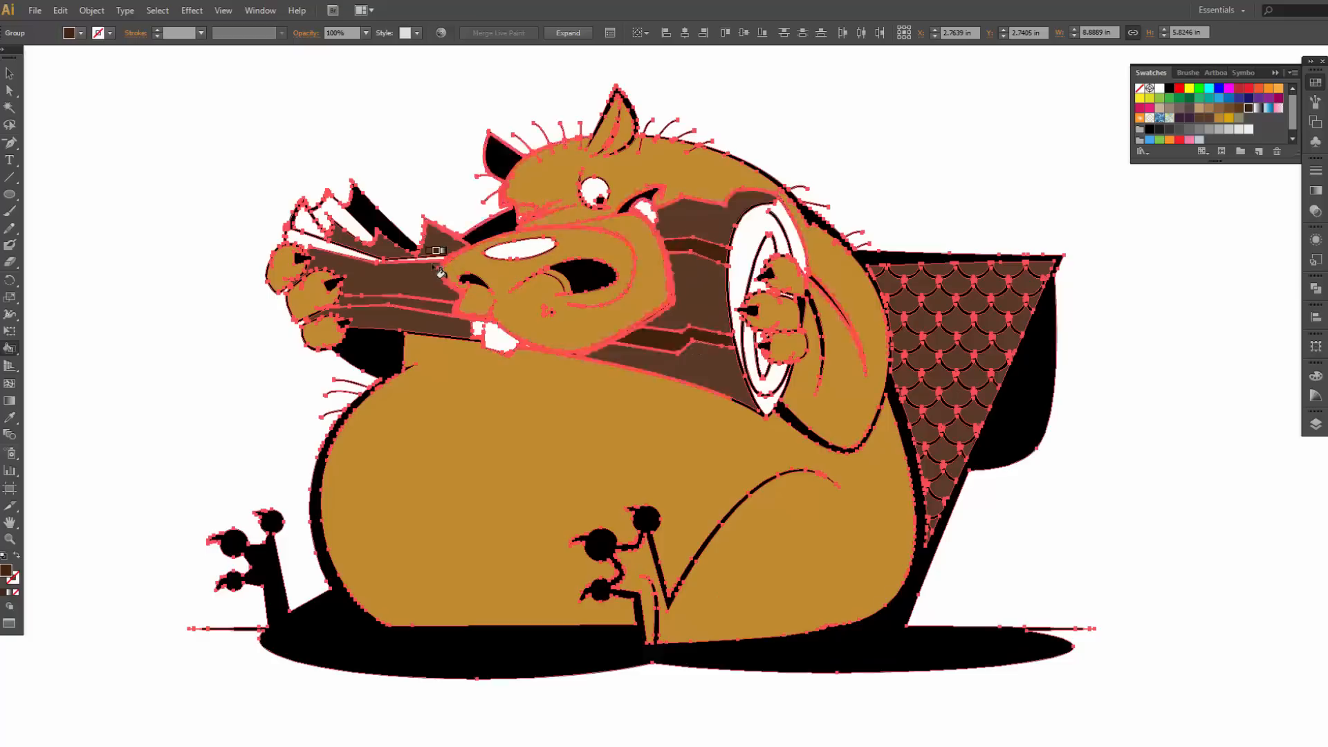
{"action": "left_click", "coordinate": [363, 257]}
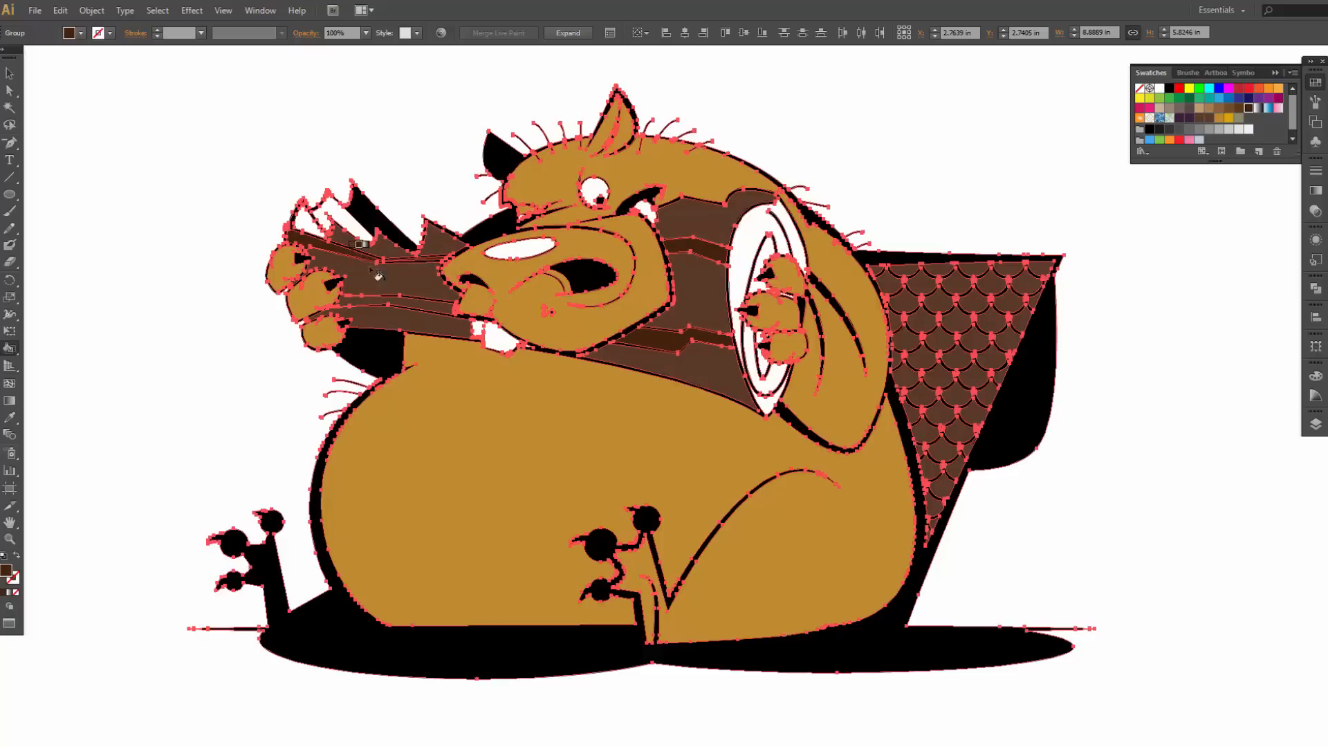
{"action": "left_click", "coordinate": [410, 312]}
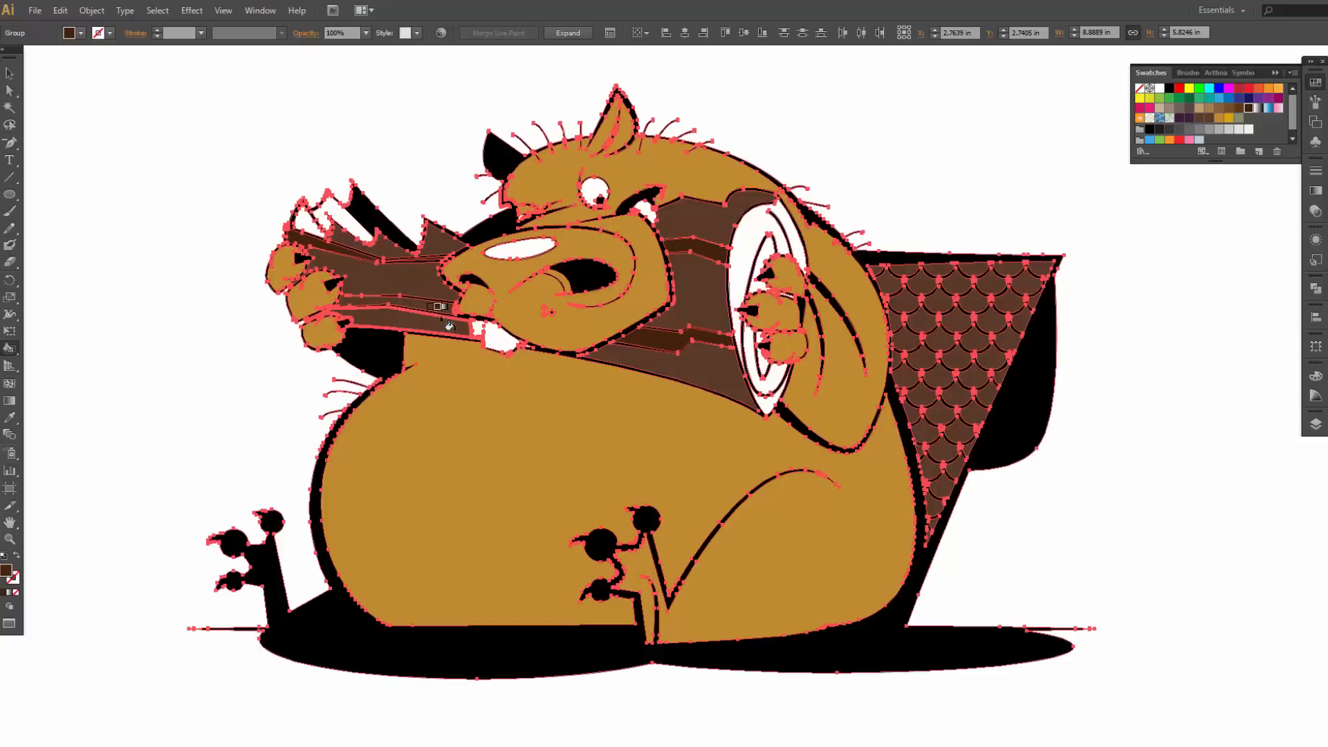
{"action": "left_click", "coordinate": [342, 229]}
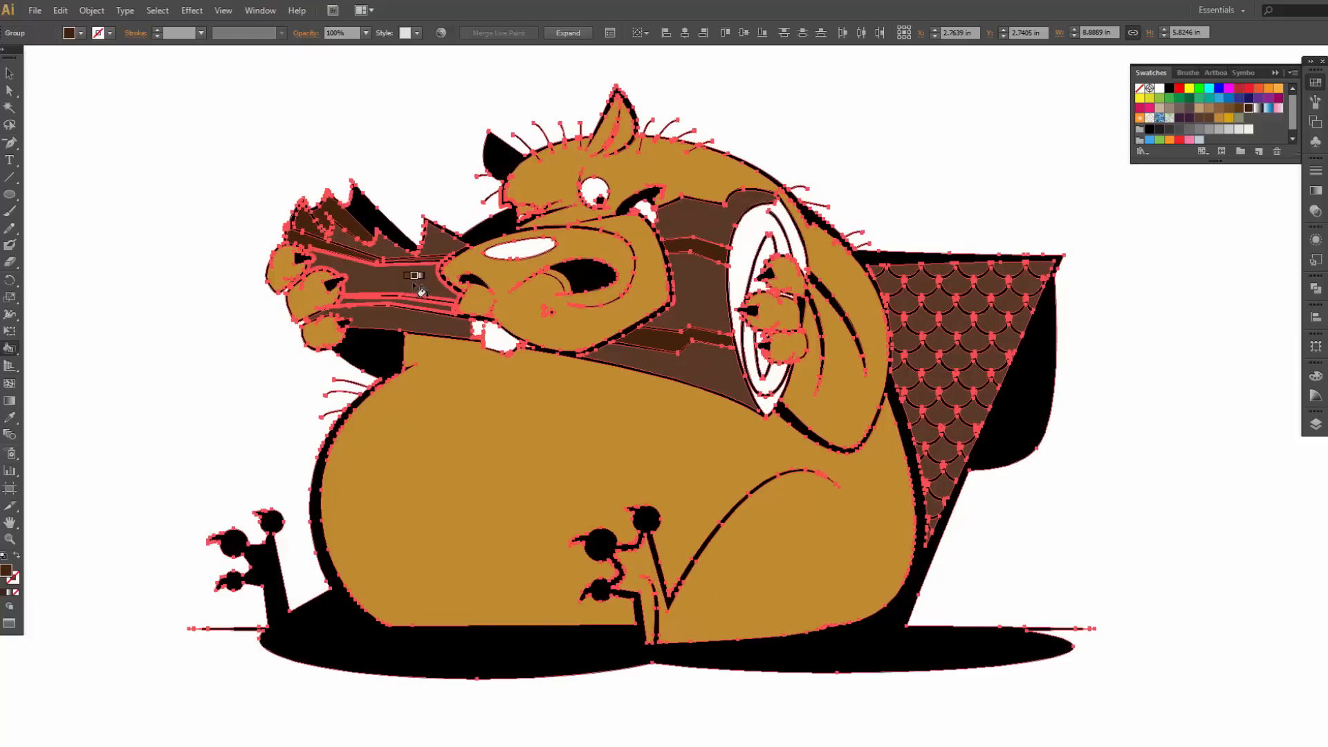
{"action": "scroll", "coordinate": [115, 490], "scroll_direction": "down", "scroll_amount": 1}
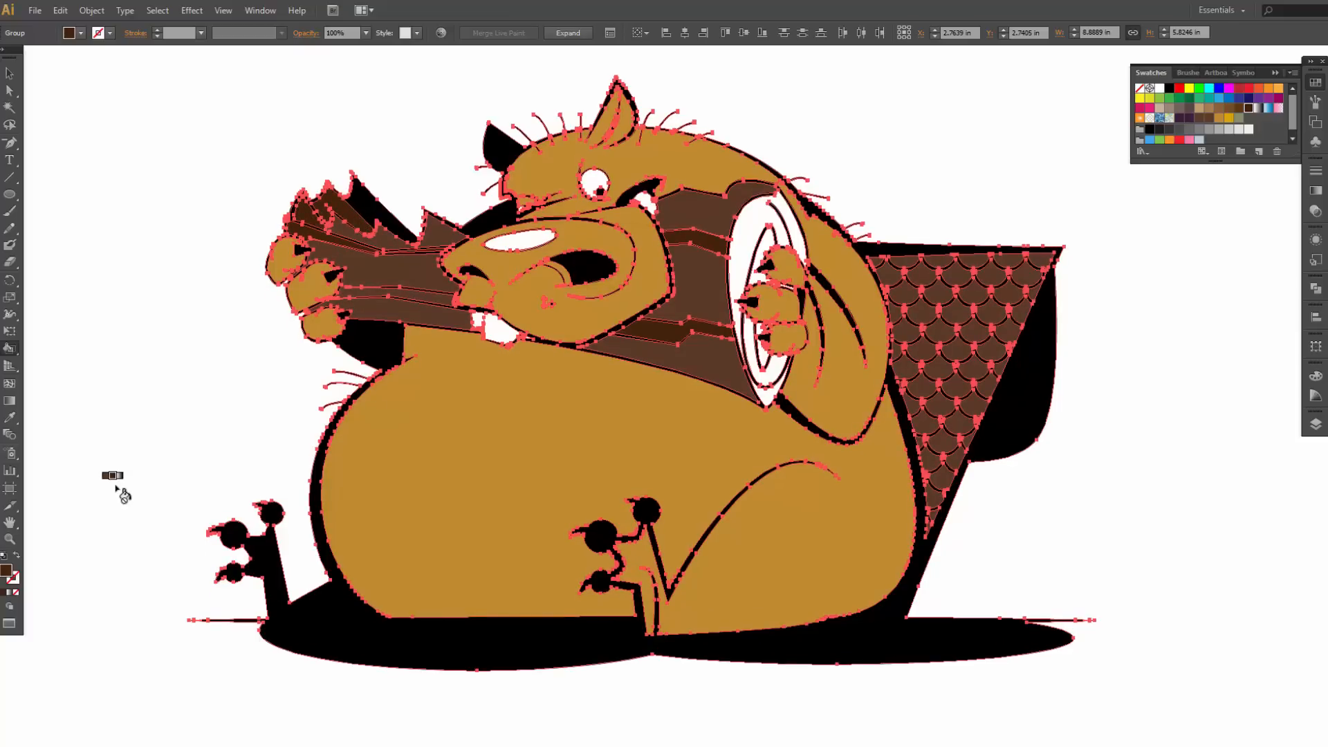
{"action": "scroll", "coordinate": [118, 490], "scroll_direction": "up", "scroll_amount": 2}
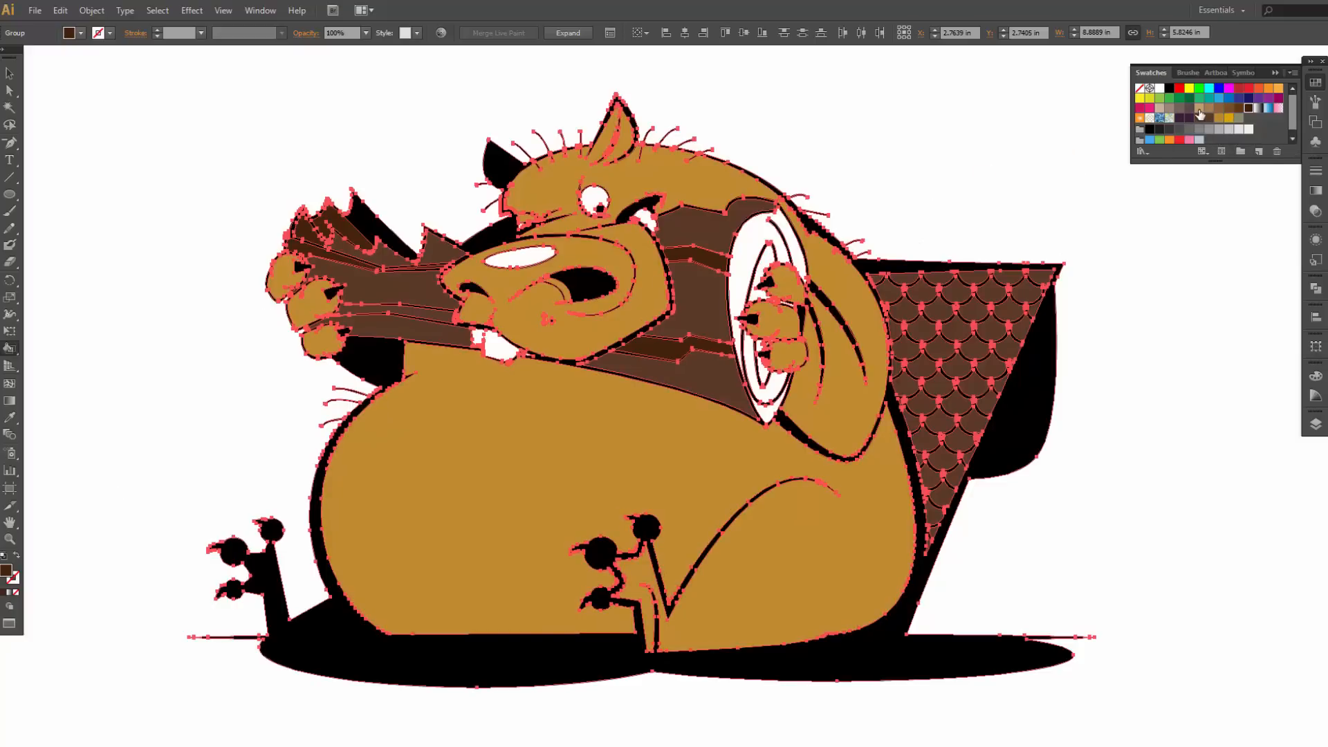
Step: Fill the rings of the log's cut end around the beaver's fingers with the light tan default swatch
{"action": "left_click", "coordinate": [1200, 108]}
{"action": "left_click", "coordinate": [757, 239]}
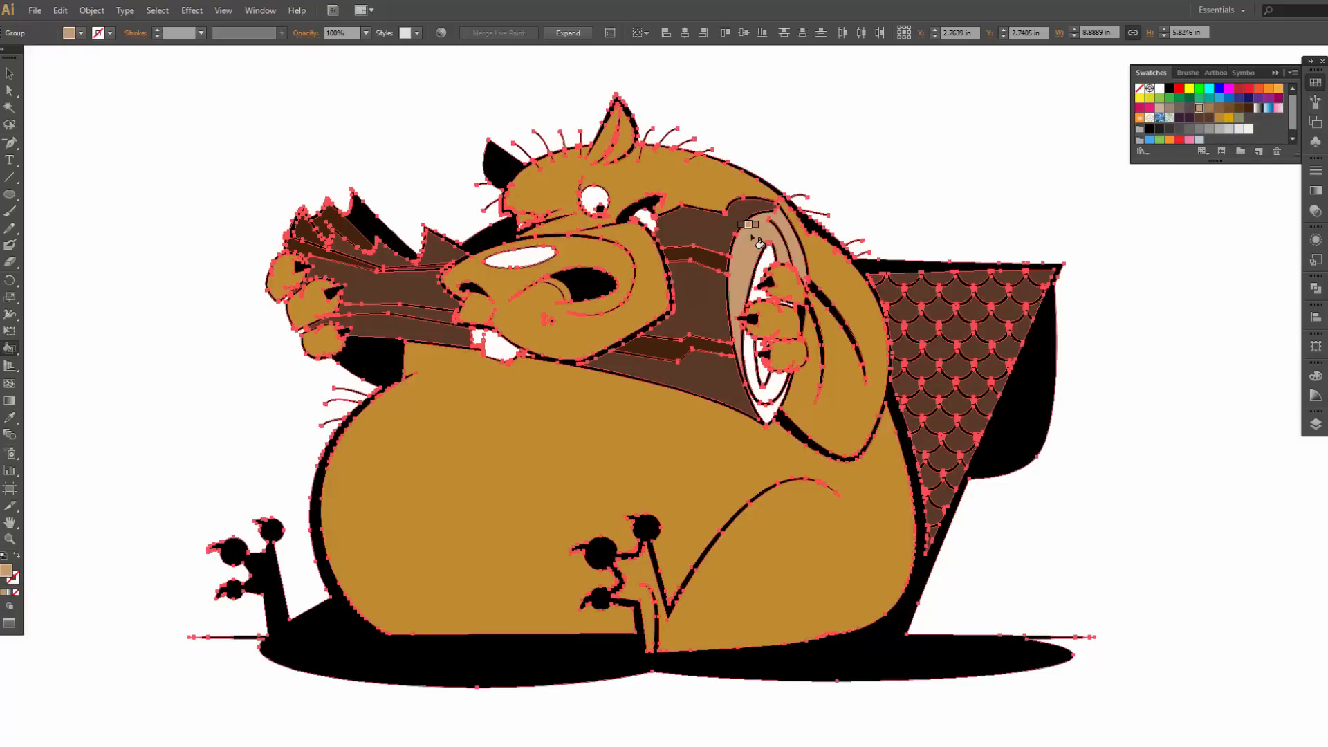
{"action": "left_click", "coordinate": [770, 415]}
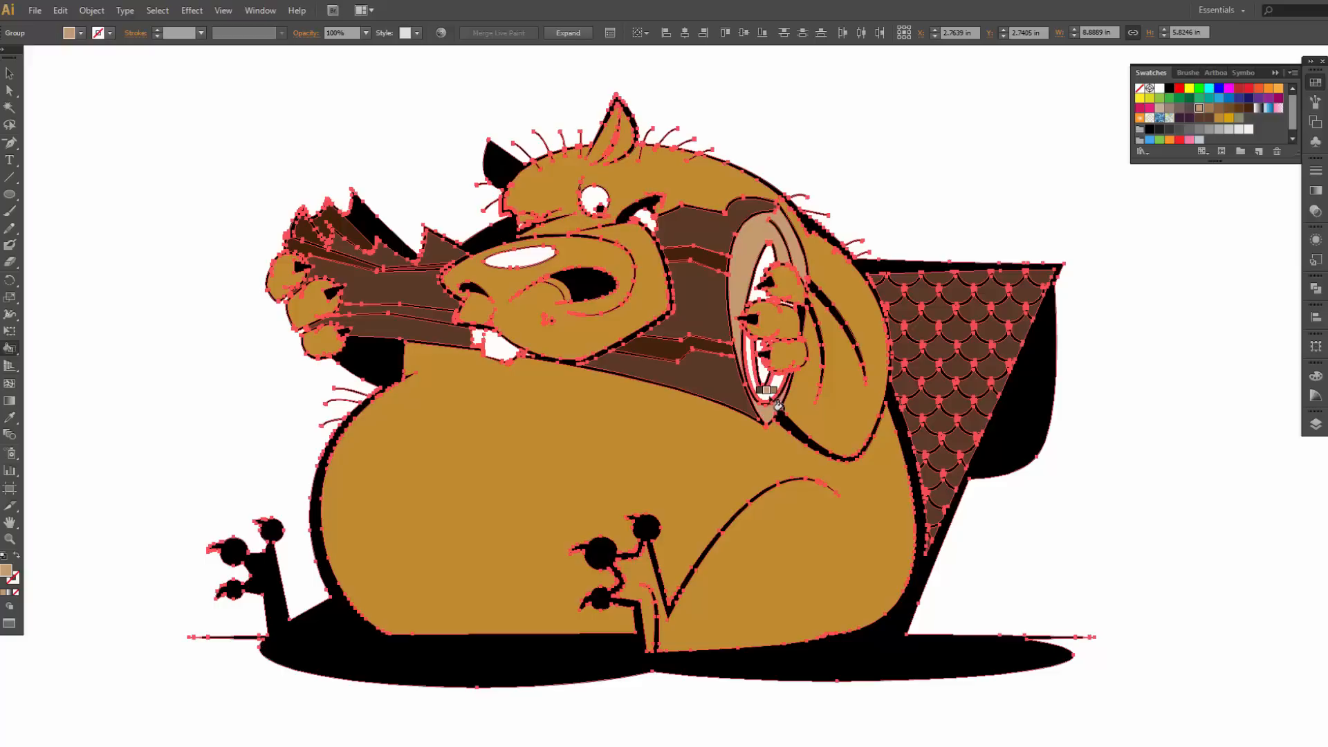
{"action": "left_click", "coordinate": [771, 394]}
{"action": "left_click", "coordinate": [762, 374]}
{"action": "left_click", "coordinate": [768, 337]}
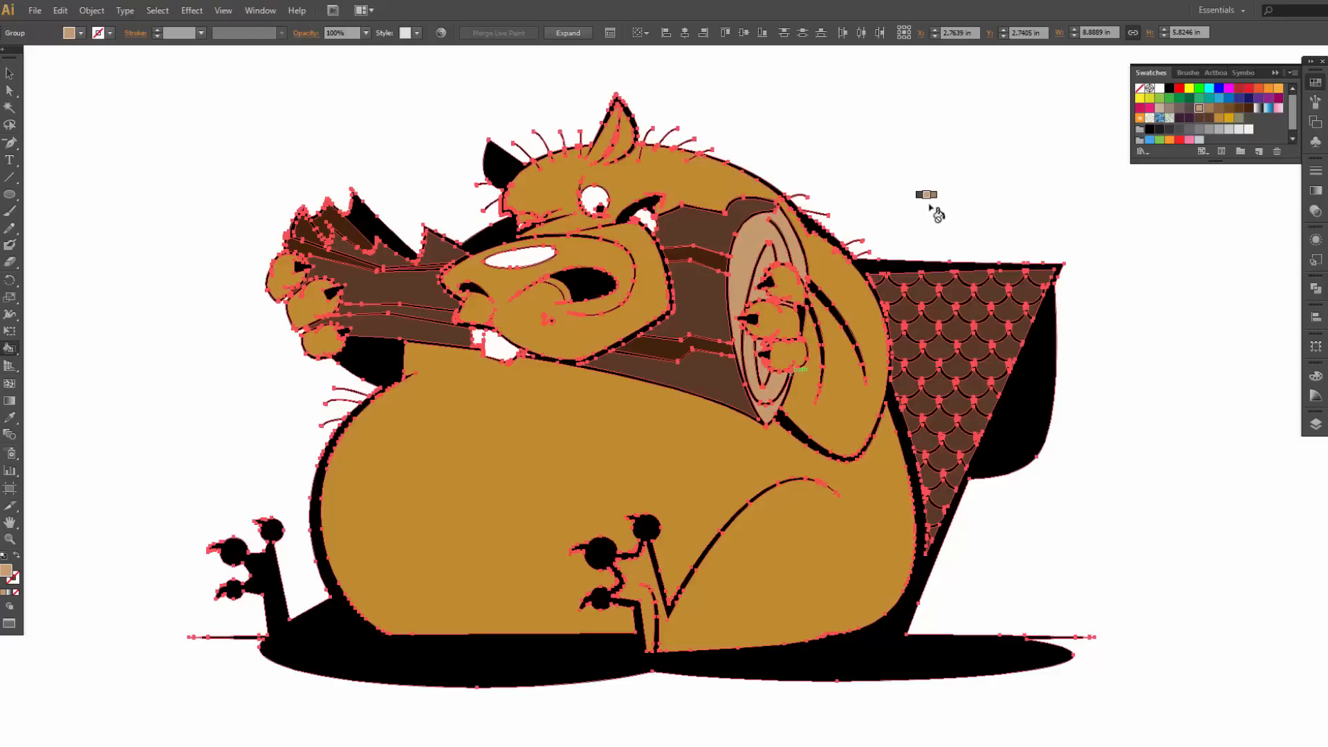
{"action": "key", "text": "shift+l"}
{"action": "left_click_drag", "start_coordinate": [432, 105], "coordinate": [775, 339]}
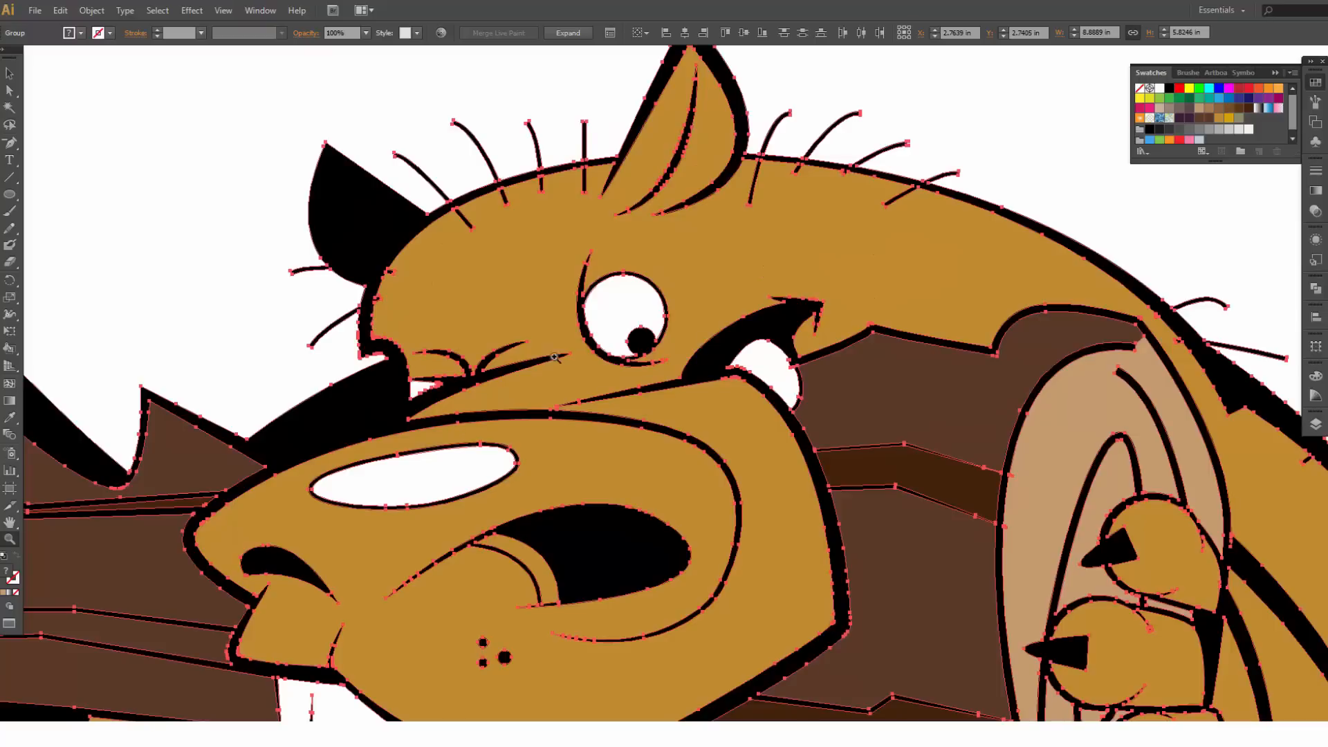
{"action": "left_click", "coordinate": [1229, 118]}
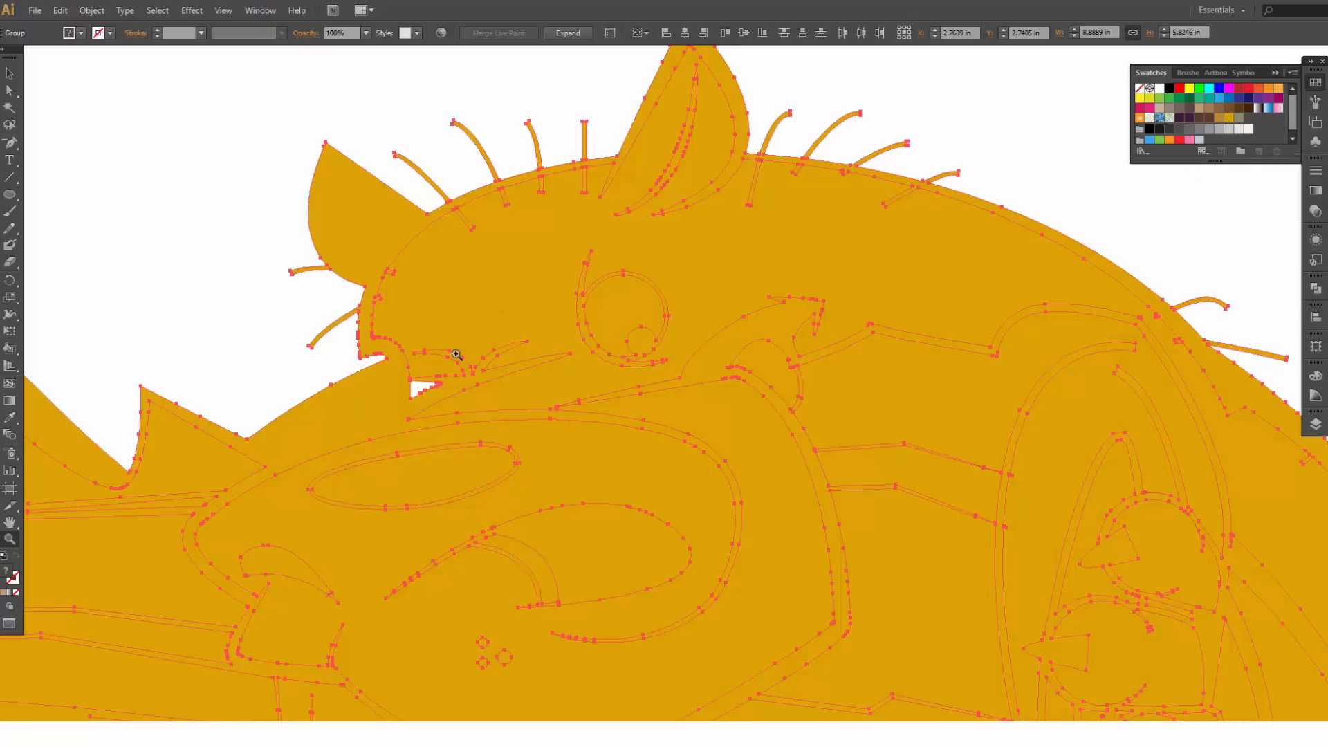
{"action": "key", "text": "ctrl+z"}
Step: Deselect the artwork and fill the small white gap below the squinting eye with the beaver body's tan palette swatch
{"action": "key", "text": "v"}
{"action": "left_click", "coordinate": [241, 309]}
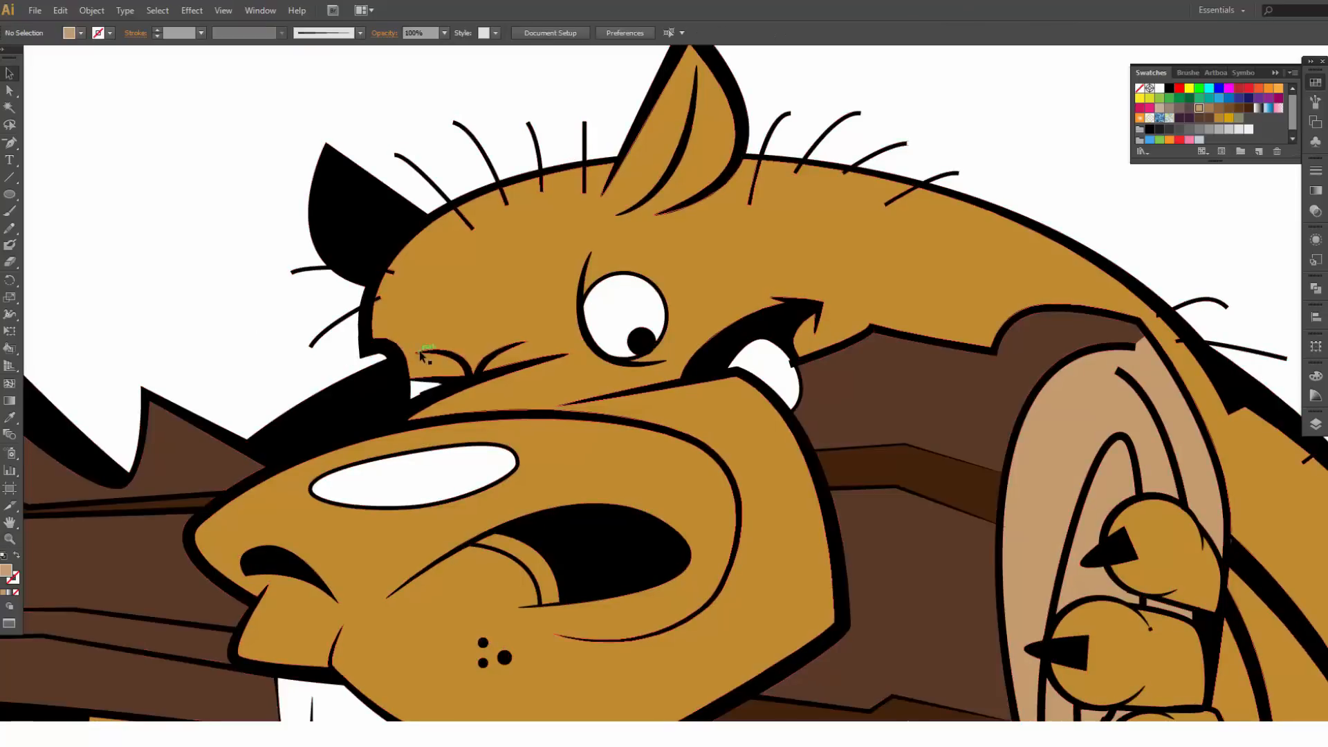
{"action": "key", "text": "k"}
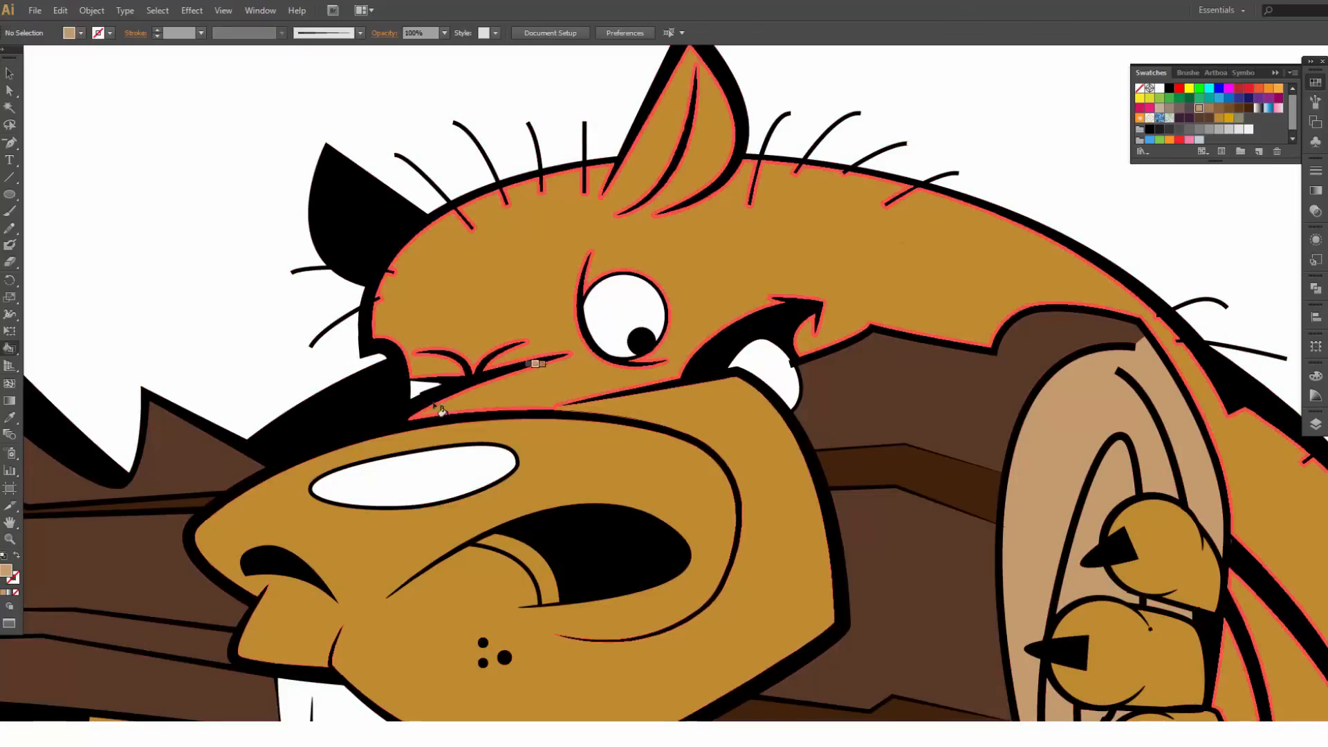
{"action": "left_click", "coordinate": [421, 388]}
{"action": "left_click", "coordinate": [1225, 119]}
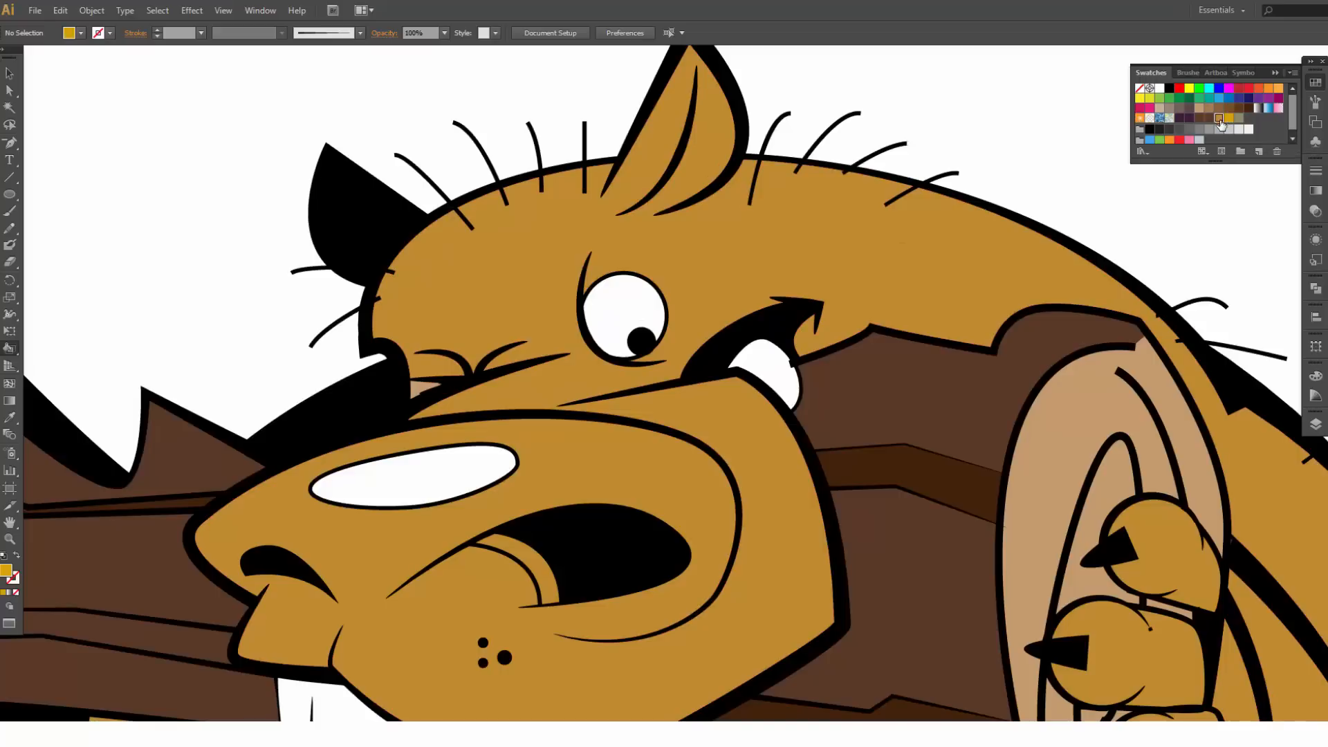
{"action": "left_click", "coordinate": [415, 390]}
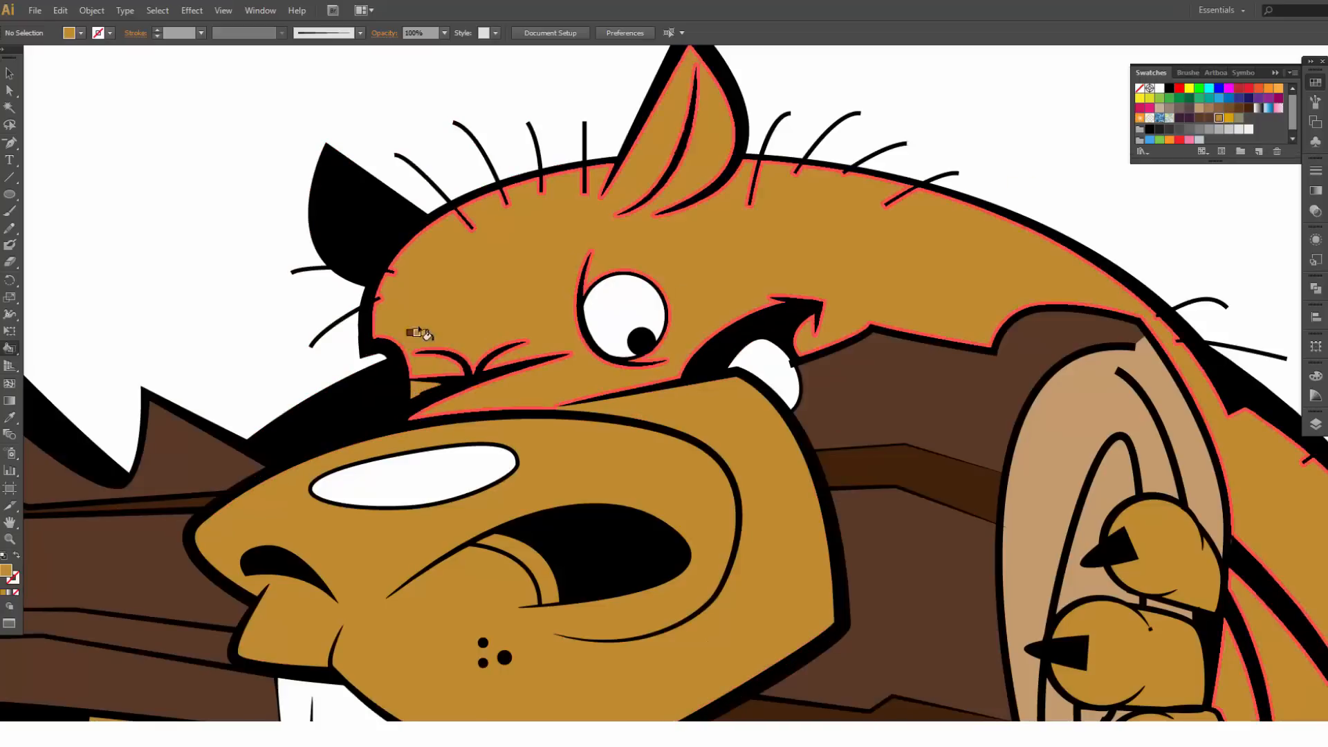
{"action": "scroll", "coordinate": [694, 420], "scroll_direction": "down", "scroll_amount": 1}
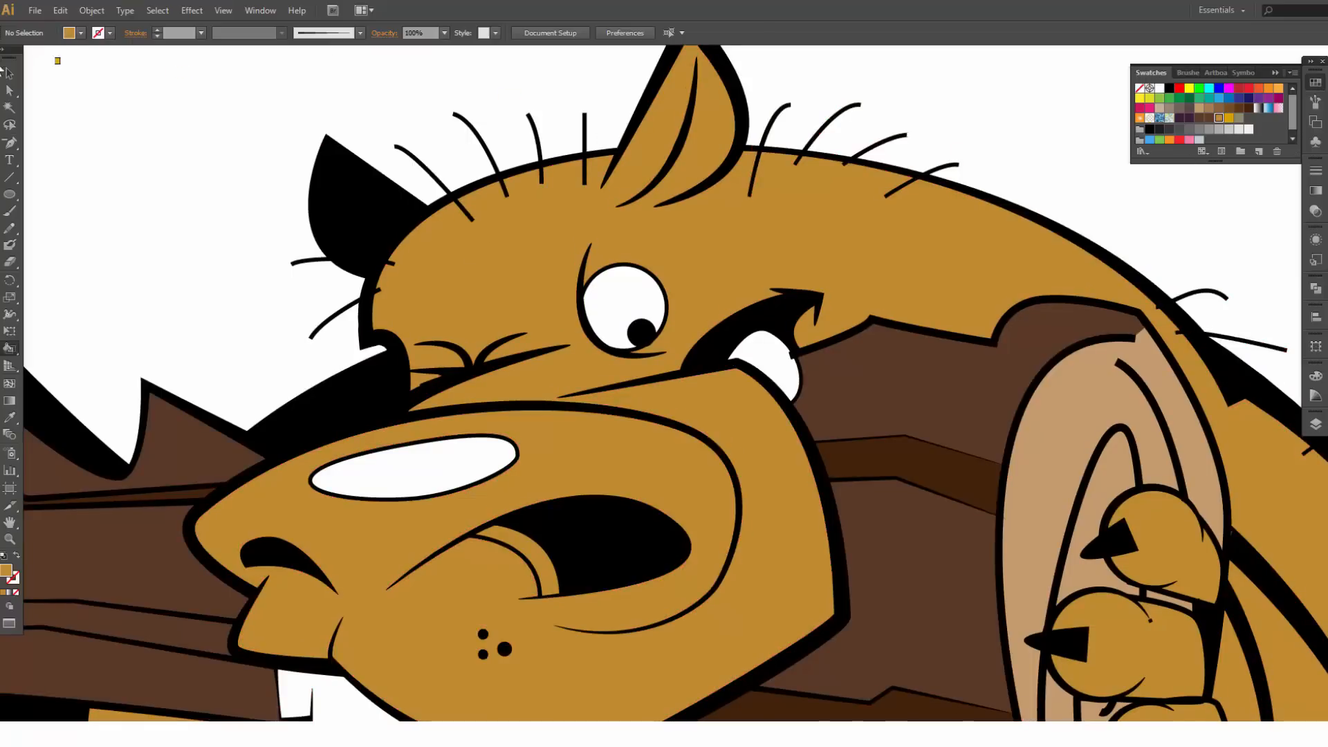
Step: Select all artwork on the cOLOR layer, expand it with Object, Fill and Stroke enabled, and deselect it
{"action": "left_click", "coordinate": [60, 10]}
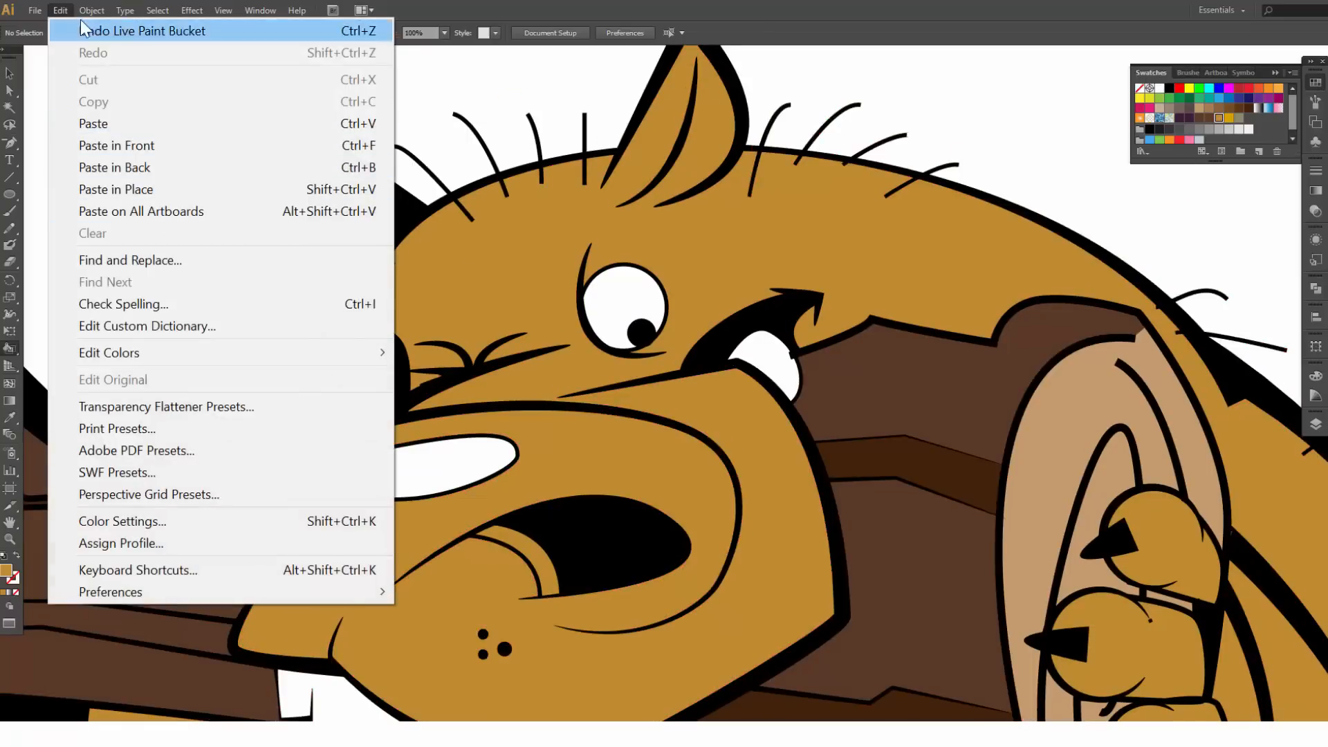
{"action": "mouse_move", "coordinate": [92, 10]}
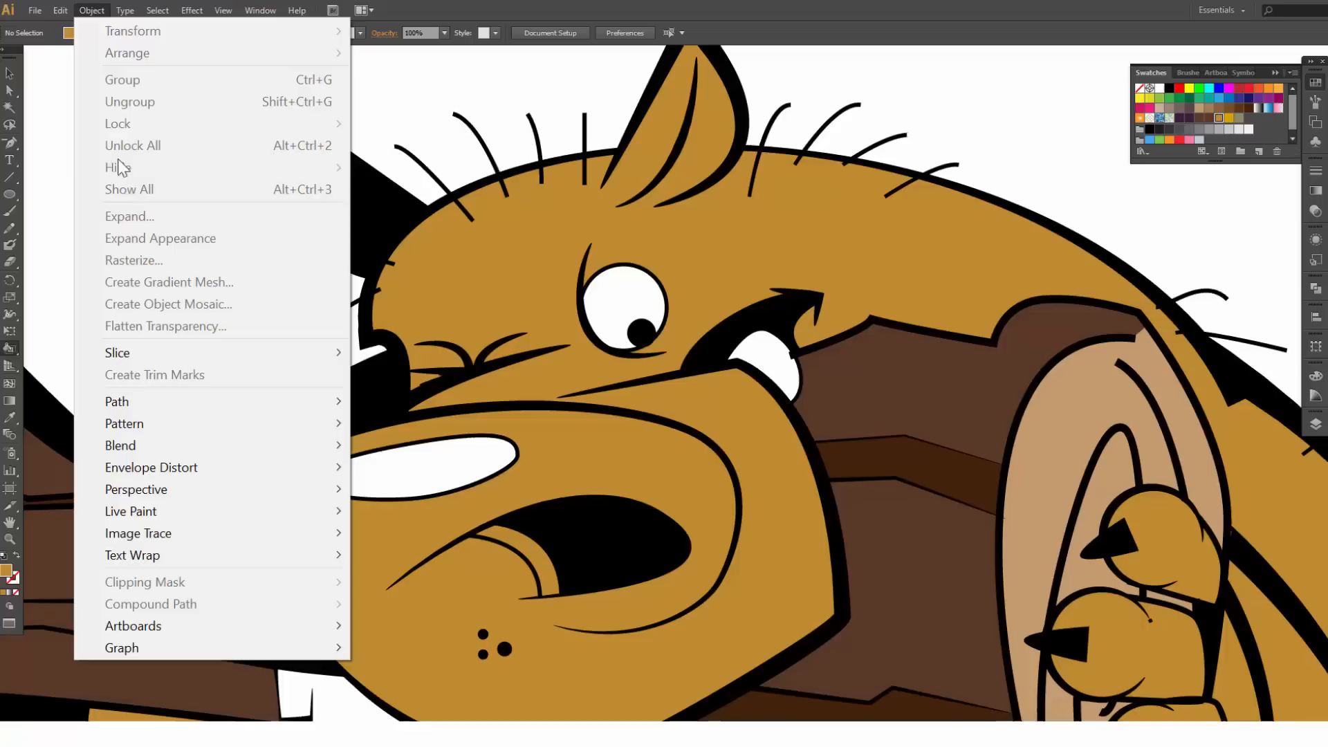
{"action": "left_click", "coordinate": [1316, 425]}
{"action": "left_click", "coordinate": [1315, 425]}
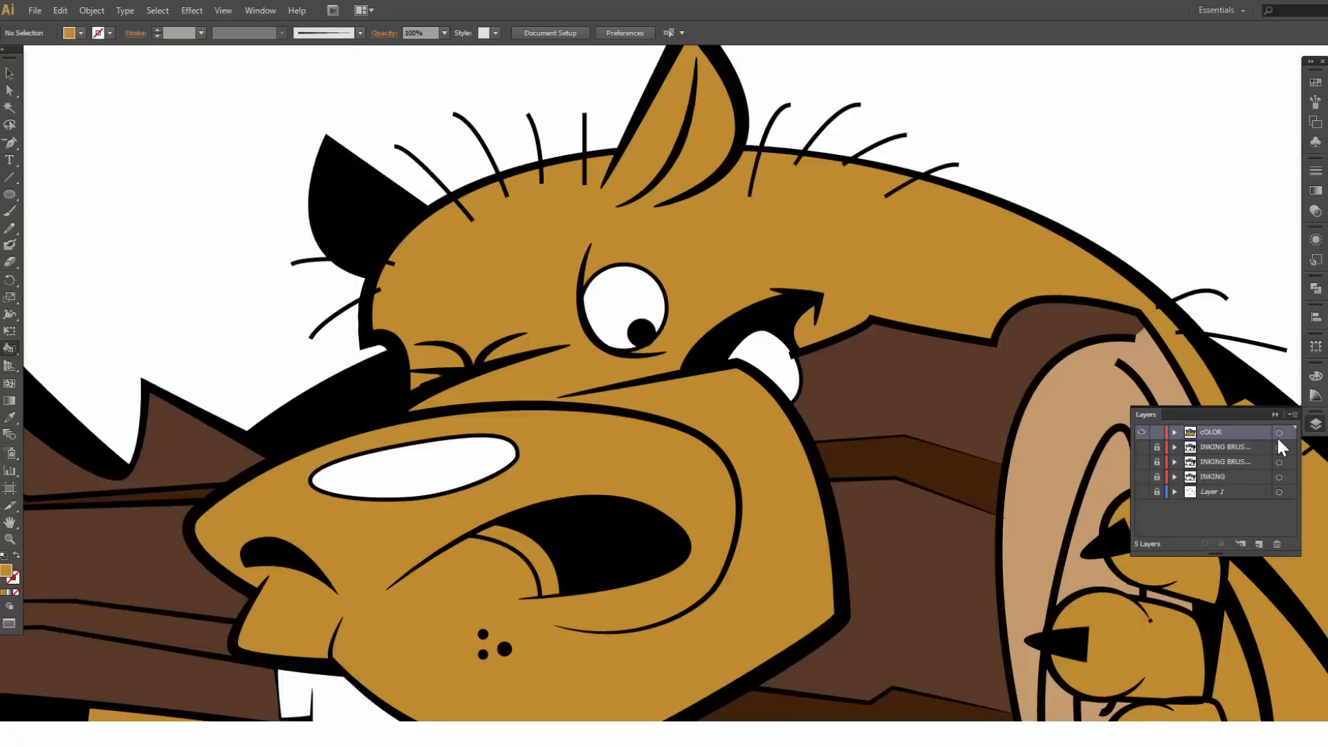
{"action": "left_click", "coordinate": [1279, 432]}
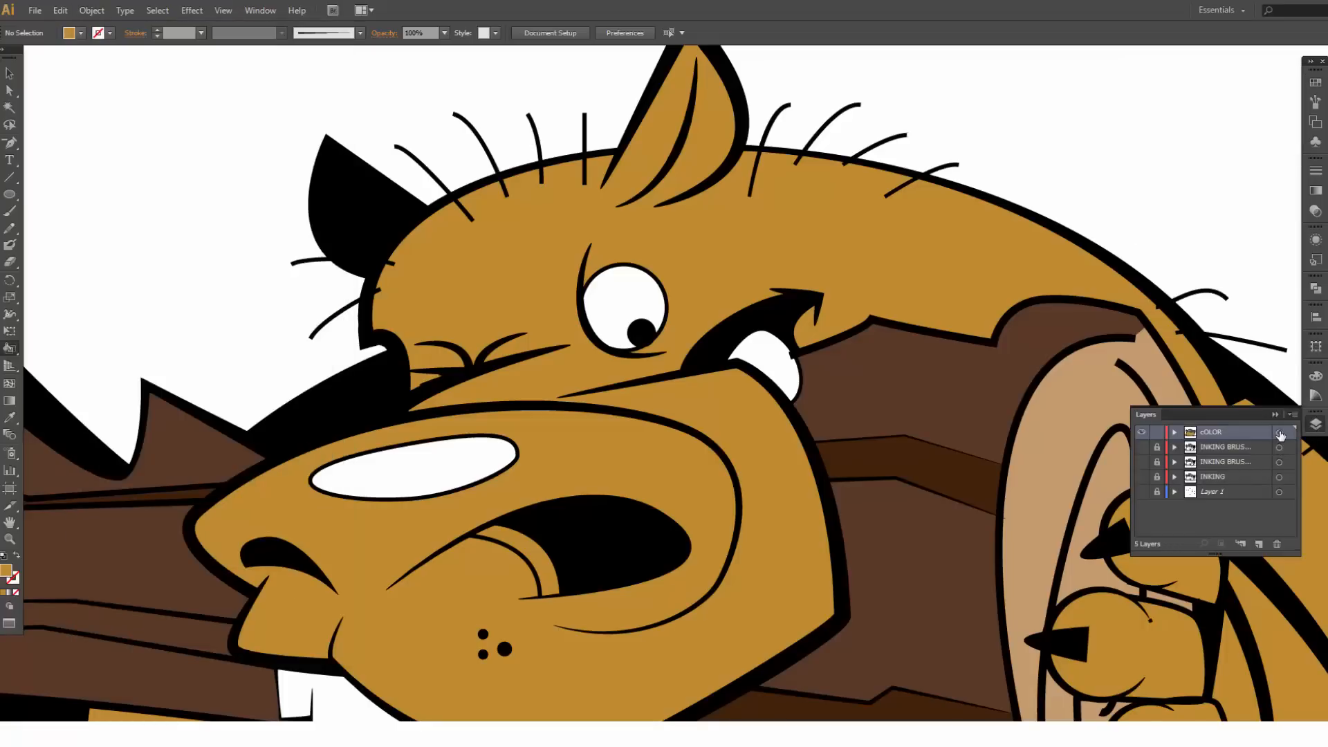
{"action": "left_click", "coordinate": [95, 10]}
{"action": "left_click", "coordinate": [147, 217]}
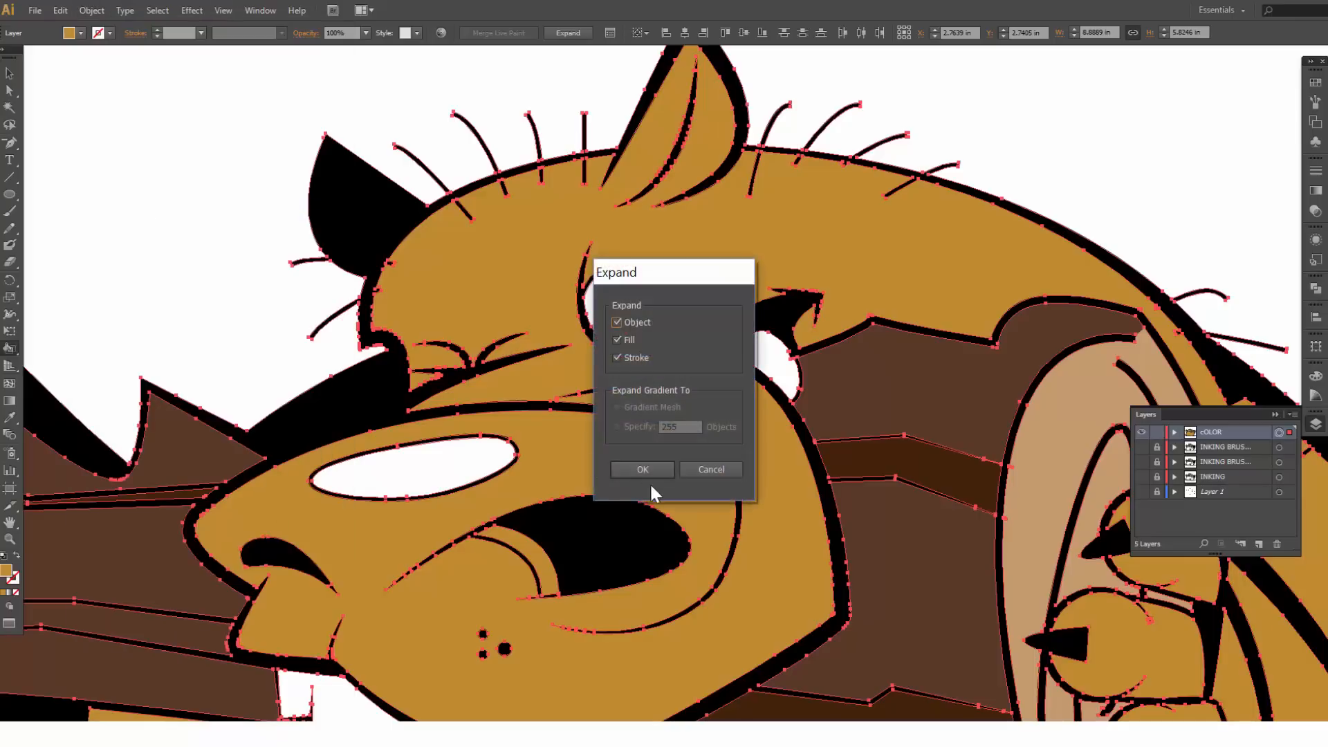
{"action": "left_click", "coordinate": [628, 464]}
{"action": "scroll", "coordinate": [670, 462], "scroll_direction": "down", "scroll_amount": 1}
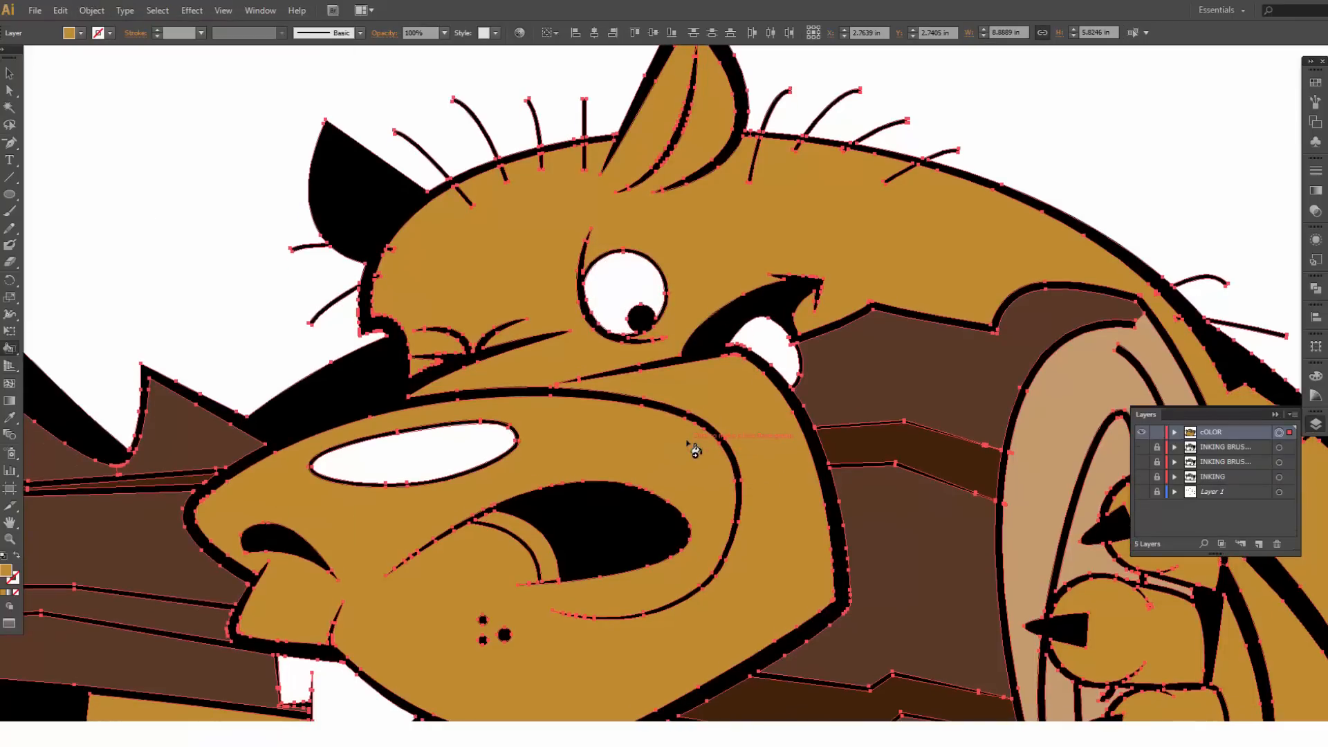
{"action": "scroll", "coordinate": [688, 443], "scroll_direction": "down", "scroll_amount": 2}
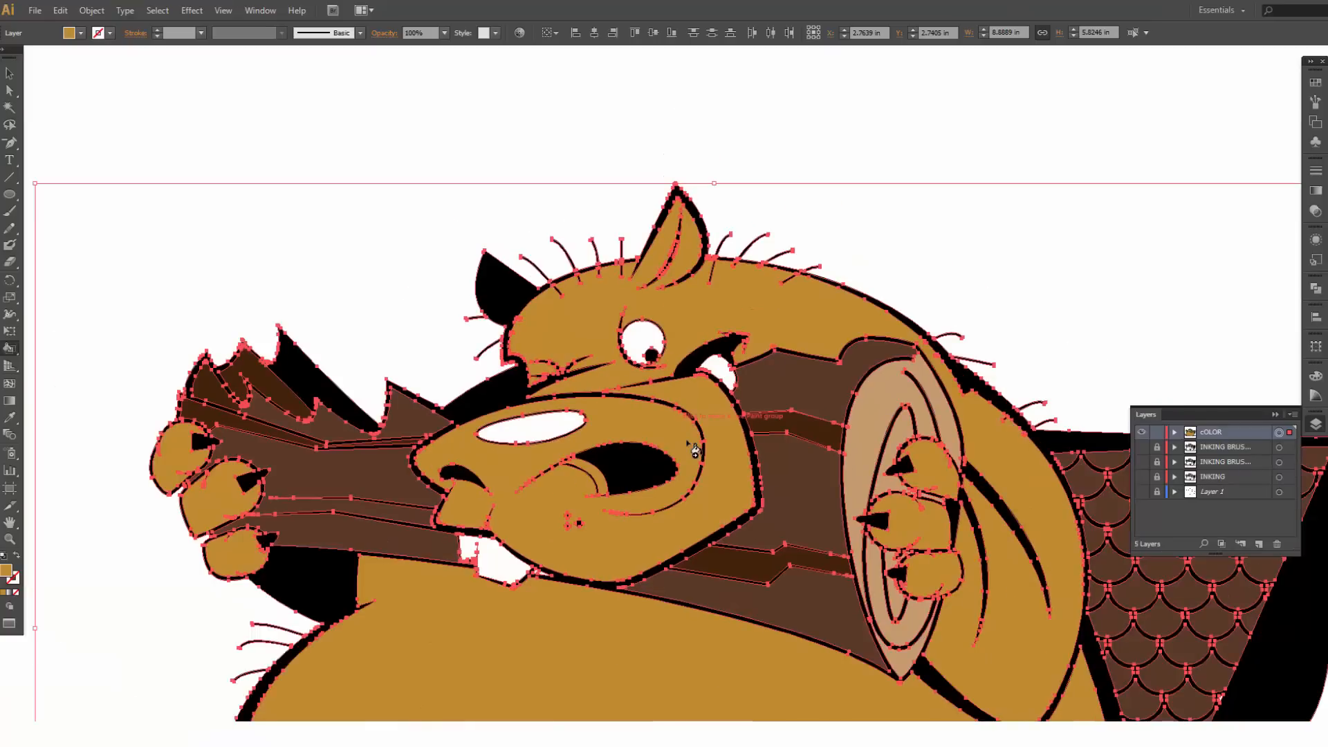
{"action": "scroll", "coordinate": [695, 449], "scroll_direction": "down", "scroll_amount": 1}
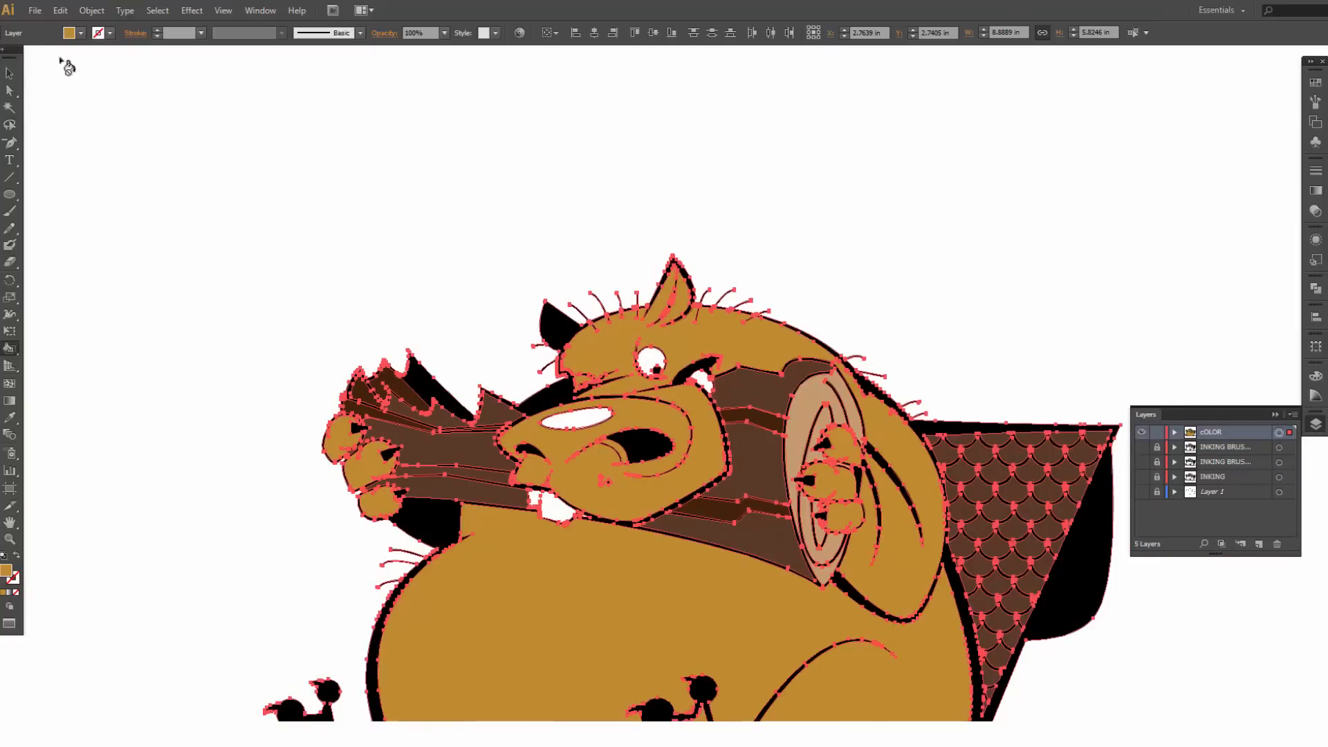
{"action": "left_click", "coordinate": [189, 186]}
{"action": "scroll", "coordinate": [643, 277], "scroll_direction": "down", "scroll_amount": 3}
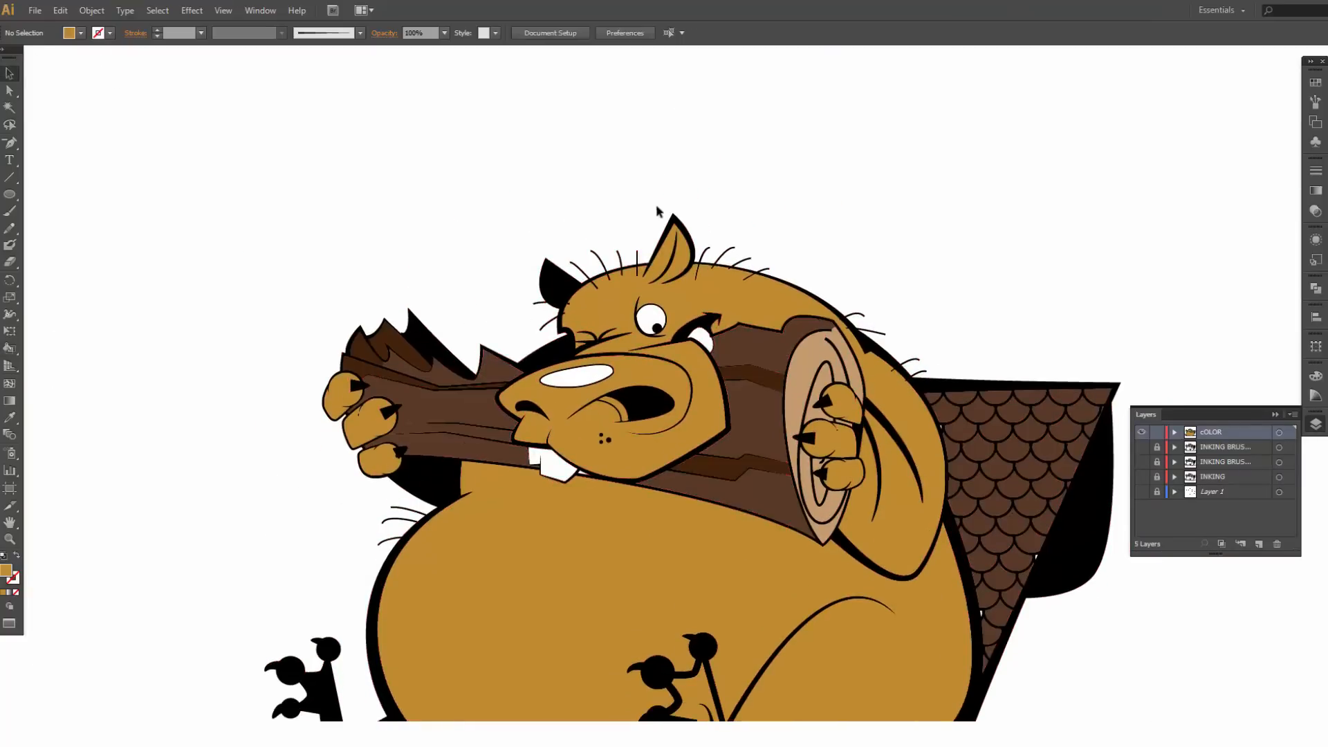
{"action": "scroll", "coordinate": [712, 413], "scroll_direction": "down", "scroll_amount": 2}
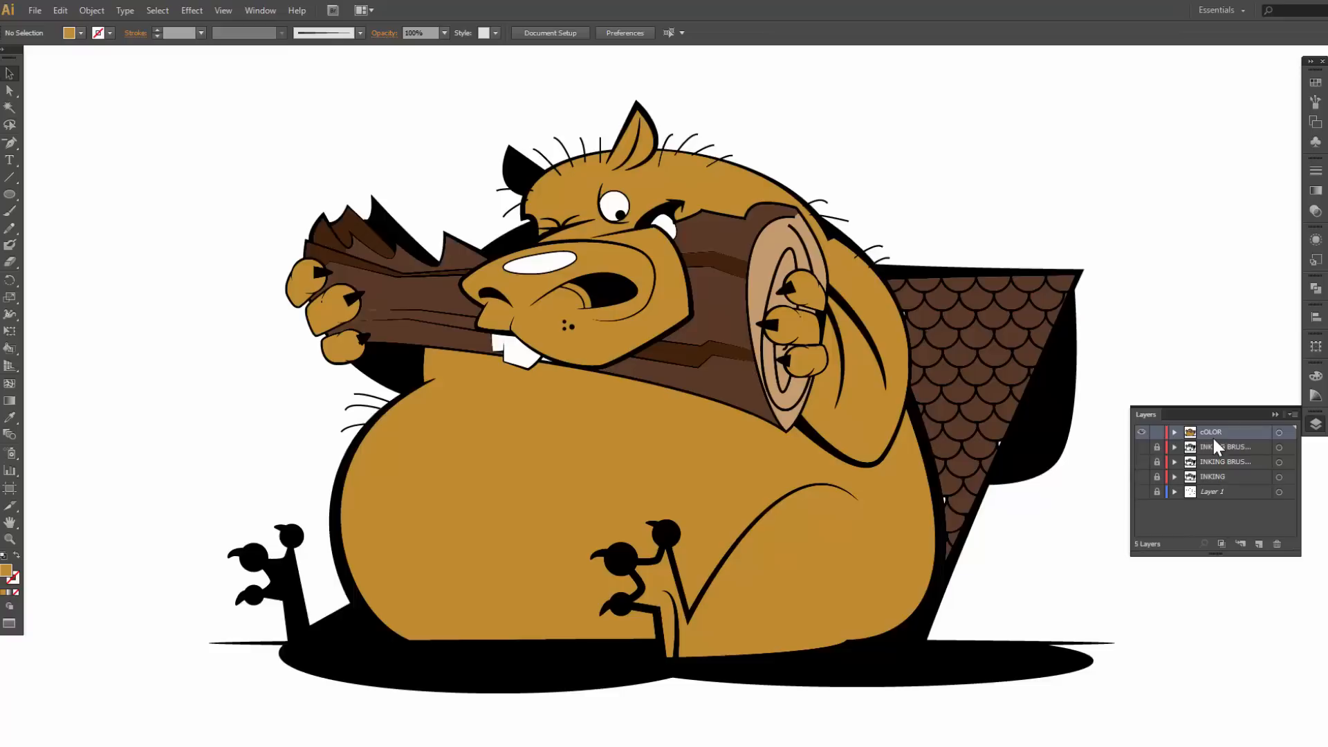
Step: Move the cOLOR layer directly beneath the first inking brush layer and make that inking layer visible
{"action": "left_click_drag", "start_coordinate": [1212, 430], "coordinate": [1207, 450]}
{"action": "left_click", "coordinate": [1143, 433]}
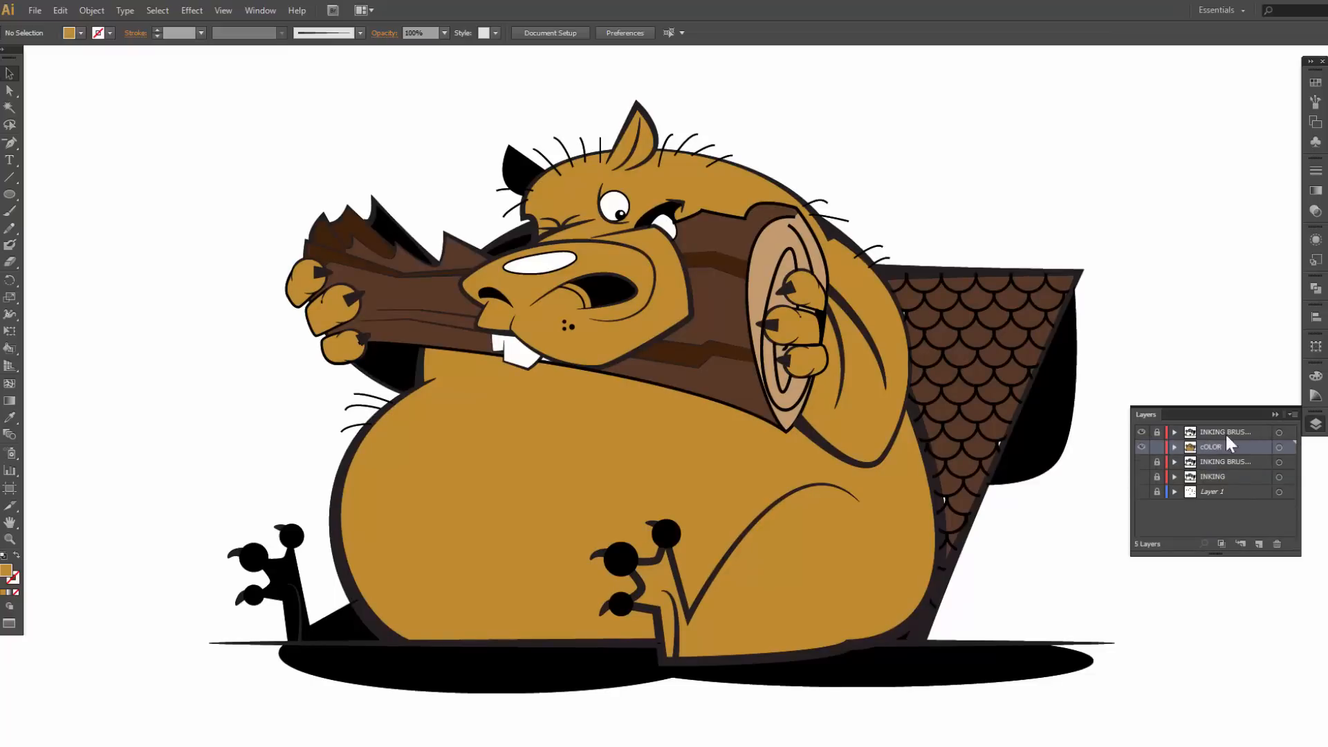
Step: Fill all artwork on the topmost inking layer with black and lock the layer
{"action": "left_click", "coordinate": [1279, 433]}
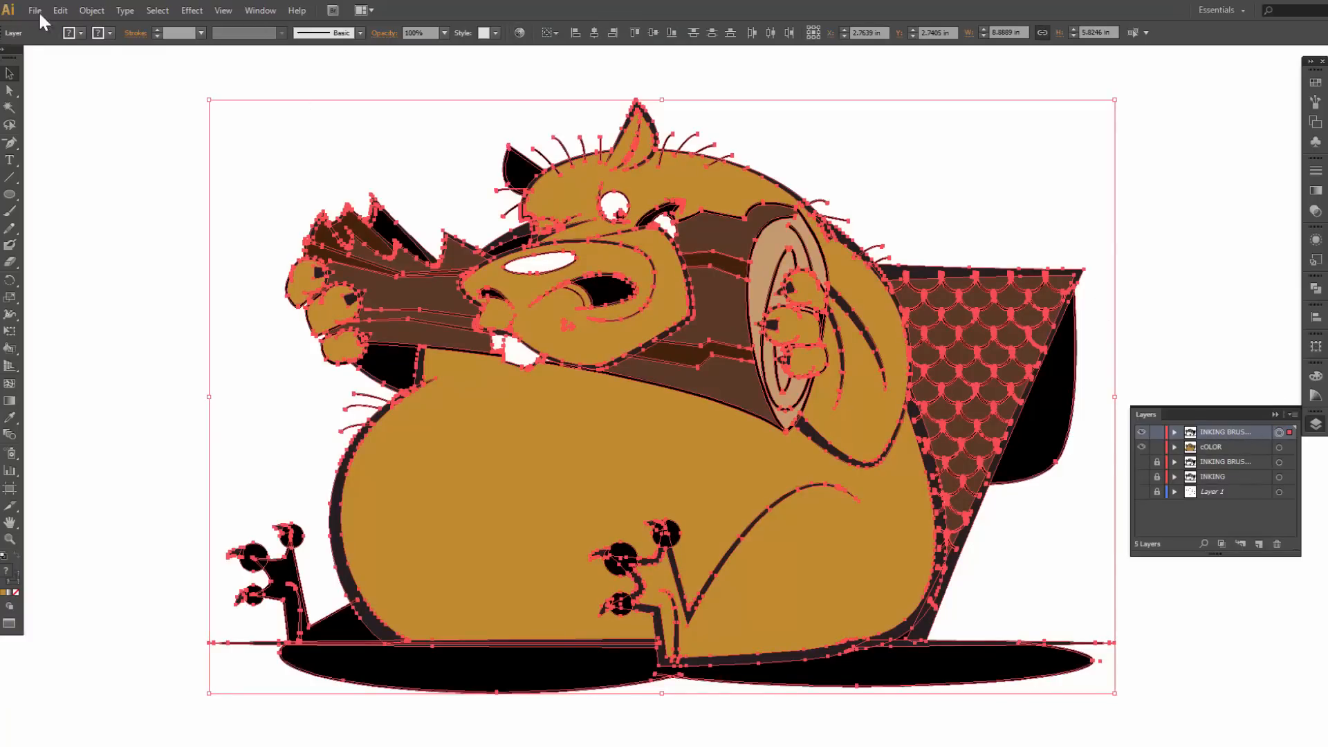
{"action": "left_click", "coordinate": [99, 34]}
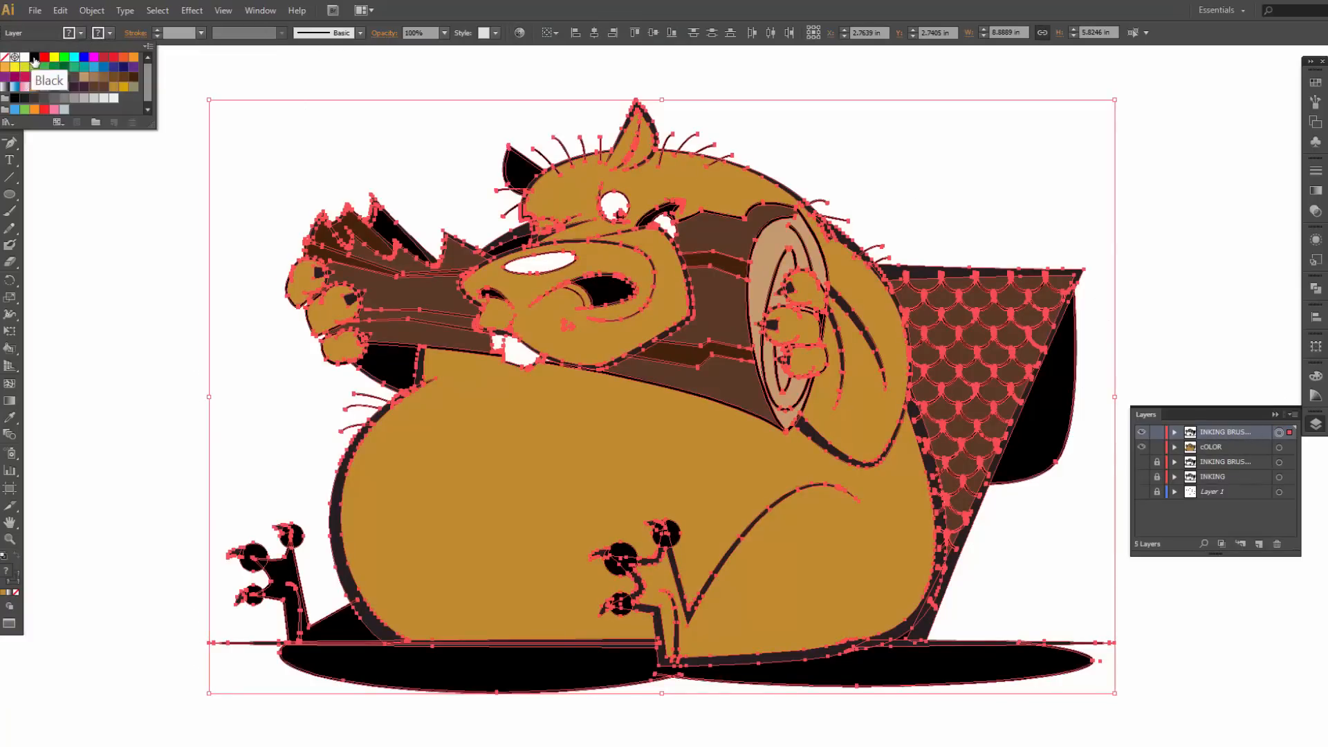
{"action": "left_click", "coordinate": [34, 61]}
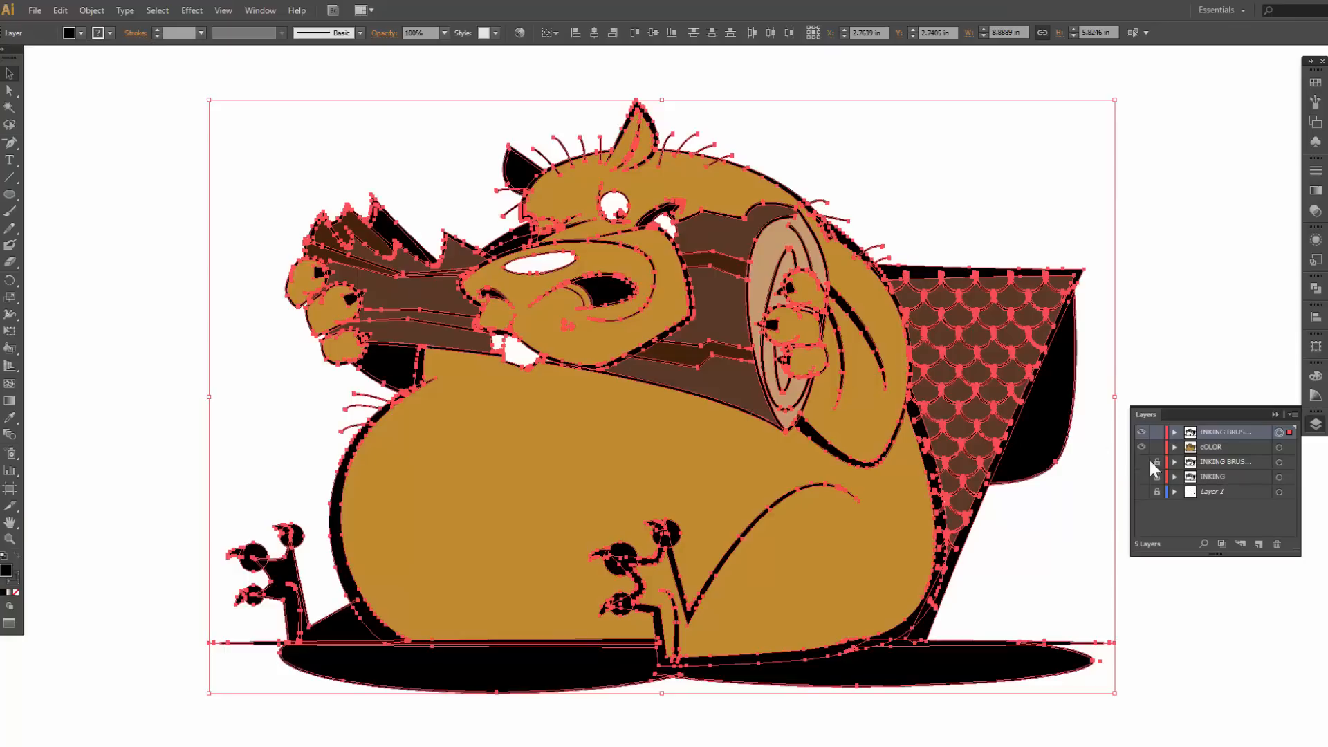
{"action": "left_click", "coordinate": [1156, 433]}
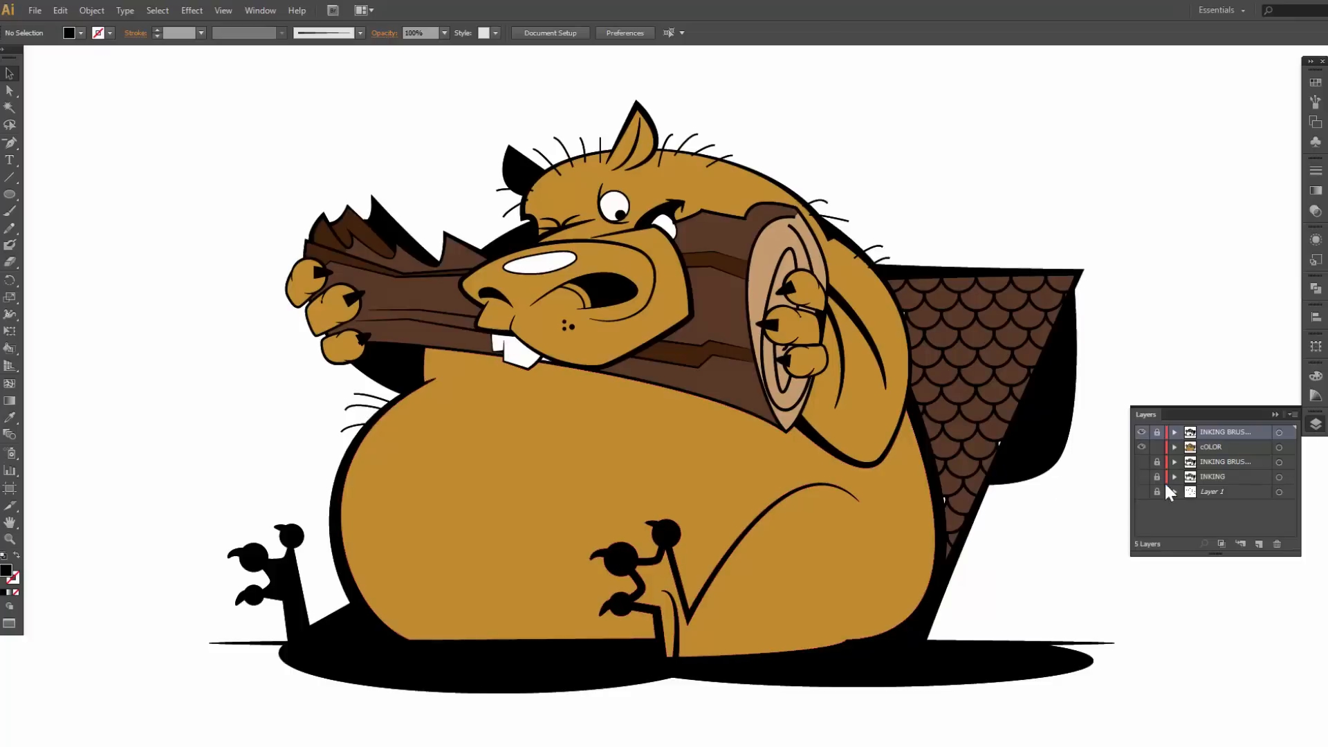
Step: On the cOLOR layer, paint the small white gap beside the large front tooth with the log's sampled brown, using a smaller Blob Brush
{"action": "left_click", "coordinate": [1185, 446]}
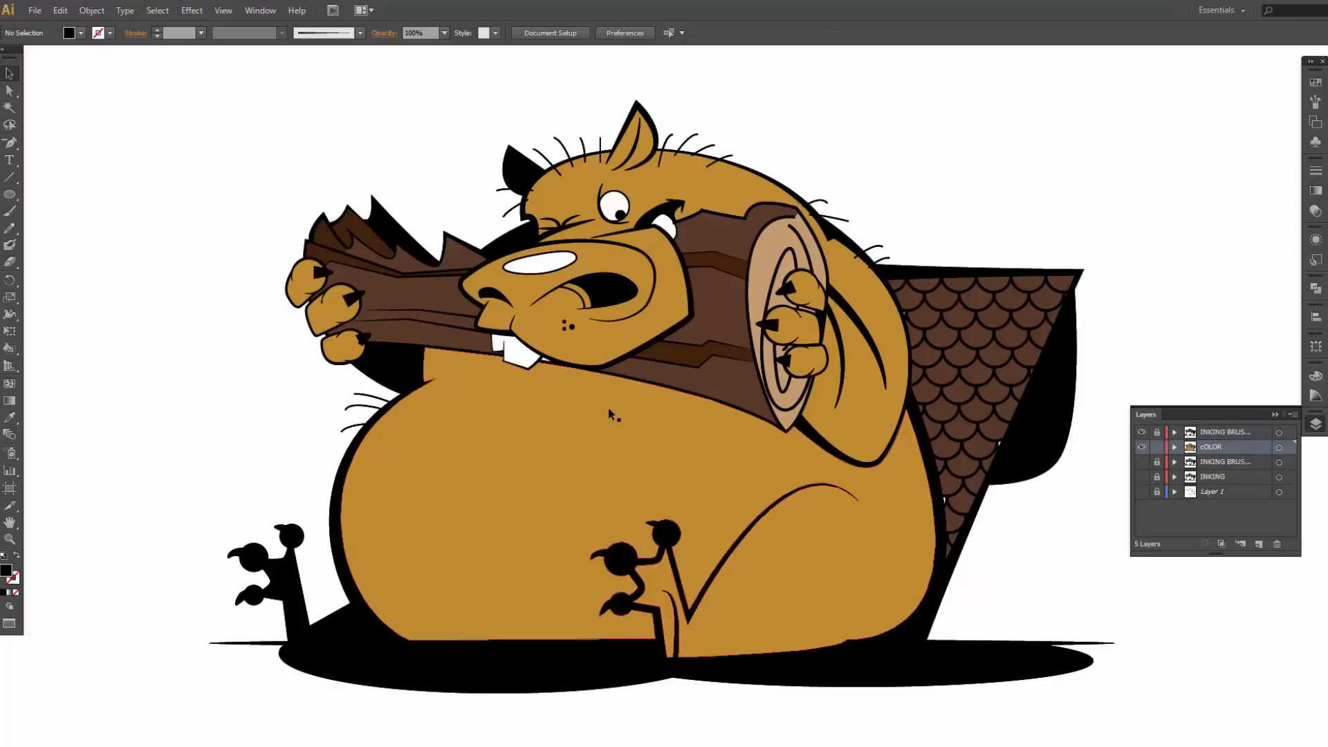
{"action": "left_click_drag", "start_coordinate": [483, 309], "coordinate": [609, 387]}
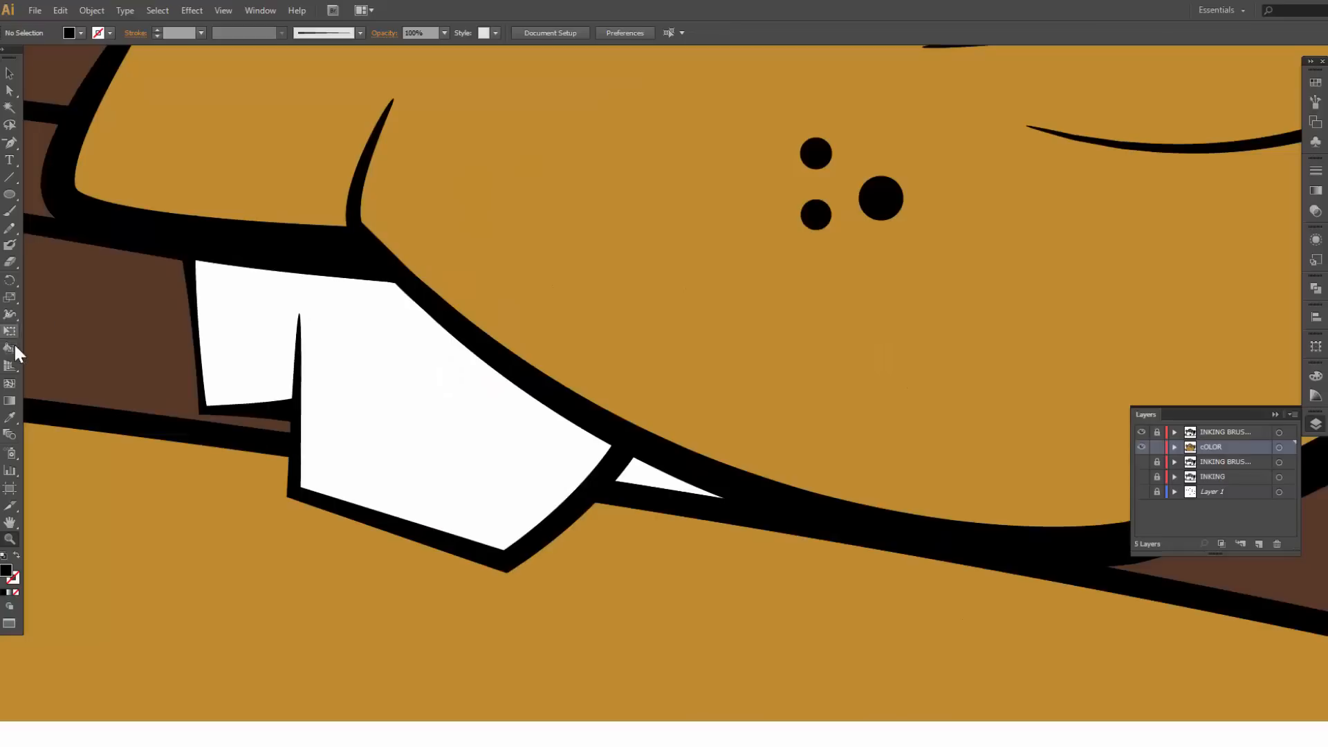
{"action": "left_click", "coordinate": [10, 418]}
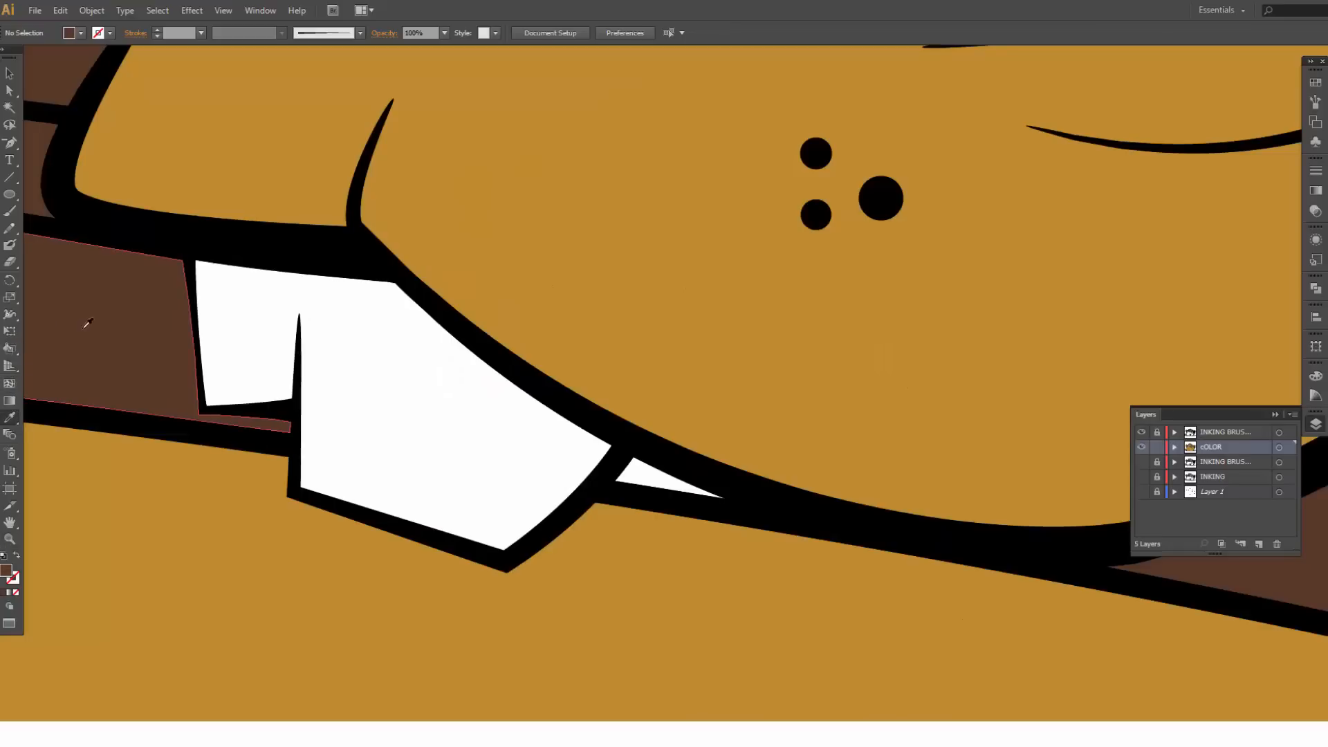
{"action": "key", "text": "shift+b"}
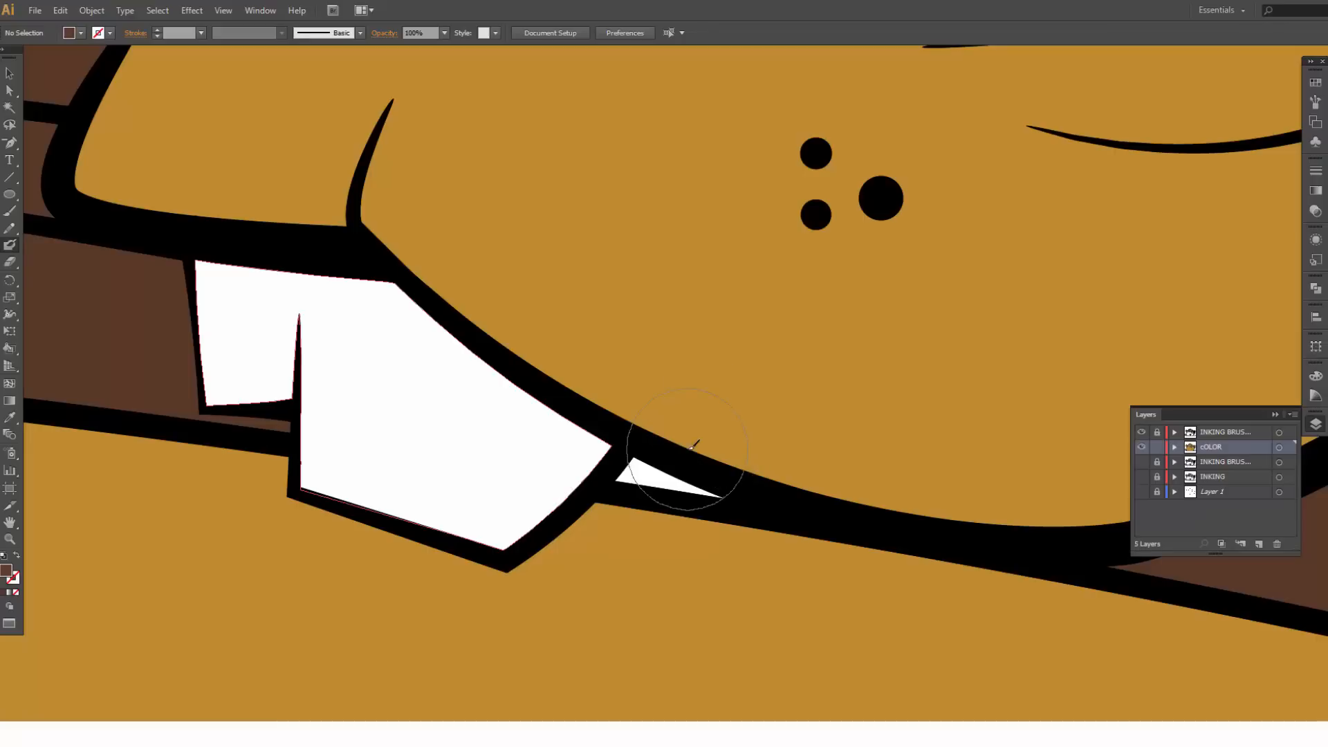
{"action": "key", "text": "bracketleft"}
{"action": "key", "text": "bracketleft"}
{"action": "key", "text": "bracketleft"}
{"action": "key", "text": "bracketleft"}
{"action": "key", "text": "bracketleft"}
{"action": "key", "text": "bracketleft"}
{"action": "mouse_move", "coordinate": [643, 462]}
{"action": "left_mouse_down"}
{"action": "mouse_move", "coordinate": [621, 473]}
{"action": "mouse_move", "coordinate": [726, 489]}
{"action": "left_mouse_up"}
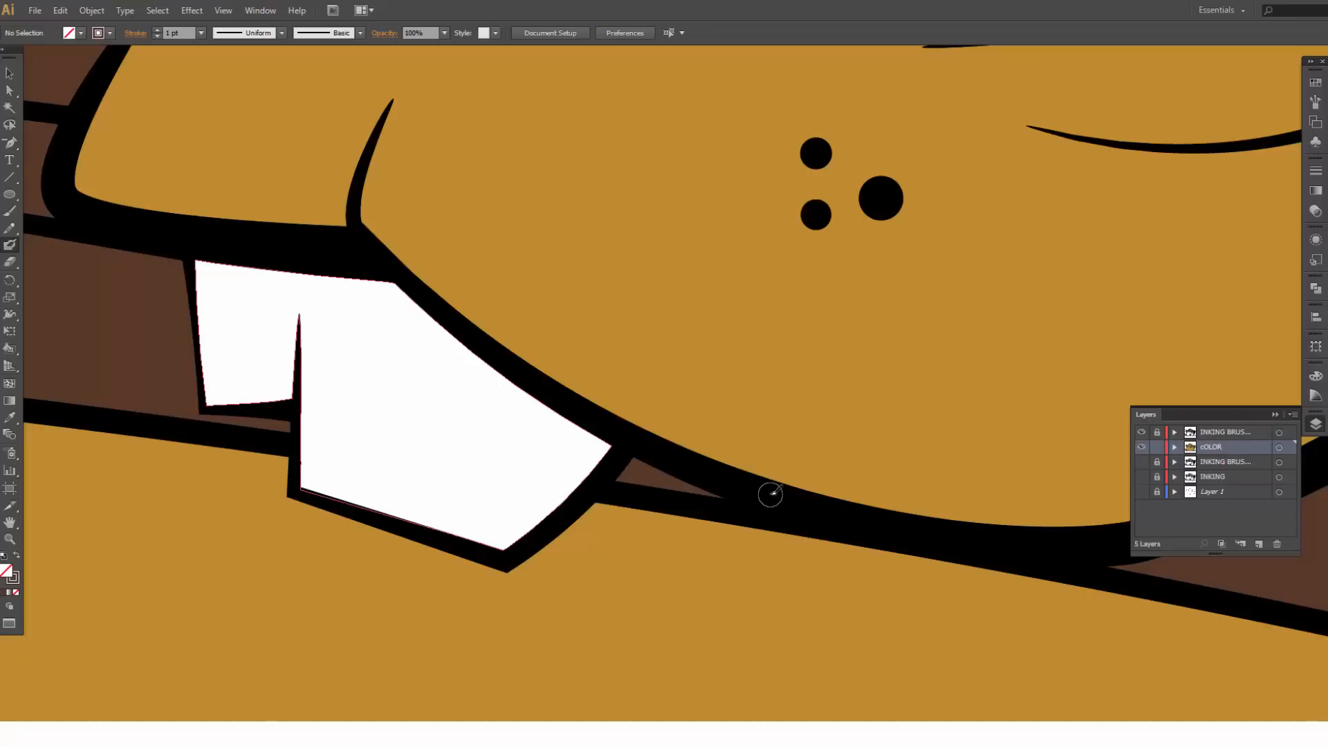
{"action": "scroll", "coordinate": [770, 494], "scroll_direction": "down", "scroll_amount": 4}
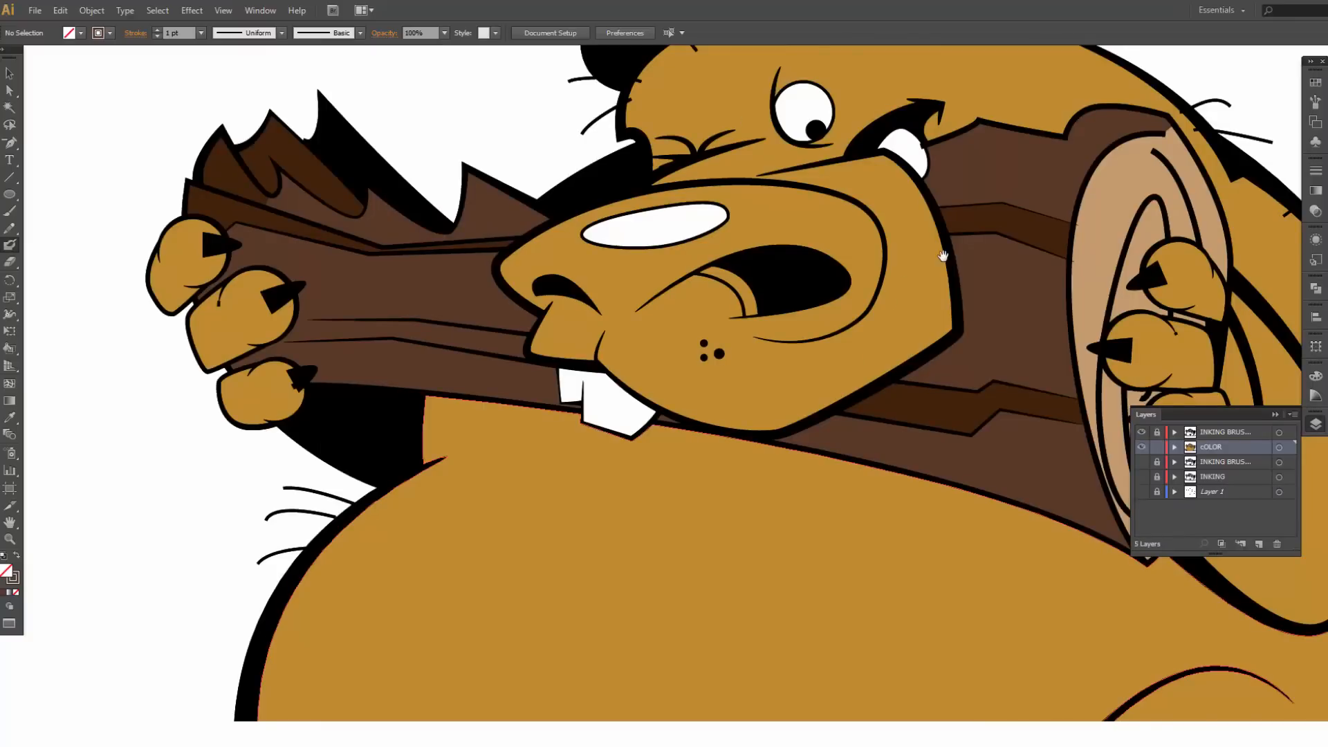
{"action": "left_click_drag", "start_coordinate": [944, 256], "coordinate": [516, 294]}
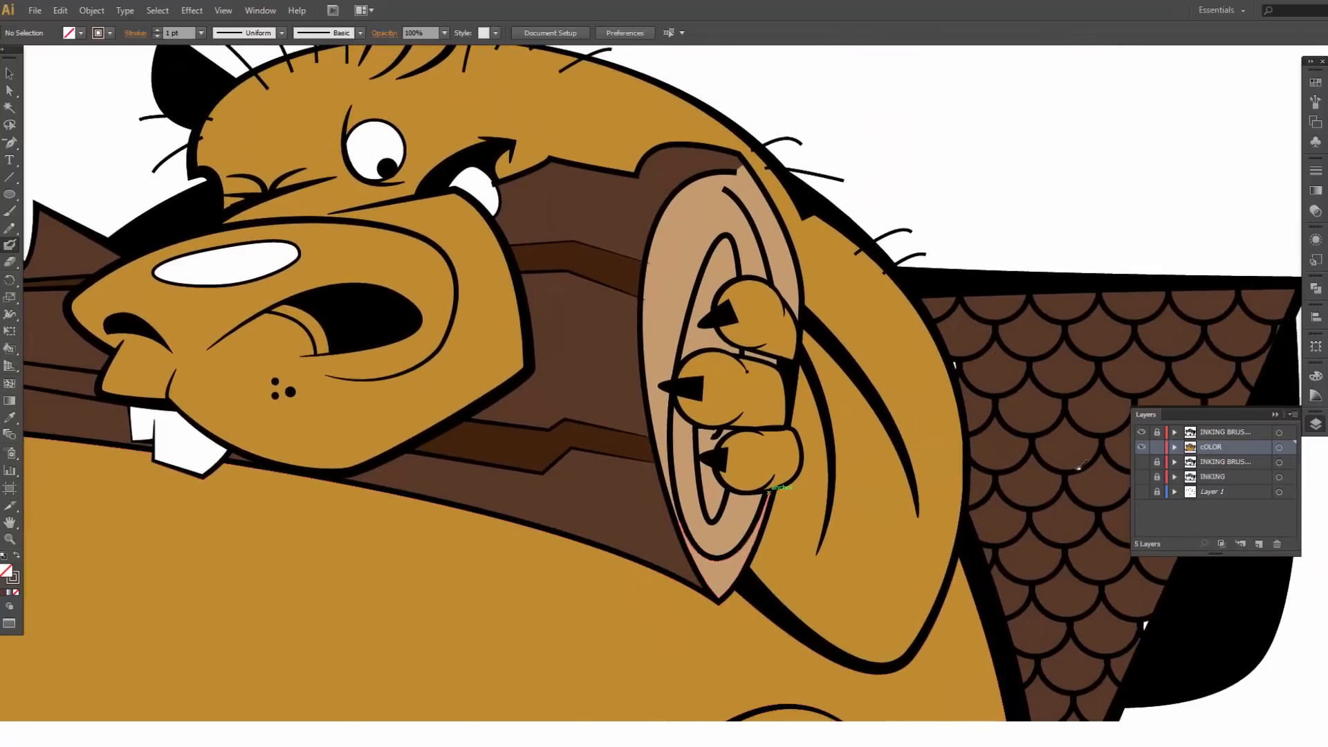
{"action": "left_click", "coordinate": [981, 372]}
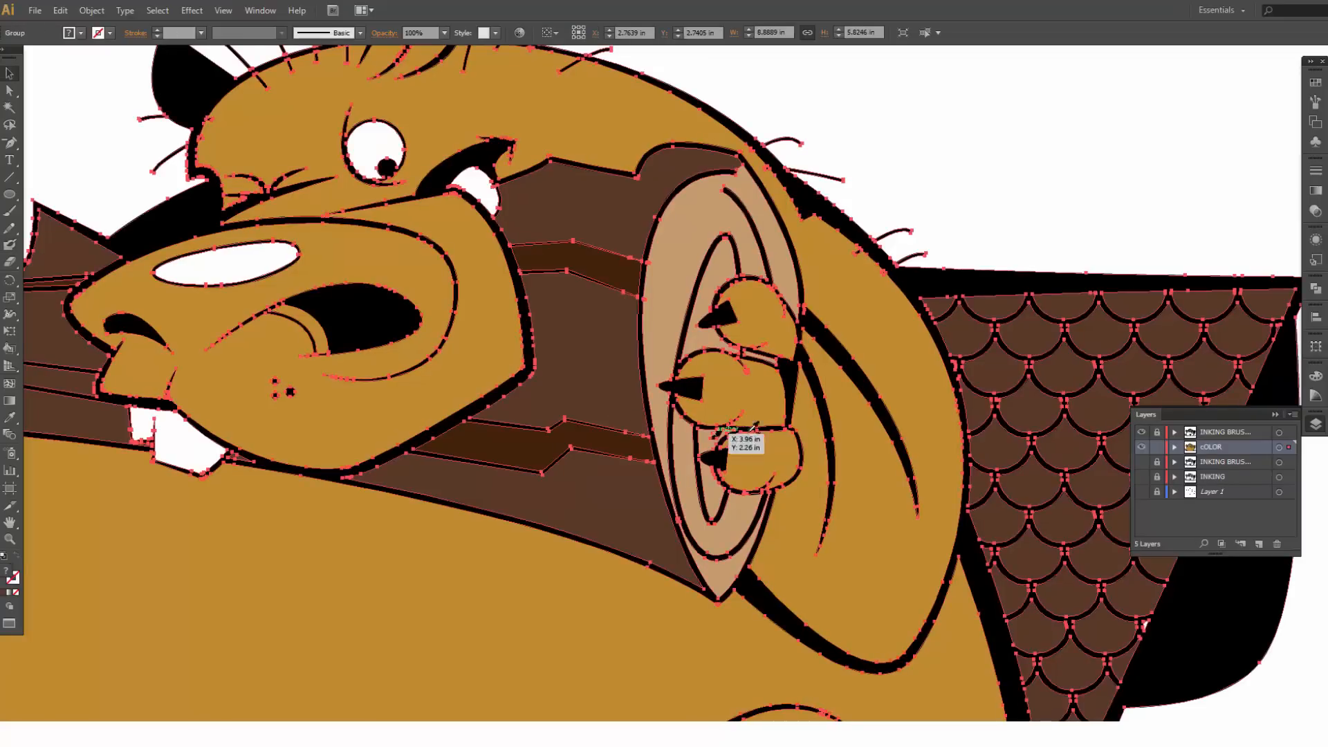
{"action": "key", "text": "i"}
{"action": "left_click", "coordinate": [1005, 362]}
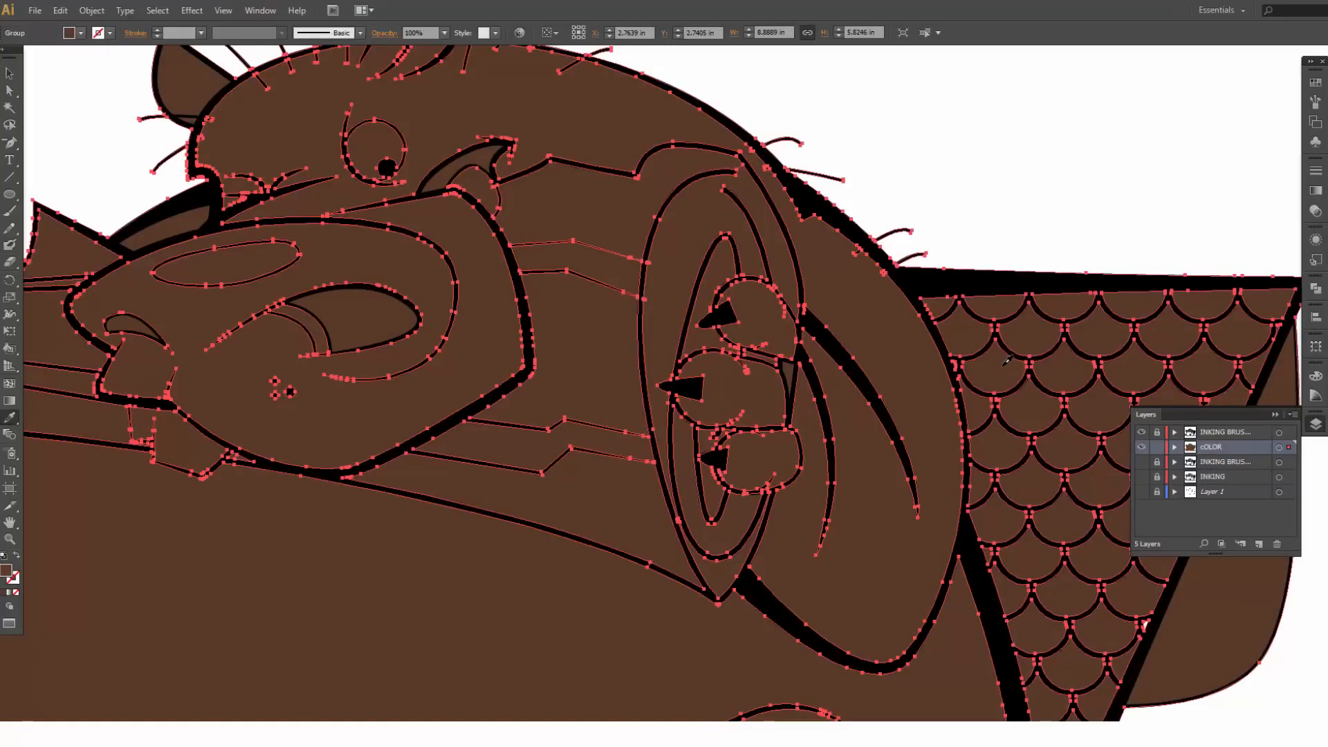
{"action": "key", "text": "ctrl+z"}
{"action": "key", "text": "v"}
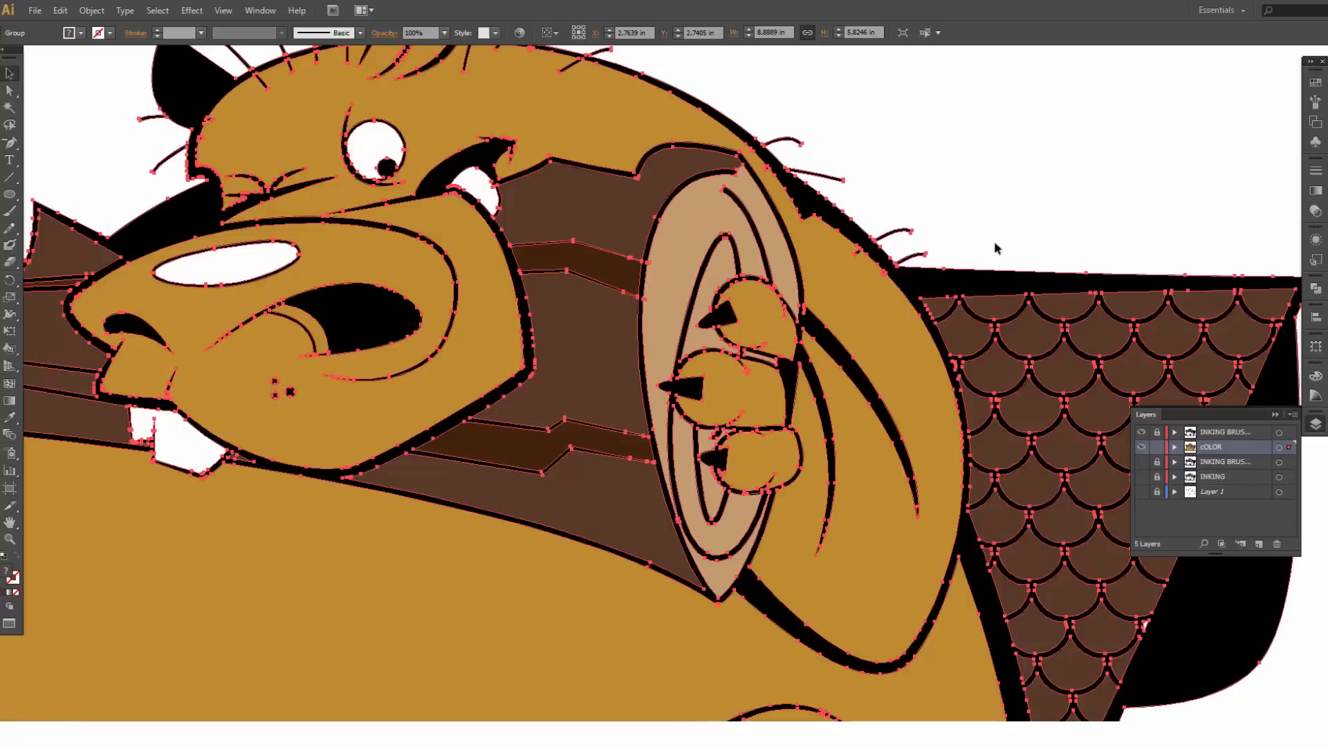
Step: Patch the small white gaps along the edges of the tail scales with the brown fill colour using the Blob Brush
{"action": "left_click", "coordinate": [995, 200]}
{"action": "key", "text": "shift+b"}
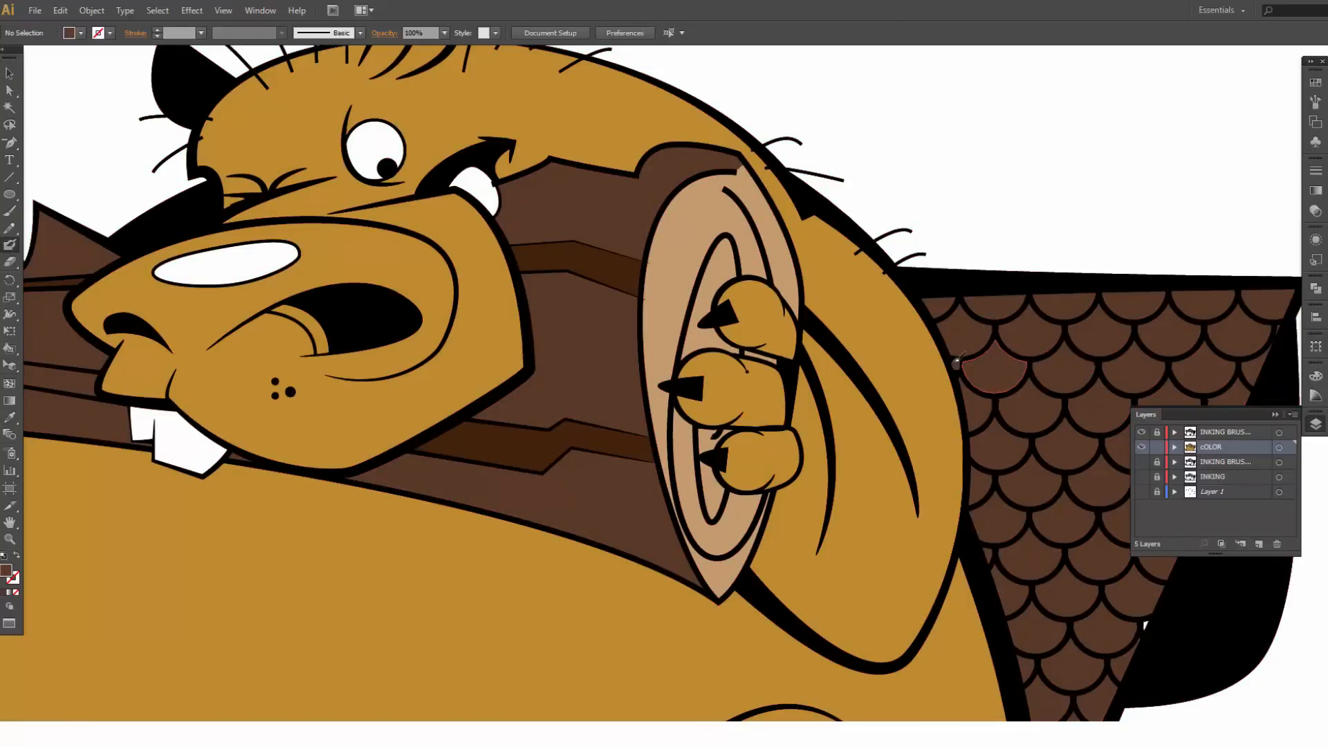
{"action": "key", "text": "shift+x"}
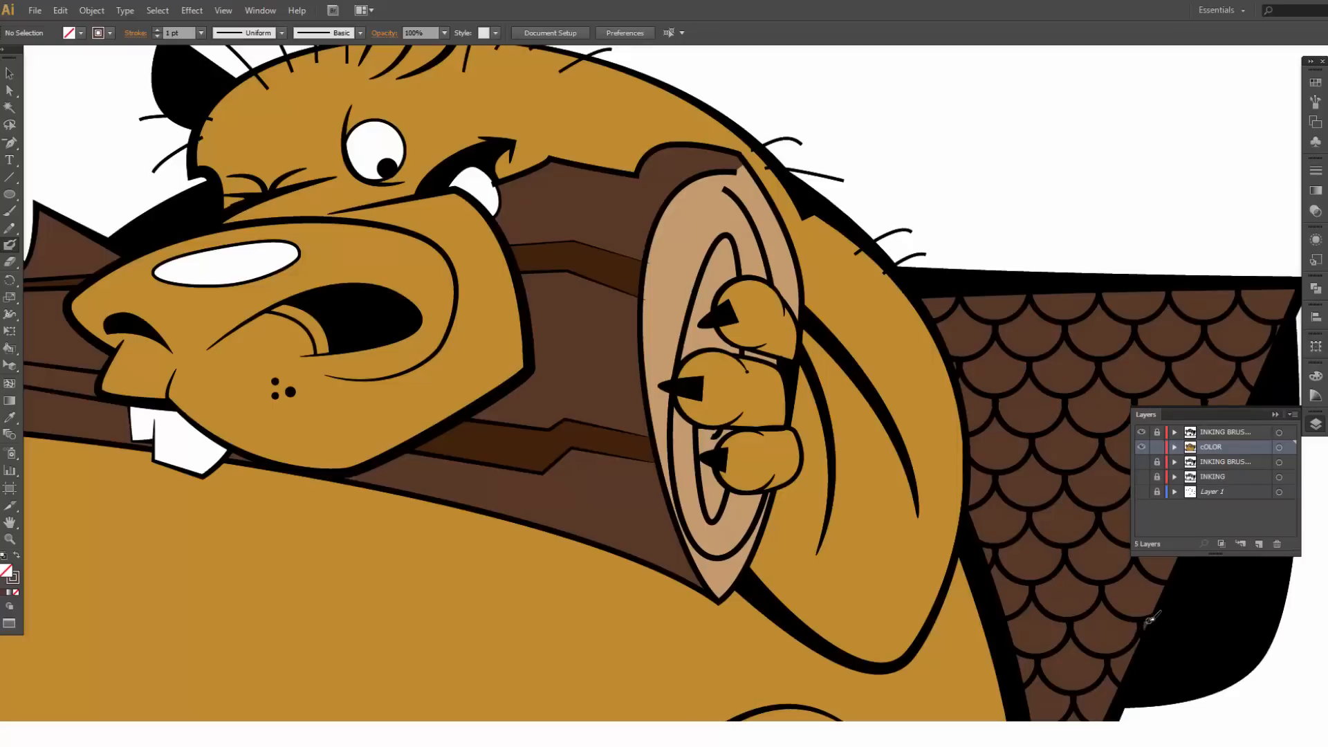
Step: Compare the patched colours with the topmost inking layer hidden and shown, and examine the whole beaver for remaining white gaps
{"action": "left_click_drag", "start_coordinate": [1112, 649], "coordinate": [1011, 416]}
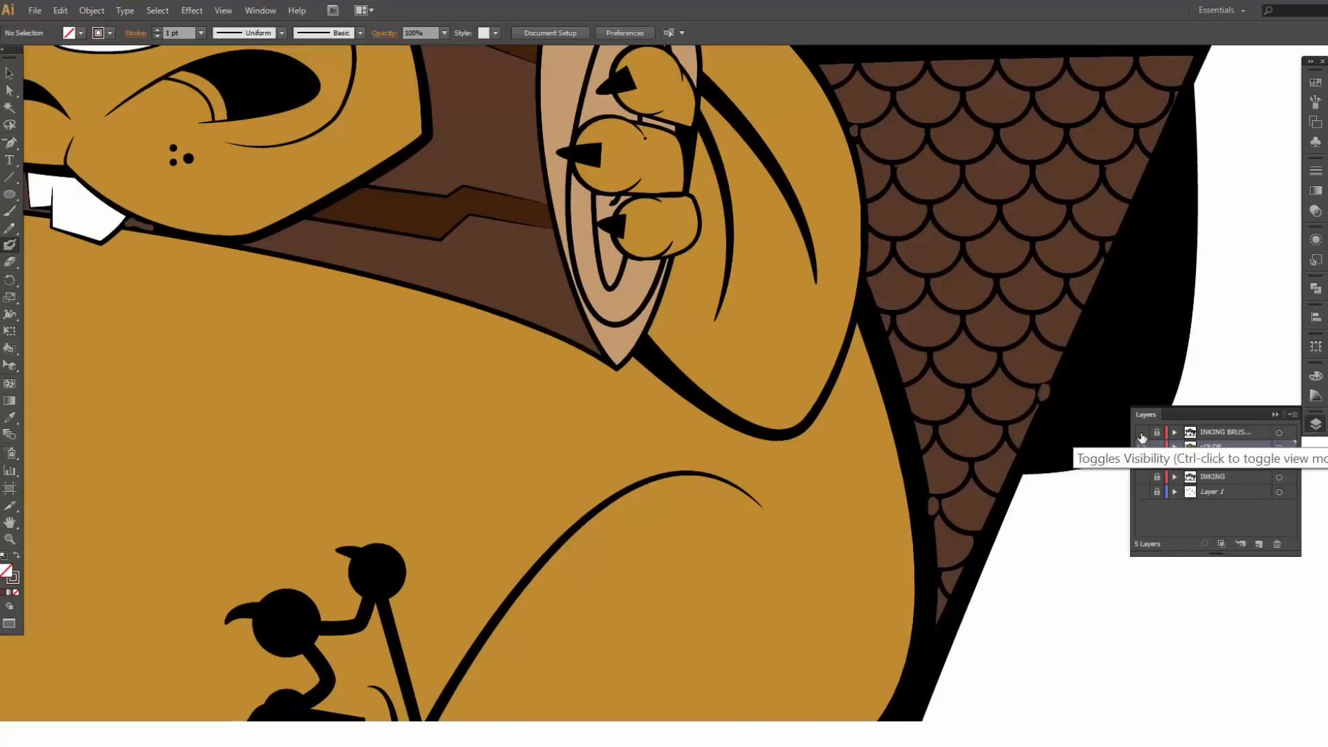
{"action": "left_click", "coordinate": [1141, 435]}
{"action": "left_click", "coordinate": [1141, 435]}
{"action": "left_click", "coordinate": [1142, 435]}
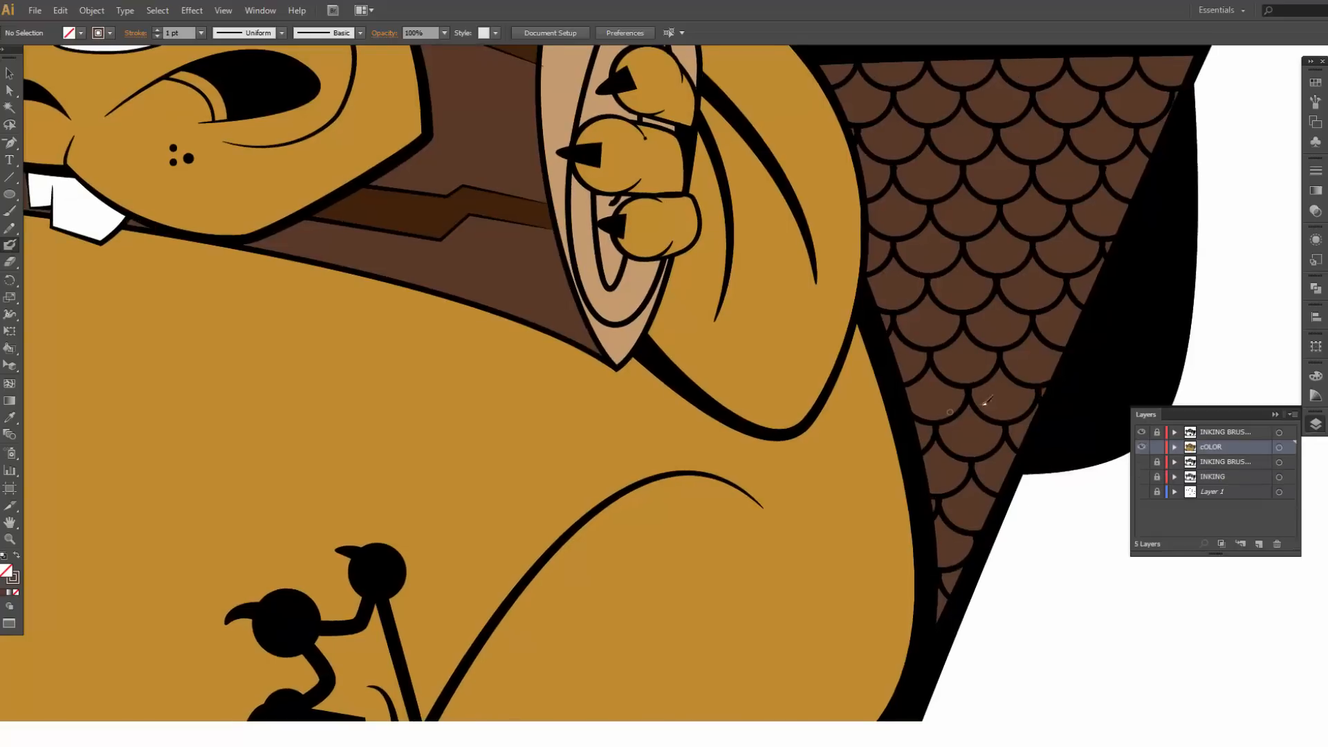
{"action": "left_click_drag", "start_coordinate": [856, 367], "coordinate": [1190, 534]}
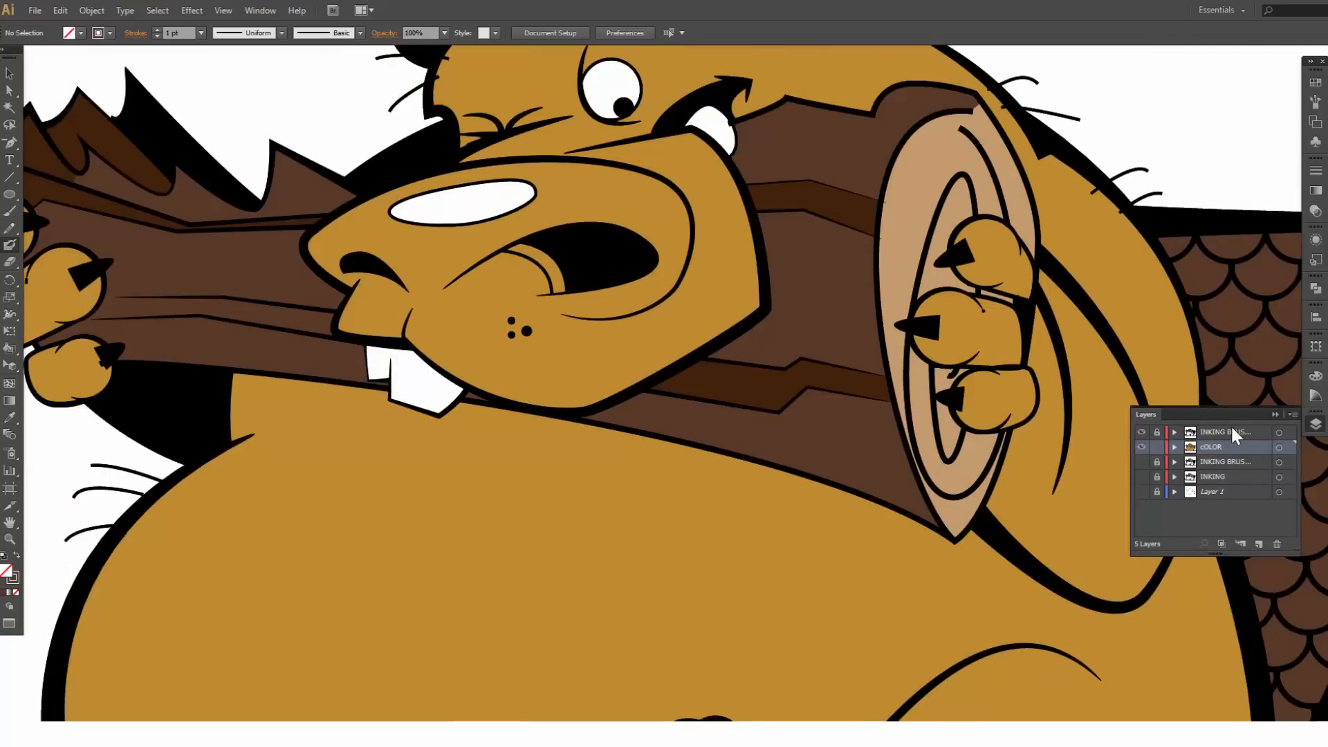
{"action": "scroll", "coordinate": [768, 529], "scroll_direction": "up", "scroll_amount": 3}
{"action": "scroll", "coordinate": [765, 524], "scroll_direction": "up", "scroll_amount": 3}
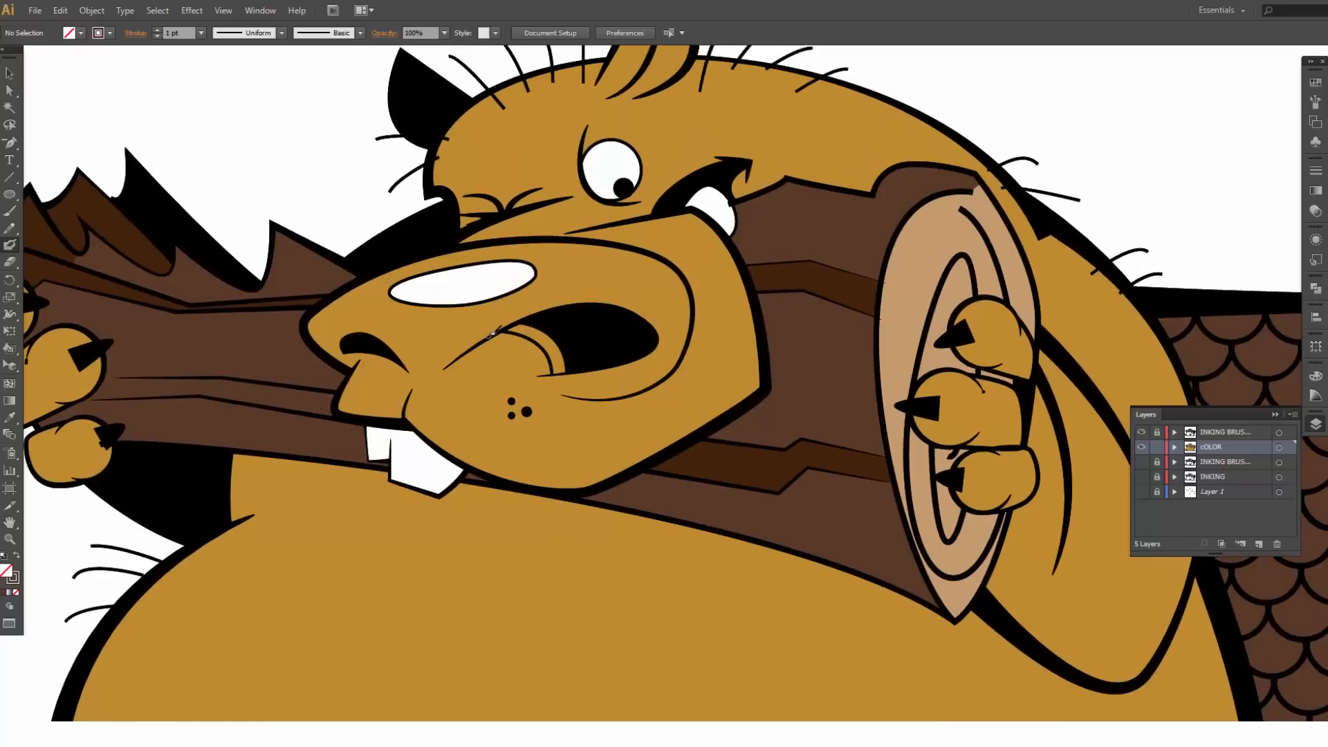
{"action": "scroll", "coordinate": [626, 319], "scroll_direction": "up", "scroll_amount": 3}
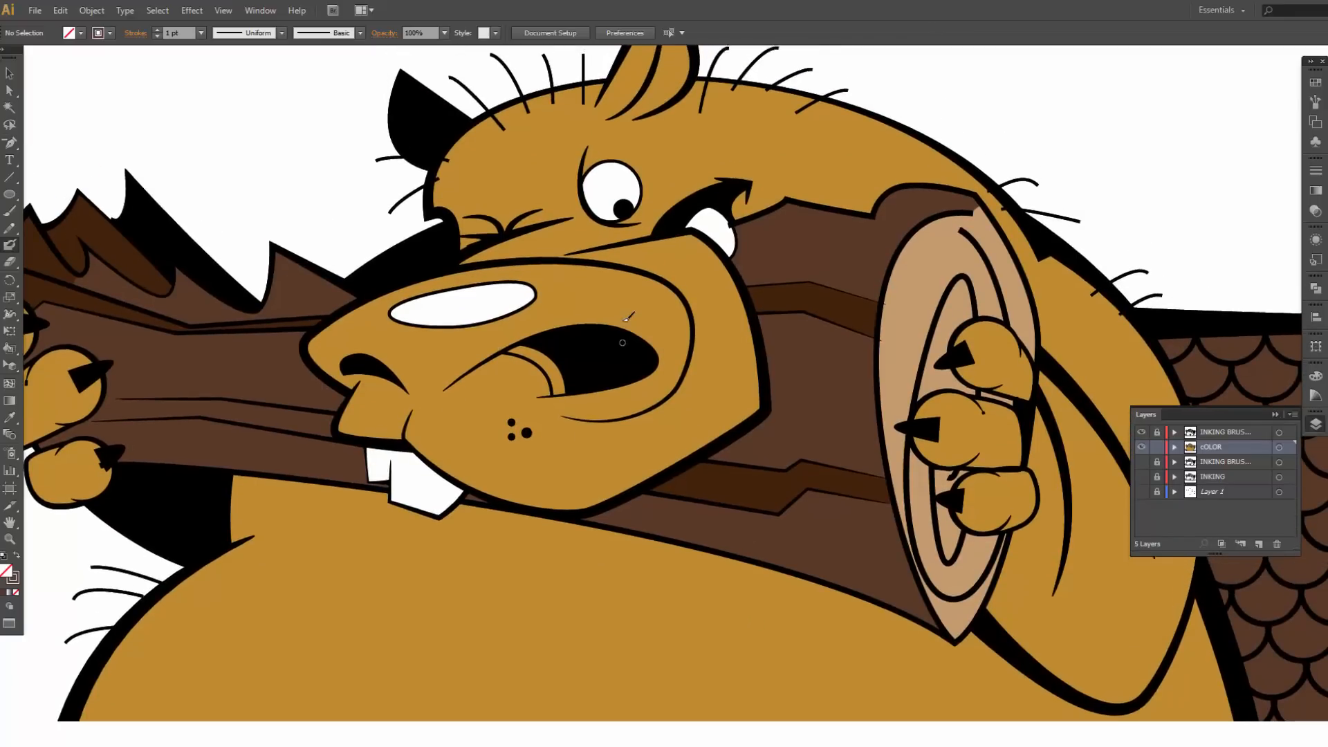
{"action": "key", "text": "ctrl+minus"}
{"action": "key", "text": "ctrl+minus"}
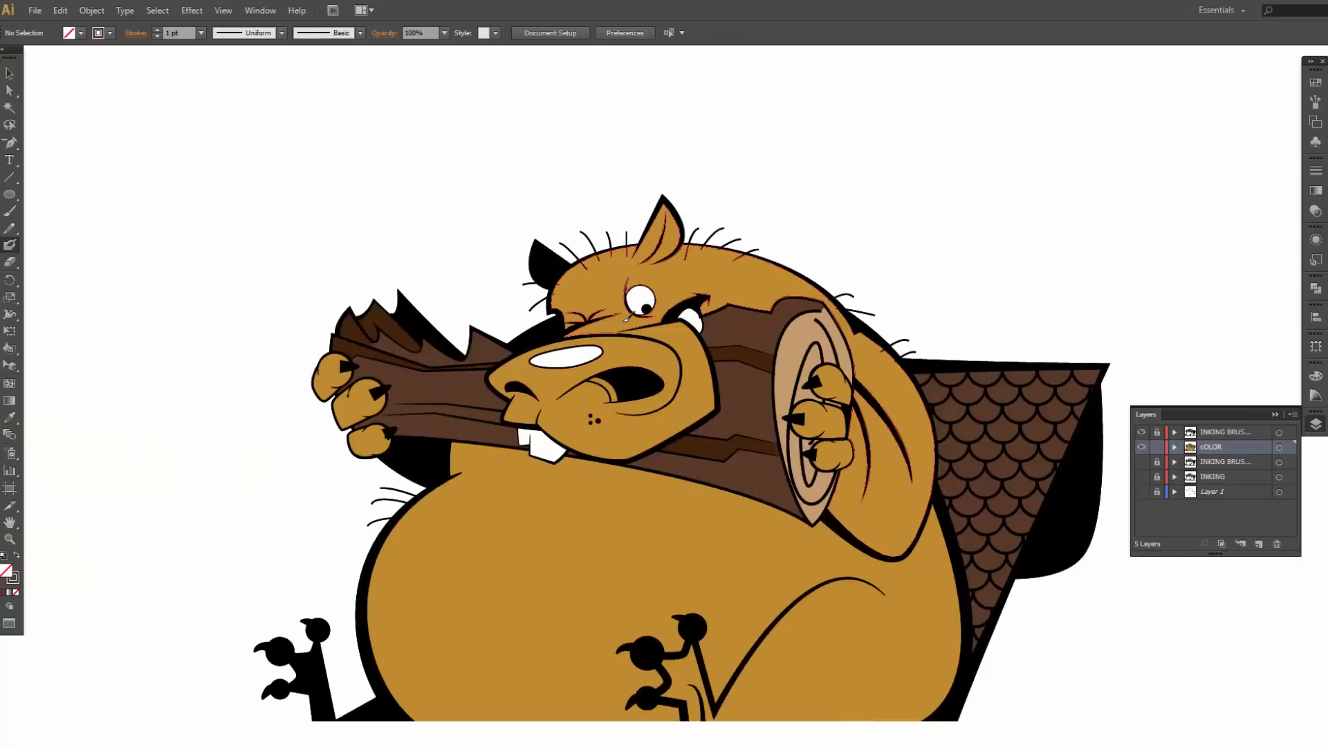
{"action": "left_click_drag", "start_coordinate": [701, 475], "coordinate": [678, 371]}
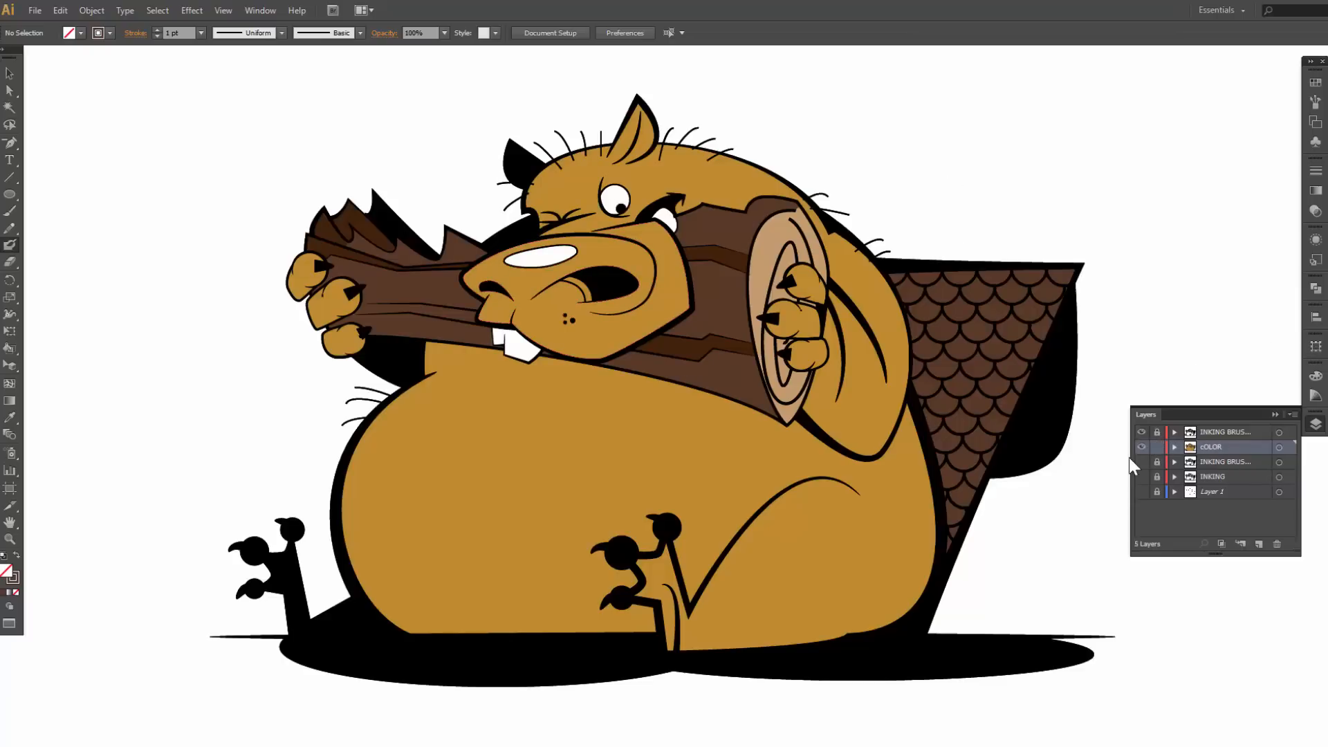
Step: Duplicate the cOLOR layer as a locked layer named "gradients" and make the original cOLOR layer active
{"action": "left_click", "coordinate": [9, 73]}
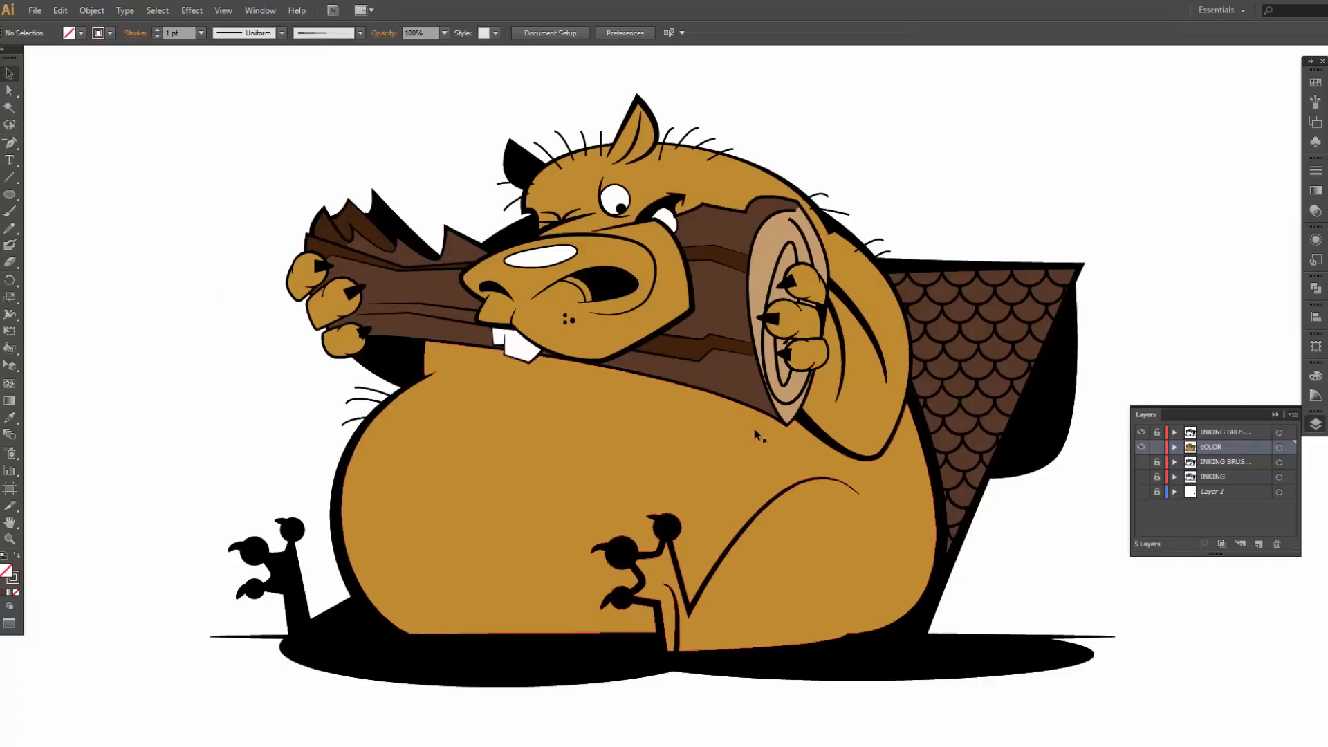
{"action": "left_click", "coordinate": [1291, 415]}
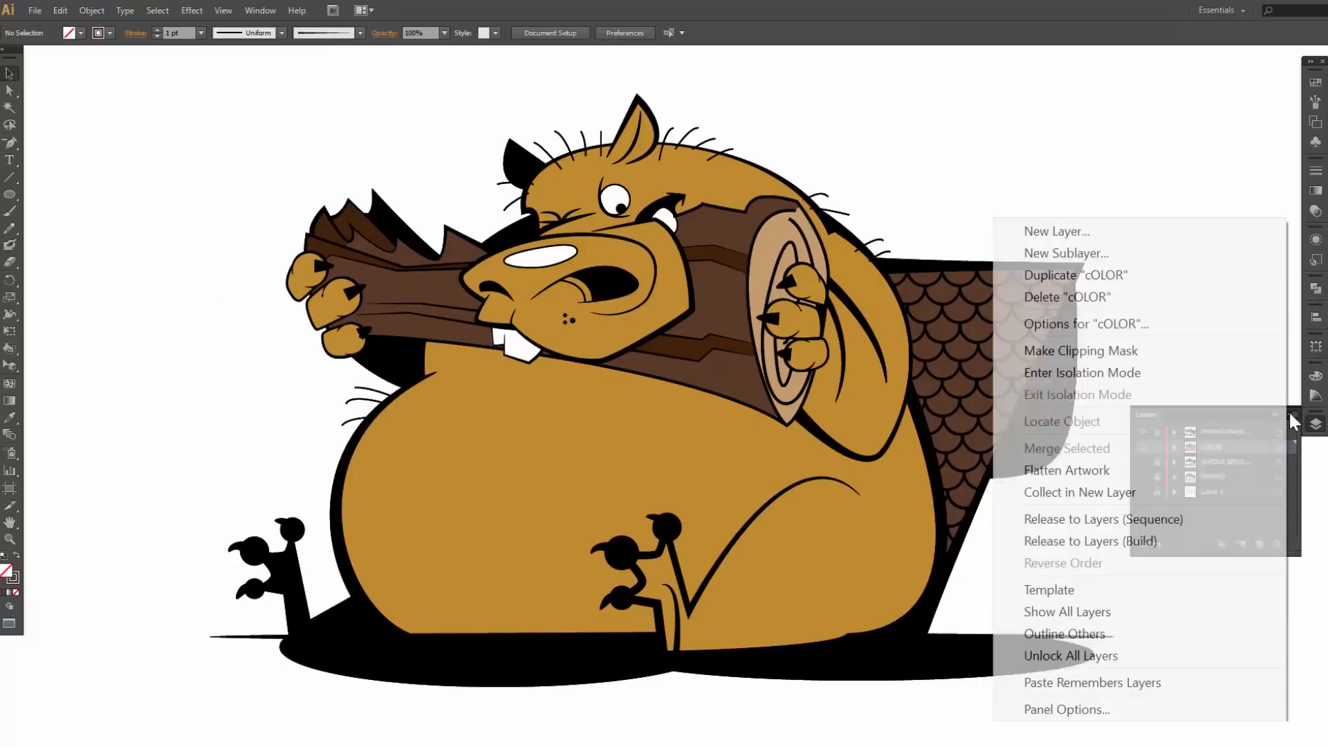
{"action": "left_click", "coordinate": [1094, 274]}
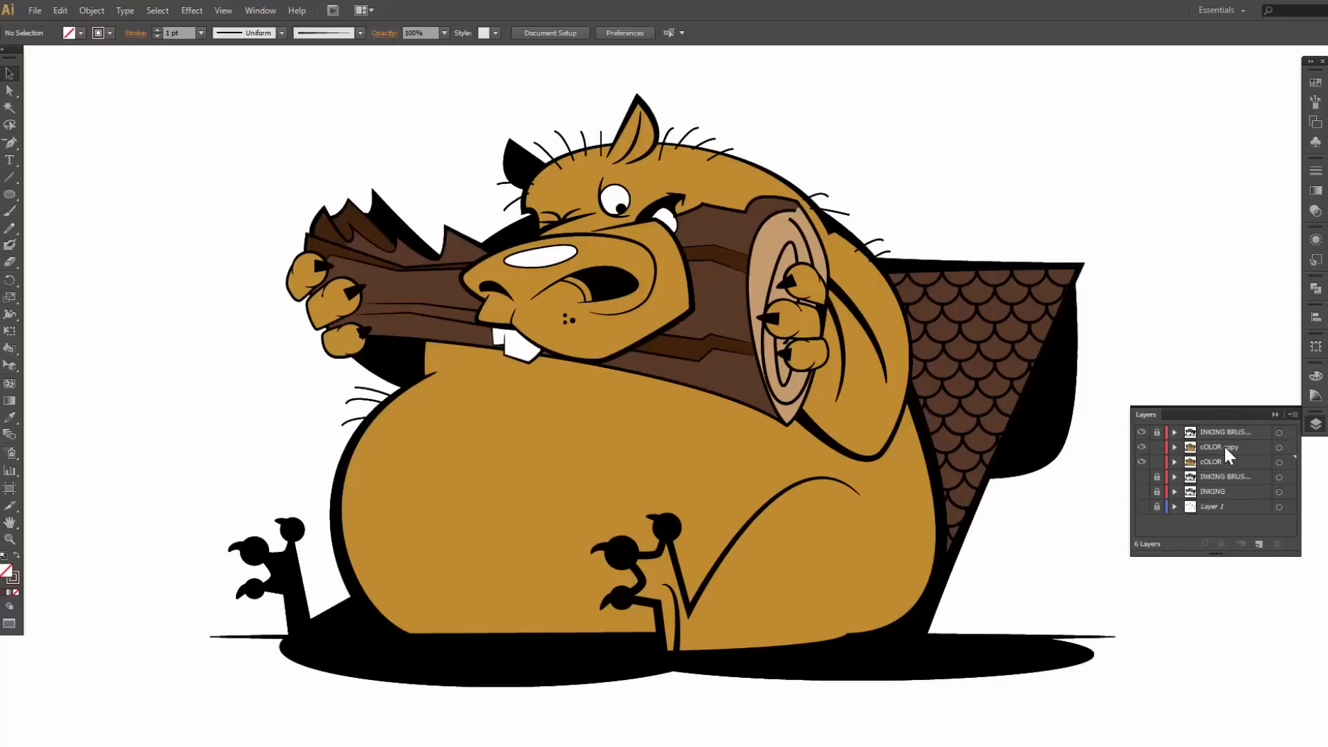
{"action": "double_click", "coordinate": [1223, 445]}
{"action": "type", "text": "gradients"}
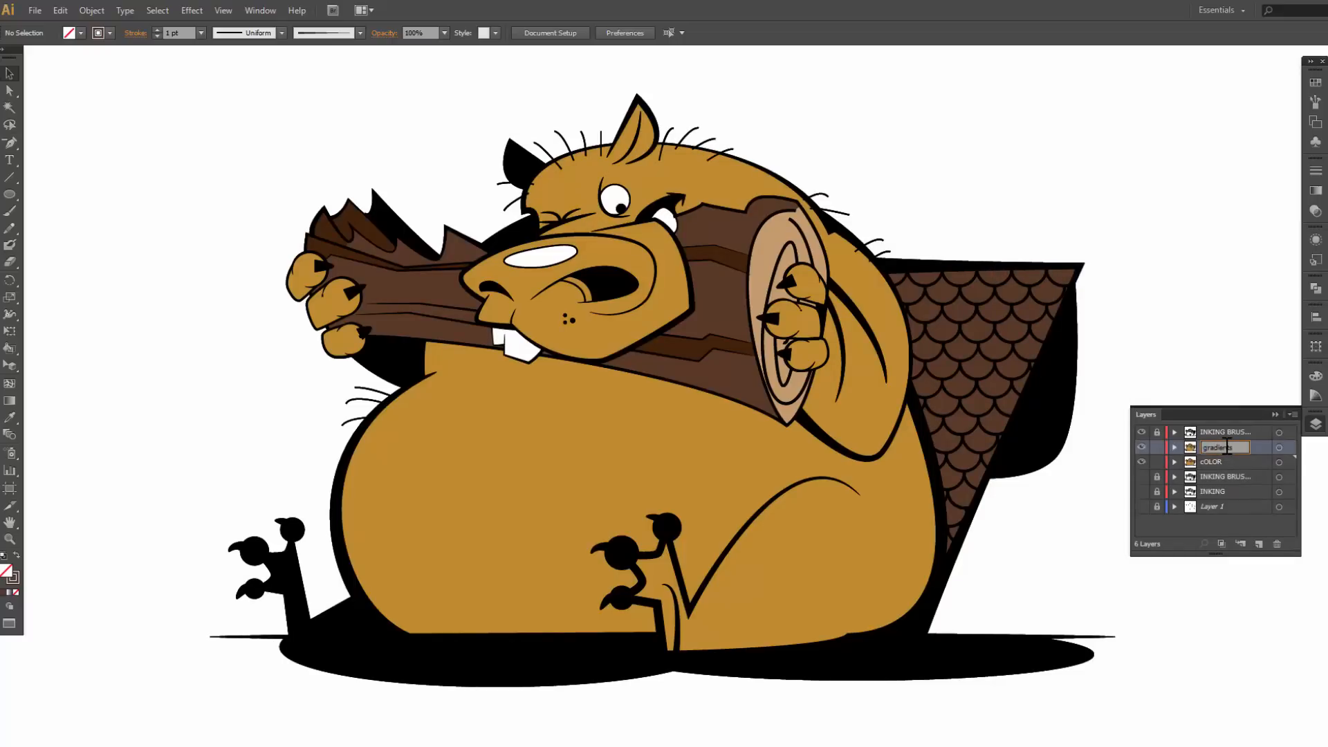
{"action": "key", "text": "Return"}
{"action": "left_click", "coordinate": [1142, 448]}
{"action": "left_click", "coordinate": [1209, 462]}
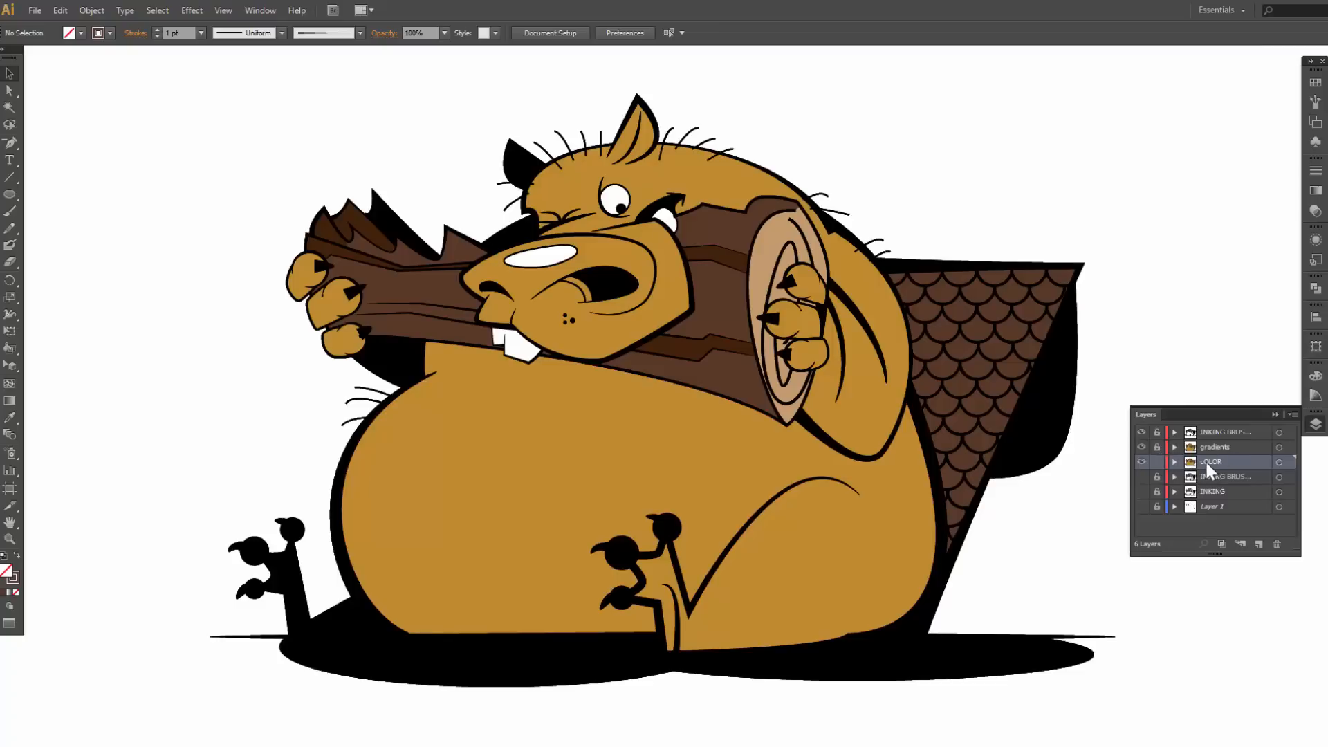
Step: Ungroup the artwork on the cOLOR layer repeatedly until the muzzle and teeth can be selected as separate shapes
{"action": "key", "text": "z"}
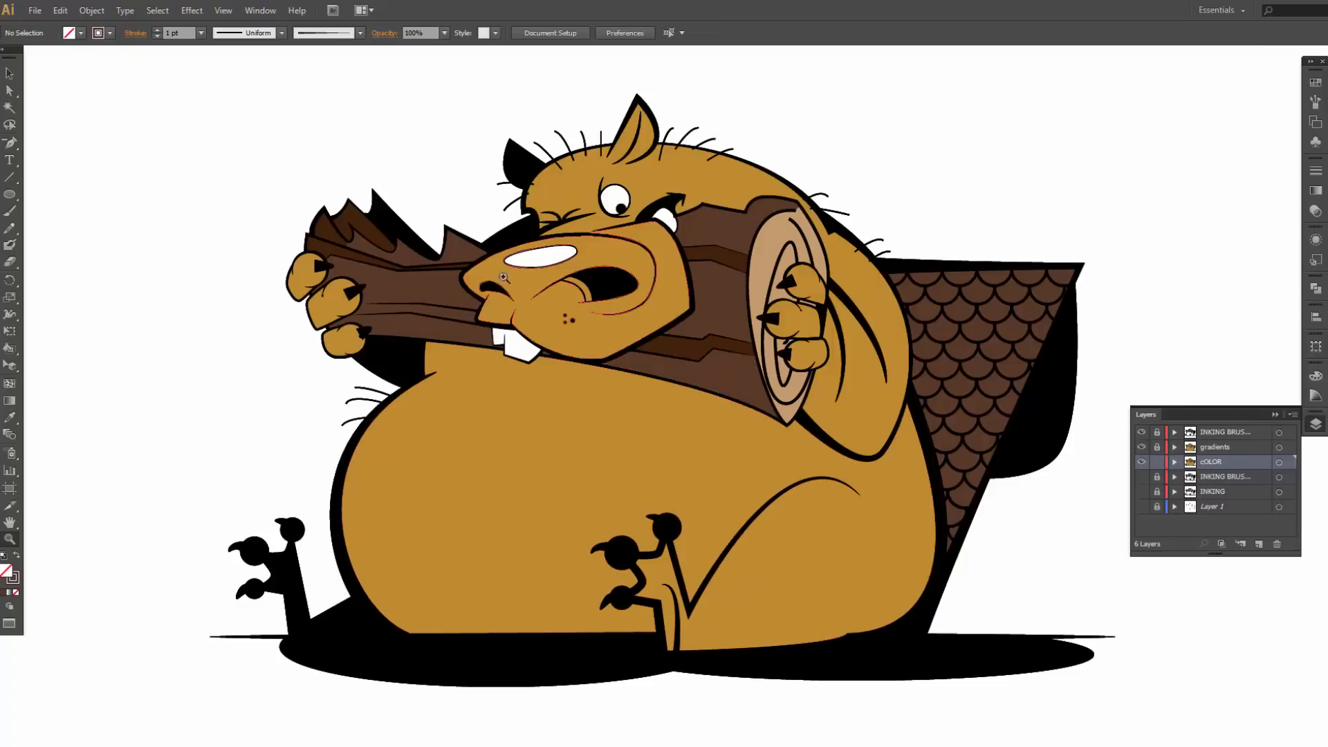
{"action": "left_click_drag", "start_coordinate": [428, 190], "coordinate": [740, 420]}
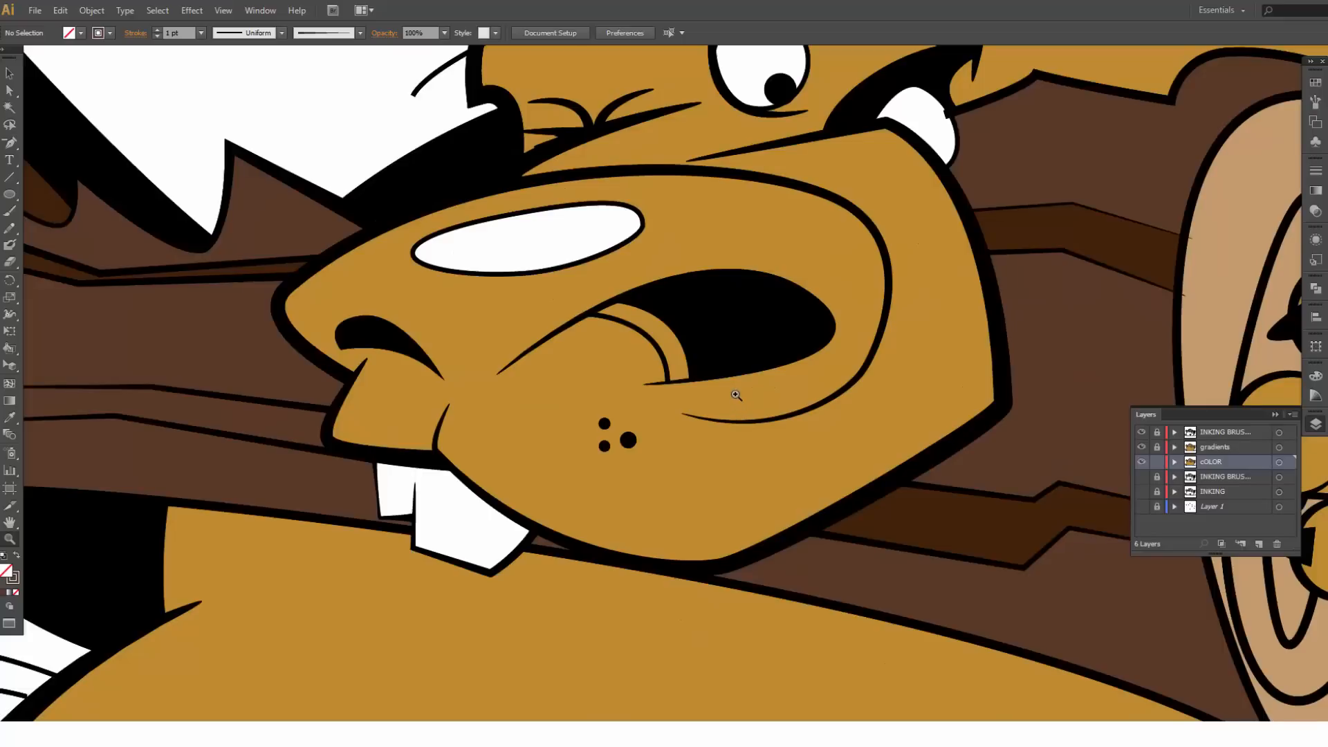
{"action": "left_click", "coordinate": [736, 395]}
{"action": "left_click_drag", "start_coordinate": [450, 408], "coordinate": [498, 442]}
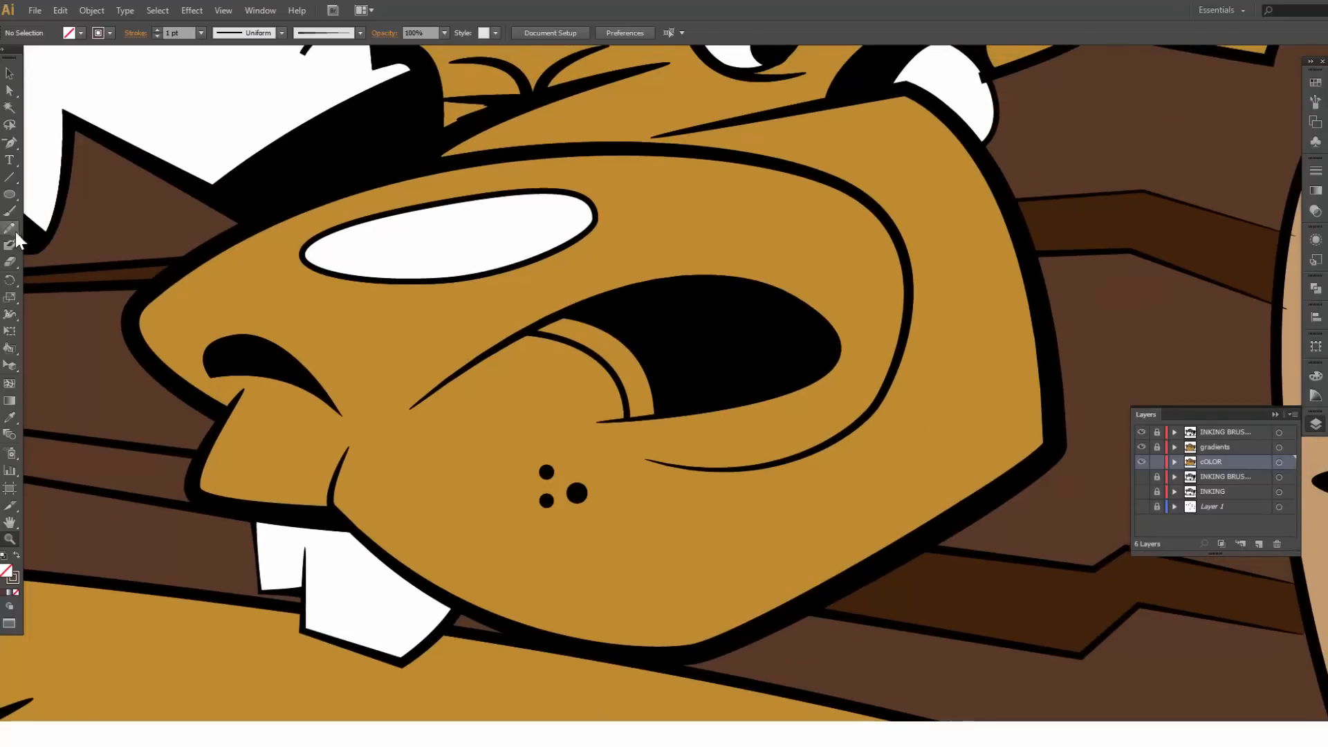
{"action": "mouse_move", "coordinate": [14, 262]}
{"action": "left_mouse_down"}
{"action": "mouse_move", "coordinate": [113, 276]}
{"action": "mouse_move", "coordinate": [84, 294]}
{"action": "left_mouse_up"}
{"action": "left_click", "coordinate": [365, 335]}
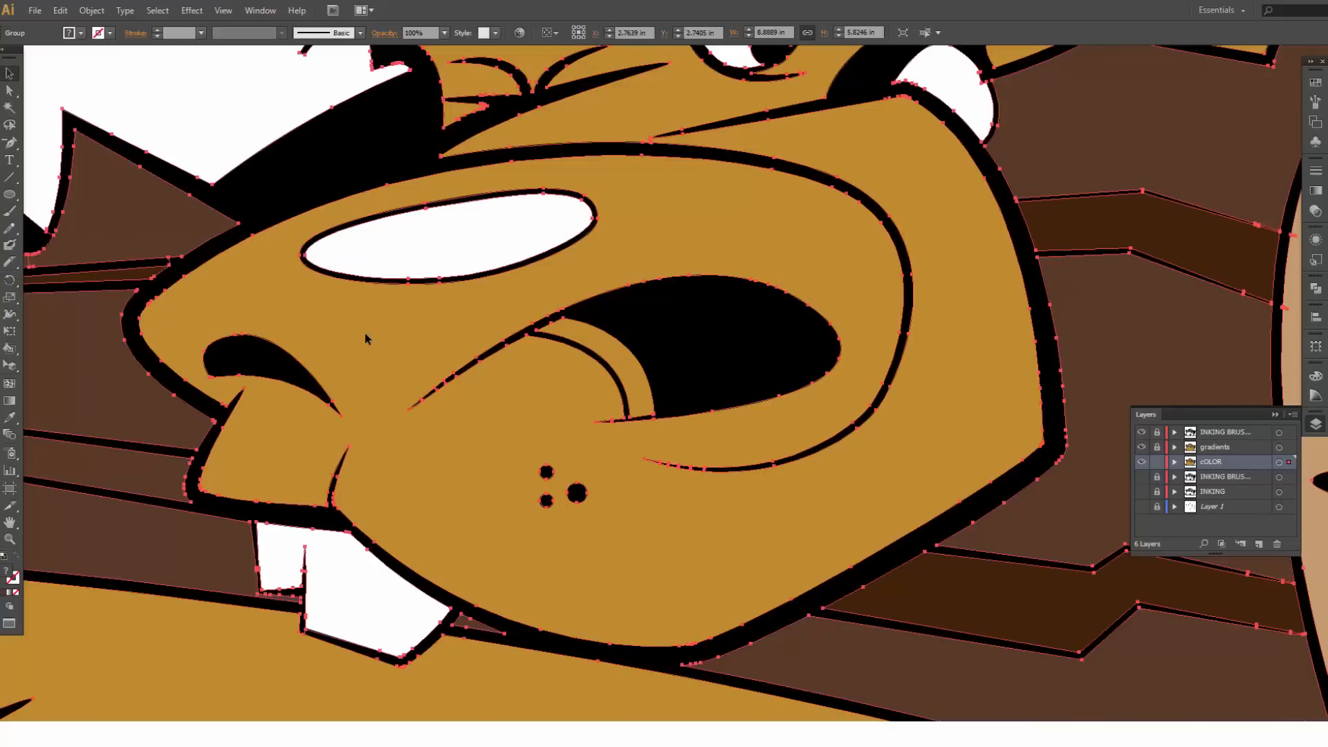
{"action": "right_click", "coordinate": [364, 334]}
{"action": "left_click", "coordinate": [392, 444]}
{"action": "right_click", "coordinate": [314, 330]}
{"action": "left_click", "coordinate": [393, 442]}
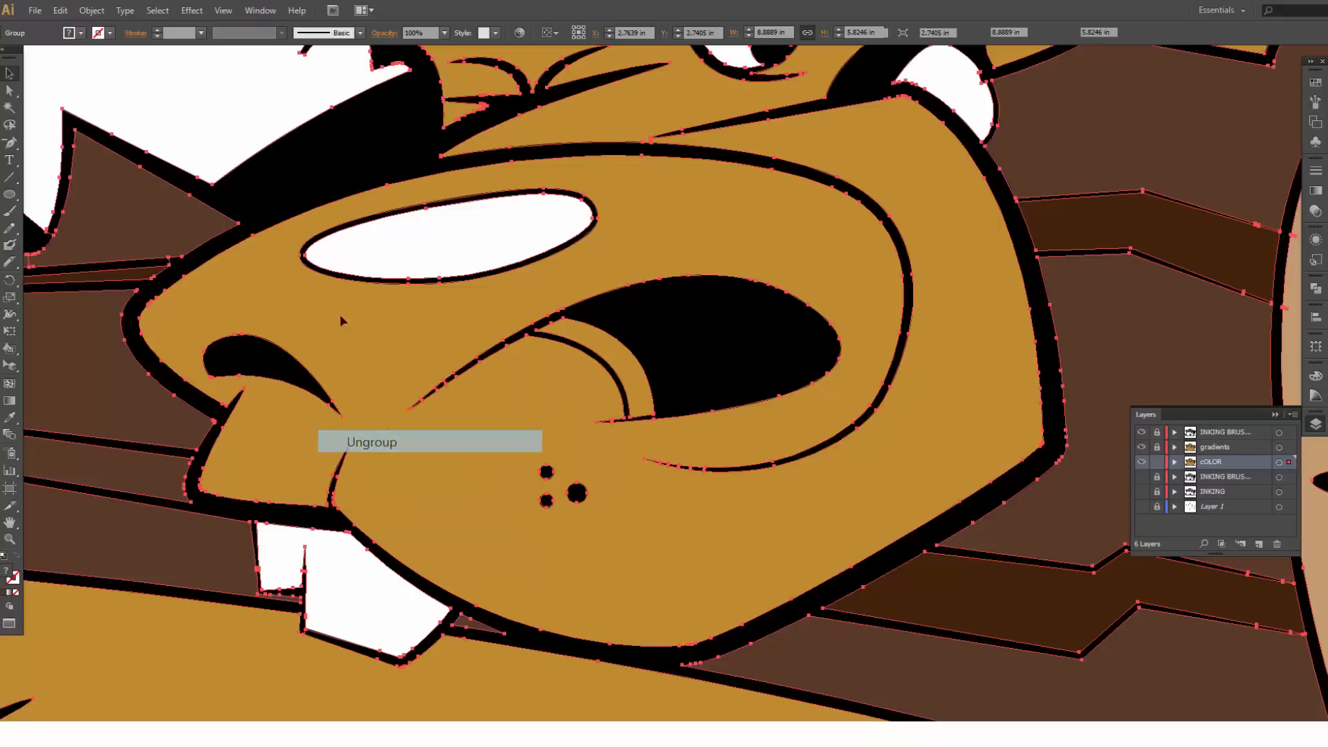
{"action": "right_click", "coordinate": [315, 312]}
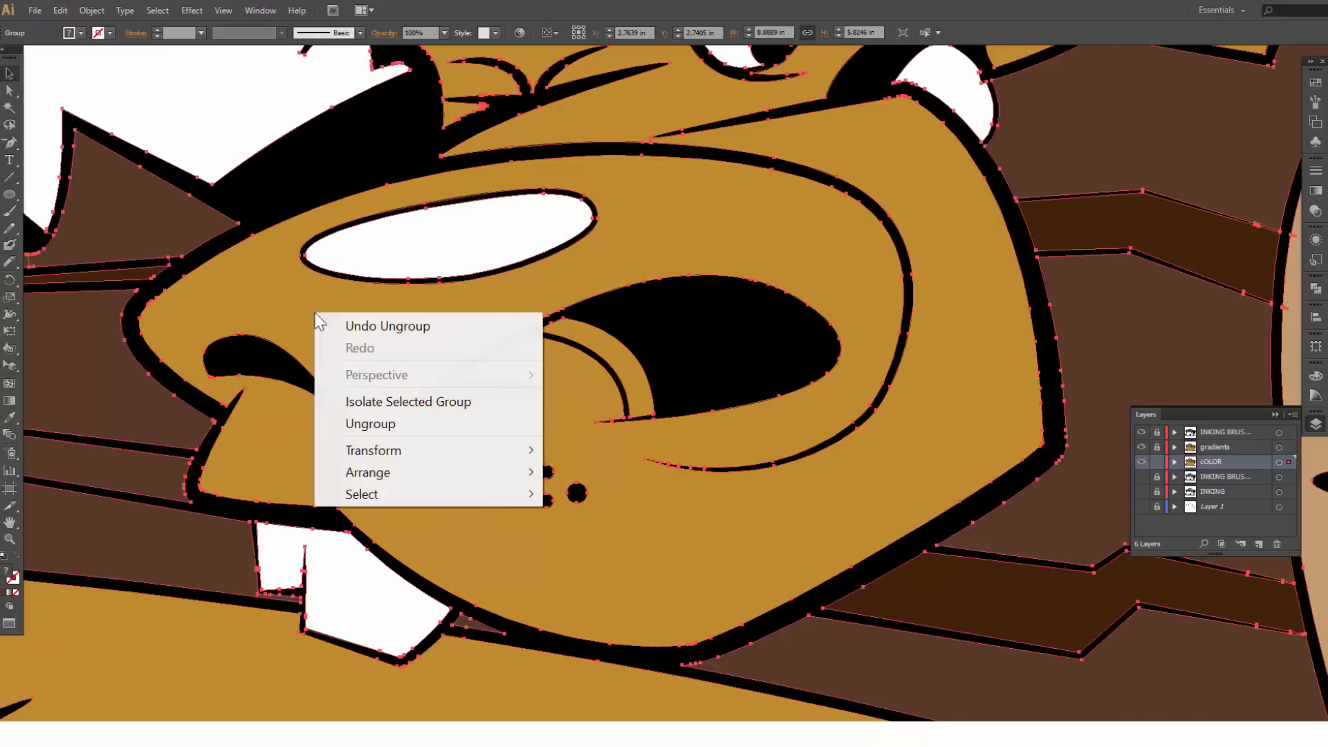
{"action": "left_click", "coordinate": [382, 423]}
{"action": "left_click", "coordinate": [260, 105]}
{"action": "left_click", "coordinate": [369, 329]}
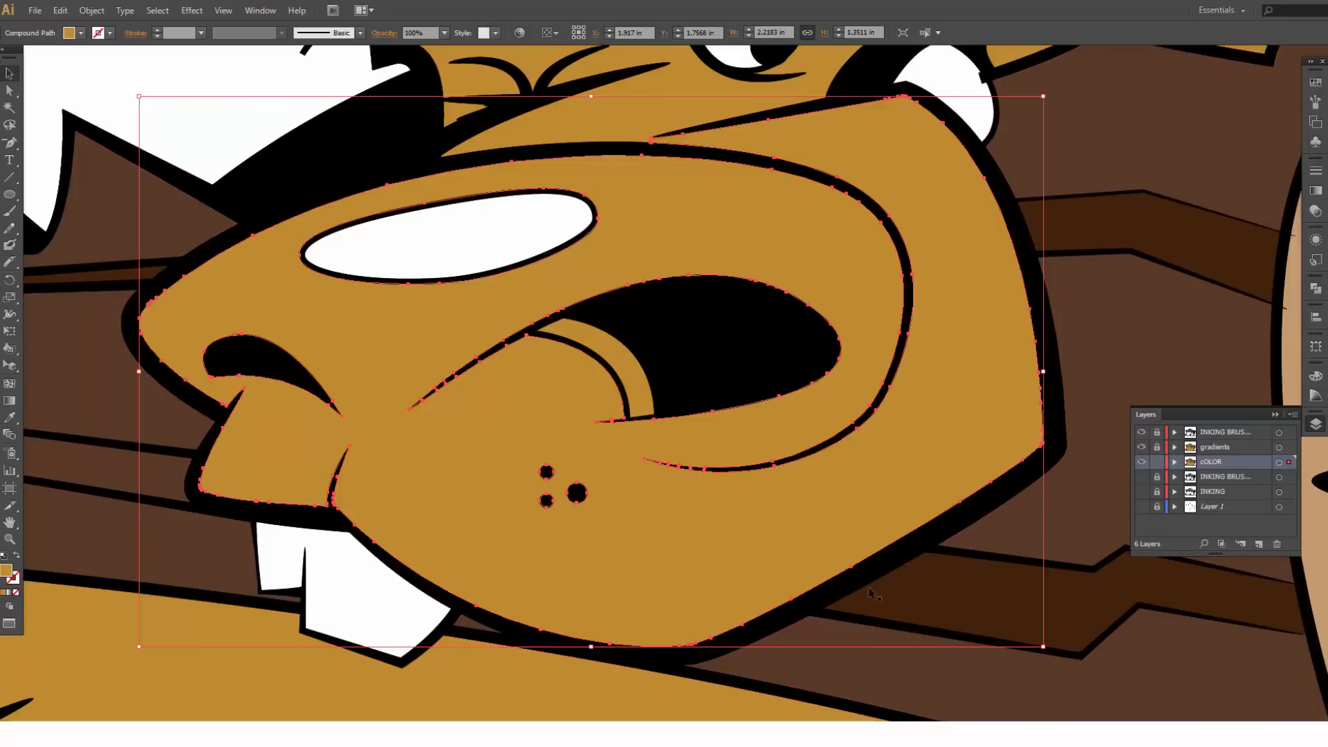
{"action": "left_click", "coordinate": [406, 617]}
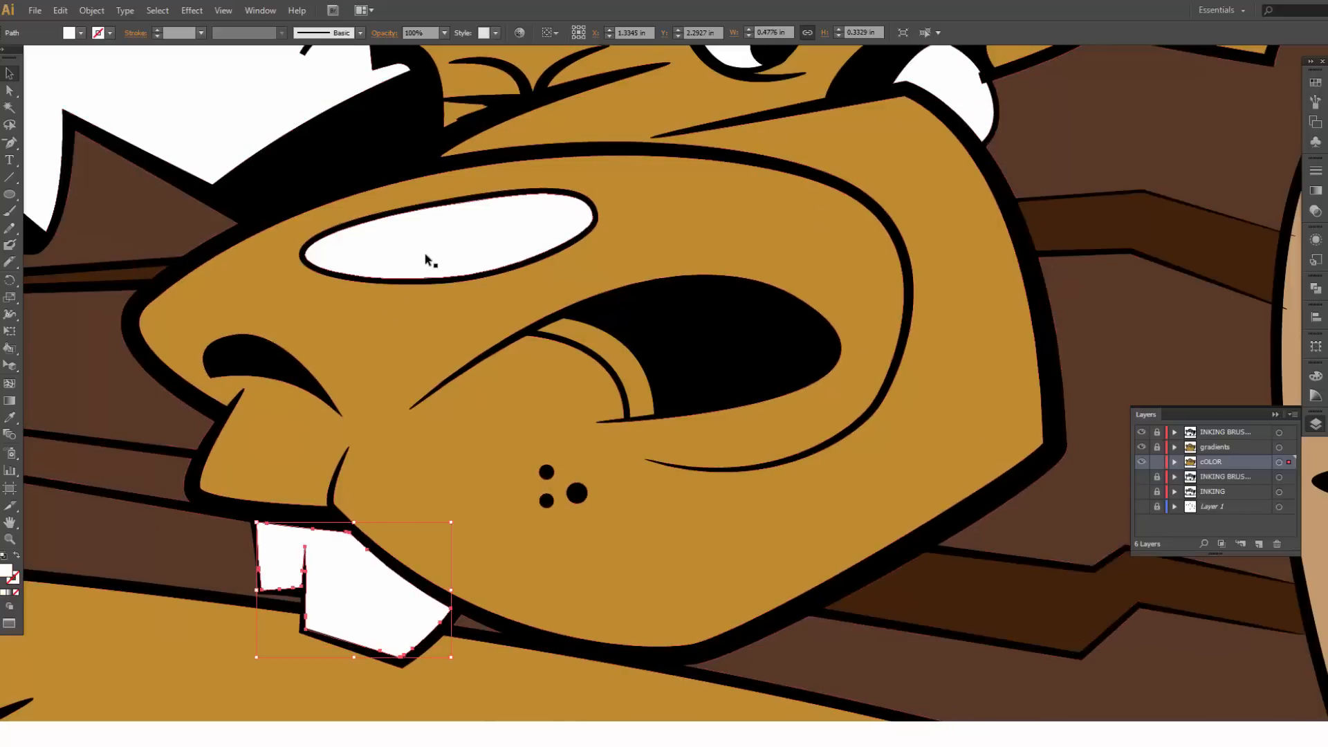
Step: Fill the curved strip inside the large nostril with the dark purple swatch and hide the gradients layer
{"action": "left_click", "coordinate": [599, 341]}
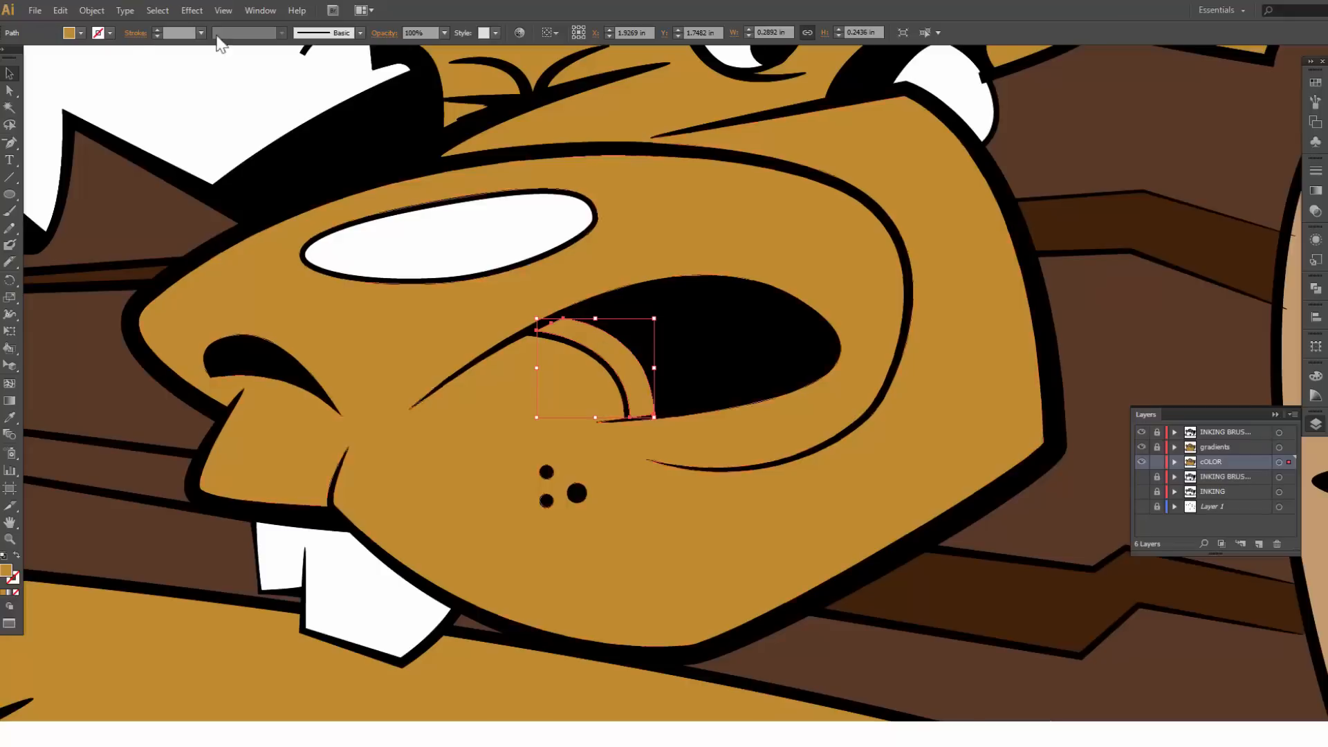
{"action": "left_click", "coordinate": [81, 32]}
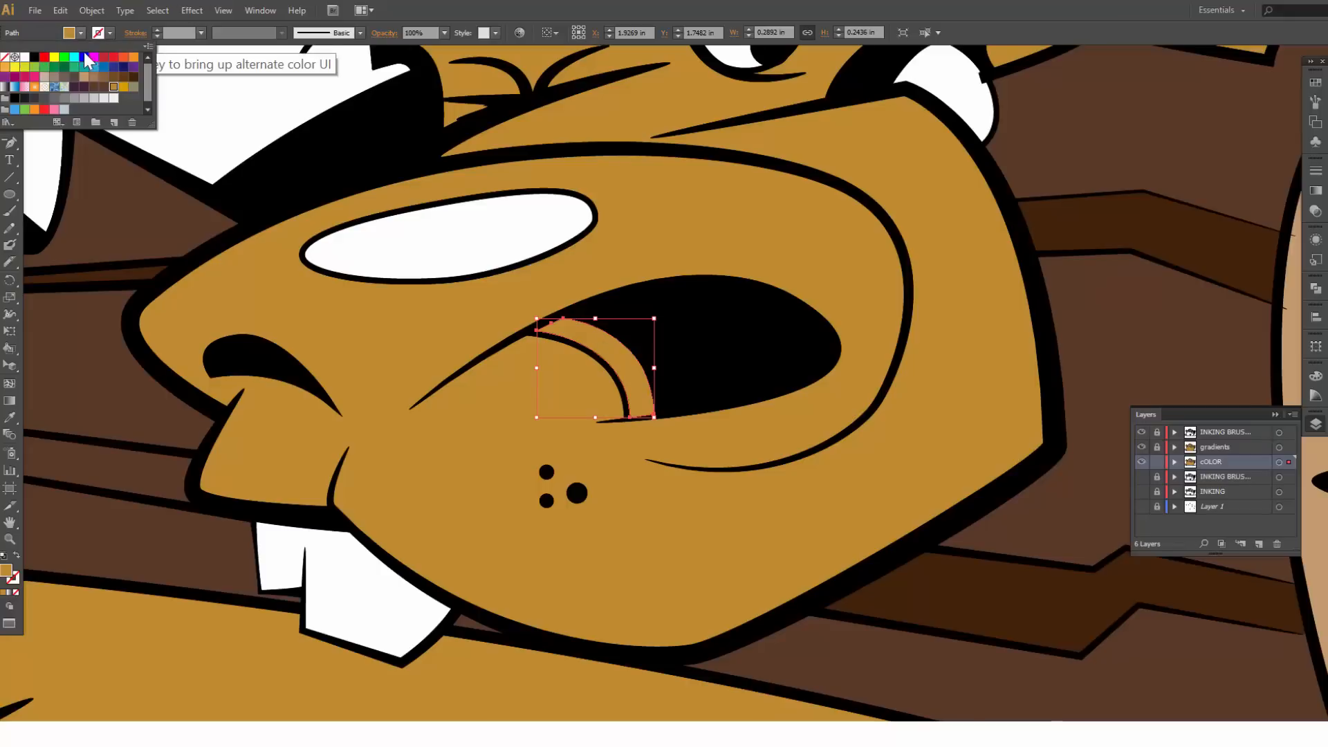
{"action": "left_click", "coordinate": [75, 87]}
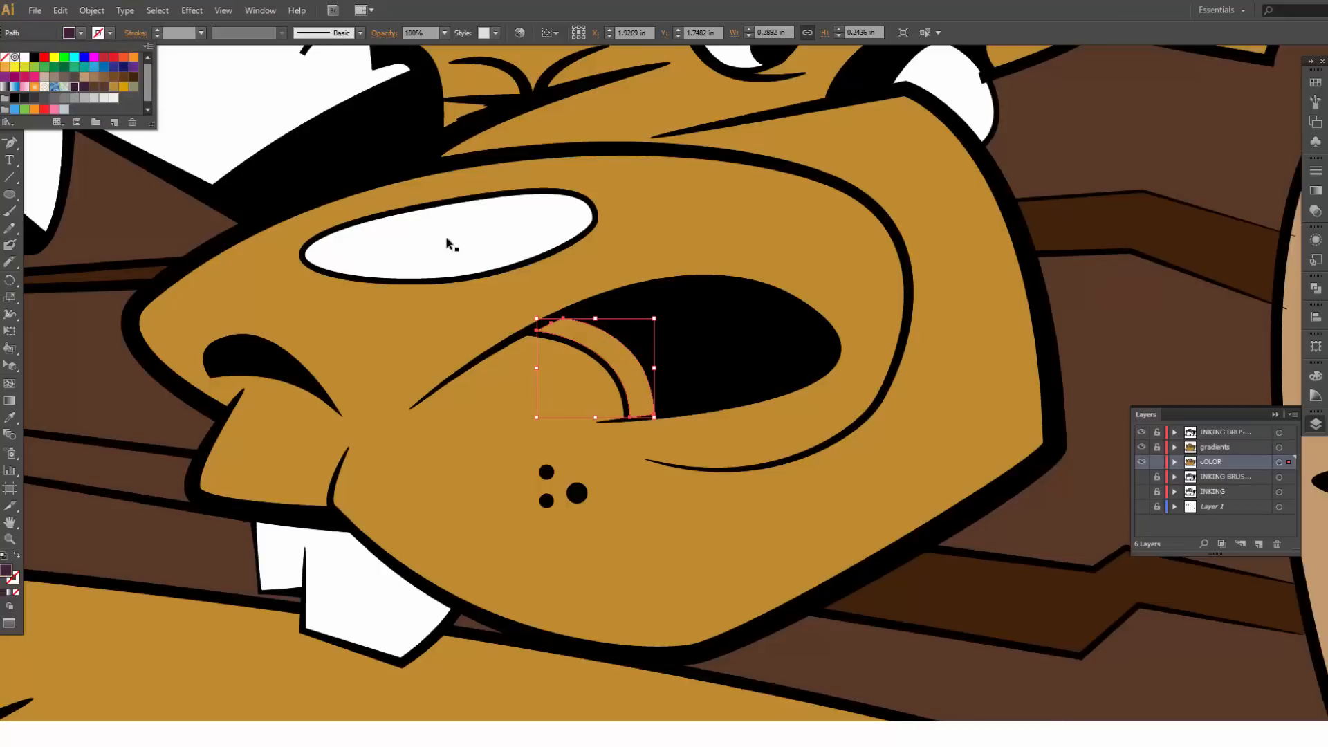
{"action": "left_click", "coordinate": [1146, 446]}
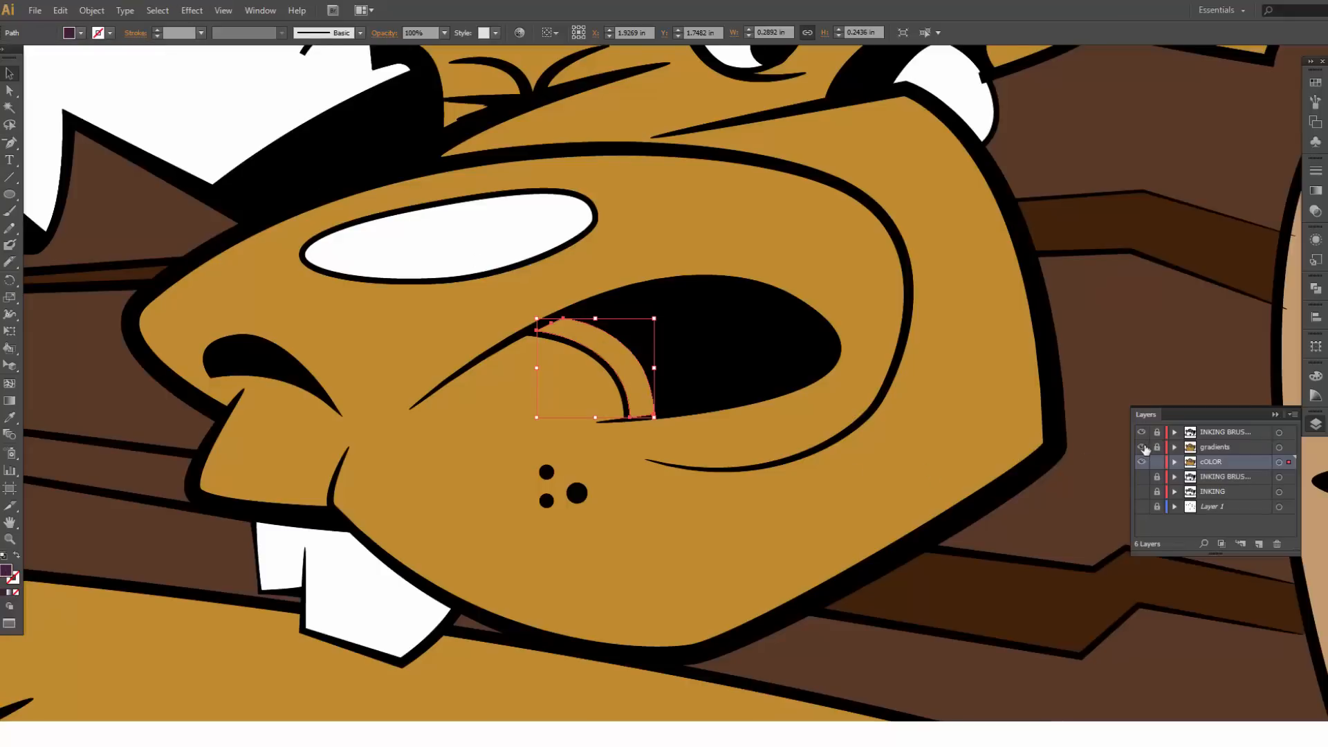
{"action": "left_click", "coordinate": [1141, 447]}
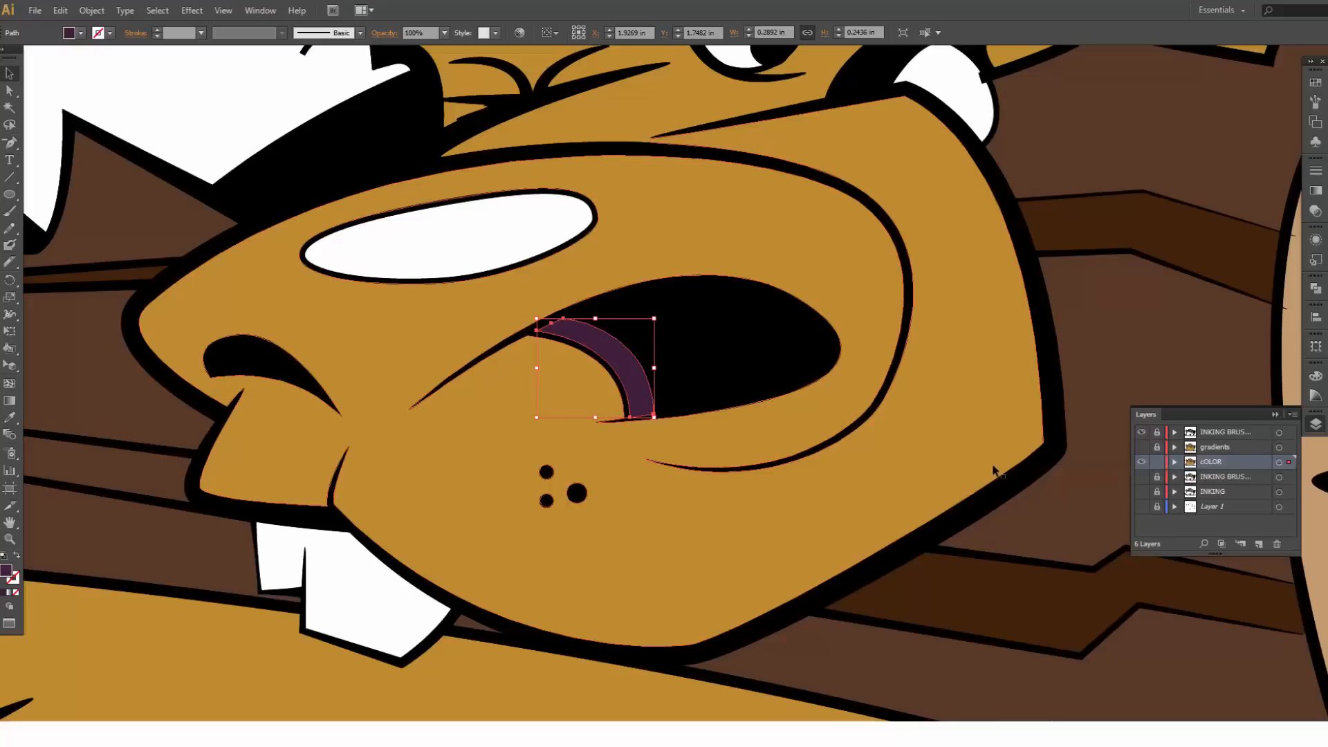
Step: Separate the nose from the muzzle shape with Knife cuts beside the small nostril, between the nostrils, and below the large nostril
{"action": "left_click", "coordinate": [642, 230]}
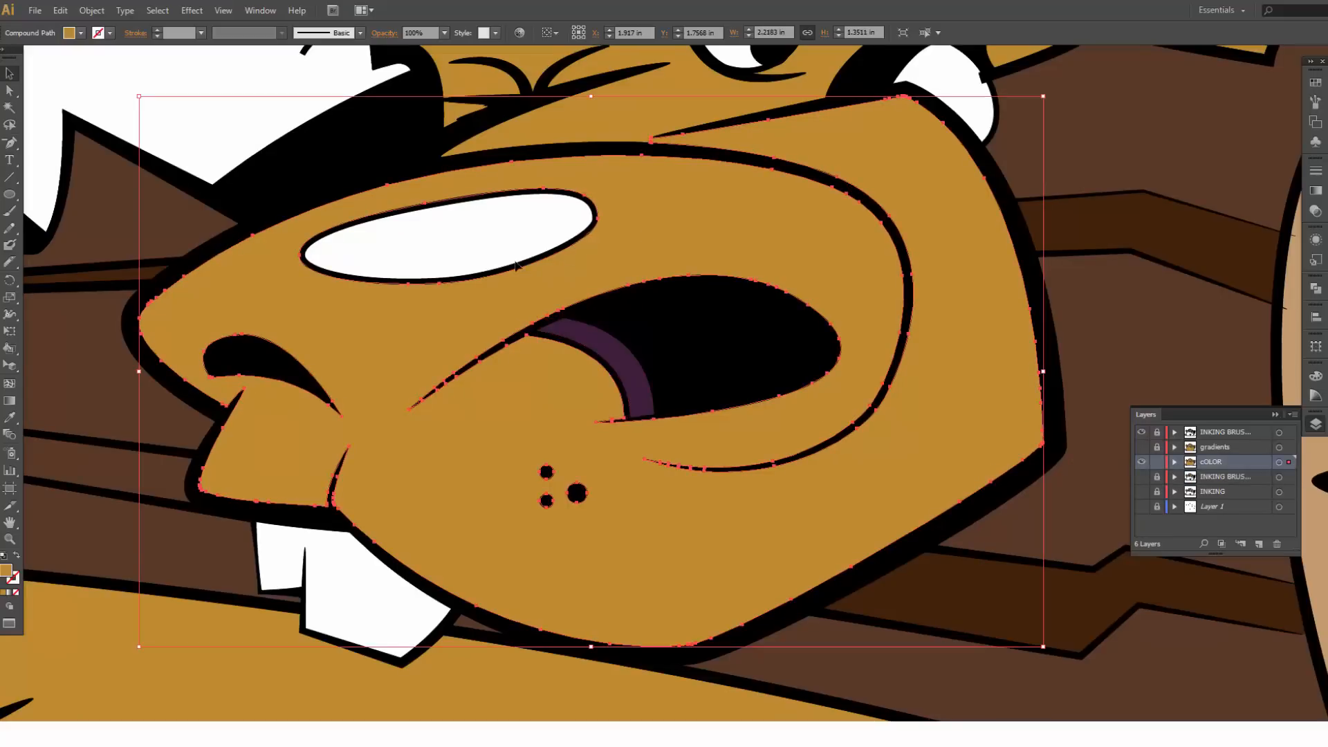
{"action": "left_click", "coordinate": [9, 262]}
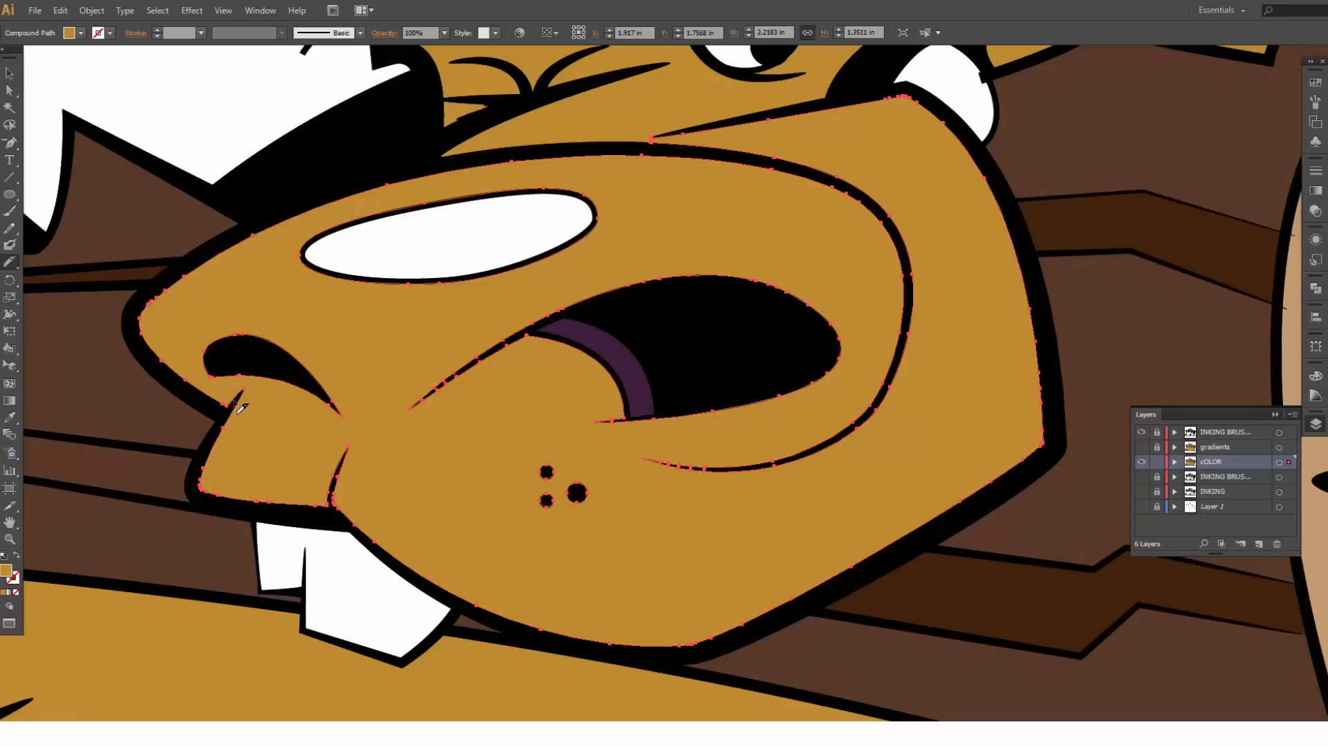
{"action": "left_click_drag", "start_coordinate": [263, 369], "coordinate": [222, 430]}
{"action": "mouse_move", "coordinate": [265, 369]}
{"action": "left_mouse_down"}
{"action": "mouse_move", "coordinate": [360, 434]}
{"action": "mouse_move", "coordinate": [381, 431]}
{"action": "mouse_move", "coordinate": [507, 345]}
{"action": "mouse_move", "coordinate": [663, 309]}
{"action": "left_mouse_up"}
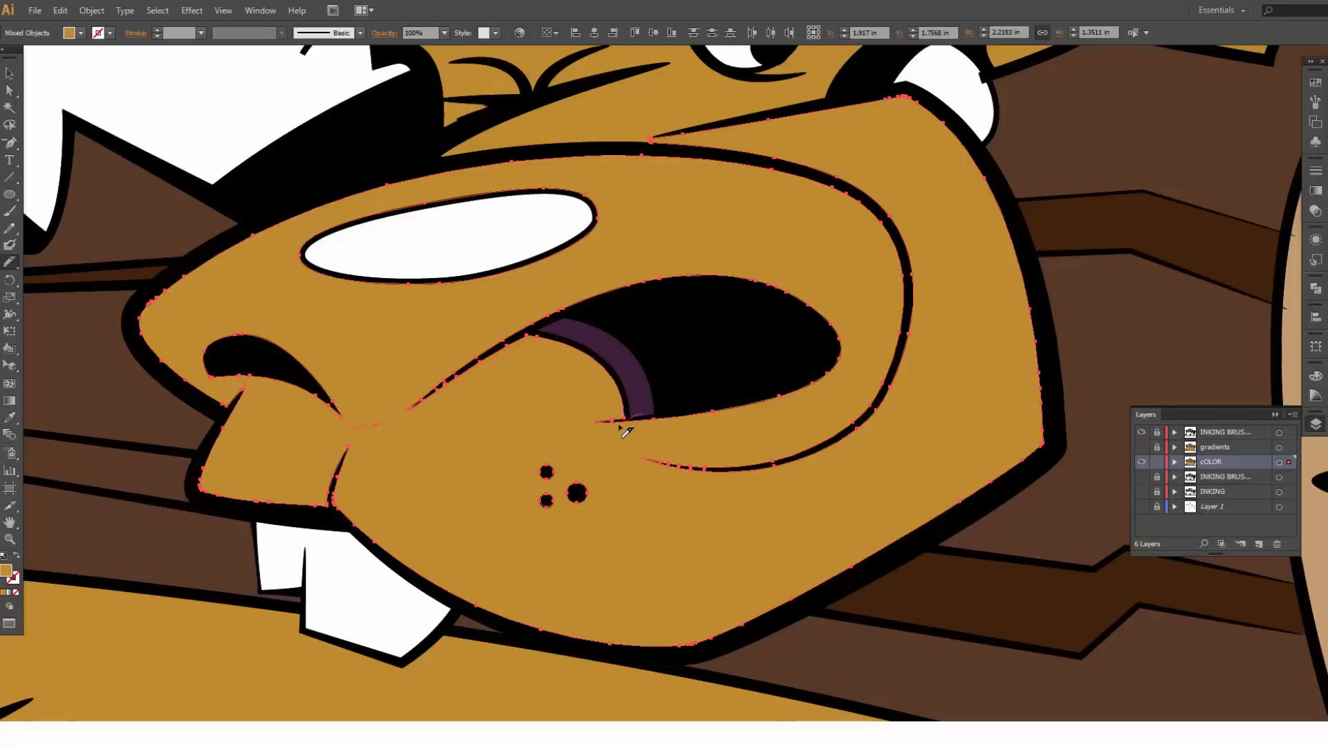
{"action": "mouse_move", "coordinate": [616, 451]}
{"action": "left_mouse_down"}
{"action": "mouse_move", "coordinate": [704, 476]}
{"action": "mouse_move", "coordinate": [770, 468]}
{"action": "left_mouse_up"}
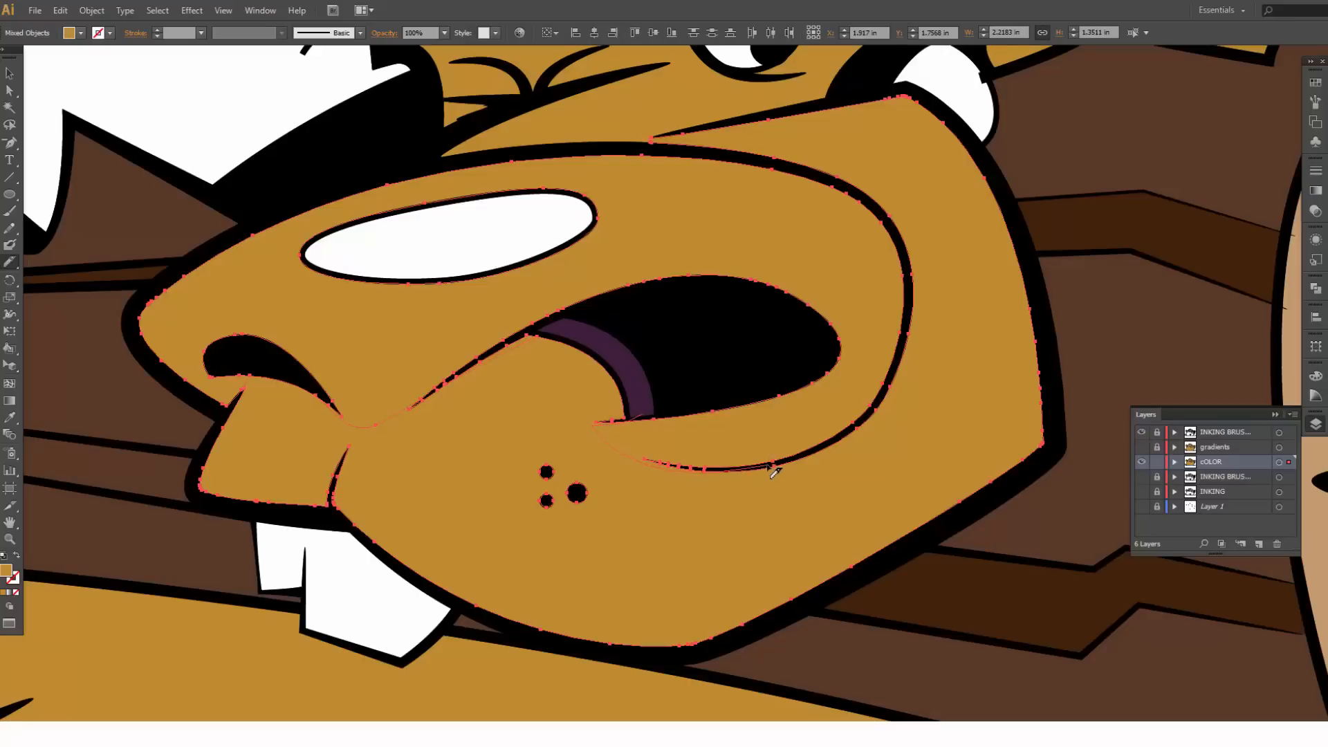
{"action": "left_click_drag", "start_coordinate": [769, 467], "coordinate": [770, 467]}
{"action": "key", "text": "v"}
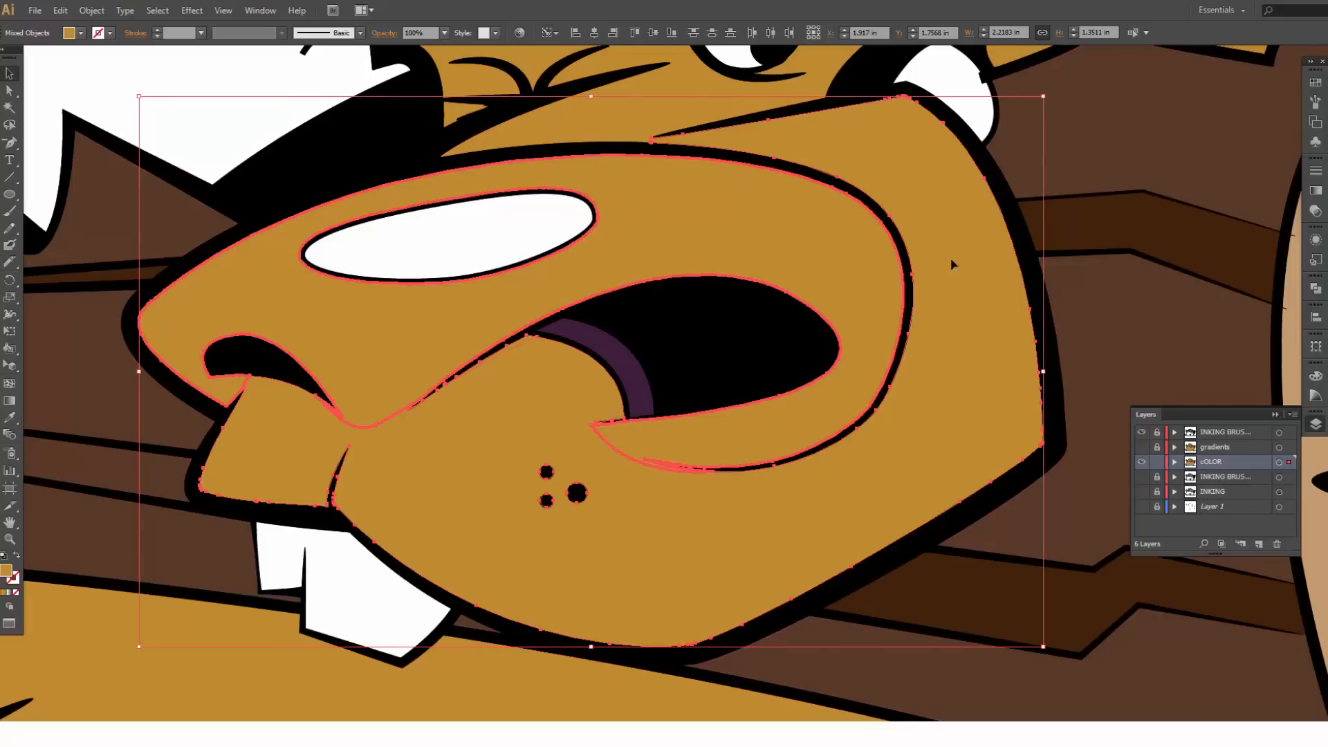
{"action": "left_click", "coordinate": [1115, 307]}
Step: Fill the separated nose shape with the same dark purple swatch as the nostril strip
{"action": "left_click", "coordinate": [765, 214]}
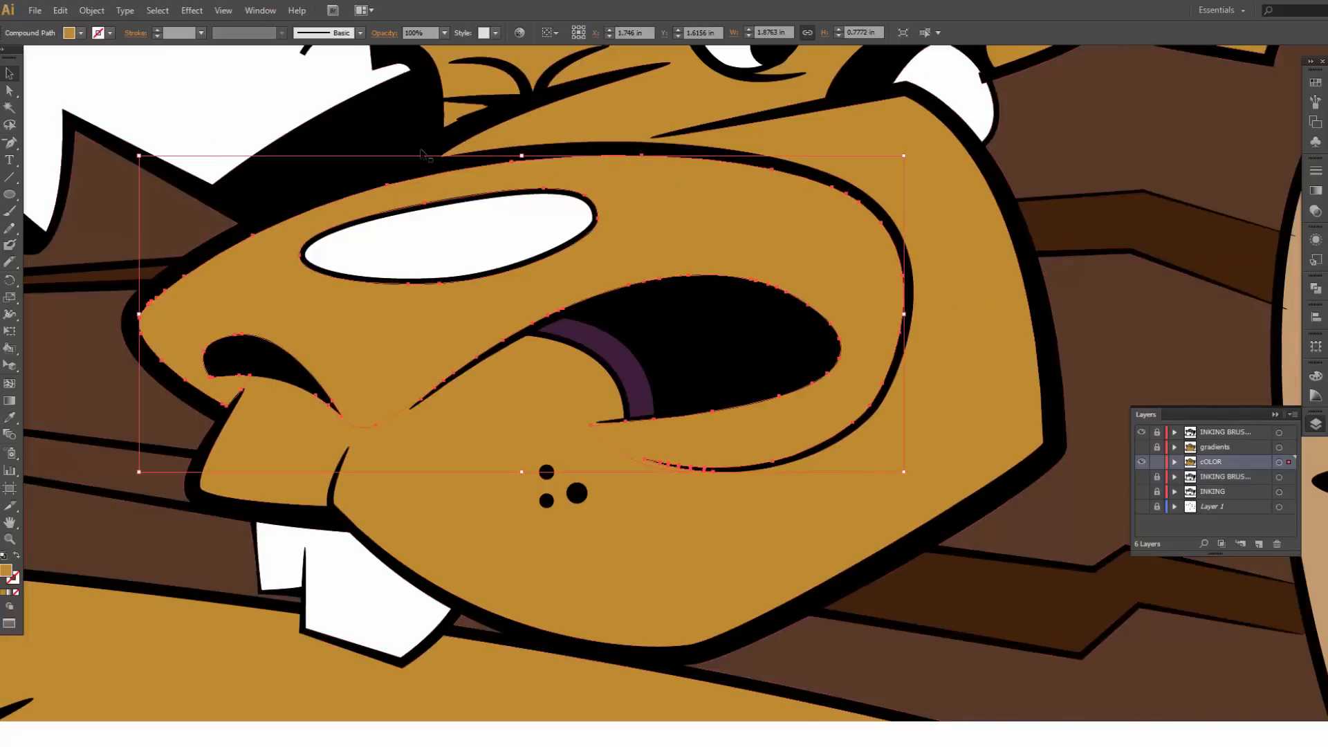
{"action": "left_click", "coordinate": [81, 33]}
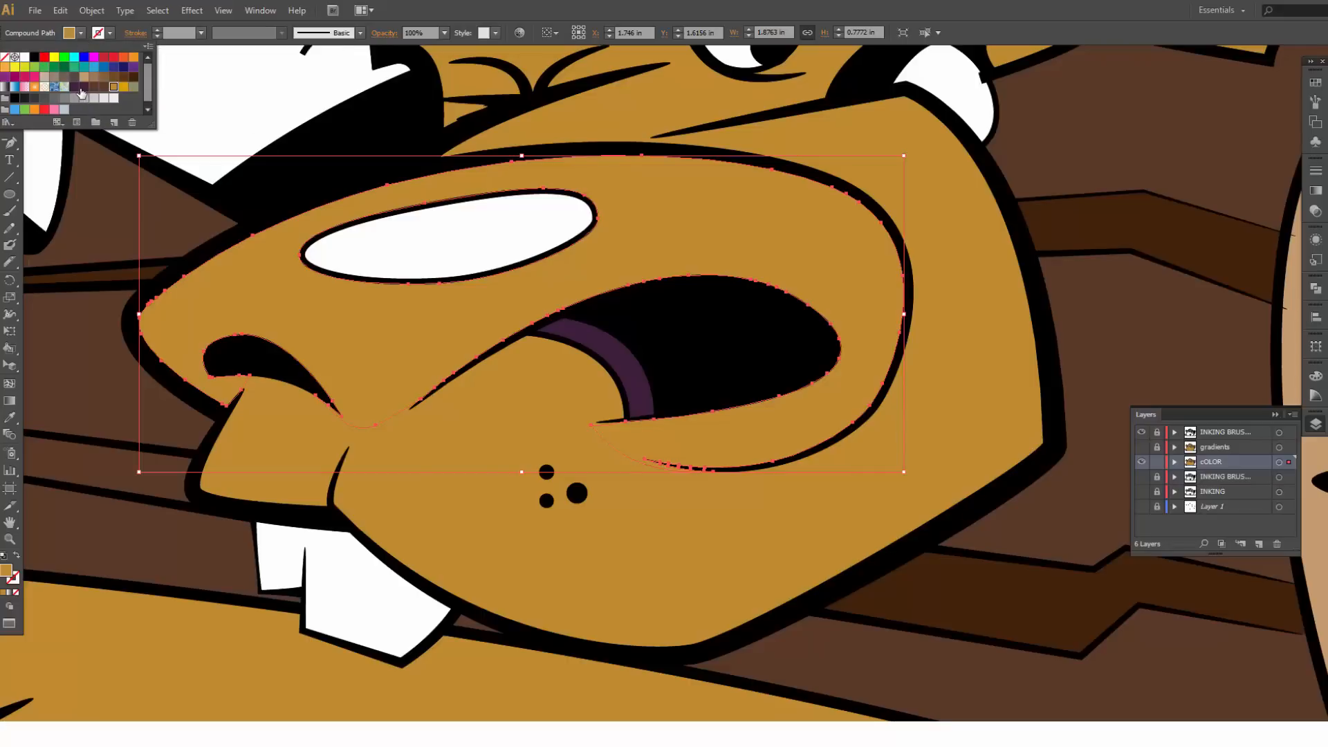
{"action": "left_click", "coordinate": [75, 87]}
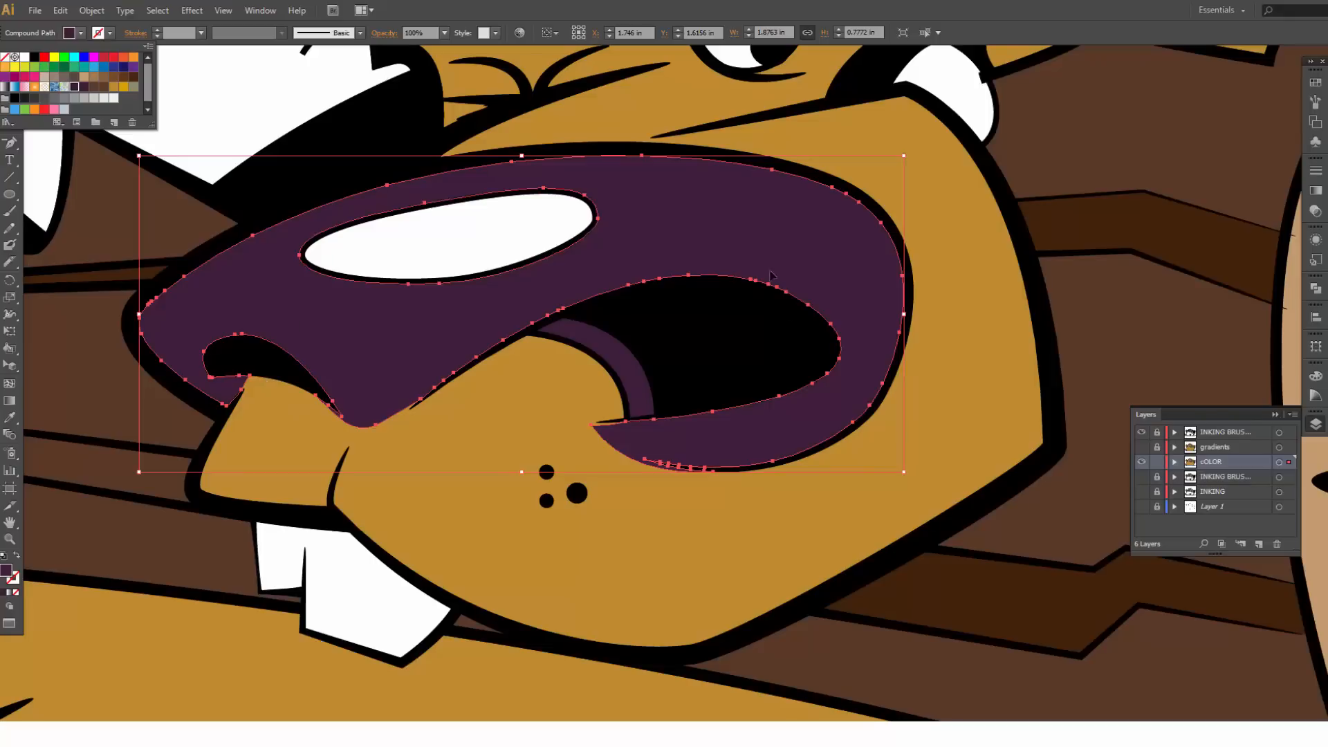
{"action": "left_click", "coordinate": [632, 366]}
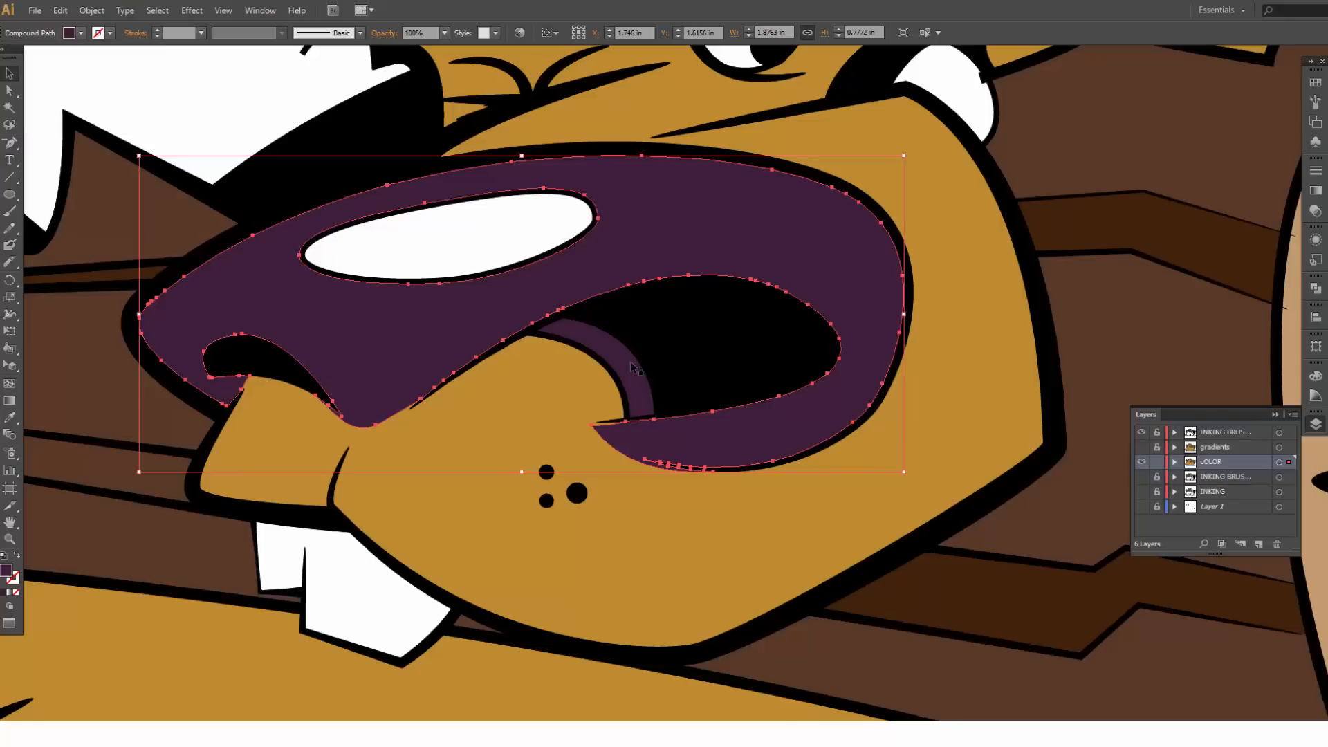
{"action": "double_click", "coordinate": [393, 345]}
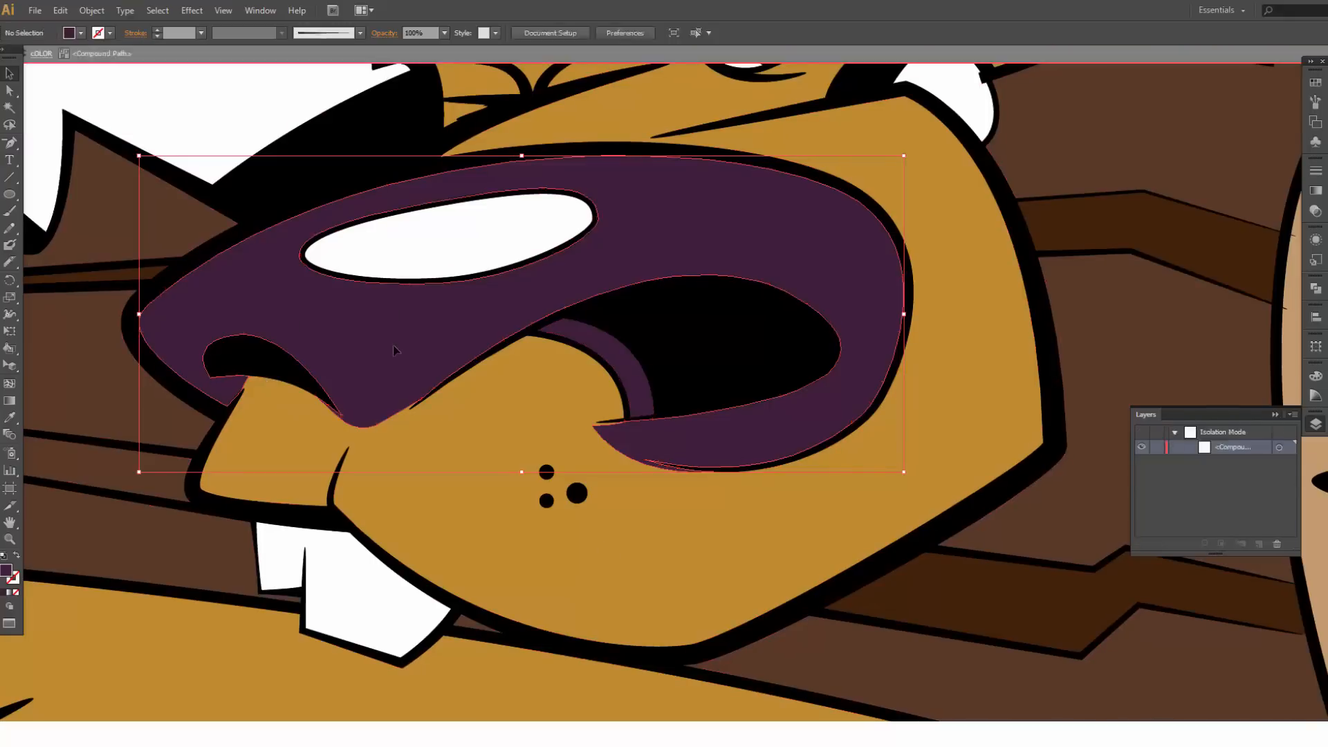
{"action": "key", "text": "Escape"}
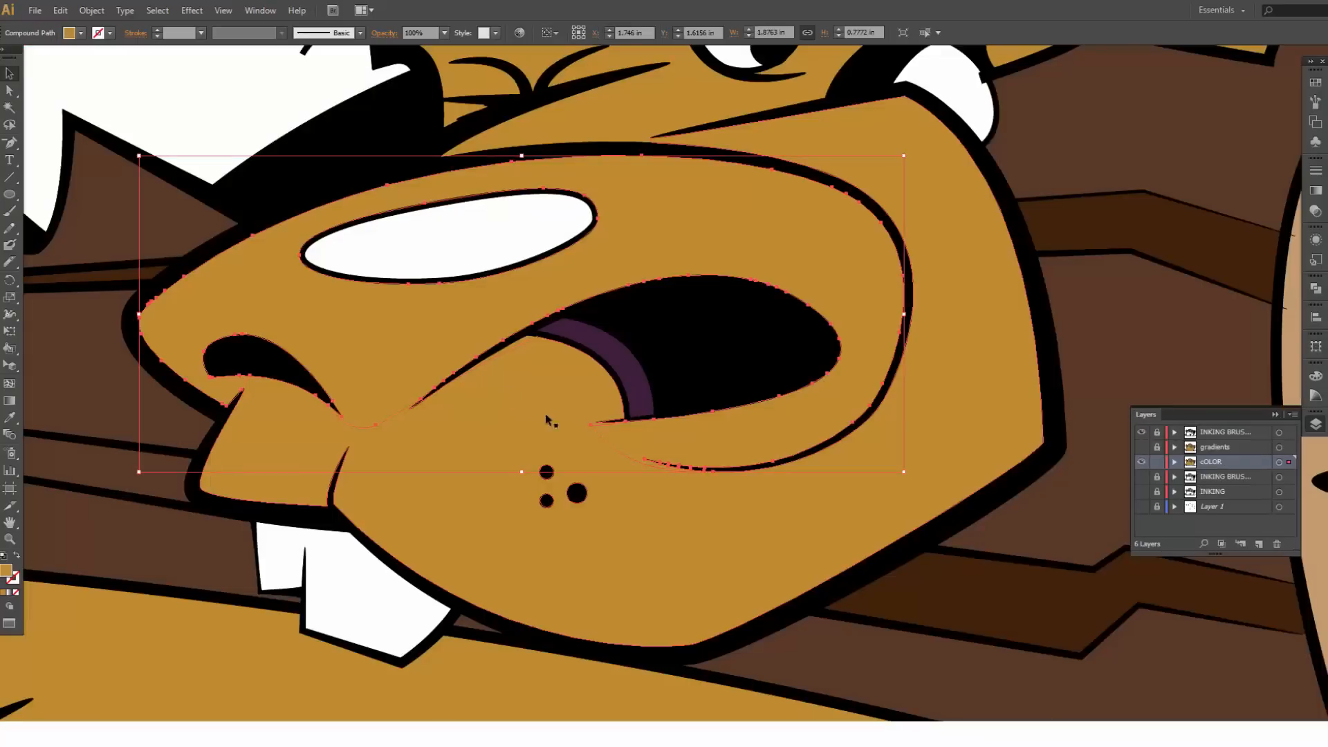
Step: Fill the muzzle and cheek shape below the nose with a lighter tan mixed in the Color Picker
{"action": "left_click", "coordinate": [545, 593]}
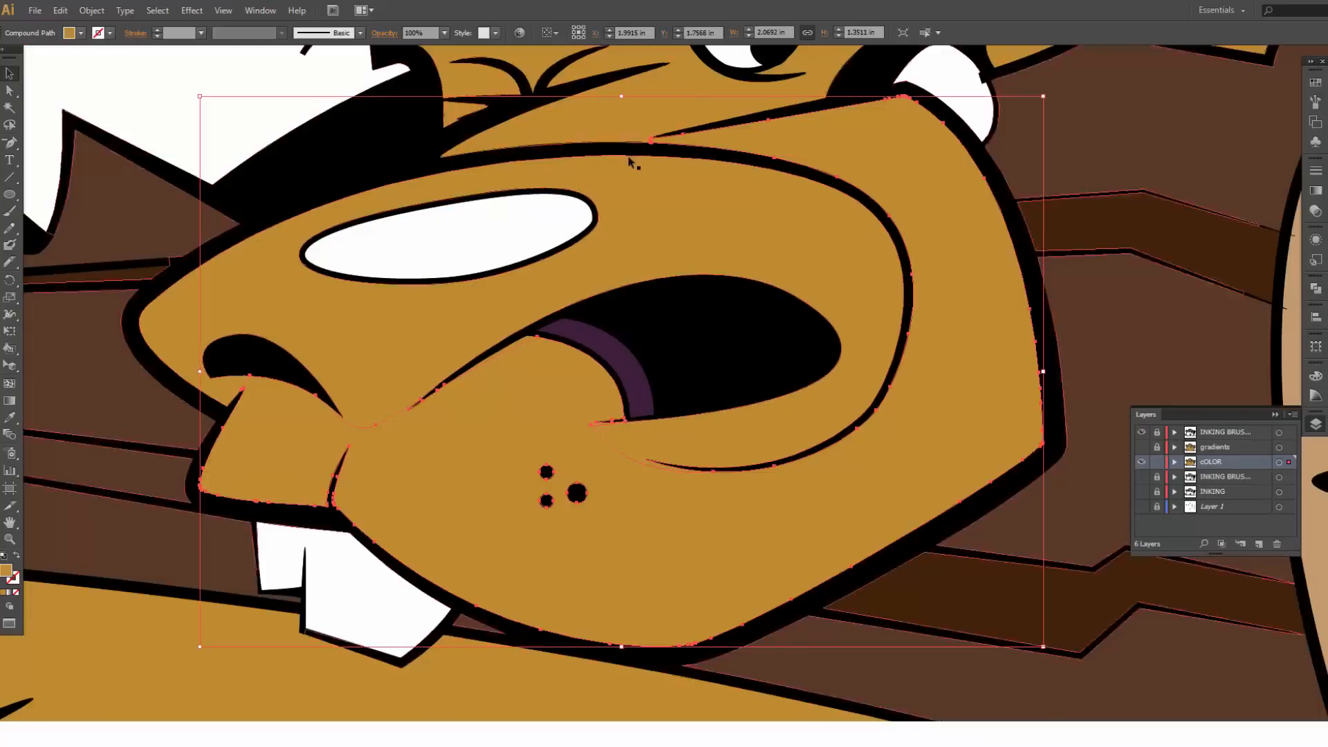
{"action": "scroll", "coordinate": [749, 296], "scroll_direction": "up", "scroll_amount": 3}
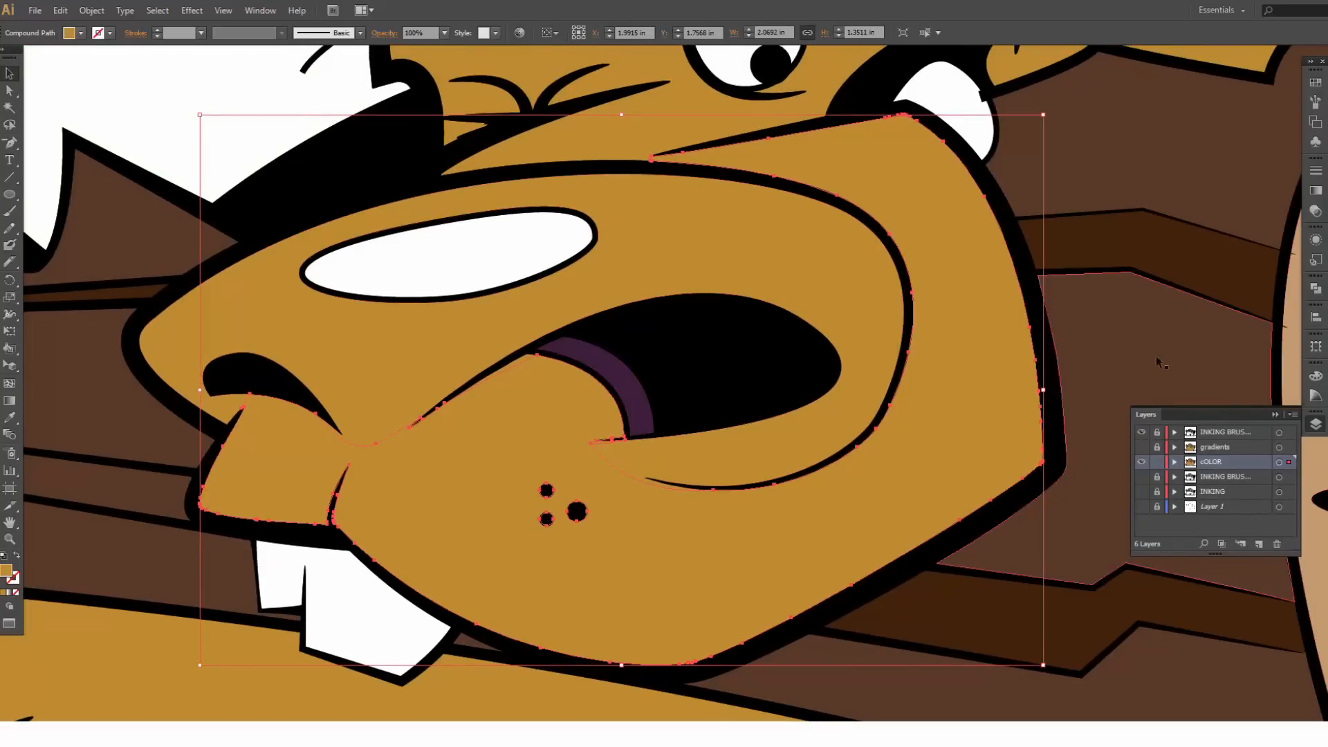
{"action": "double_click", "coordinate": [7, 574]}
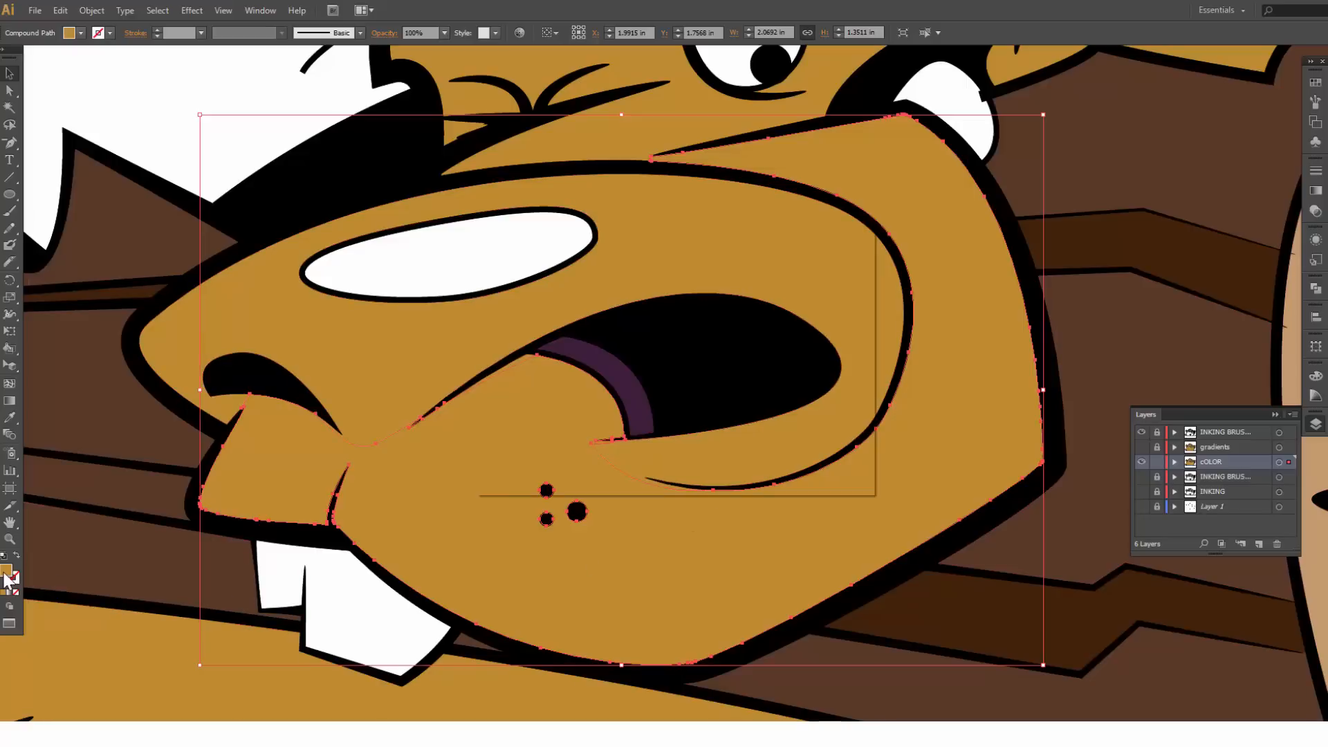
{"action": "left_click_drag", "start_coordinate": [621, 328], "coordinate": [581, 295]}
{"action": "left_click", "coordinate": [809, 291]}
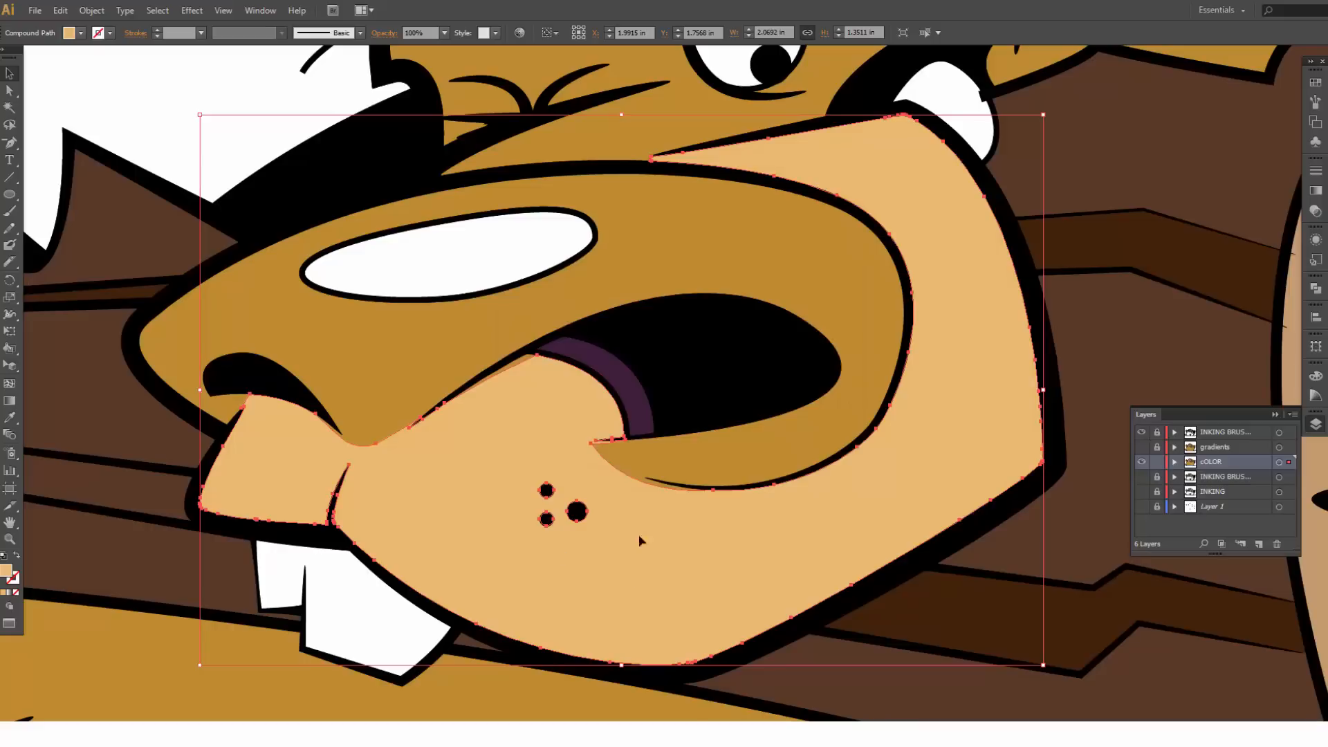
Step: Fill the nose shape with the same dark purple swatch as the strip inside the large nostril
{"action": "left_click", "coordinate": [698, 458]}
{"action": "left_click", "coordinate": [81, 32]}
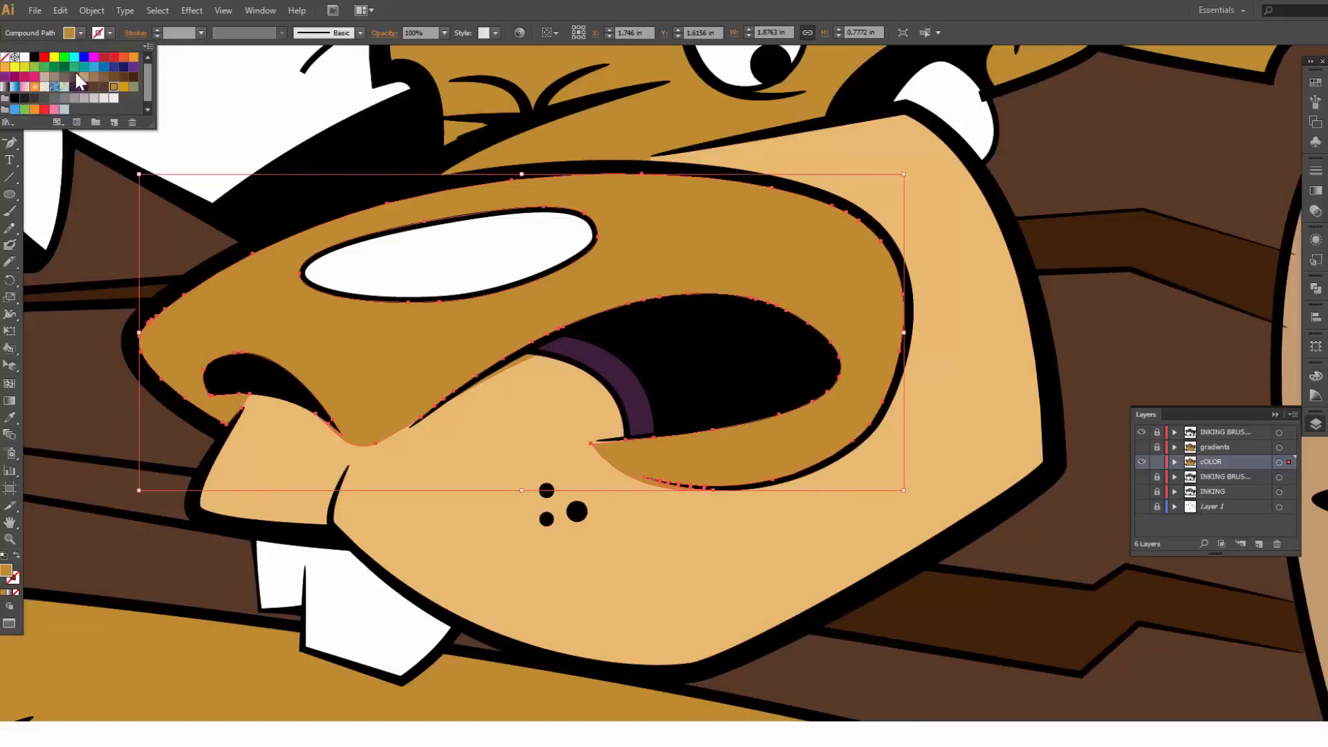
{"action": "left_click", "coordinate": [74, 87]}
{"action": "left_click", "coordinate": [529, 405]}
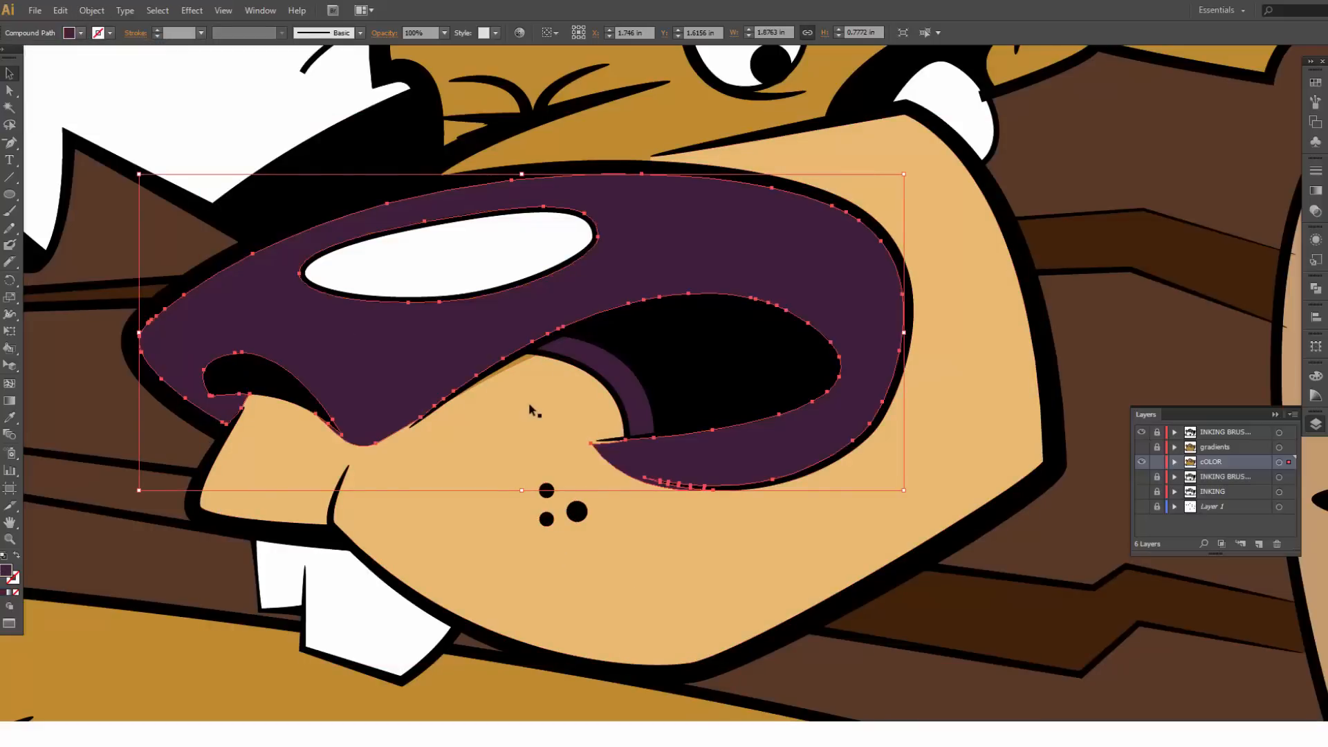
Step: Separate the narrow bark strip from the log's brown shape with a Knife cut from the upper ink line's tip to the paw
{"action": "scroll", "coordinate": [529, 404], "scroll_direction": "up", "scroll_amount": 3}
{"action": "scroll", "coordinate": [530, 408], "scroll_direction": "down", "scroll_amount": 5}
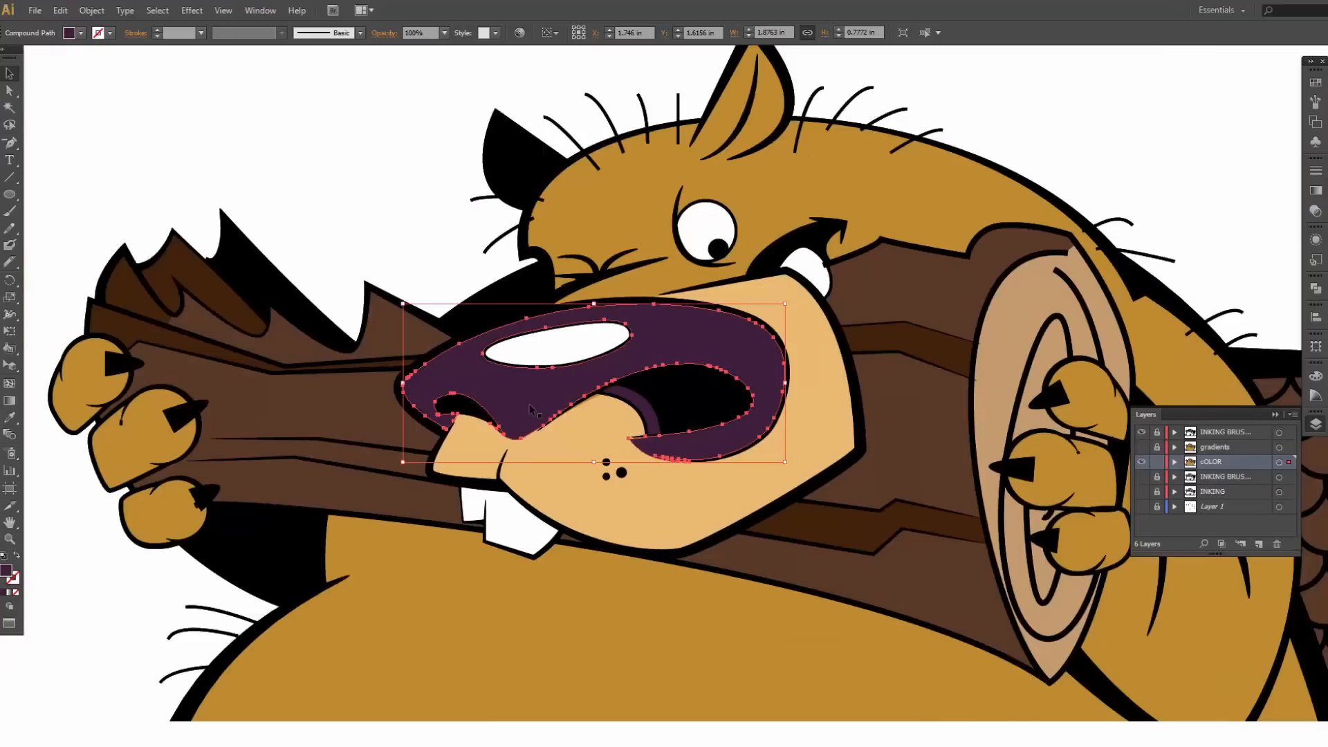
{"action": "left_click", "coordinate": [313, 472]}
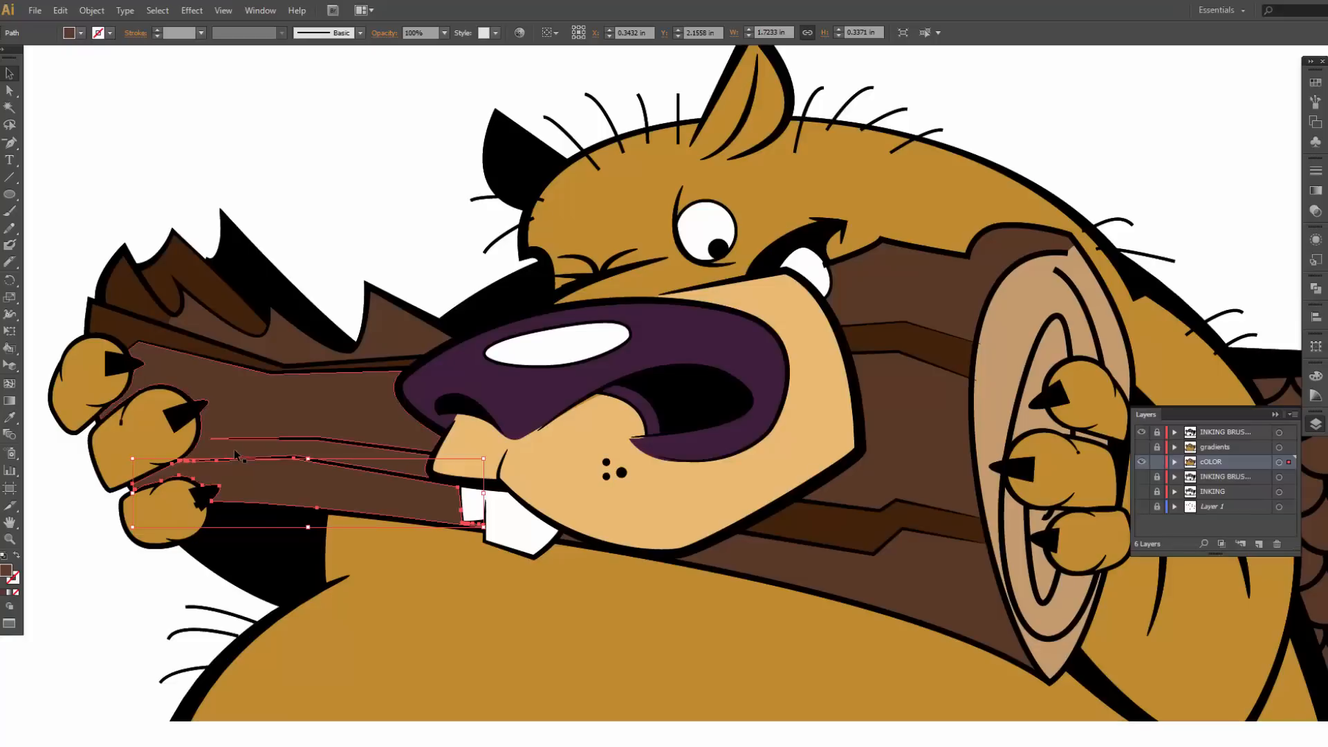
{"action": "key", "text": "z"}
{"action": "left_click_drag", "start_coordinate": [177, 395], "coordinate": [464, 510]}
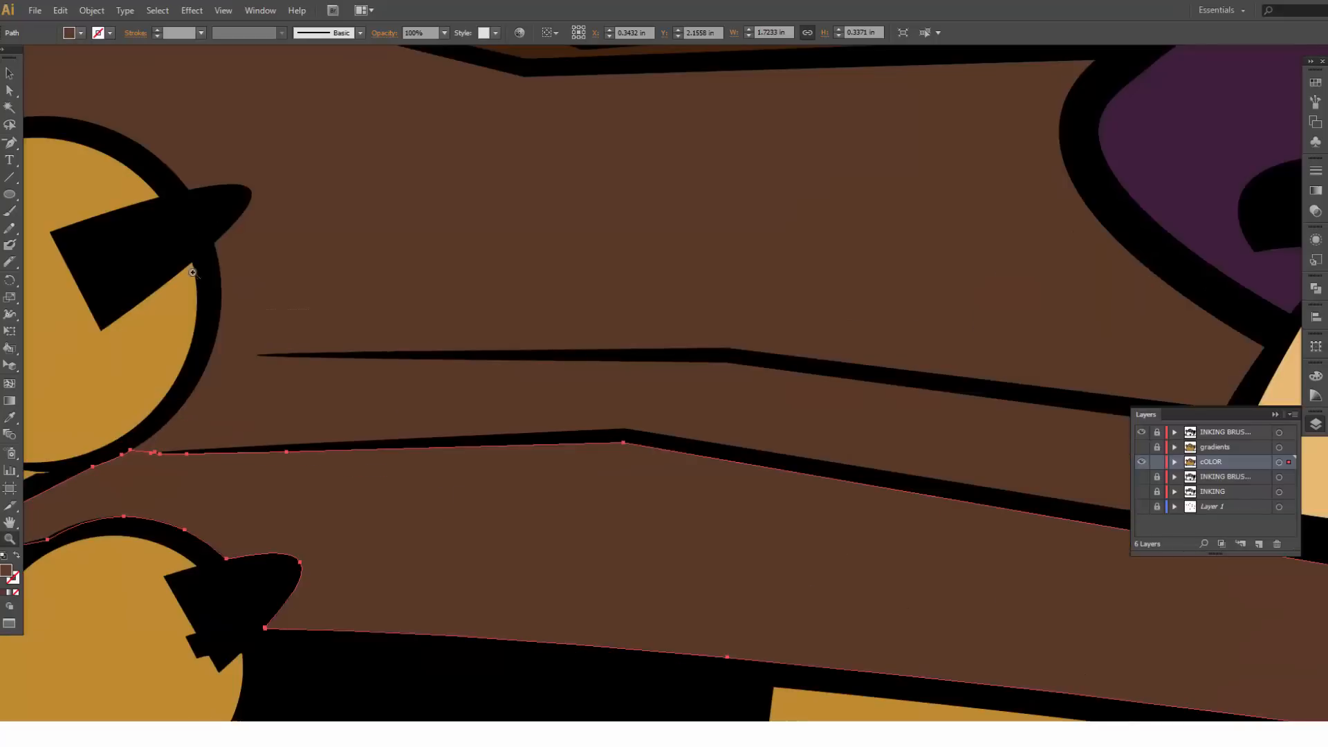
{"action": "key", "text": "v"}
{"action": "left_click", "coordinate": [424, 430]}
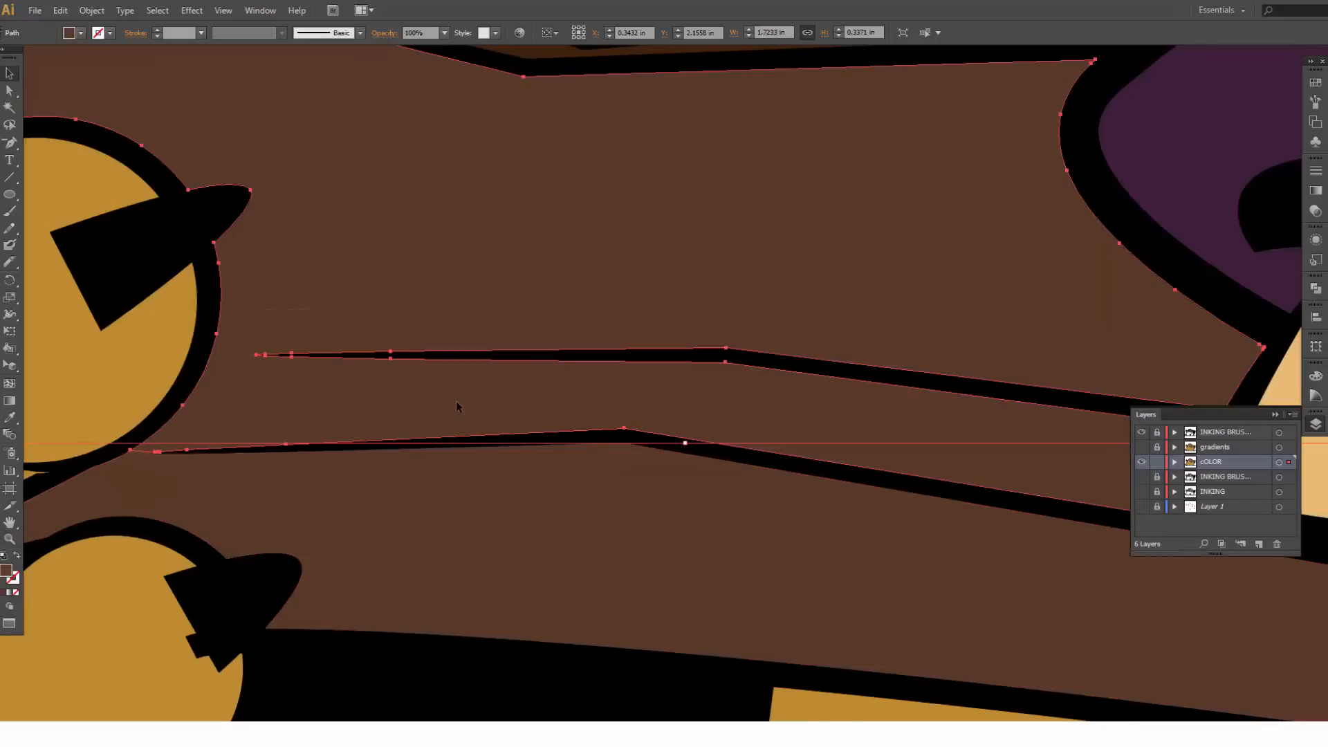
{"action": "left_click", "coordinate": [14, 267]}
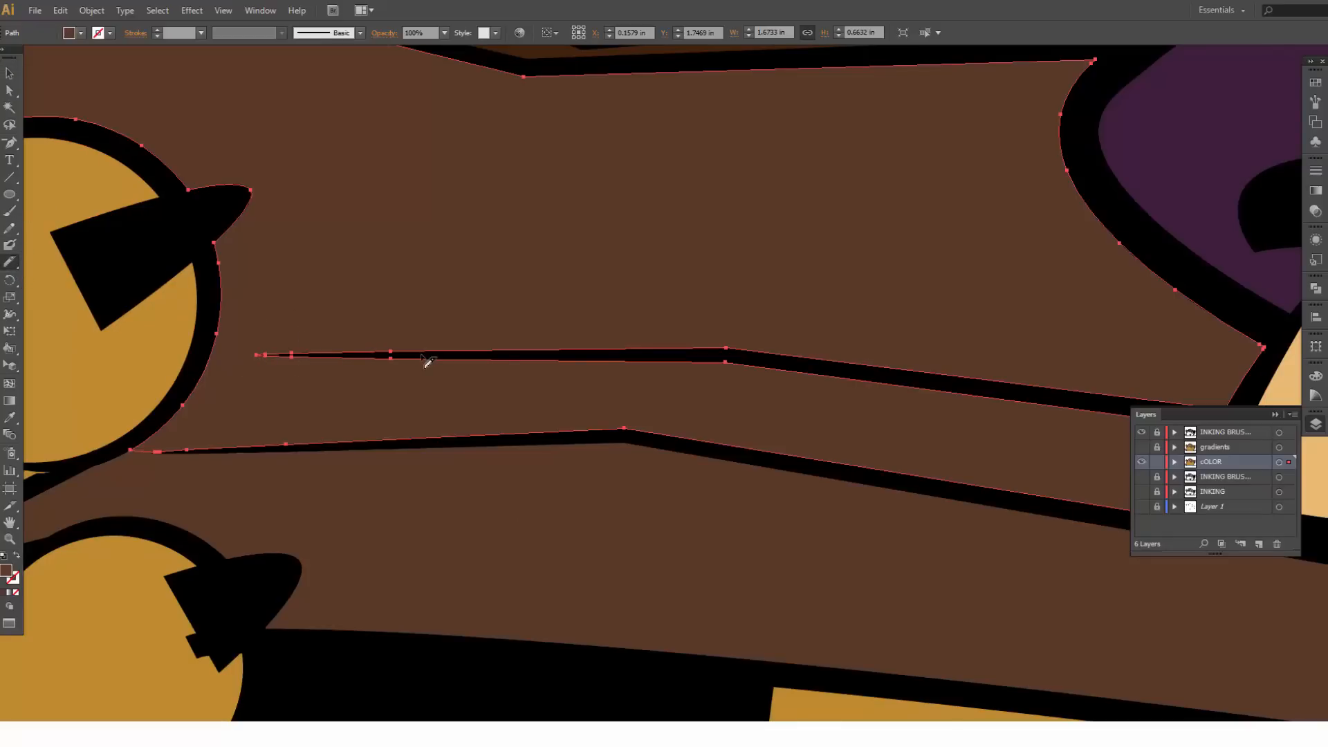
{"action": "left_click_drag", "start_coordinate": [422, 355], "coordinate": [161, 367]}
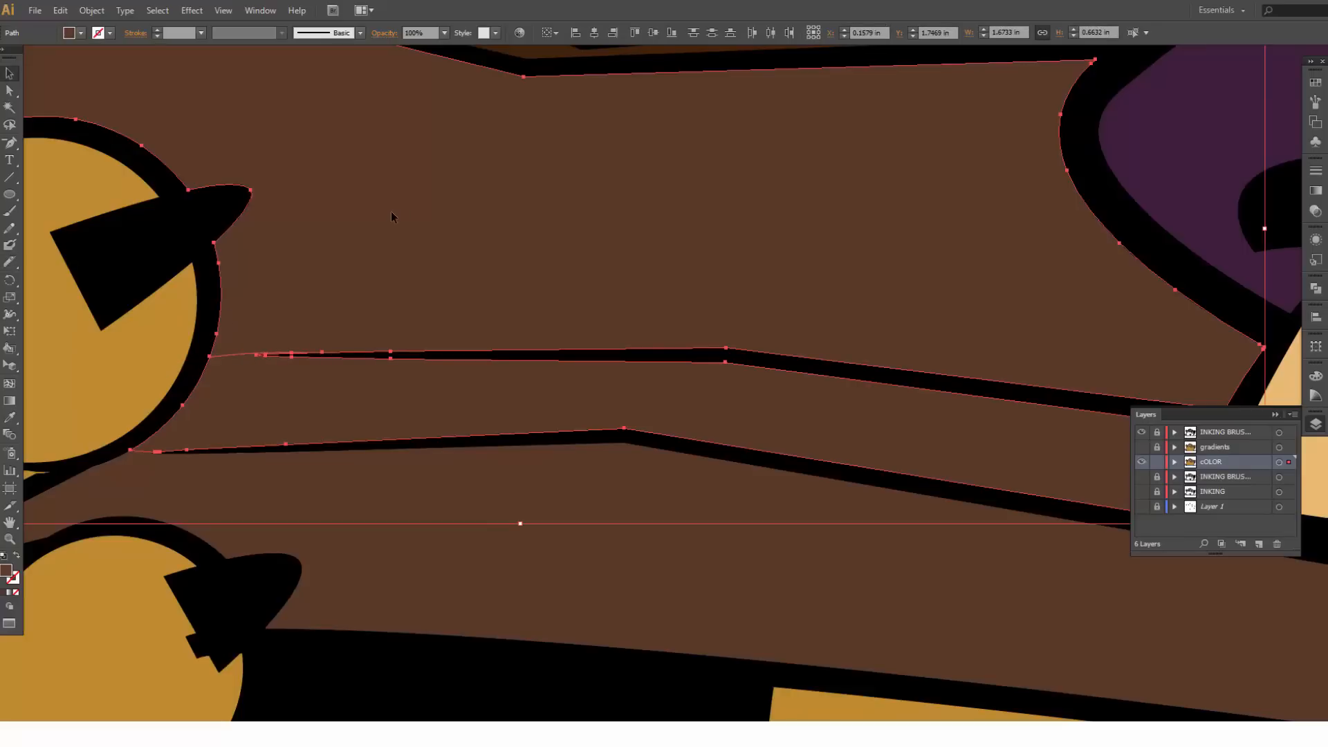
Step: Fill the separated bark strip between the two ink lines with the darkest brown swatch
{"action": "left_click", "coordinate": [429, 525], "text": "ctrl"}
{"action": "left_click", "coordinate": [372, 409], "text": "ctrl"}
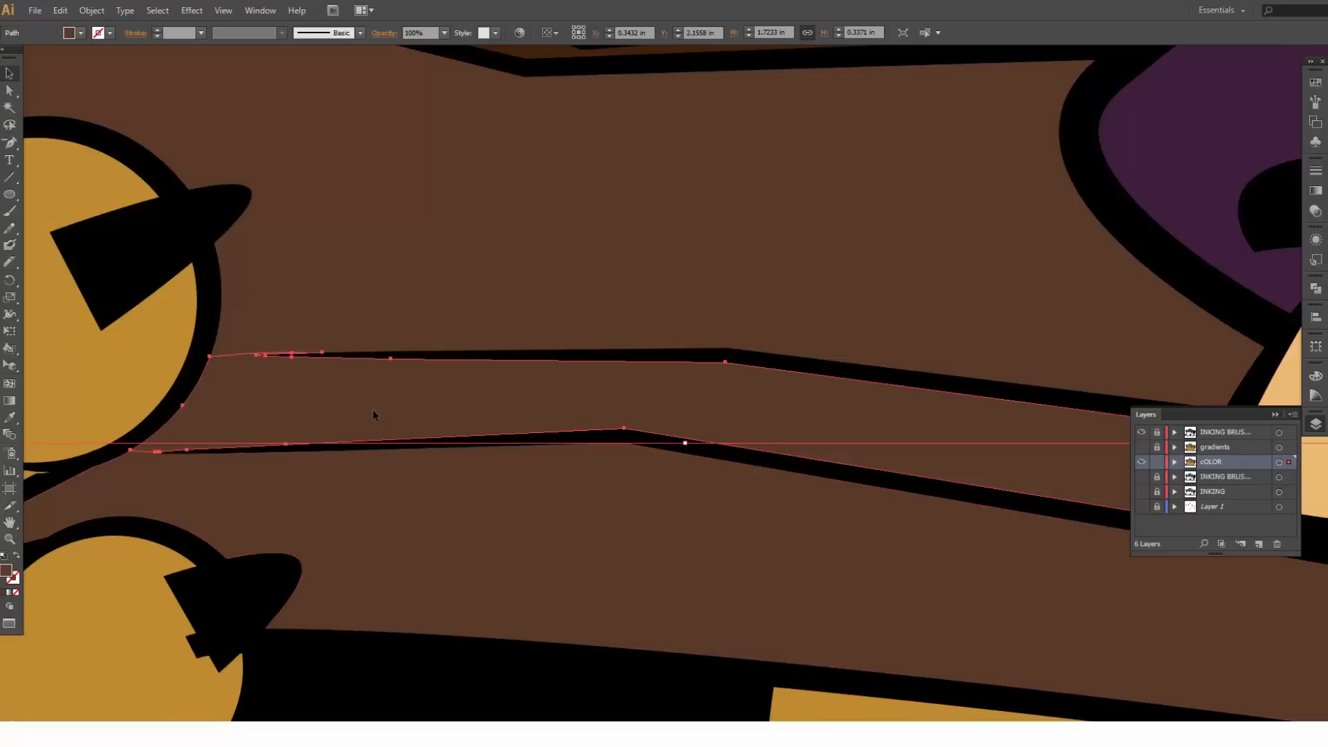
{"action": "left_click", "coordinate": [78, 32]}
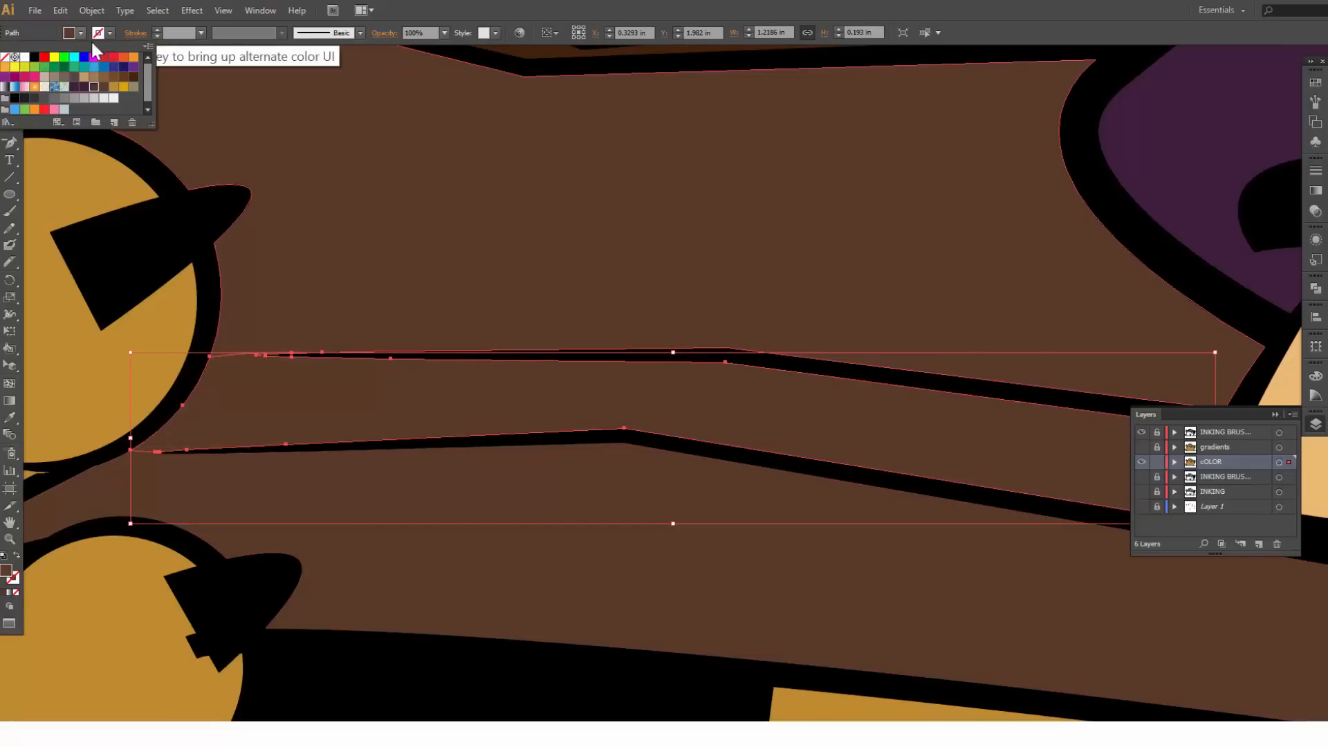
{"action": "left_click", "coordinate": [133, 78]}
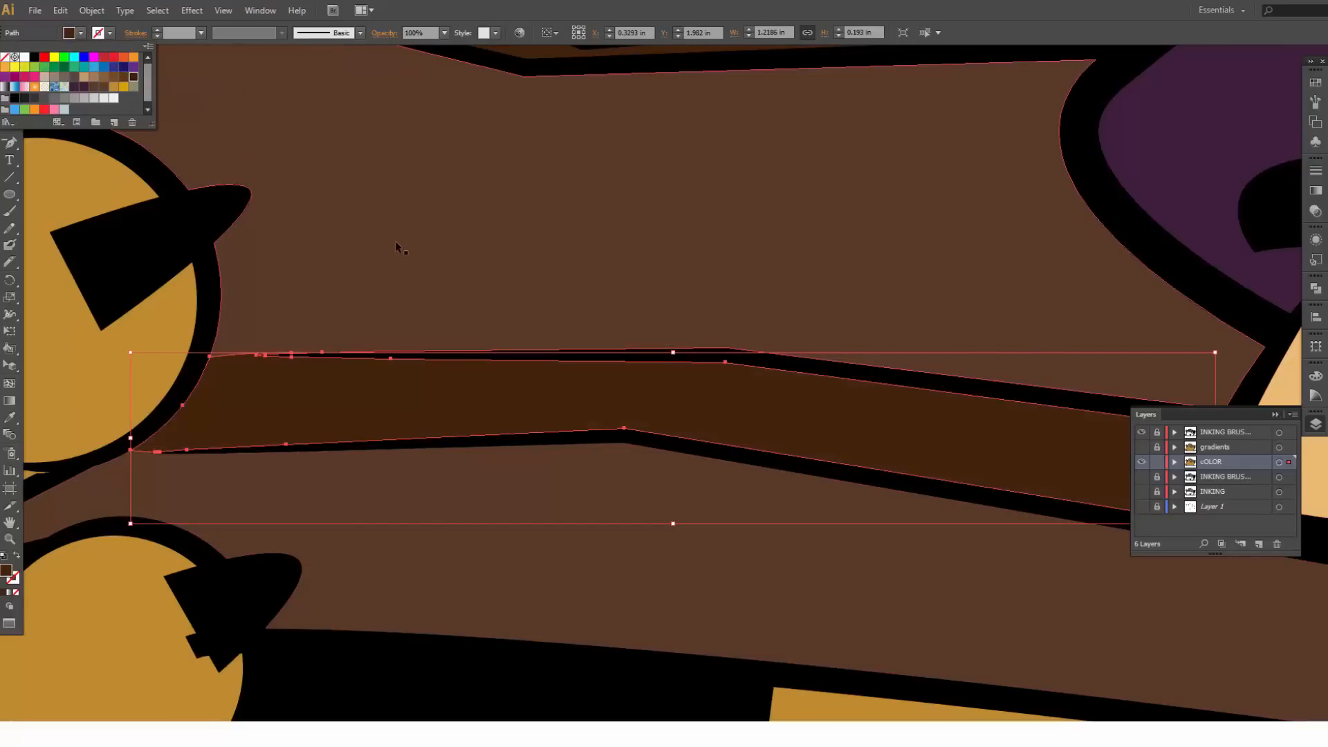
{"action": "key", "text": "Escape"}
Step: Select the orange body shape that includes the upright ear
{"action": "key", "text": "ctrl+minus"}
{"action": "key", "text": "ctrl+minus"}
{"action": "key", "text": "ctrl+minus"}
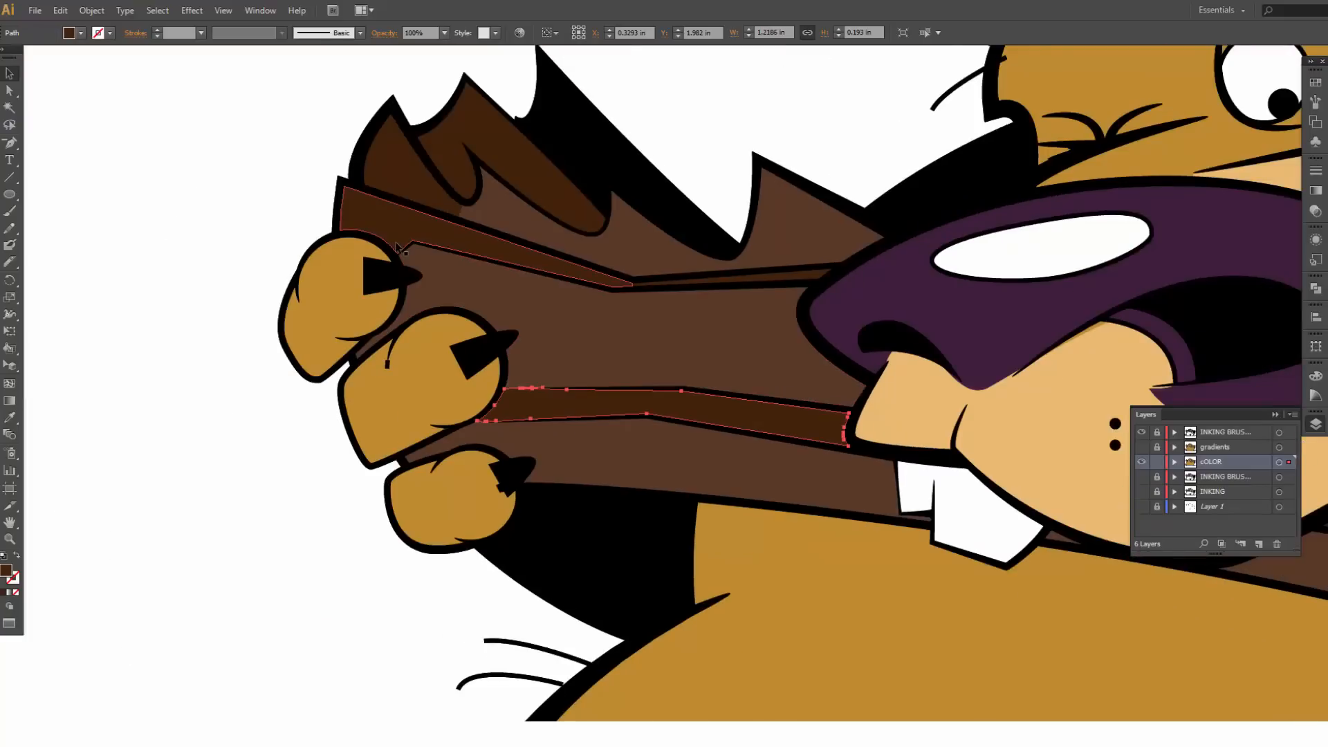
{"action": "key", "text": "ctrl+minus"}
{"action": "left_click_drag", "start_coordinate": [504, 293], "coordinate": [228, 293]}
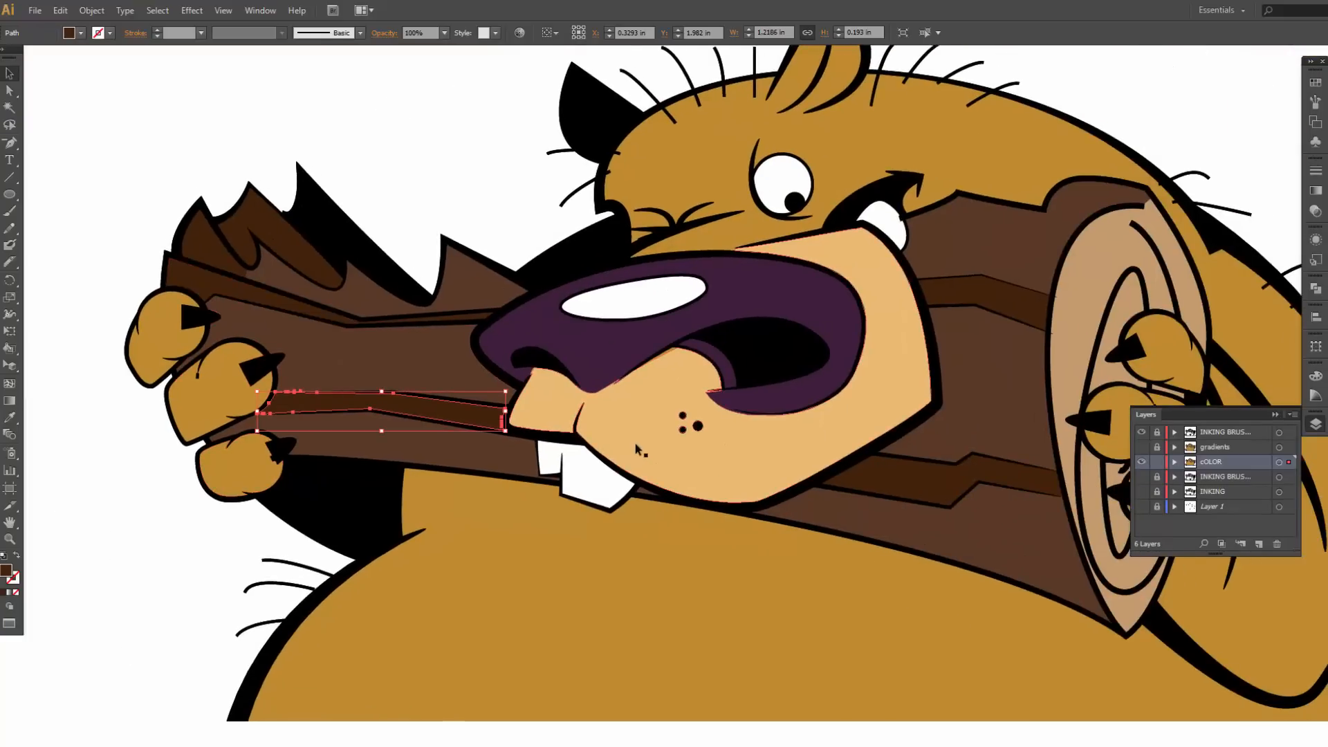
{"action": "left_click_drag", "start_coordinate": [940, 417], "coordinate": [757, 398]}
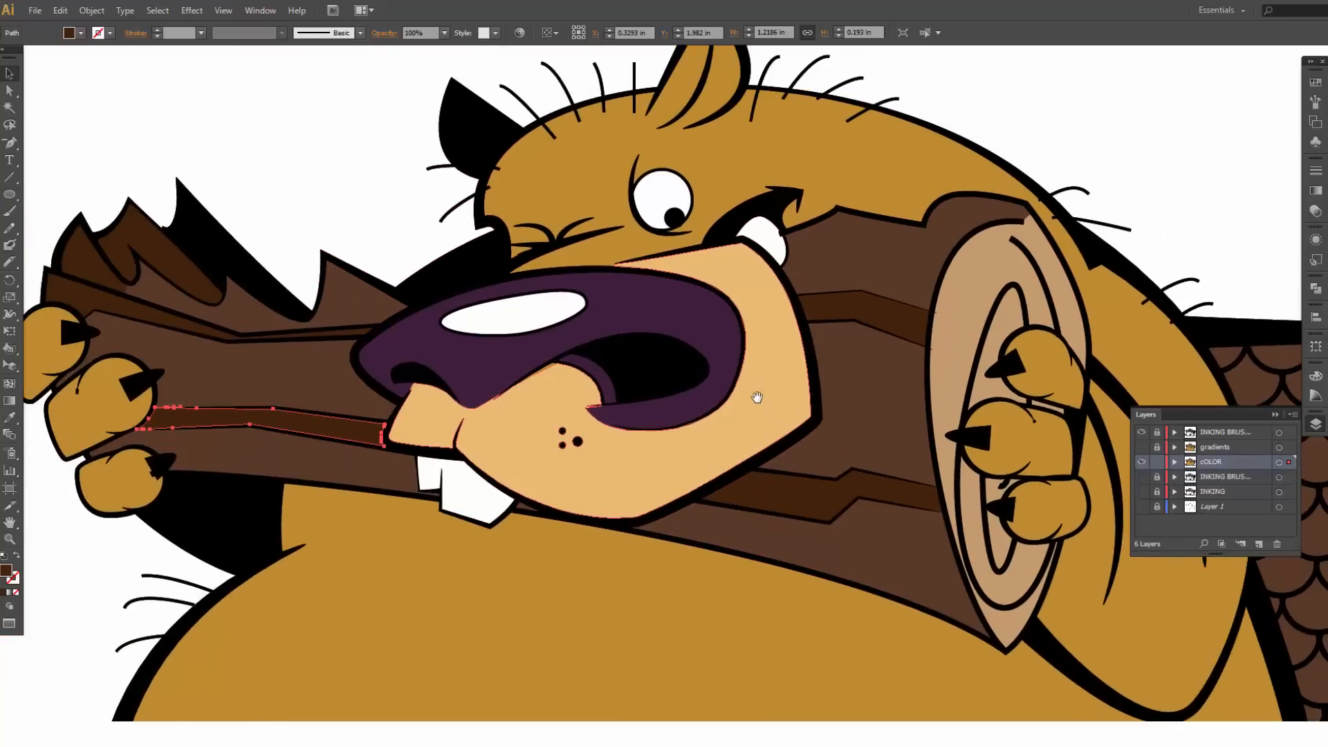
{"action": "key", "text": "ctrl+minus"}
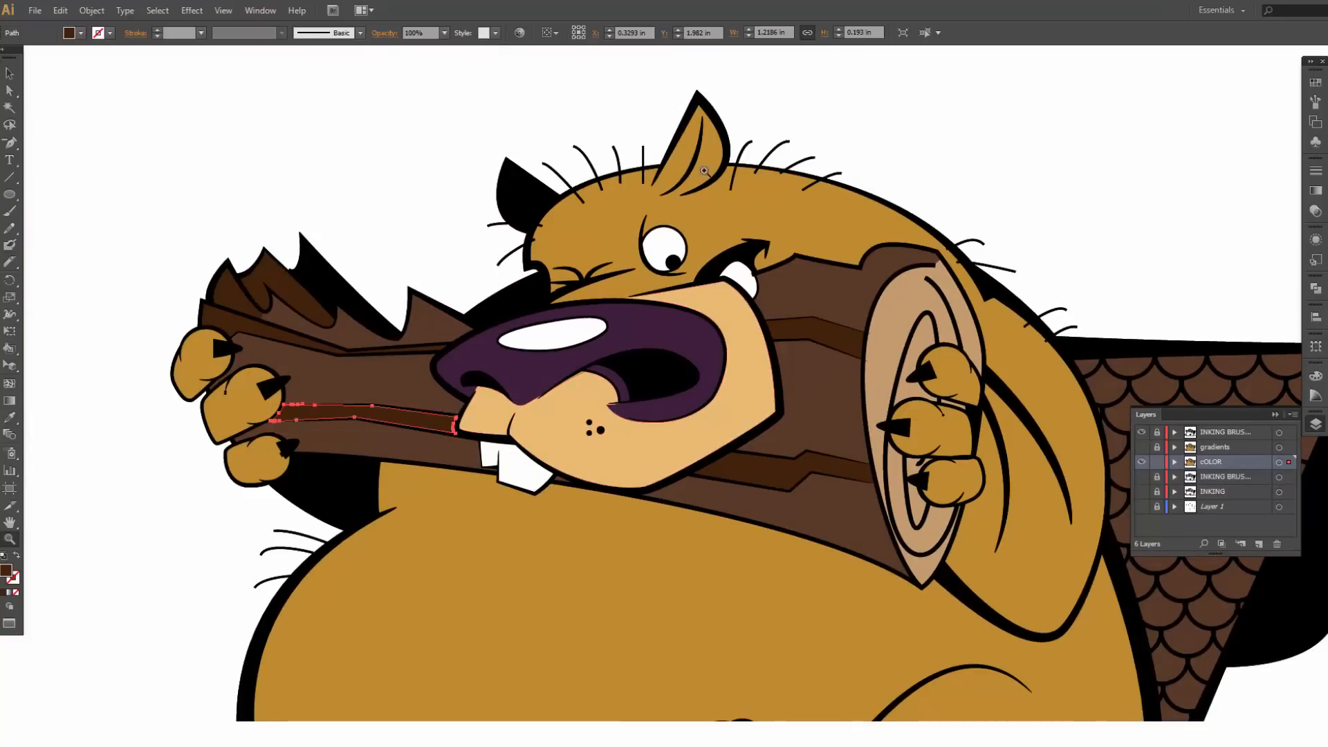
{"action": "left_click", "coordinate": [704, 171]}
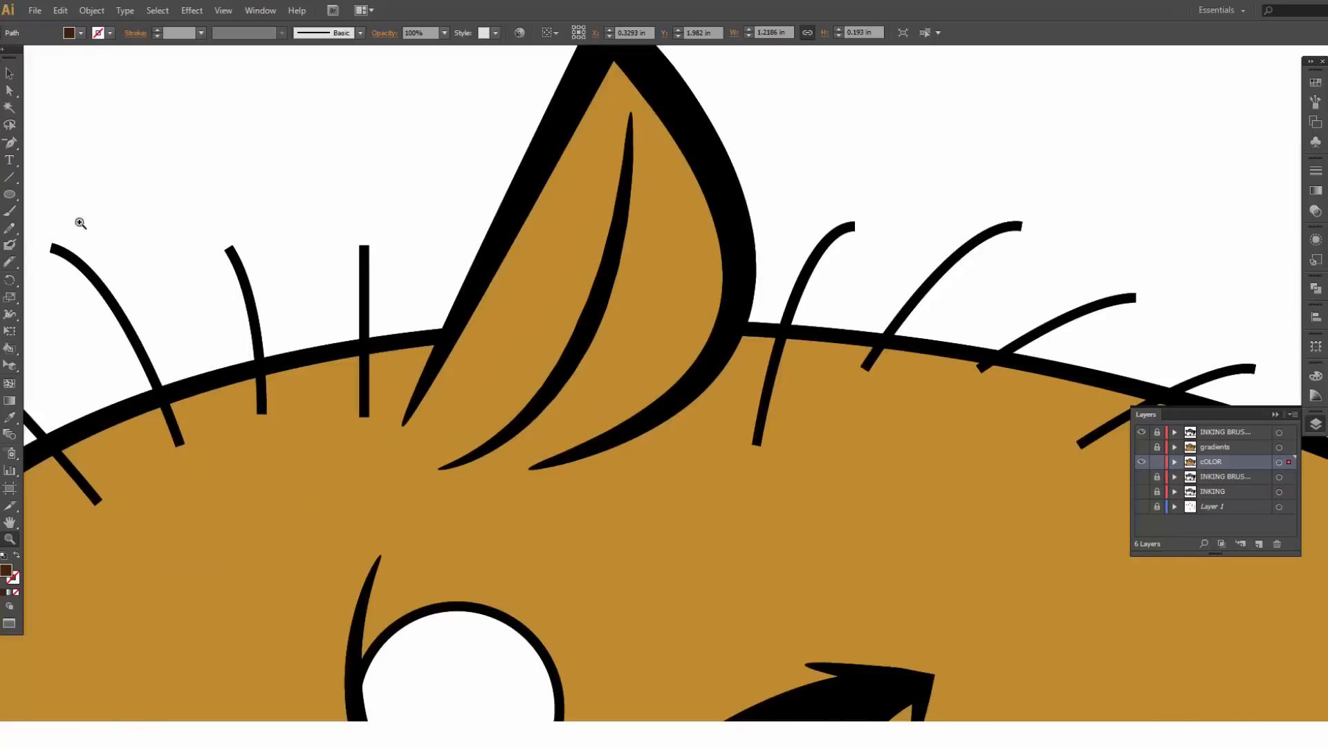
{"action": "key", "text": "v"}
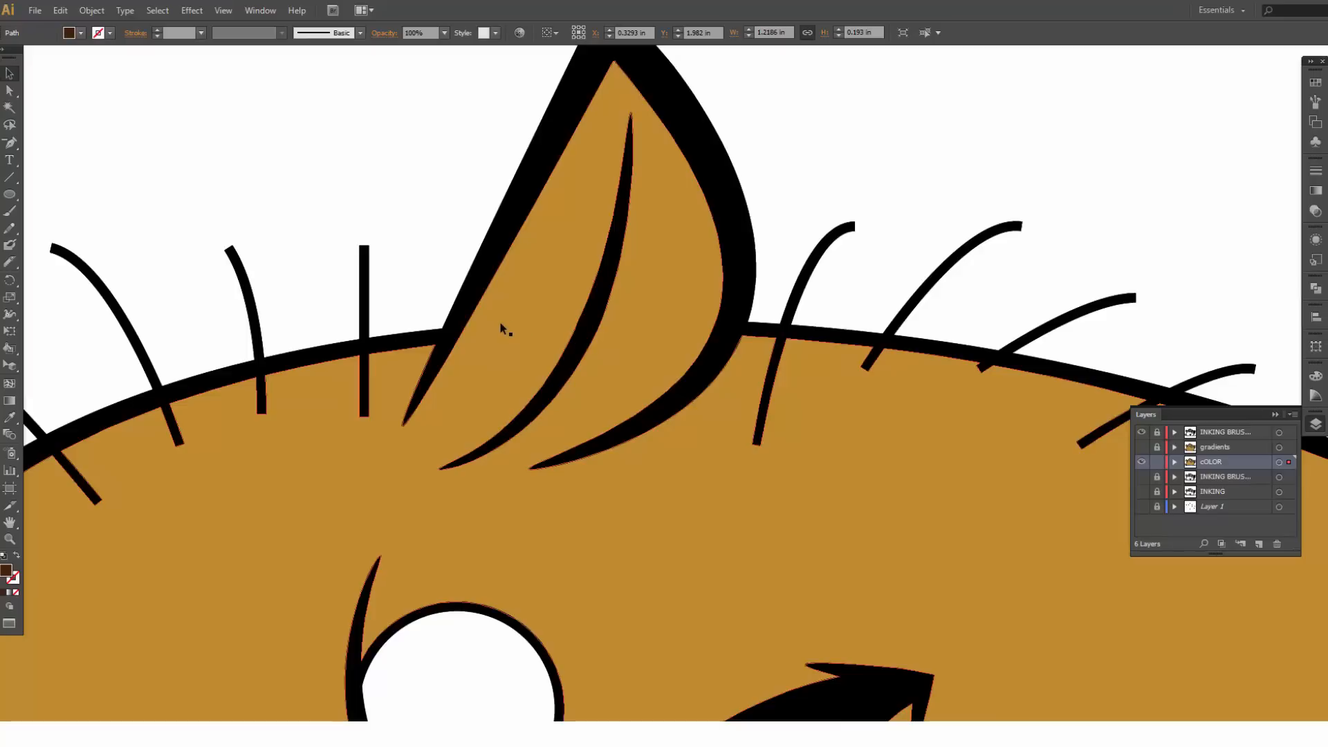
{"action": "left_click", "coordinate": [501, 323]}
Step: Try to cut a narrow crescent along the ear's inner ink line with the Knife
{"action": "left_click", "coordinate": [10, 264]}
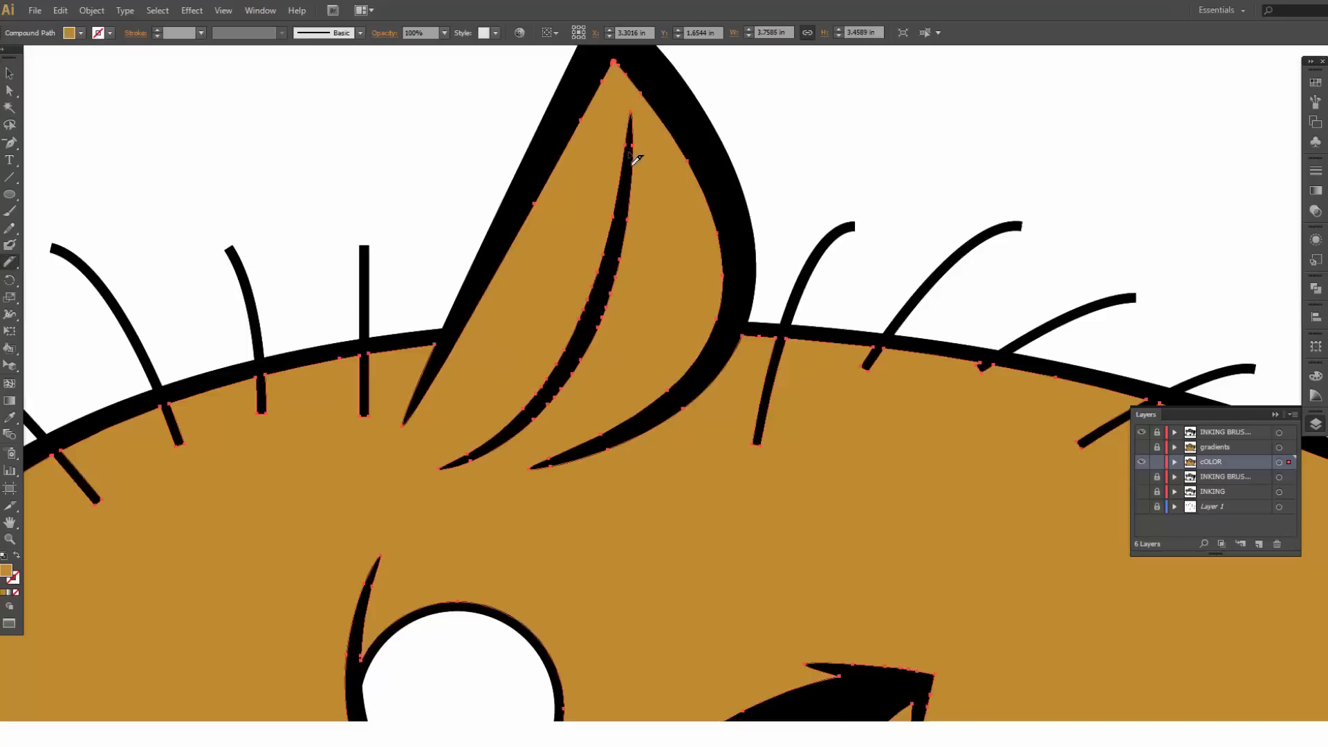
{"action": "mouse_move", "coordinate": [631, 158]}
{"action": "left_mouse_down"}
{"action": "mouse_move", "coordinate": [650, 293]}
{"action": "mouse_move", "coordinate": [602, 400]}
{"action": "left_mouse_up"}
{"action": "left_click_drag", "start_coordinate": [539, 433], "coordinate": [495, 452]}
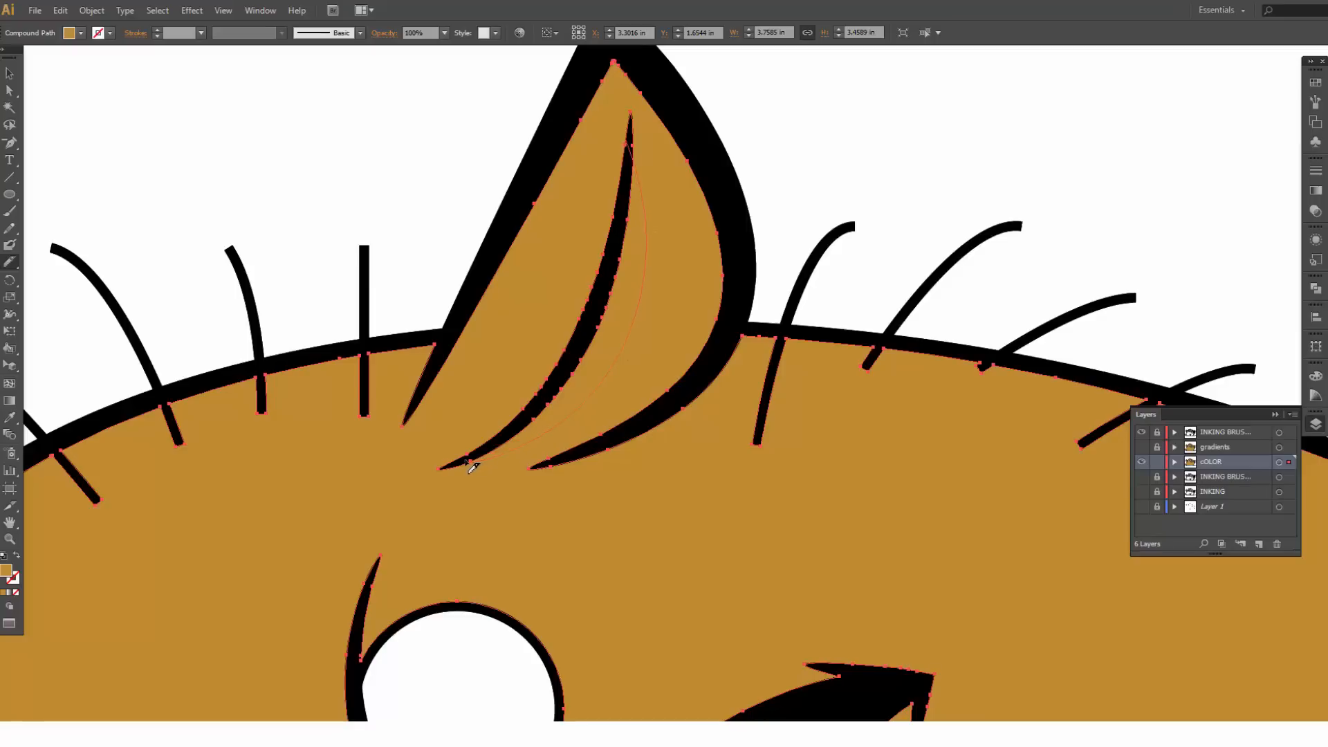
{"action": "left_click", "coordinate": [966, 127]}
{"action": "left_click", "coordinate": [618, 320]}
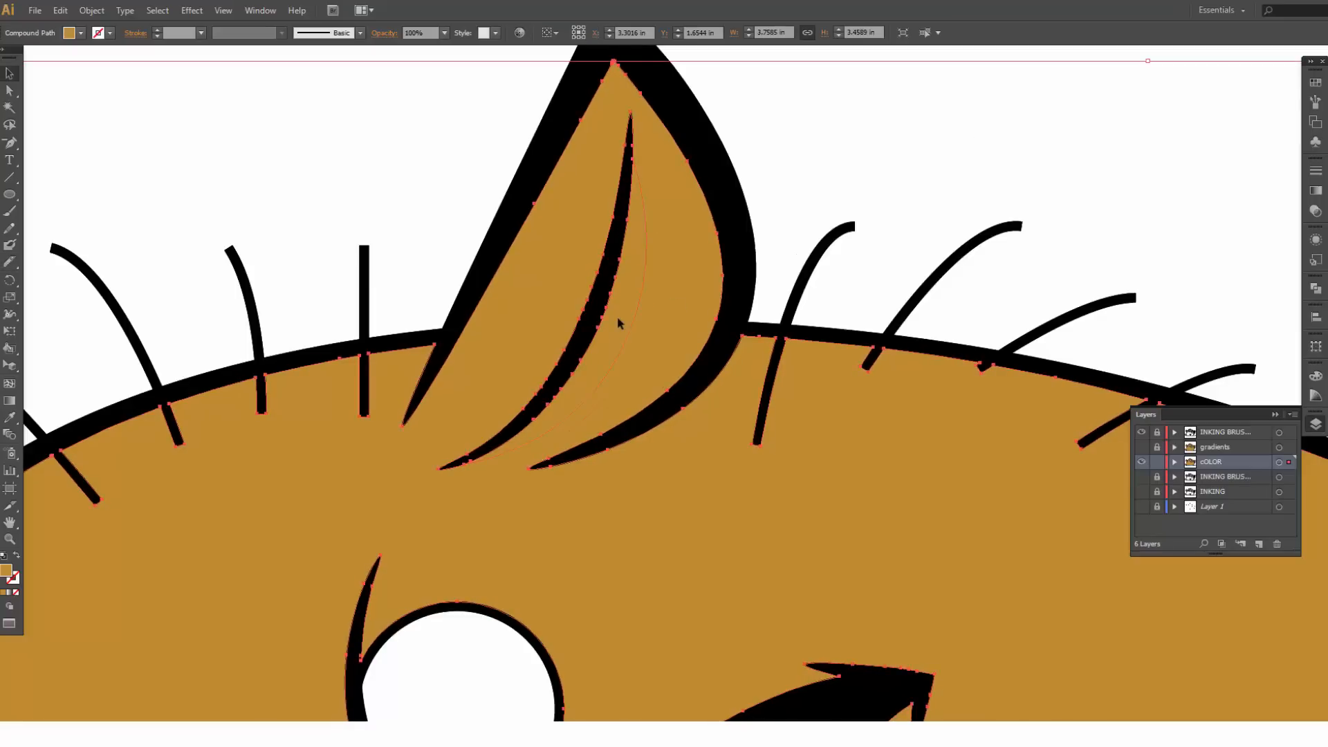
{"action": "left_click", "coordinate": [762, 136]}
{"action": "left_click", "coordinate": [639, 209]}
{"action": "left_click", "coordinate": [423, 106]}
Step: Cut a wider crescent out of the upright ear with the Knife, curving from the inner ink line's lower end to near its tip
{"action": "left_click", "coordinate": [666, 316]}
{"action": "left_click", "coordinate": [9, 262]}
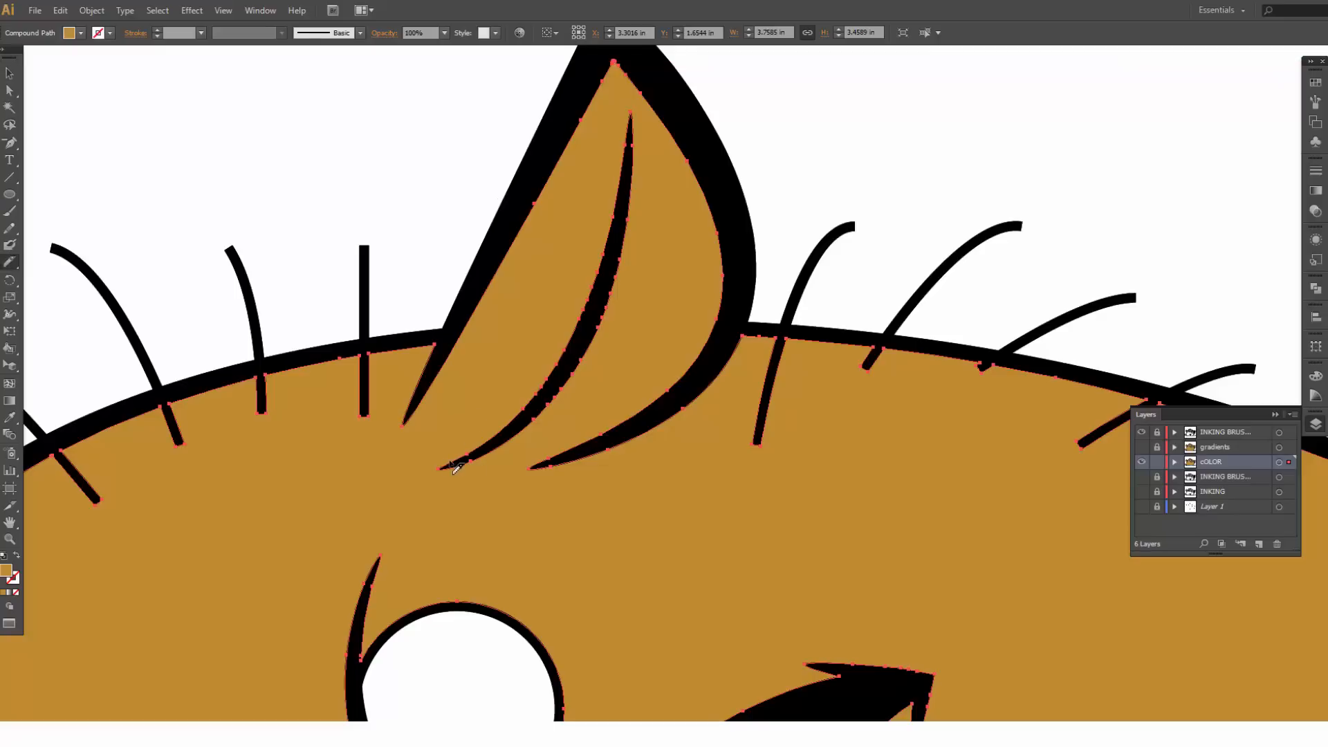
{"action": "mouse_move", "coordinate": [457, 470]}
{"action": "left_mouse_down"}
{"action": "mouse_move", "coordinate": [530, 446]}
{"action": "mouse_move", "coordinate": [599, 412]}
{"action": "left_mouse_up"}
{"action": "left_click_drag", "start_coordinate": [645, 343], "coordinate": [657, 265]}
{"action": "left_click_drag", "start_coordinate": [630, 166], "coordinate": [630, 165]}
{"action": "key", "text": "v"}
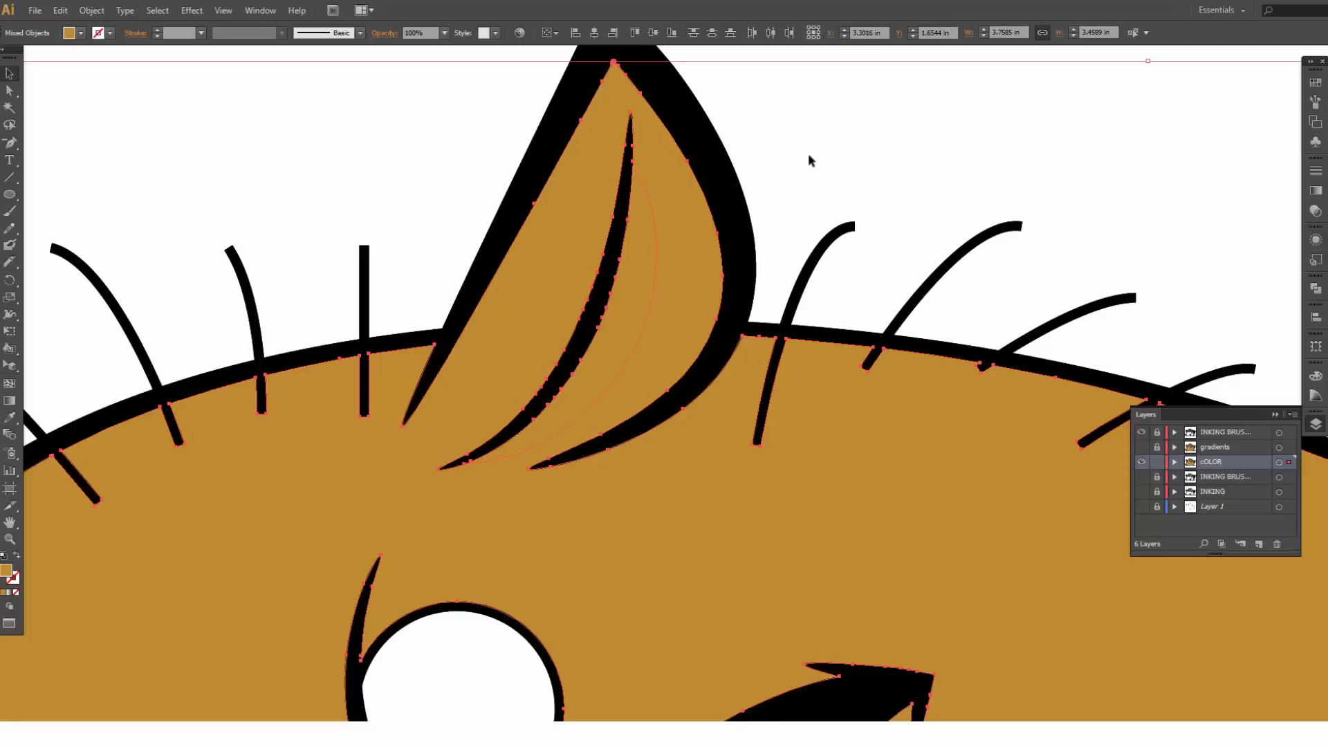
Step: Fill the crescent inside the upright ear with the same medium brown swatch as the log
{"action": "left_click", "coordinate": [767, 183]}
{"action": "left_click", "coordinate": [635, 255]}
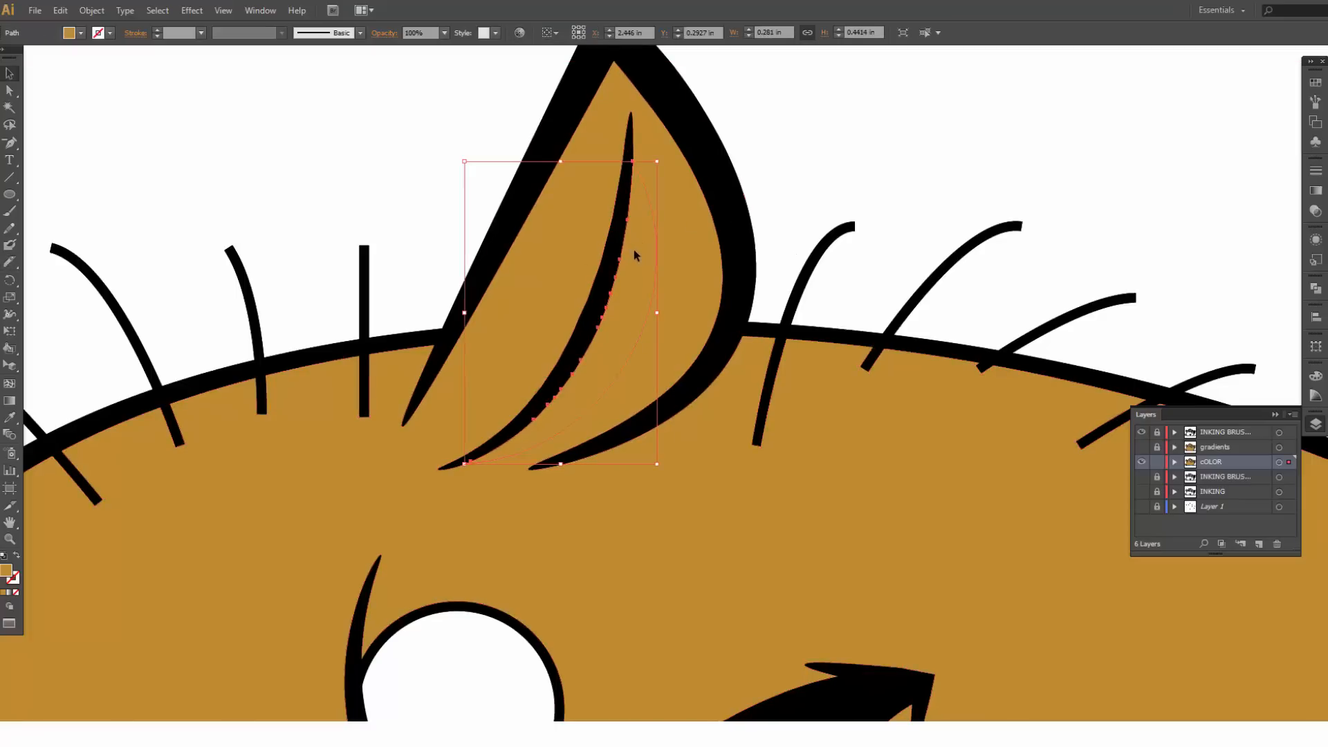
{"action": "left_click", "coordinate": [80, 33]}
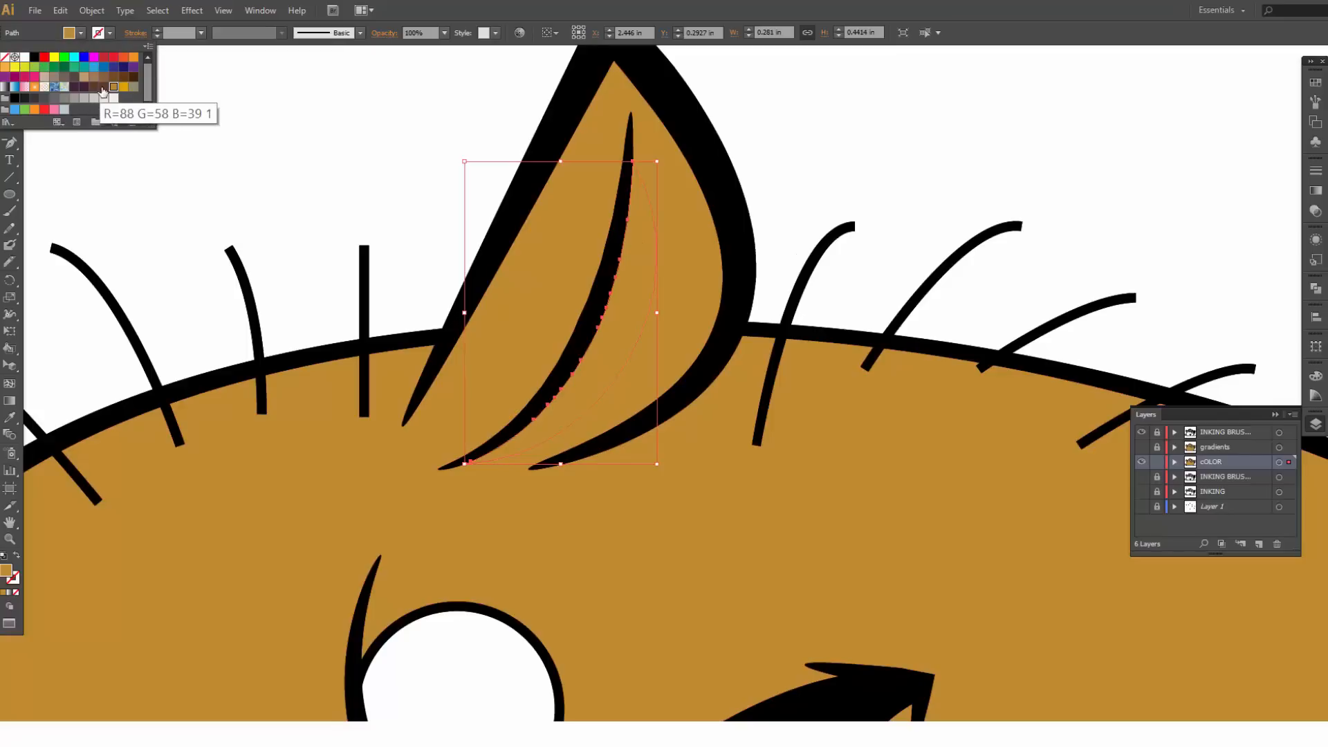
{"action": "left_click", "coordinate": [94, 87]}
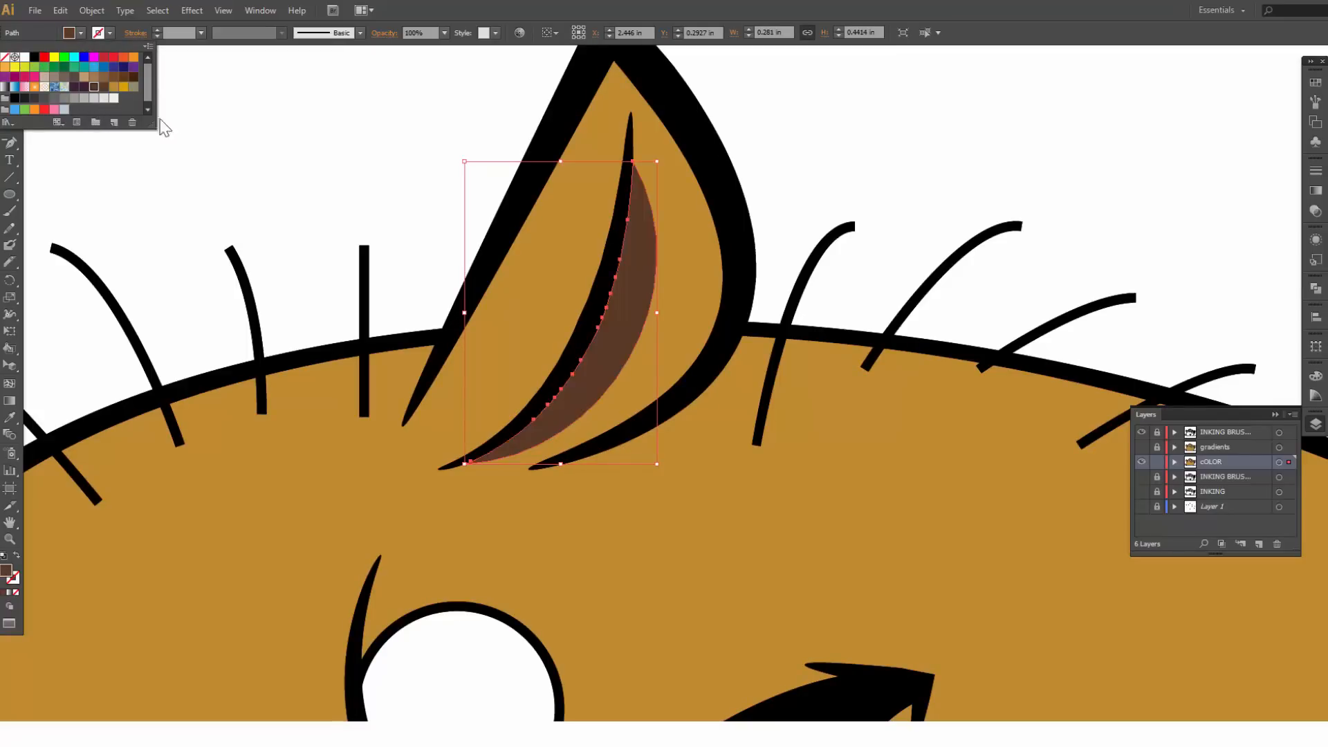
{"action": "left_click", "coordinate": [302, 157]}
Step: Examine the recoloured ear, nose, muzzle and log across the whole beaver illustration
{"action": "key", "text": "ctrl+minus"}
{"action": "key", "text": "ctrl+minus"}
{"action": "key", "text": "ctrl+minus"}
{"action": "key", "text": "ctrl+minus"}
{"action": "key", "text": "ctrl+minus"}
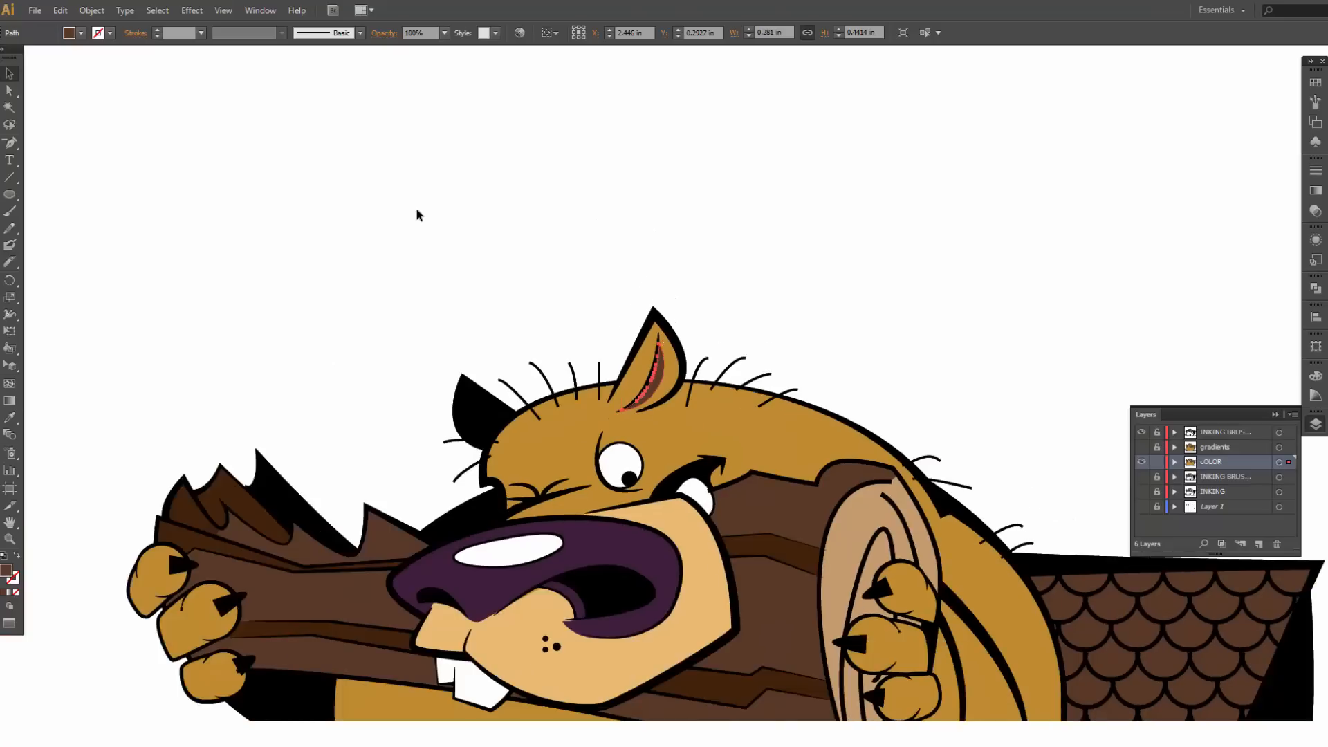
{"action": "left_click_drag", "start_coordinate": [567, 385], "coordinate": [468, 124]}
{"action": "scroll", "coordinate": [423, 390], "scroll_direction": "up", "scroll_amount": 1}
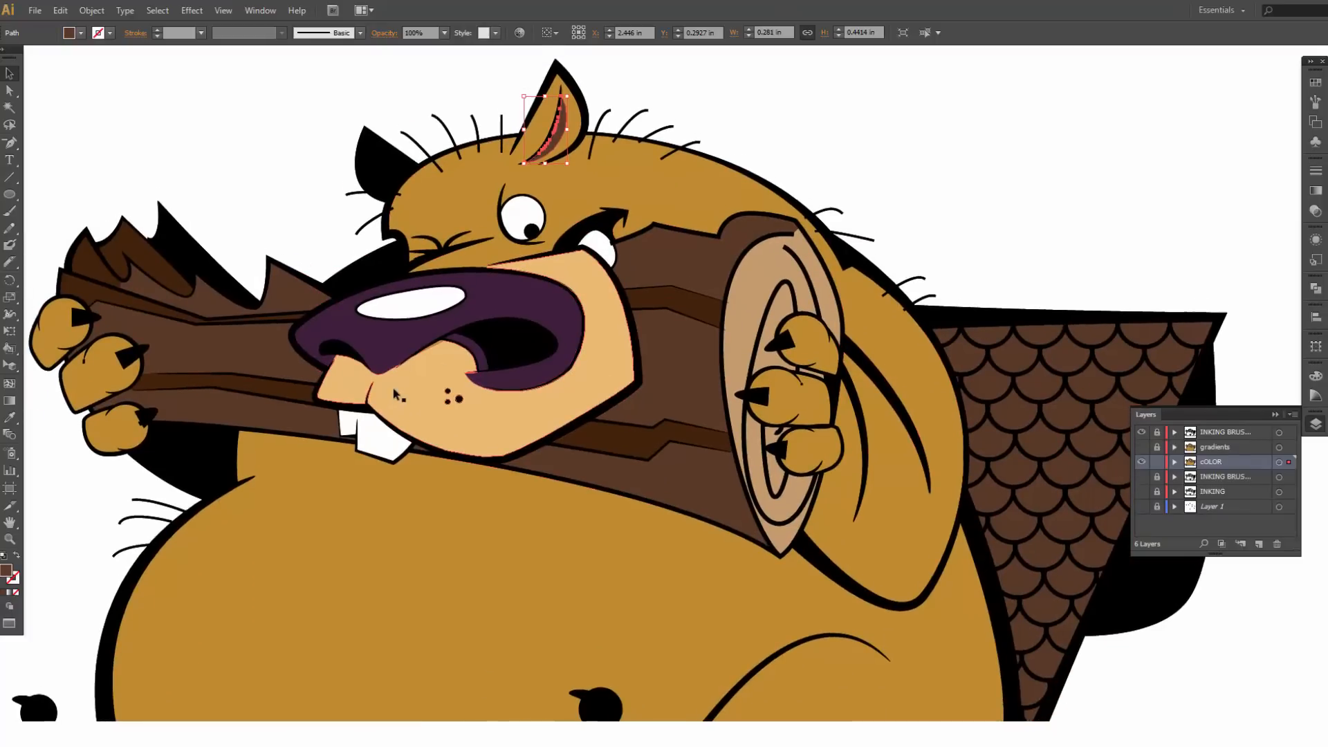
{"action": "scroll", "coordinate": [423, 390], "scroll_direction": "down", "scroll_amount": 2}
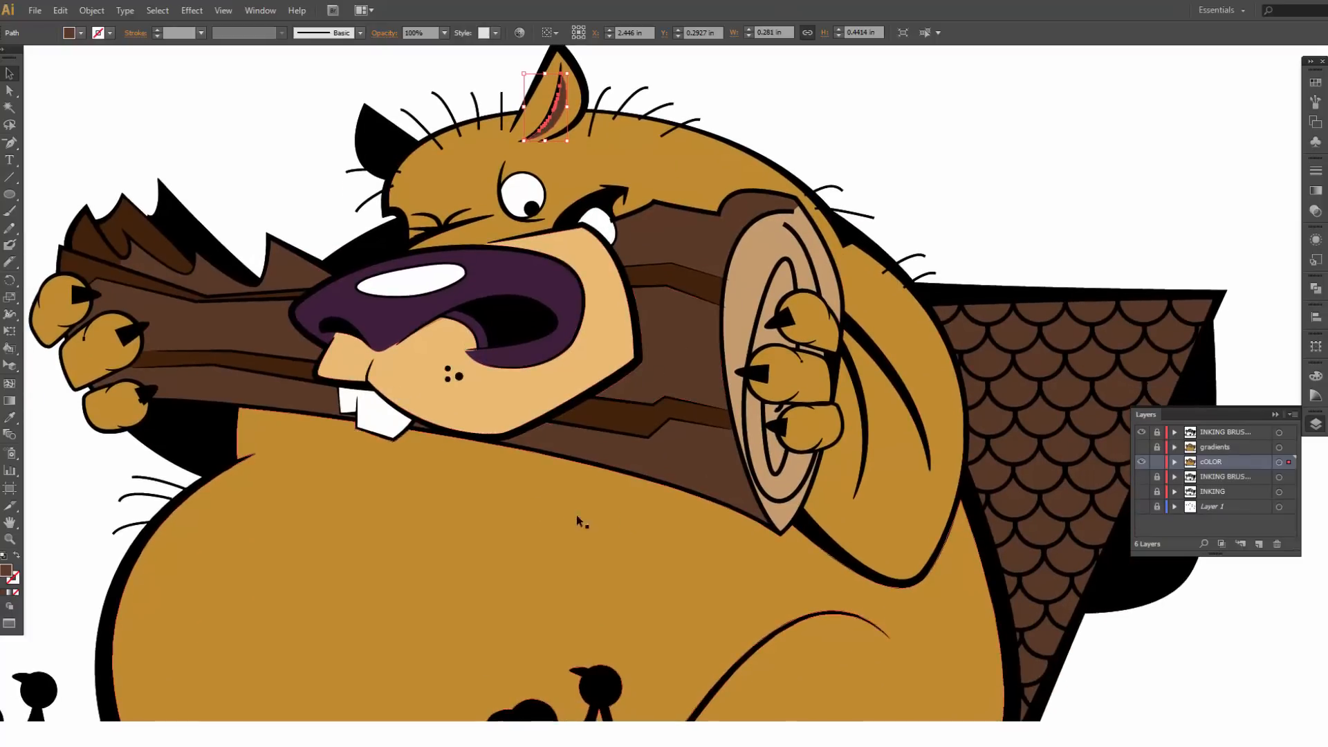
Step: Cut a shadow strip about 3.8 by 1.2 in from the belly's upper edge beneath the log with the Knife, and select it
{"action": "left_click_drag", "start_coordinate": [581, 522], "coordinate": [631, 483]}
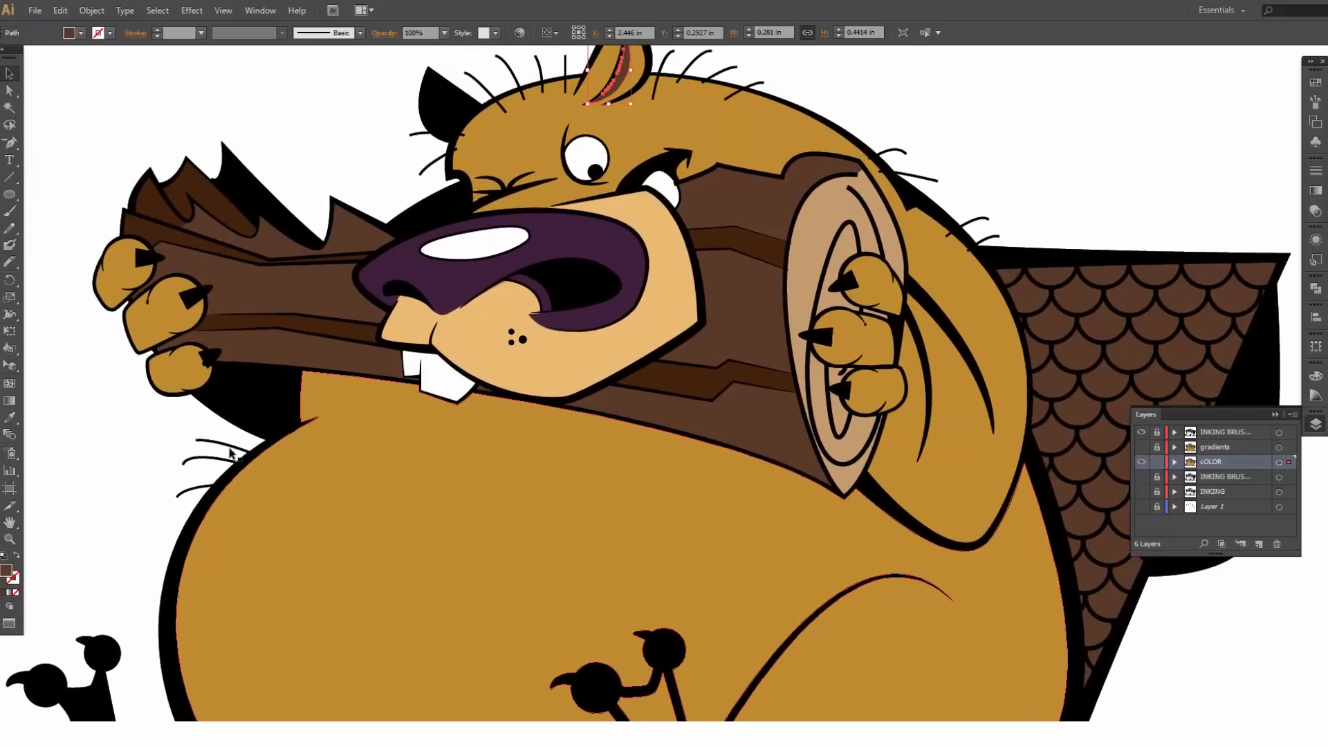
{"action": "left_click", "coordinate": [112, 448]}
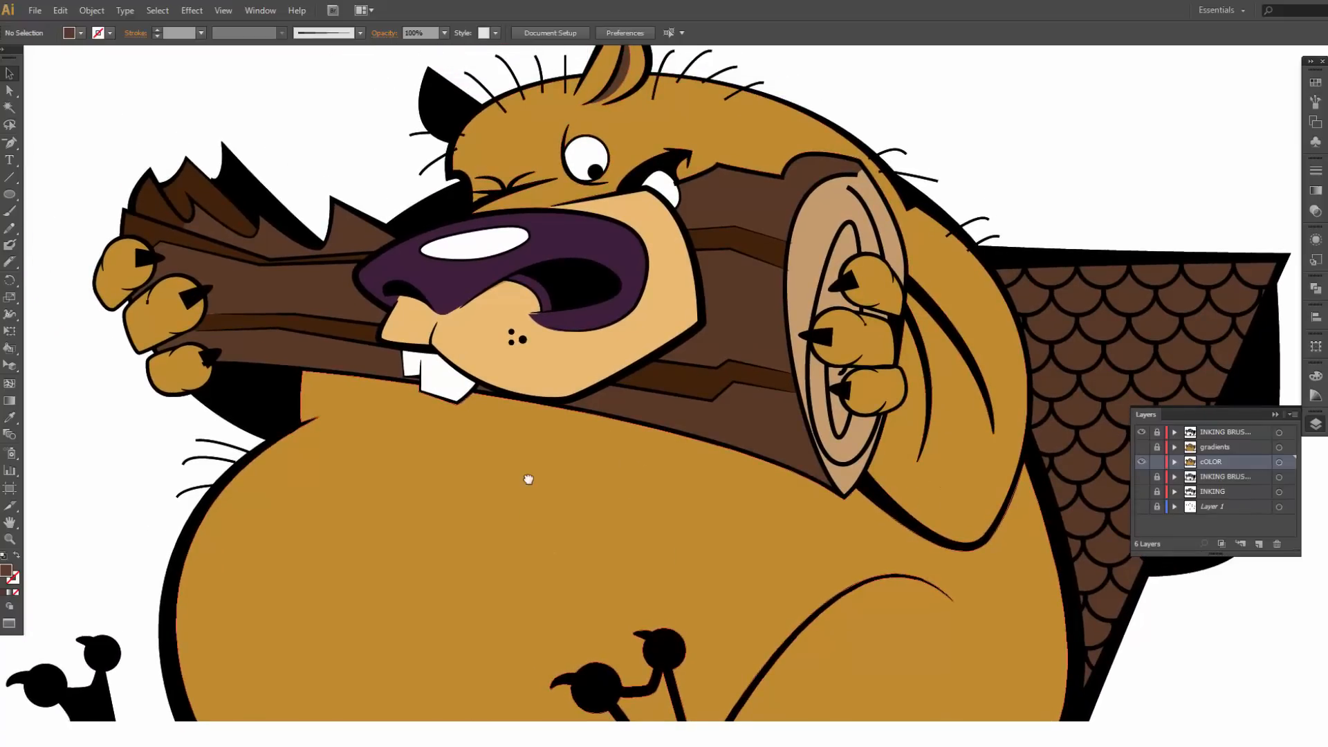
{"action": "left_click_drag", "start_coordinate": [528, 480], "coordinate": [522, 374]}
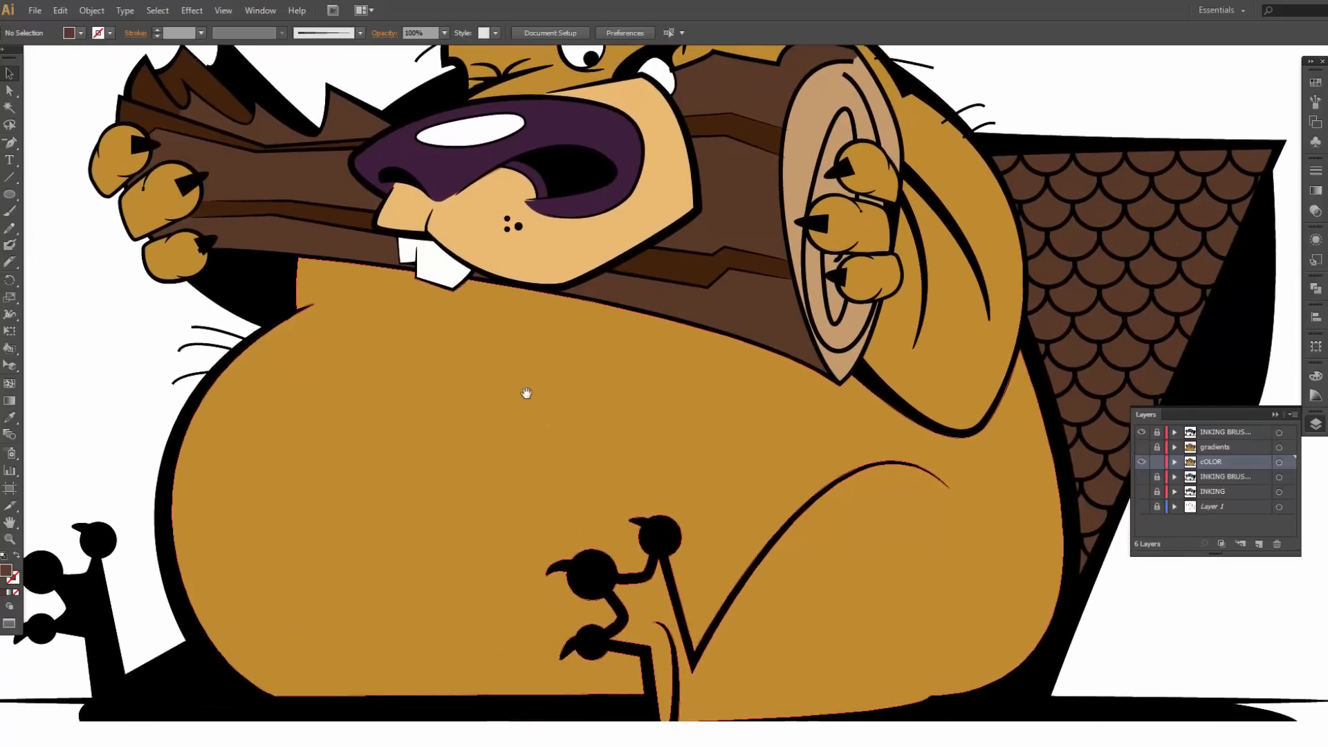
{"action": "scroll", "coordinate": [715, 419], "scroll_direction": "up", "scroll_amount": 3}
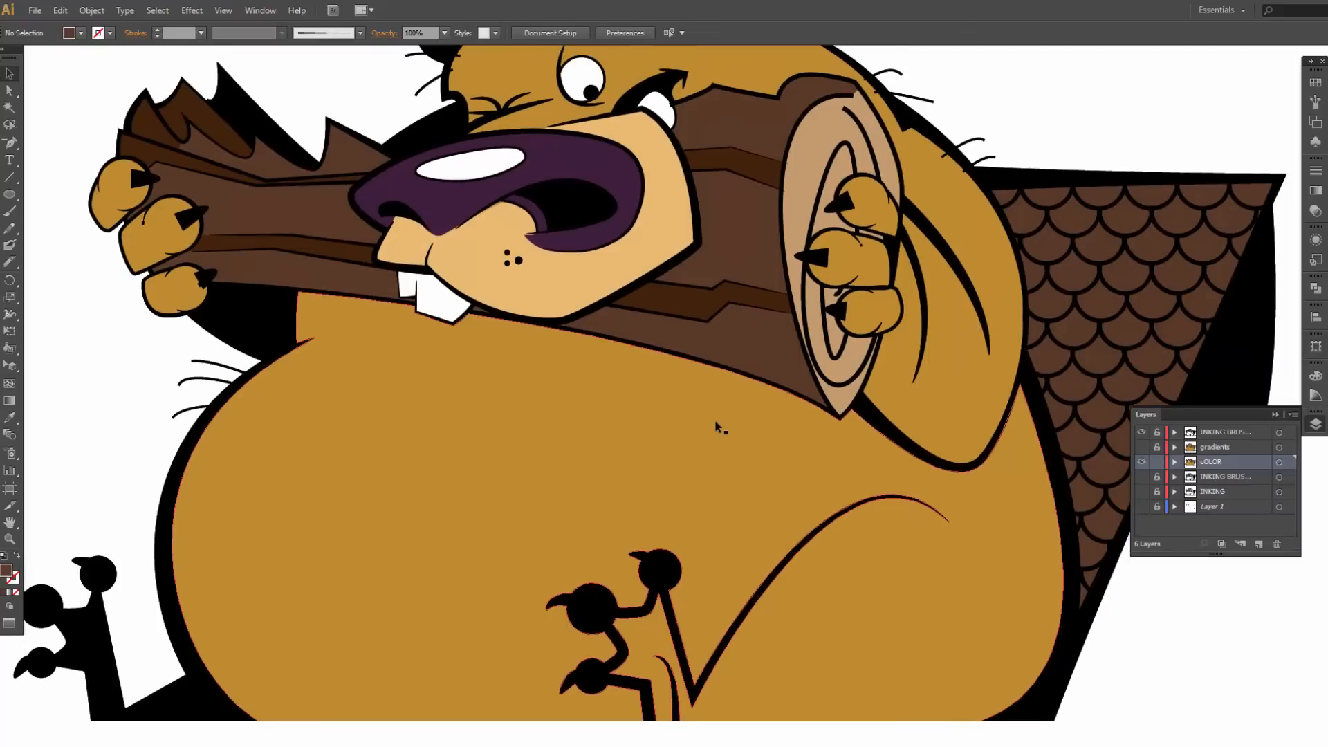
{"action": "left_click", "coordinate": [482, 423]}
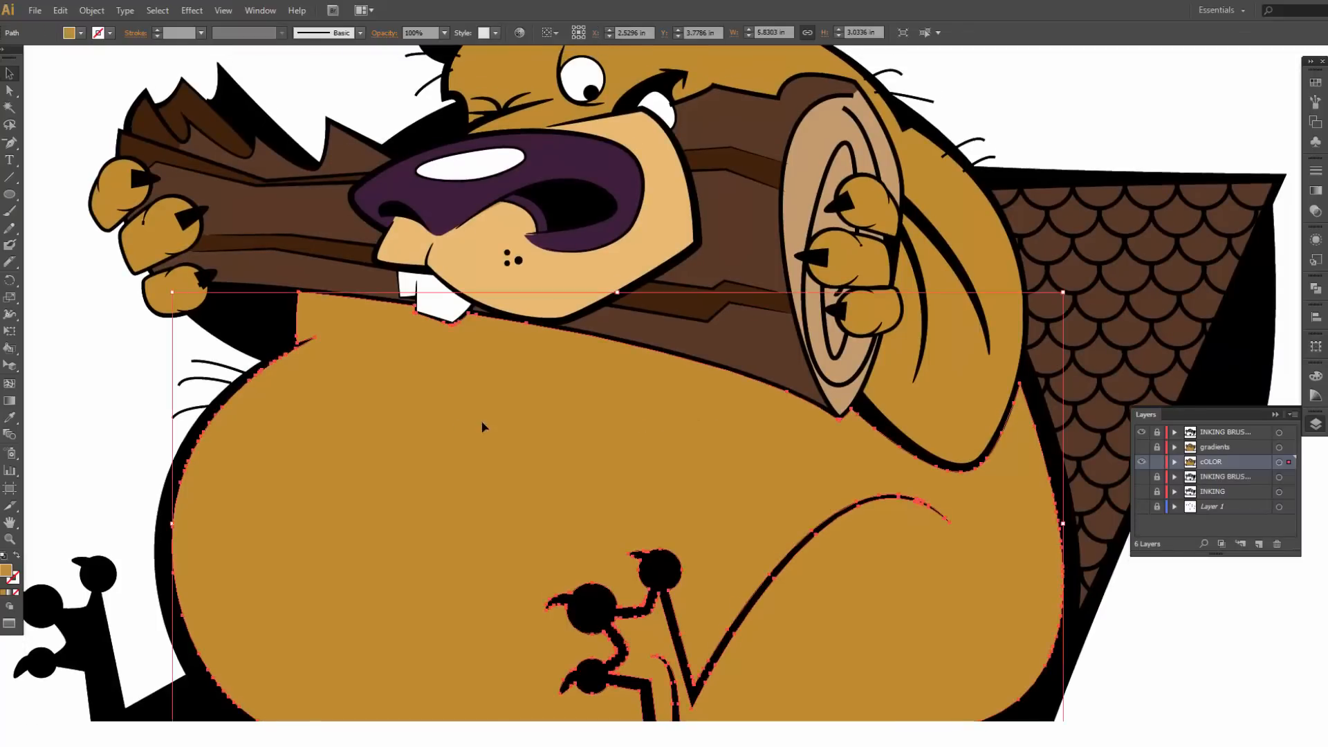
{"action": "left_click", "coordinate": [10, 261]}
{"action": "scroll", "coordinate": [183, 480], "scroll_direction": "down", "scroll_amount": 1}
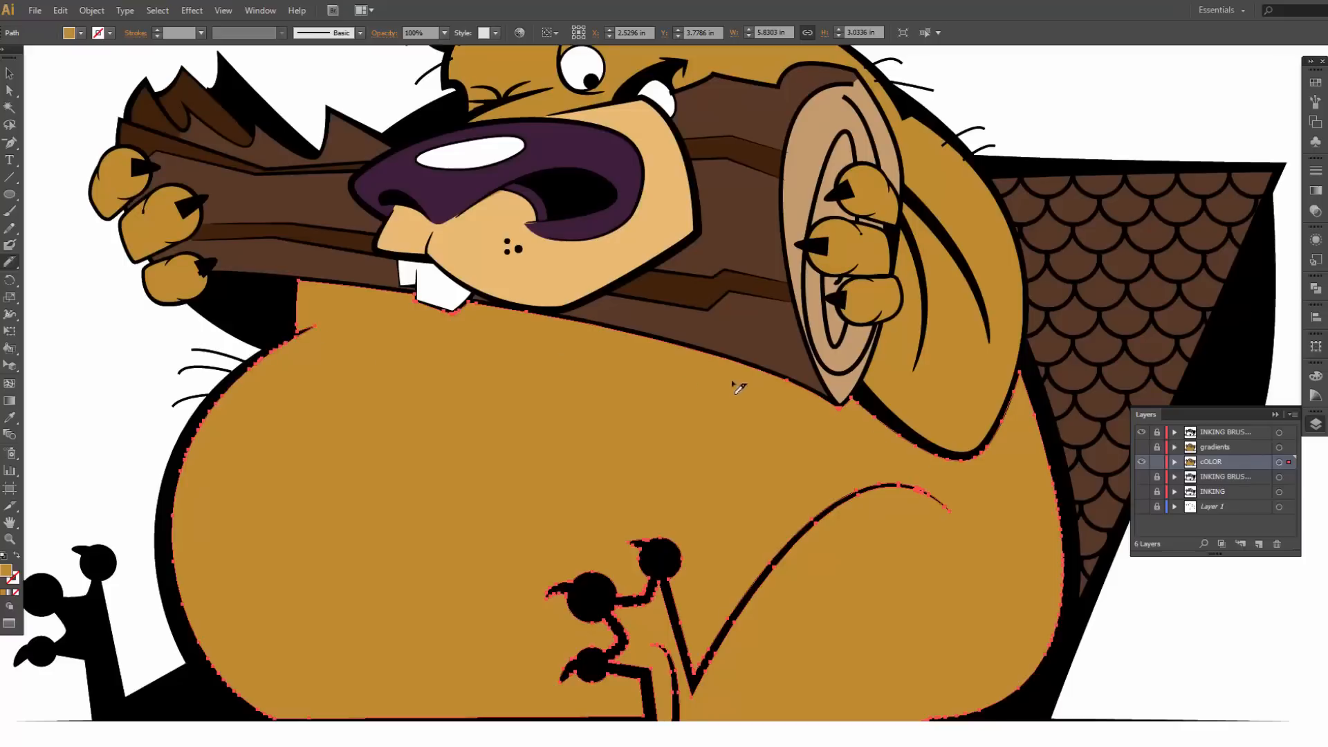
{"action": "left_click_drag", "start_coordinate": [288, 316], "coordinate": [378, 323]}
{"action": "mouse_move", "coordinate": [709, 416]}
{"action": "left_mouse_down"}
{"action": "mouse_move", "coordinate": [846, 470]}
{"action": "mouse_move", "coordinate": [883, 415]}
{"action": "left_mouse_up"}
{"action": "left_click_drag", "start_coordinate": [884, 415], "coordinate": [881, 413]}
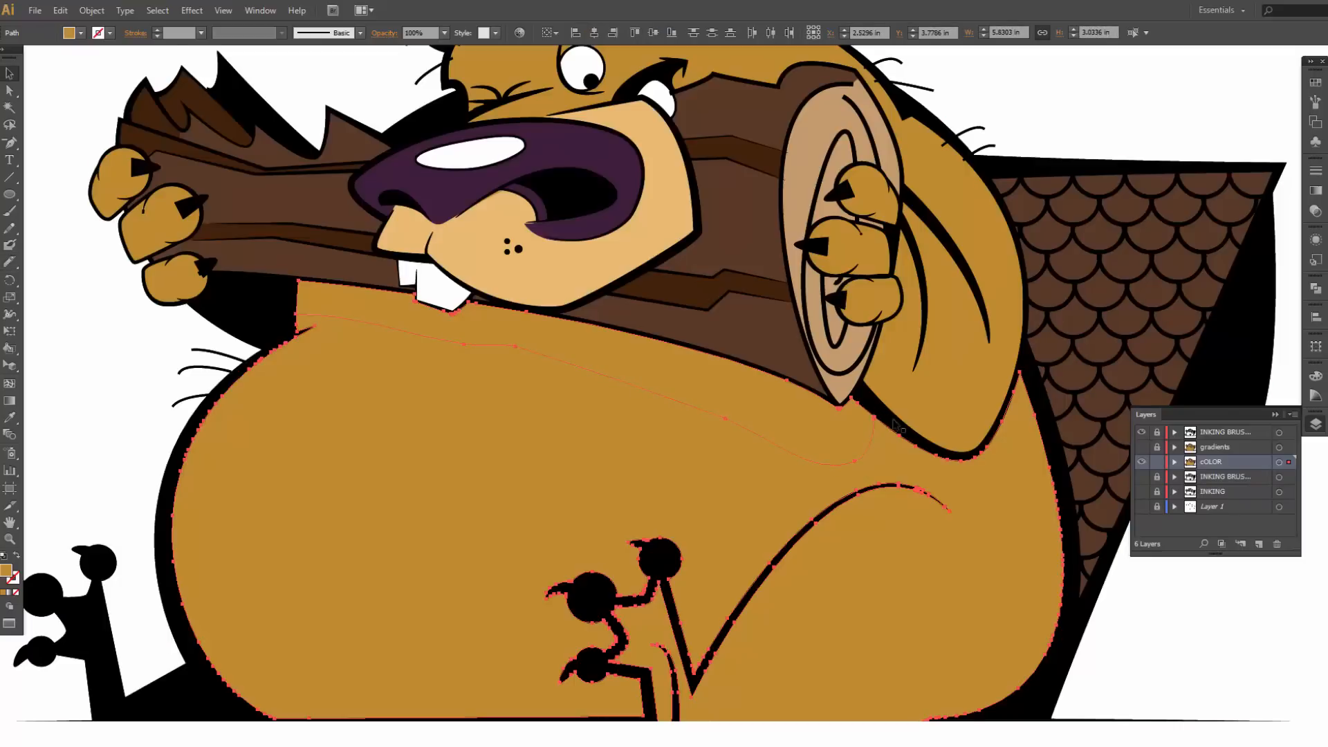
{"action": "left_click", "coordinate": [1057, 94], "text": "ctrl"}
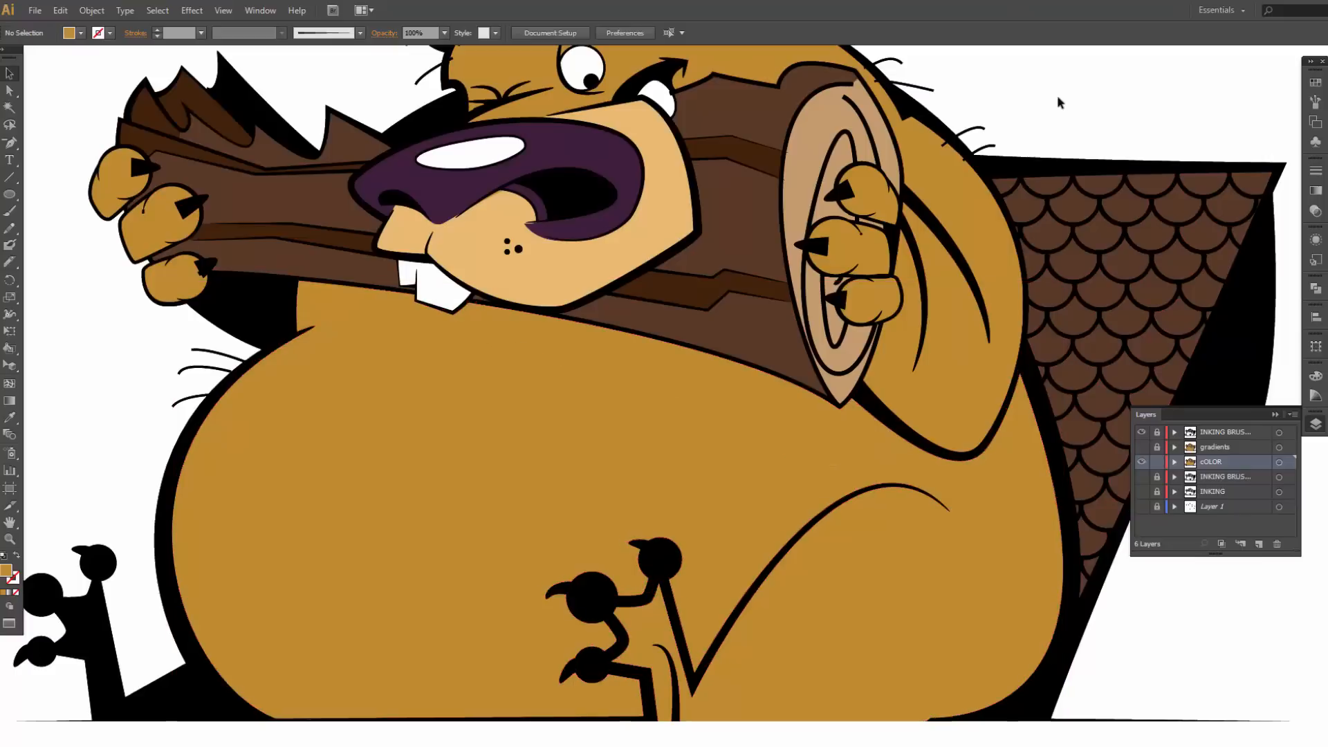
{"action": "left_click", "coordinate": [723, 410]}
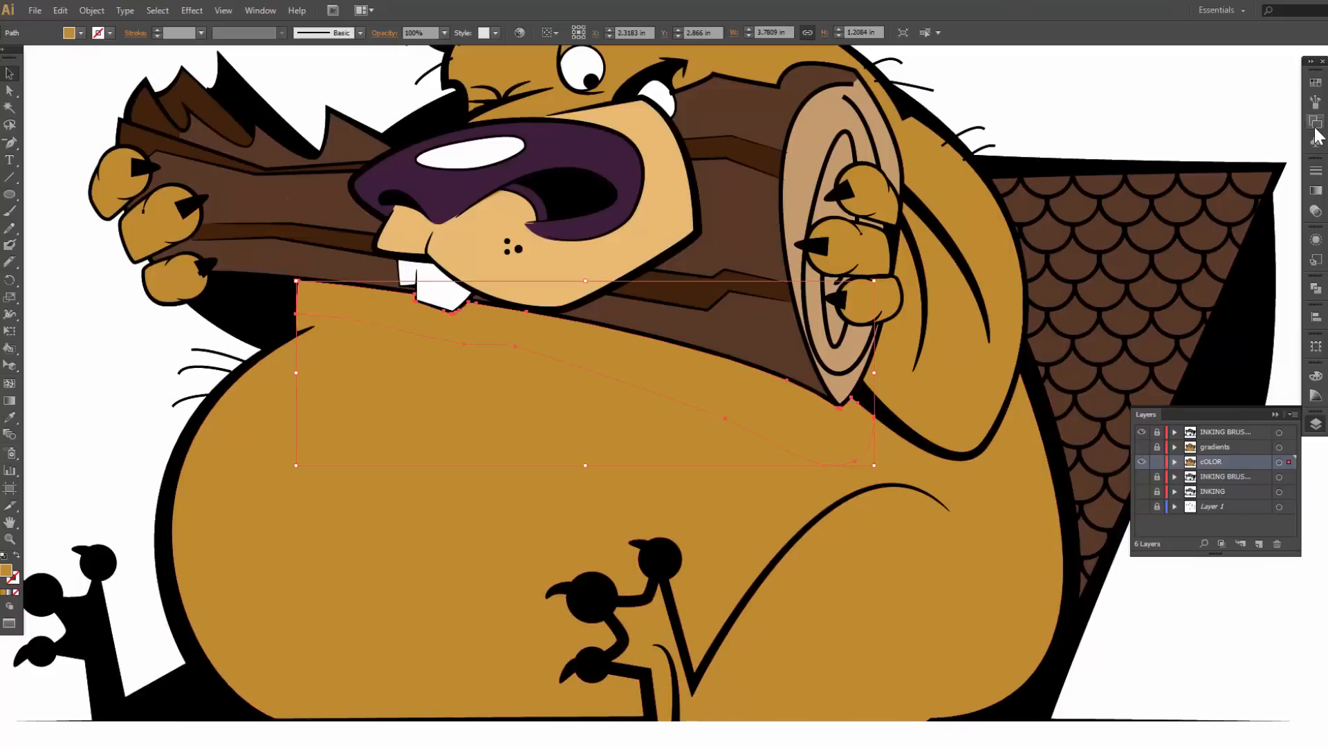
Step: Try several brown swatches as the fill of the belly strip beneath the log
{"action": "left_click", "coordinate": [1315, 83]}
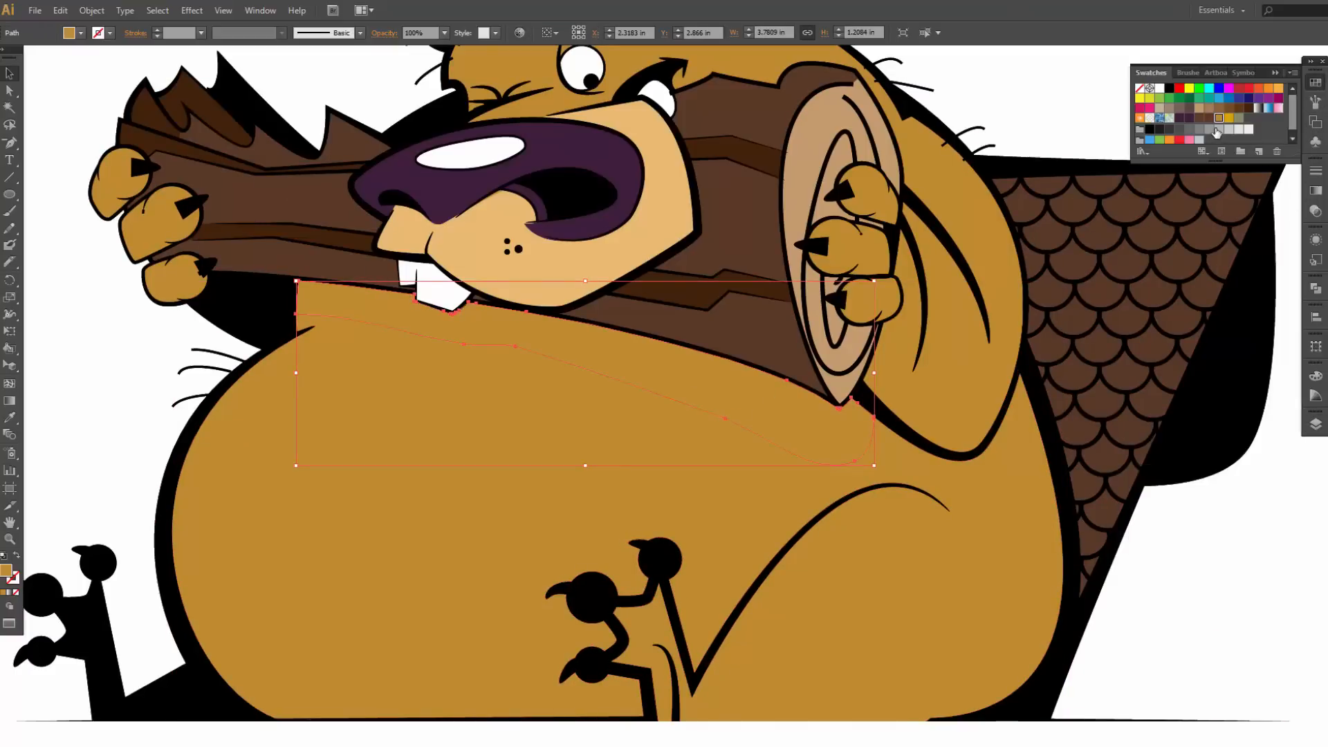
{"action": "left_click", "coordinate": [1209, 120]}
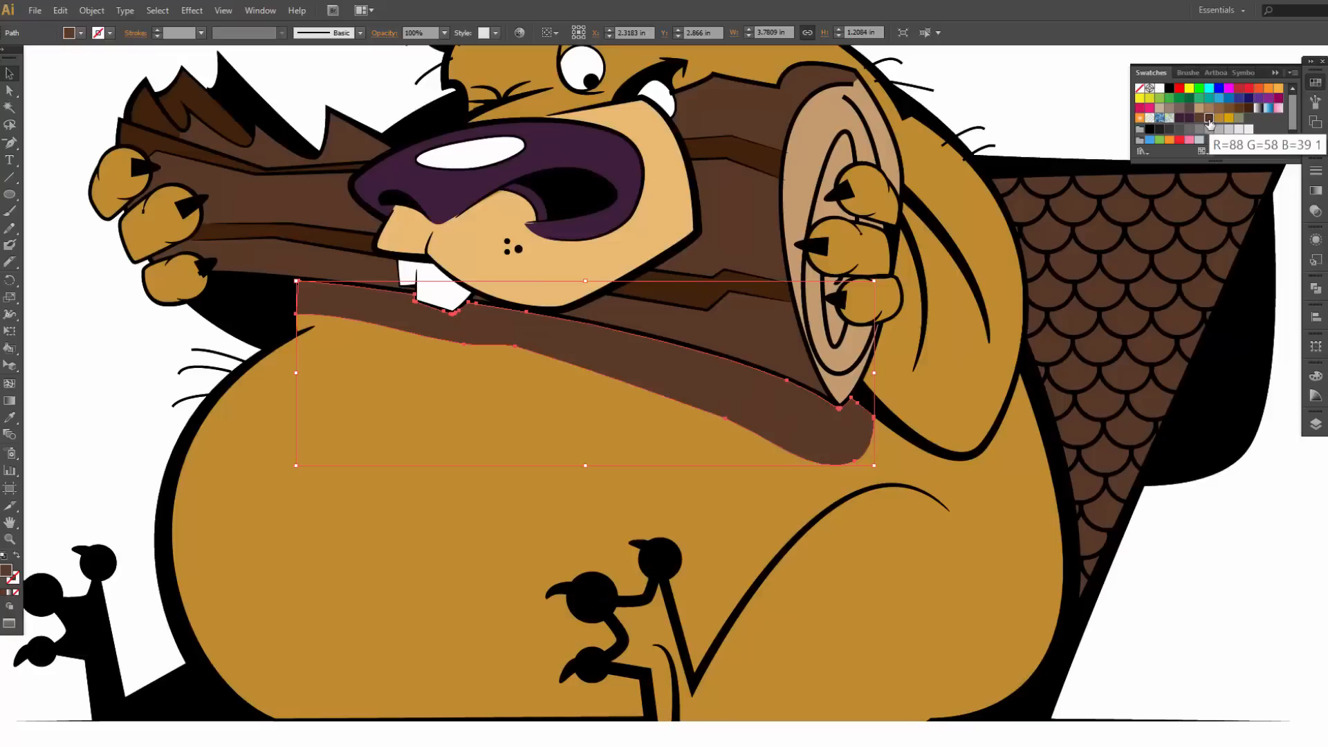
{"action": "left_click", "coordinate": [1230, 108]}
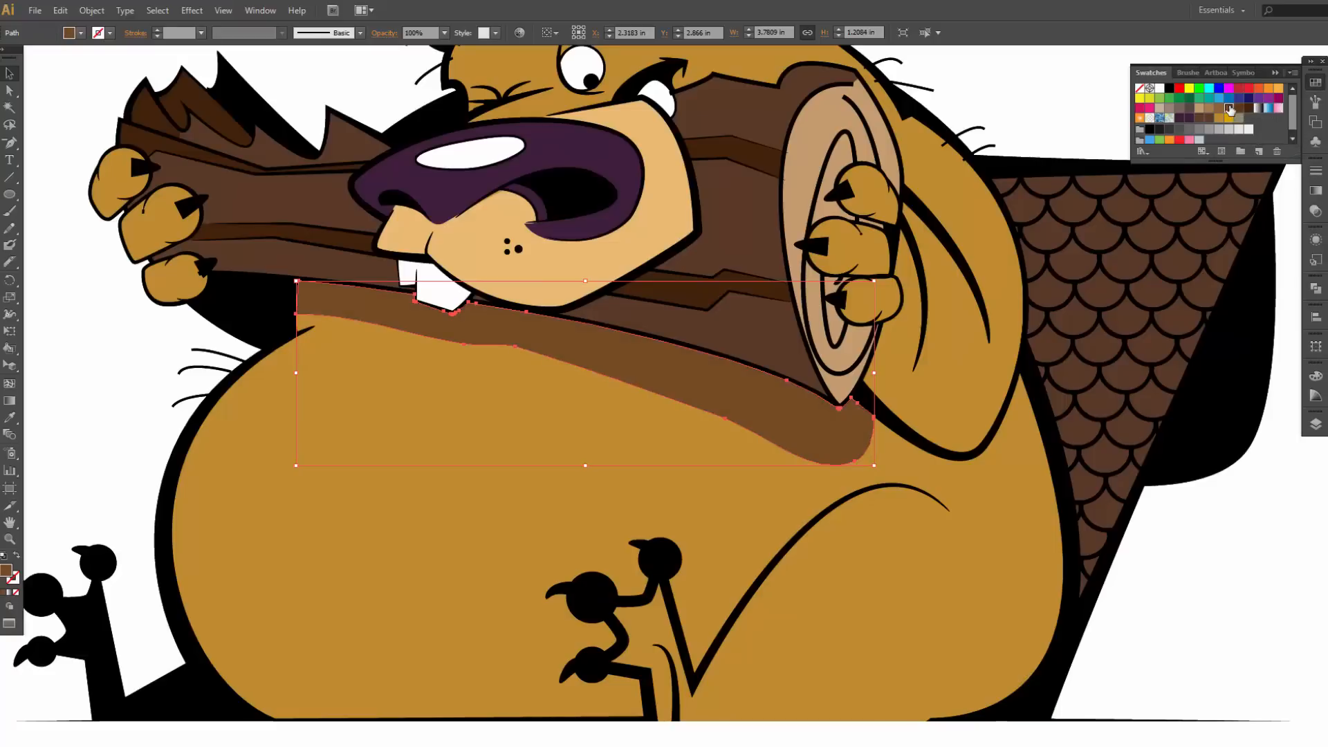
{"action": "left_click", "coordinate": [1219, 108]}
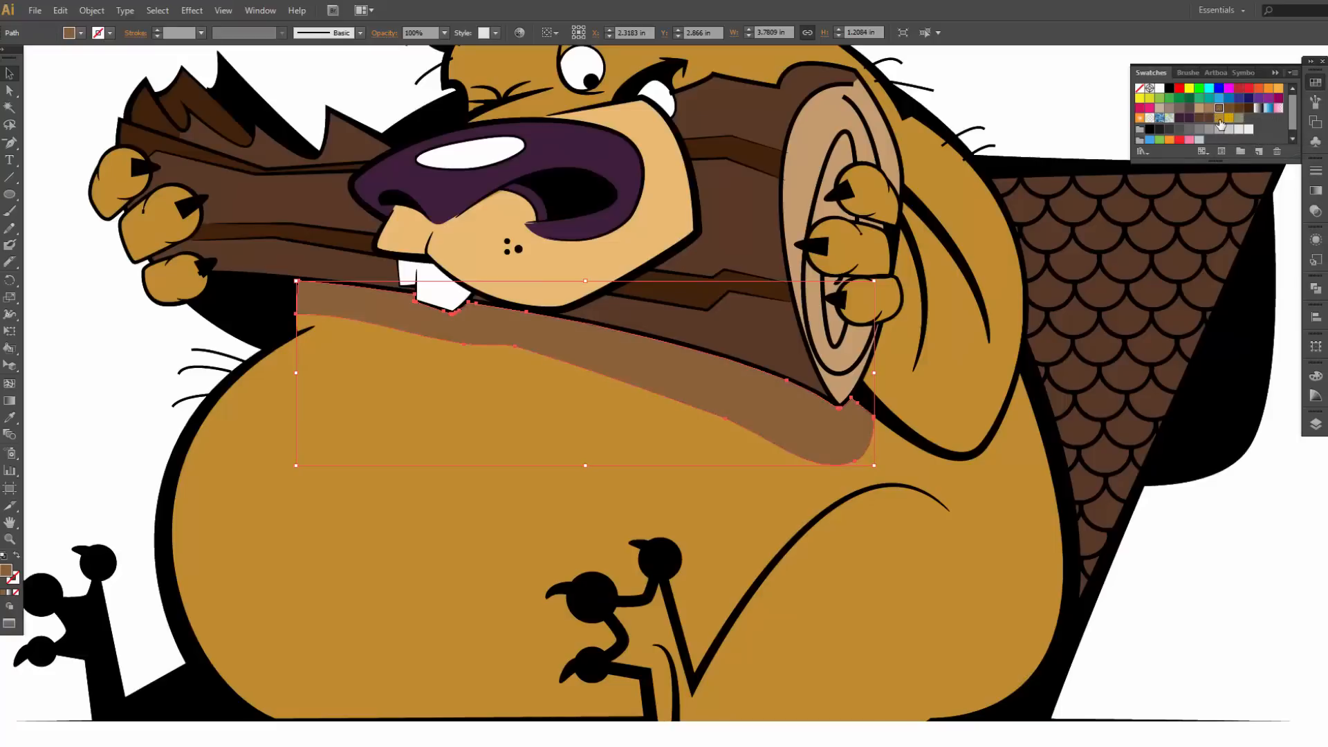
Step: Fill the belly strip with the body's golden brown darkened to R 142, G 97, B 26
{"action": "left_click", "coordinate": [1219, 118]}
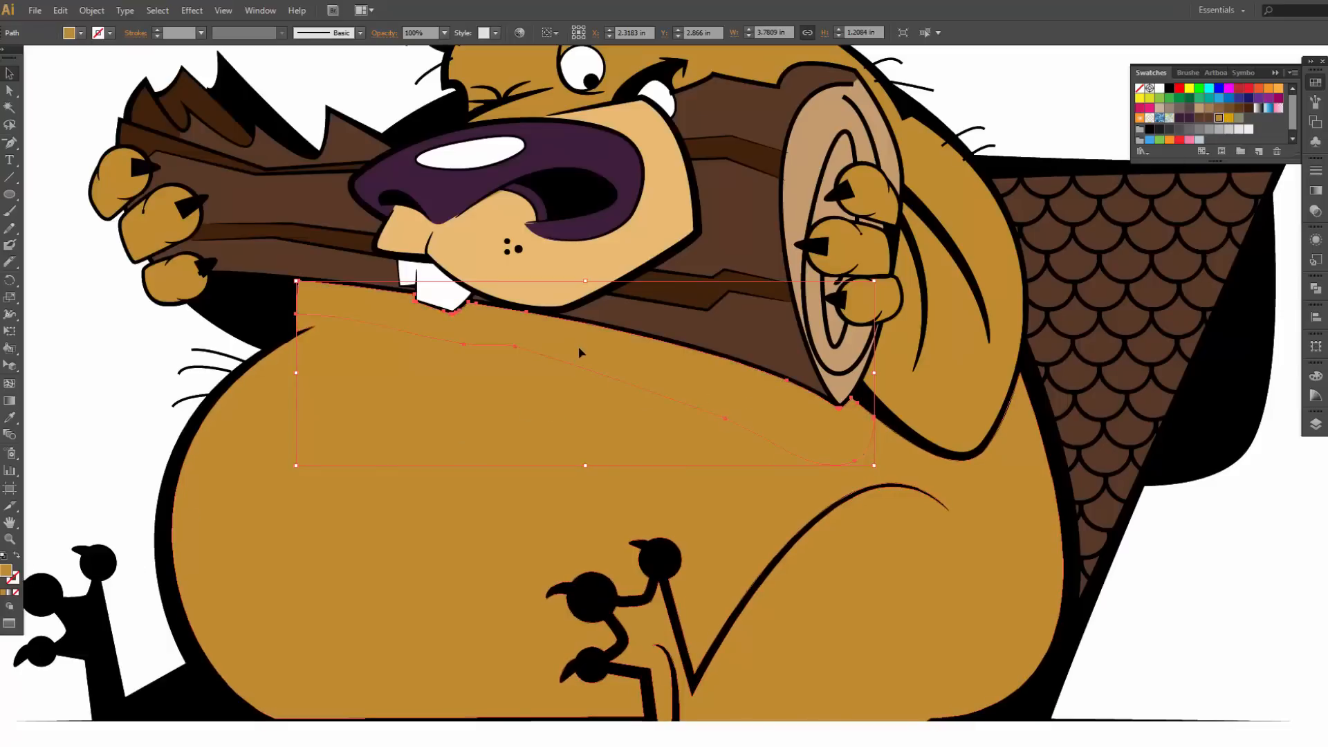
{"action": "double_click", "coordinate": [7, 572]}
{"action": "left_click_drag", "start_coordinate": [622, 329], "coordinate": [636, 359]}
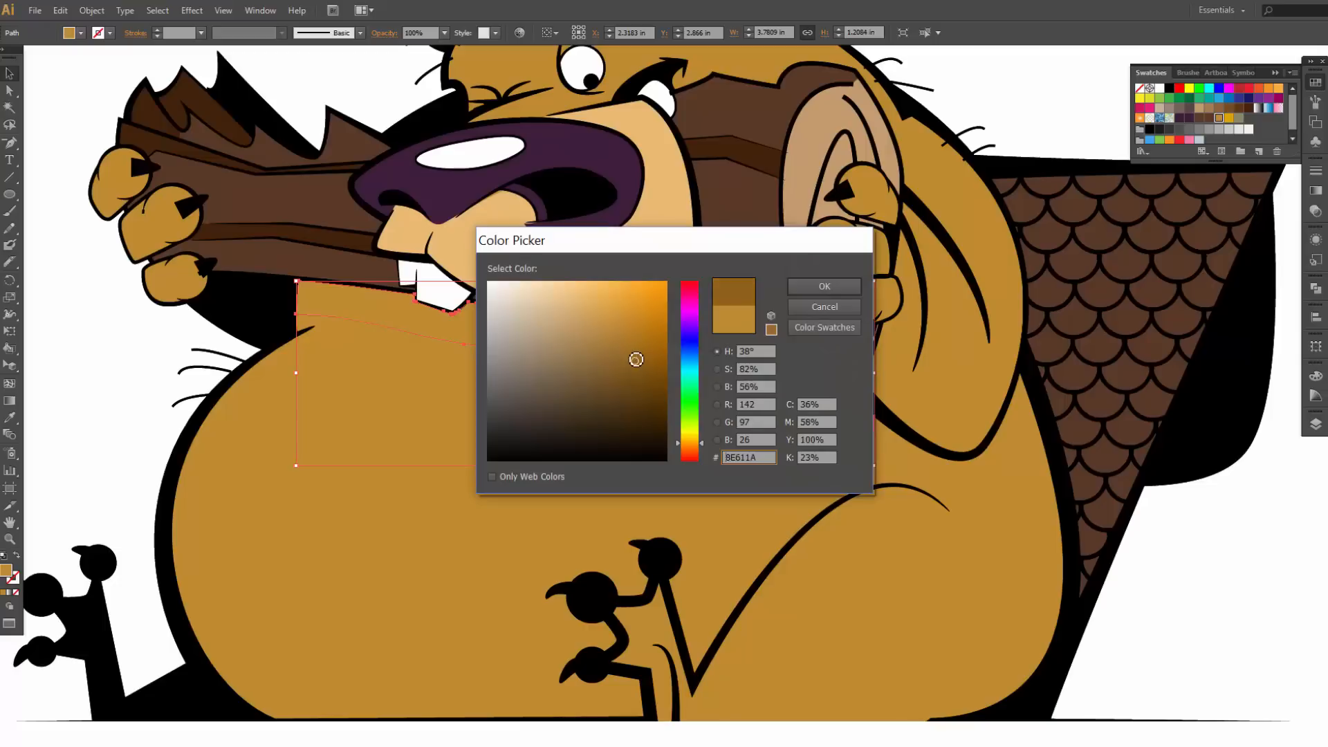
{"action": "left_click", "coordinate": [806, 284]}
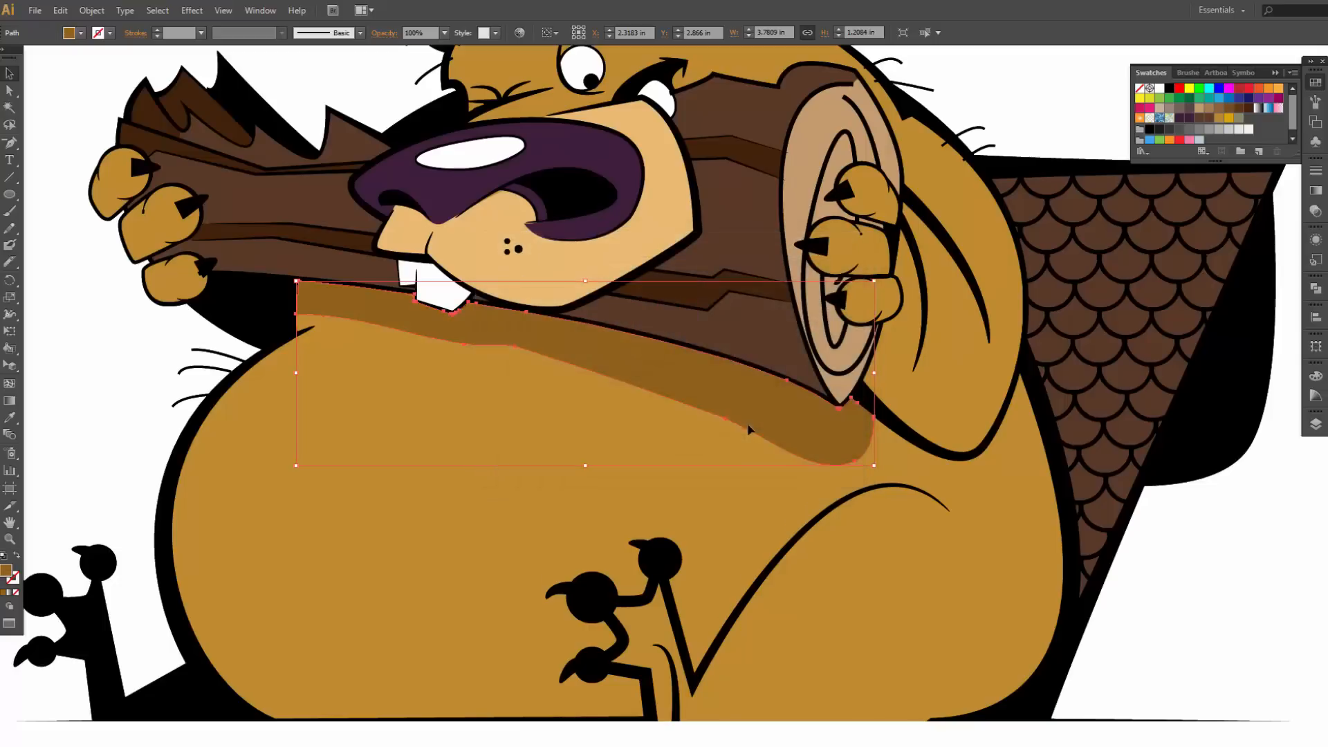
{"action": "left_click", "coordinate": [1166, 538]}
Step: Cut a curved shadow area about 1.0 by 1.4 in with the Knife along the arm's inner edge and around the elbow
{"action": "scroll", "coordinate": [1168, 539], "scroll_direction": "up", "scroll_amount": 3}
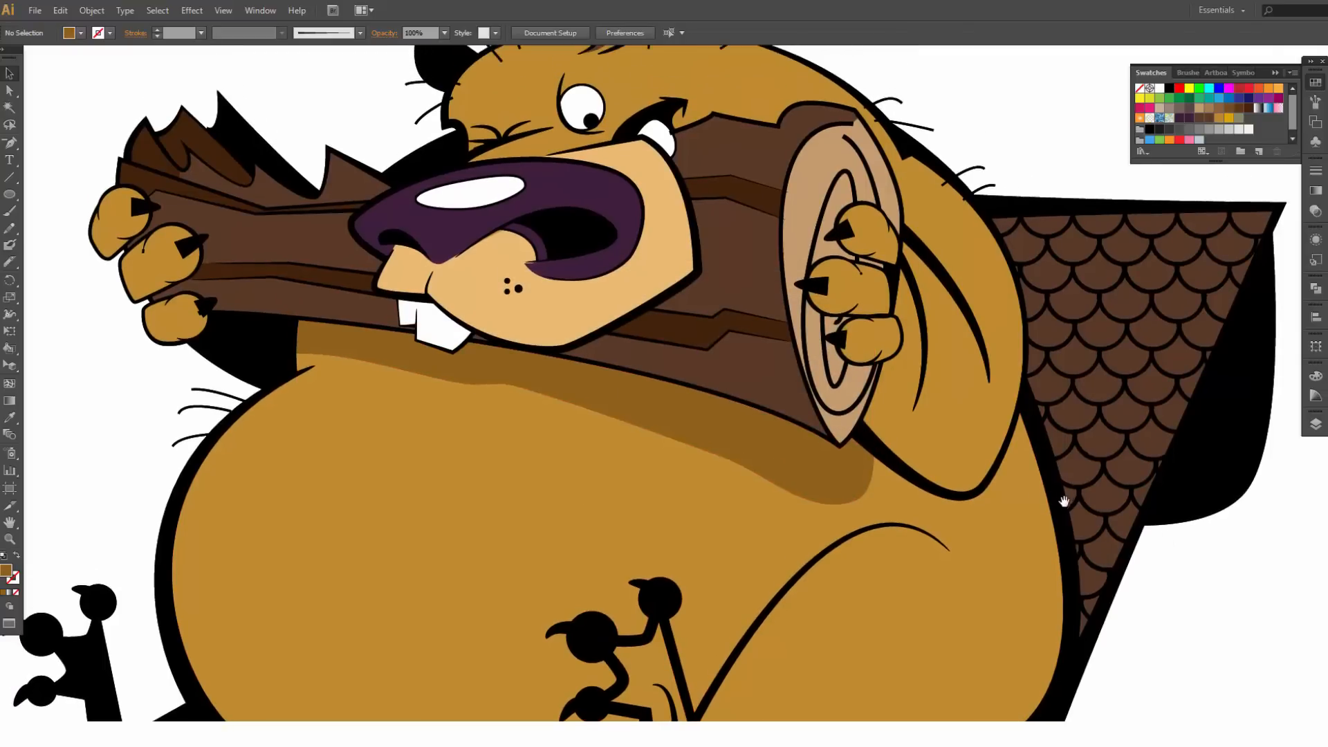
{"action": "left_click_drag", "start_coordinate": [1065, 501], "coordinate": [933, 568]}
{"action": "left_click", "coordinate": [839, 511]}
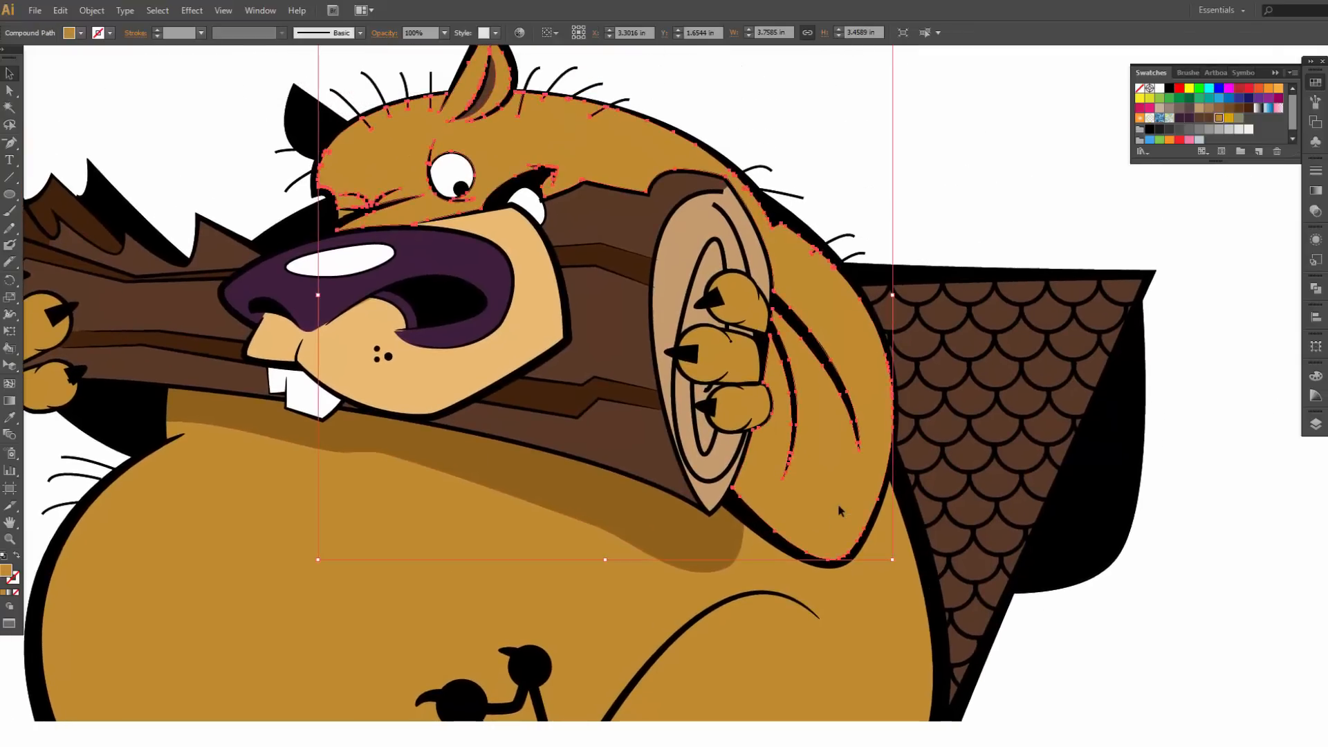
{"action": "left_click", "coordinate": [10, 263]}
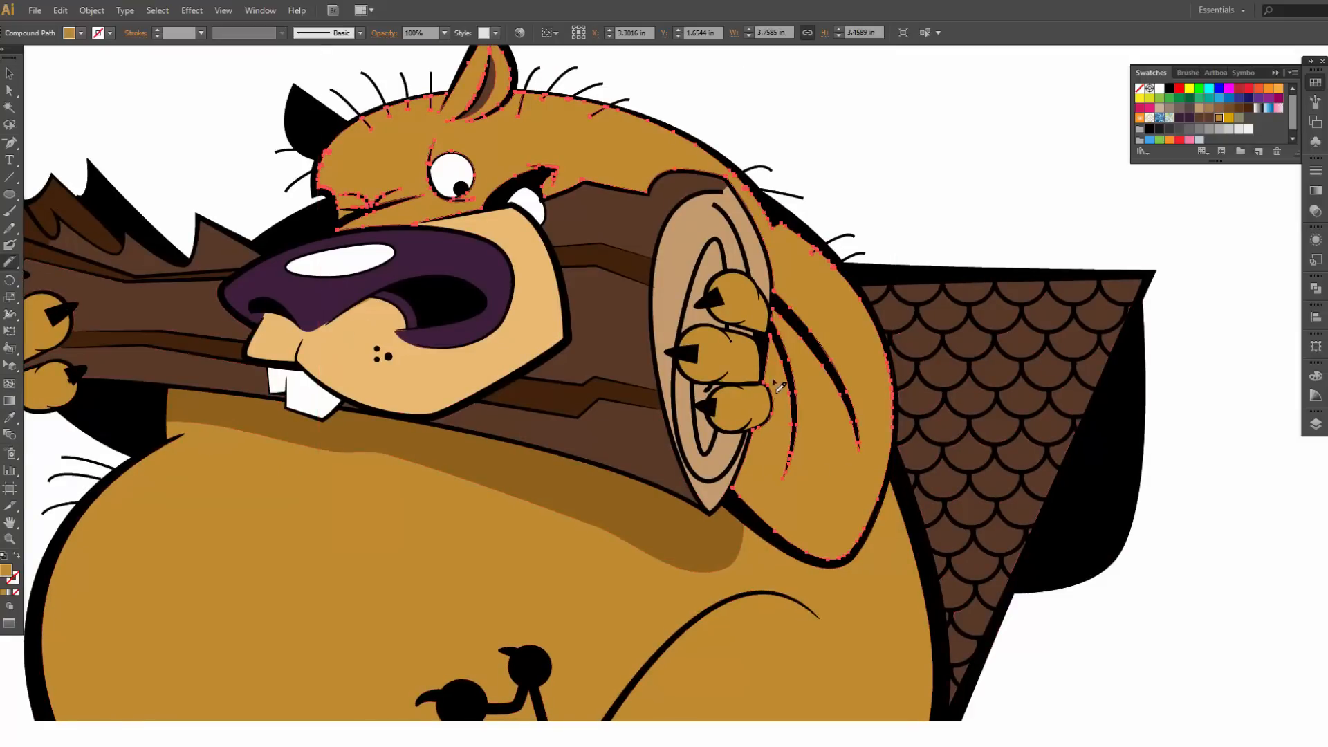
{"action": "left_click_drag", "start_coordinate": [770, 345], "coordinate": [782, 409]}
{"action": "left_click_drag", "start_coordinate": [765, 501], "coordinate": [755, 537]}
{"action": "mouse_move", "coordinate": [768, 482]}
{"action": "left_mouse_down"}
{"action": "mouse_move", "coordinate": [838, 504]}
{"action": "mouse_move", "coordinate": [872, 494]}
{"action": "left_mouse_up"}
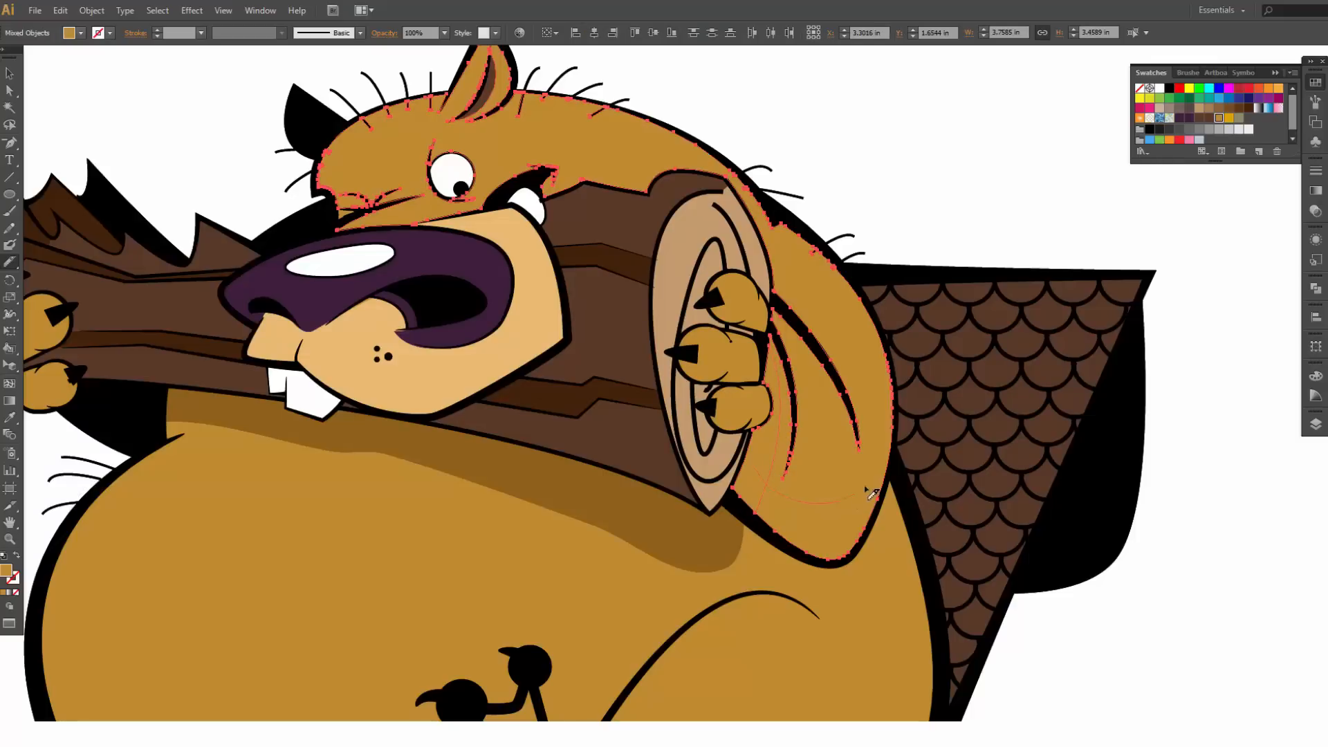
{"action": "left_click_drag", "start_coordinate": [904, 430], "coordinate": [905, 386]}
{"action": "key", "text": "v"}
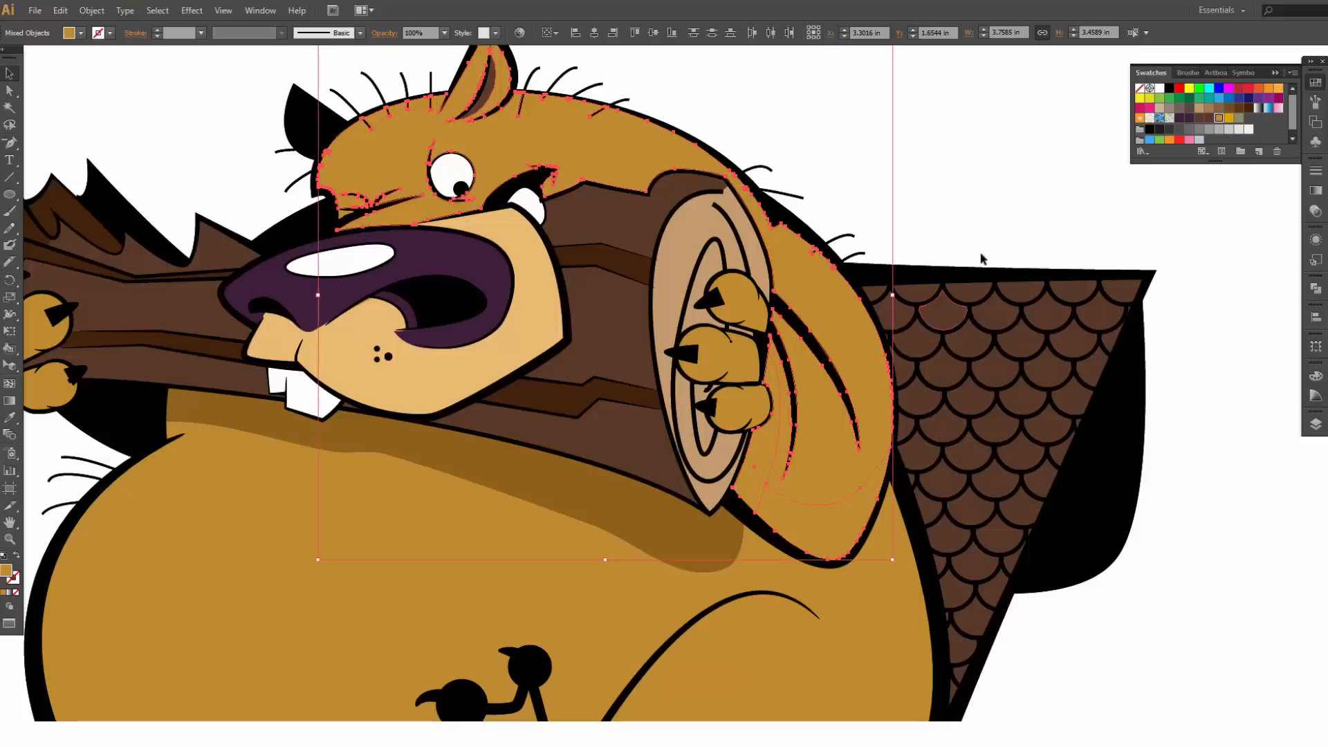
{"action": "left_click", "coordinate": [979, 226]}
Step: Fill both cut pieces at the elbow with the belly shadow's dark golden brown, sampled with the Eyedropper
{"action": "left_click", "coordinate": [772, 503]}
{"action": "left_click", "coordinate": [767, 483], "text": "shift"}
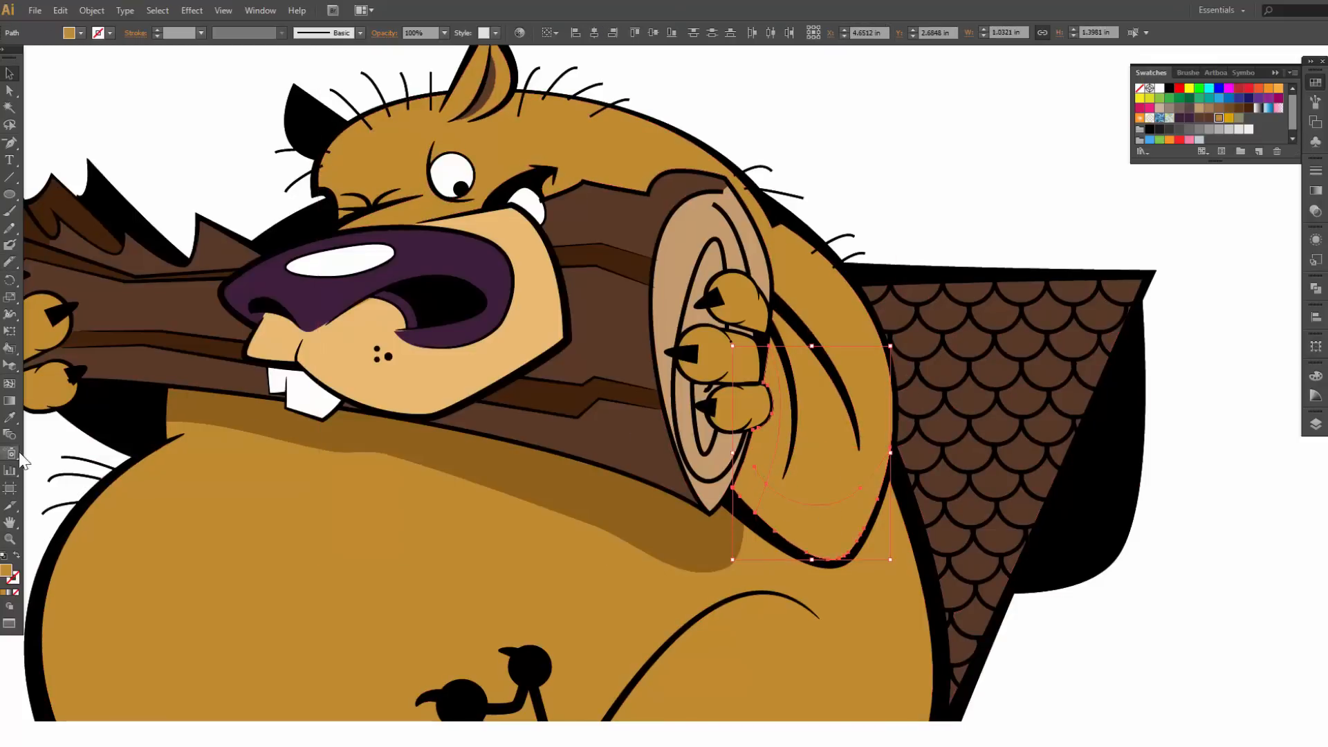
{"action": "left_click", "coordinate": [16, 419]}
{"action": "left_click", "coordinate": [199, 417]}
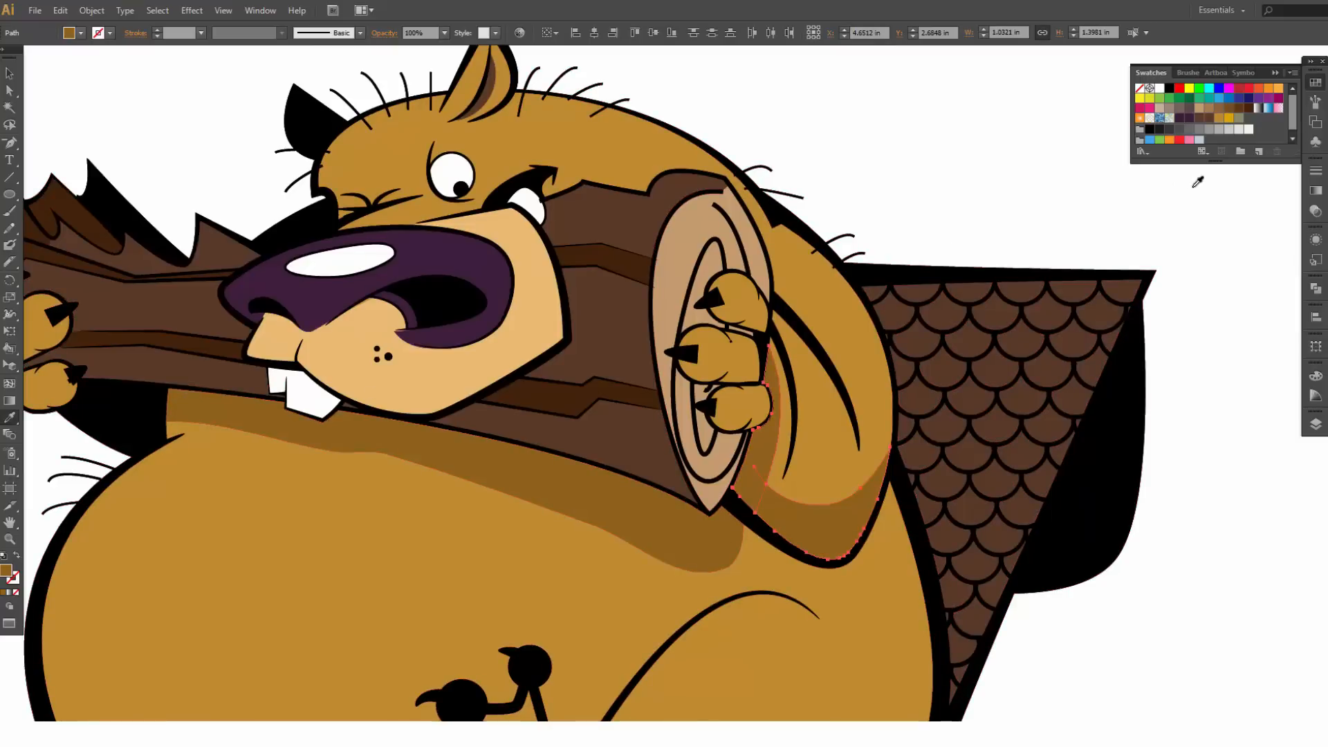
Step: Save the dark golden brown shadow fill as a new swatch and deselect the arm pieces
{"action": "double_click", "coordinate": [7, 571]}
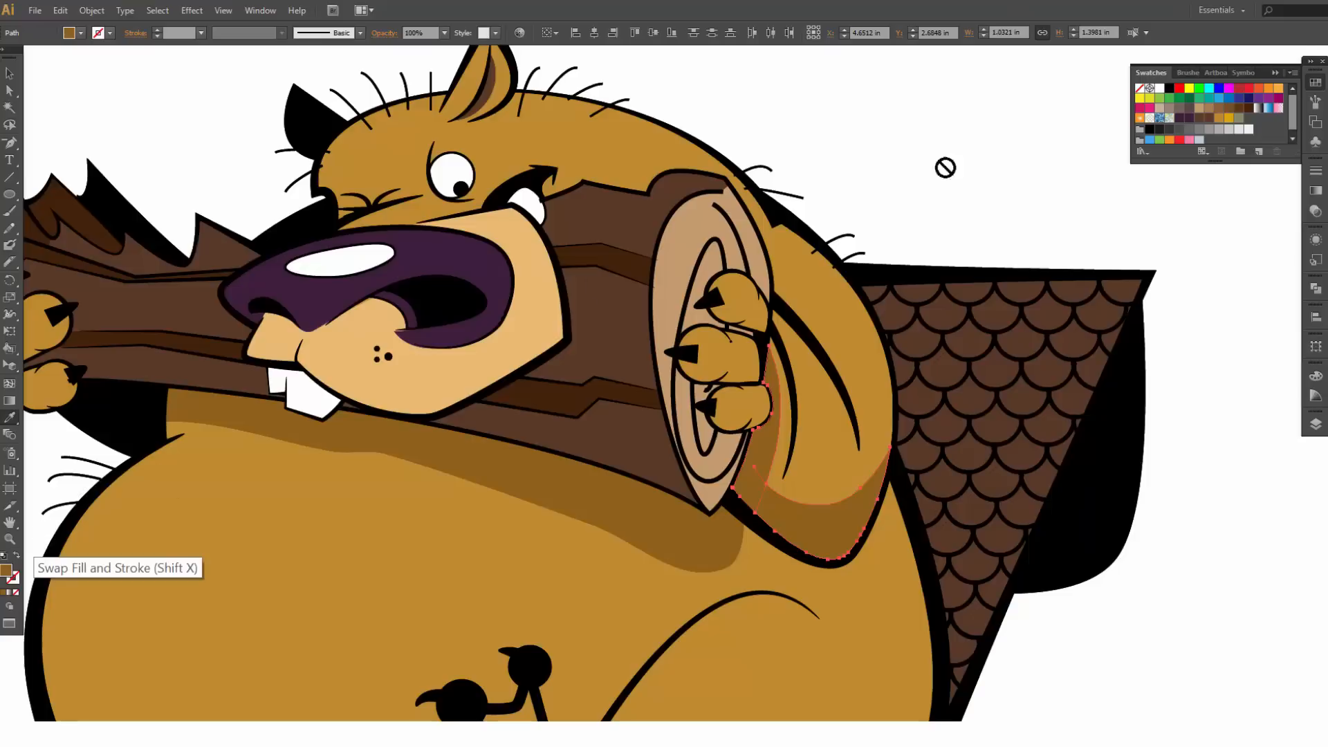
{"action": "left_click_drag", "start_coordinate": [946, 167], "coordinate": [1239, 140]}
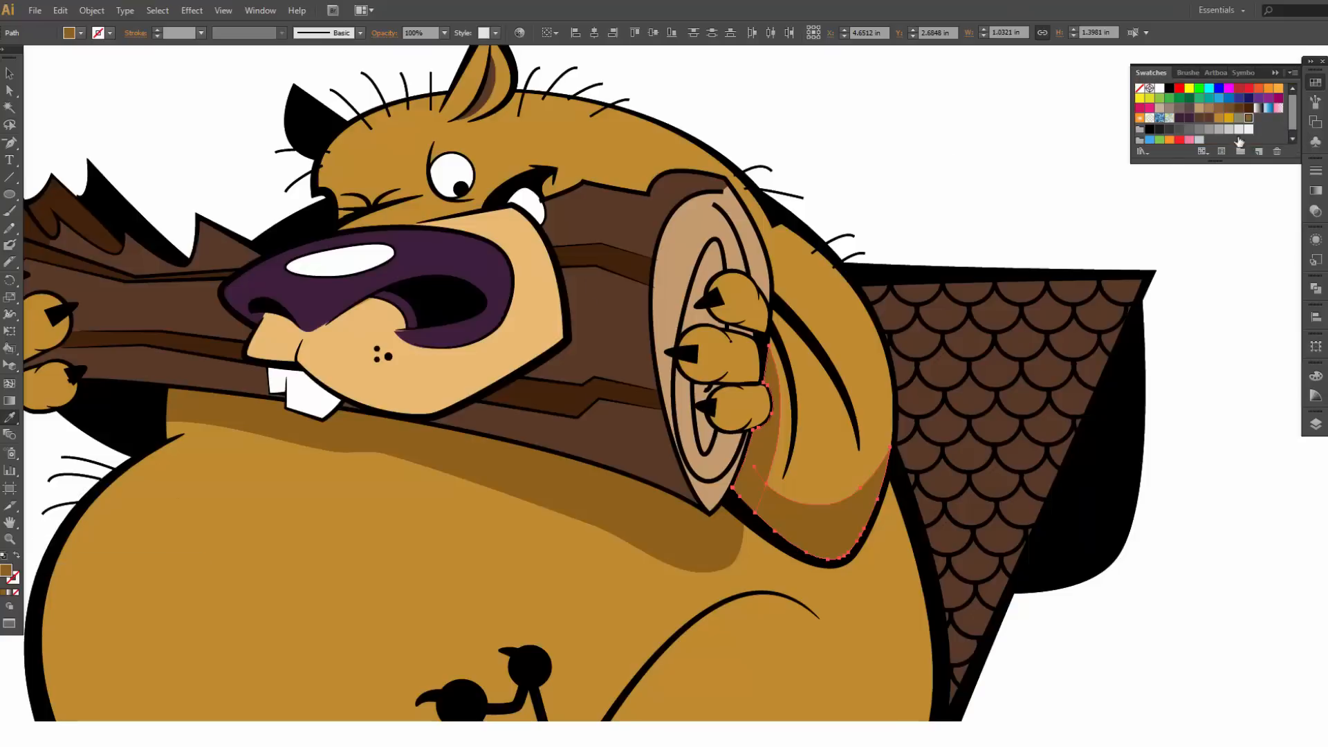
{"action": "left_click", "coordinate": [940, 209]}
Step: Cut a shadow band from the body with the Knife, running from the foot along the haunch's lower and rear edges to beneath the elbow
{"action": "scroll", "coordinate": [988, 234], "scroll_direction": "up", "scroll_amount": 1}
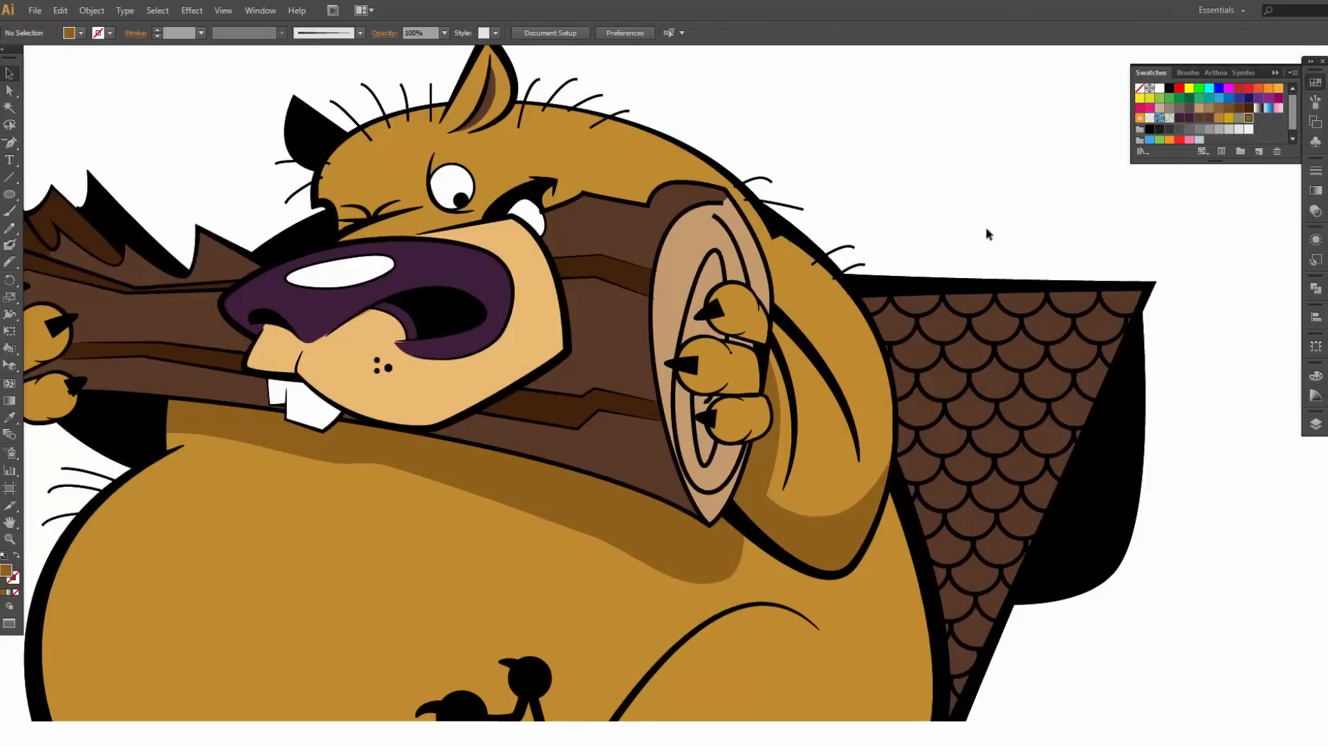
{"action": "left_click_drag", "start_coordinate": [433, 584], "coordinate": [581, 316]}
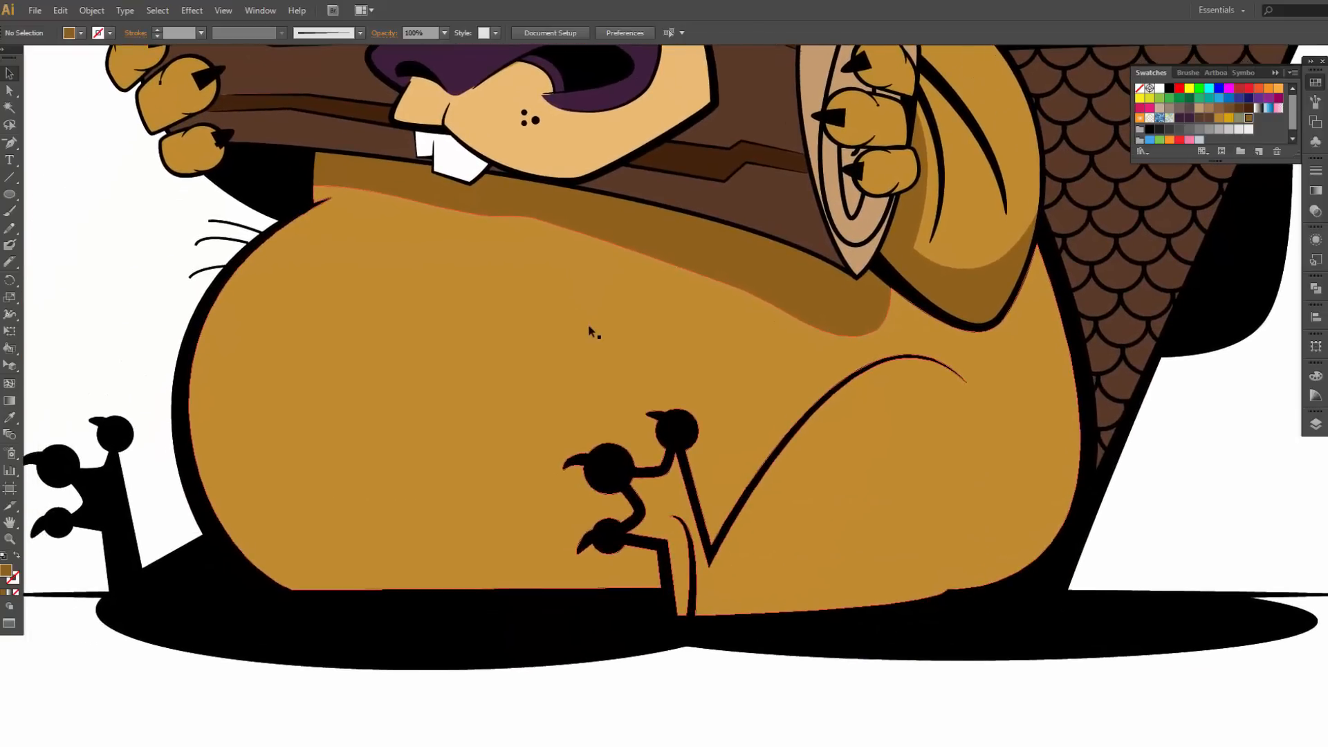
{"action": "left_click", "coordinate": [382, 306]}
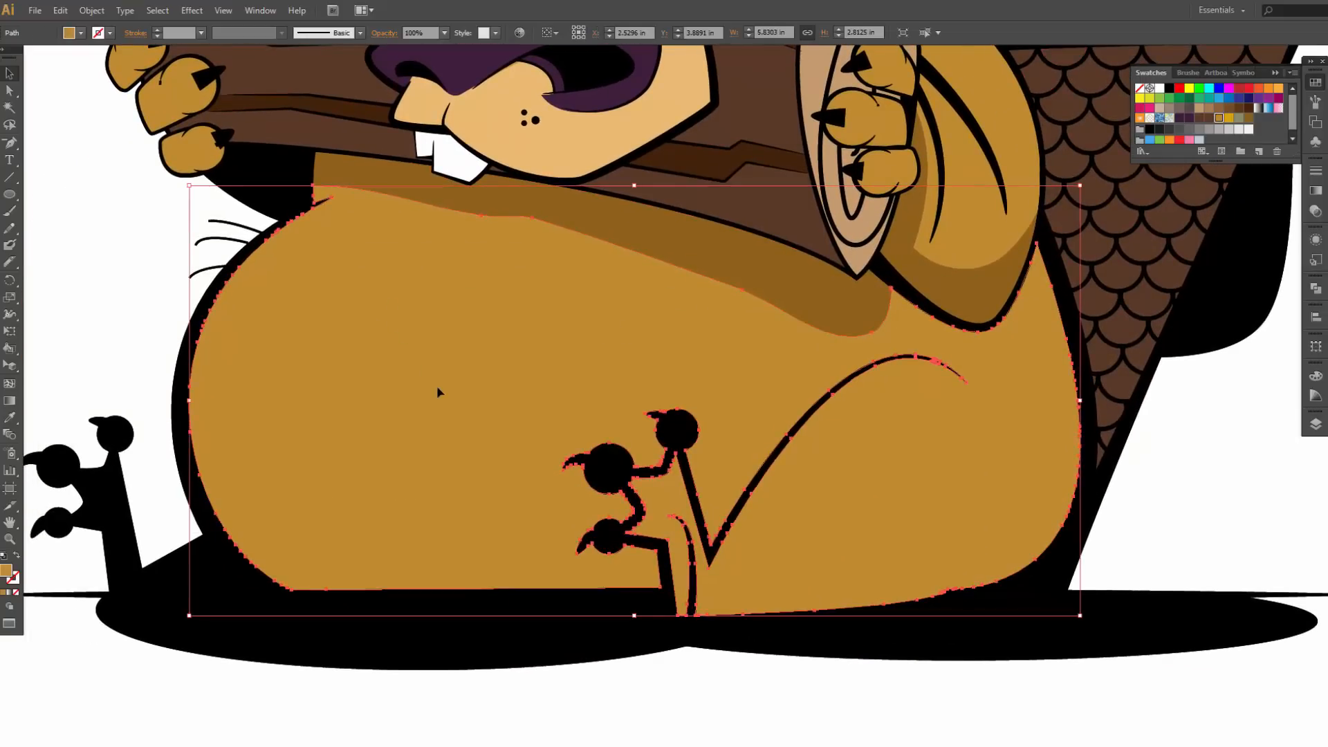
{"action": "left_click", "coordinate": [10, 262]}
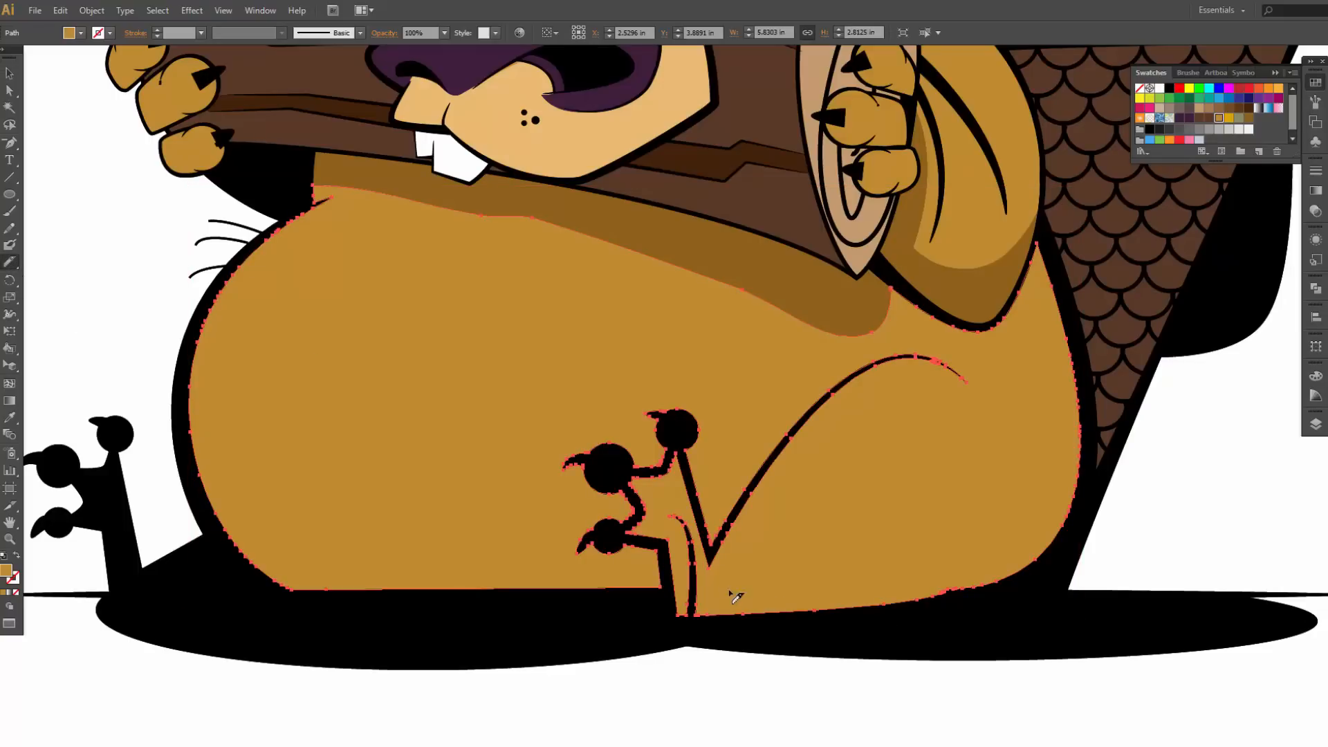
{"action": "left_click_drag", "start_coordinate": [672, 581], "coordinate": [703, 591]}
{"action": "mouse_move", "coordinate": [1040, 389]}
{"action": "left_mouse_down"}
{"action": "mouse_move", "coordinate": [987, 307]}
{"action": "mouse_move", "coordinate": [923, 334]}
{"action": "mouse_move", "coordinate": [898, 284]}
{"action": "mouse_move", "coordinate": [931, 317]}
{"action": "left_mouse_up"}
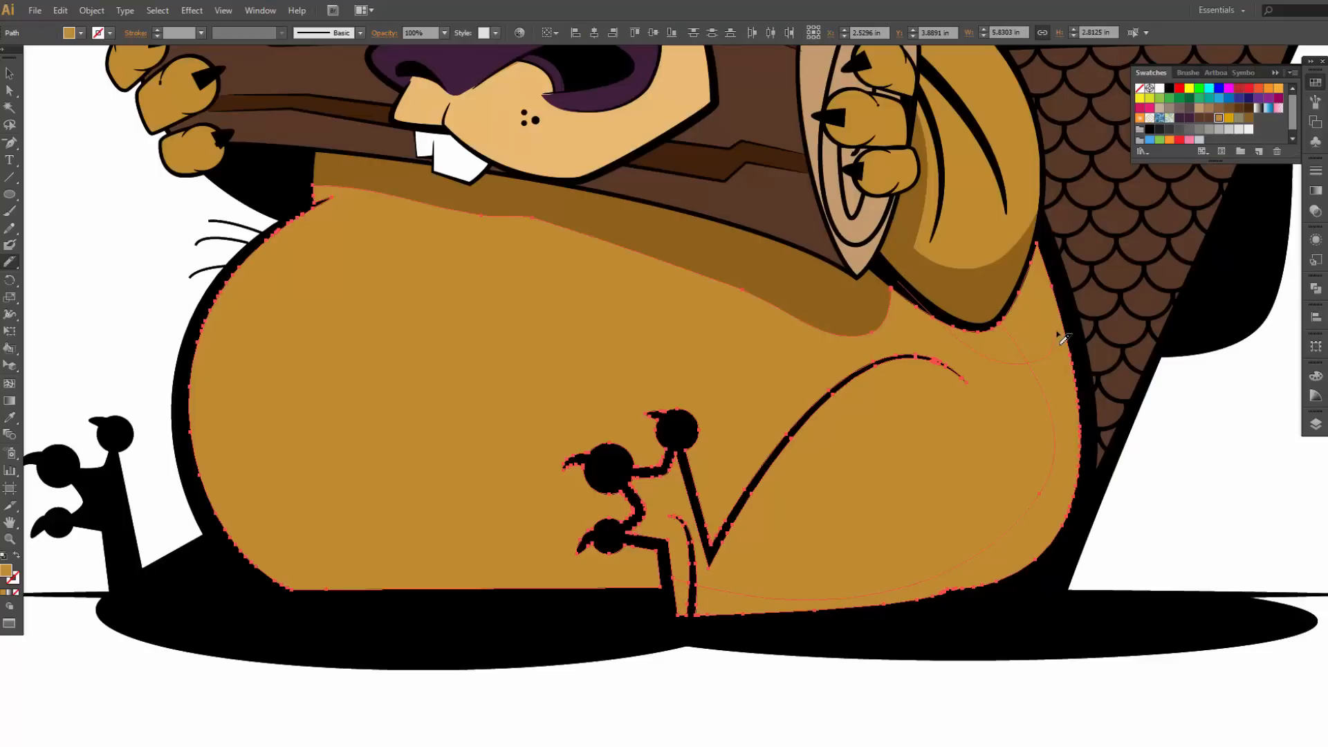
{"action": "left_click_drag", "start_coordinate": [1061, 338], "coordinate": [1054, 382]}
{"action": "key", "text": "v"}
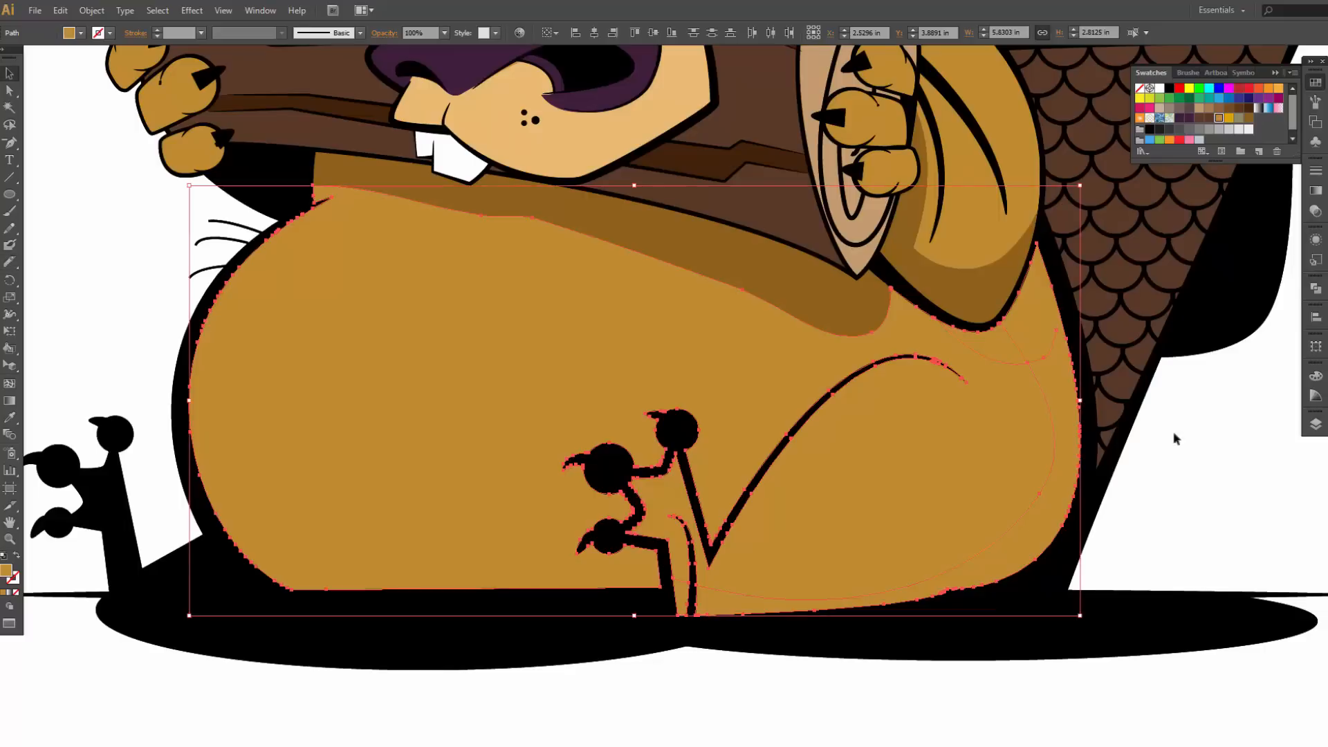
{"action": "left_click", "coordinate": [1177, 438]}
Step: Fill the cut pieces around the haunch and beneath the elbow with the saved dark golden brown swatch
{"action": "left_click", "coordinate": [1064, 409]}
{"action": "left_click", "coordinate": [1003, 345], "text": "shift"}
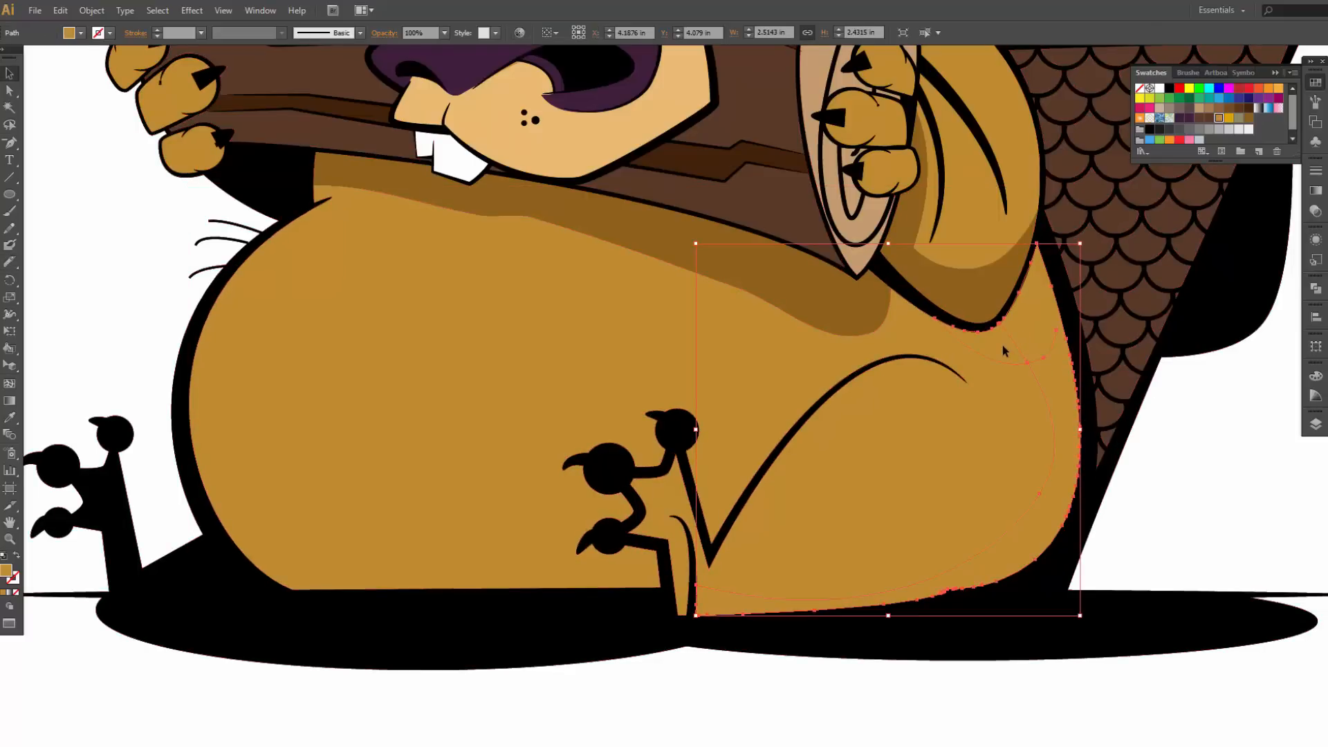
{"action": "left_click", "coordinate": [1248, 118]}
{"action": "left_click", "coordinate": [1164, 459]}
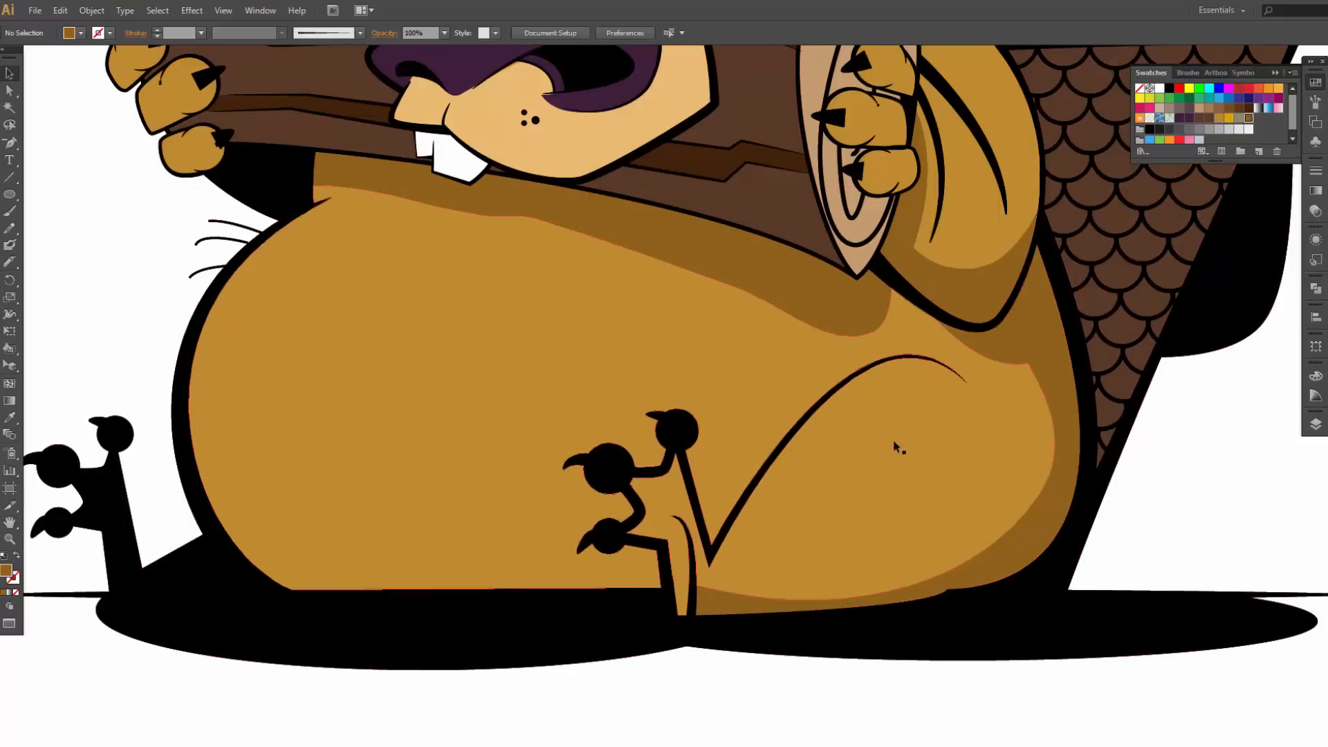
{"action": "scroll", "coordinate": [894, 439], "scroll_direction": "up", "scroll_amount": 3}
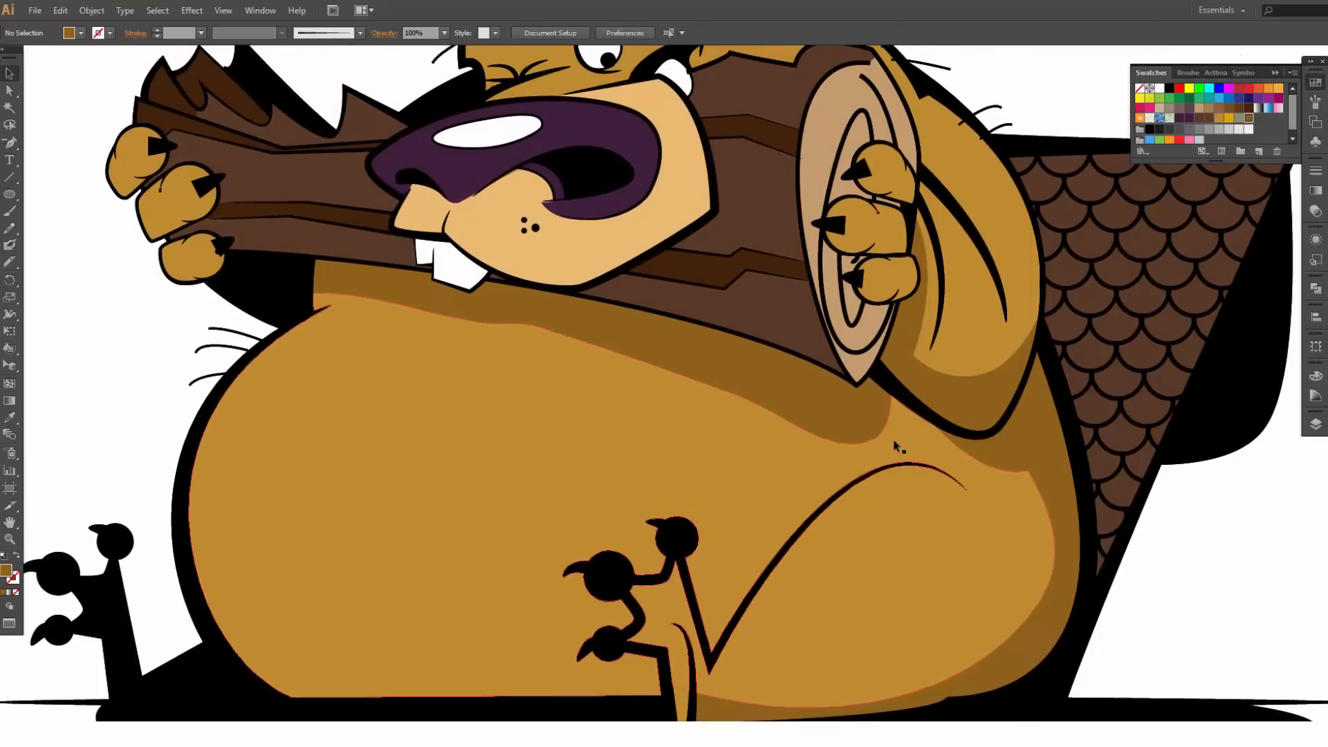
{"action": "scroll", "coordinate": [893, 438], "scroll_direction": "up", "scroll_amount": 3}
{"action": "scroll", "coordinate": [894, 438], "scroll_direction": "up", "scroll_amount": 2}
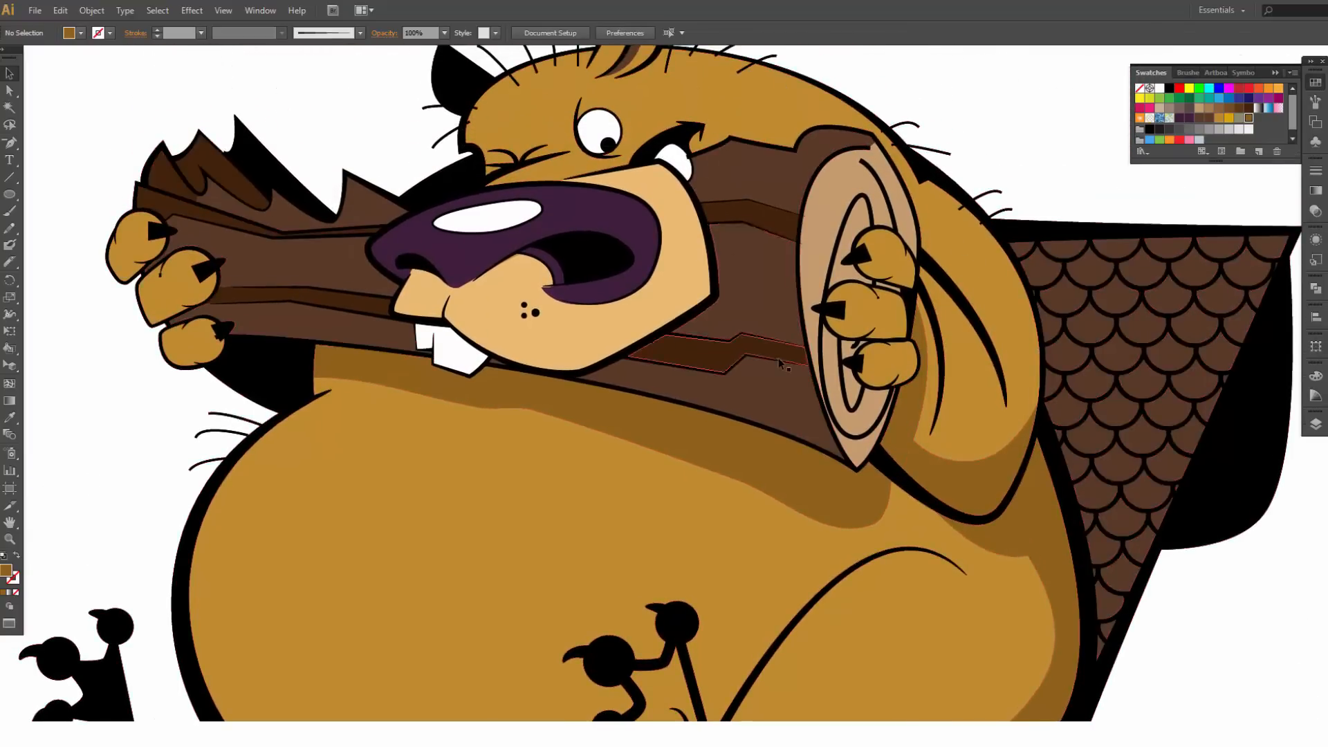
Step: Cut a shadow shape from the head and arm piece with the Knife, from above the log's upper edge down the shoulder to the arm crease
{"action": "left_click", "coordinate": [990, 424]}
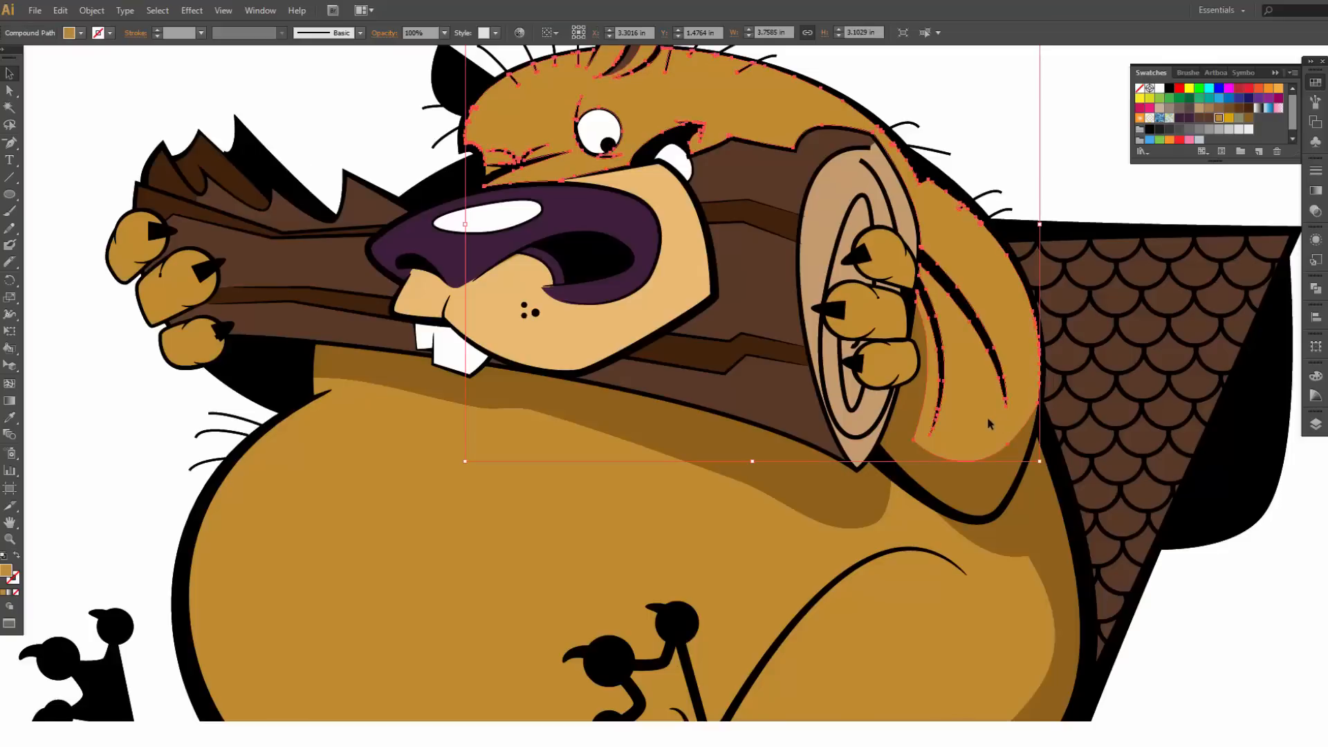
{"action": "left_click", "coordinate": [11, 260]}
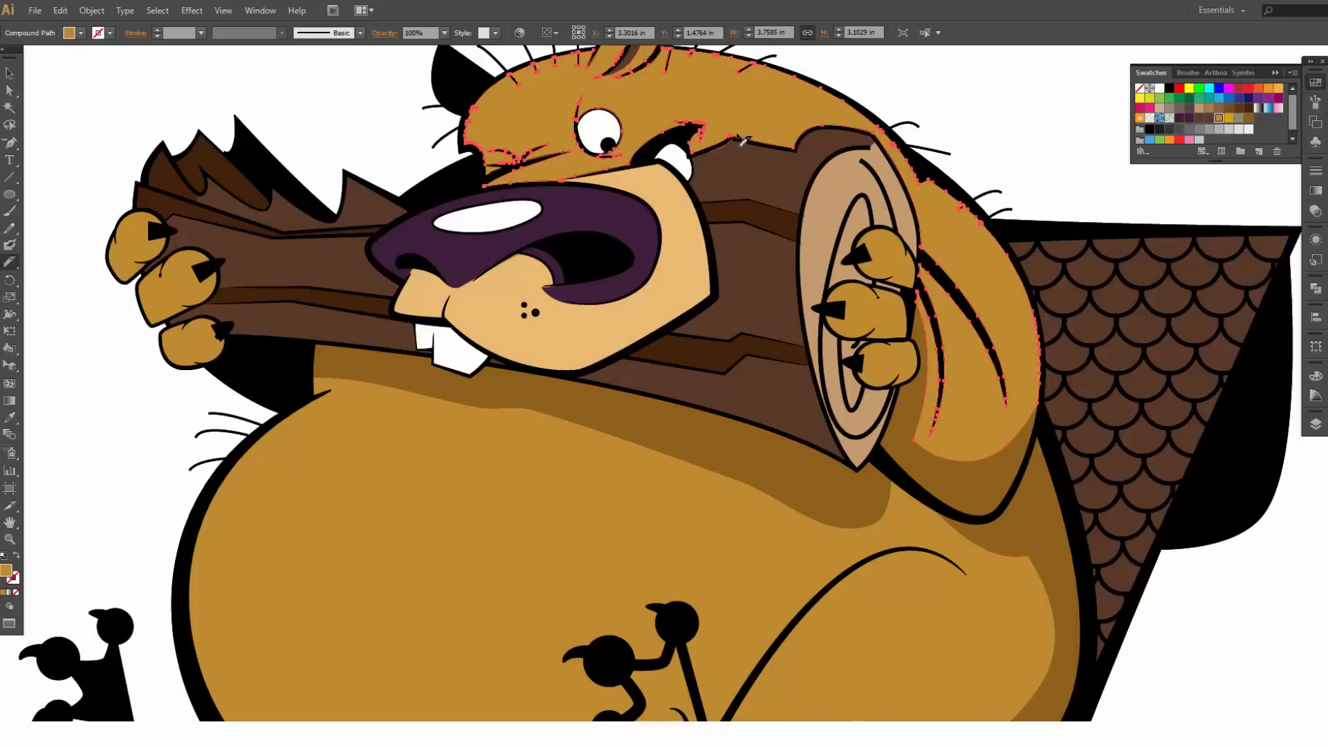
{"action": "mouse_move", "coordinate": [745, 127]}
{"action": "left_mouse_down"}
{"action": "mouse_move", "coordinate": [853, 123]}
{"action": "mouse_move", "coordinate": [905, 147]}
{"action": "mouse_move", "coordinate": [948, 211]}
{"action": "mouse_move", "coordinate": [992, 345]}
{"action": "left_mouse_up"}
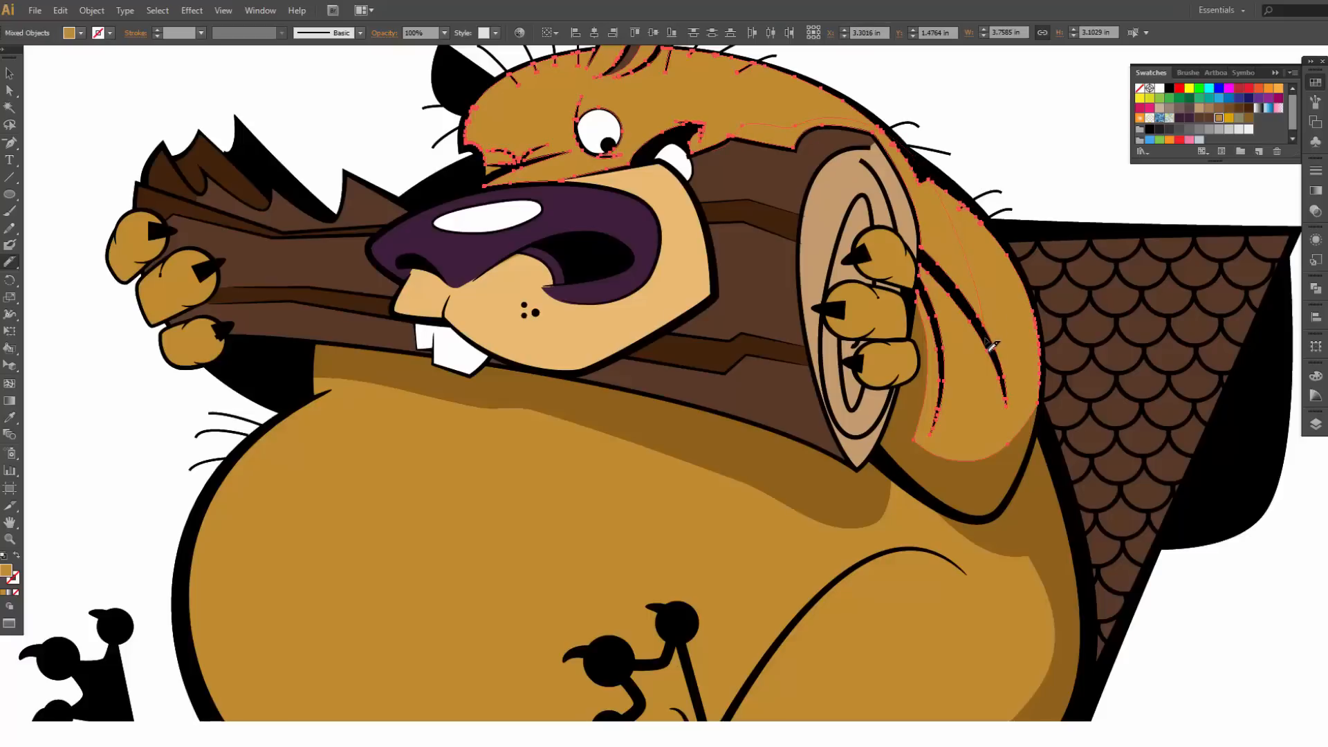
{"action": "key", "text": "v"}
{"action": "left_click", "coordinate": [1097, 159]}
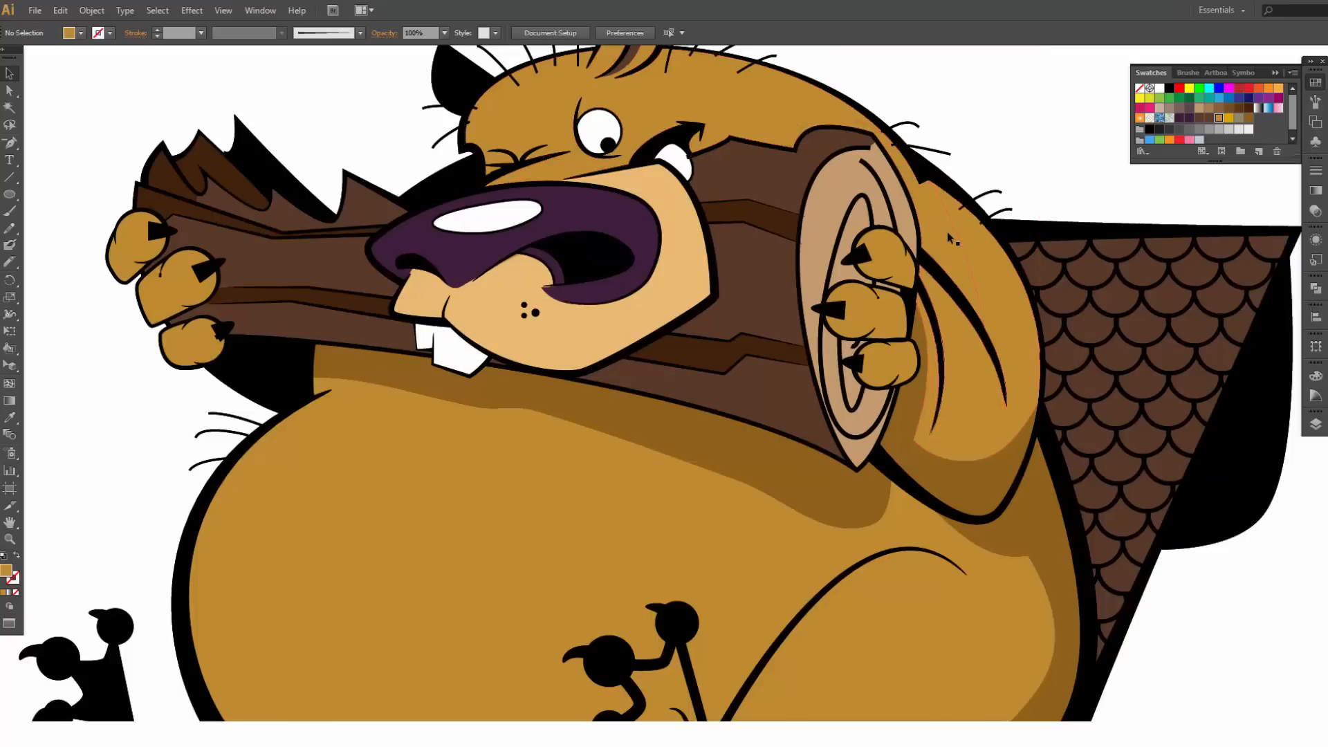
Step: Fill the cut piece above the log and along the shoulder with the saved dark golden brown swatch
{"action": "left_click", "coordinate": [946, 234]}
{"action": "left_click", "coordinate": [945, 231]}
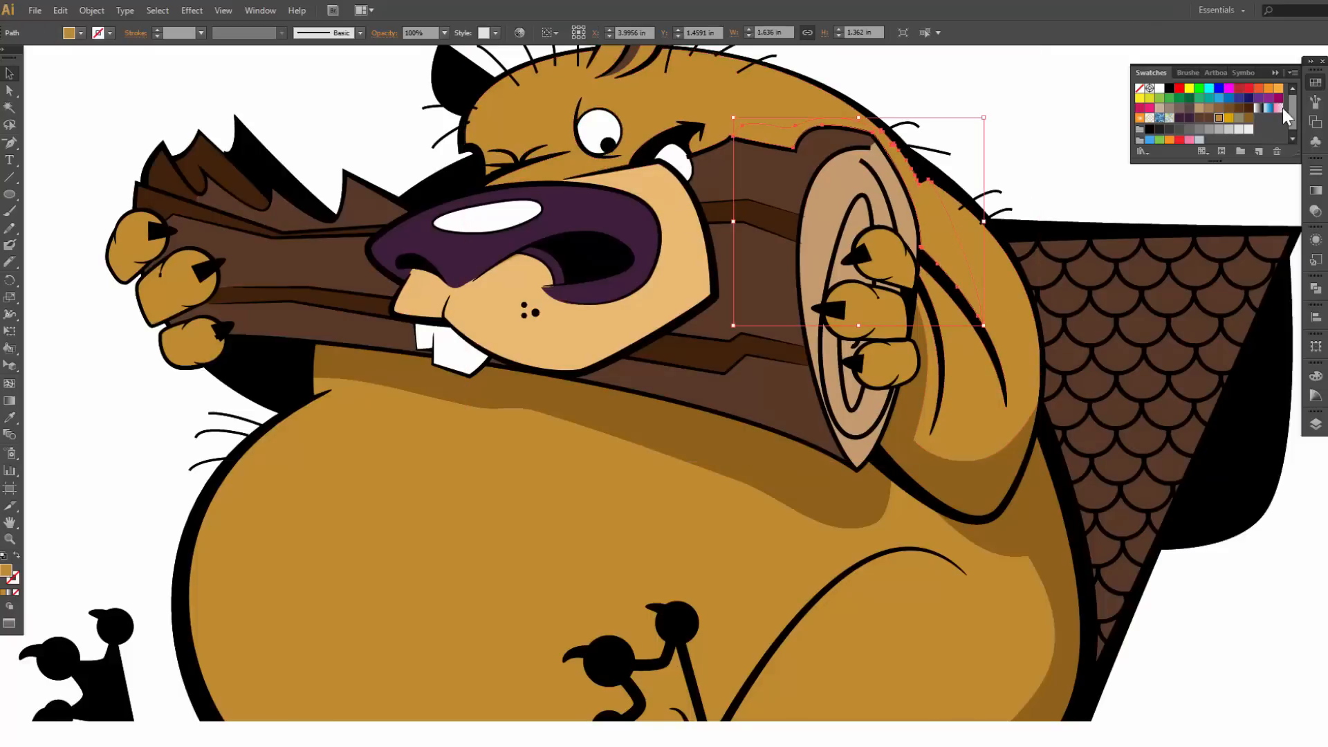
{"action": "left_click", "coordinate": [1249, 119]}
{"action": "left_click", "coordinate": [1040, 120]}
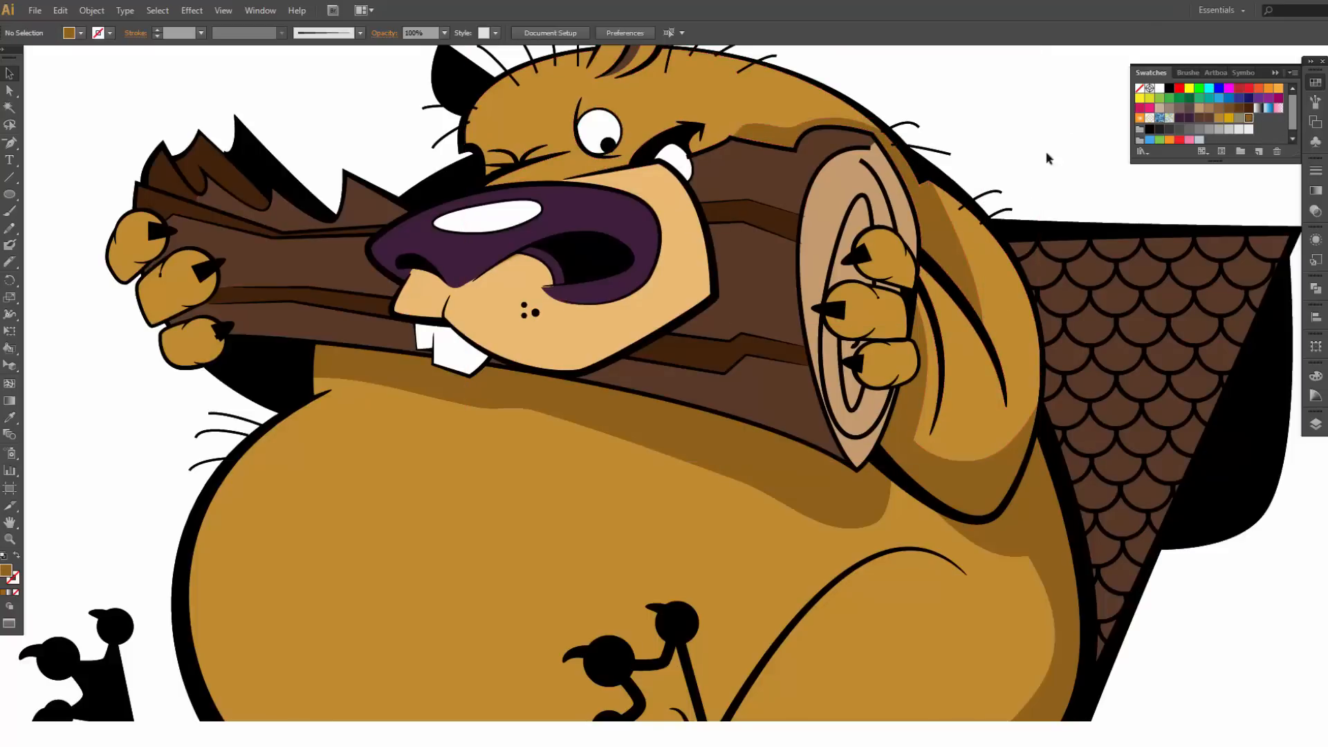
Step: Cut curved shadow shapes from the lower part of the six fingers on both paws with the Knife
{"action": "scroll", "coordinate": [1029, 337], "scroll_direction": "down", "scroll_amount": 1}
{"action": "scroll", "coordinate": [1029, 336], "scroll_direction": "up", "scroll_amount": 3}
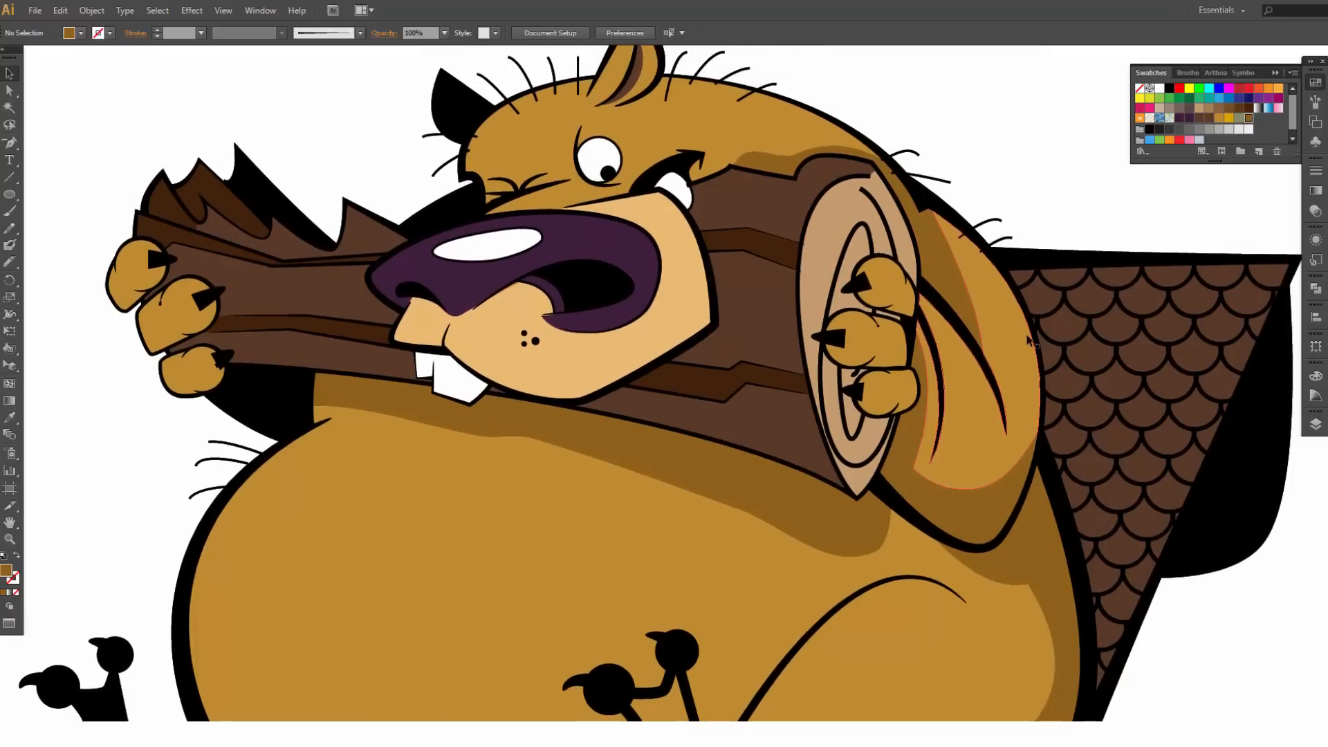
{"action": "left_click", "coordinate": [887, 310]}
{"action": "left_click", "coordinate": [878, 353], "text": "shift"}
{"action": "left_click", "coordinate": [885, 401], "text": "shift"}
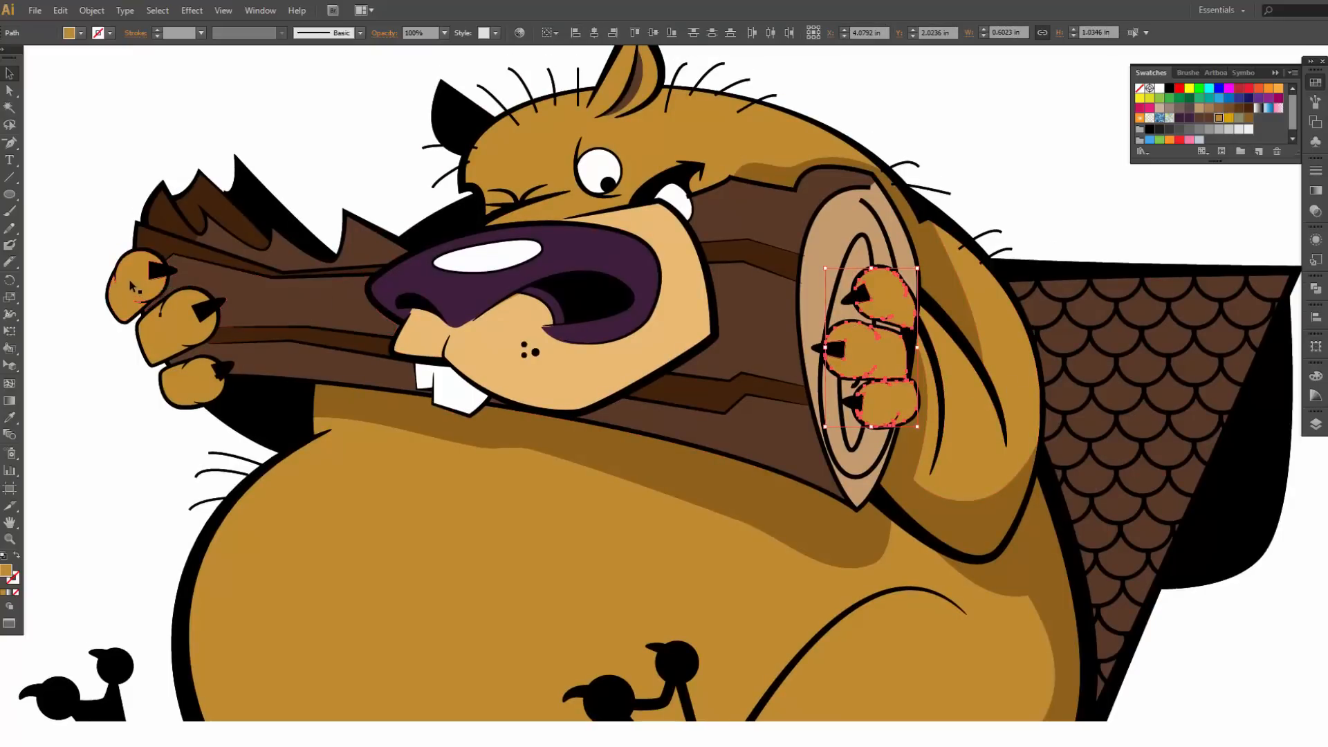
{"action": "left_click", "coordinate": [130, 284], "text": "shift"}
{"action": "left_click", "coordinate": [168, 327], "text": "shift"}
{"action": "left_click", "coordinate": [190, 386], "text": "shift"}
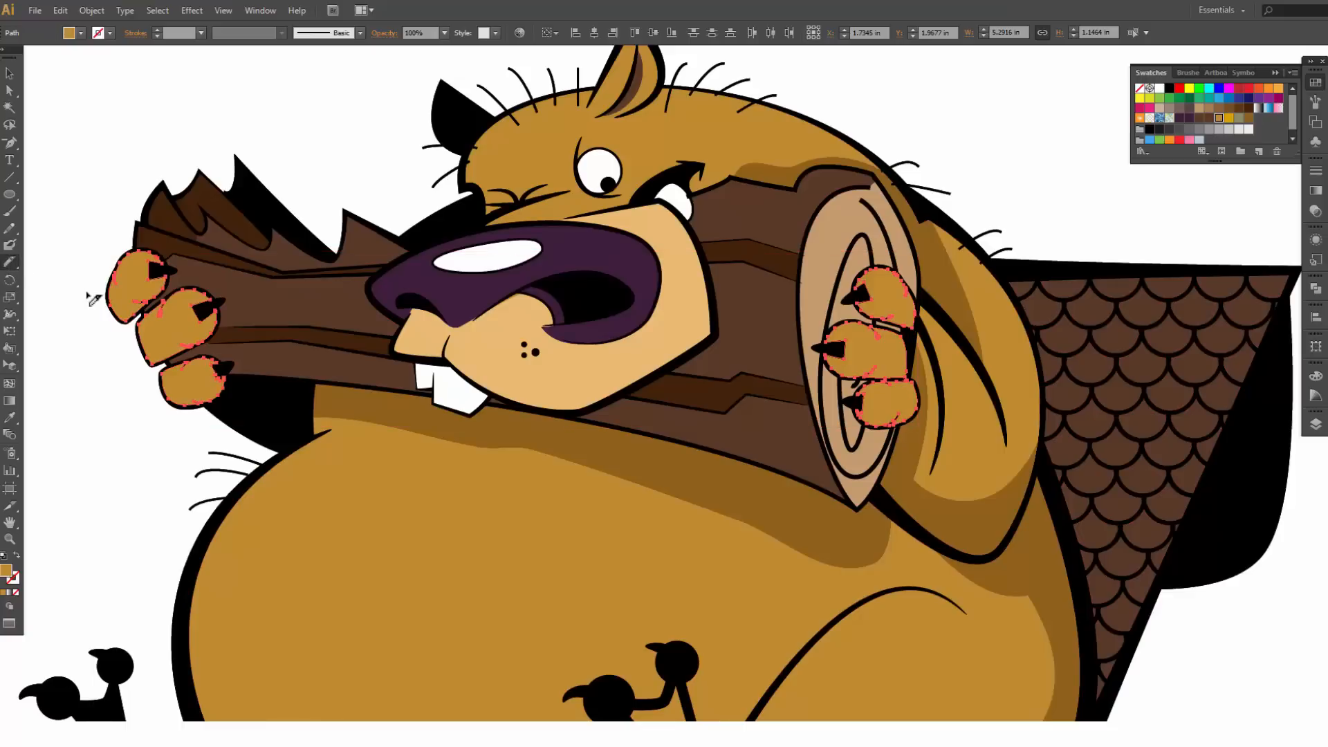
{"action": "mouse_move", "coordinate": [102, 280]}
{"action": "left_mouse_down"}
{"action": "mouse_move", "coordinate": [139, 310]}
{"action": "mouse_move", "coordinate": [174, 277]}
{"action": "left_mouse_up"}
{"action": "left_click_drag", "start_coordinate": [176, 339], "coordinate": [245, 312]}
{"action": "mouse_move", "coordinate": [159, 386]}
{"action": "left_mouse_down"}
{"action": "mouse_move", "coordinate": [199, 408]}
{"action": "mouse_move", "coordinate": [246, 377]}
{"action": "left_mouse_up"}
{"action": "mouse_move", "coordinate": [850, 407]}
{"action": "left_mouse_down"}
{"action": "mouse_move", "coordinate": [884, 413]}
{"action": "mouse_move", "coordinate": [925, 391]}
{"action": "left_mouse_up"}
{"action": "mouse_move", "coordinate": [823, 355]}
{"action": "left_mouse_down"}
{"action": "mouse_move", "coordinate": [878, 376]}
{"action": "mouse_move", "coordinate": [916, 348]}
{"action": "left_mouse_up"}
{"action": "key", "text": "v"}
{"action": "left_click", "coordinate": [1046, 172]}
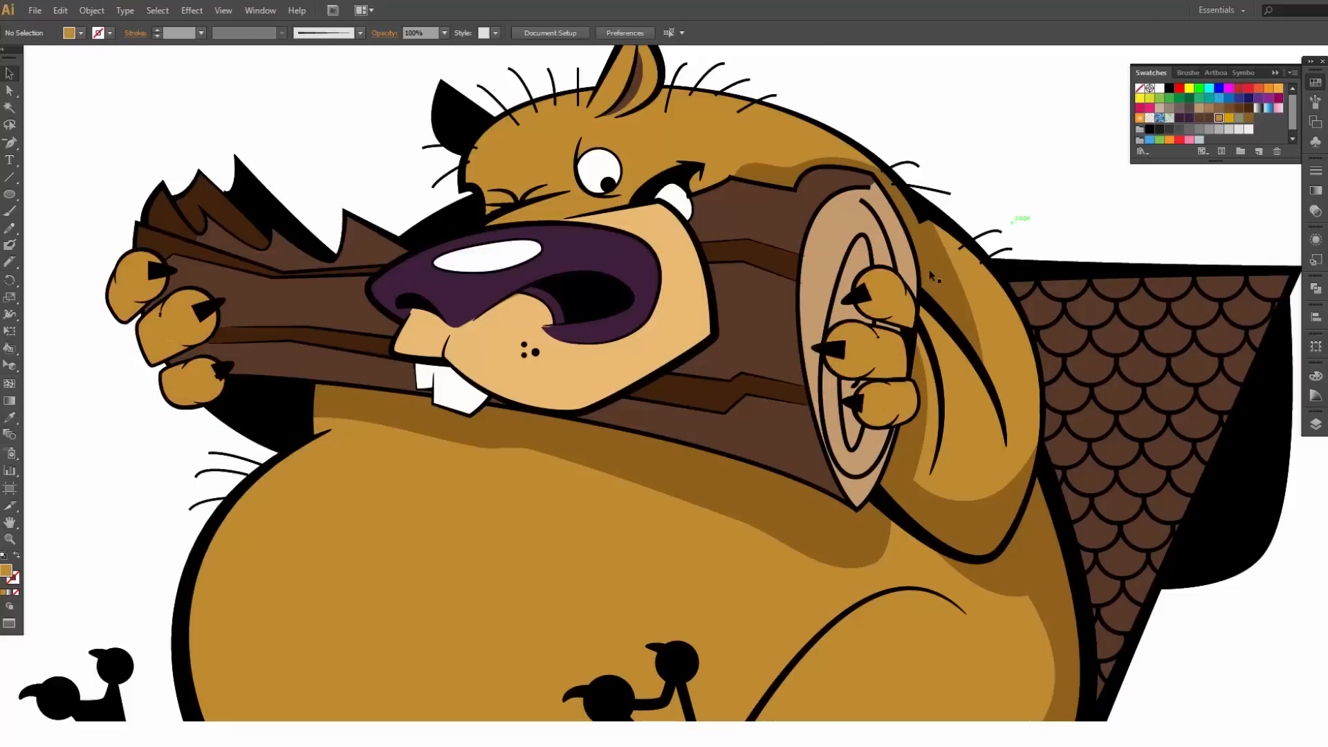
Step: Fill the lower cut pieces of all six fingers with the saved dark golden brown swatch
{"action": "left_click", "coordinate": [910, 323]}
{"action": "left_click", "coordinate": [879, 312], "text": "shift"}
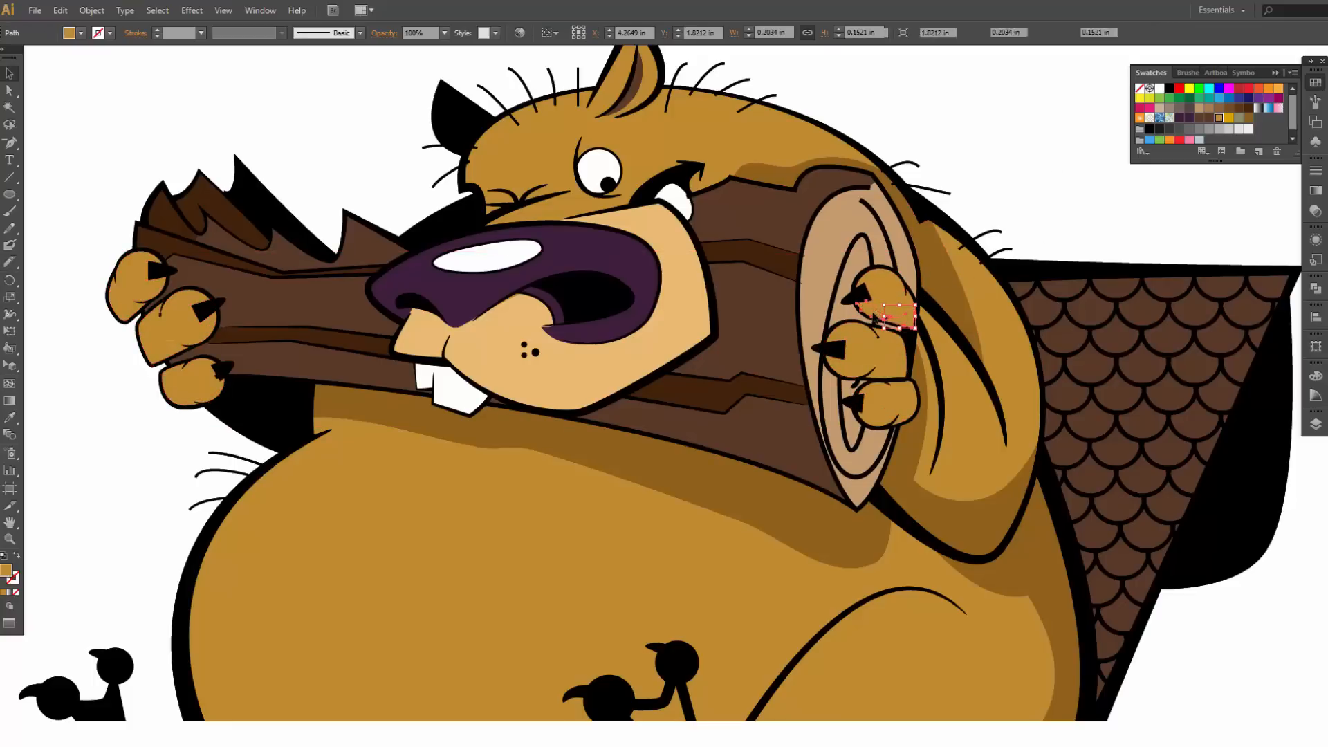
{"action": "left_click", "coordinate": [856, 371], "text": "shift"}
{"action": "left_click", "coordinate": [882, 414], "text": "shift"}
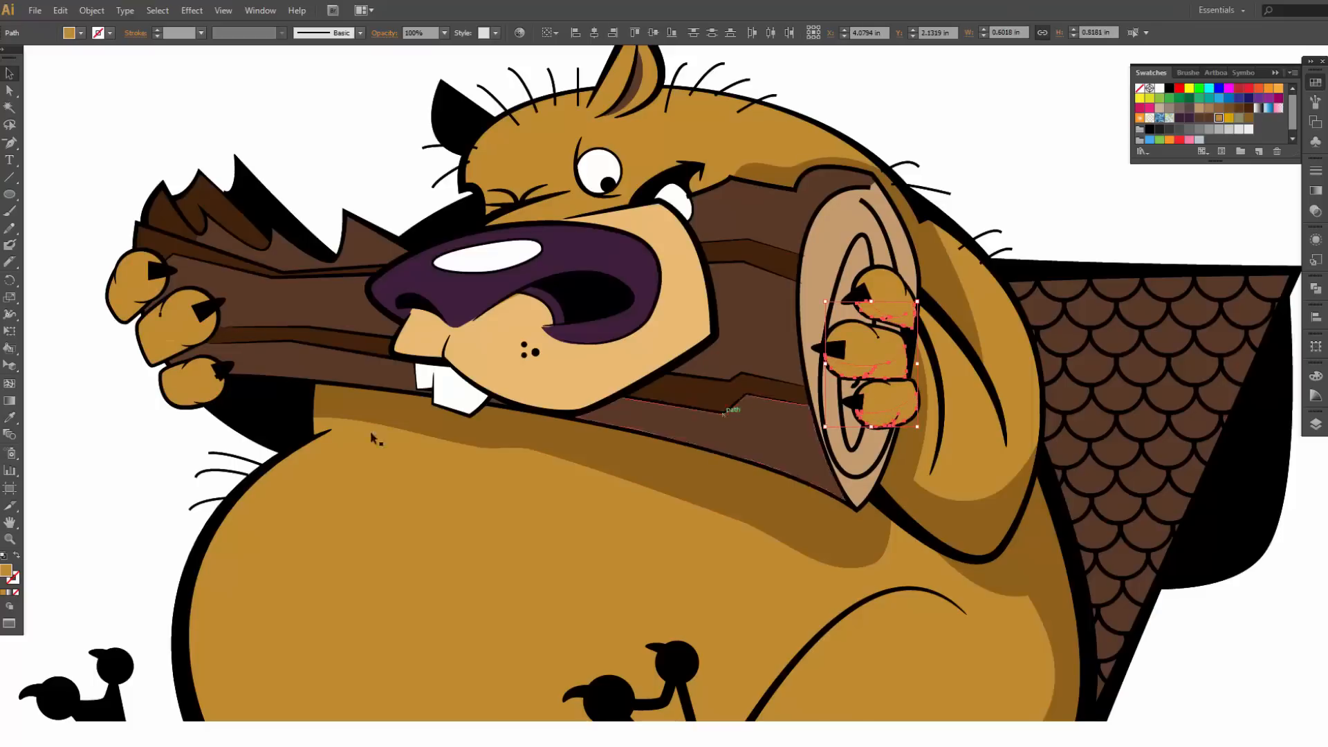
{"action": "left_click", "coordinate": [181, 405], "text": "shift"}
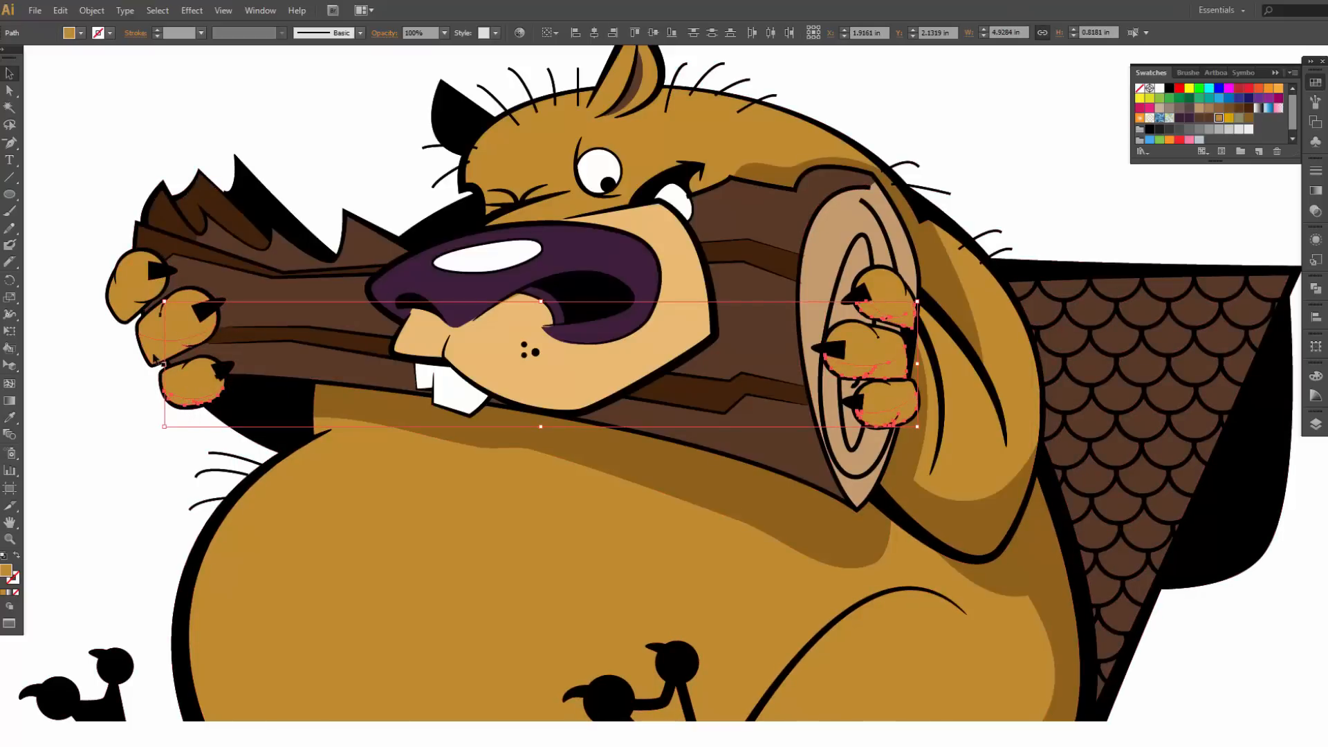
{"action": "left_click", "coordinate": [144, 325], "text": "shift"}
{"action": "left_click", "coordinate": [128, 313], "text": "shift"}
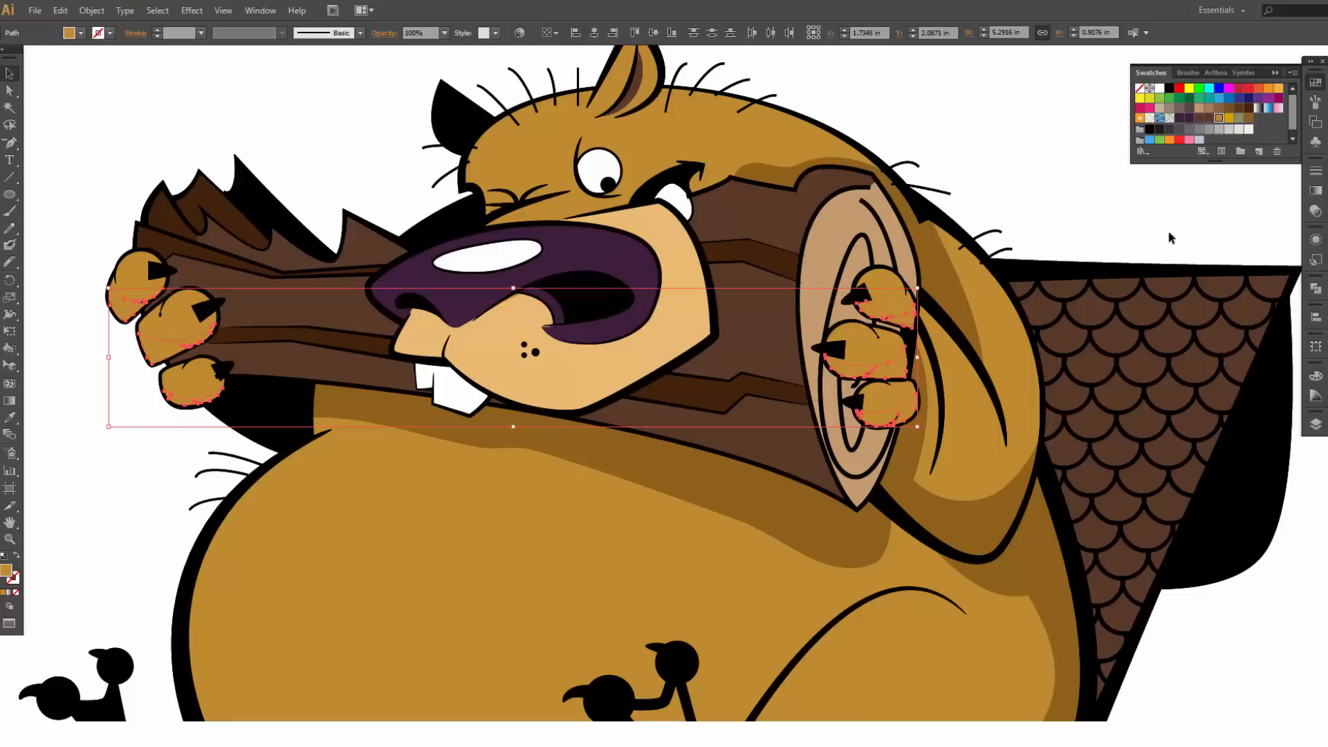
{"action": "left_click", "coordinate": [1249, 118]}
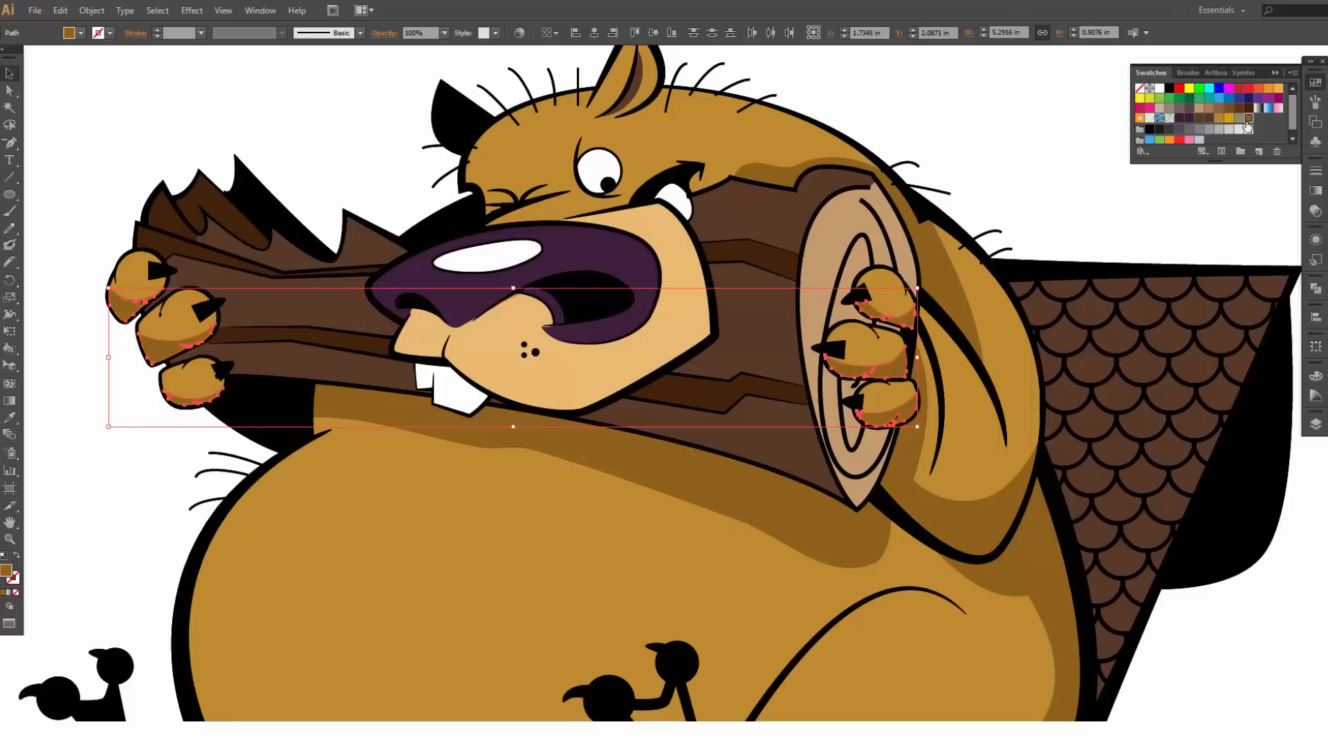
{"action": "left_click", "coordinate": [1069, 194]}
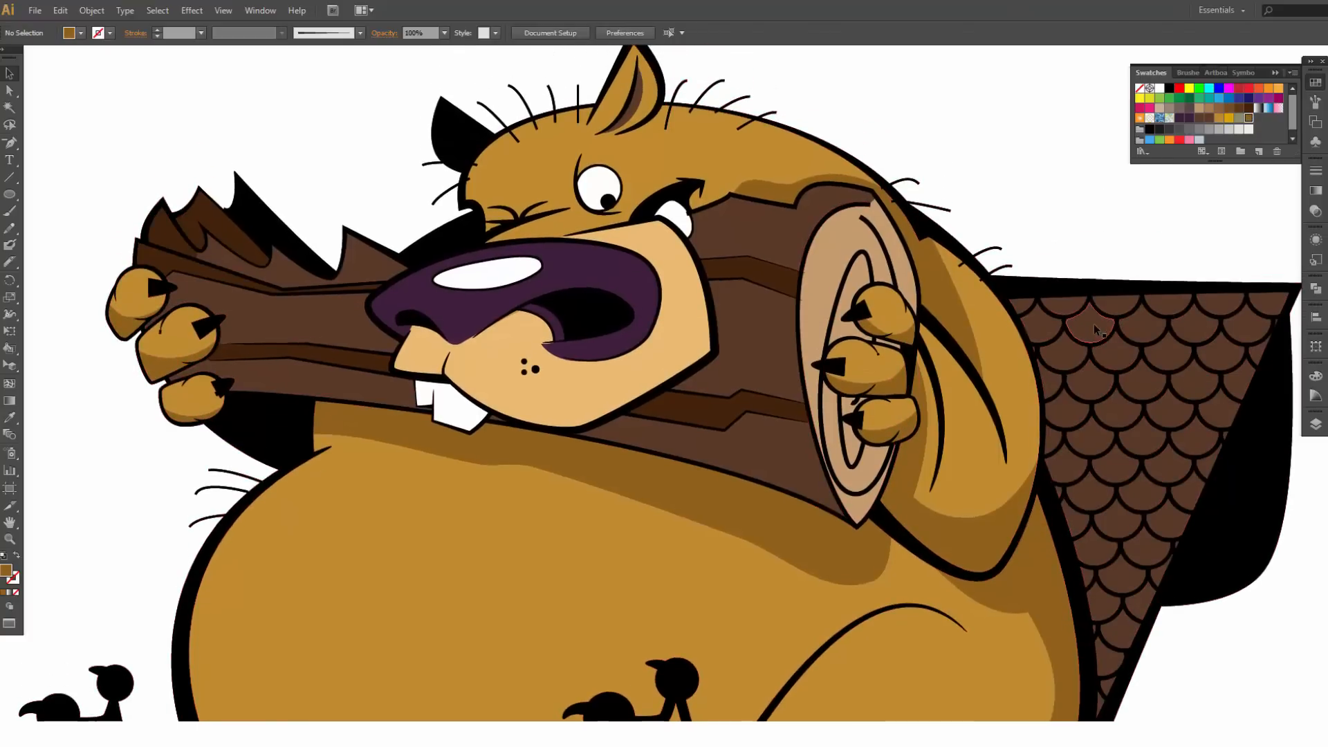
Step: Cut a curved shadow band from the tan muzzle with the Knife, following the underside of the purple nose
{"action": "scroll", "coordinate": [1095, 332], "scroll_direction": "up", "scroll_amount": 2}
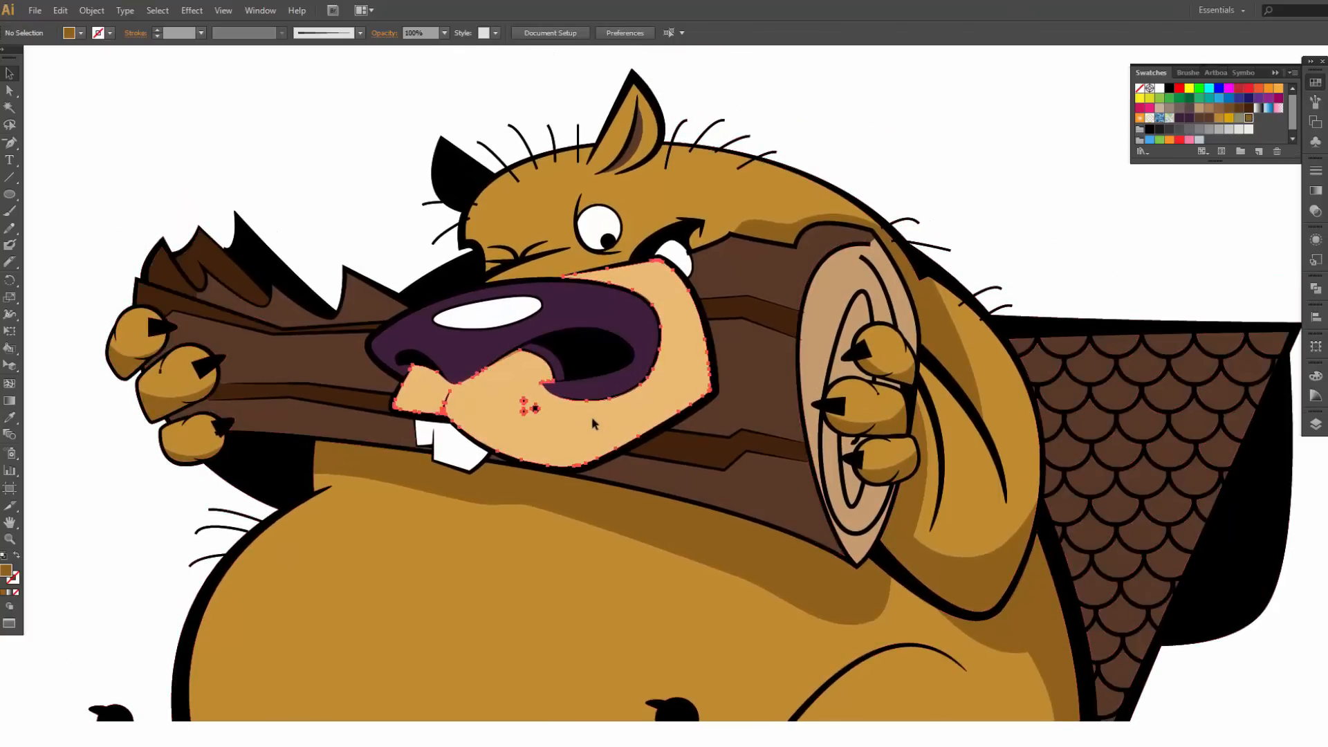
{"action": "left_click", "coordinate": [591, 417]}
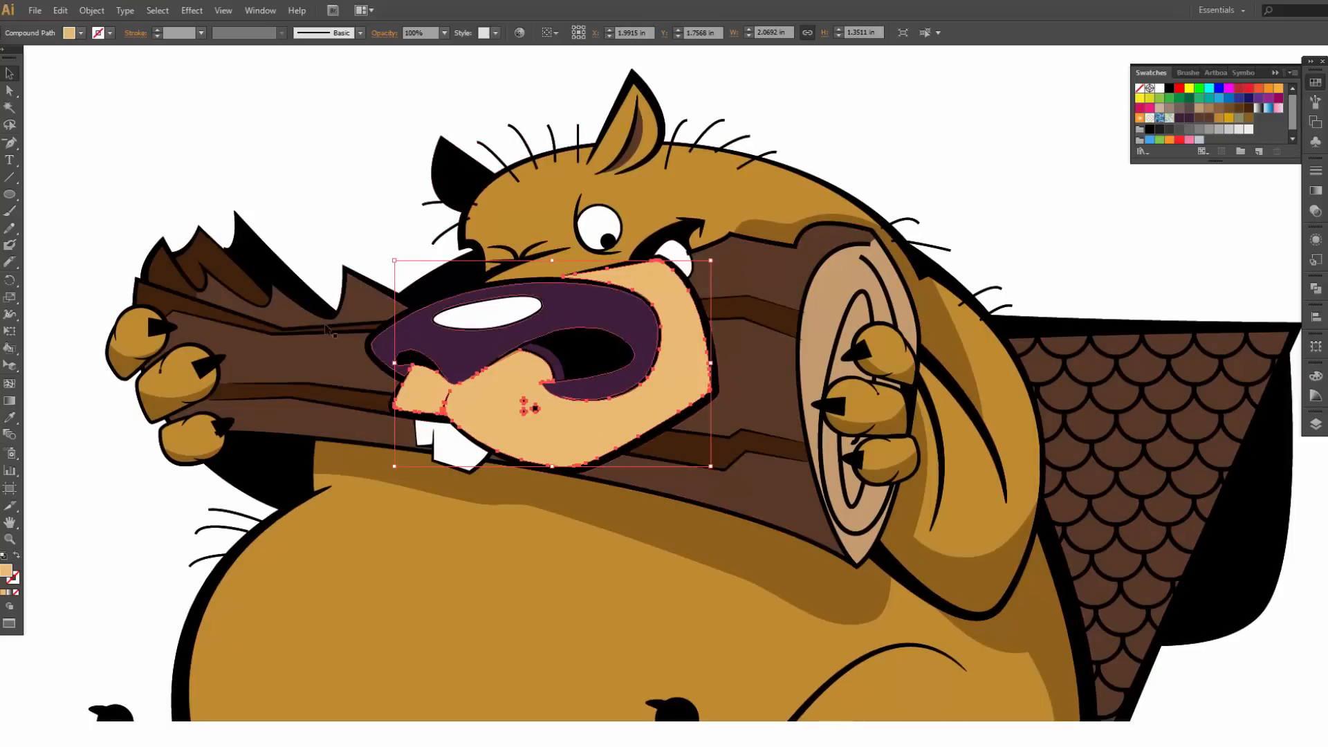
{"action": "left_click", "coordinate": [11, 262]}
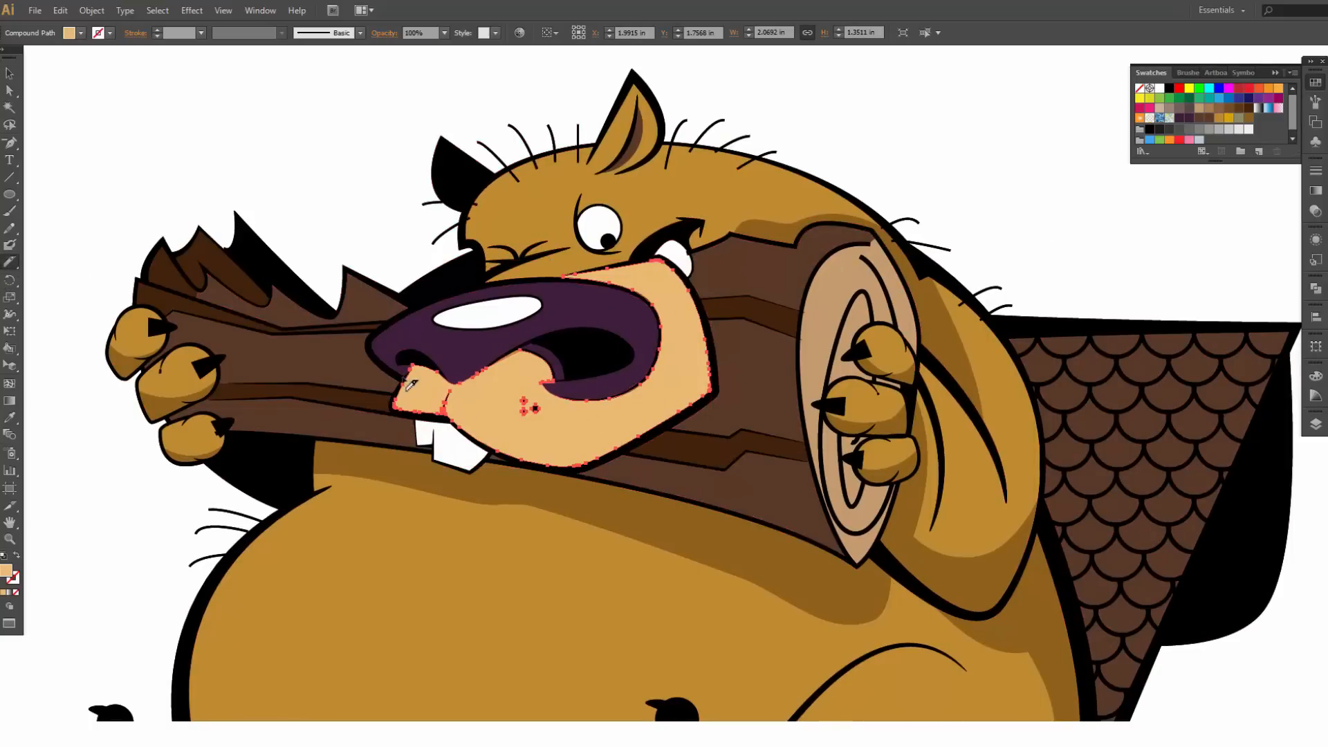
{"action": "mouse_move", "coordinate": [408, 376]}
{"action": "left_mouse_down"}
{"action": "mouse_move", "coordinate": [455, 401]}
{"action": "mouse_move", "coordinate": [561, 359]}
{"action": "mouse_move", "coordinate": [528, 378]}
{"action": "mouse_move", "coordinate": [540, 397]}
{"action": "mouse_move", "coordinate": [565, 417]}
{"action": "mouse_move", "coordinate": [609, 415]}
{"action": "mouse_move", "coordinate": [652, 389]}
{"action": "mouse_move", "coordinate": [665, 341]}
{"action": "left_mouse_up"}
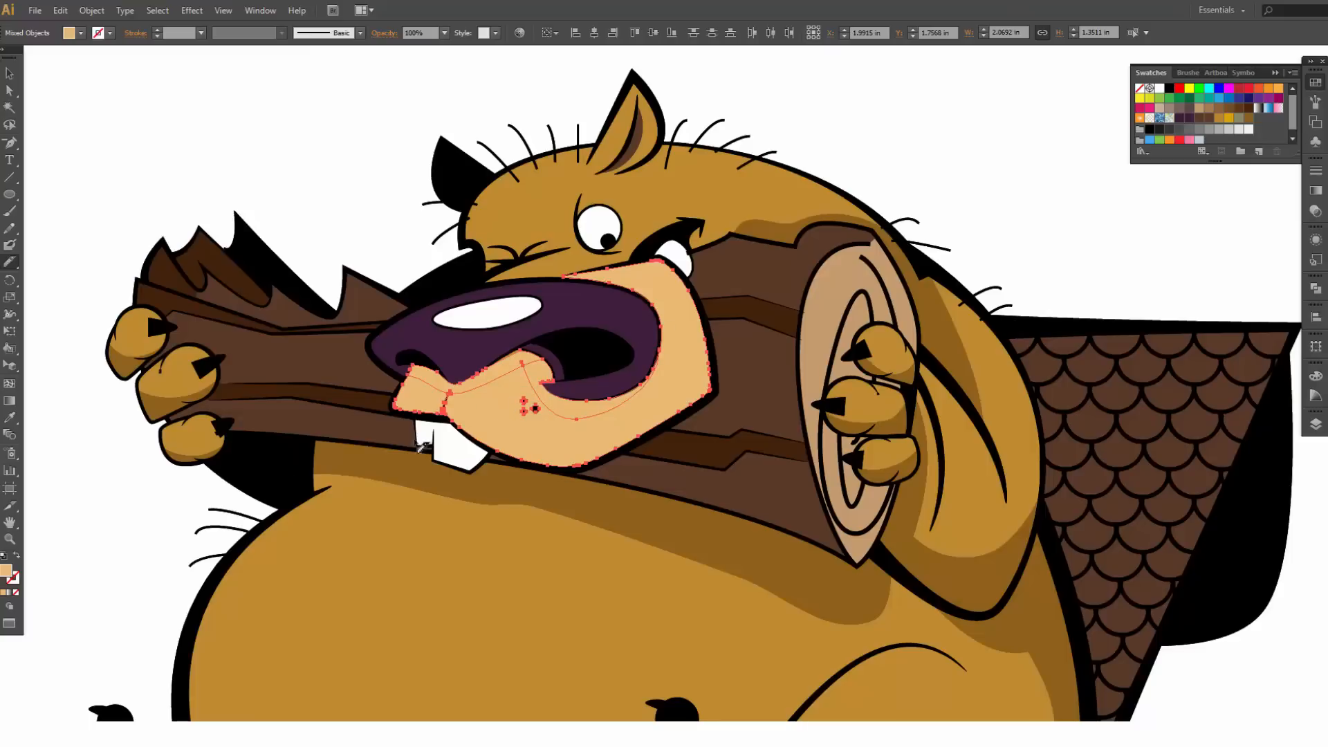
{"action": "key", "text": "v"}
{"action": "left_click", "coordinate": [107, 521]}
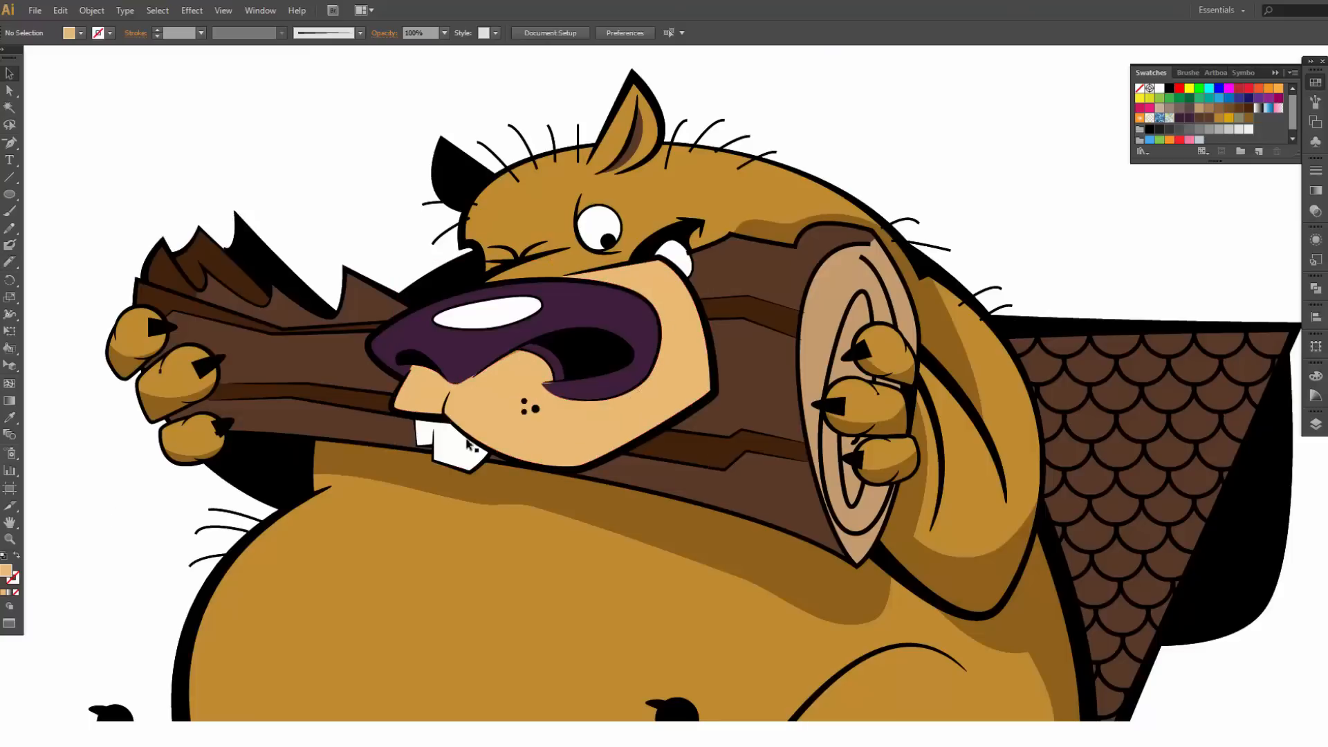
Step: Fill the cut muzzle pieces beneath the nose with a darker shade of the muzzle tan
{"action": "left_click", "coordinate": [472, 437]}
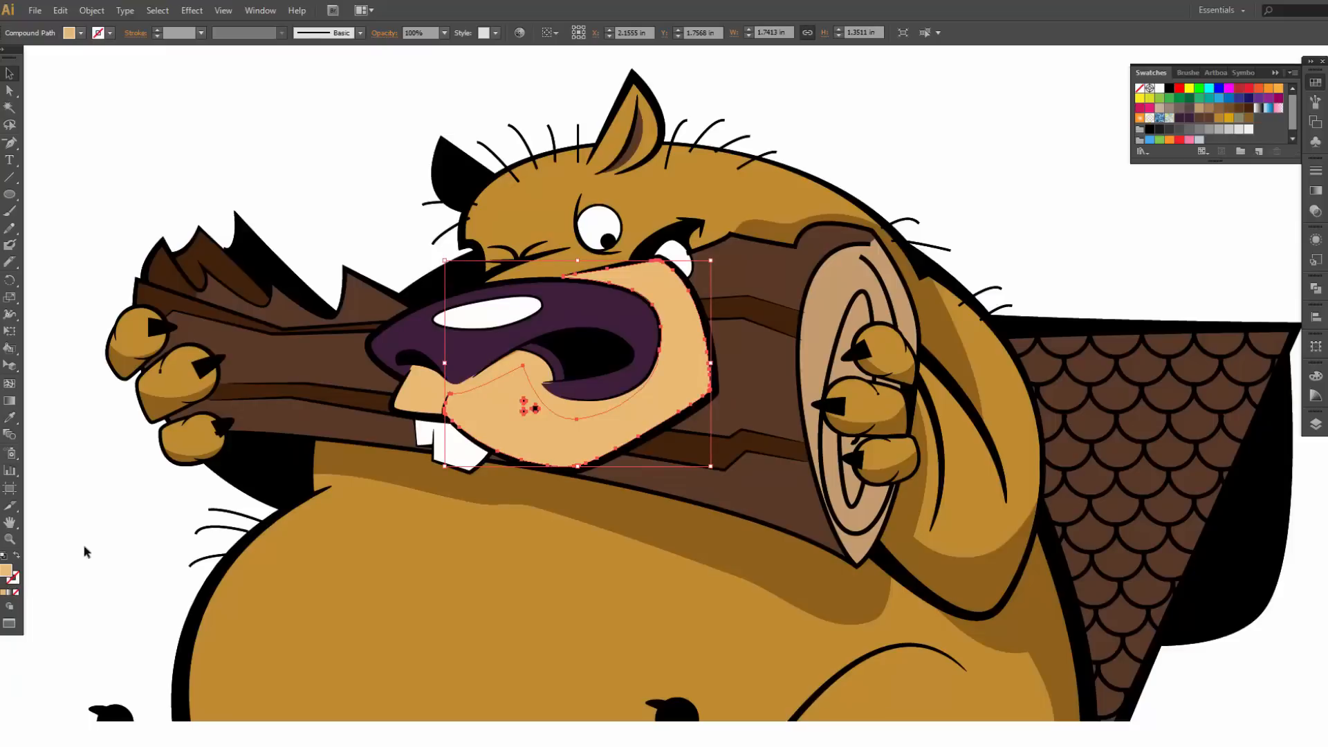
{"action": "left_click", "coordinate": [533, 377]}
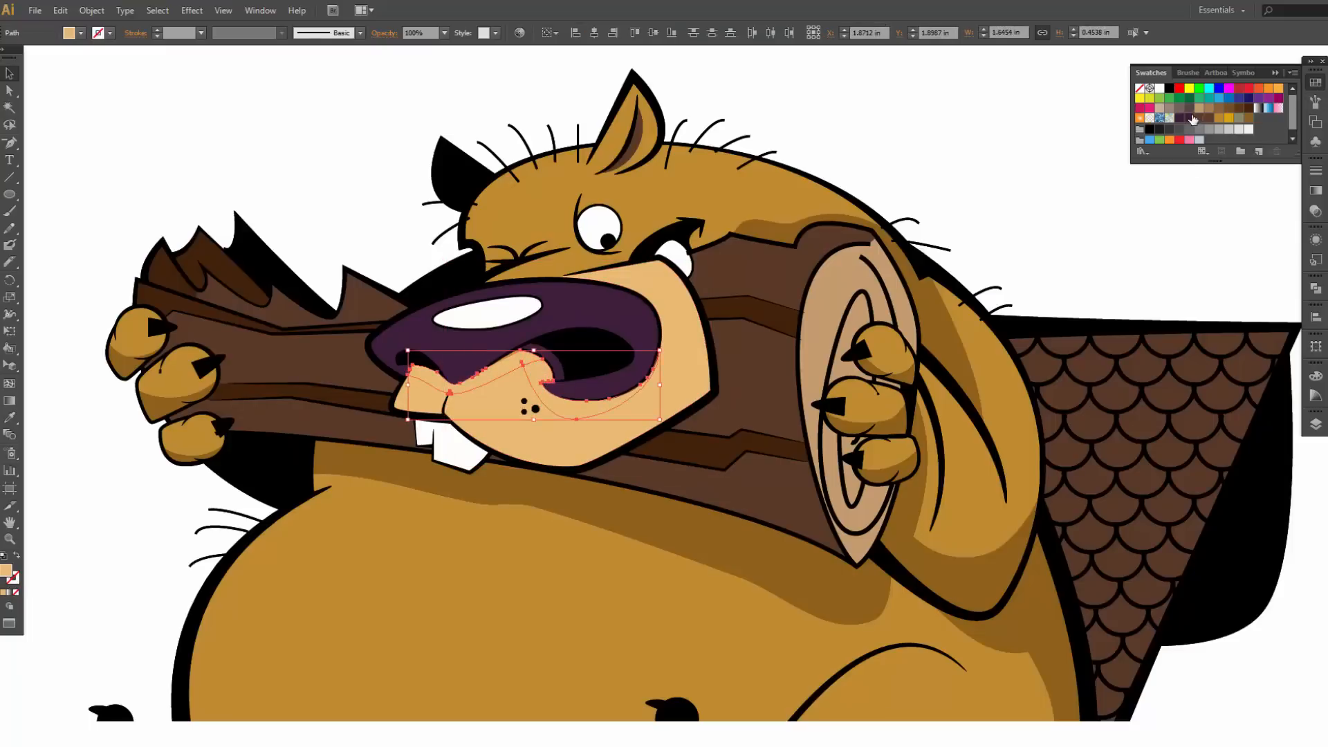
{"action": "double_click", "coordinate": [7, 572]}
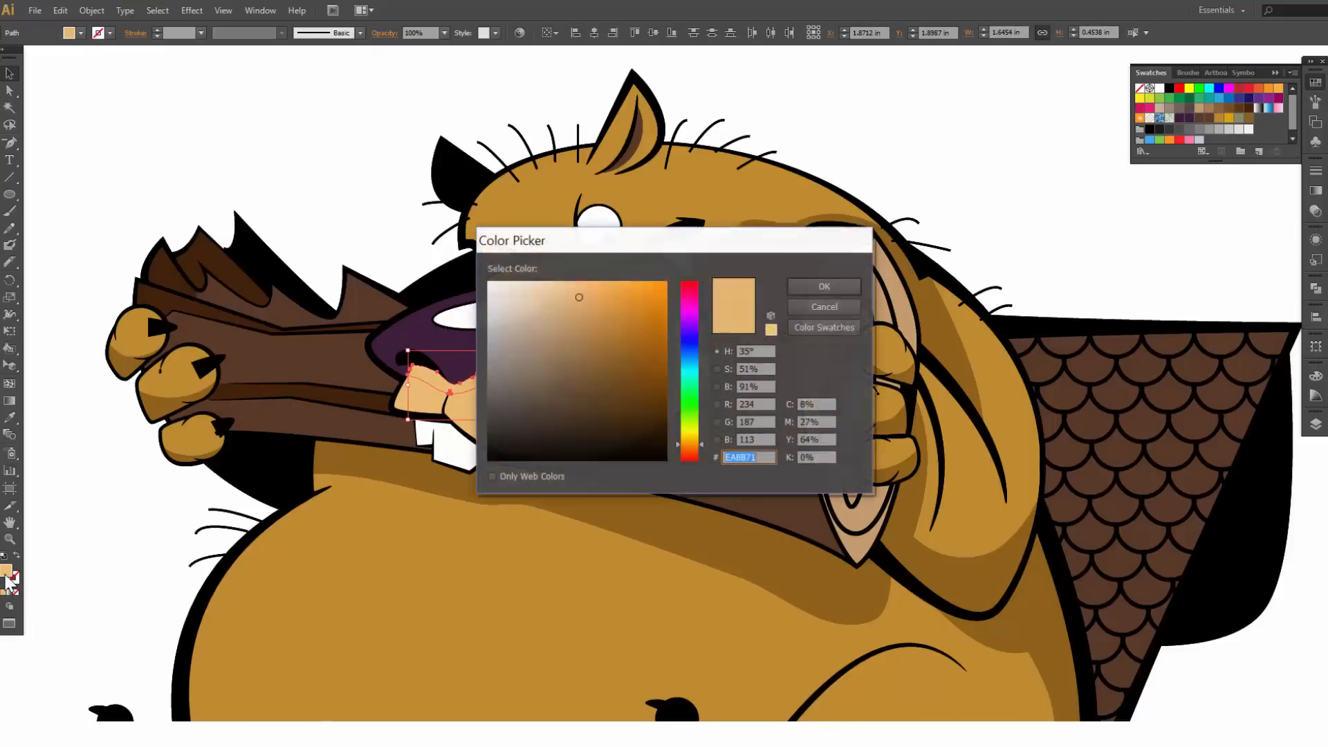
{"action": "mouse_move", "coordinate": [578, 300]}
{"action": "left_mouse_down"}
{"action": "mouse_move", "coordinate": [571, 334]}
{"action": "mouse_move", "coordinate": [572, 323]}
{"action": "left_mouse_up"}
{"action": "left_click", "coordinate": [798, 285]}
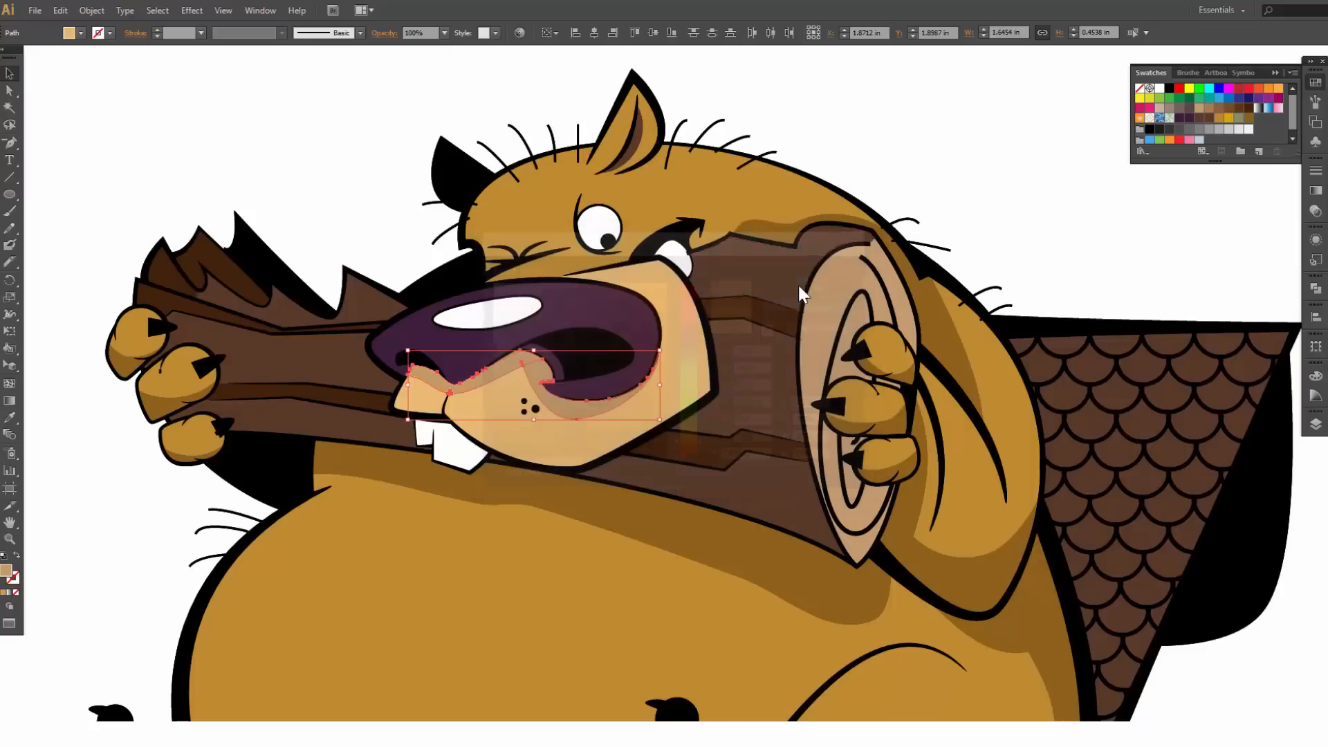
Step: Save the darker tan muzzle shadow fill as a new swatch and deselect the muzzle pieces
{"action": "mouse_move", "coordinate": [4, 574]}
{"action": "left_mouse_down"}
{"action": "mouse_move", "coordinate": [836, 255]}
{"action": "mouse_move", "coordinate": [1252, 122]}
{"action": "left_mouse_up"}
{"action": "left_click", "coordinate": [1084, 184]}
{"action": "scroll", "coordinate": [1011, 219], "scroll_direction": "down", "scroll_amount": 2}
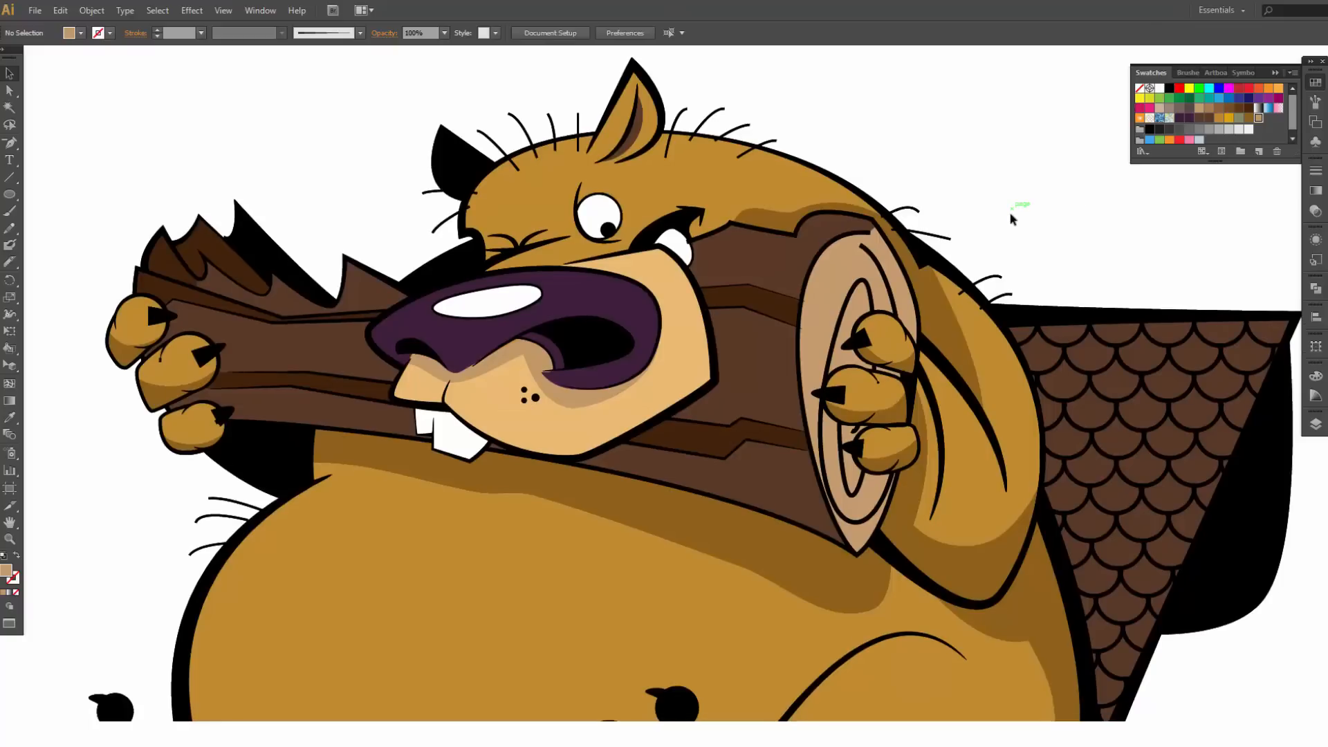
Step: Recolour the brown inner shape of the ear with the saved dark golden brown swatch
{"action": "scroll", "coordinate": [1010, 211], "scroll_direction": "up", "scroll_amount": 2}
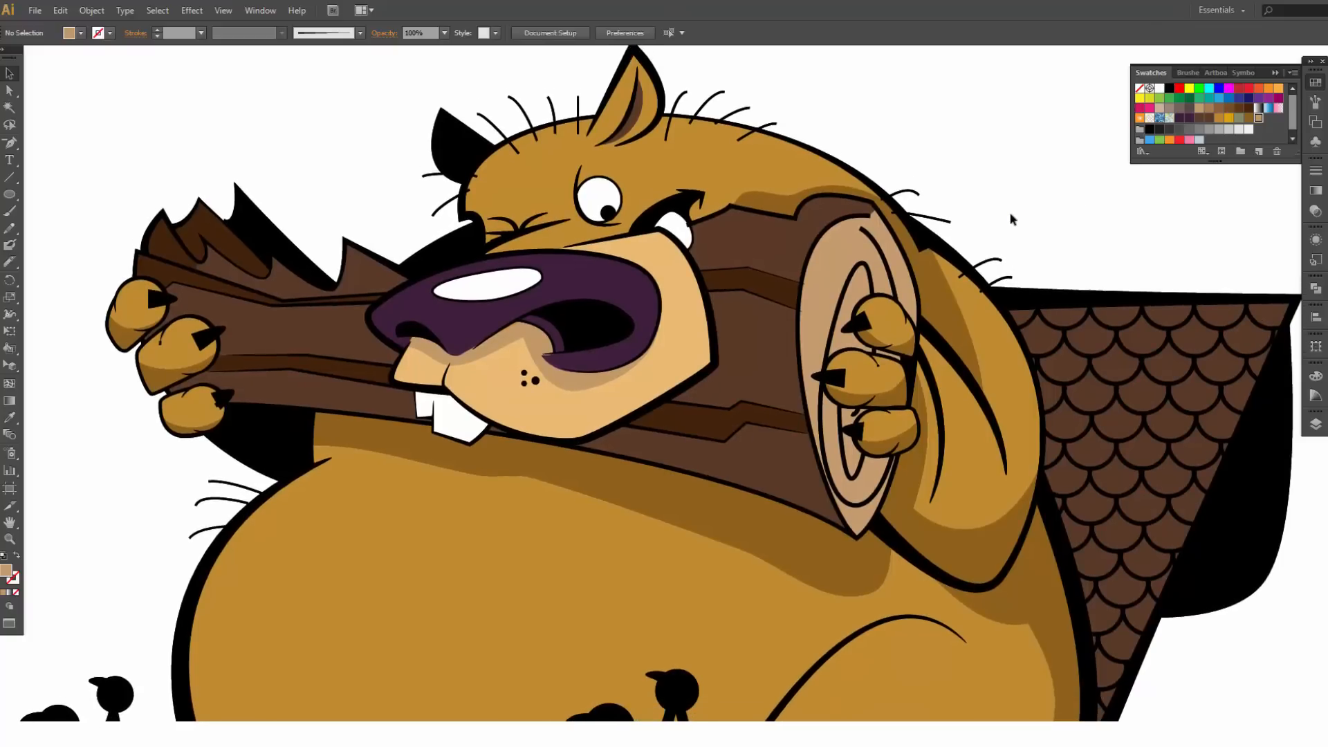
{"action": "left_click", "coordinate": [657, 130]}
{"action": "left_click", "coordinate": [702, 105]}
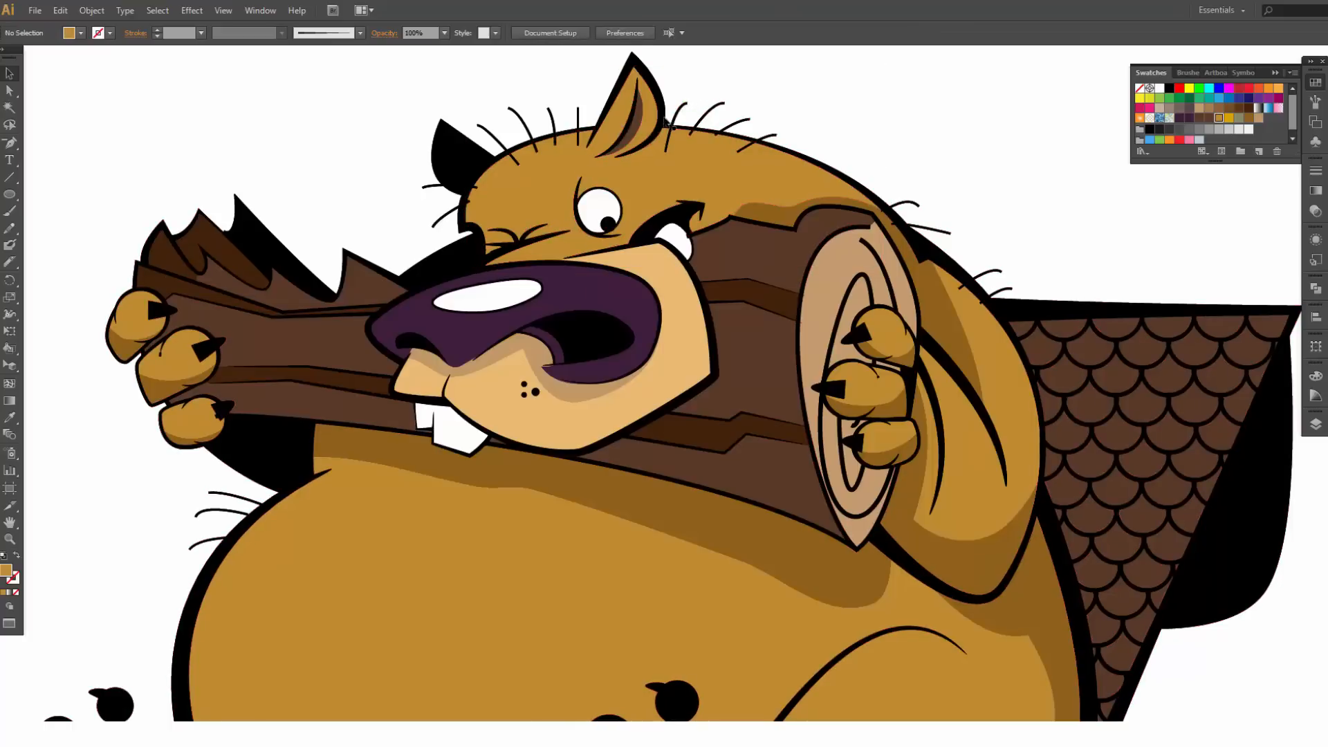
{"action": "left_click", "coordinate": [637, 126]}
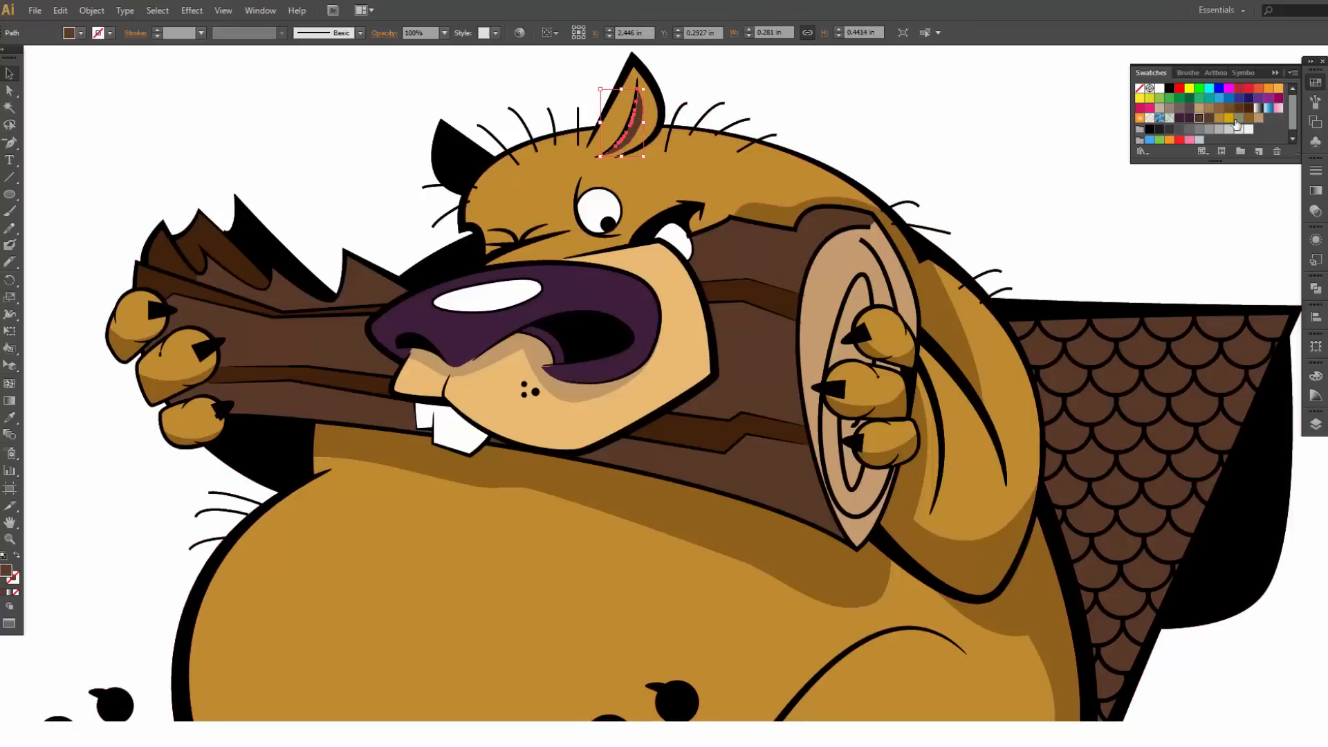
{"action": "left_click", "coordinate": [1249, 119]}
{"action": "left_click", "coordinate": [1007, 126]}
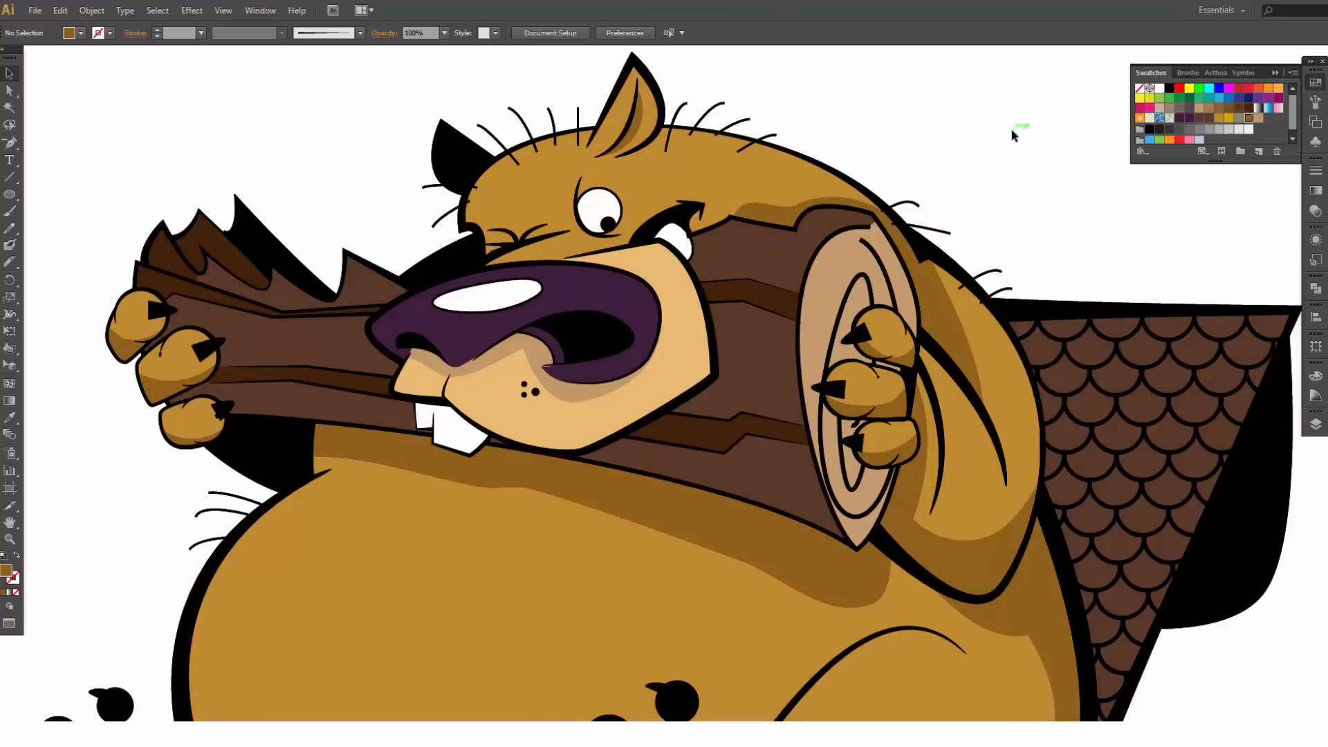
Step: Cut a curved band with the Knife through the log pieces behind the muzzle, following the muzzle's outline from eye to underside
{"action": "scroll", "coordinate": [1010, 135], "scroll_direction": "down", "scroll_amount": 1}
{"action": "key", "text": "ctrl+0"}
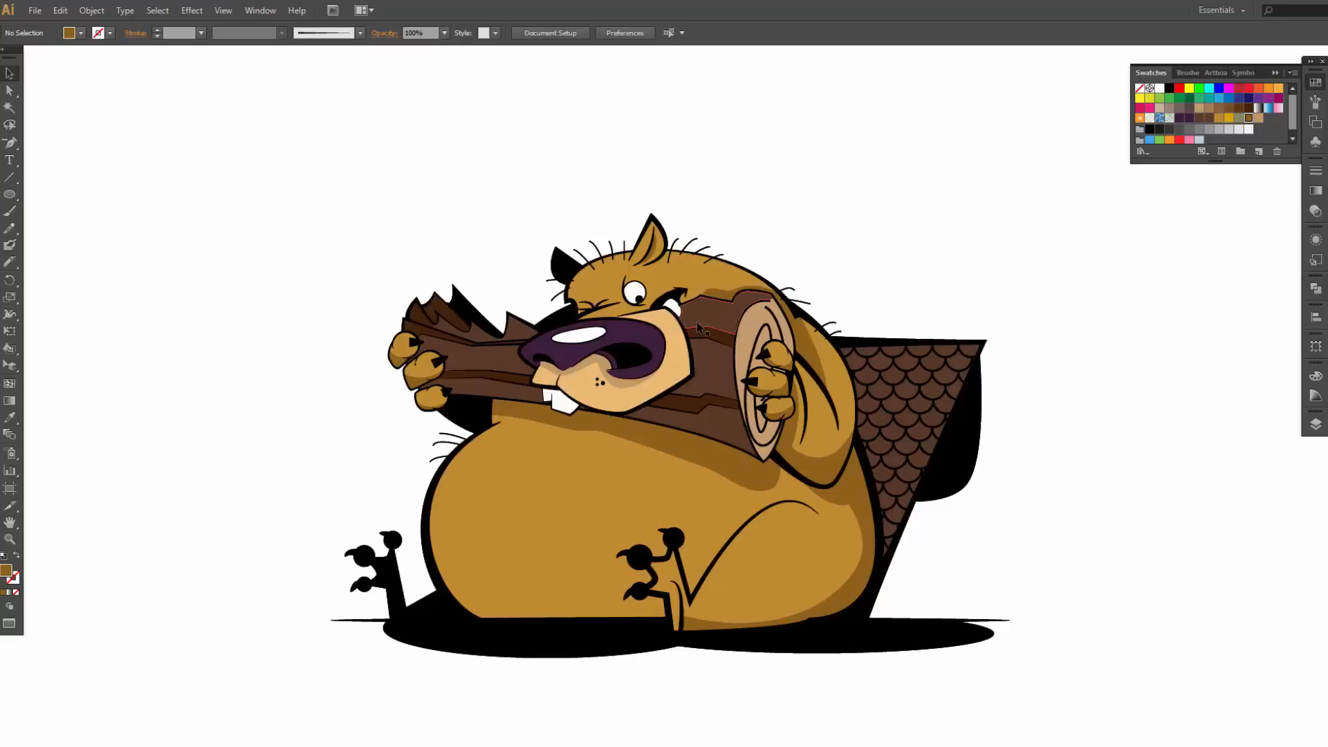
{"action": "left_click", "coordinate": [699, 316]}
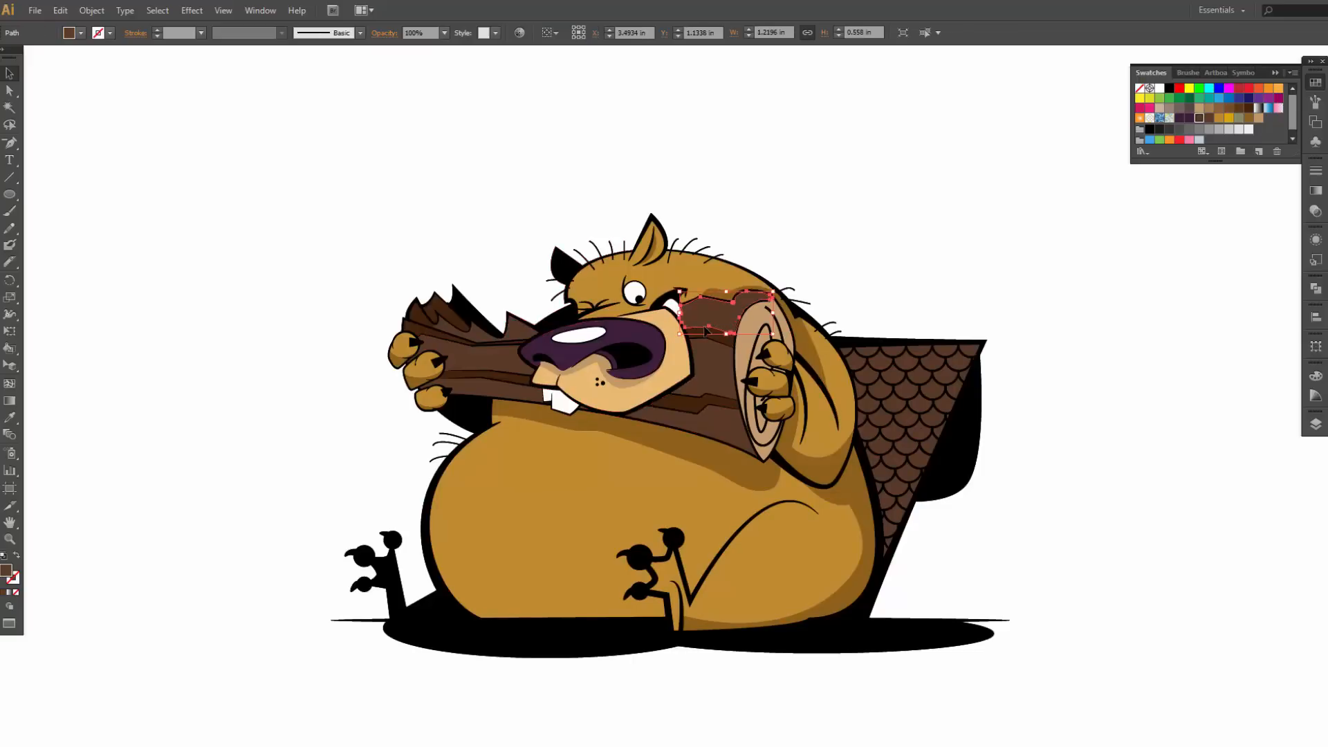
{"action": "left_click", "coordinate": [702, 364]}
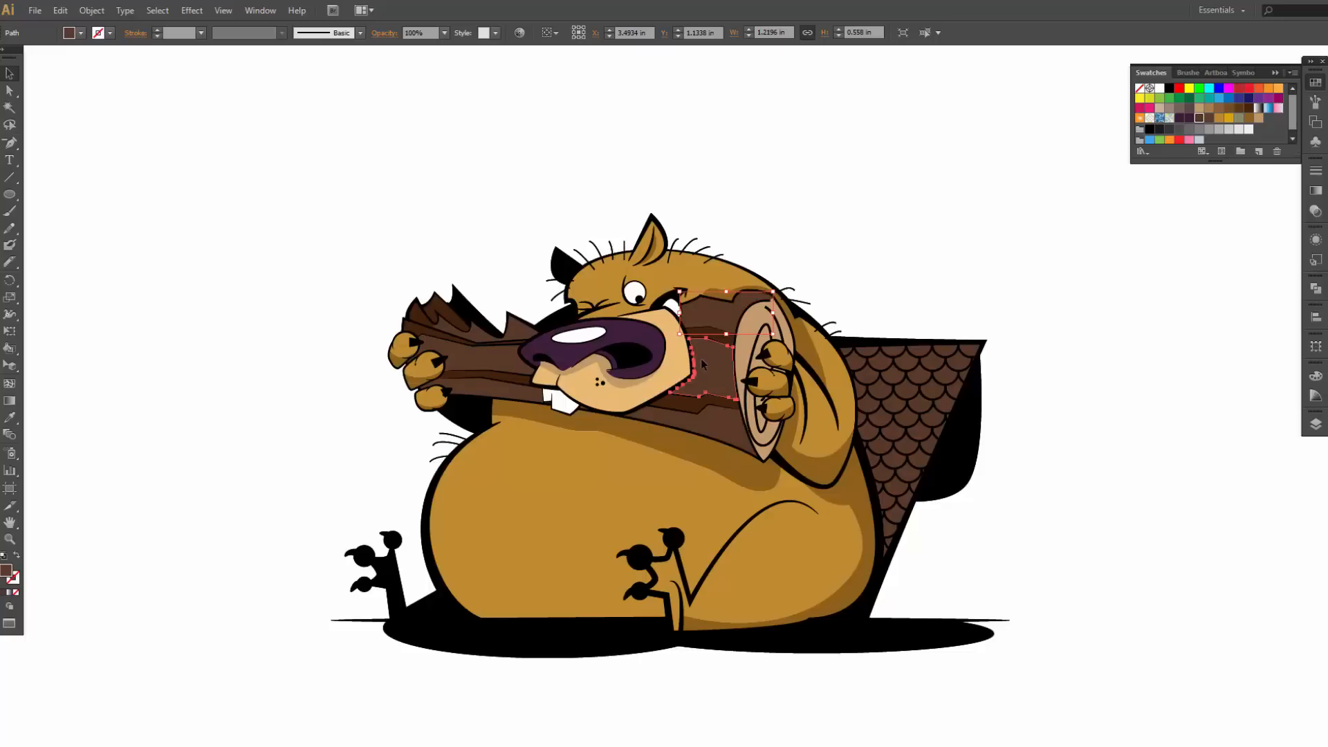
{"action": "left_click", "coordinate": [697, 321], "text": "shift"}
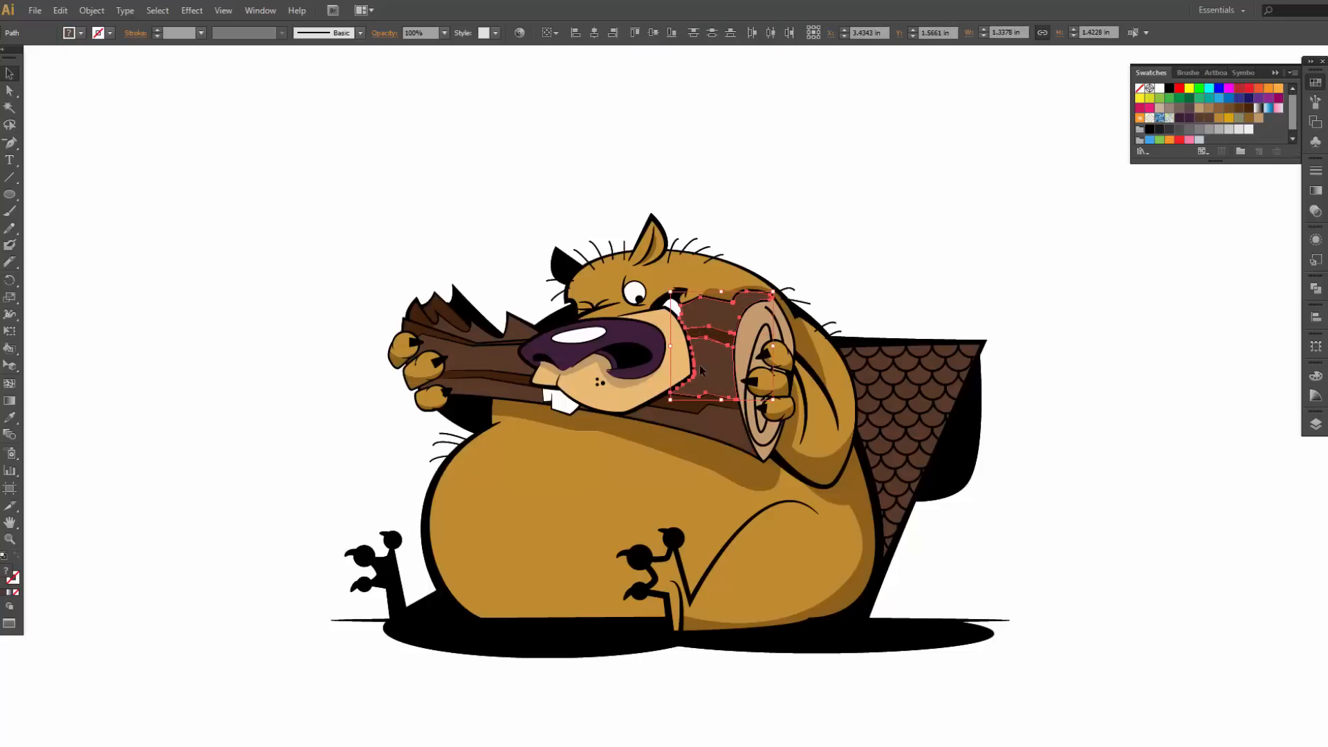
{"action": "left_click", "coordinate": [666, 417], "text": "shift"}
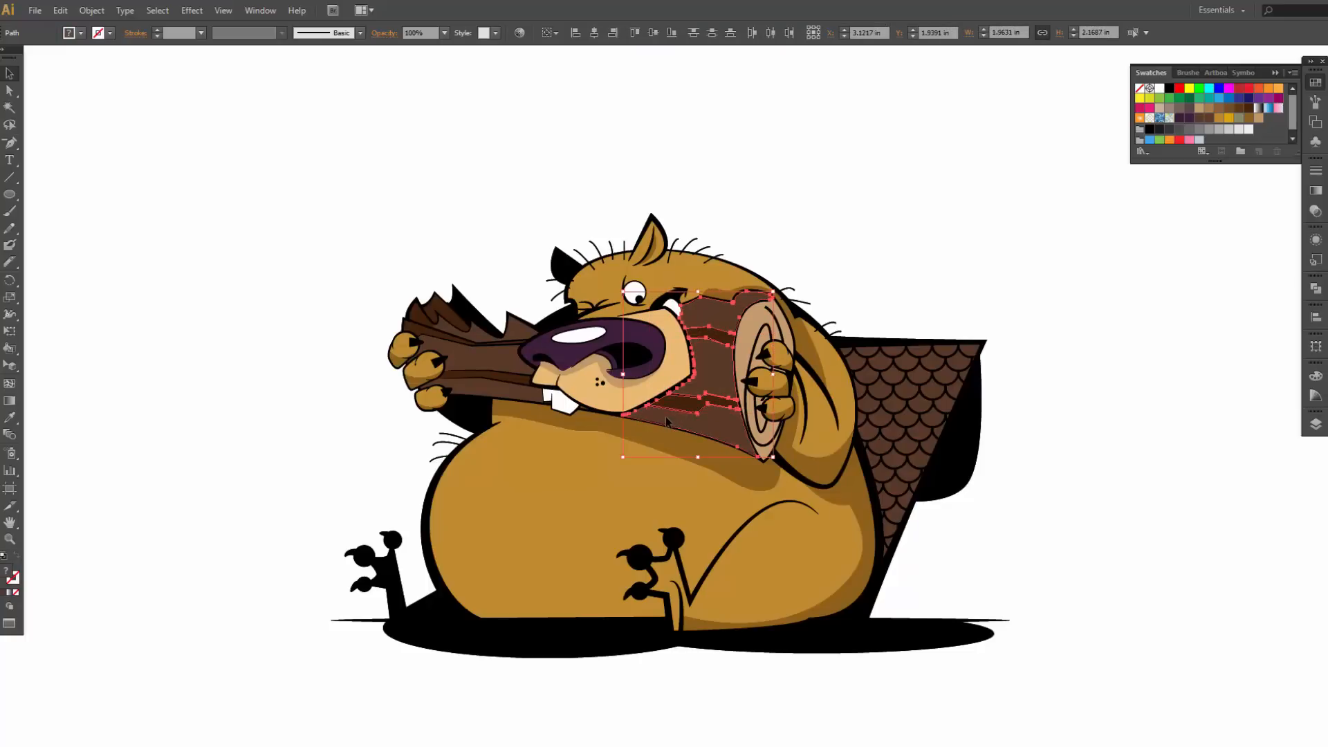
{"action": "left_click", "coordinate": [10, 262]}
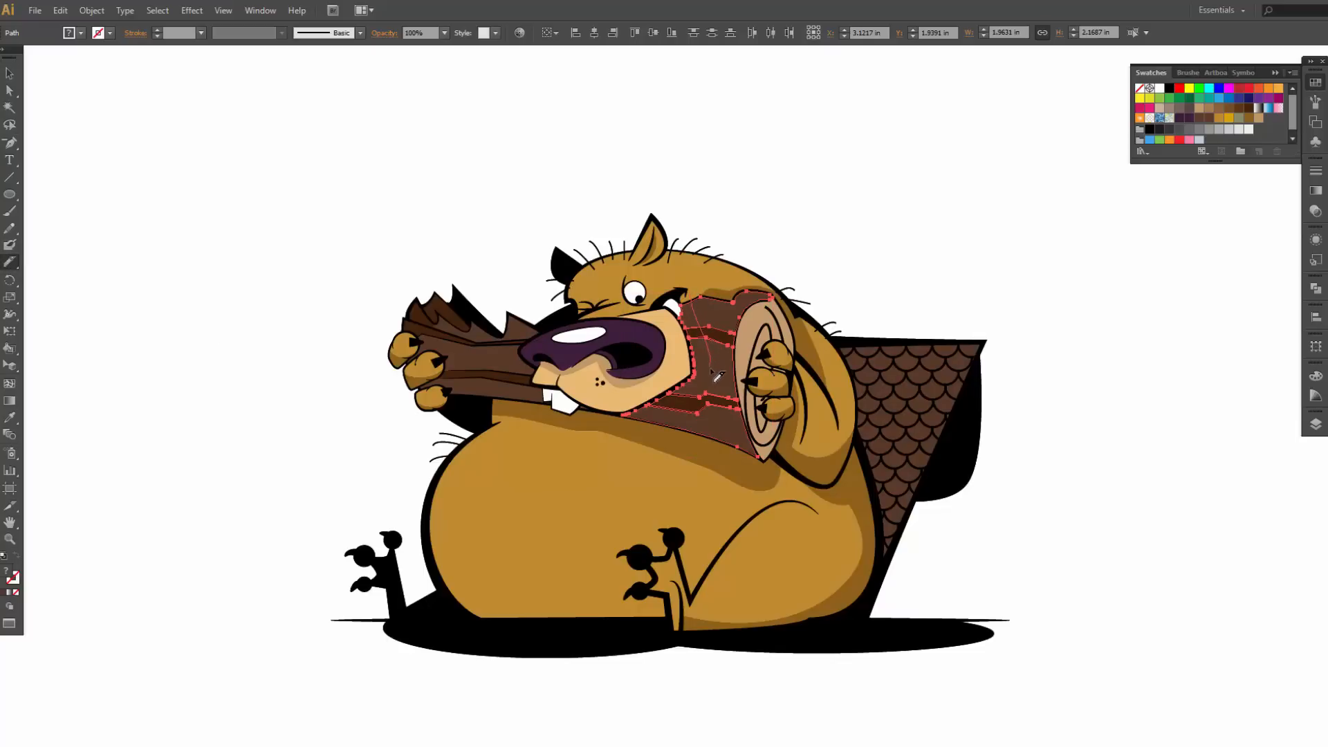
{"action": "mouse_move", "coordinate": [709, 390]}
{"action": "left_mouse_down"}
{"action": "mouse_move", "coordinate": [678, 411]}
{"action": "mouse_move", "coordinate": [598, 413]}
{"action": "left_mouse_up"}
{"action": "key", "text": "v"}
{"action": "left_click", "coordinate": [870, 233]}
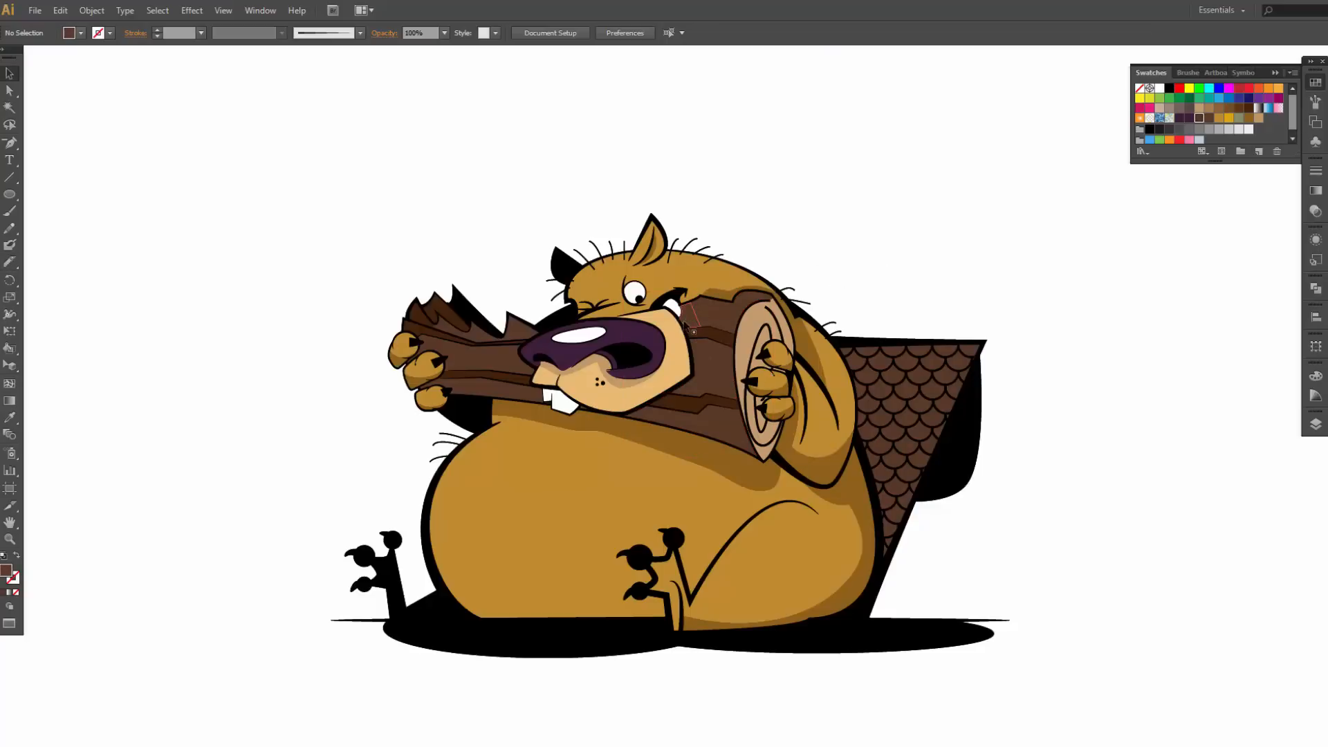
Step: Fill the cut log pieces bordering the muzzle with black as a solid shadow and deselect them
{"action": "left_click", "coordinate": [691, 325]}
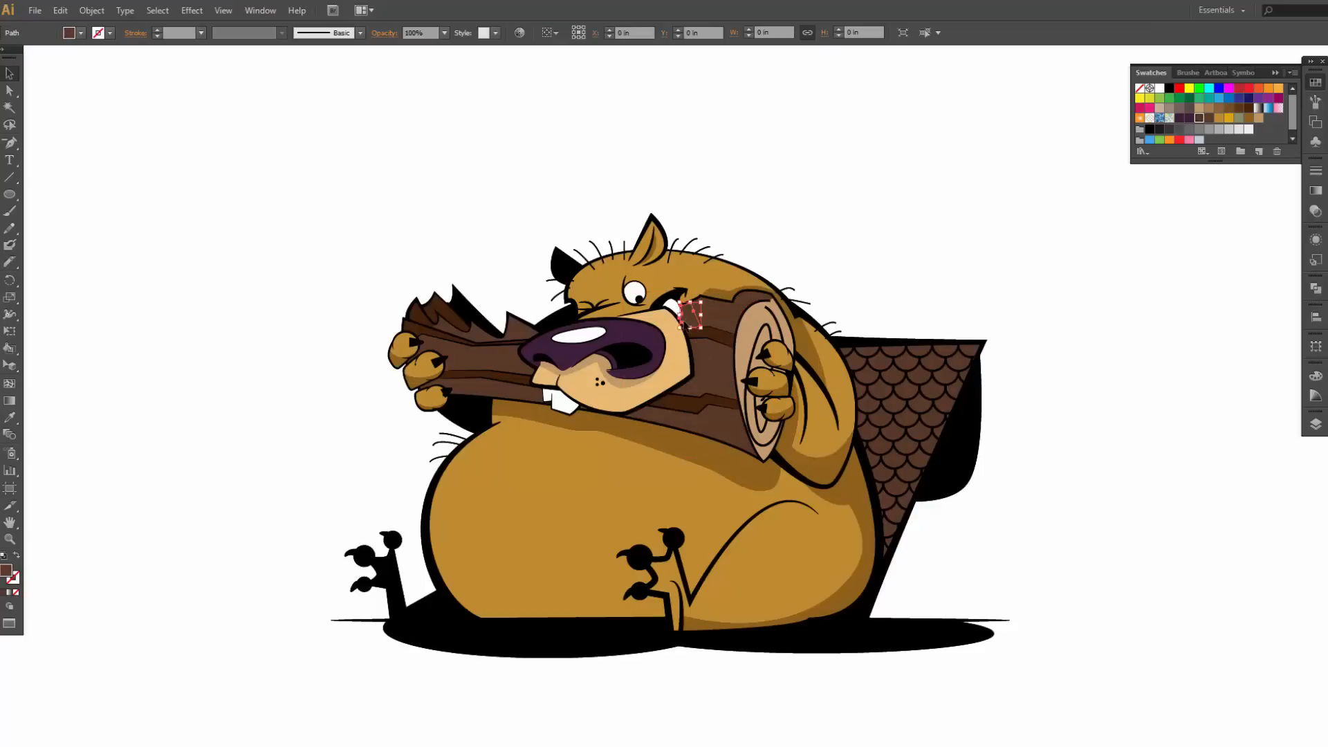
{"action": "left_click", "coordinate": [699, 331], "text": "shift"}
{"action": "left_click", "coordinate": [654, 415], "text": "shift"}
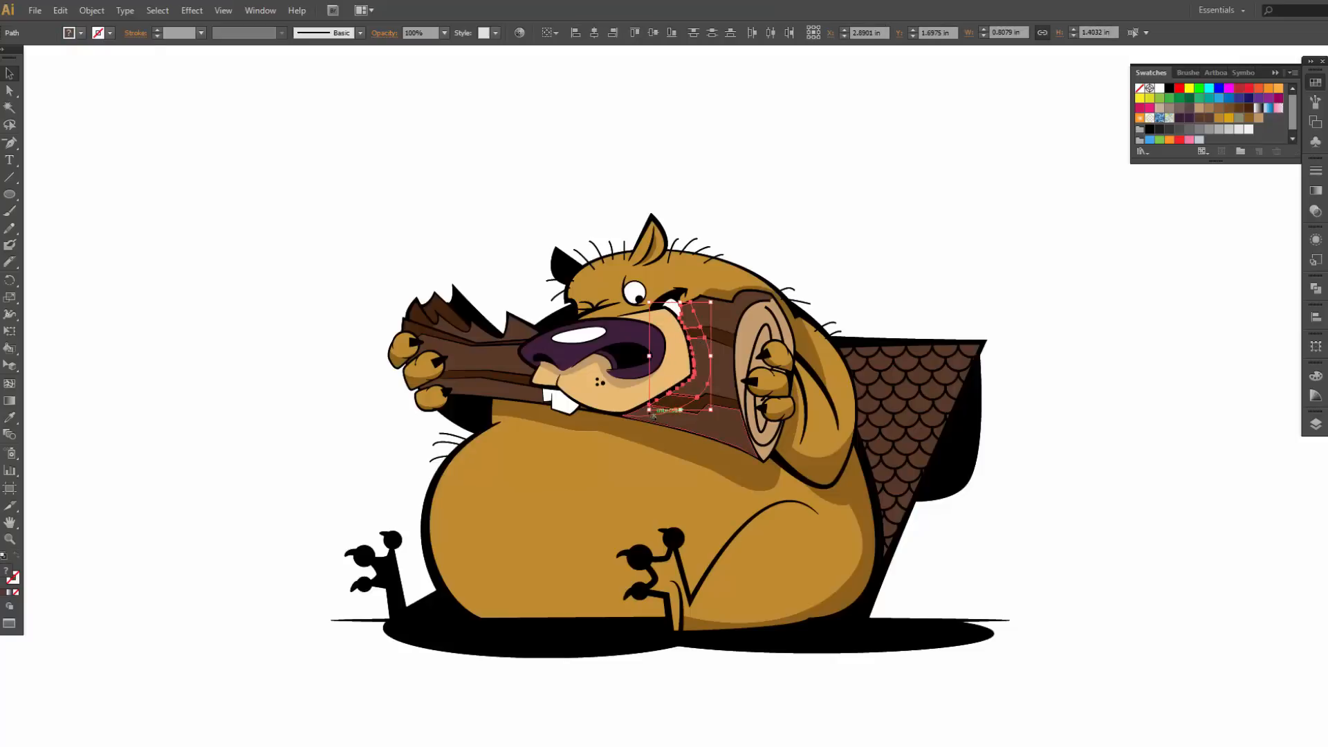
{"action": "left_click", "coordinate": [648, 414], "text": "shift"}
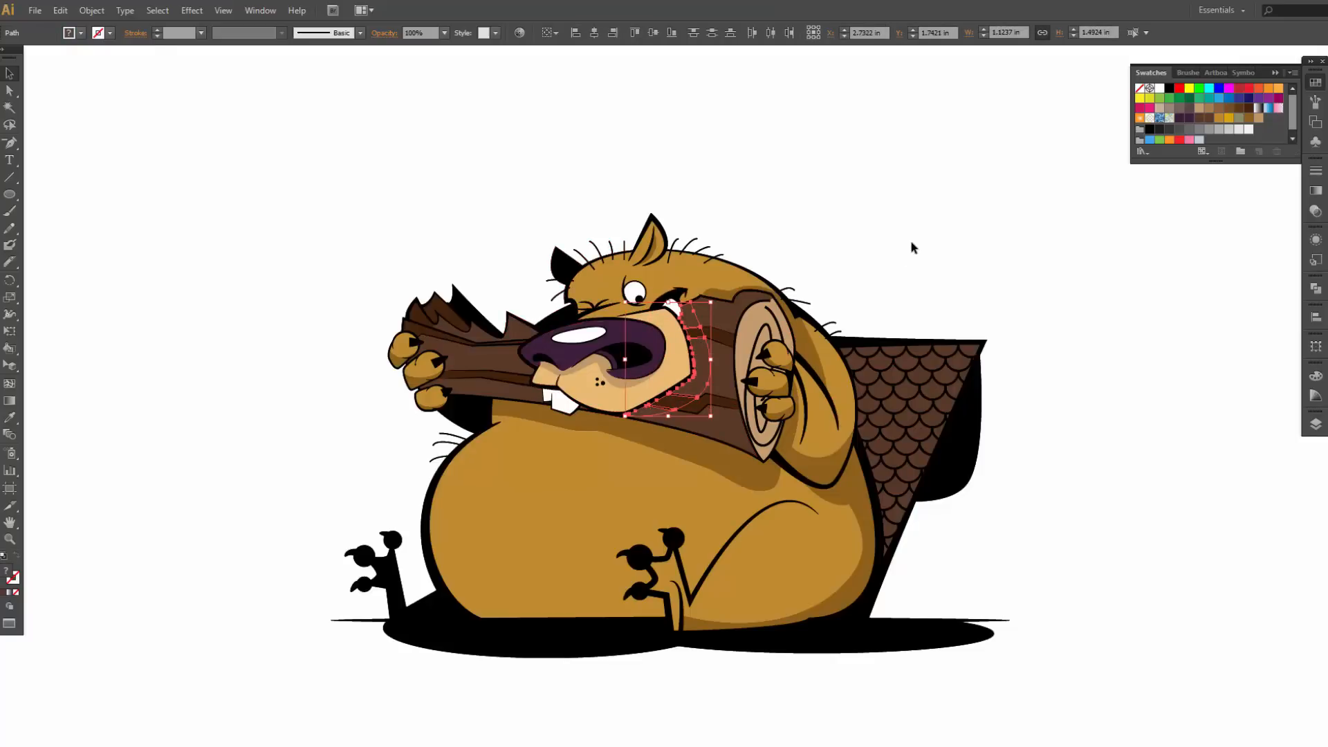
{"action": "left_click", "coordinate": [80, 33]}
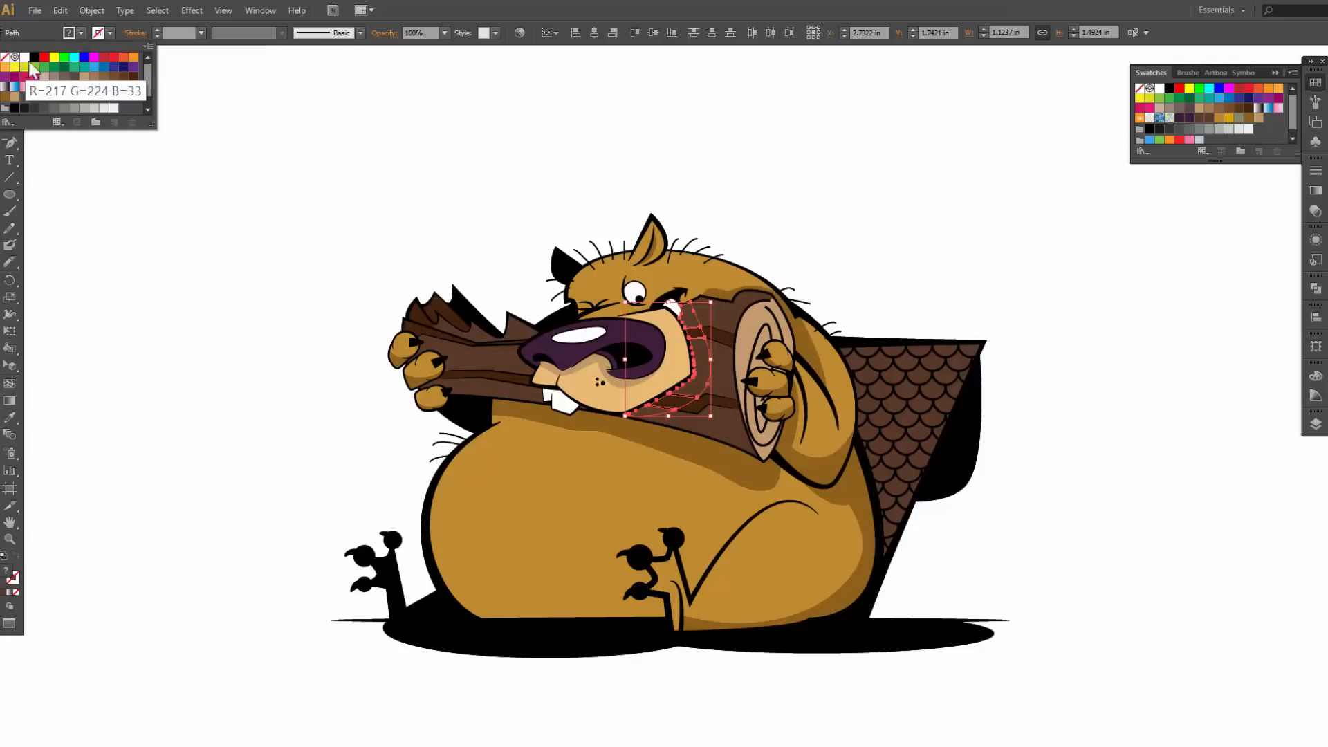
{"action": "left_click", "coordinate": [31, 60]}
{"action": "left_click", "coordinate": [355, 121]}
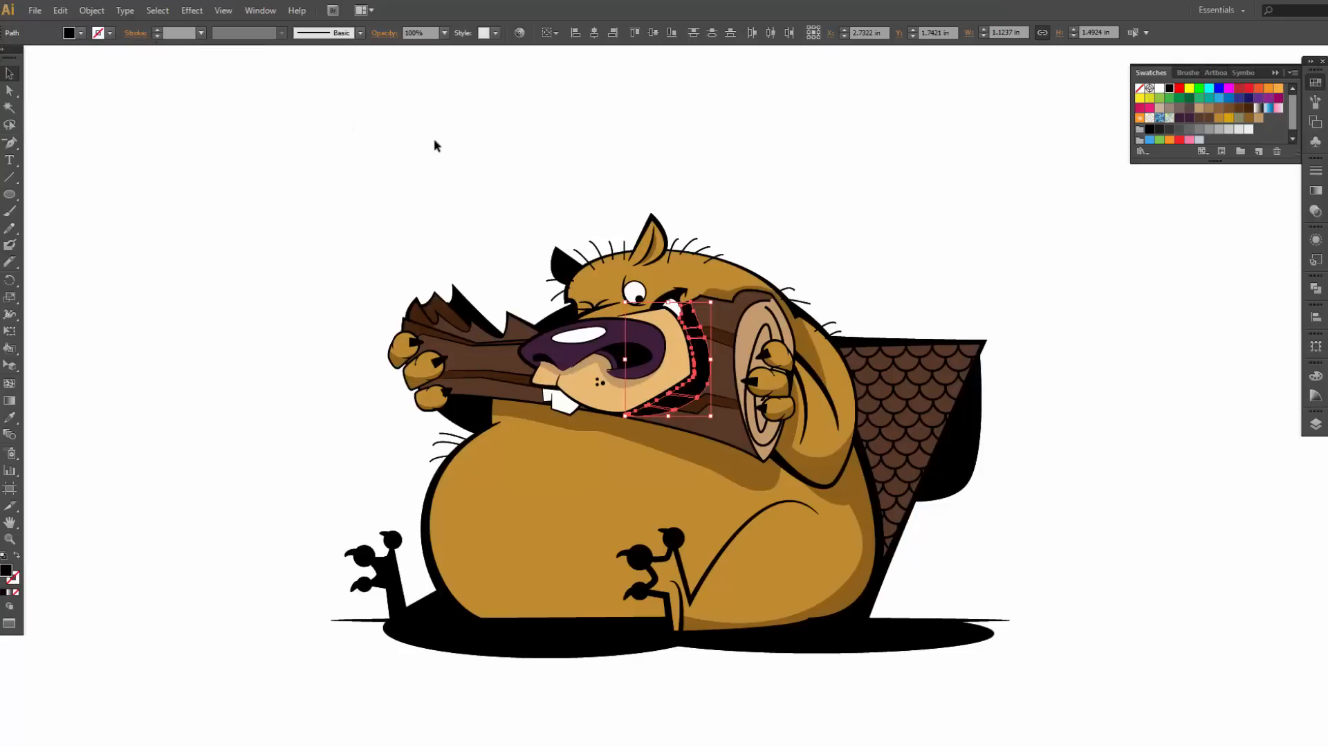
{"action": "left_click", "coordinate": [590, 153]}
Step: Save the document
{"action": "scroll", "coordinate": [813, 160], "scroll_direction": "up", "scroll_amount": 2}
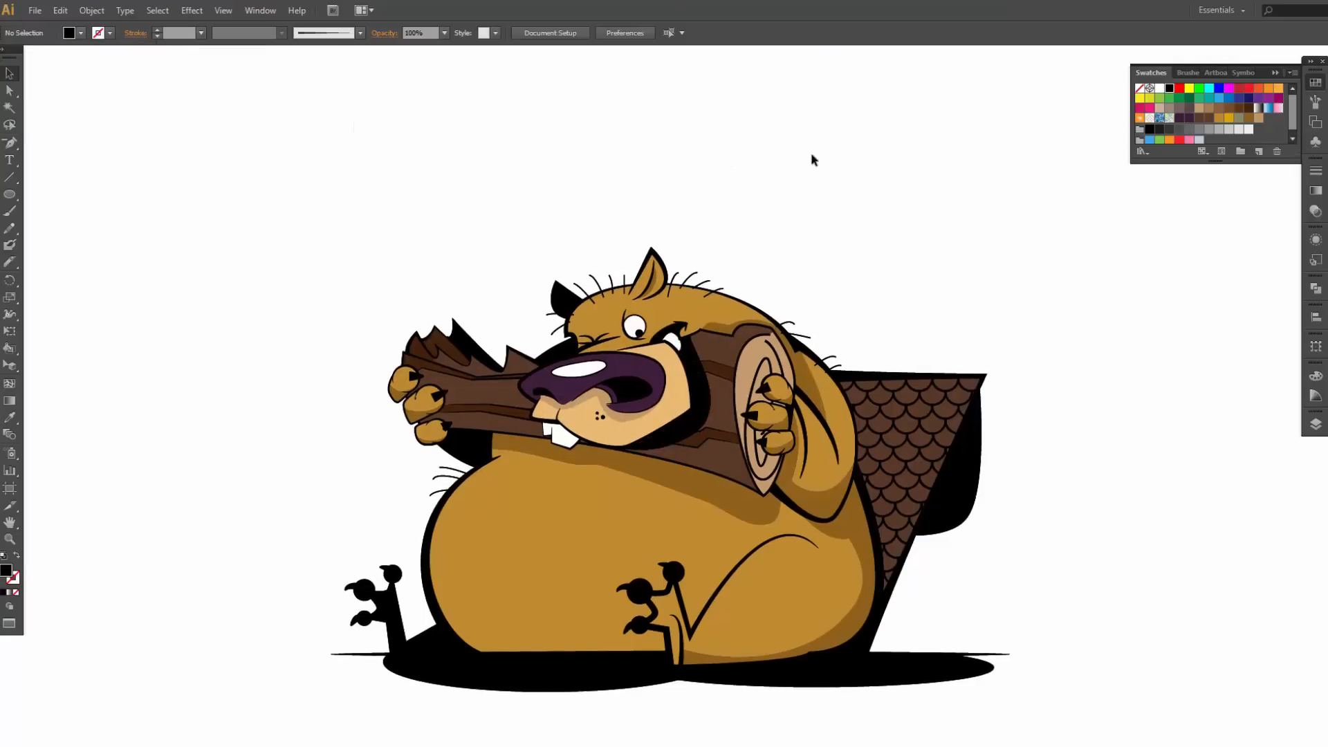
{"action": "scroll", "coordinate": [812, 156], "scroll_direction": "down", "scroll_amount": 2}
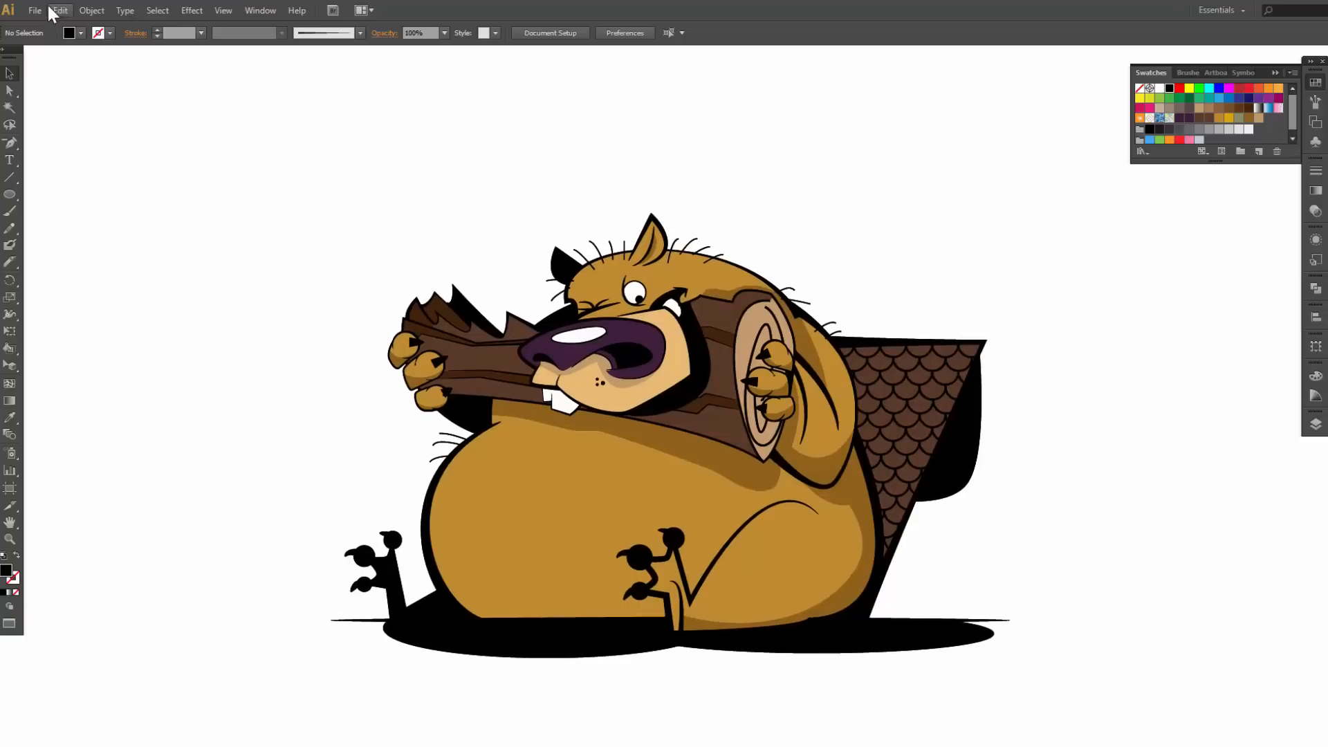
{"action": "left_click", "coordinate": [41, 10]}
{"action": "left_click", "coordinate": [108, 169]}
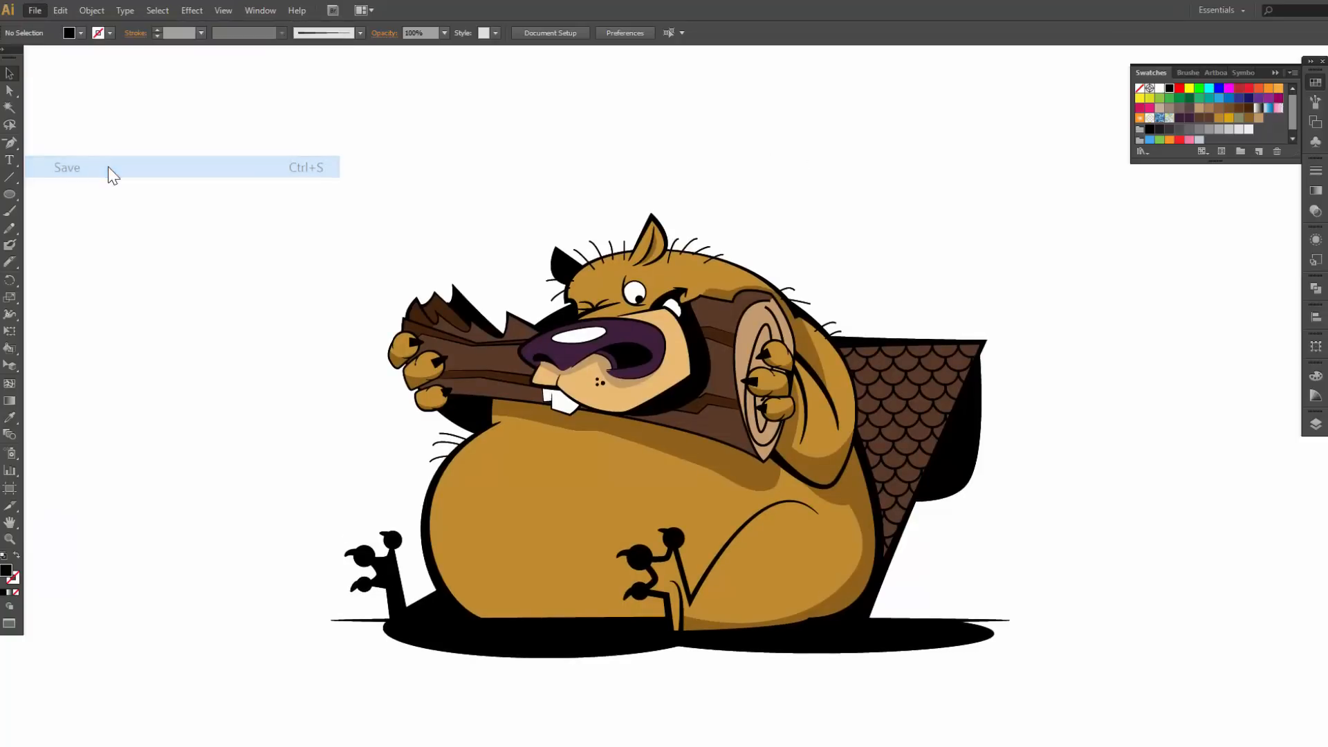
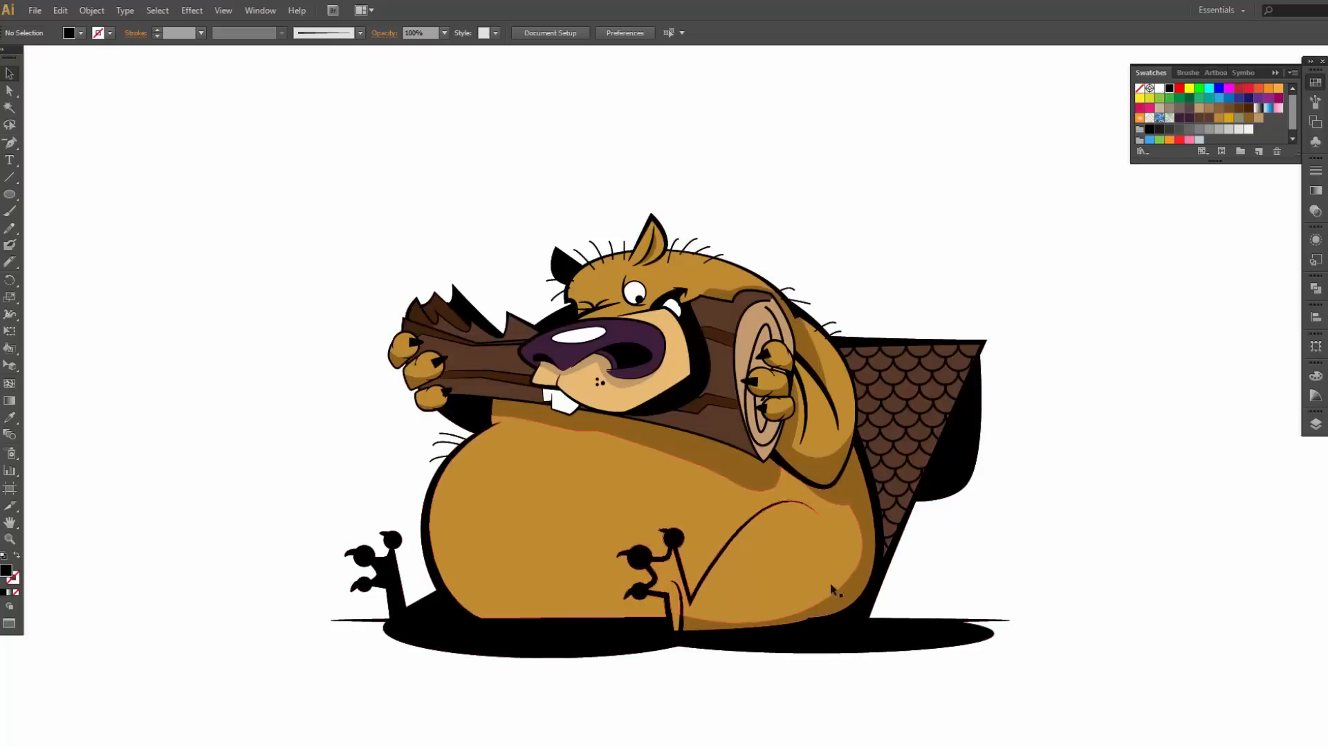
Step: Unite the dark shadow pieces along the body's rear edge and beneath the elbow into one shape
{"action": "left_click", "coordinate": [854, 484]}
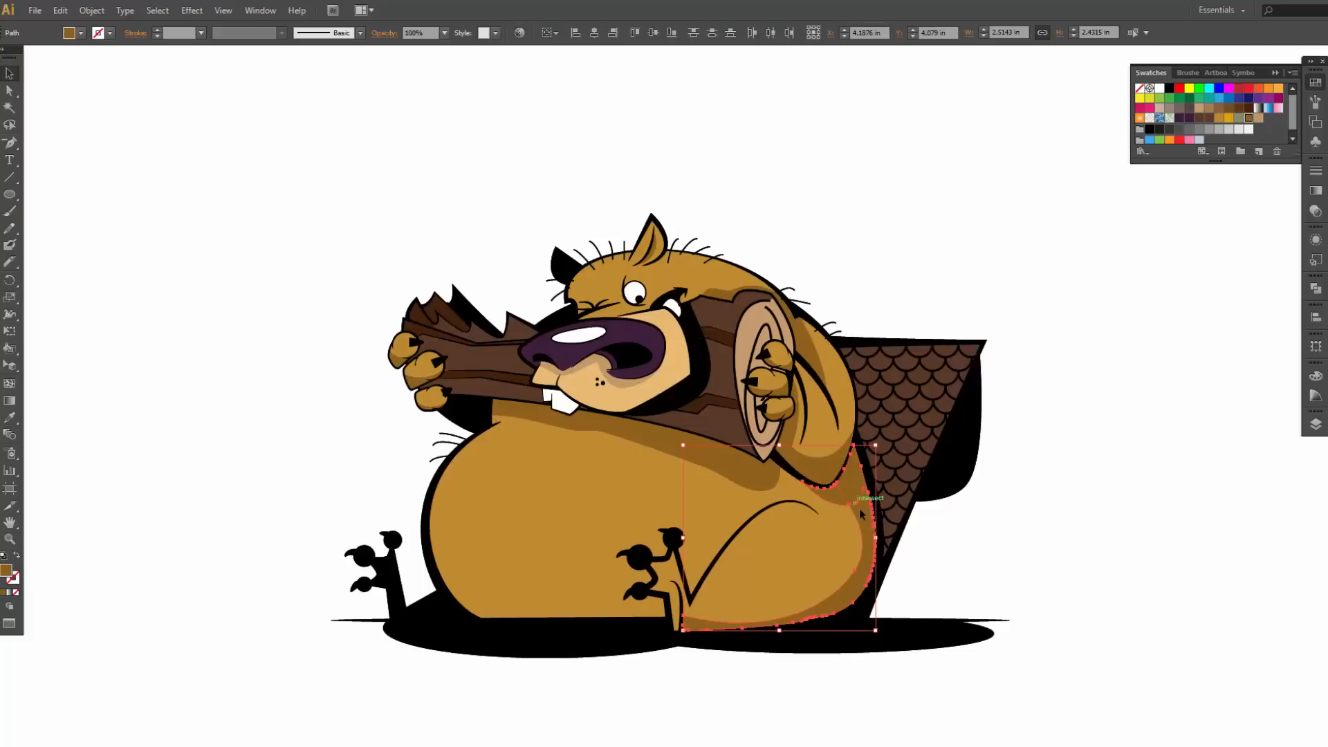
{"action": "left_click", "coordinate": [1316, 288]}
{"action": "left_click", "coordinate": [1151, 310]}
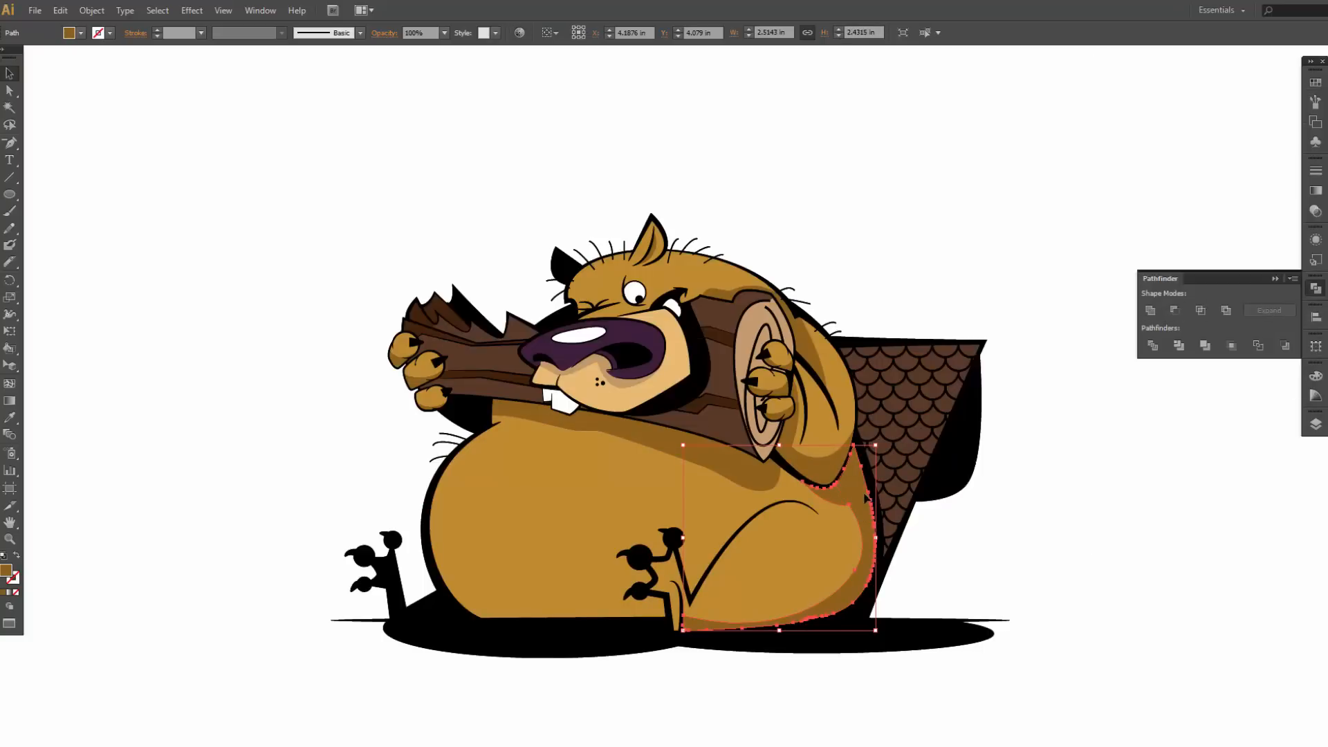
Step: Unite the arm's lower shadow with the adjoining shadow piece beside the log and deselect the result
{"action": "left_click", "coordinate": [722, 451]}
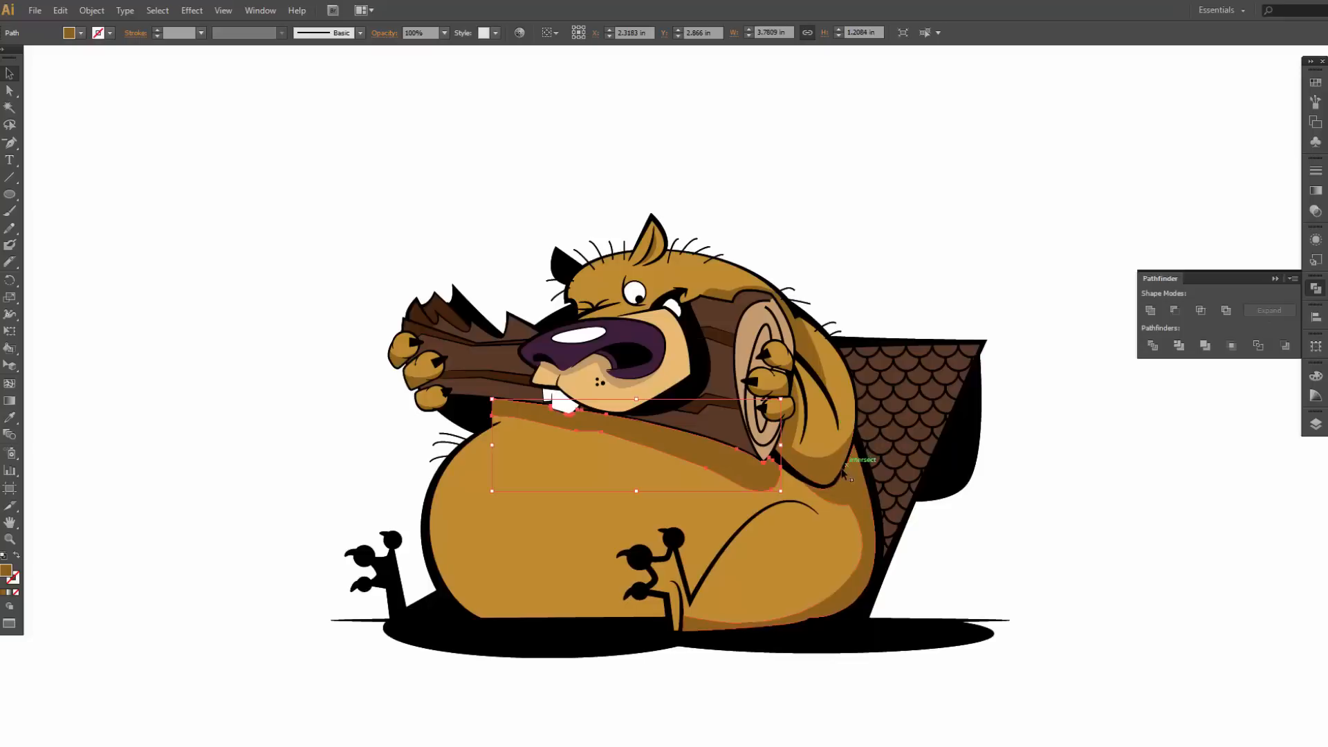
{"action": "left_click", "coordinate": [797, 453]}
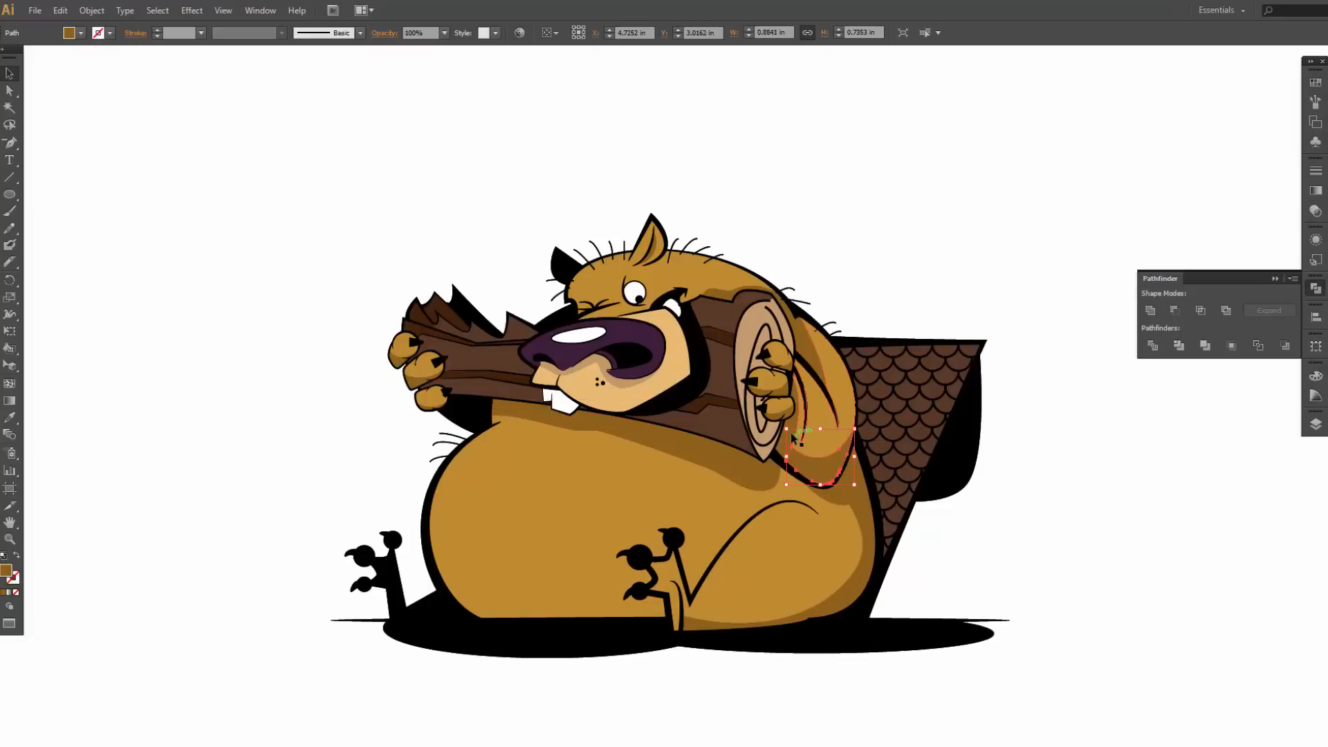
{"action": "left_click", "coordinate": [792, 436], "text": "shift"}
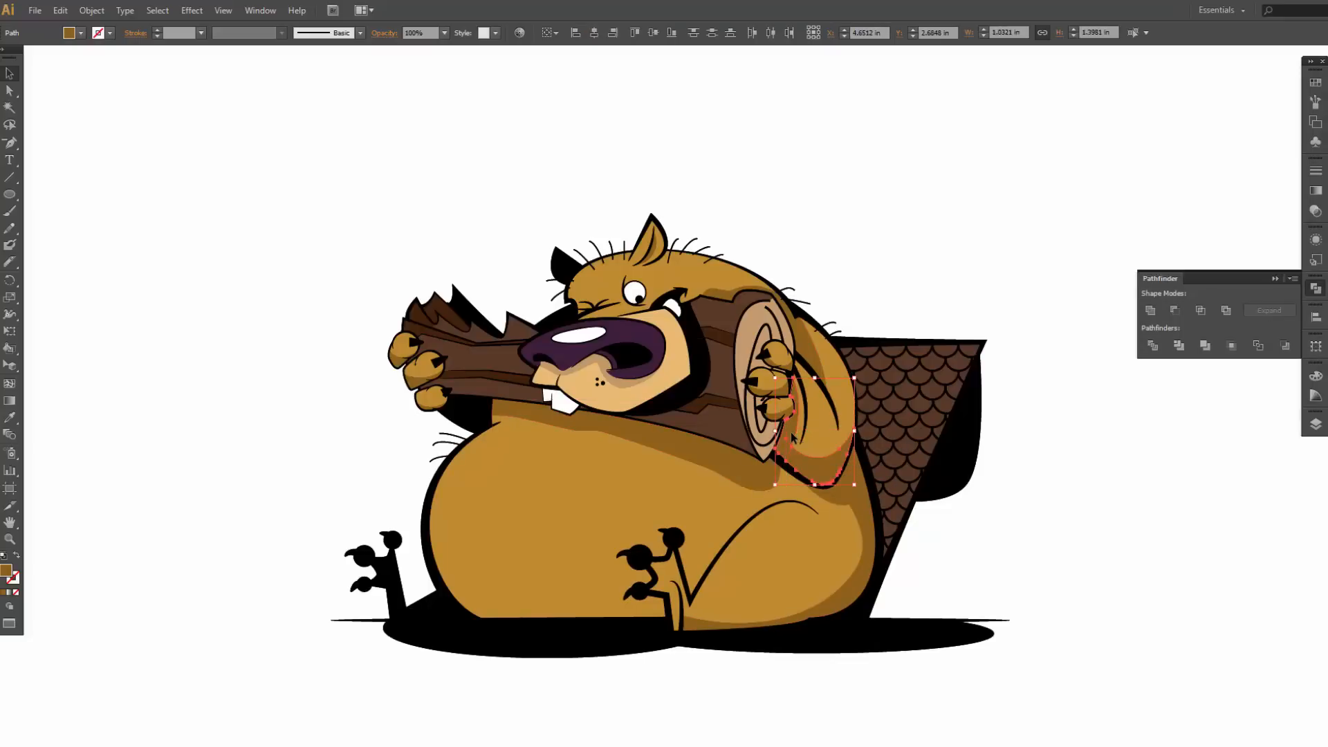
{"action": "left_click", "coordinate": [1149, 305]}
{"action": "left_click", "coordinate": [1088, 462]}
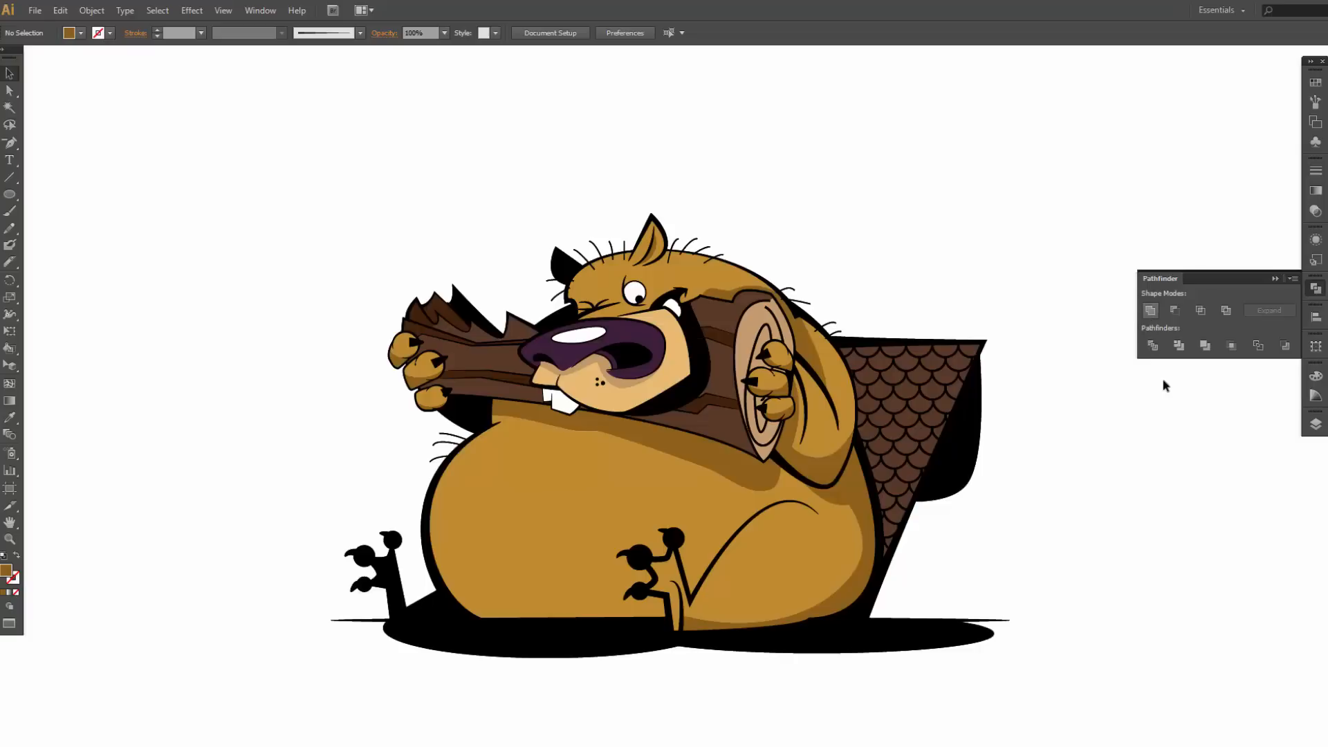
Step: Show and unlock the gradients layer, lock the cOLOR layer, and ungroup the flat-coloured beaver artwork once
{"action": "left_click", "coordinate": [1313, 431]}
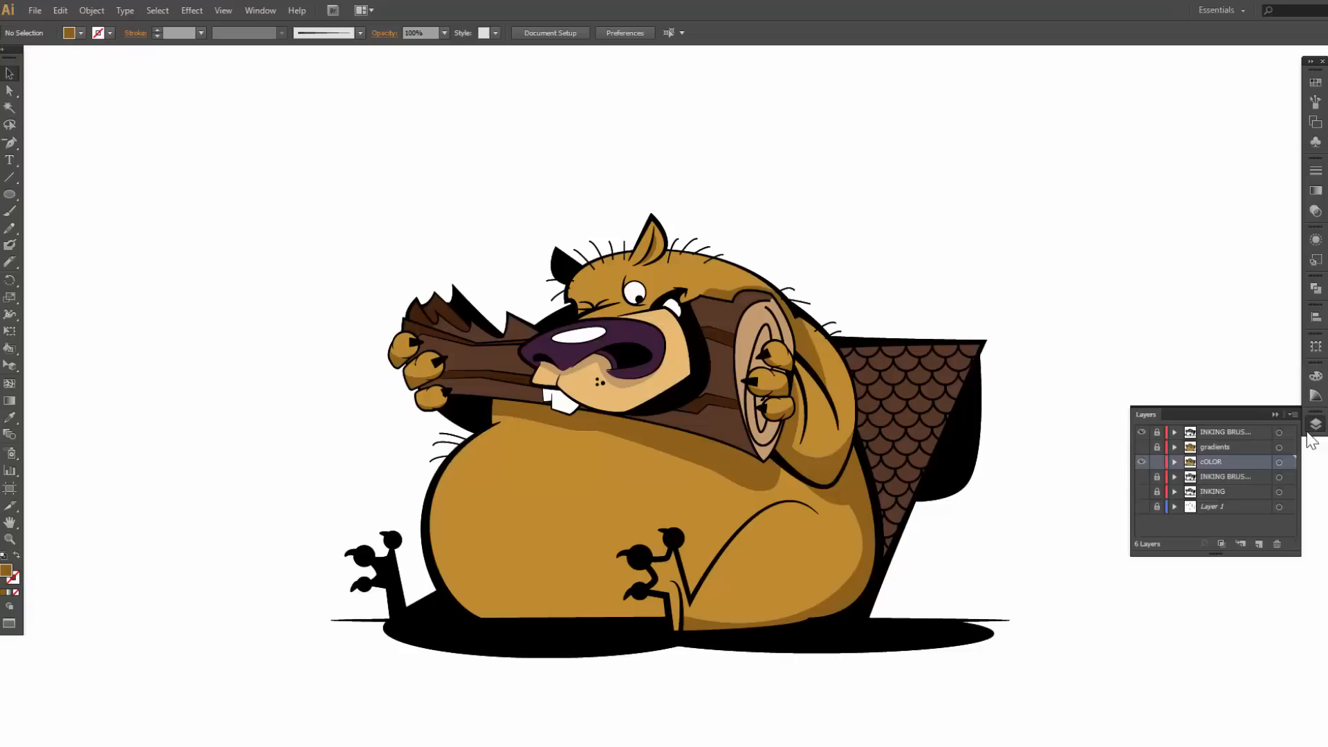
{"action": "left_click", "coordinate": [1141, 450]}
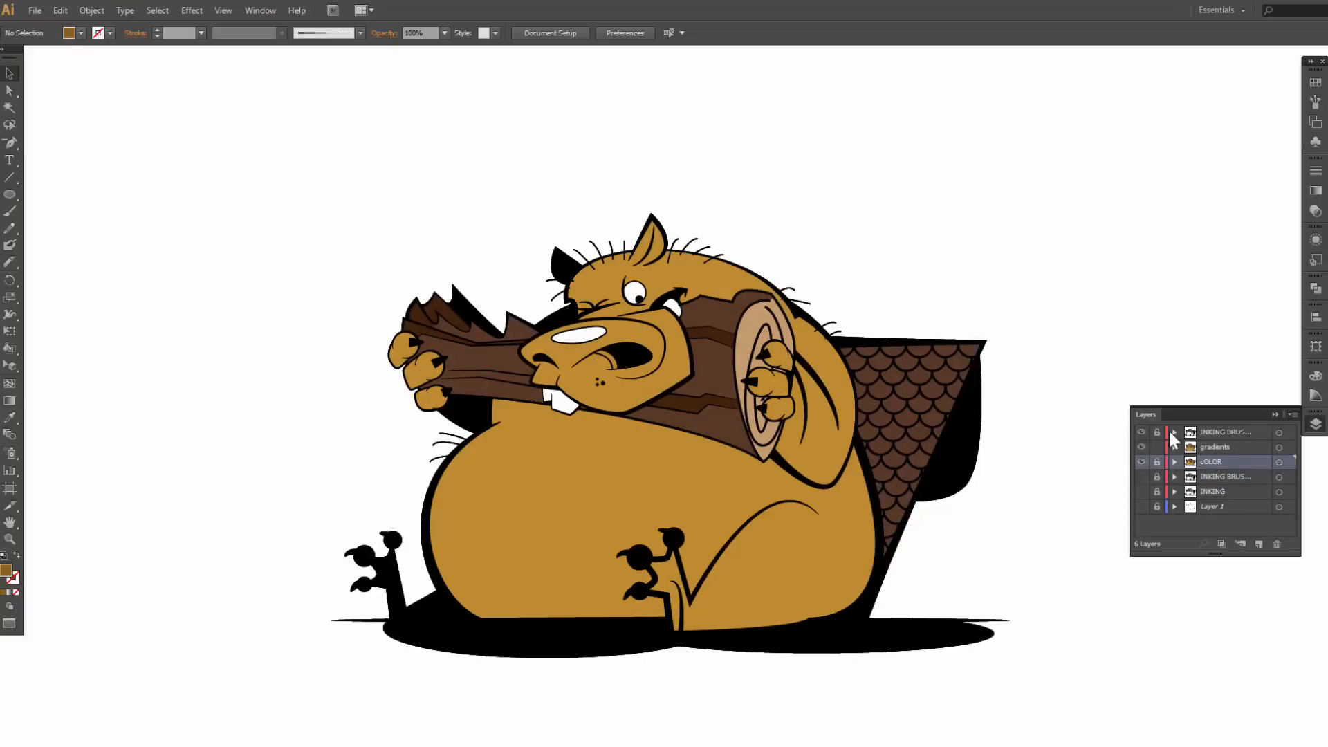
{"action": "left_click", "coordinate": [563, 491]}
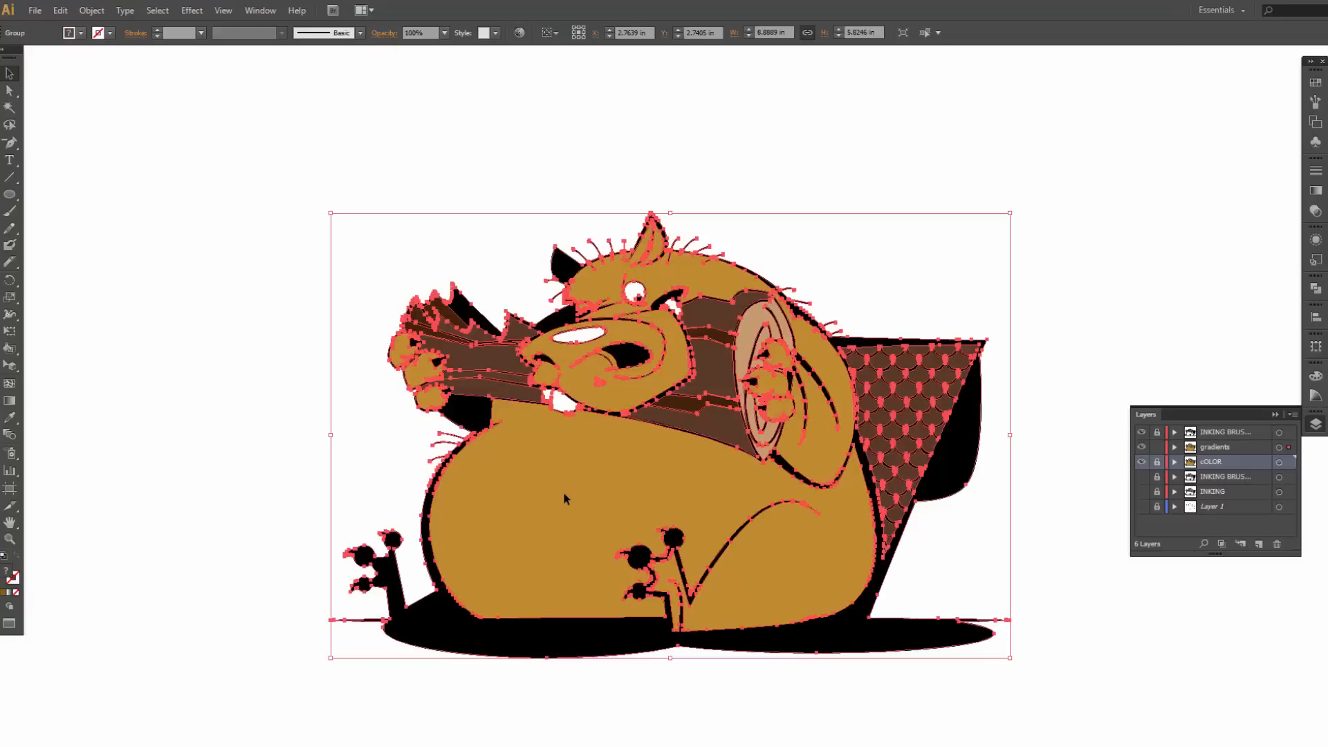
{"action": "right_click", "coordinate": [563, 491]}
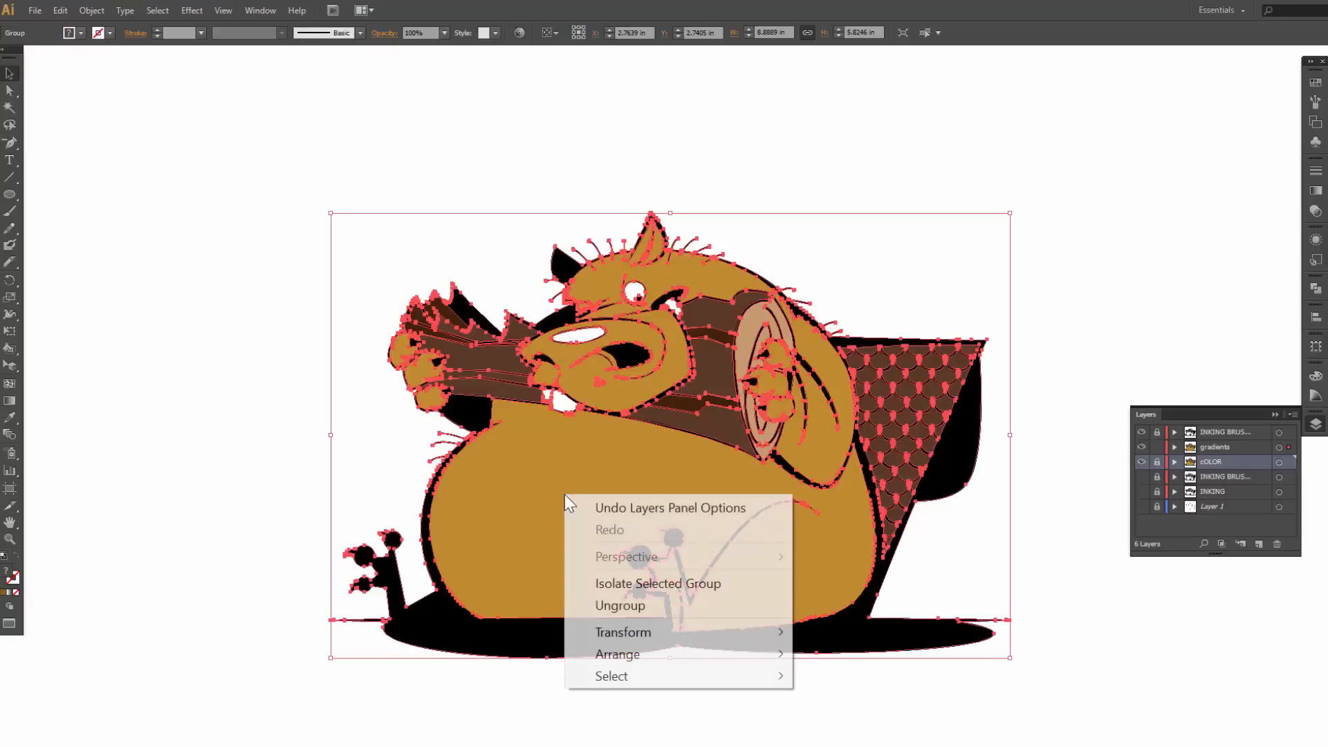
{"action": "left_click", "coordinate": [658, 607]}
{"action": "left_click", "coordinate": [819, 222]}
Step: Ungroup the remaining nested groups of the flat-coloured beaver until its shapes are separate, and deselect everything
{"action": "left_click", "coordinate": [638, 470]}
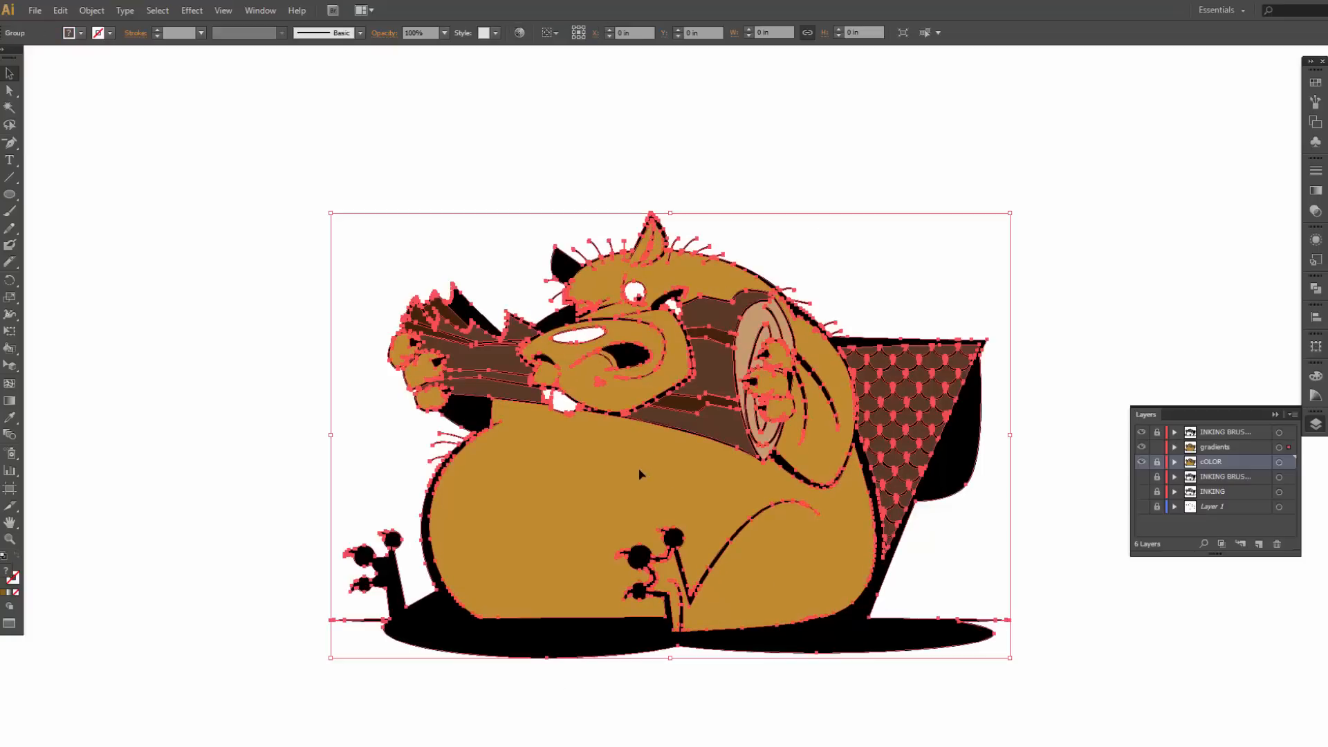
{"action": "right_click", "coordinate": [638, 470]}
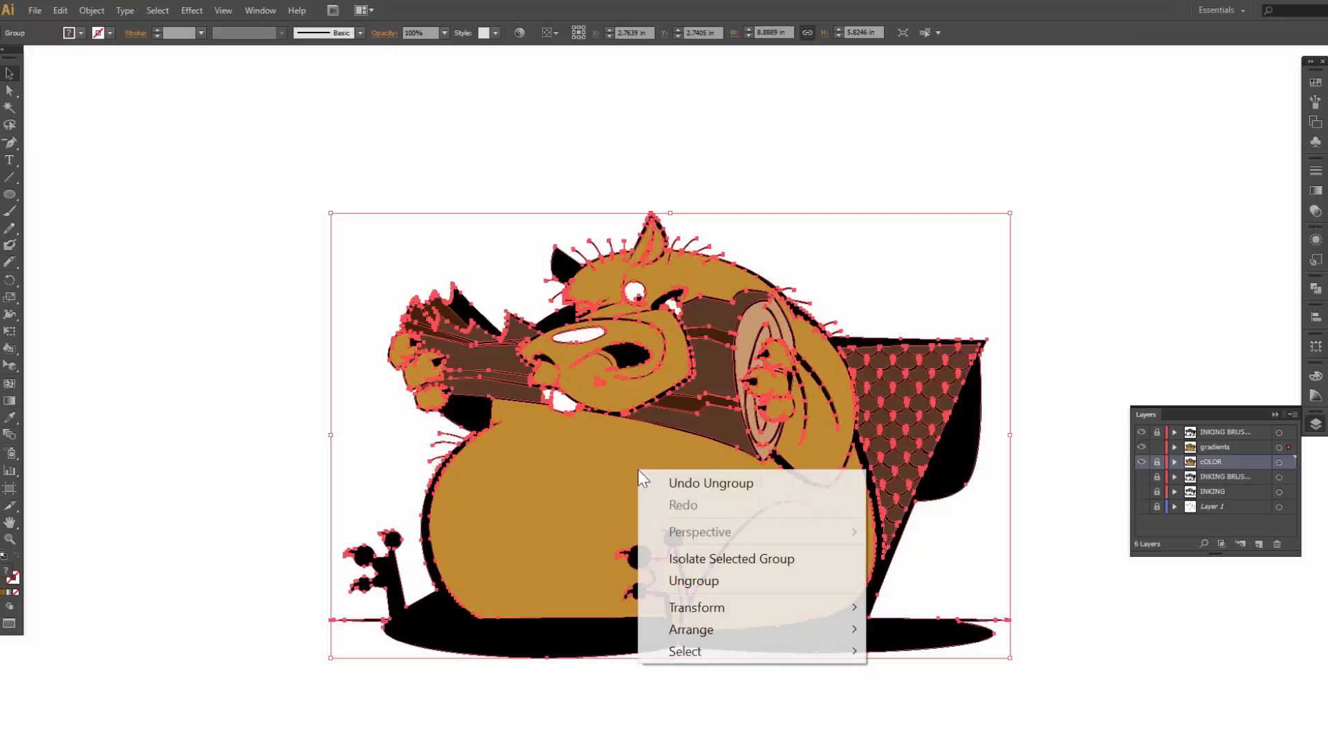
{"action": "left_click", "coordinate": [713, 585]}
{"action": "left_click", "coordinate": [890, 288]}
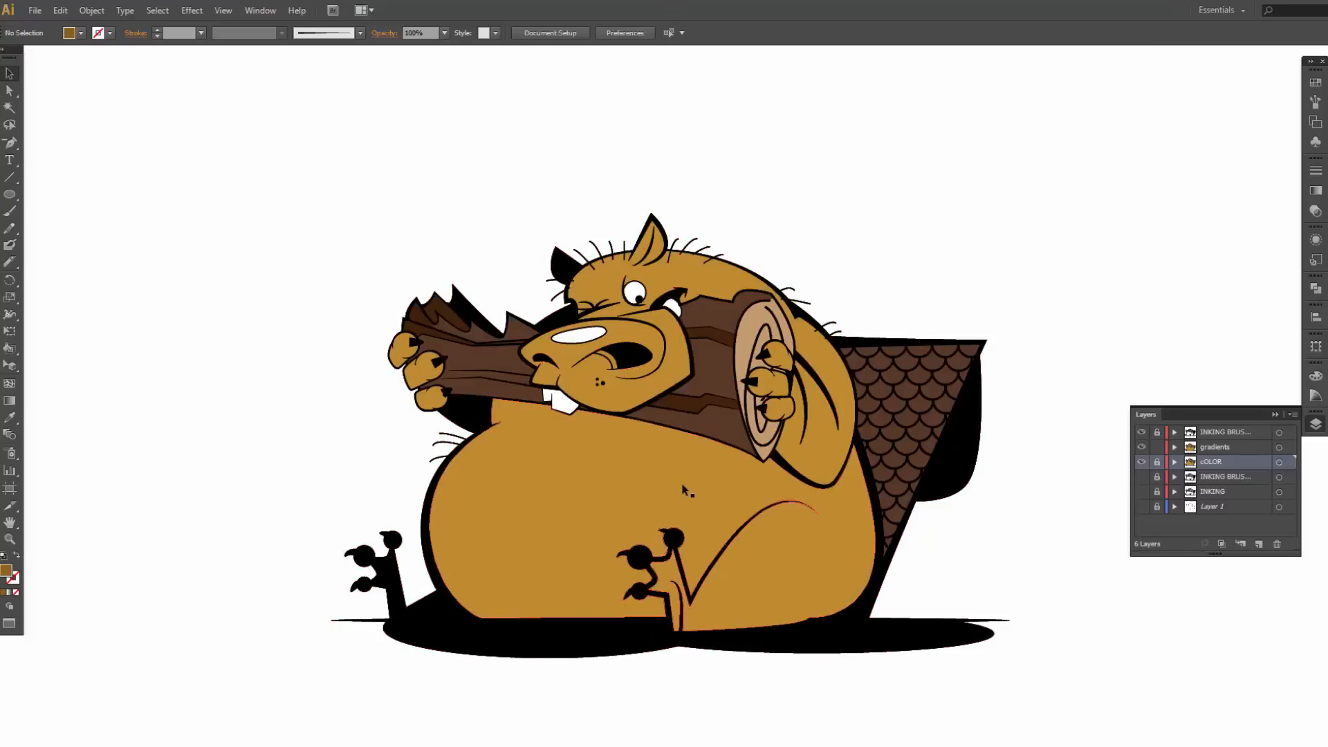
{"action": "left_click", "coordinate": [680, 484]}
{"action": "right_click", "coordinate": [678, 485]}
{"action": "left_click", "coordinate": [731, 594]}
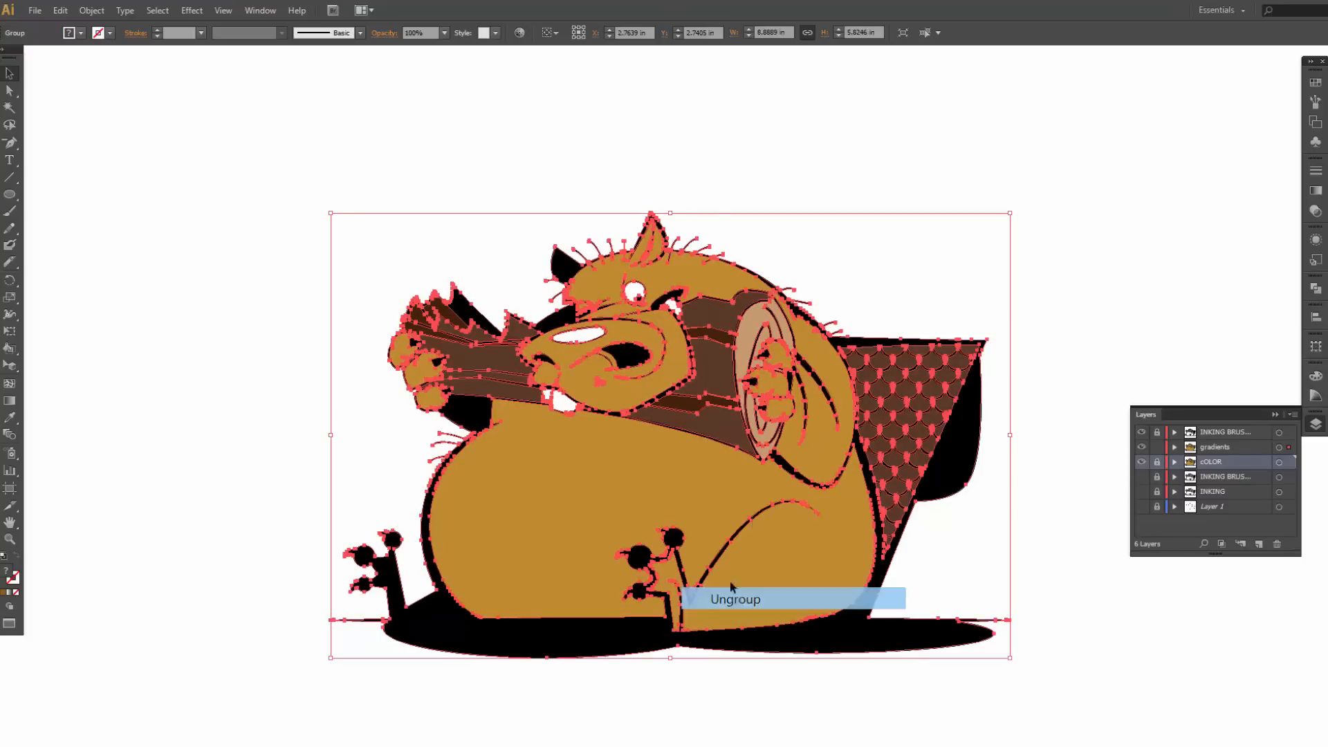
{"action": "left_click", "coordinate": [891, 296]}
Step: Apply the white-to-black linear gradient together to the belly, the head and arm shape, and all six finger shapes
{"action": "left_click", "coordinate": [676, 480]}
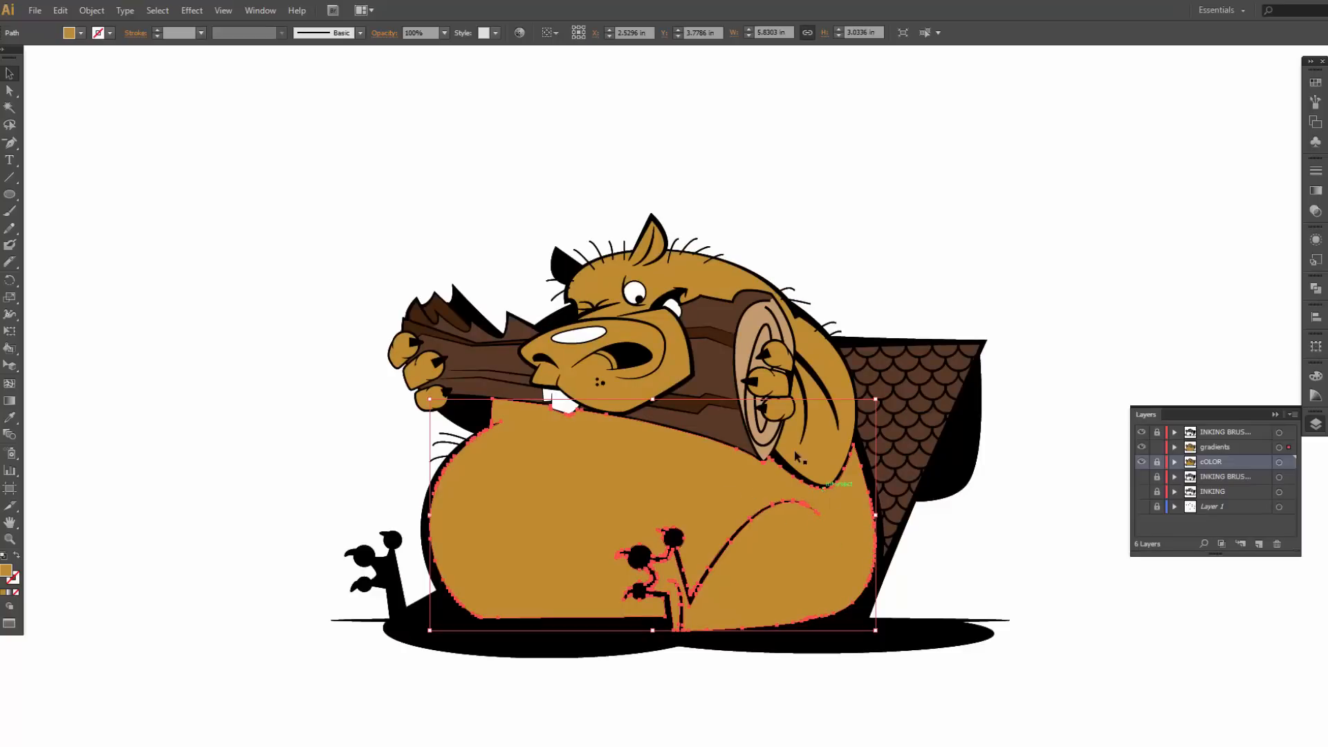
{"action": "left_click", "coordinate": [786, 419], "text": "shift"}
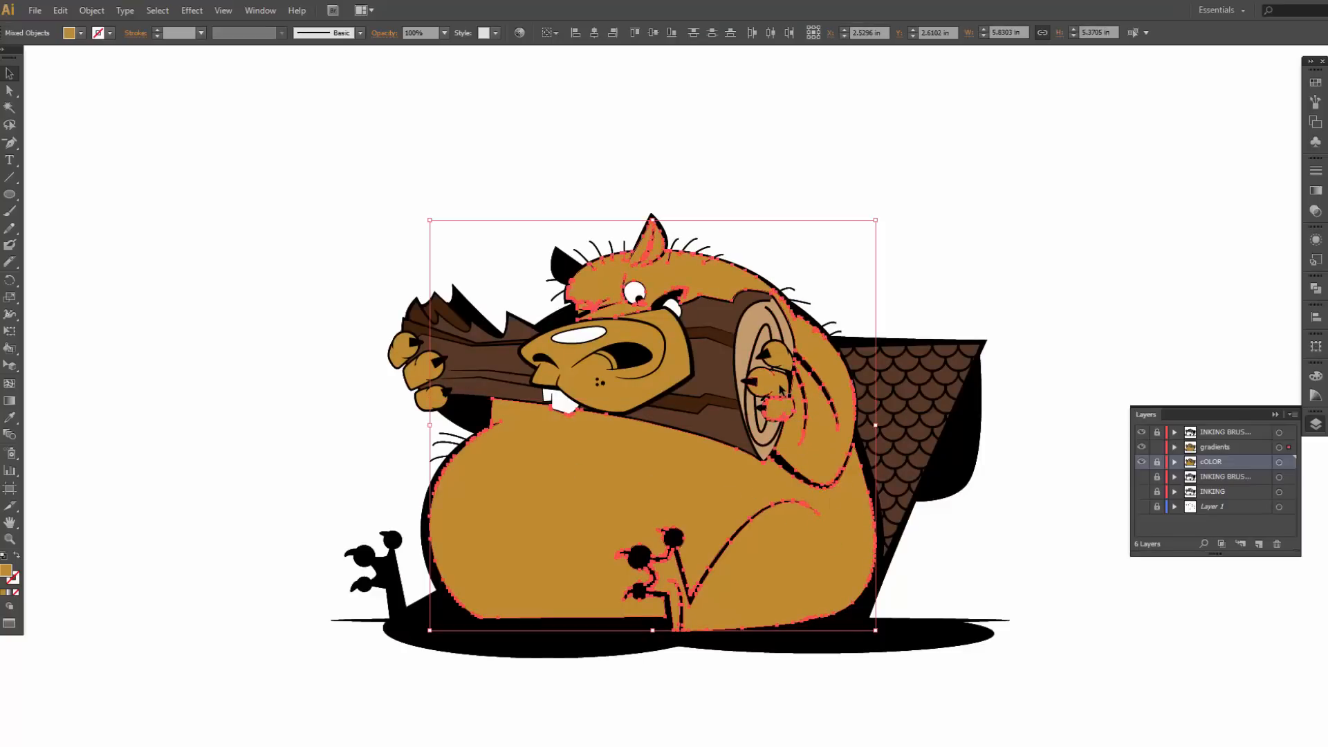
{"action": "left_click", "coordinate": [780, 384], "text": "shift"}
{"action": "left_click", "coordinate": [781, 358], "text": "shift"}
{"action": "left_click", "coordinate": [407, 356], "text": "shift"}
{"action": "left_click", "coordinate": [434, 363], "text": "shift"}
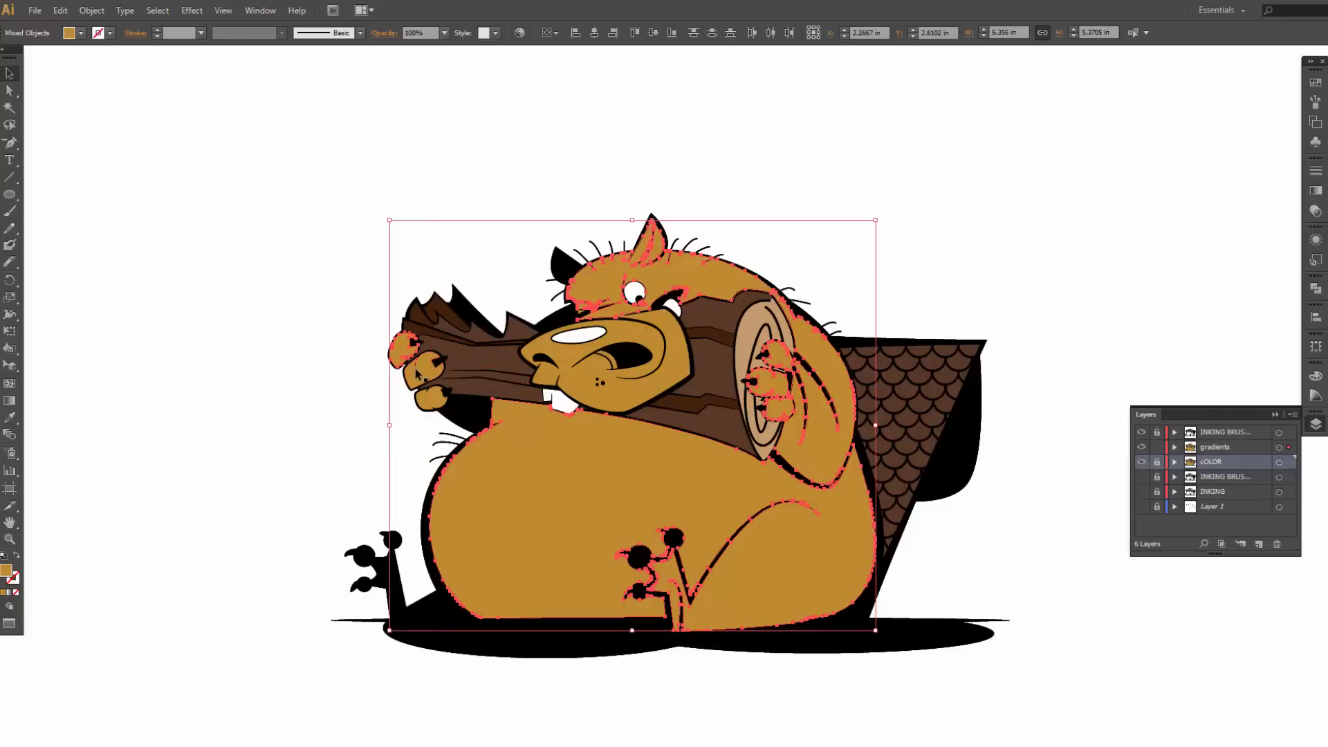
{"action": "left_click", "coordinate": [429, 403], "text": "shift"}
{"action": "left_click", "coordinate": [1315, 190]}
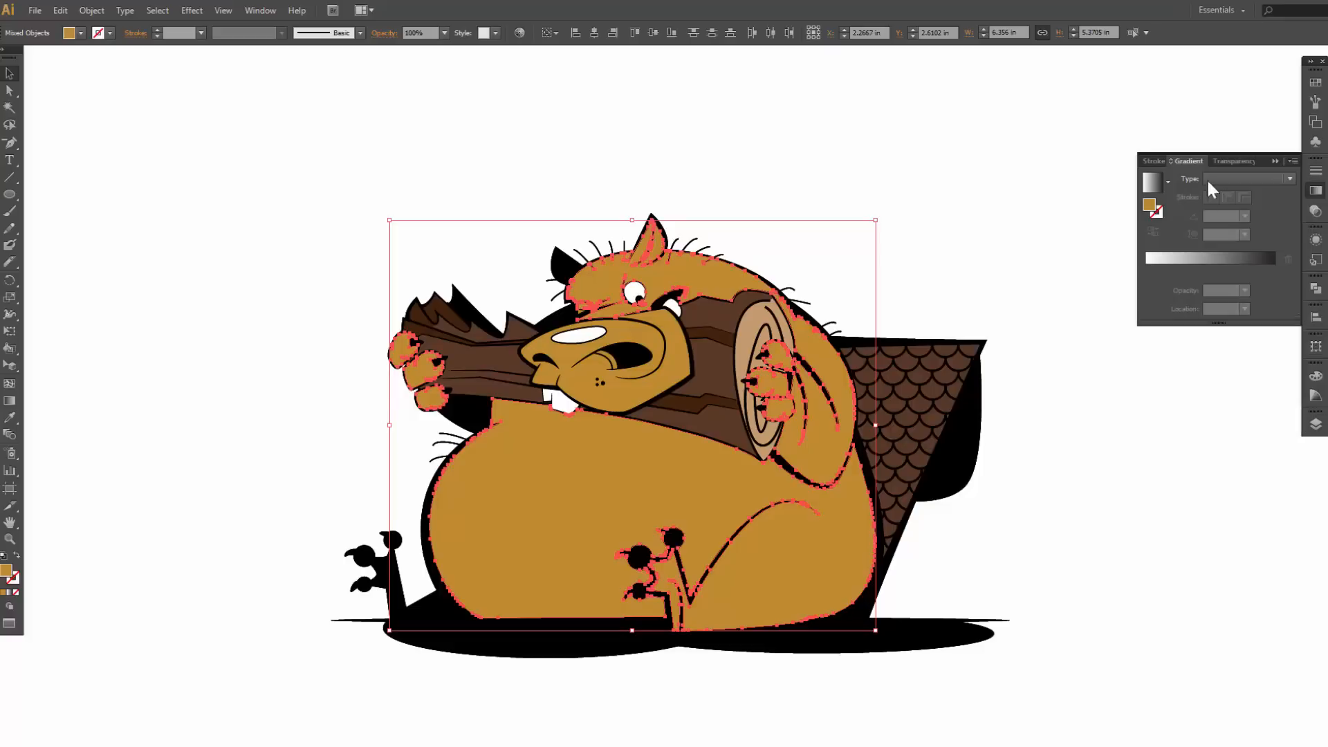
{"action": "left_click", "coordinate": [1151, 184]}
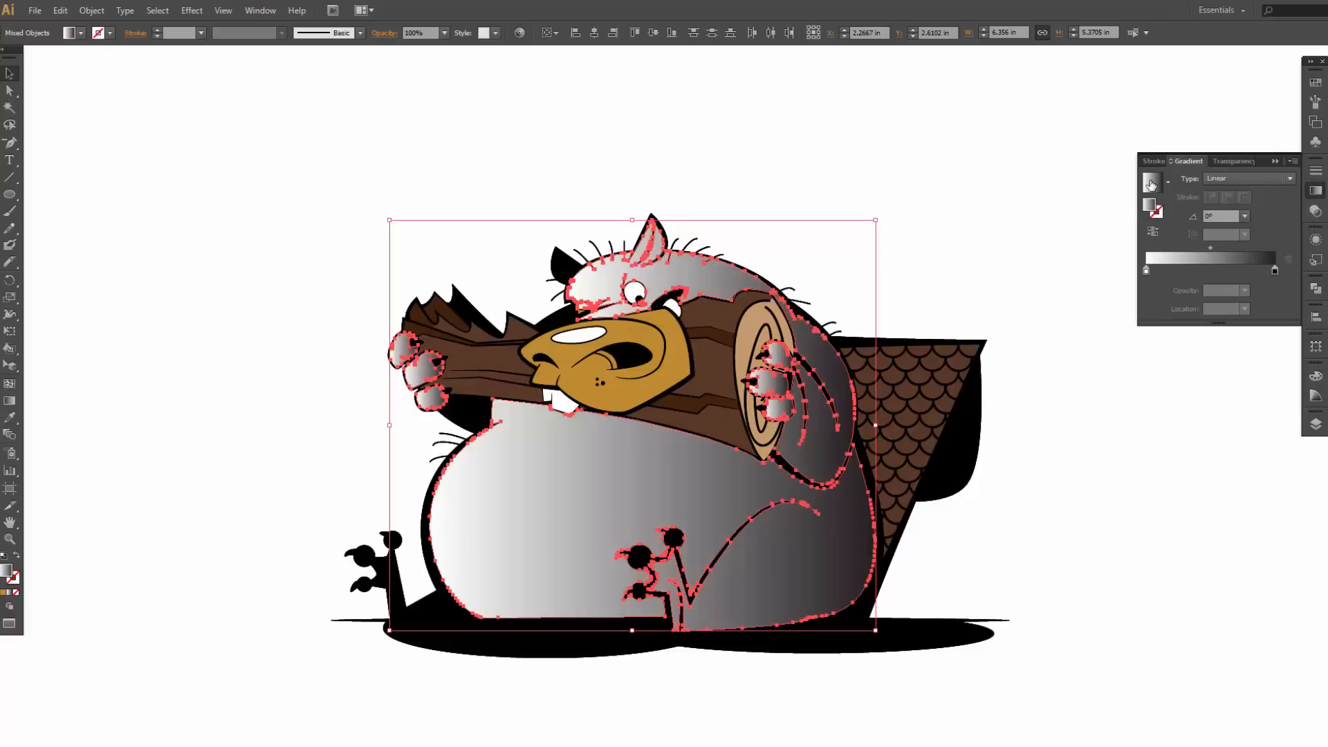
Step: Make the gradient on the selected fur shapes radial and recolour its outer stop dark purple, R=64 G=31 B=61
{"action": "left_click", "coordinate": [1223, 176]}
{"action": "left_click", "coordinate": [1228, 204]}
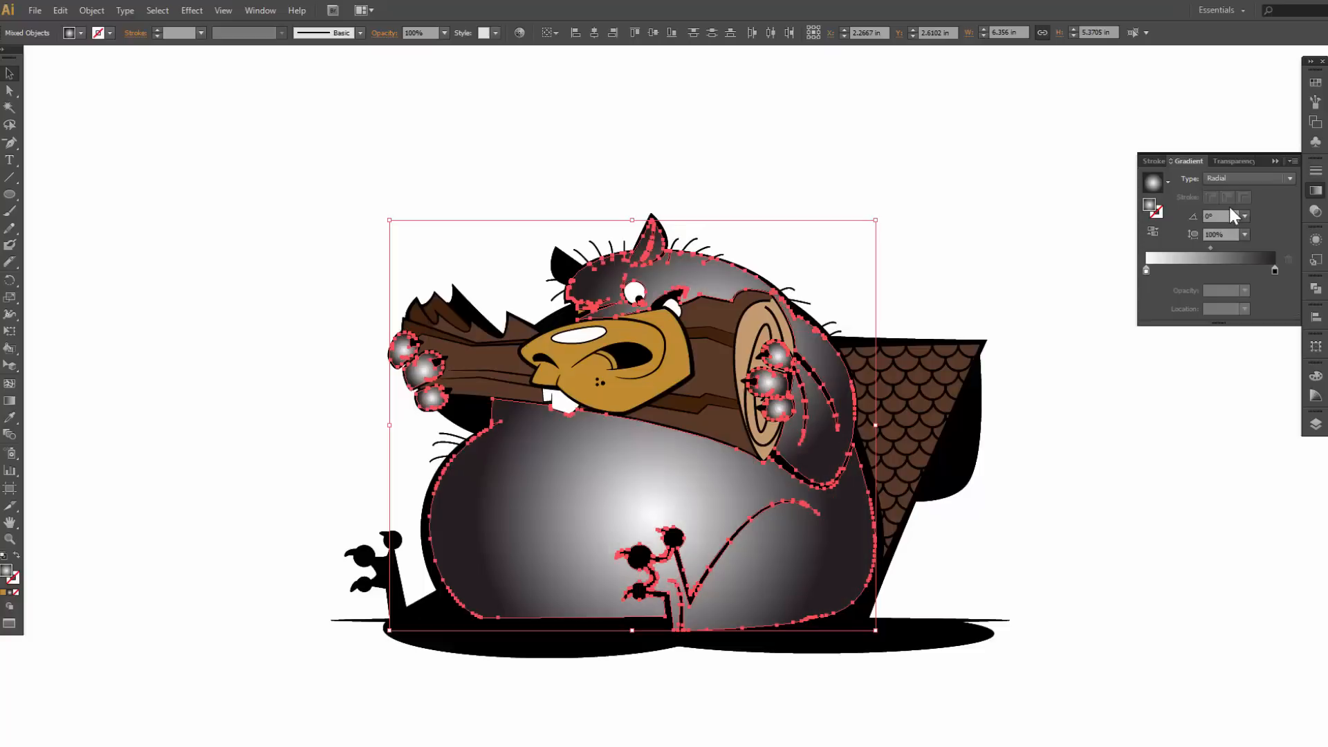
{"action": "double_click", "coordinate": [1275, 269]}
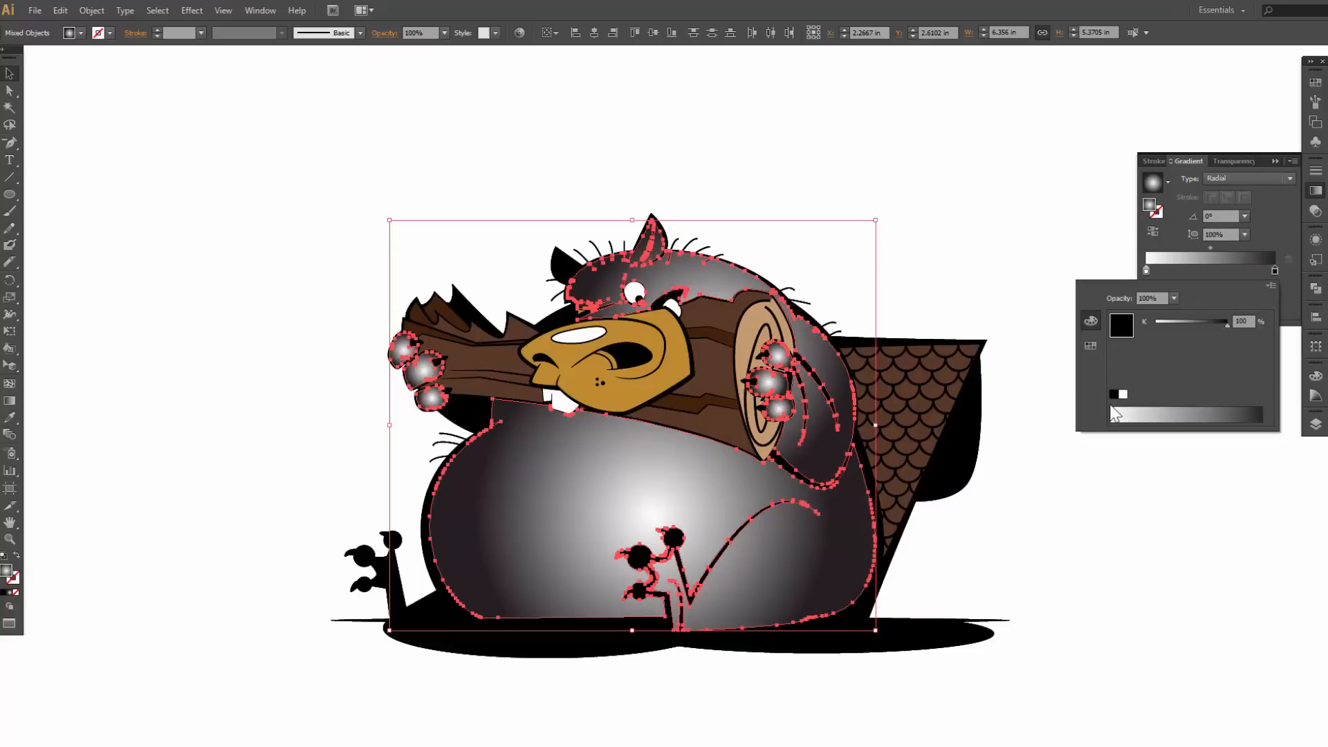
{"action": "left_click", "coordinate": [1089, 320]}
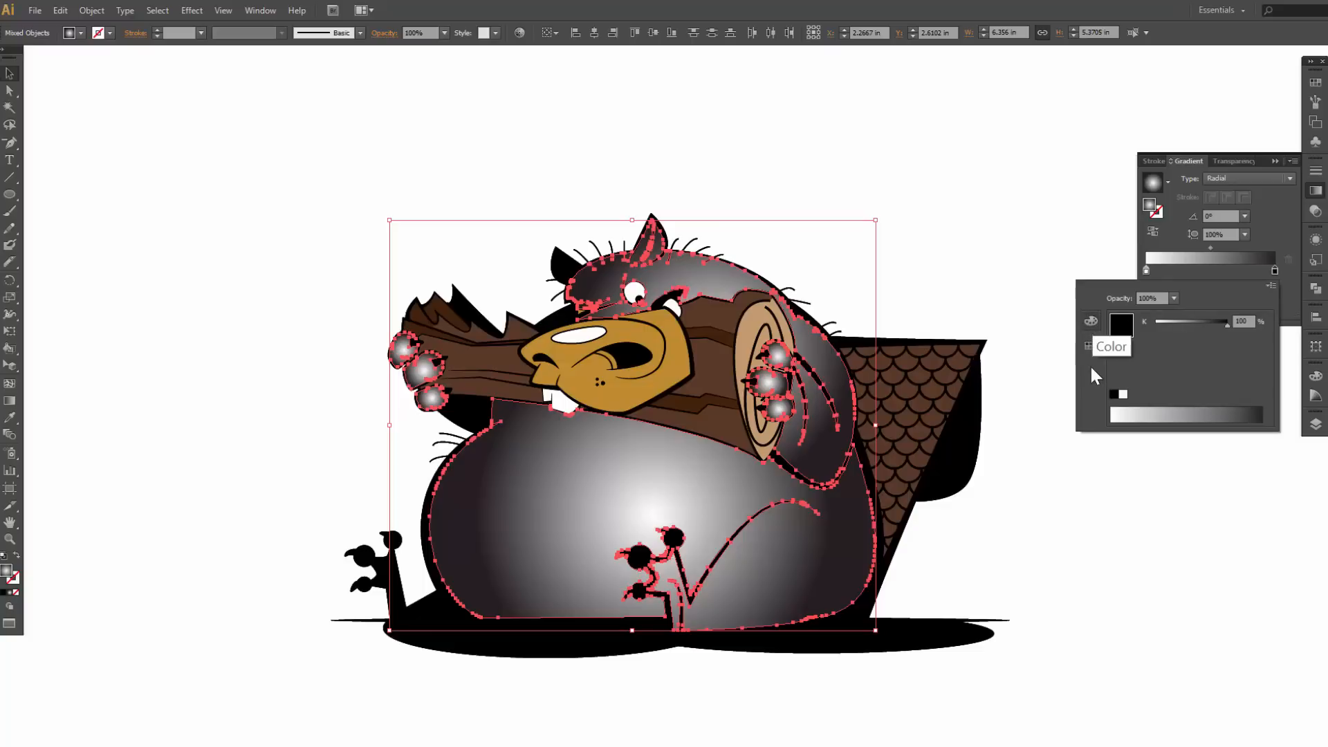
{"action": "left_click", "coordinate": [1090, 345]}
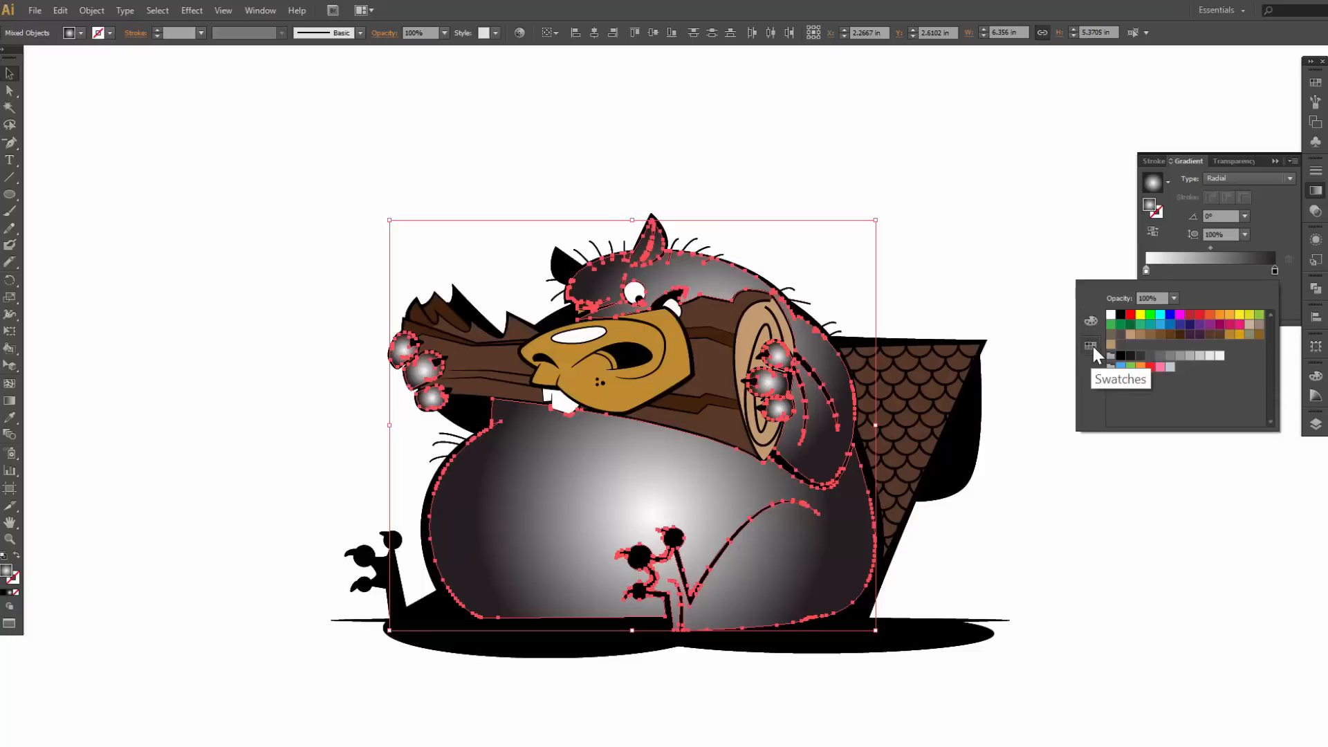
{"action": "left_click", "coordinate": [1191, 336]}
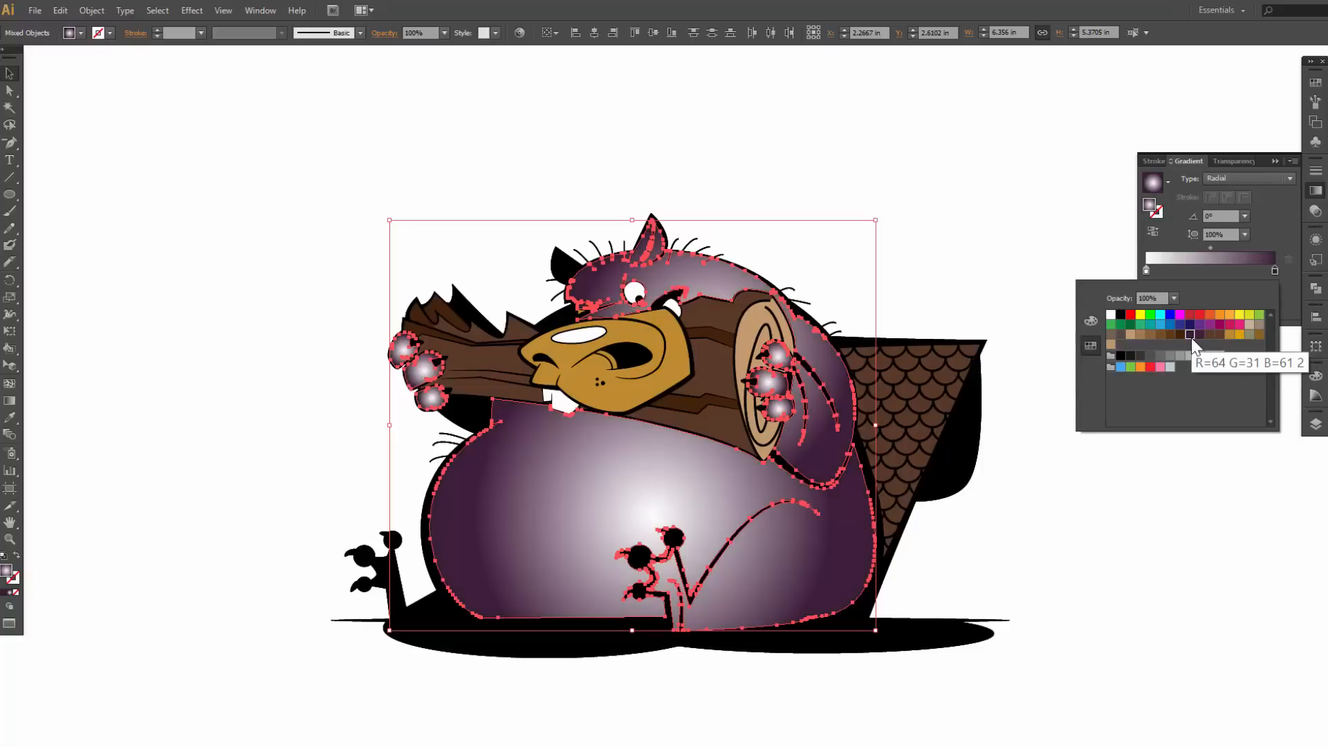
Step: Lower the opacity of the gradient's dark purple outer stop, trying 20% and settling on 50%
{"action": "left_click", "coordinate": [1174, 299]}
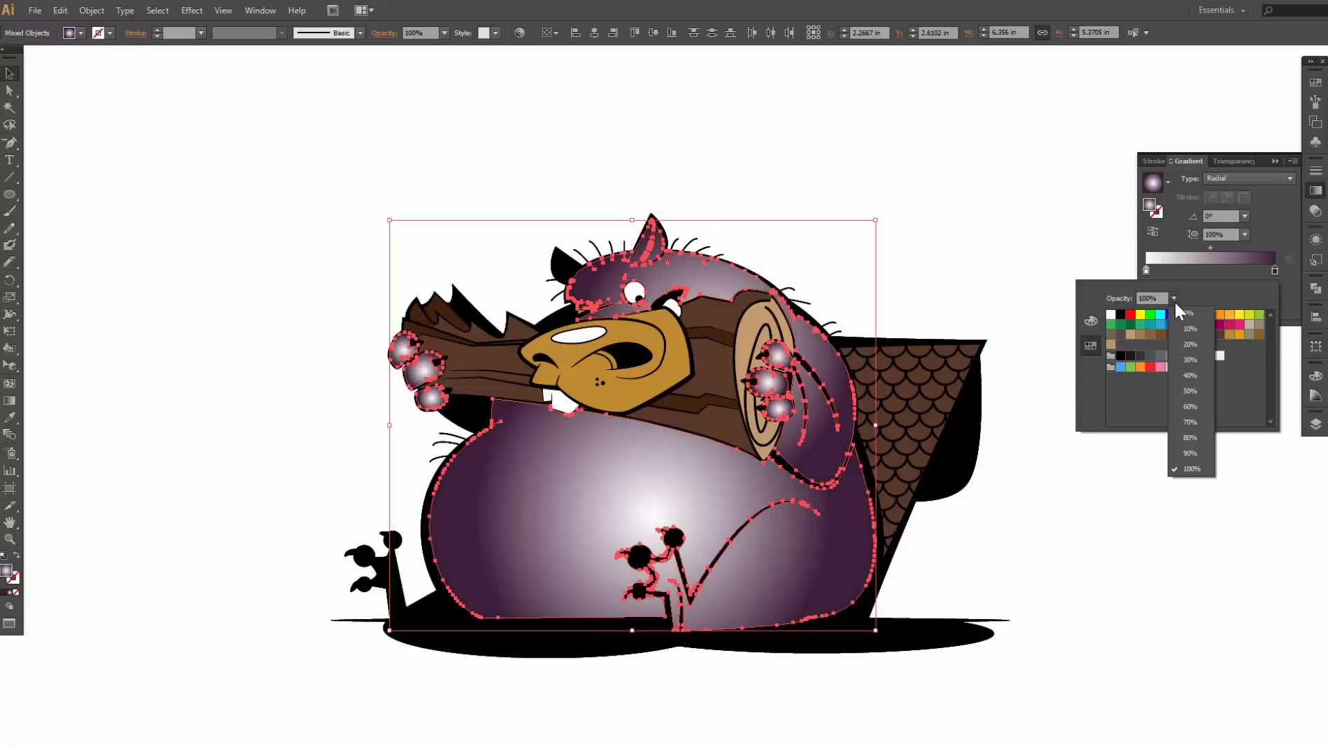
{"action": "left_click", "coordinate": [1185, 345]}
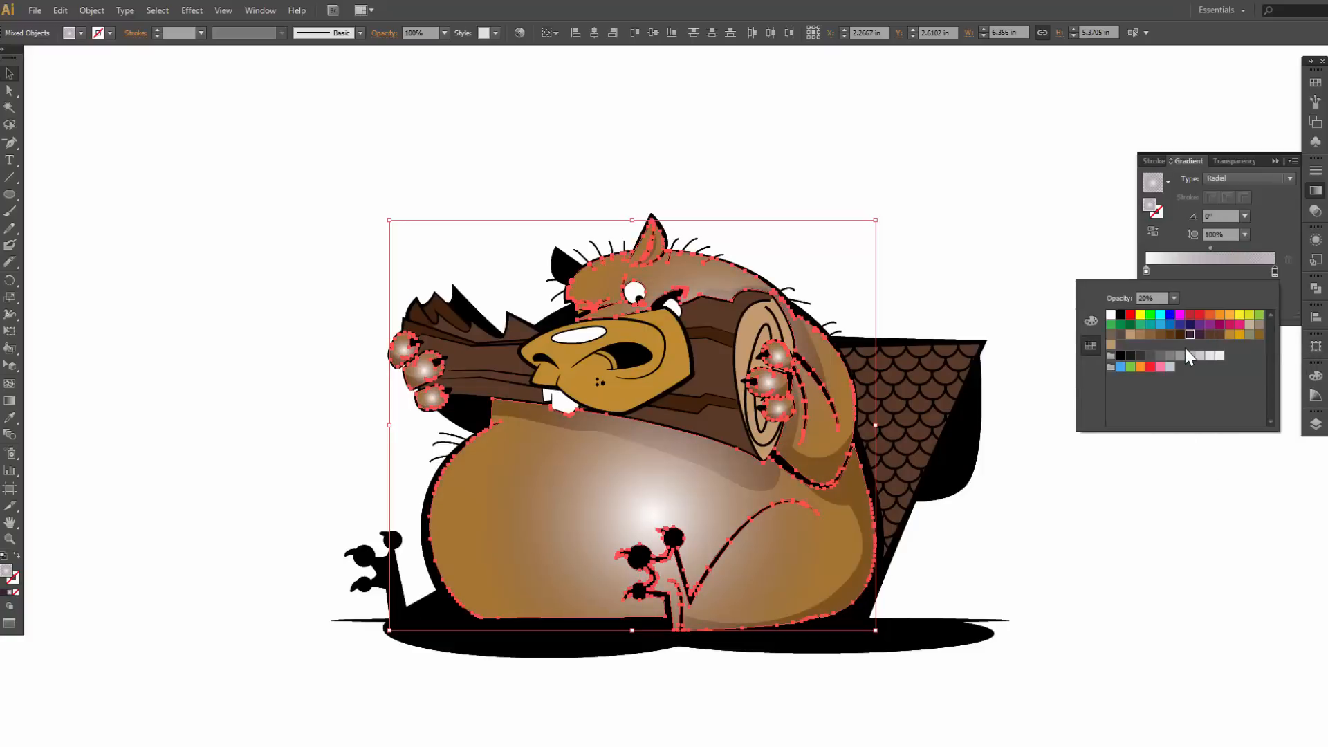
{"action": "left_click", "coordinate": [1174, 298]}
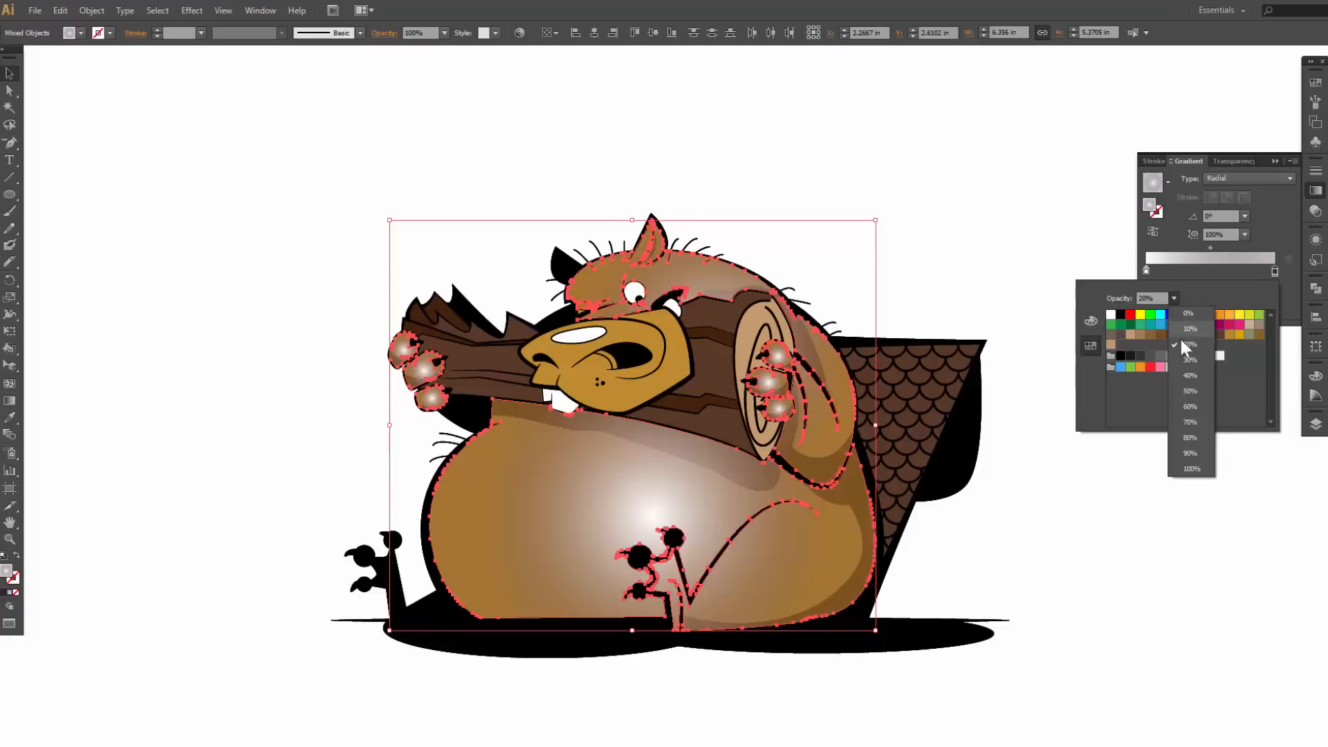
{"action": "left_click", "coordinate": [1189, 389]}
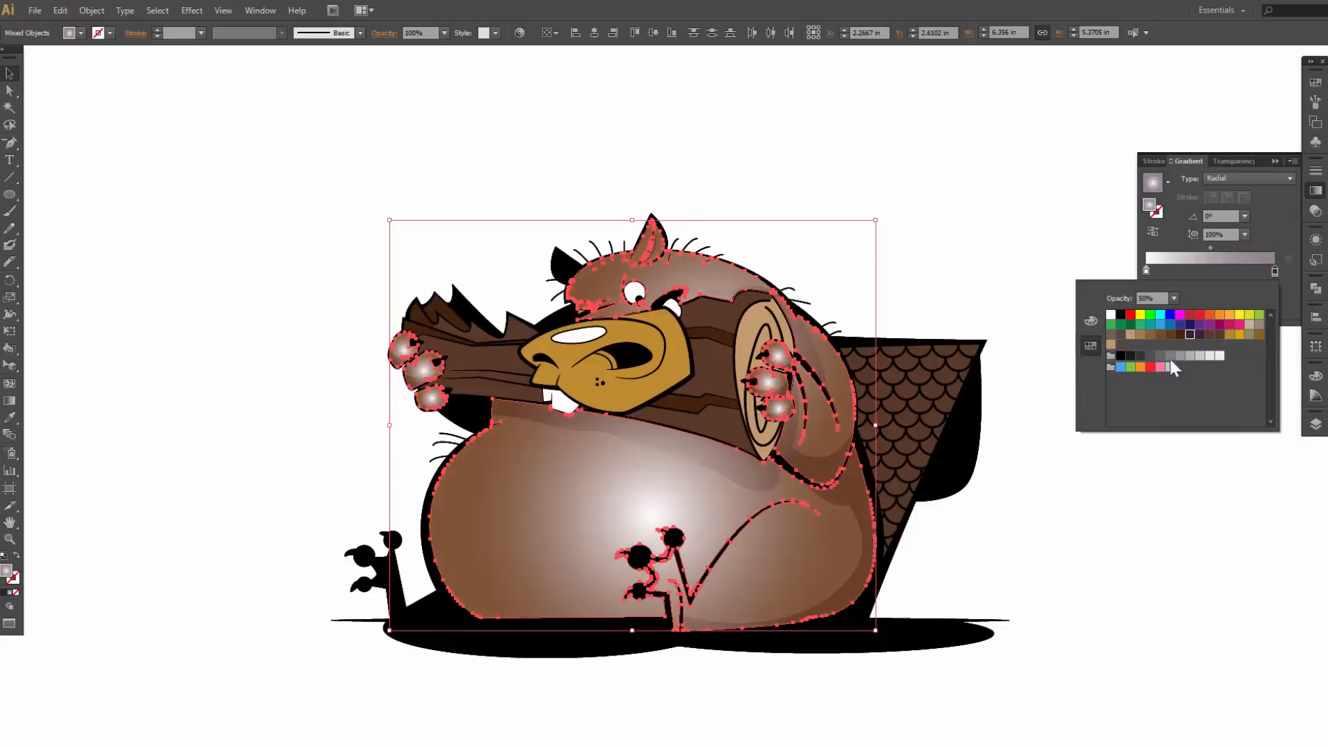
Step: Recolour the gradient's centre stop grey-green, and try brown swatches on the outer stop before returning it to dark purple
{"action": "left_click", "coordinate": [1219, 335]}
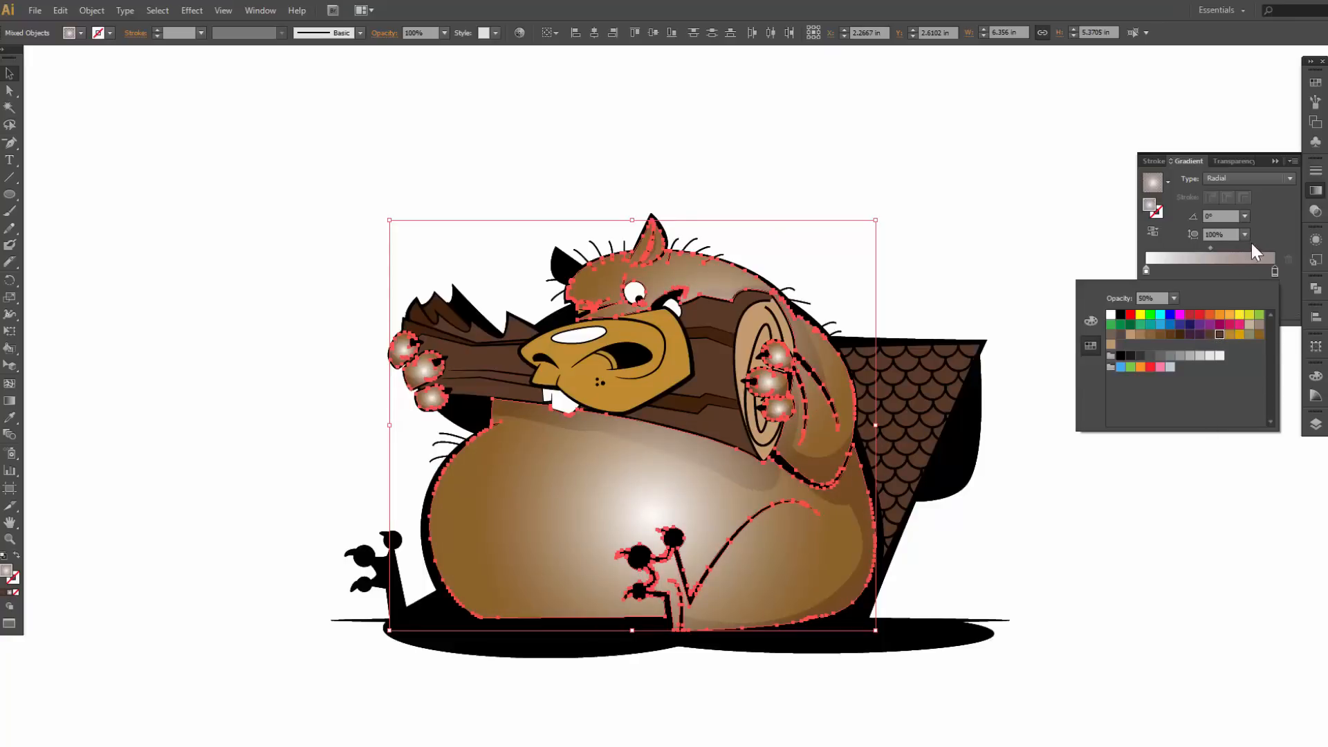
{"action": "double_click", "coordinate": [1146, 271]}
{"action": "left_click", "coordinate": [1252, 336]}
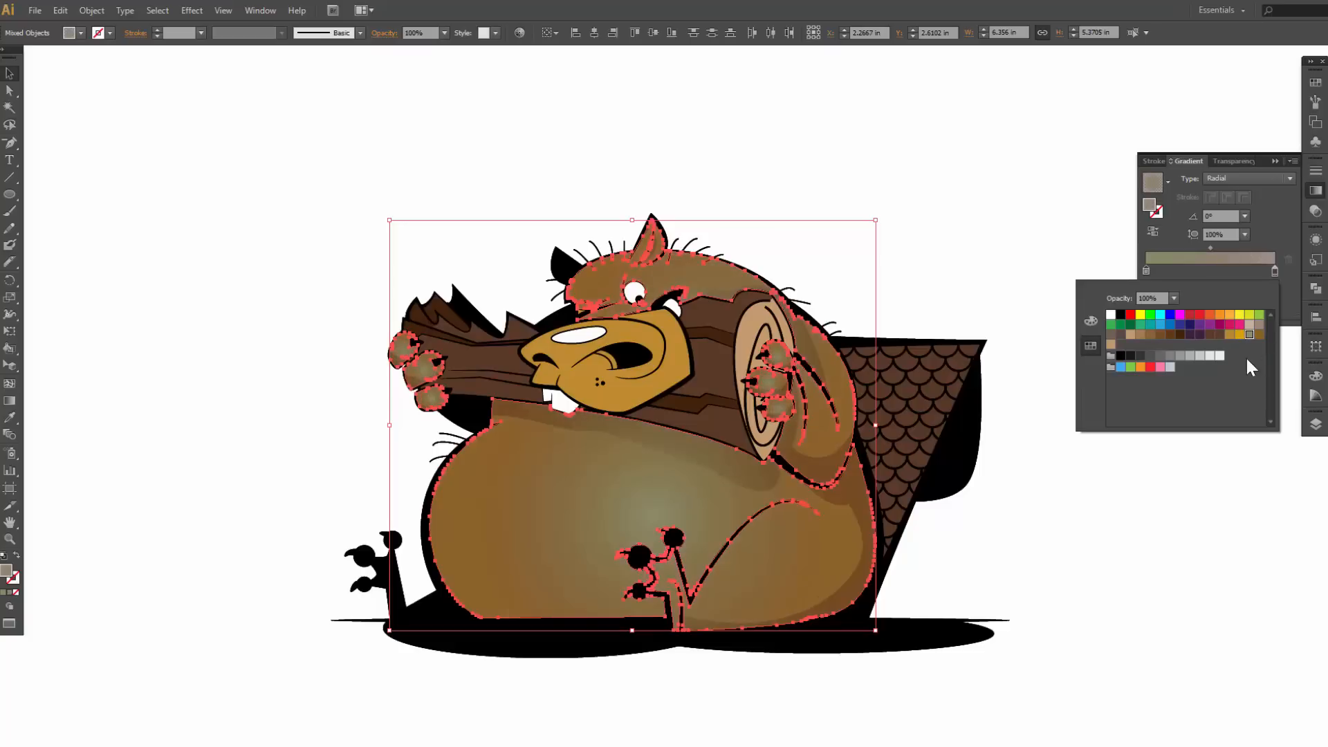
{"action": "left_click", "coordinate": [1275, 271]}
{"action": "double_click", "coordinate": [1274, 270]}
{"action": "left_click", "coordinate": [1183, 341]}
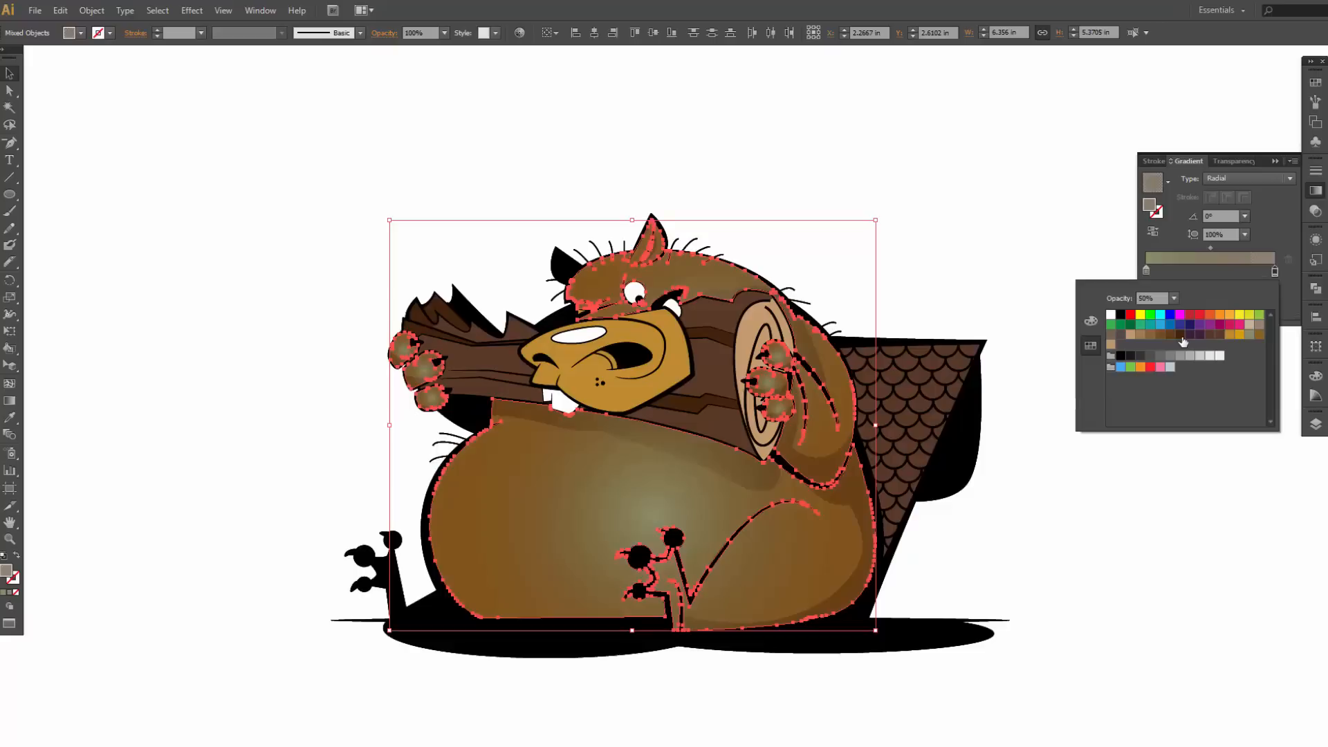
{"action": "left_click", "coordinate": [1191, 336]}
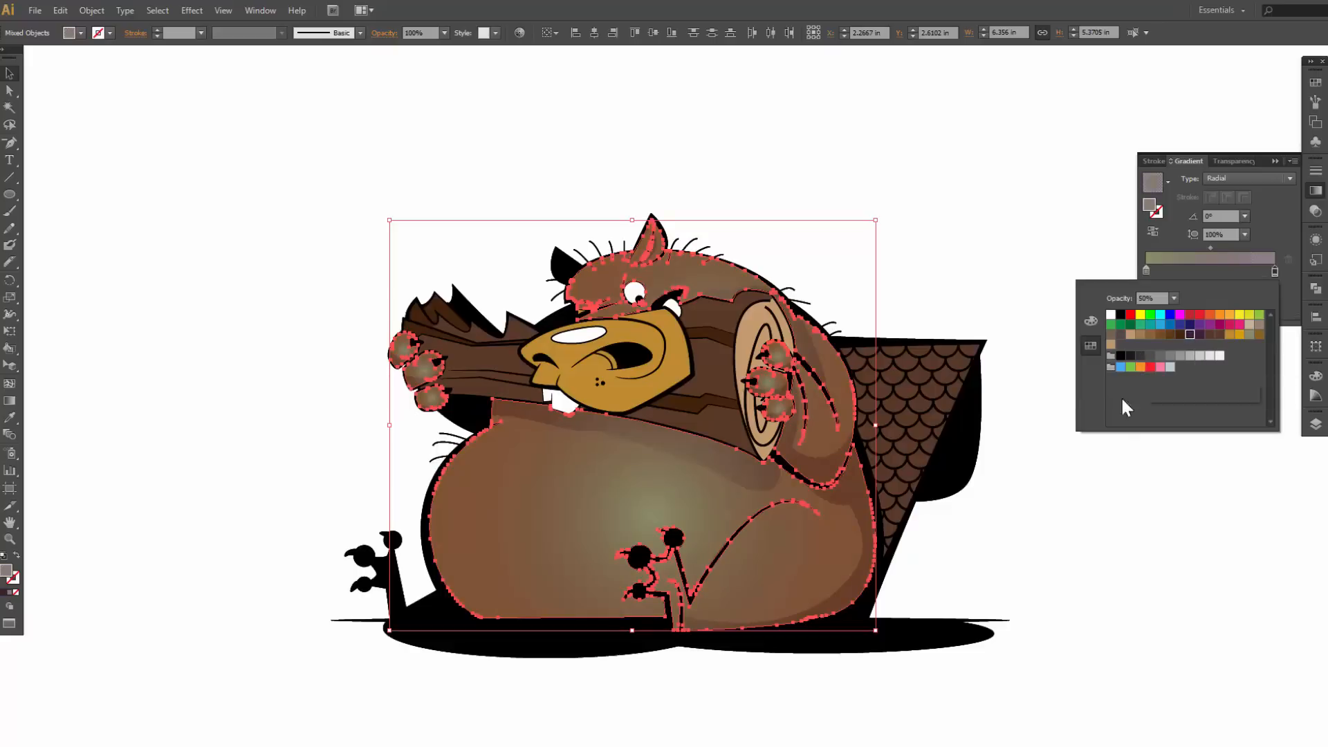
Step: Lower the opacity of the gradient's grey-green centre stop, trying 40% and 50% and settling on 60%
{"action": "double_click", "coordinate": [1146, 271]}
{"action": "left_click", "coordinate": [1173, 298]}
{"action": "left_click", "coordinate": [1190, 375]}
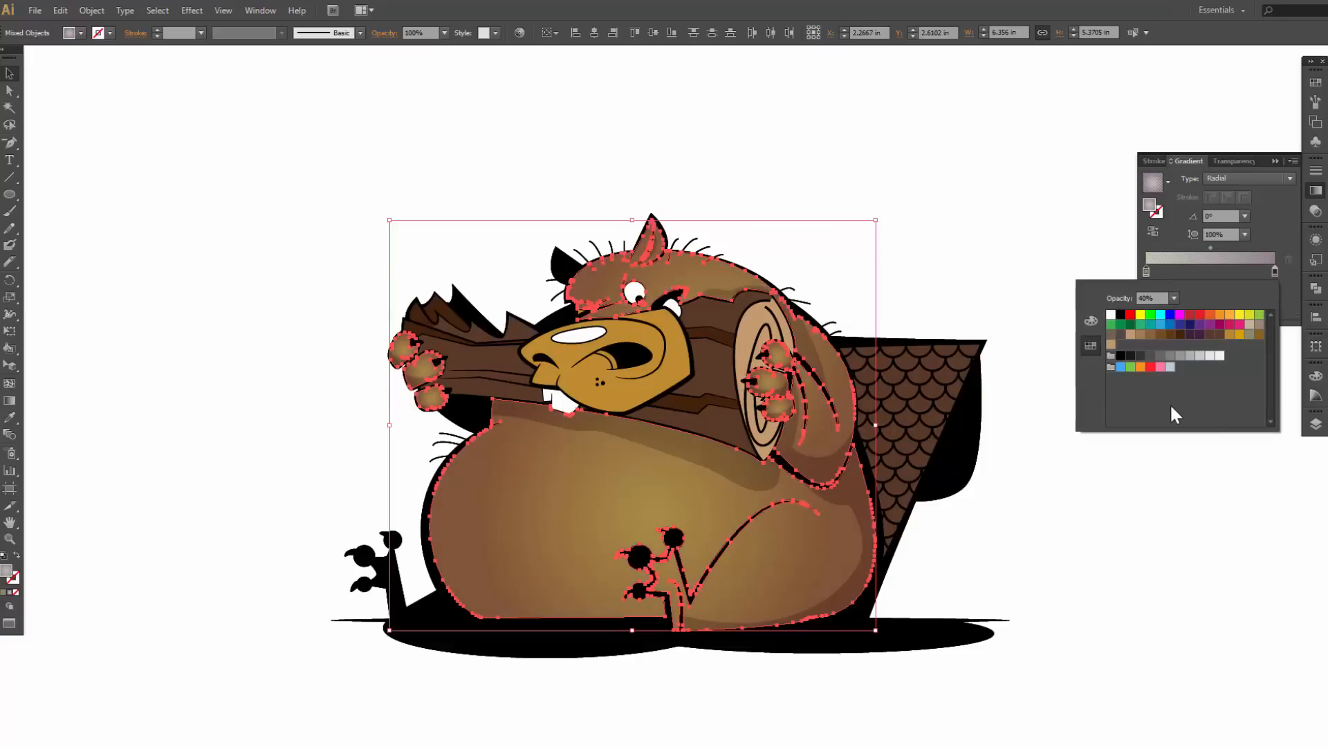
{"action": "left_click", "coordinate": [1174, 298]}
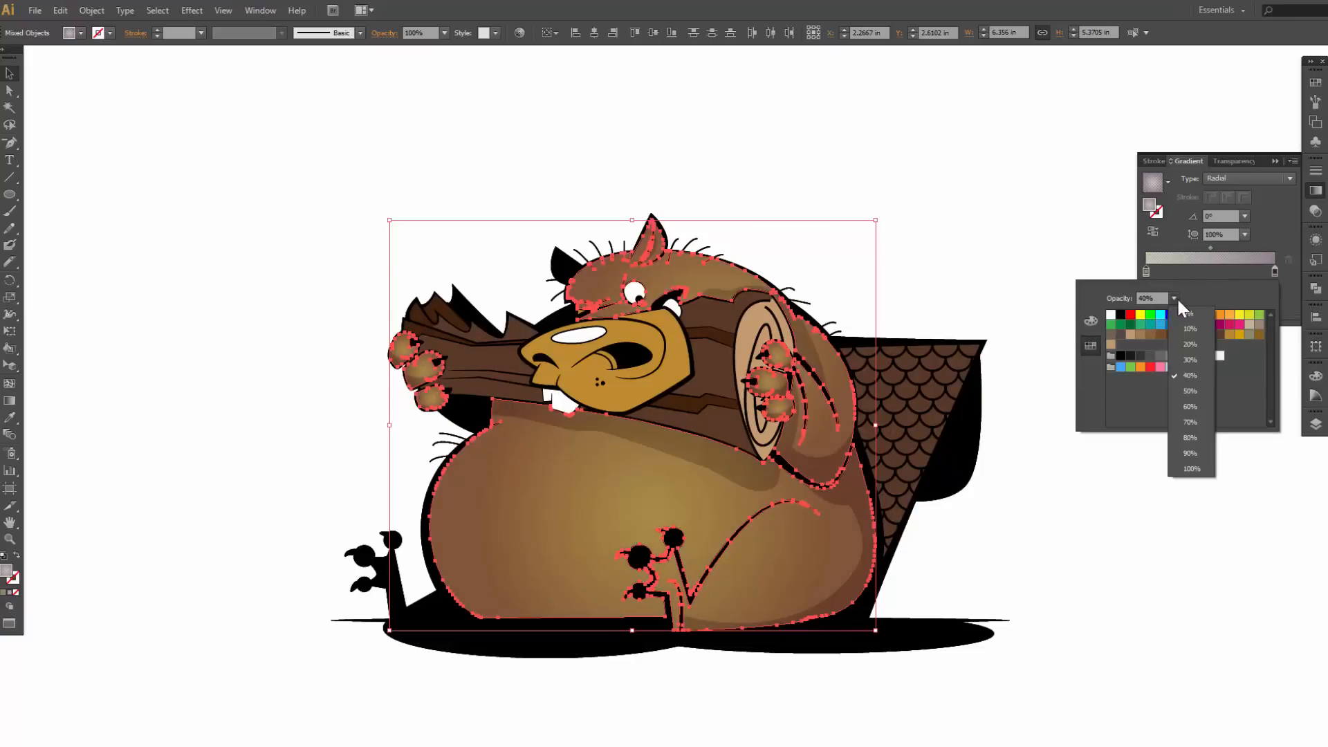
{"action": "left_click", "coordinate": [1189, 396]}
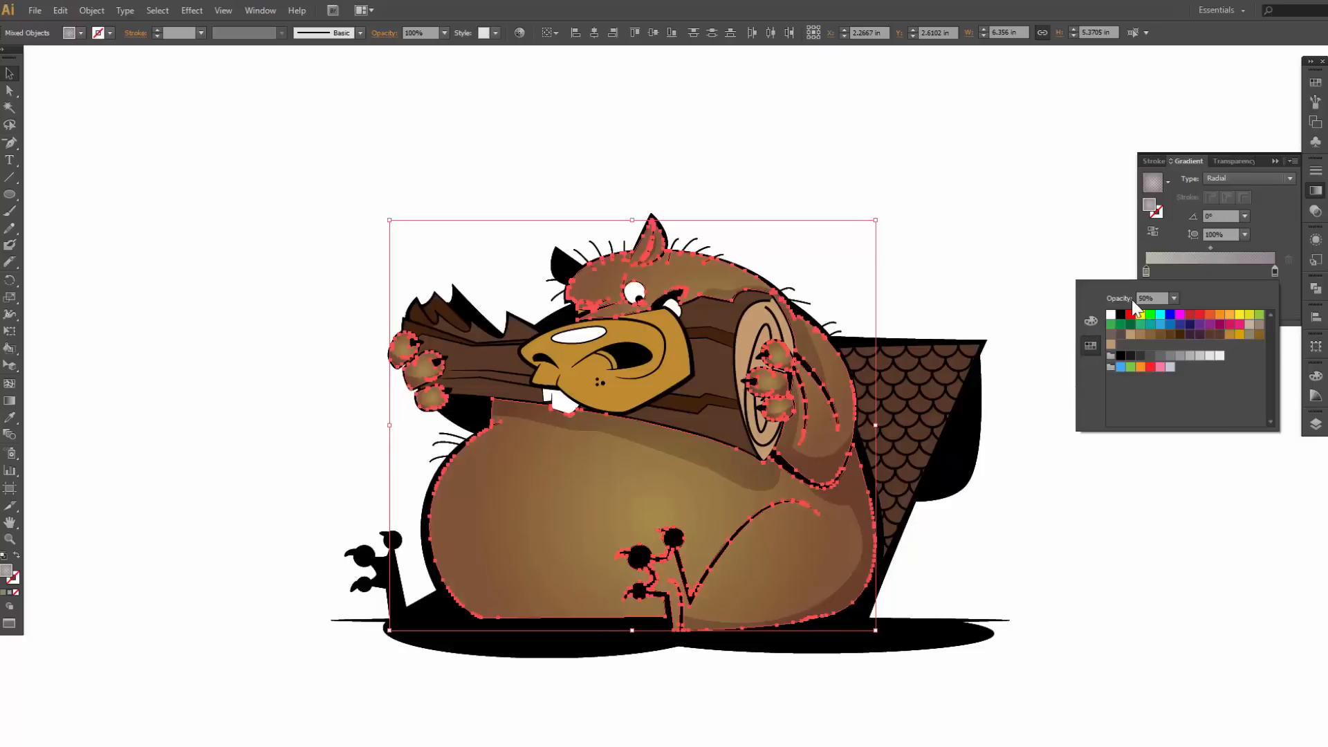
{"action": "left_click", "coordinate": [1175, 298]}
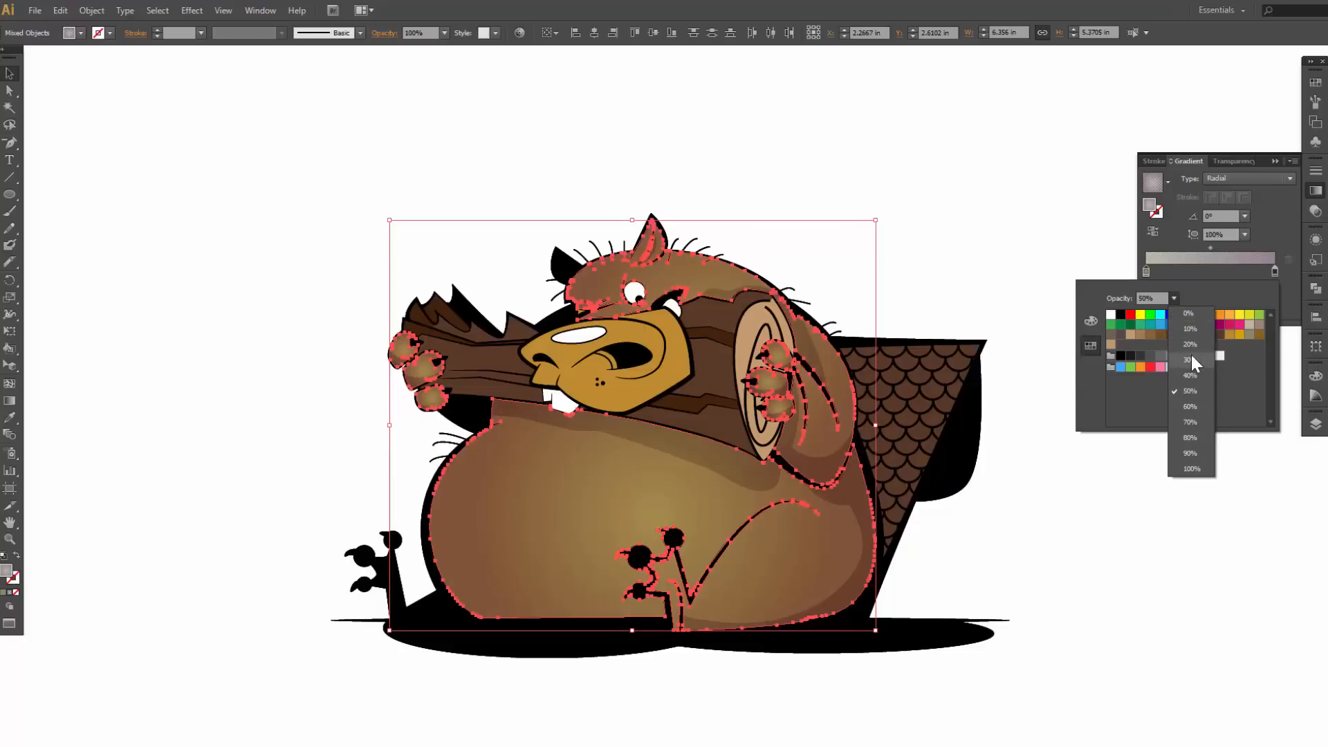
{"action": "left_click", "coordinate": [1192, 401]}
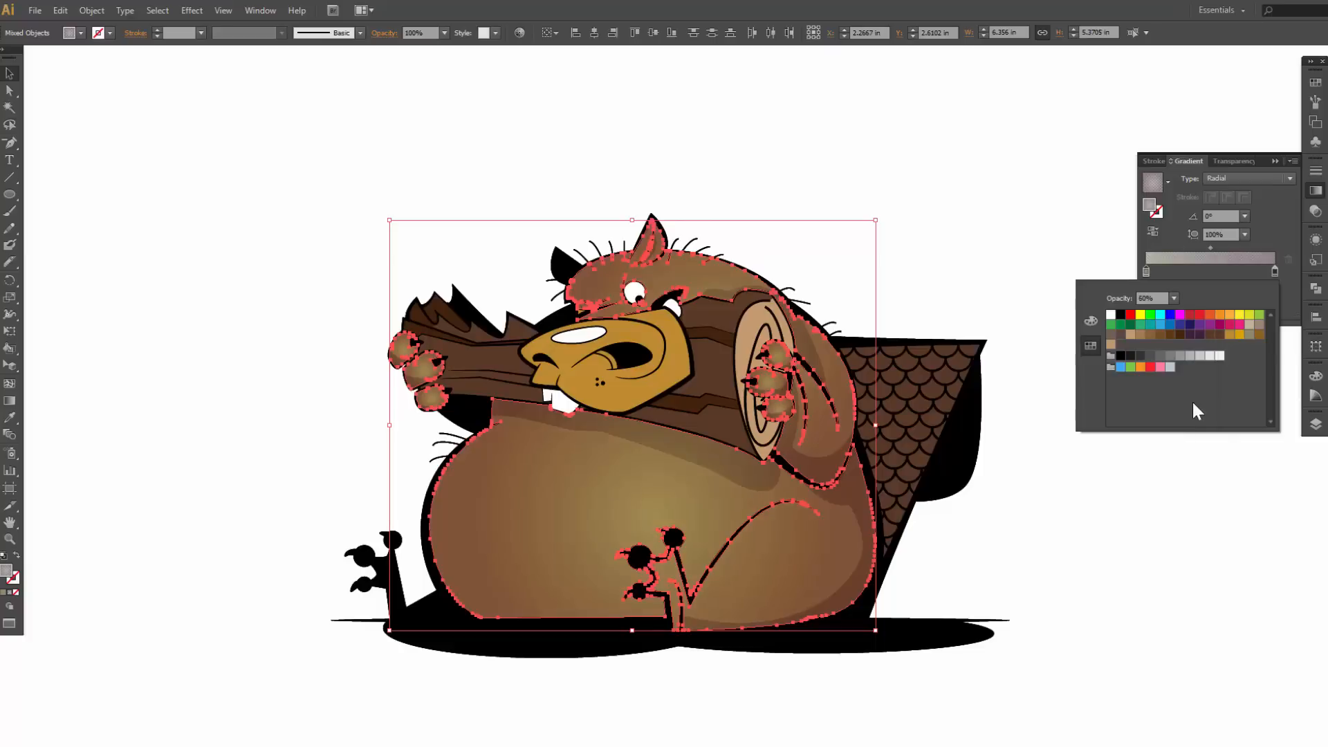
Step: Set the opacity of the gradient's purple outer stop to 60% and deselect the fur shapes
{"action": "left_click", "coordinate": [1275, 271]}
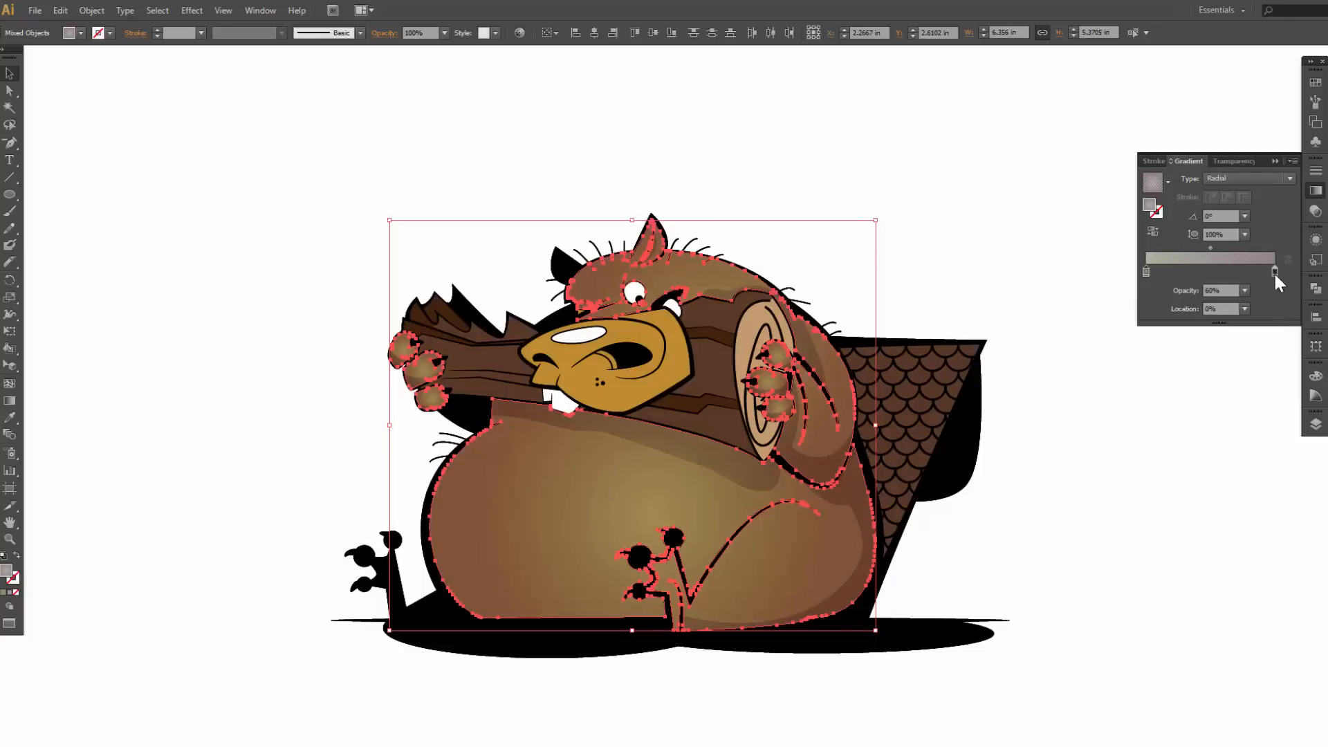
{"action": "left_click", "coordinate": [1244, 292]}
{"action": "left_click", "coordinate": [1261, 398]}
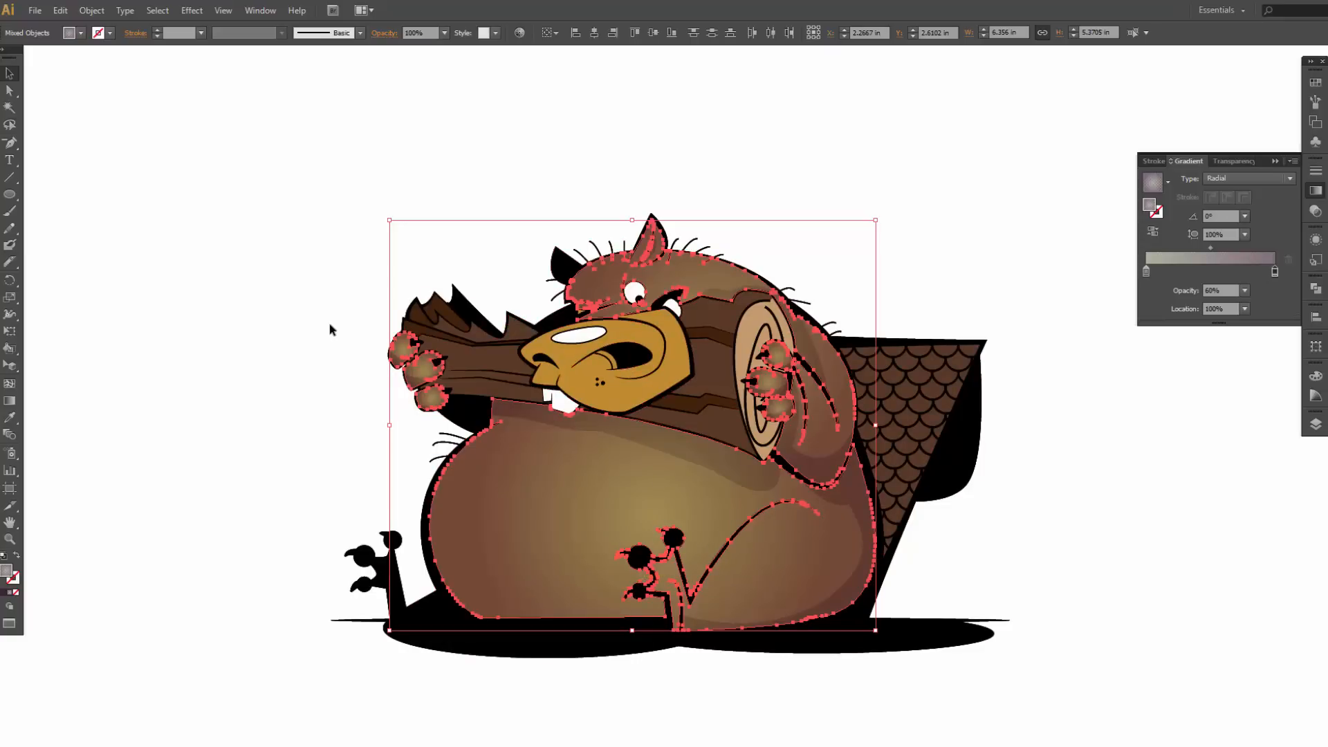
{"action": "left_click", "coordinate": [845, 168]}
Step: Move the belly's radial gradient centre to the belly's upper left with the Gradient tool, then enlarge its radius and tilt it slightly downward
{"action": "left_click", "coordinate": [621, 489]}
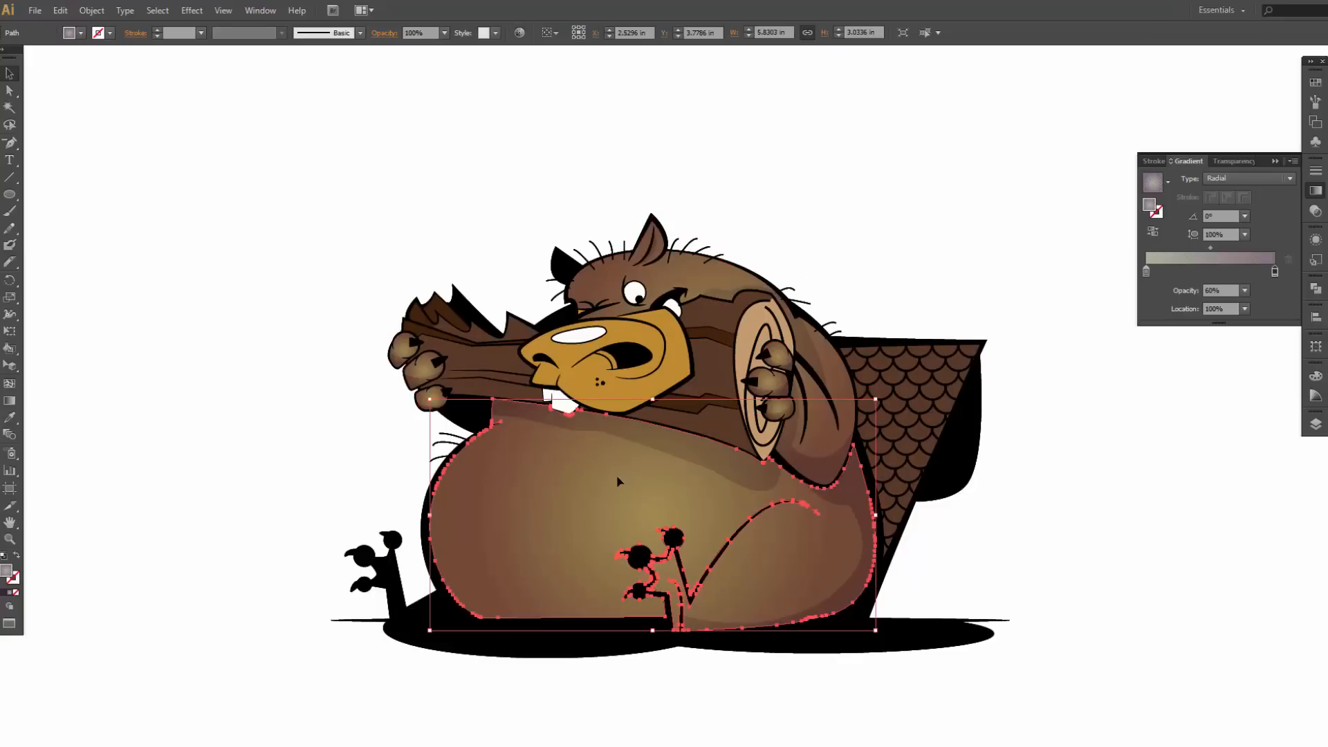
{"action": "left_click", "coordinate": [11, 399]}
{"action": "mouse_move", "coordinate": [664, 514]}
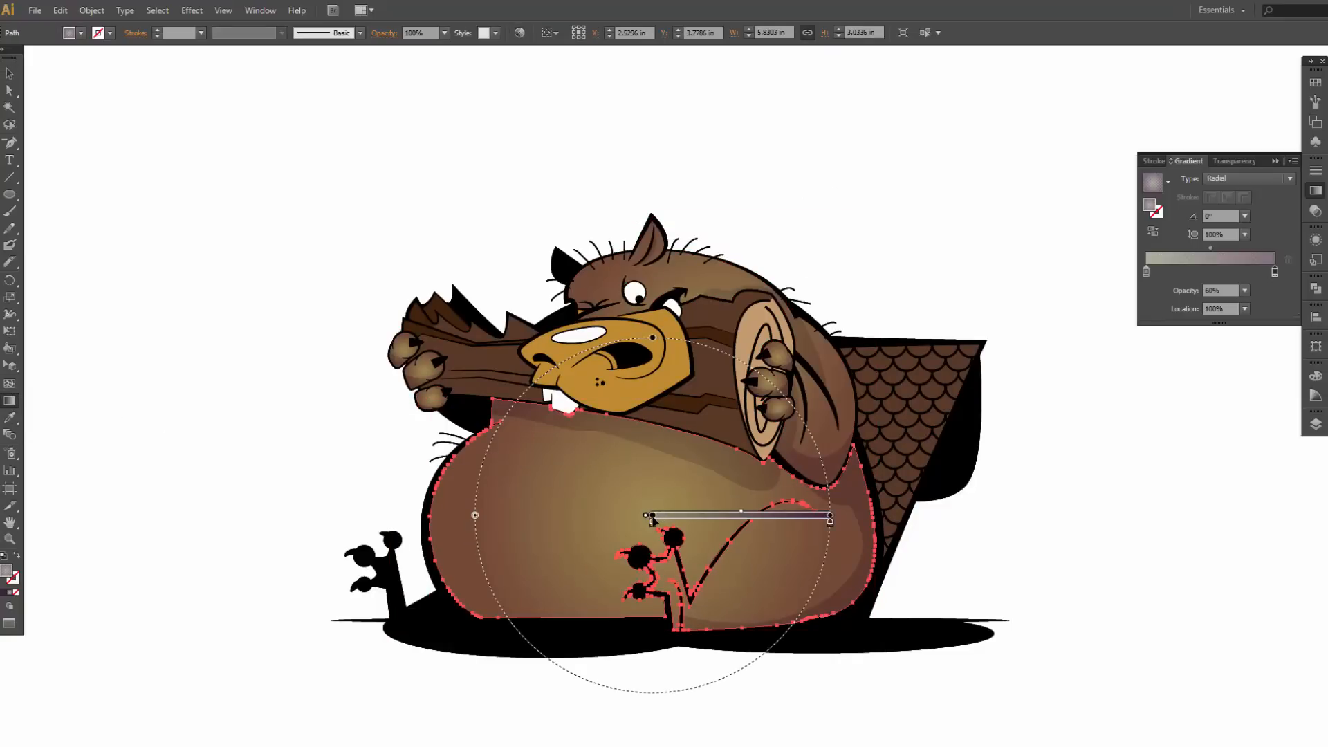
{"action": "left_click_drag", "start_coordinate": [653, 516], "coordinate": [543, 464]}
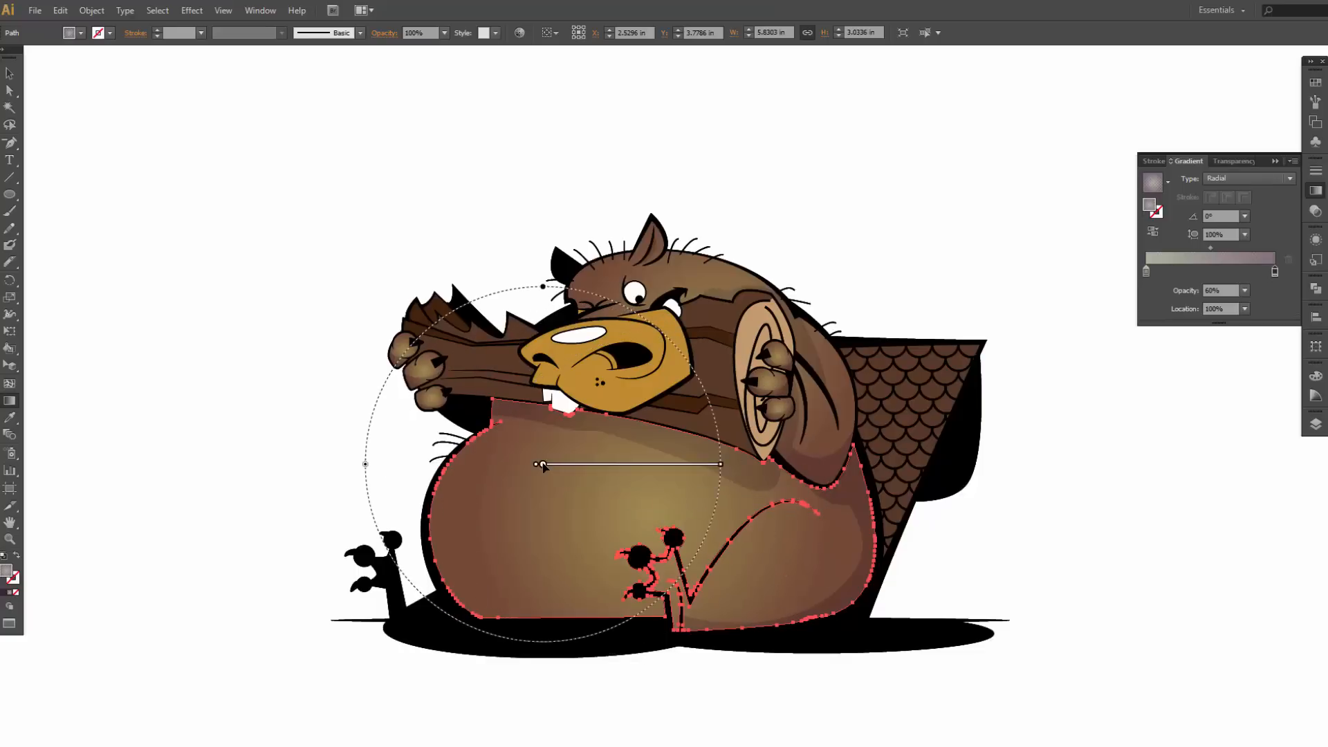
{"action": "mouse_move", "coordinate": [721, 465]}
{"action": "left_mouse_down"}
{"action": "mouse_move", "coordinate": [765, 464]}
{"action": "mouse_move", "coordinate": [778, 506]}
{"action": "left_mouse_up"}
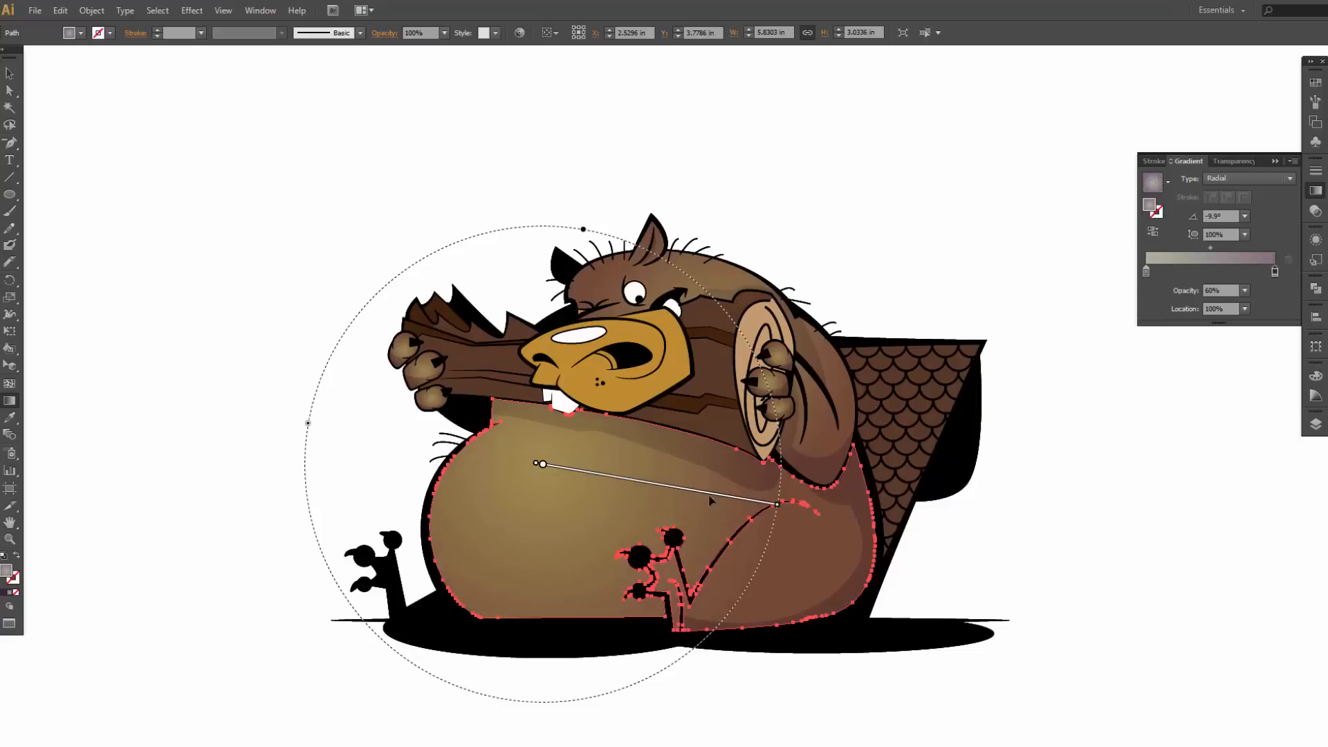
Step: Pull the belly gradient's midpoint closer to its centre and nudge the gradient slightly up and to the left
{"action": "left_click_drag", "start_coordinate": [663, 485], "coordinate": [609, 479]}
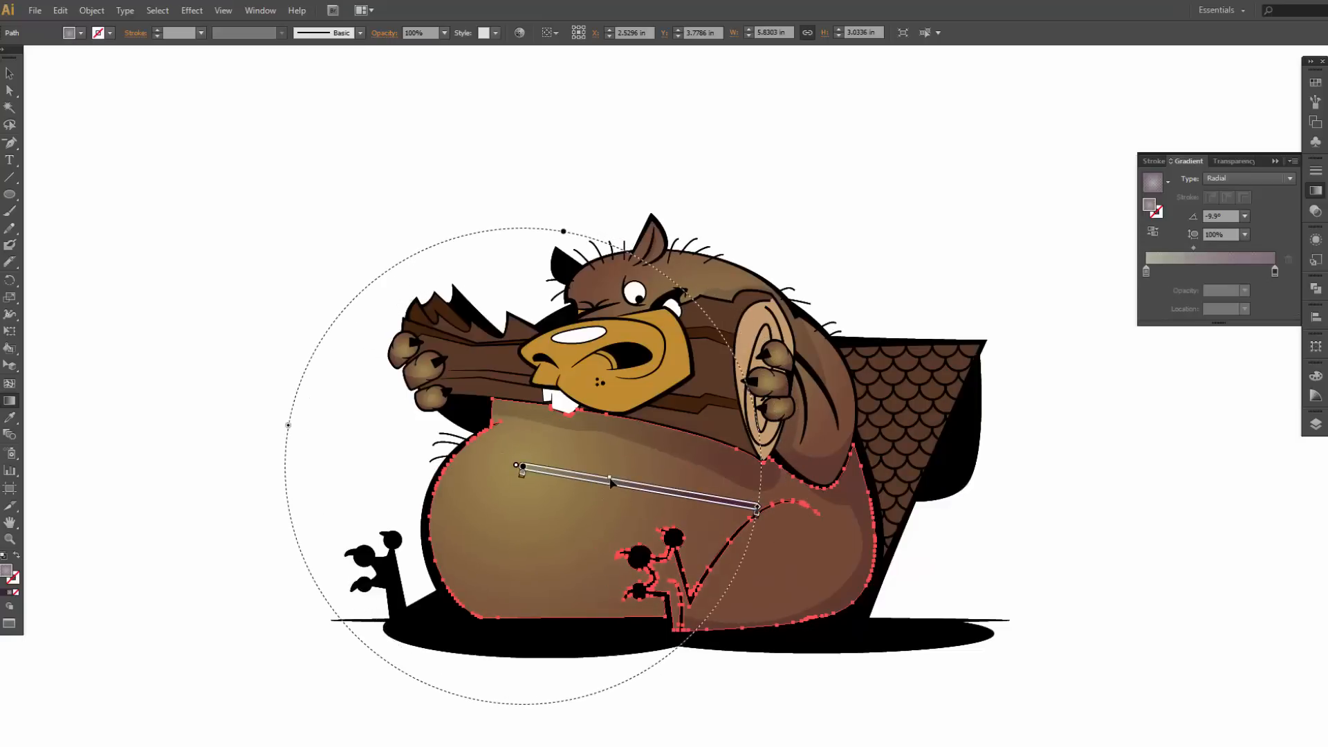
{"action": "left_click_drag", "start_coordinate": [632, 485], "coordinate": [615, 481]}
{"action": "left_click_drag", "start_coordinate": [523, 470], "coordinate": [525, 454]}
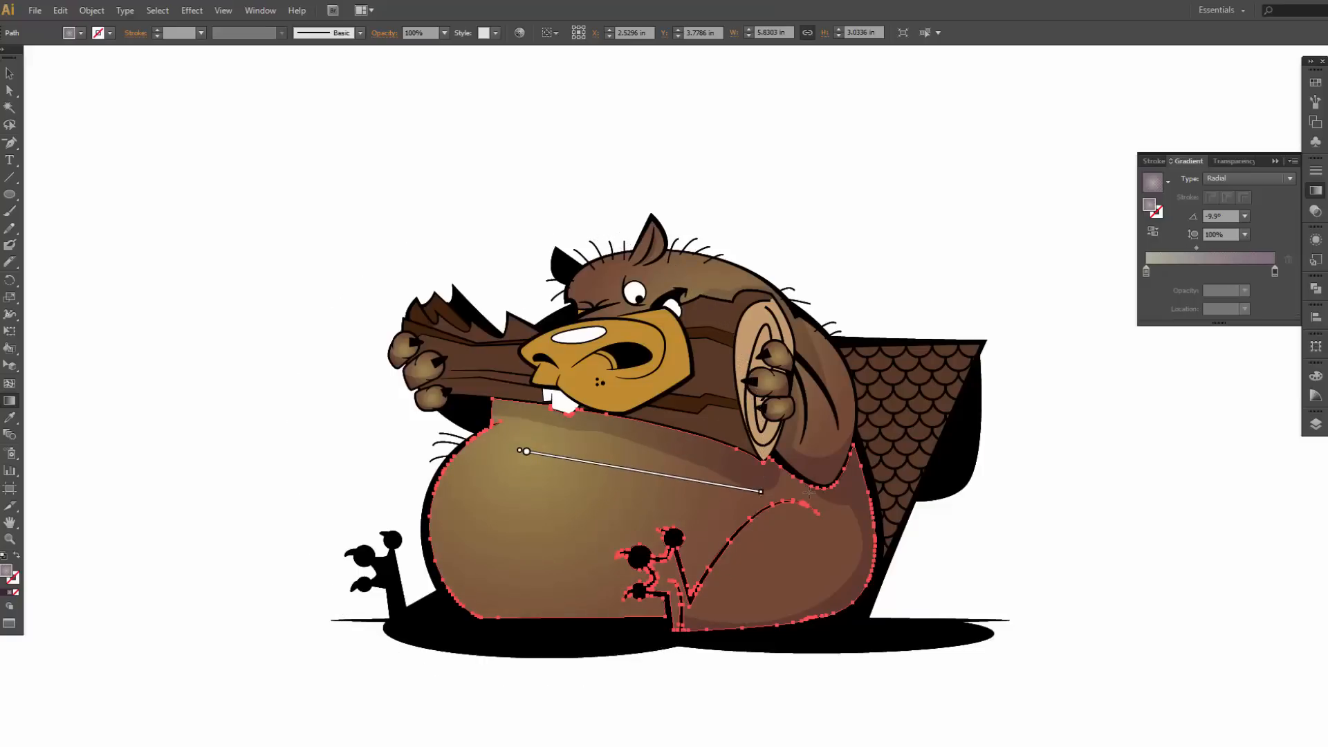
{"action": "key", "text": "v"}
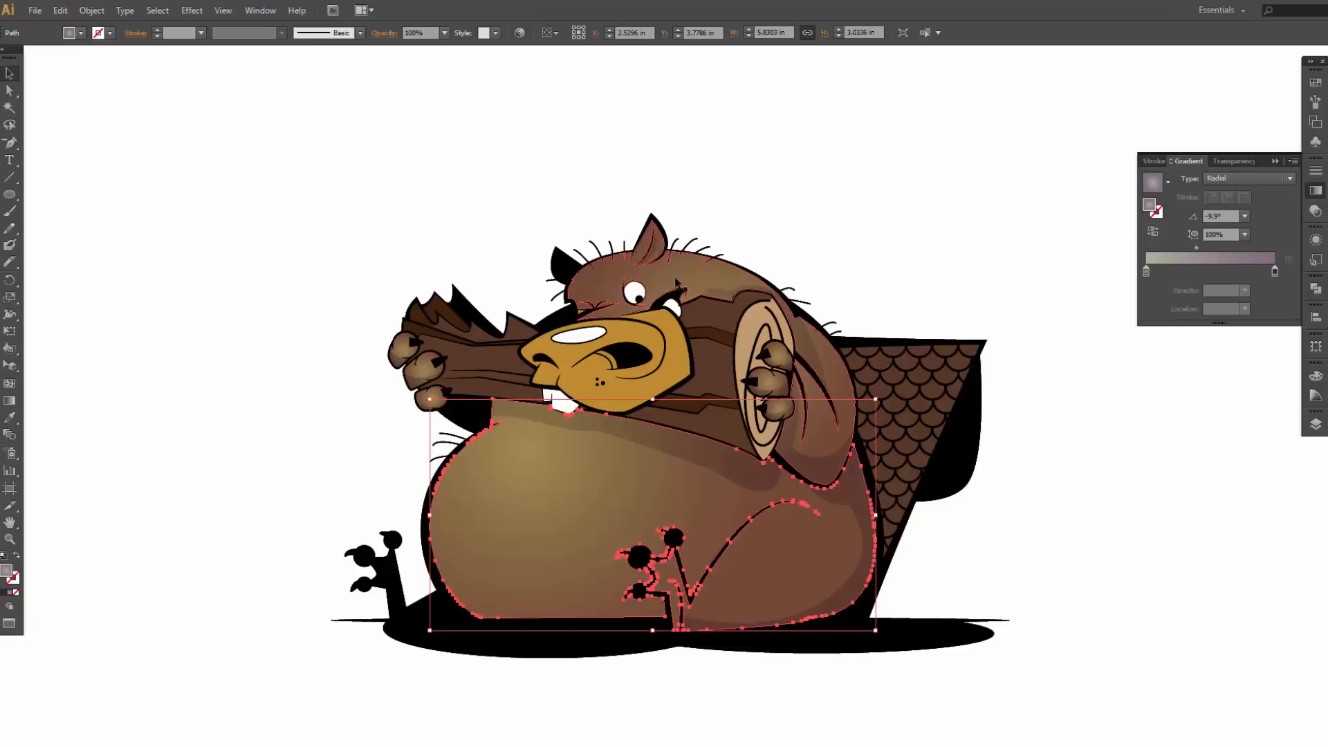
Step: Move the radial gradient centre of the head and arm shape onto the forehead, just left of the eye
{"action": "left_click", "coordinate": [677, 282]}
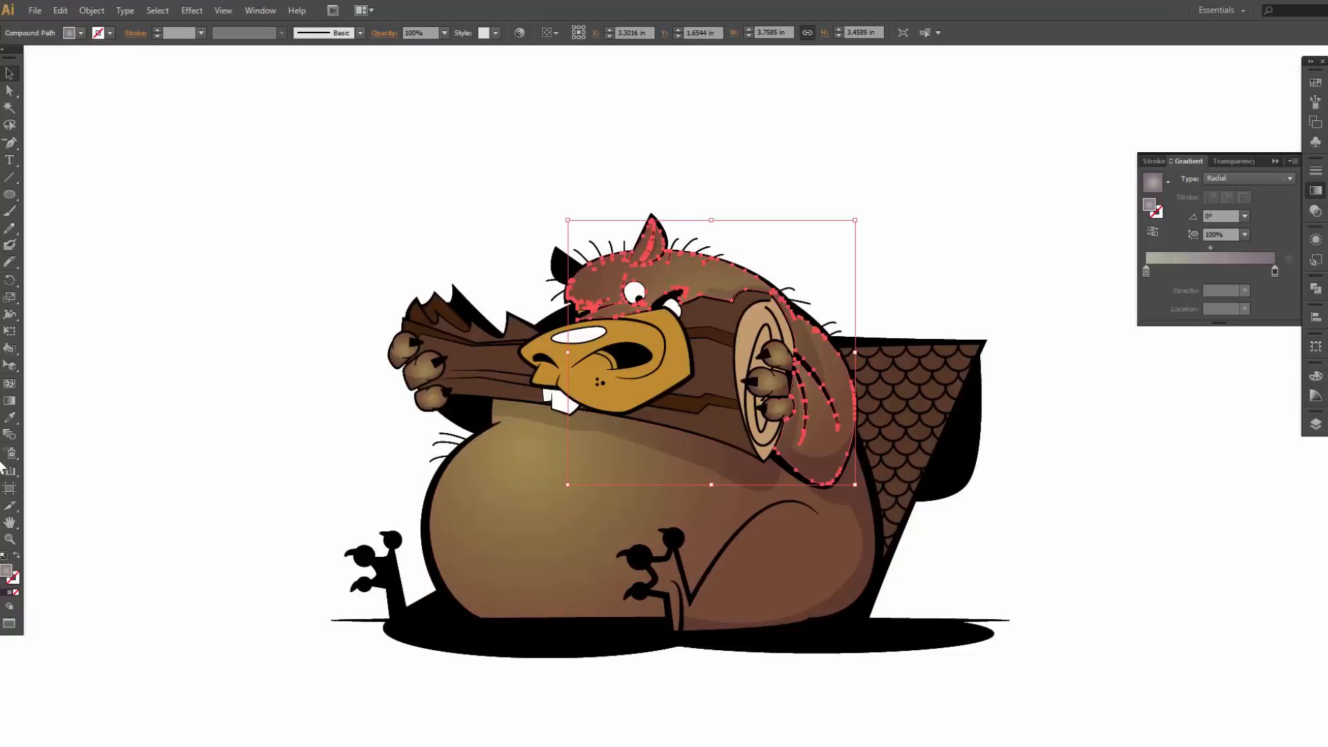
{"action": "left_click", "coordinate": [9, 401]}
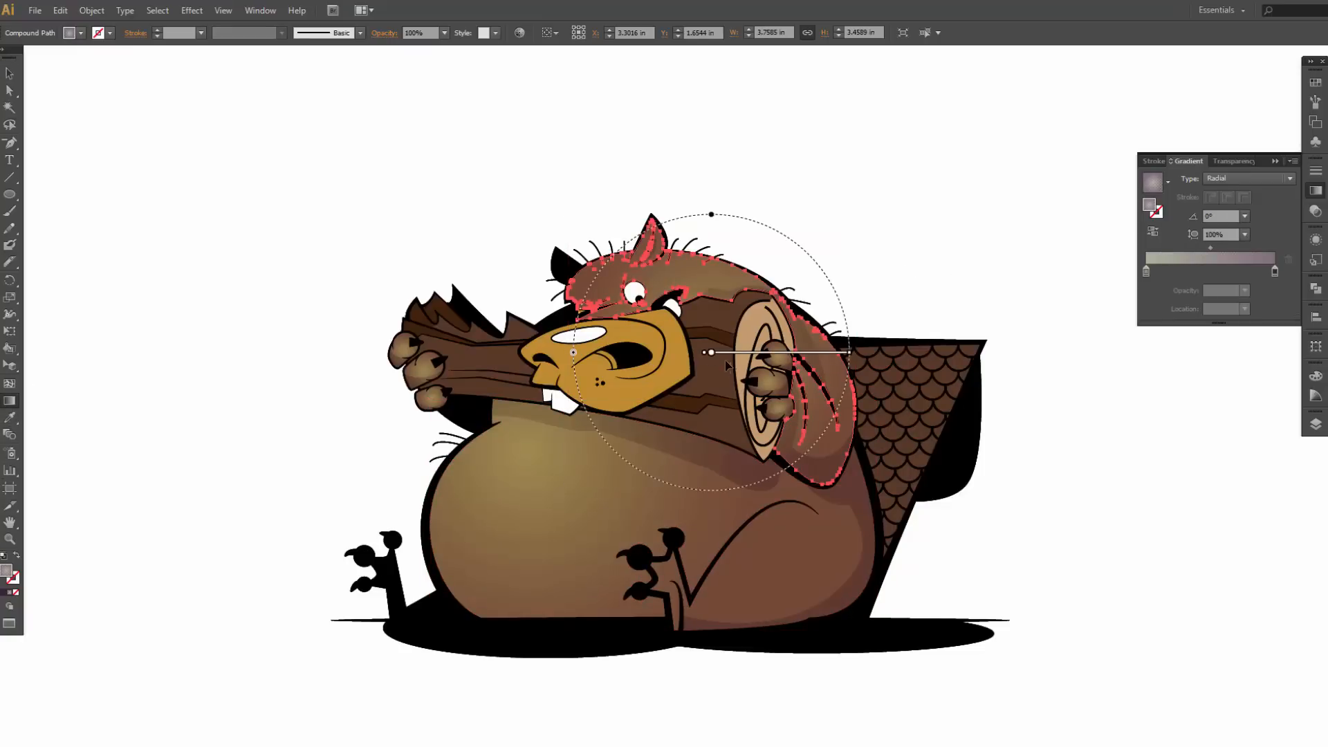
{"action": "left_click_drag", "start_coordinate": [712, 354], "coordinate": [587, 278]}
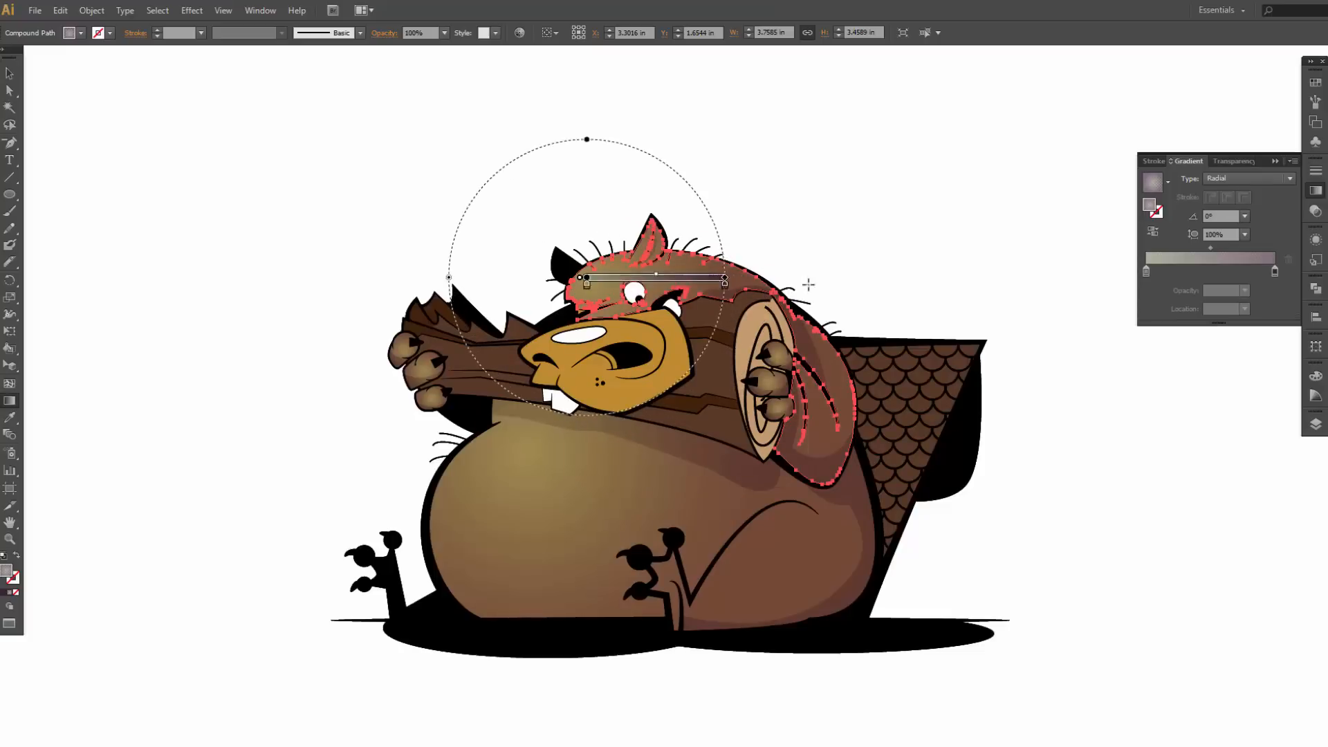
{"action": "key", "text": "v"}
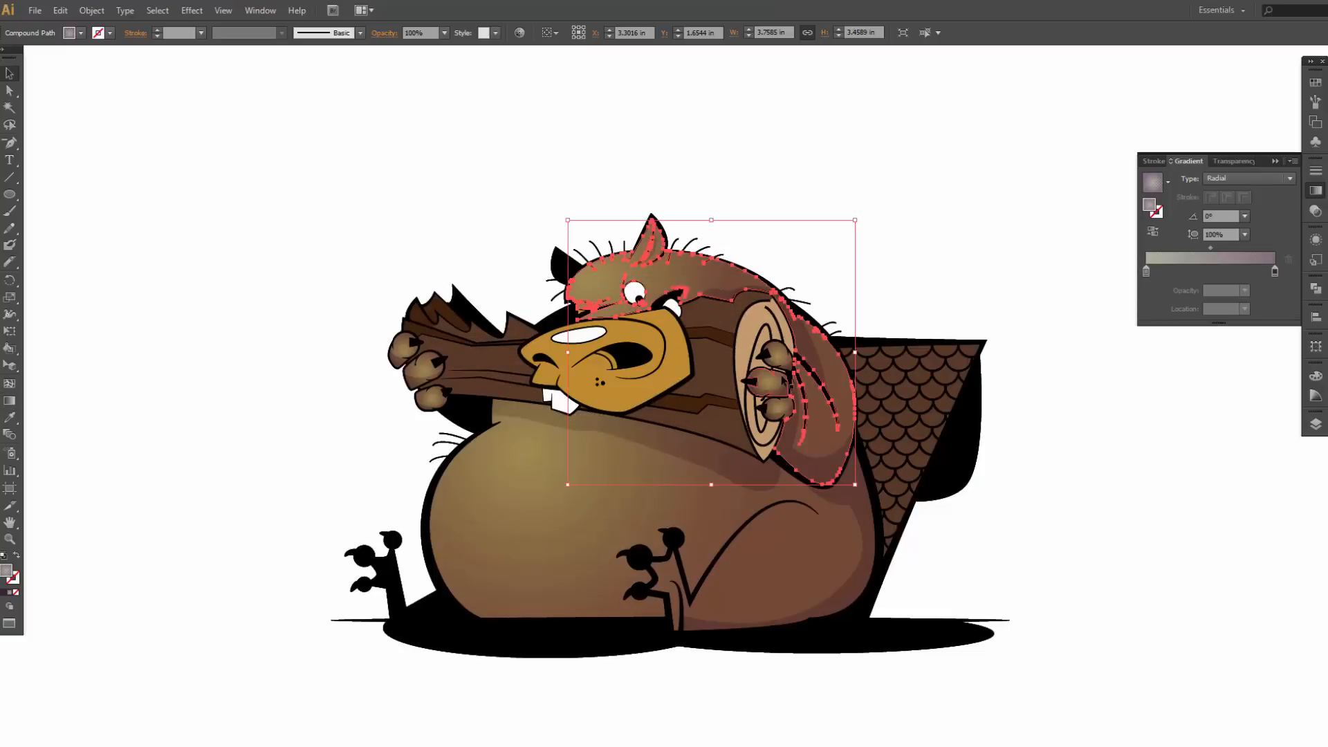
Step: Shift the radial gradients of the three fingers on the log's cut end towards their claws and enlarge them with the Gradient tool
{"action": "left_click", "coordinate": [776, 357]}
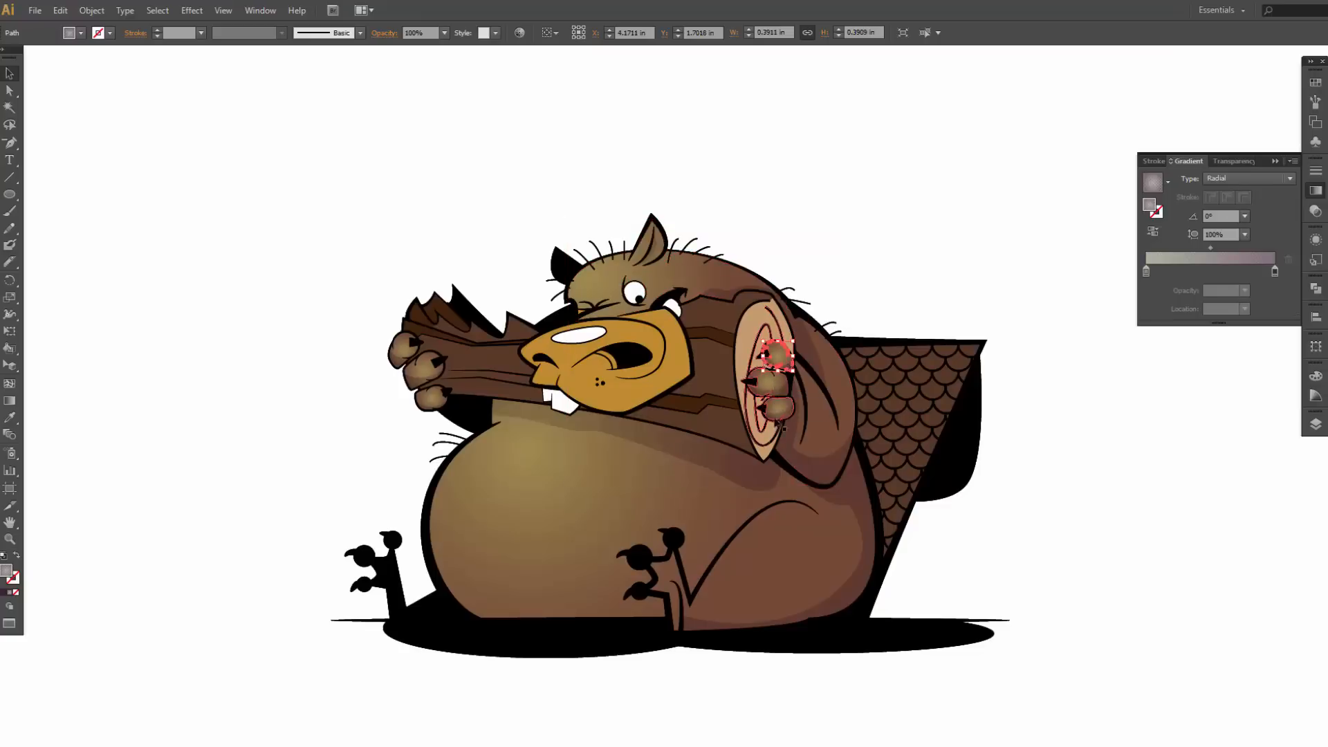
{"action": "key", "text": "z"}
{"action": "left_click_drag", "start_coordinate": [482, 241], "coordinate": [802, 416]}
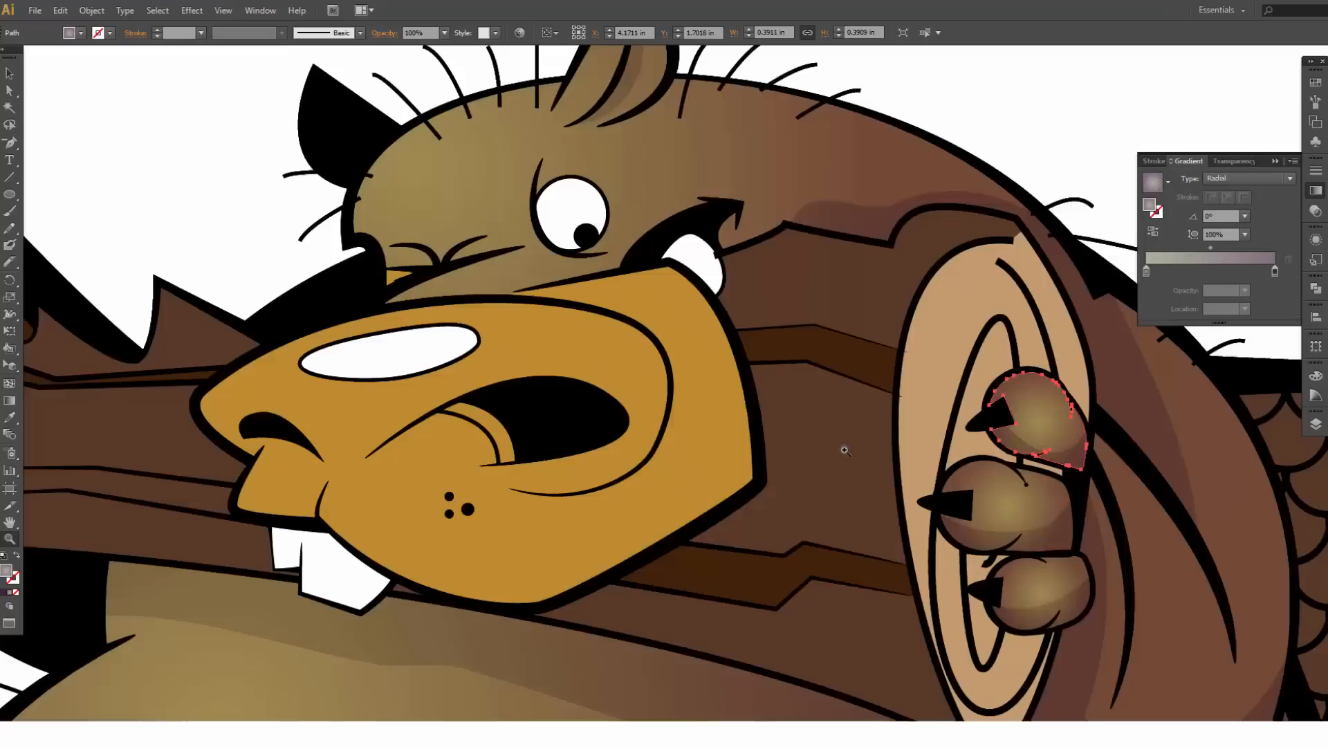
{"action": "left_click_drag", "start_coordinate": [912, 490], "coordinate": [796, 395]}
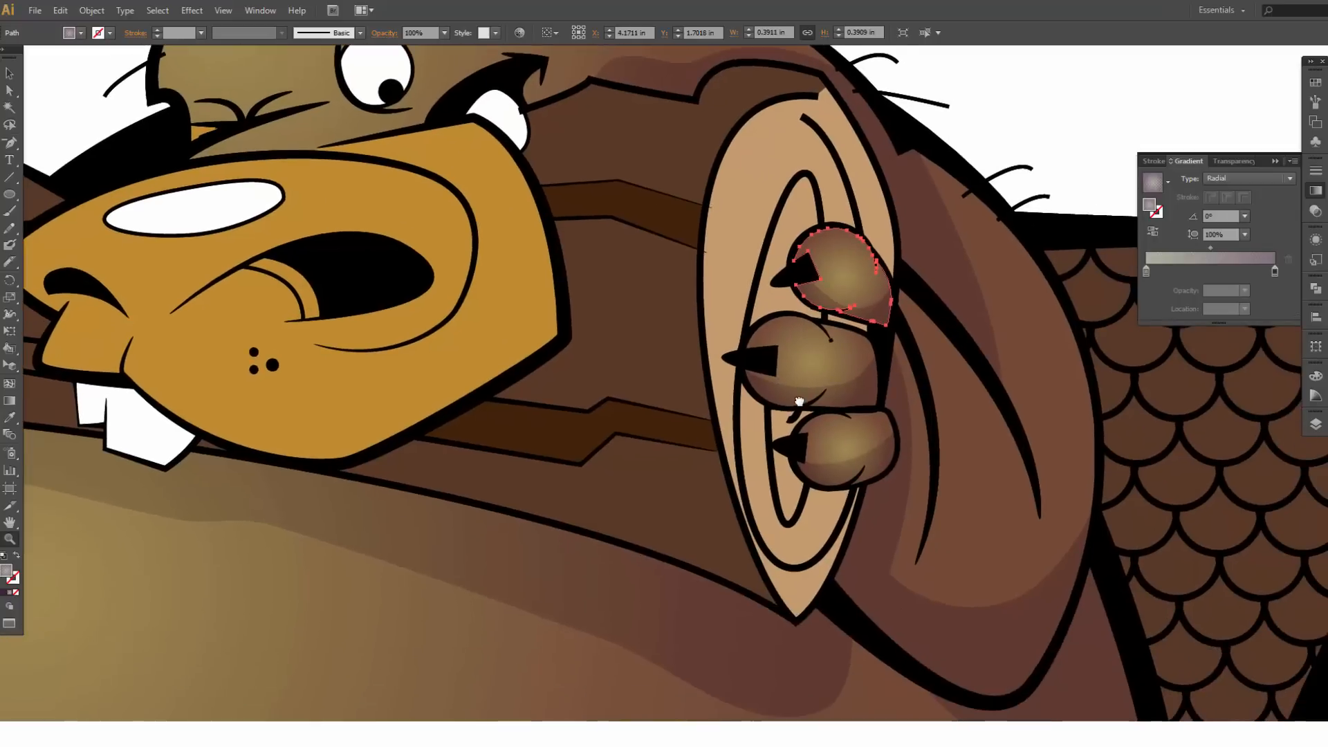
{"action": "key", "text": "v"}
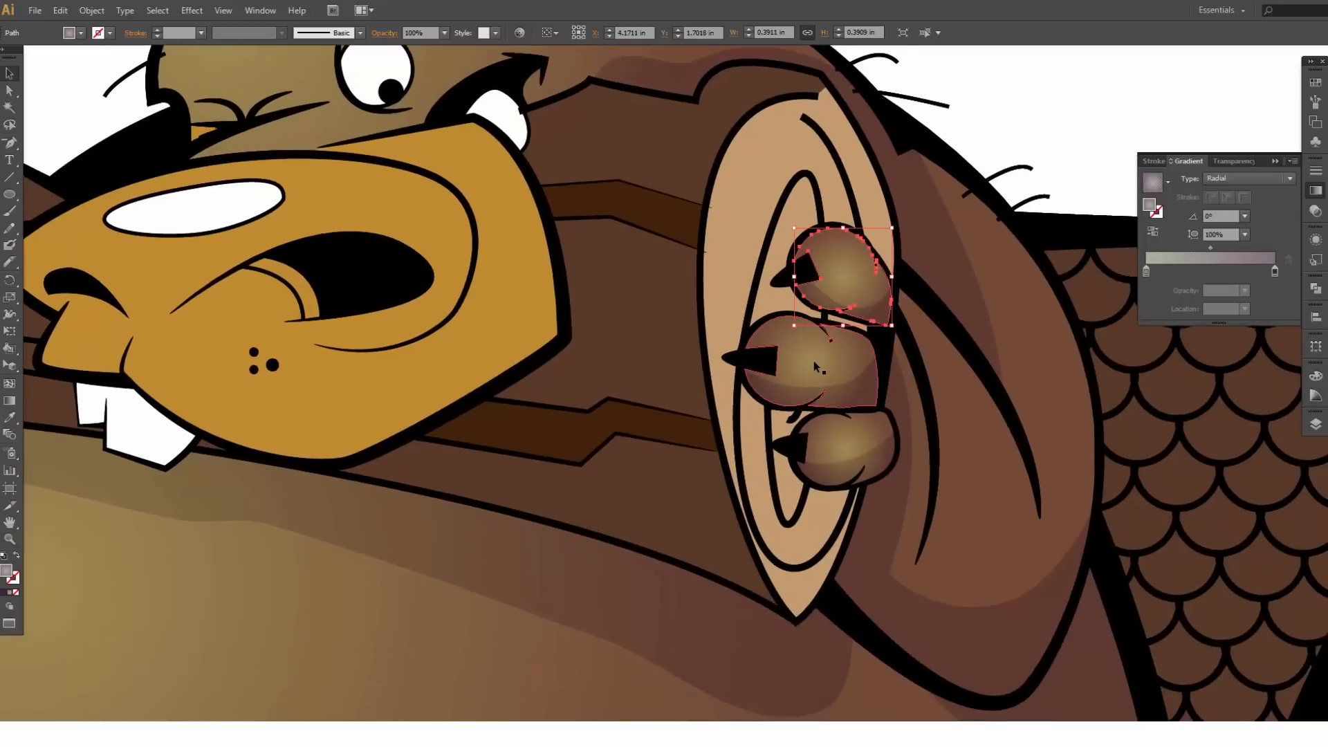
{"action": "left_click", "coordinate": [810, 376], "text": "shift"}
{"action": "left_click", "coordinate": [833, 434], "text": "shift"}
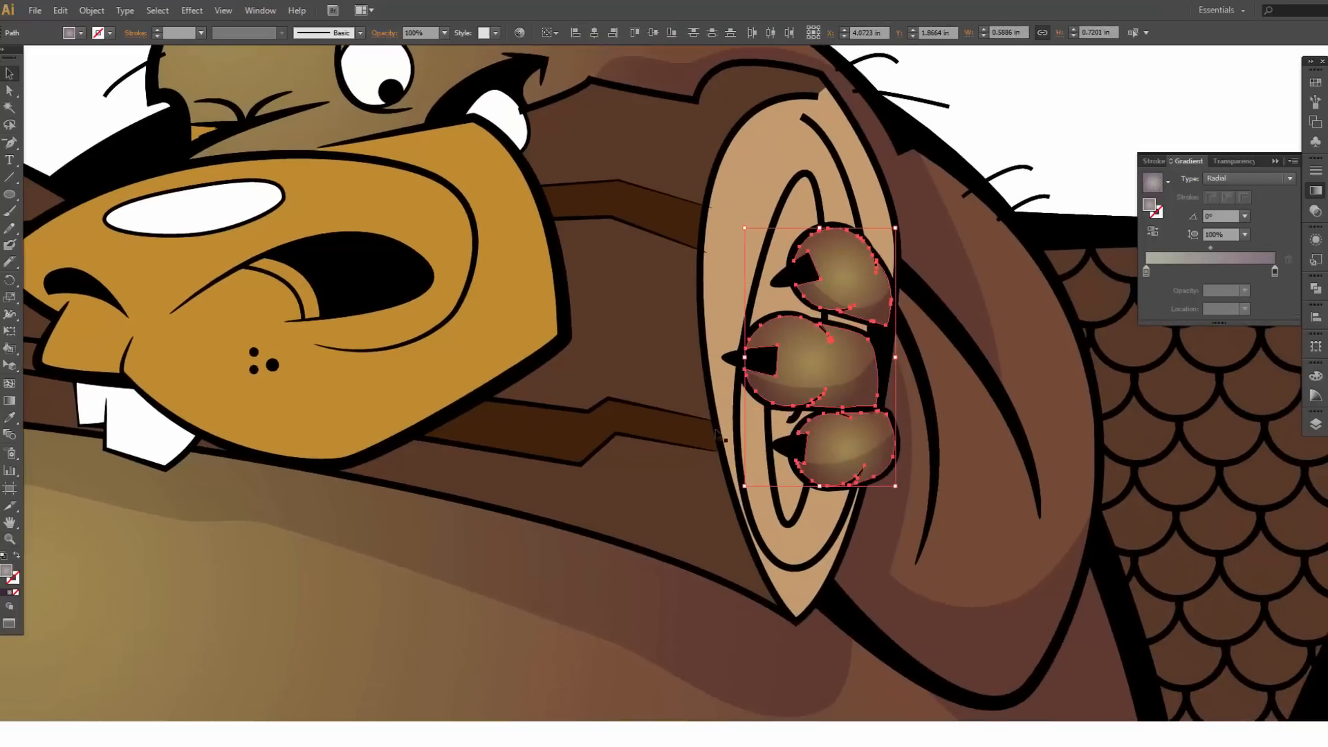
{"action": "left_click", "coordinate": [9, 401]}
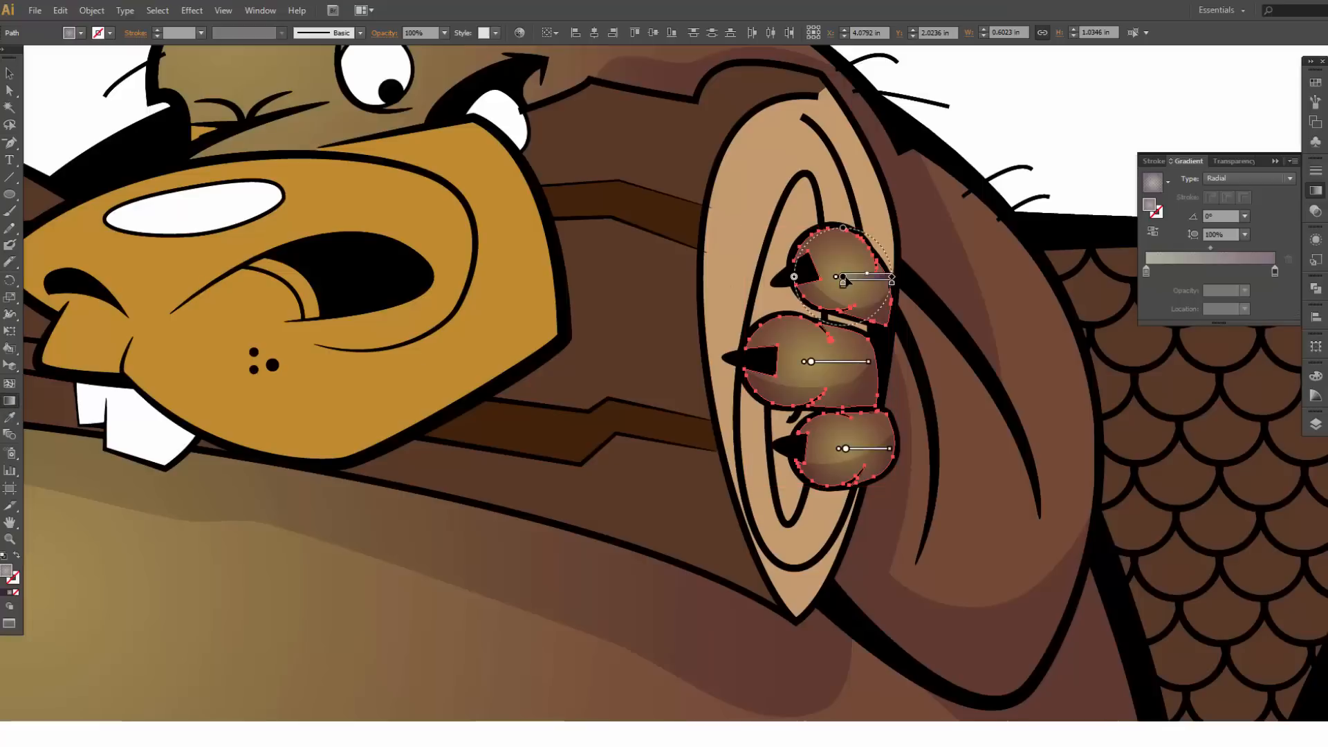
{"action": "mouse_move", "coordinate": [843, 277]}
{"action": "left_mouse_down"}
{"action": "mouse_move", "coordinate": [820, 259]}
{"action": "mouse_move", "coordinate": [896, 259]}
{"action": "left_mouse_up"}
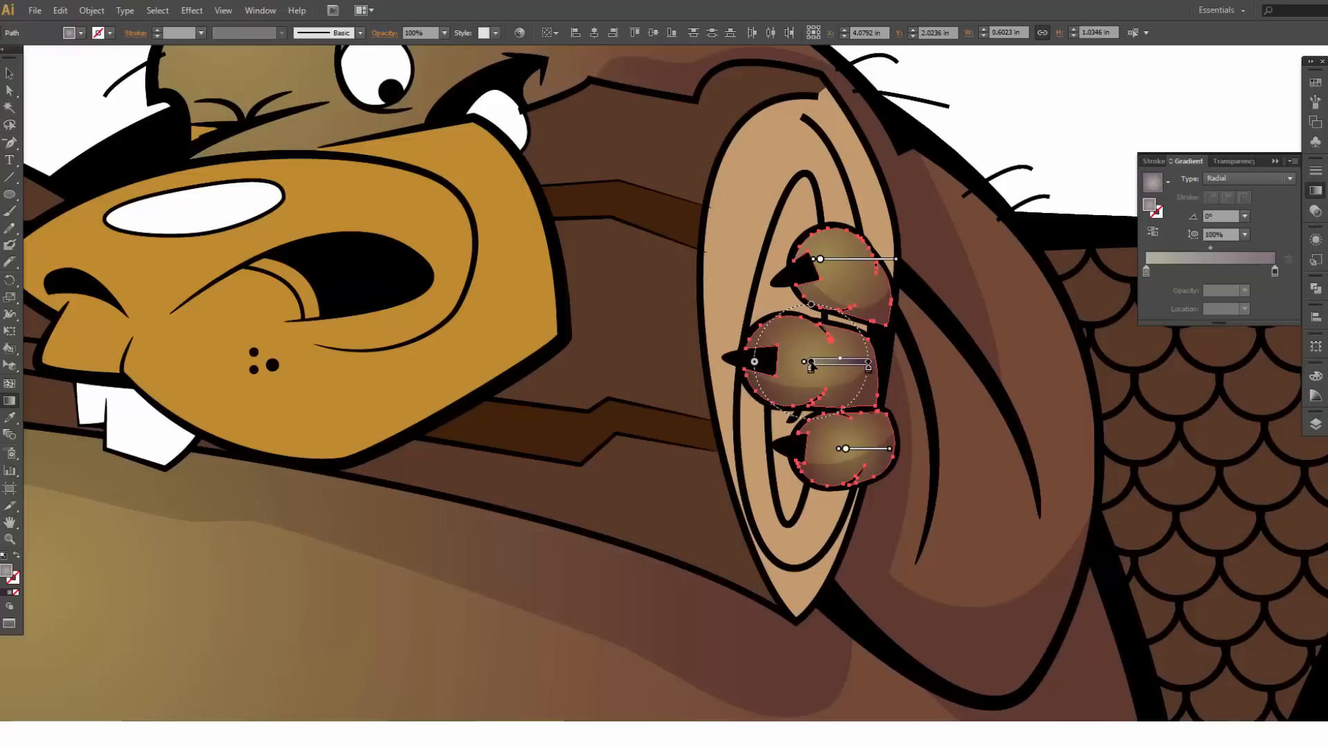
{"action": "mouse_move", "coordinate": [811, 362]}
{"action": "left_mouse_down"}
{"action": "mouse_move", "coordinate": [860, 360]}
{"action": "mouse_move", "coordinate": [793, 362]}
{"action": "mouse_move", "coordinate": [874, 362]}
{"action": "left_mouse_up"}
{"action": "mouse_move", "coordinate": [845, 448]}
{"action": "left_mouse_down"}
{"action": "mouse_move", "coordinate": [819, 448]}
{"action": "mouse_move", "coordinate": [892, 448]}
{"action": "left_mouse_up"}
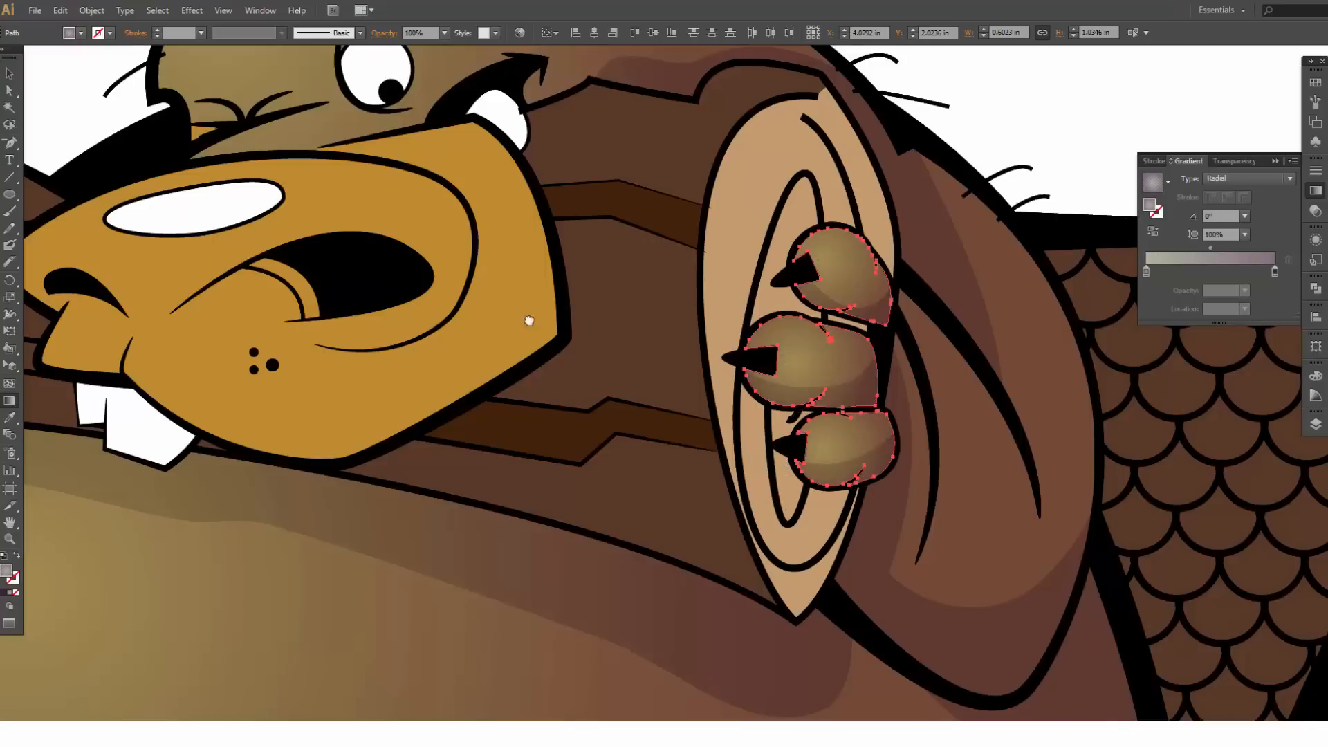
Step: Move the radial gradient centres of the three fingers on the log's splintered end slightly upward with the Gradient tool
{"action": "left_click_drag", "start_coordinate": [528, 317], "coordinate": [1024, 386]}
{"action": "left_click", "coordinate": [143, 316]}
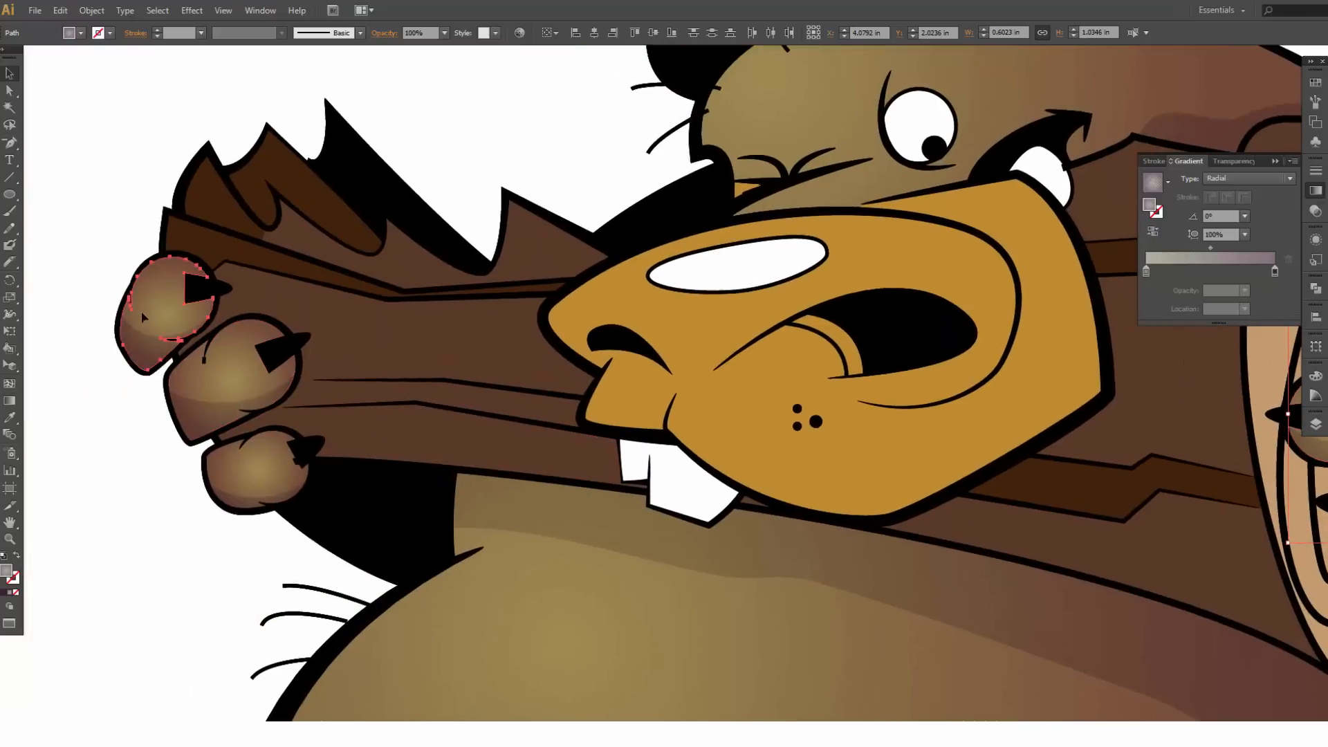
{"action": "left_click", "coordinate": [216, 385], "text": "shift"}
{"action": "left_click", "coordinate": [256, 473], "text": "shift"}
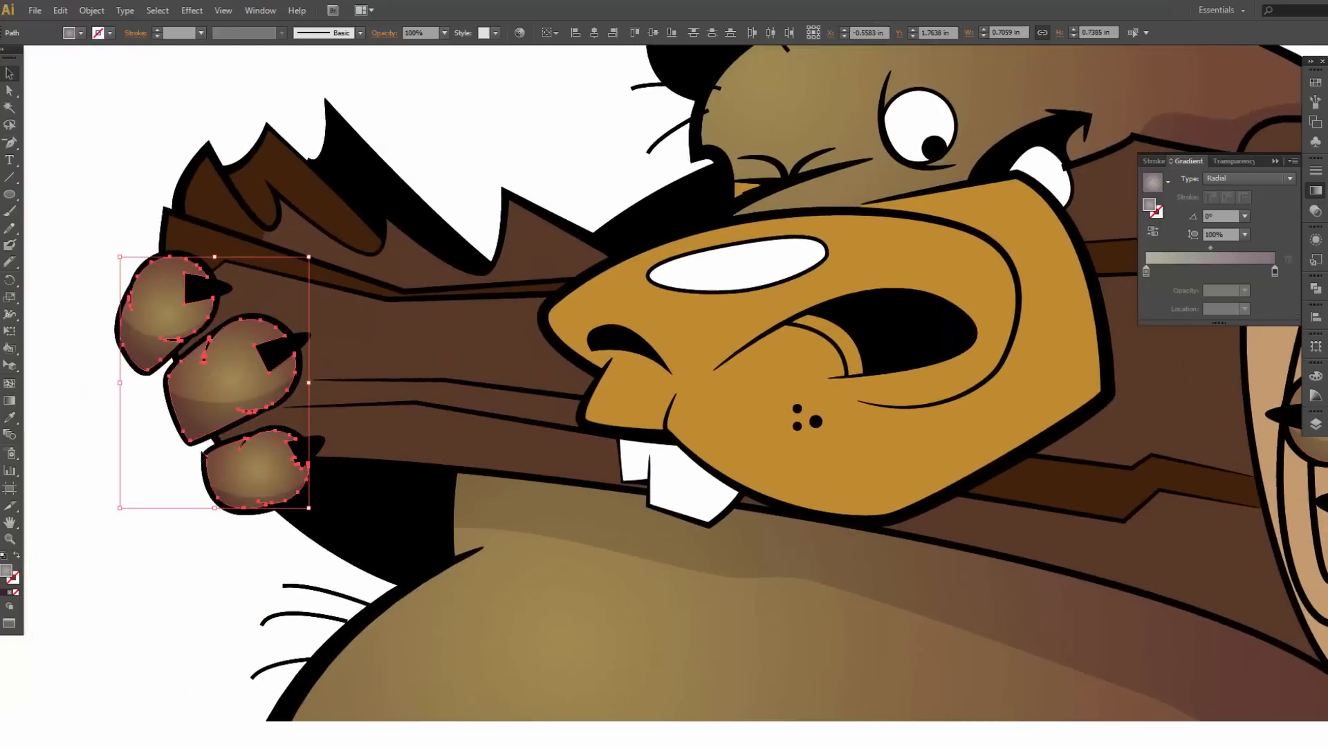
{"action": "left_click", "coordinate": [10, 400]}
{"action": "left_click_drag", "start_coordinate": [166, 316], "coordinate": [163, 299]}
{"action": "left_click_drag", "start_coordinate": [234, 380], "coordinate": [240, 361]}
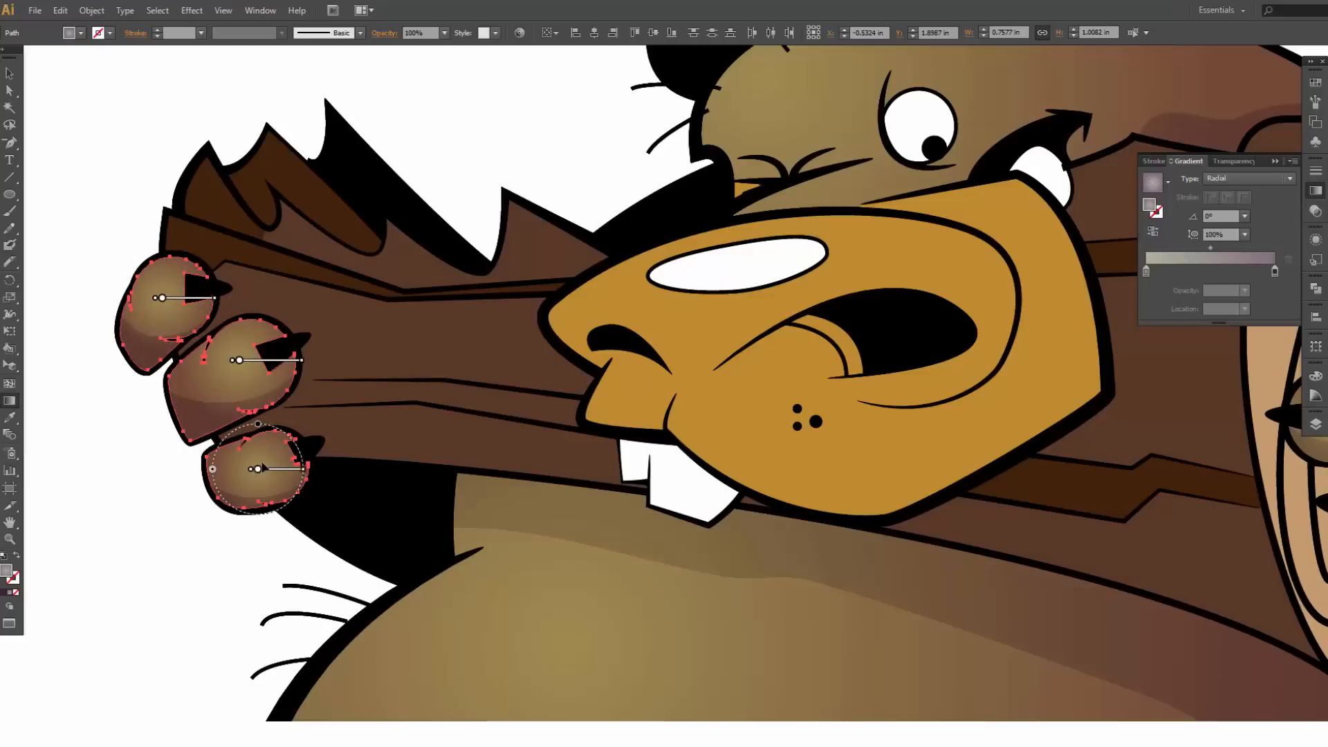
{"action": "left_click_drag", "start_coordinate": [263, 468], "coordinate": [270, 457]}
Step: Fill the small orange sliver beneath the closed eye with the semi-transparent radial gradient and deselect it
{"action": "scroll", "coordinate": [263, 525], "scroll_direction": "up", "scroll_amount": 1}
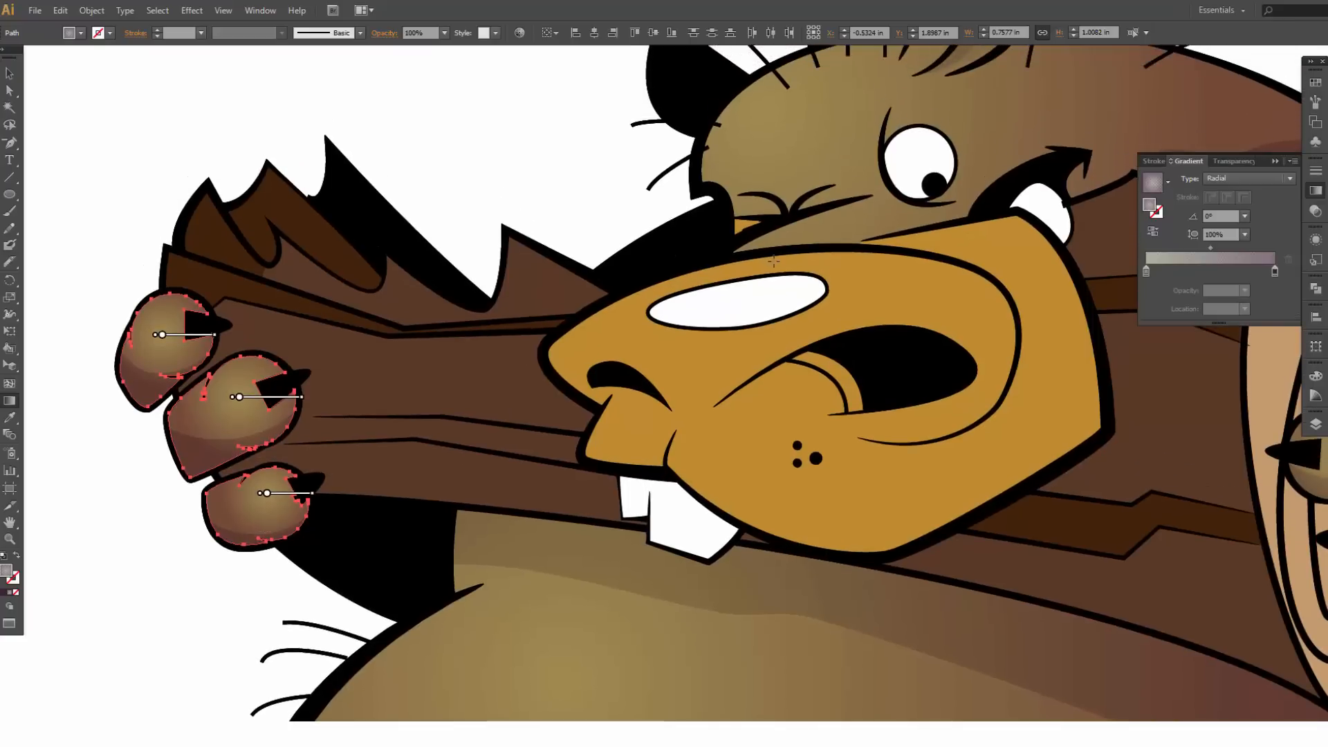
{"action": "left_click_drag", "start_coordinate": [773, 261], "coordinate": [476, 446]}
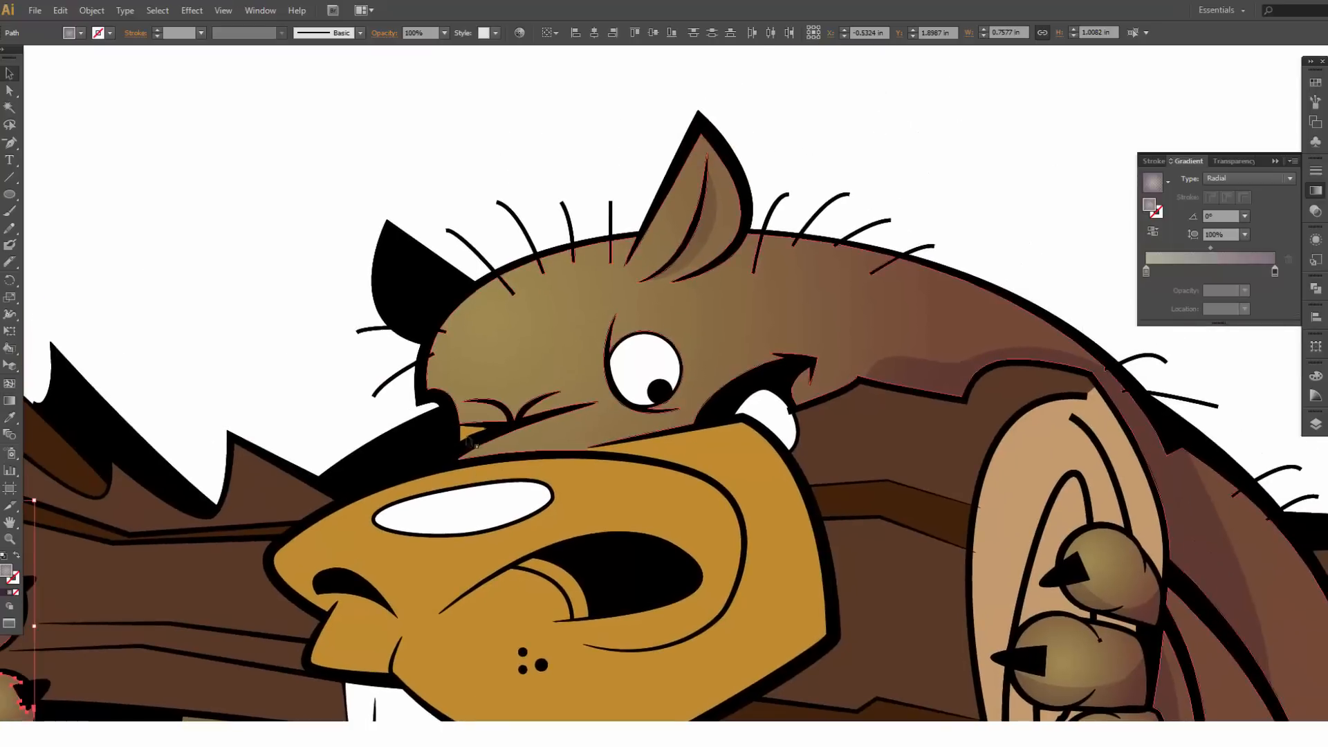
{"action": "left_click", "coordinate": [474, 432]}
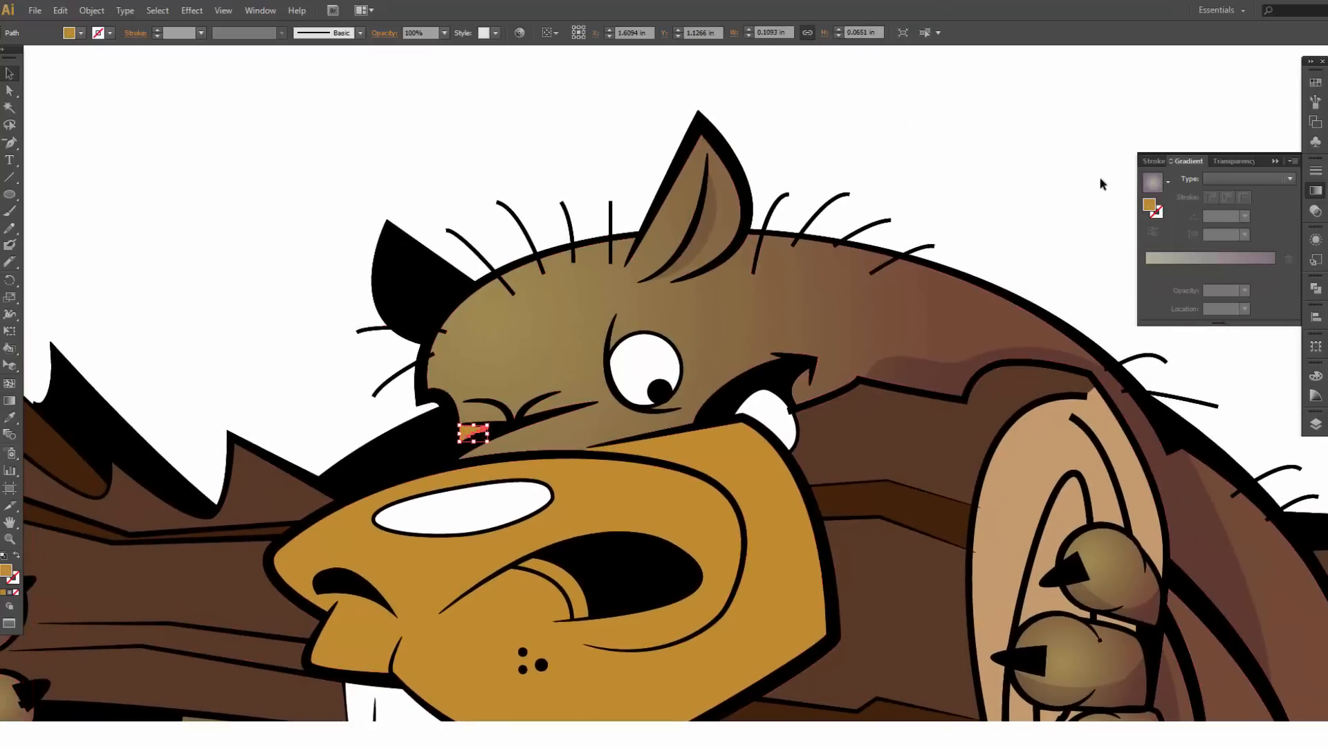
{"action": "left_click", "coordinate": [1155, 252]}
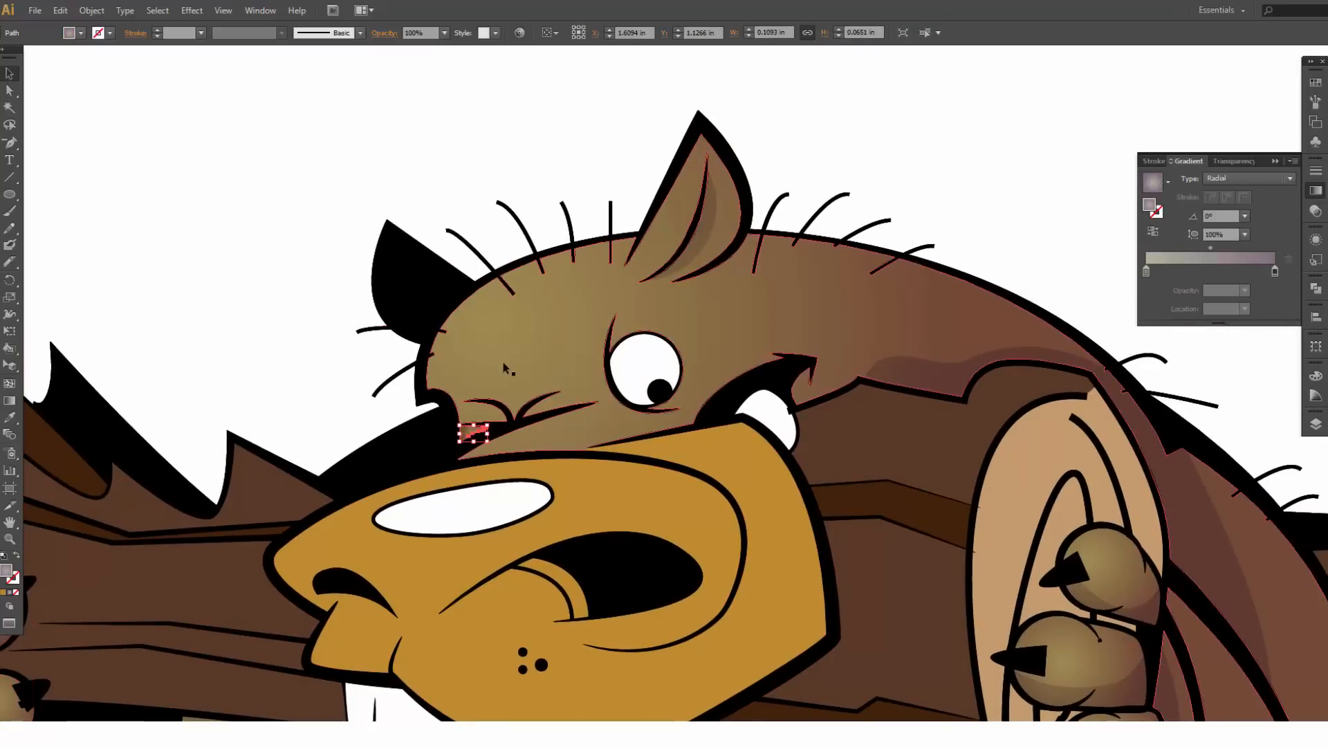
{"action": "left_click", "coordinate": [11, 402]}
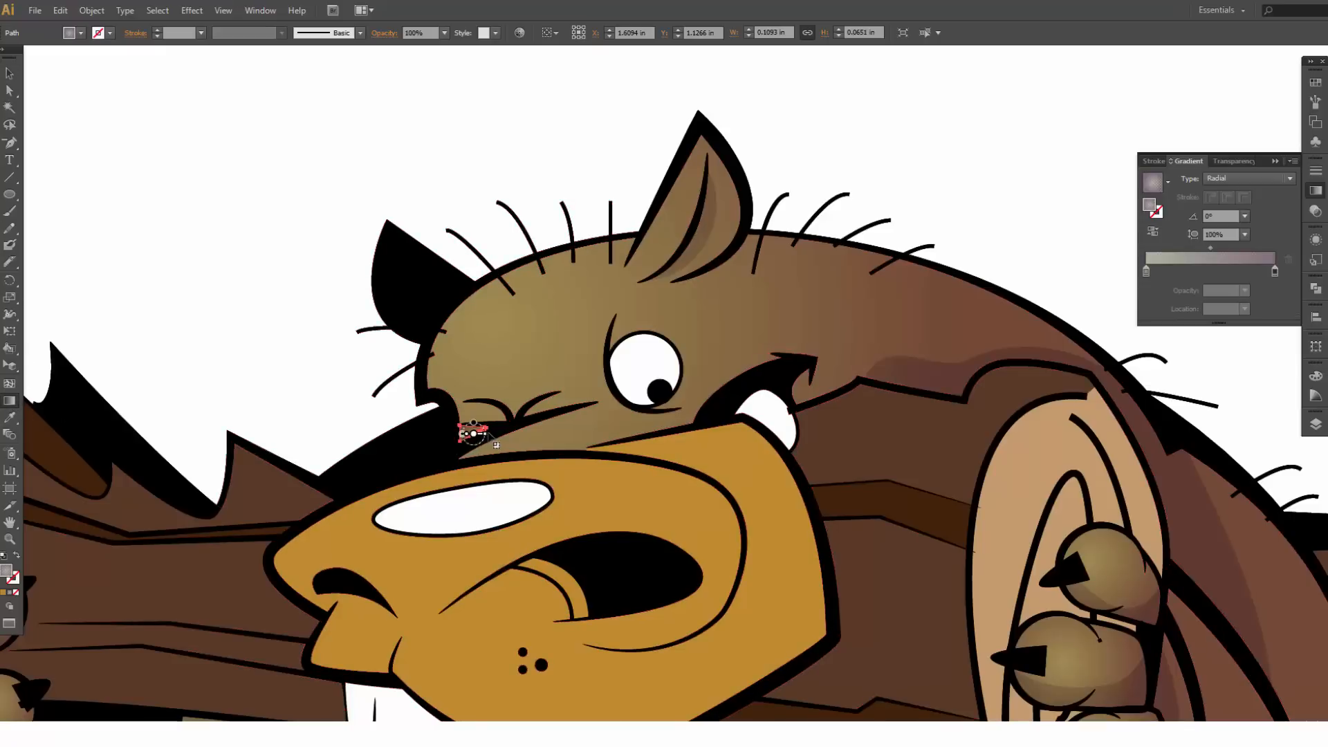
{"action": "left_click", "coordinate": [9, 73]}
{"action": "left_click", "coordinate": [105, 164]}
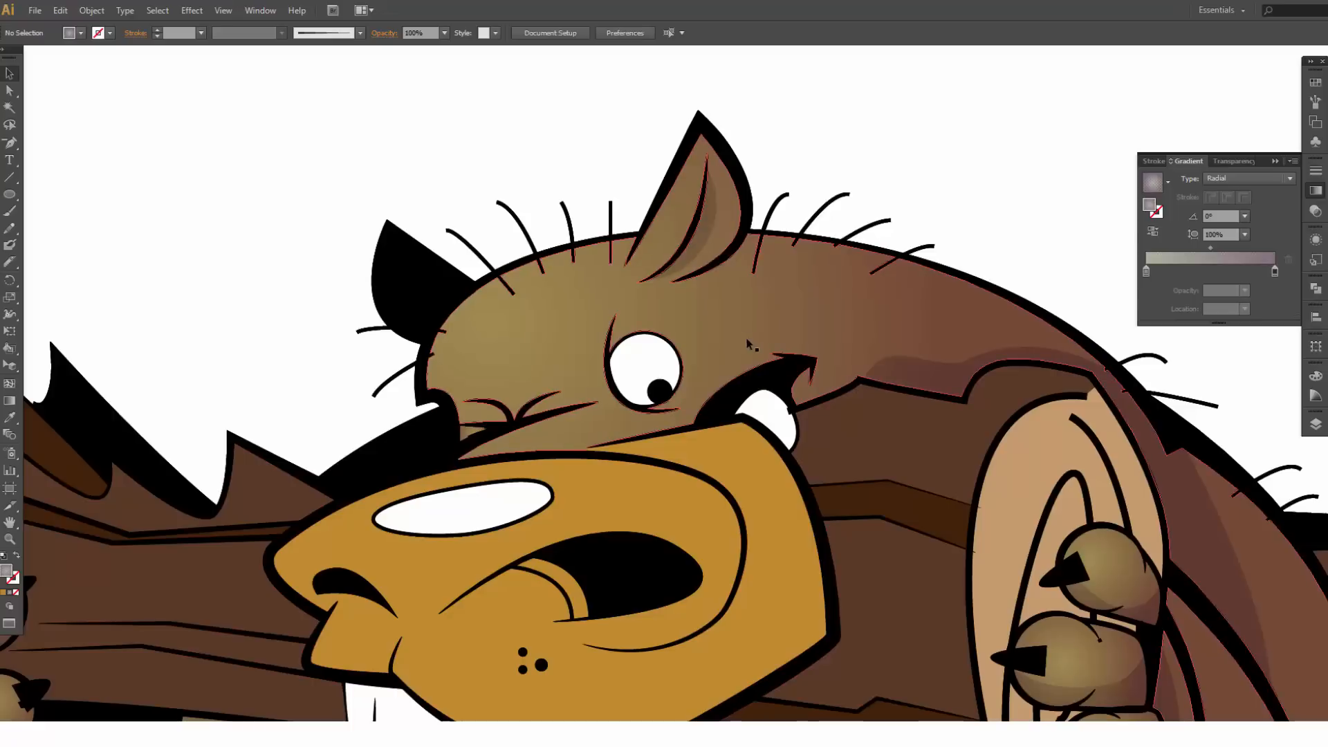
Step: Delete the orange overlay shape covering the snout and the small orange piece inside the nose opening
{"action": "key", "text": "ctrl+minus"}
{"action": "key", "text": "ctrl+minus"}
{"action": "key", "text": "ctrl+minus"}
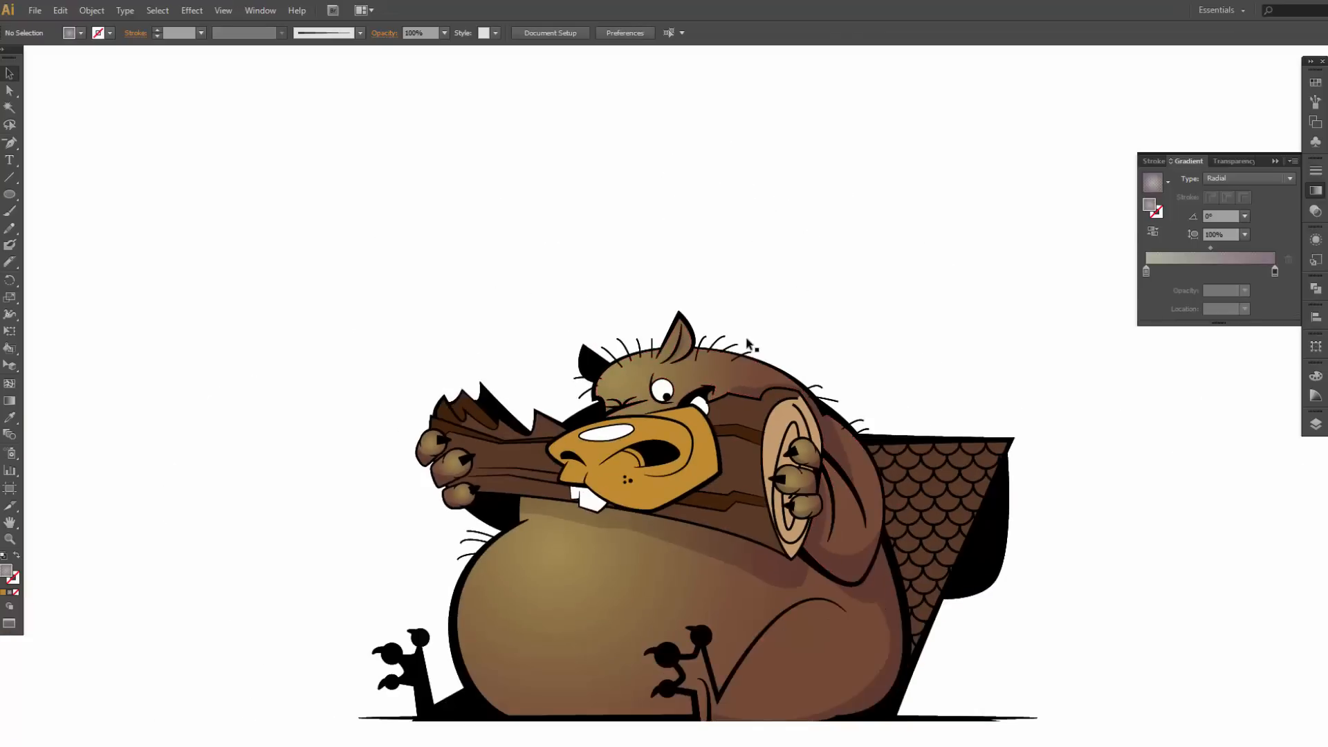
{"action": "scroll", "coordinate": [768, 338], "scroll_direction": "down", "scroll_amount": 4}
{"action": "scroll", "coordinate": [767, 338], "scroll_direction": "right", "scroll_amount": 2}
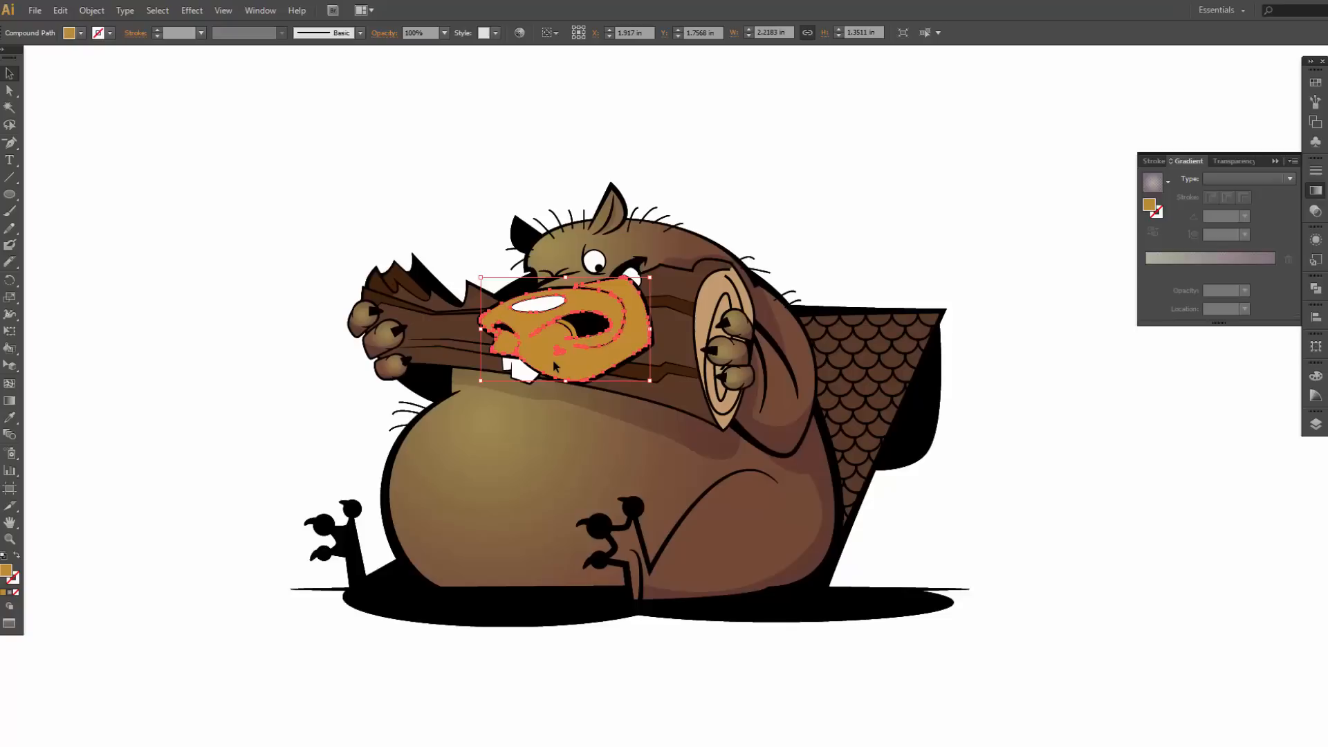
{"action": "key", "text": "Delete"}
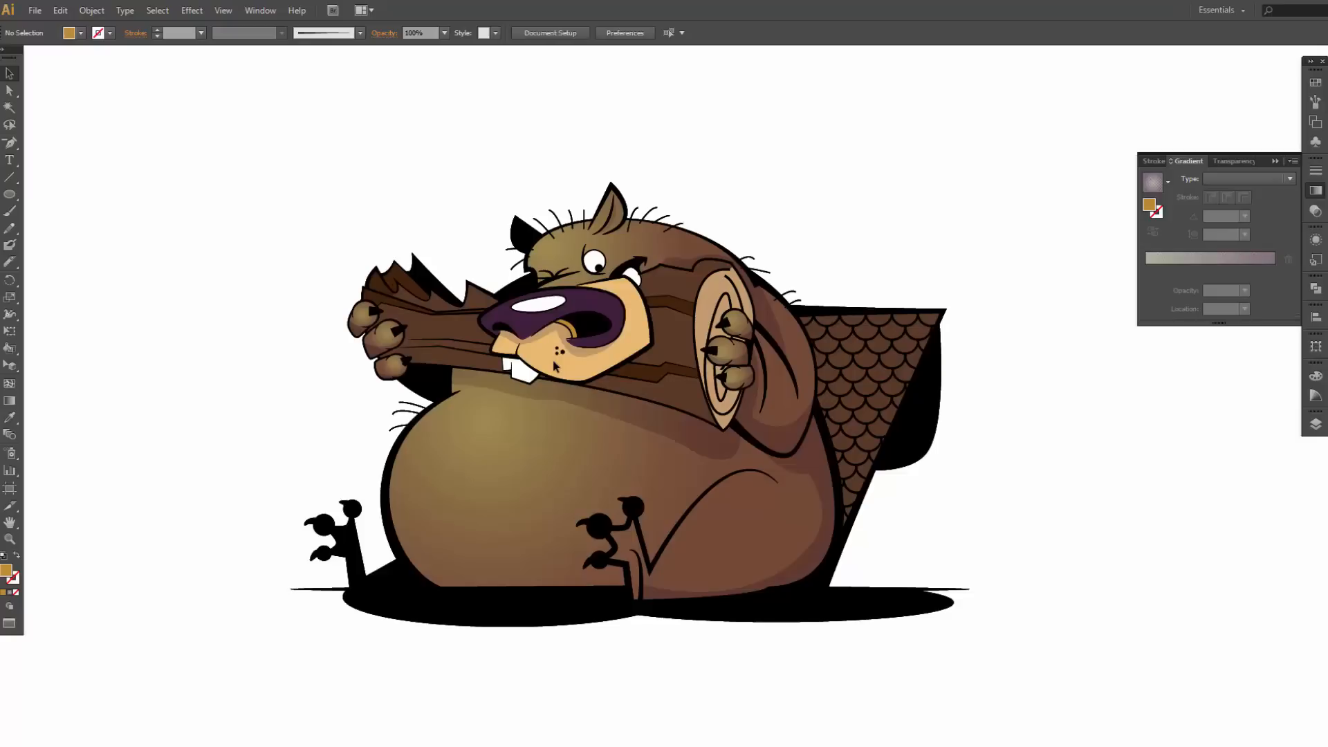
{"action": "scroll", "coordinate": [1088, 355], "scroll_direction": "down", "scroll_amount": 2}
{"action": "scroll", "coordinate": [1082, 351], "scroll_direction": "up", "scroll_amount": 3}
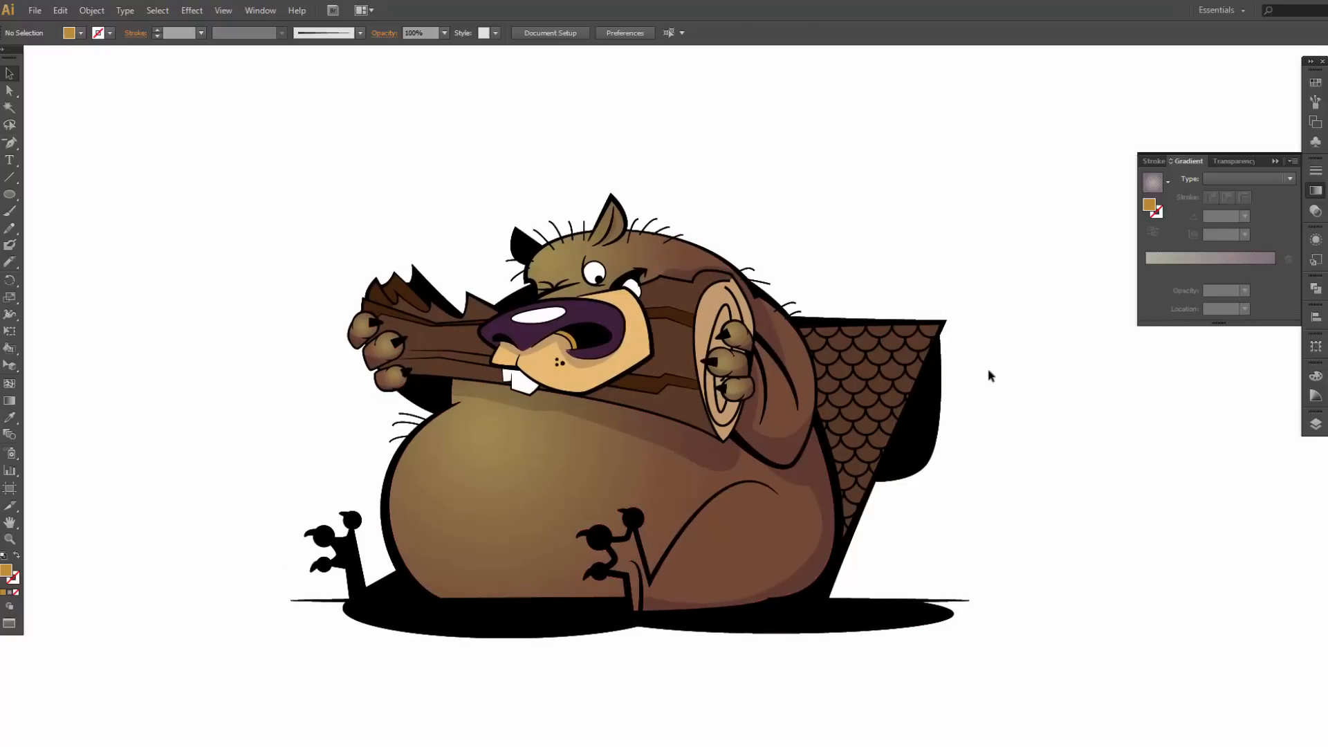
{"action": "left_click", "coordinate": [571, 342]}
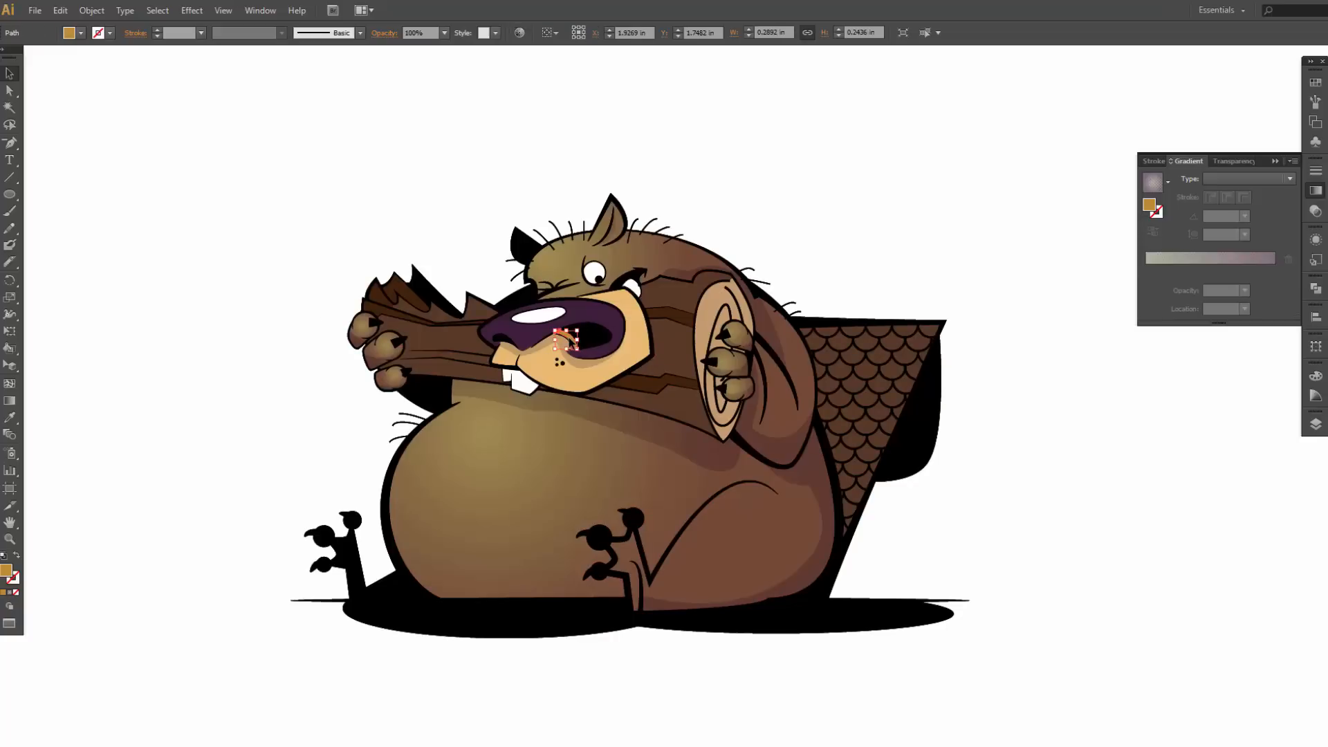
{"action": "key", "text": "Delete"}
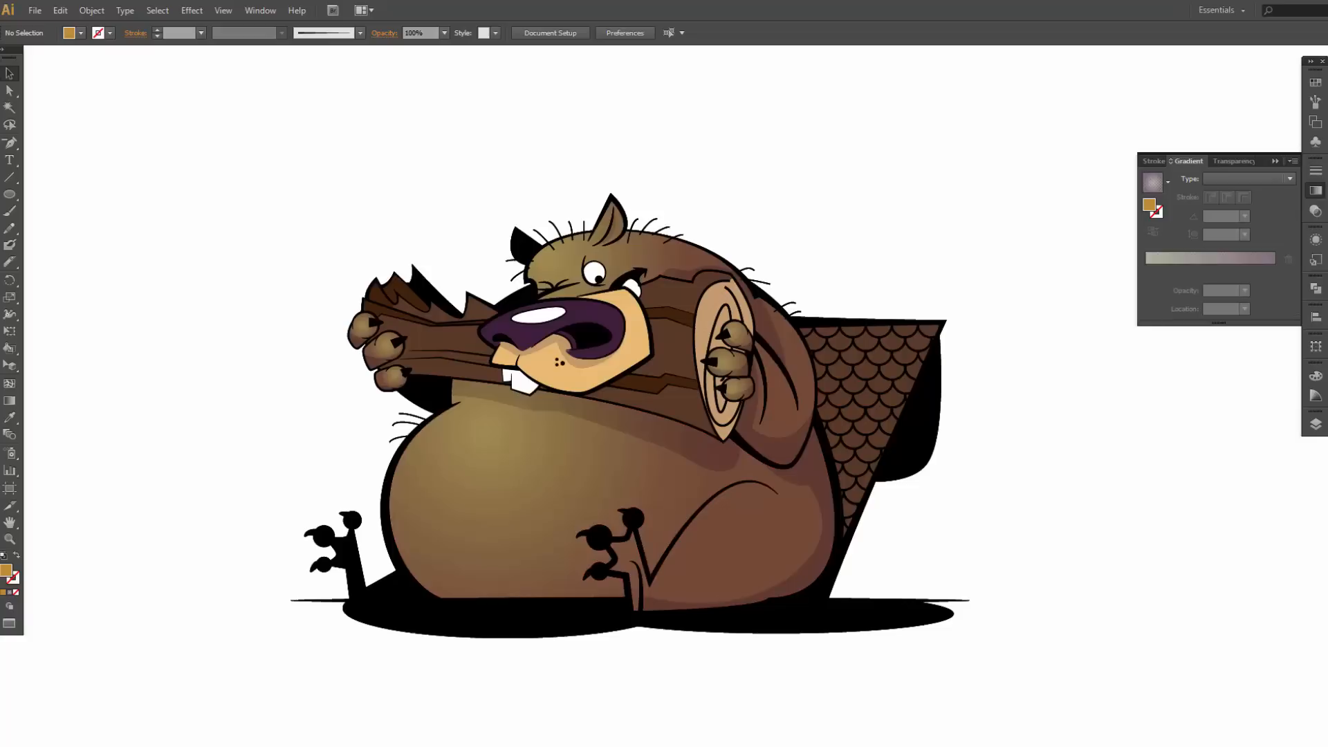
Step: Lock the gradients layer, unlock the COLOR layer, and cut the light belly shape with the Knife tool along the leg and around the toes
{"action": "left_click", "coordinate": [1315, 424]}
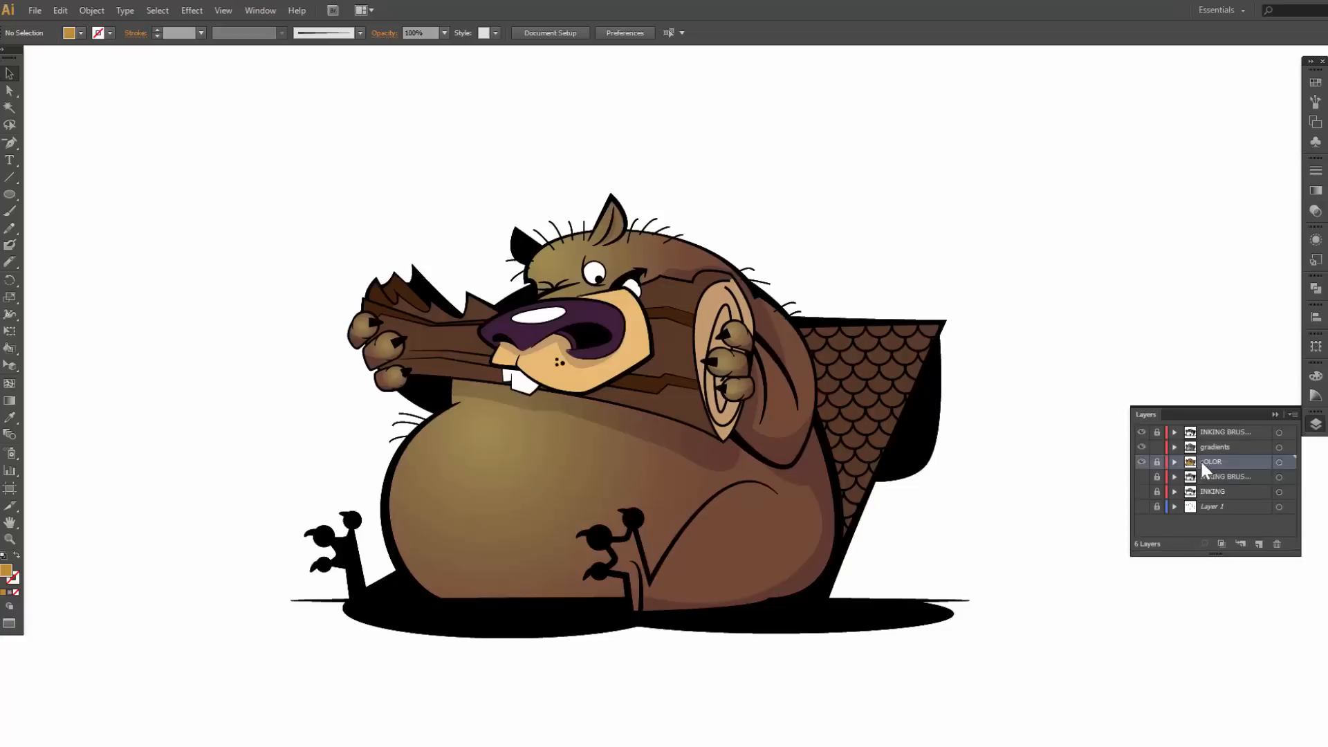
{"action": "left_click", "coordinate": [1157, 448]}
{"action": "left_click", "coordinate": [705, 485]}
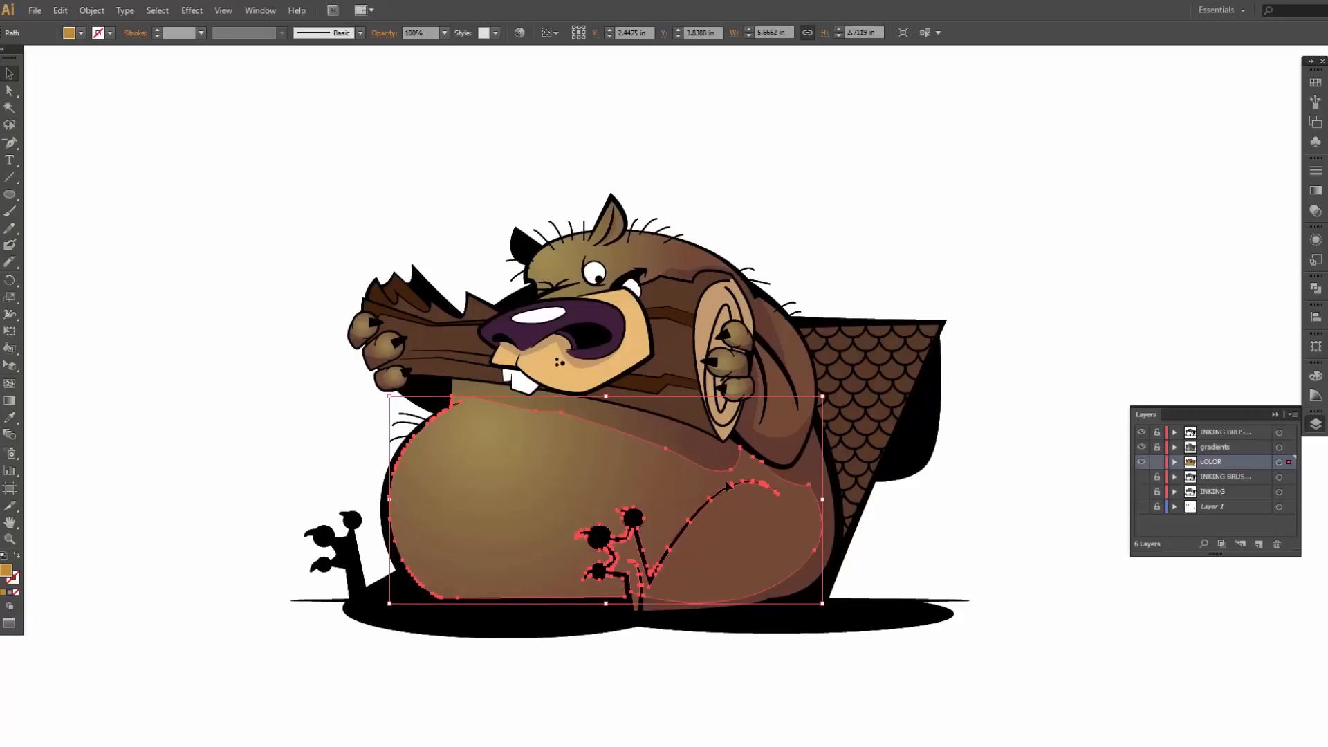
{"action": "key", "text": "z"}
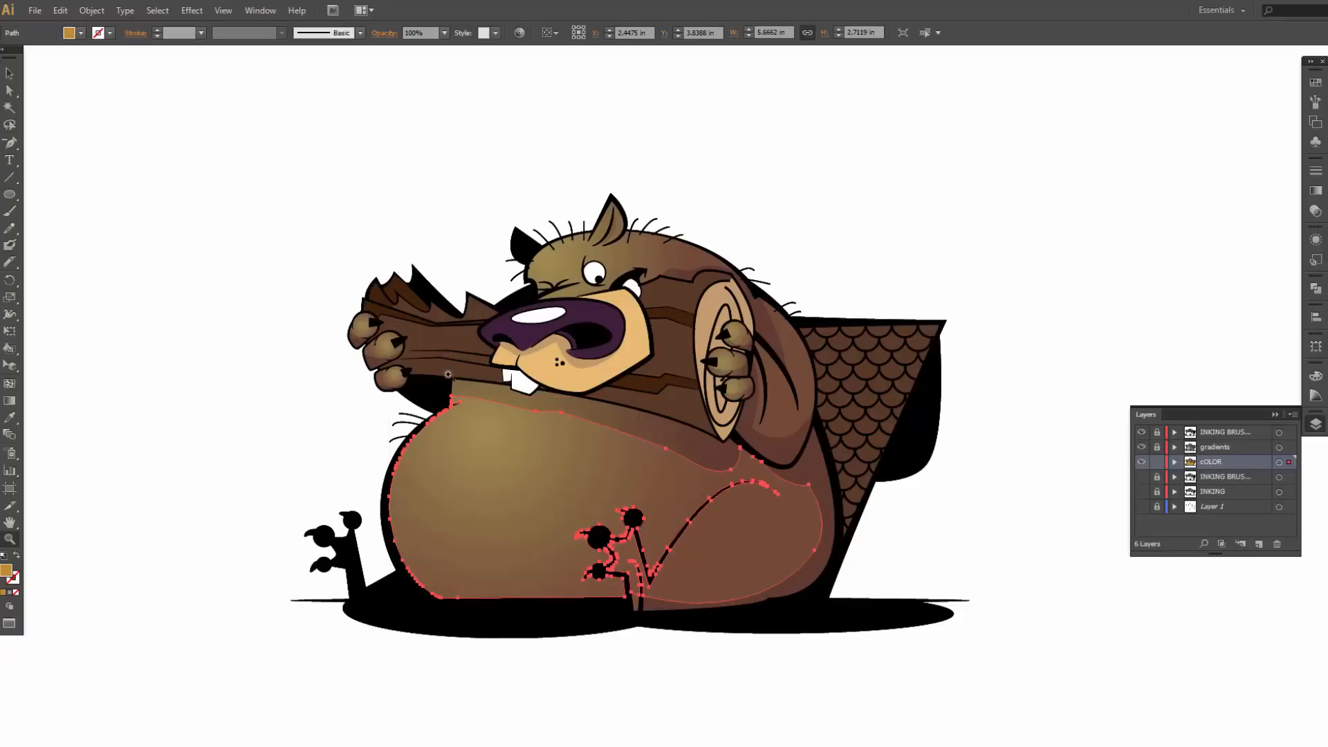
{"action": "left_click_drag", "start_coordinate": [394, 383], "coordinate": [864, 675]}
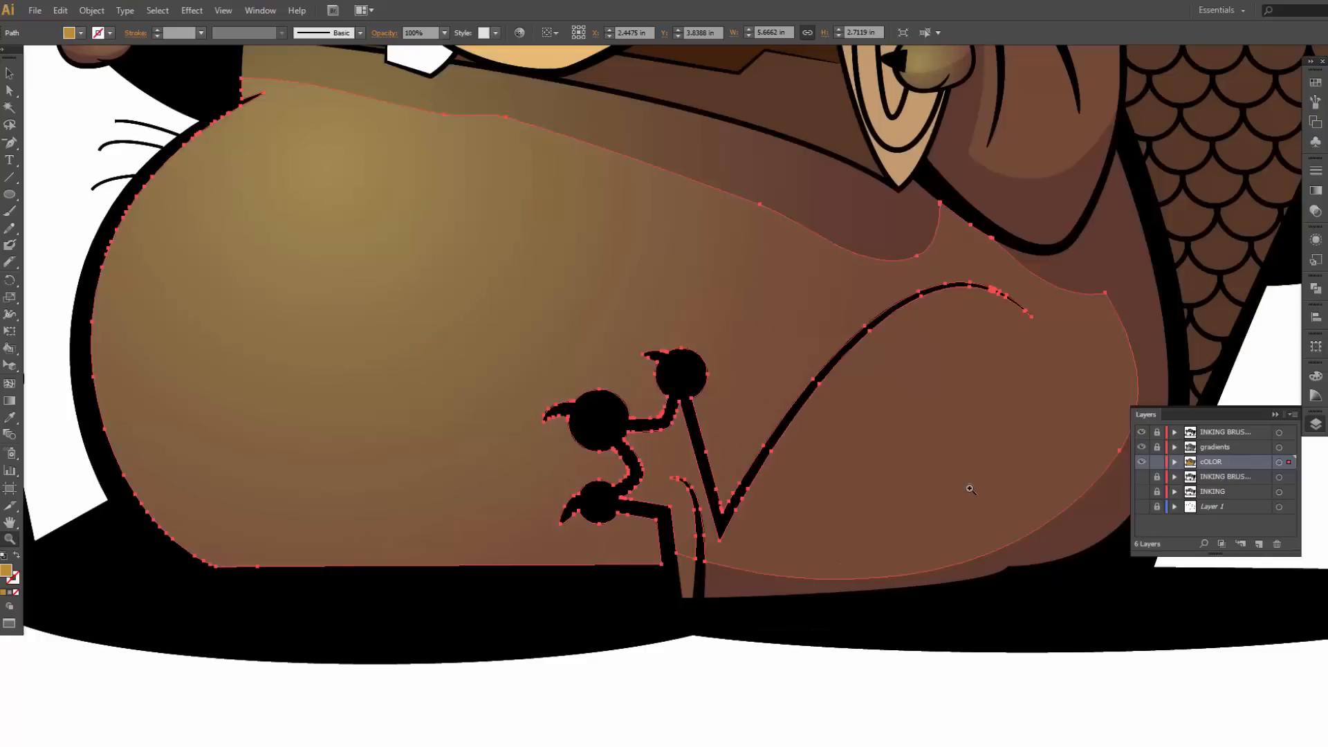
{"action": "left_click_drag", "start_coordinate": [971, 489], "coordinate": [943, 489]}
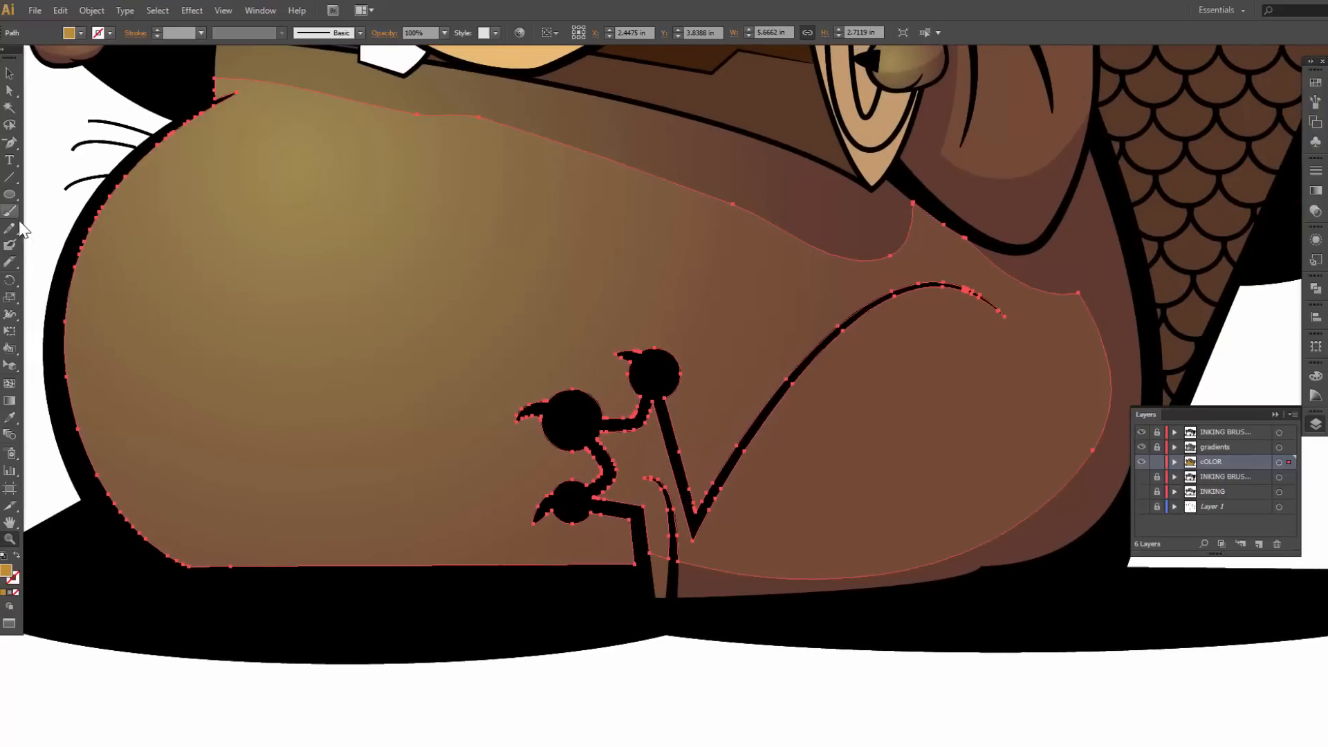
{"action": "left_click", "coordinate": [10, 261]}
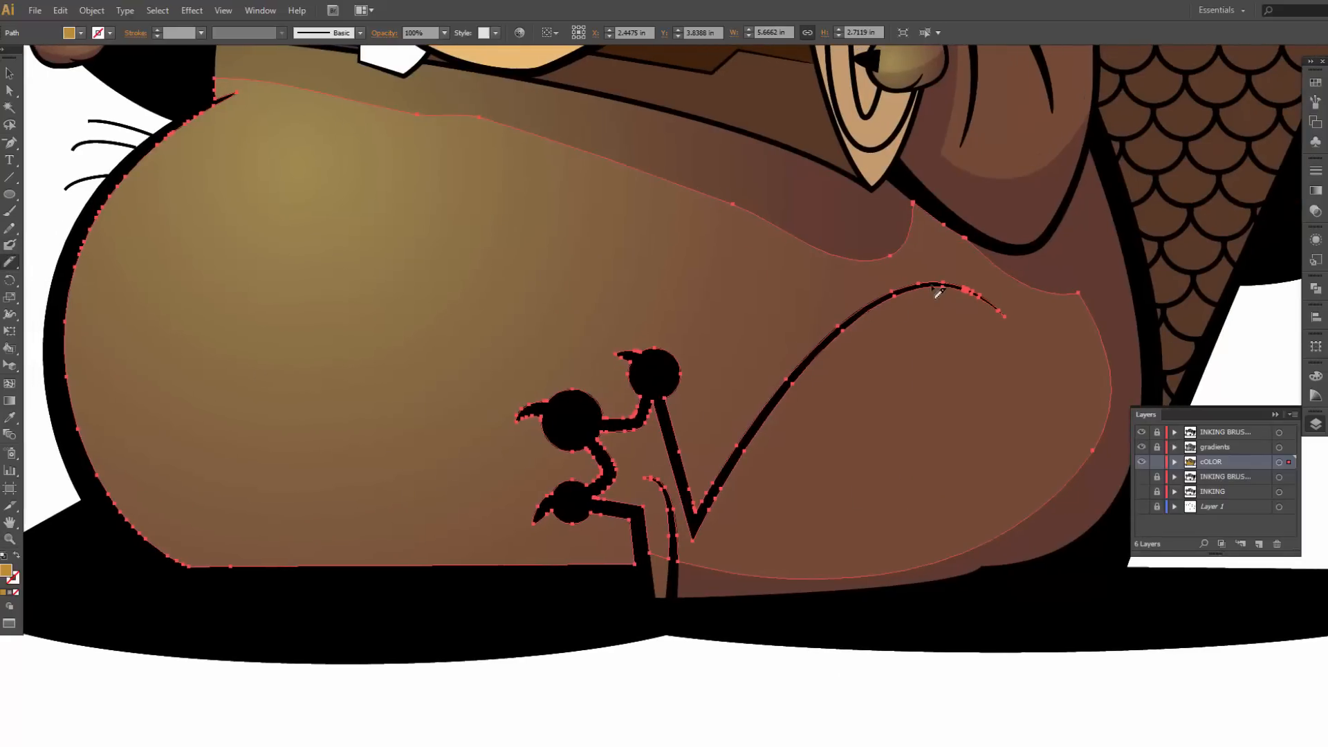
{"action": "mouse_move", "coordinate": [933, 290]}
{"action": "left_mouse_down"}
{"action": "mouse_move", "coordinate": [809, 339]}
{"action": "mouse_move", "coordinate": [714, 401]}
{"action": "mouse_move", "coordinate": [634, 502]}
{"action": "mouse_move", "coordinate": [619, 589]}
{"action": "left_mouse_up"}
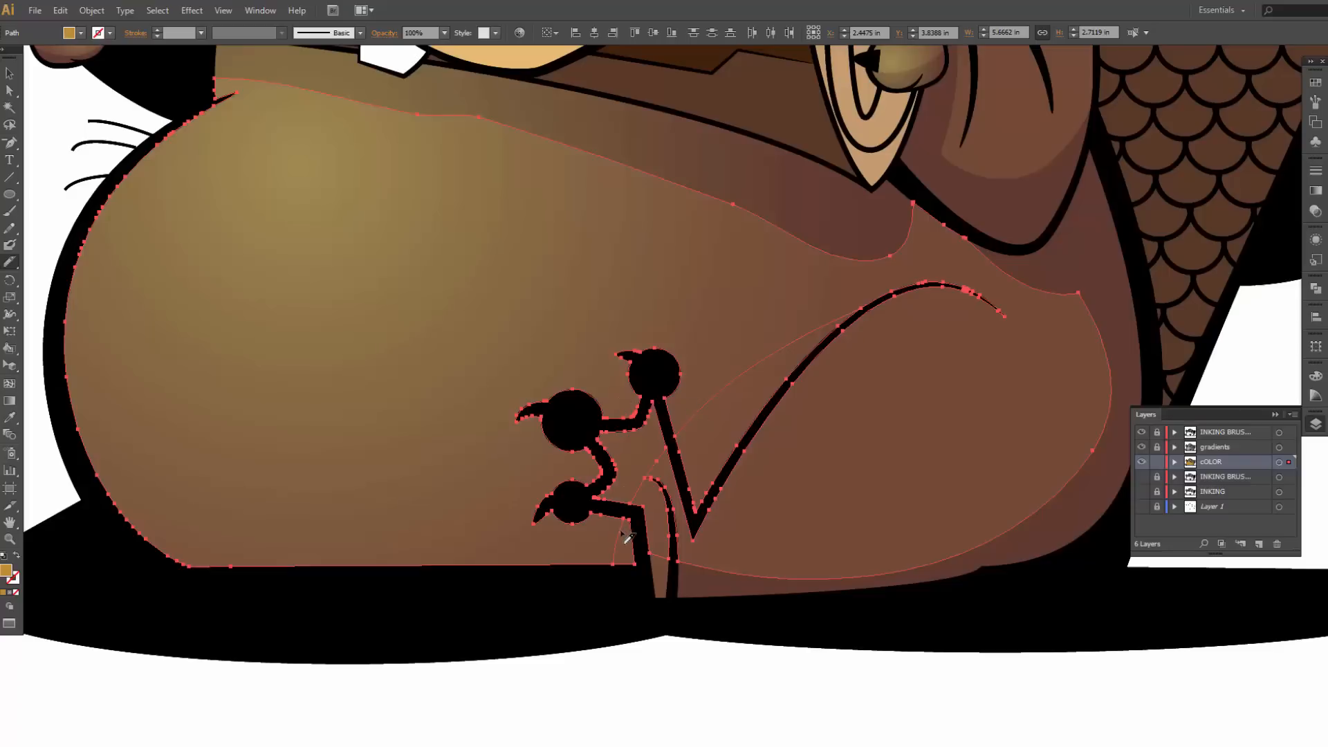
{"action": "mouse_move", "coordinate": [626, 536]}
{"action": "left_mouse_down"}
{"action": "mouse_move", "coordinate": [566, 533]}
{"action": "mouse_move", "coordinate": [581, 503]}
{"action": "mouse_move", "coordinate": [547, 415]}
{"action": "mouse_move", "coordinate": [539, 453]}
{"action": "mouse_move", "coordinate": [581, 484]}
{"action": "mouse_move", "coordinate": [642, 394]}
{"action": "mouse_move", "coordinate": [649, 371]}
{"action": "mouse_move", "coordinate": [627, 368]}
{"action": "mouse_move", "coordinate": [640, 402]}
{"action": "mouse_move", "coordinate": [674, 403]}
{"action": "mouse_move", "coordinate": [654, 392]}
{"action": "left_mouse_up"}
{"action": "key", "text": "v"}
{"action": "left_click", "coordinate": [669, 656]}
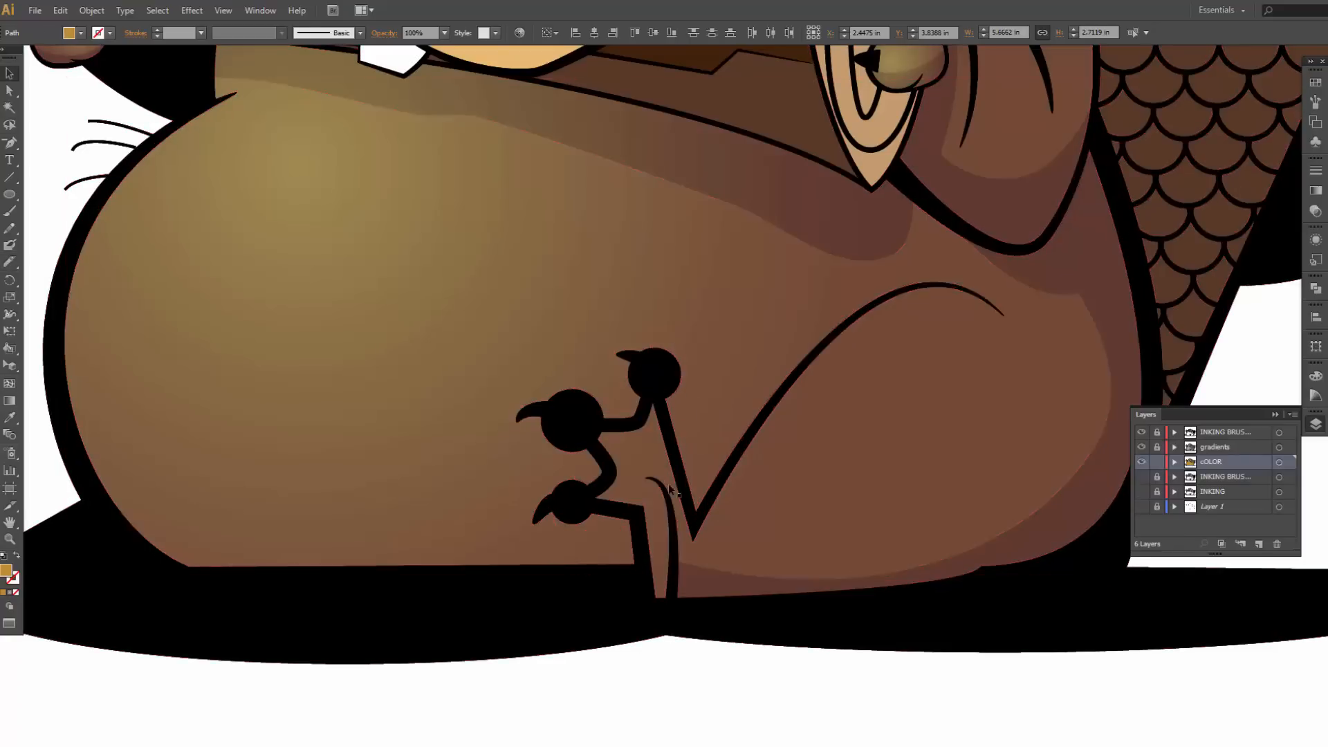
{"action": "left_click", "coordinate": [727, 396]}
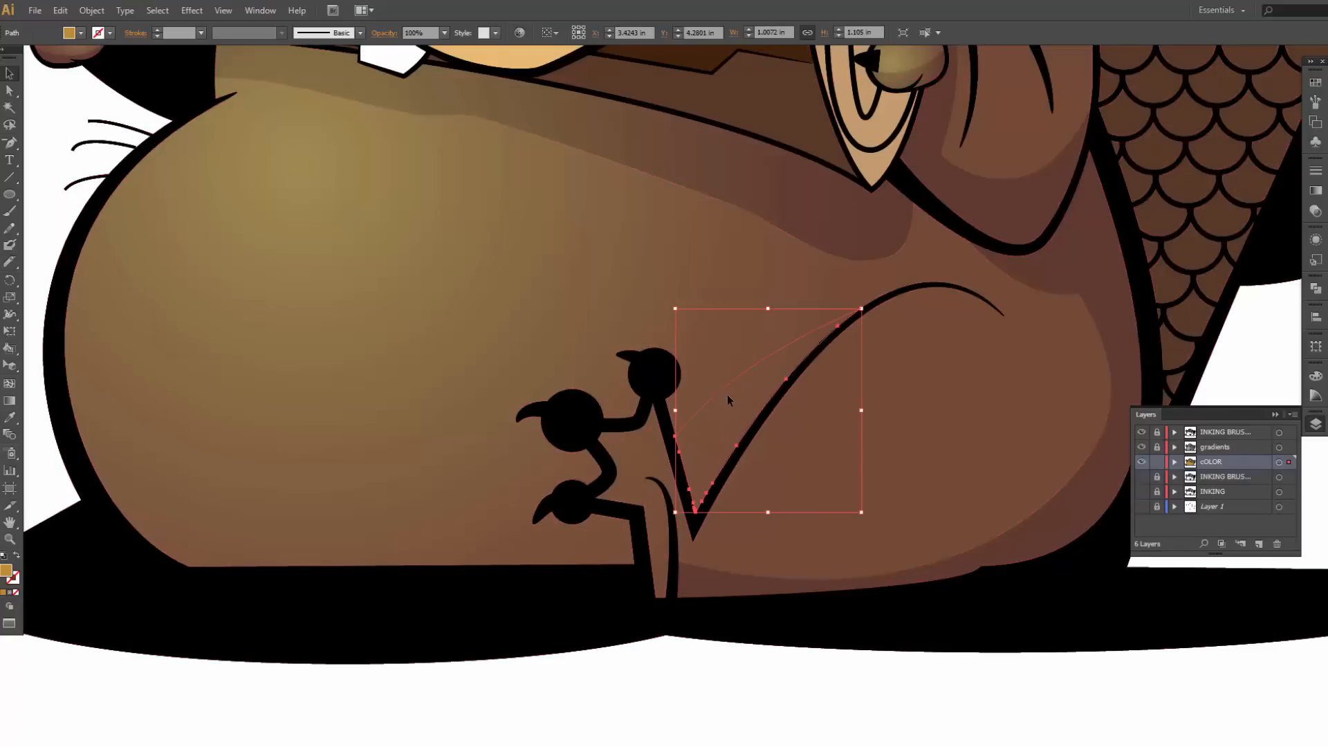
{"action": "left_click", "coordinate": [621, 386], "text": "shift"}
{"action": "left_click", "coordinate": [704, 669]}
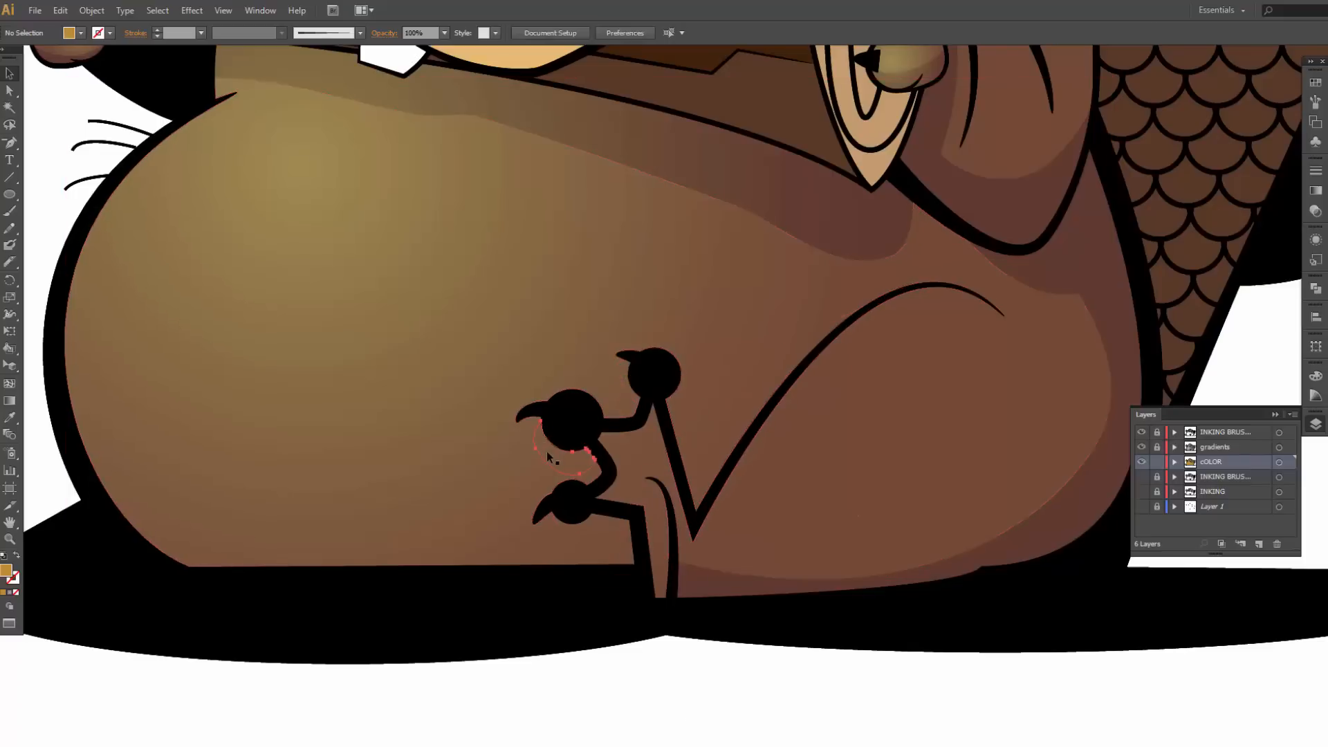
Step: Fill the four cut shadow shapes beneath the toes and along the leg with the darker brown swatch and deselect them
{"action": "left_click", "coordinate": [546, 451]}
{"action": "left_click", "coordinate": [626, 380], "text": "shift"}
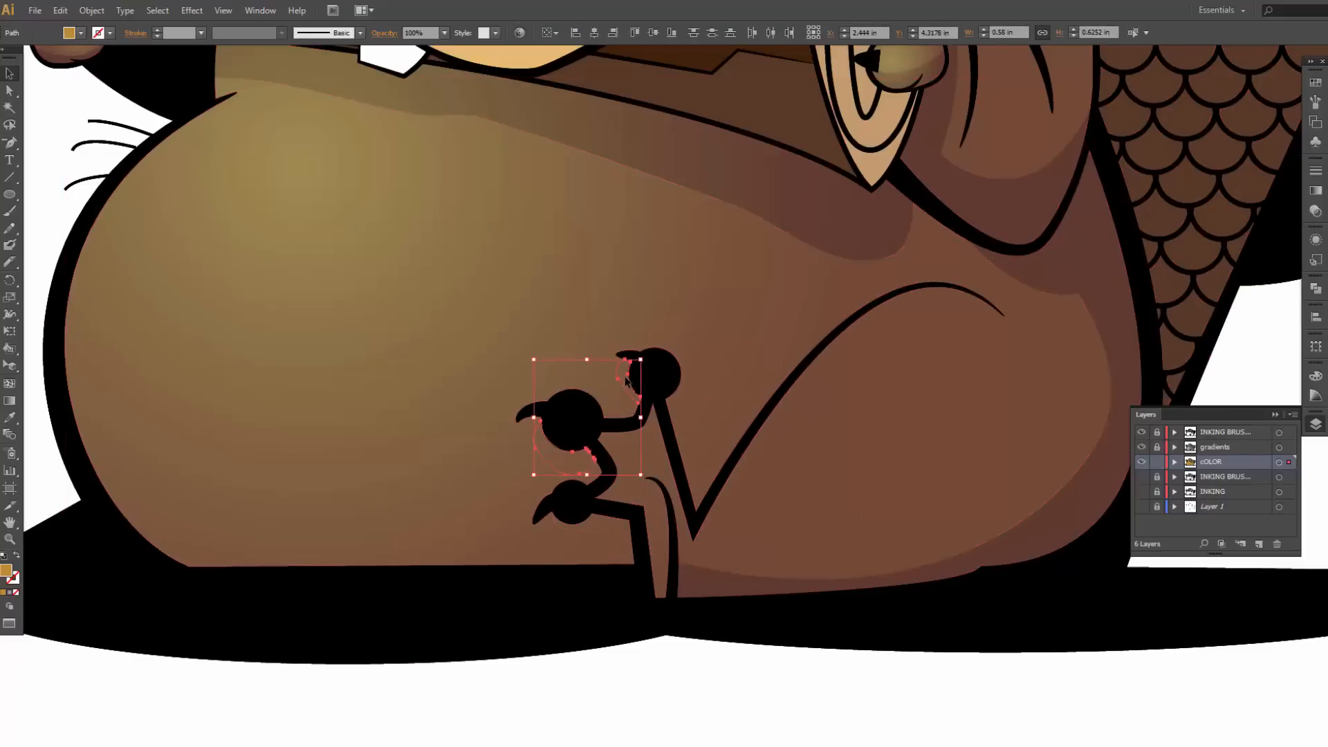
{"action": "left_click", "coordinate": [758, 395], "text": "shift"}
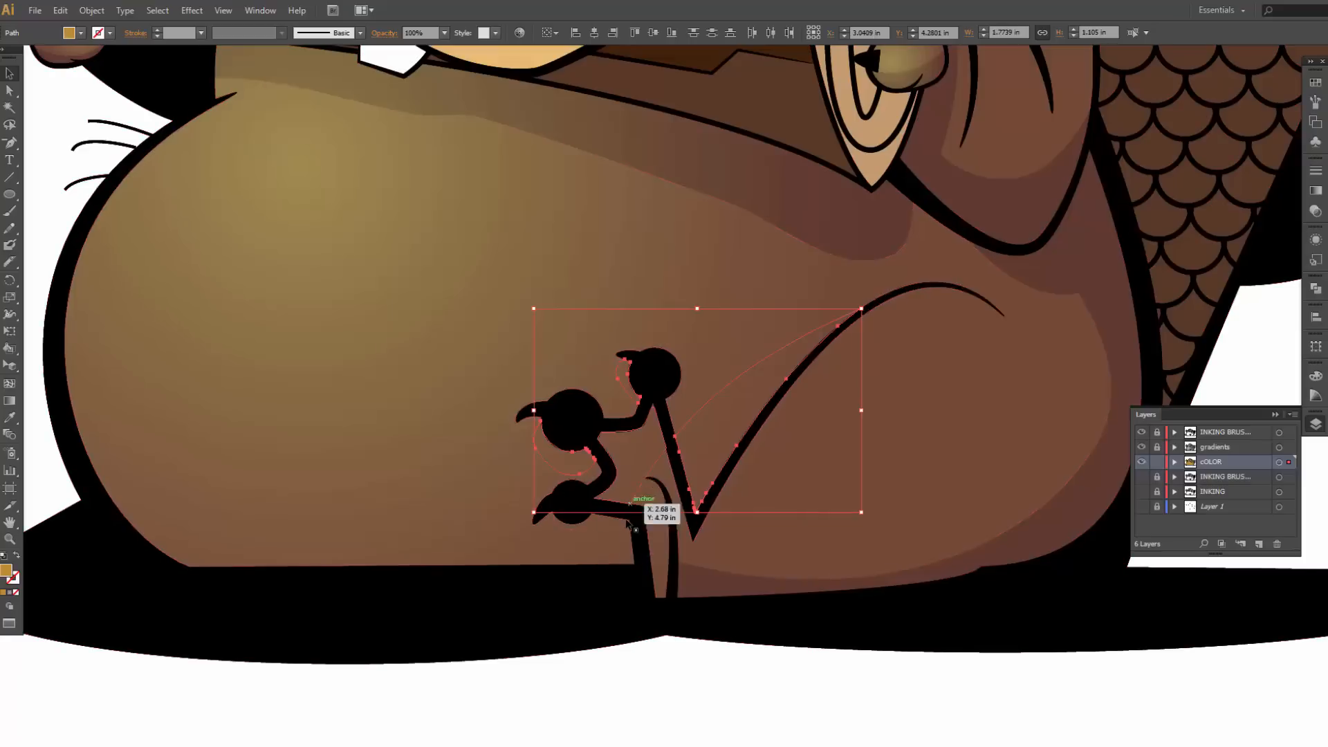
{"action": "left_click", "coordinate": [622, 554], "text": "shift"}
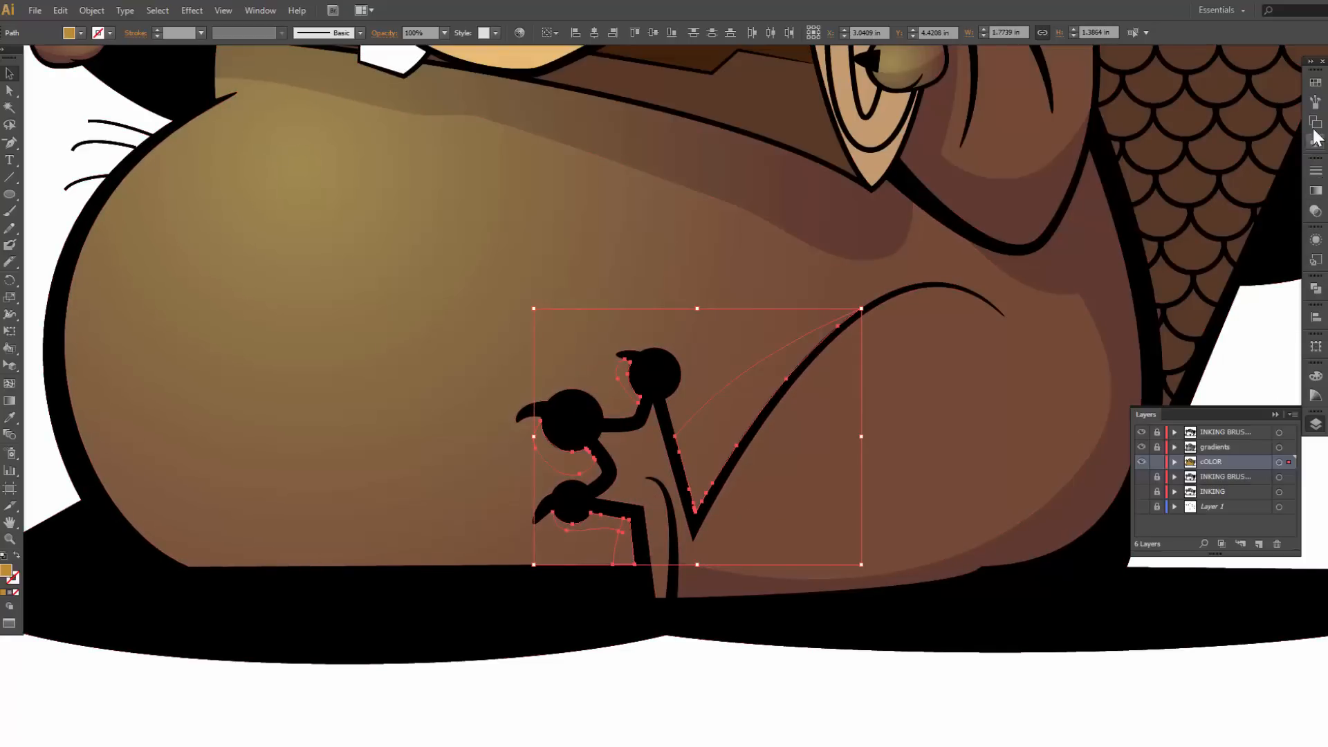
{"action": "left_click", "coordinate": [1315, 83]}
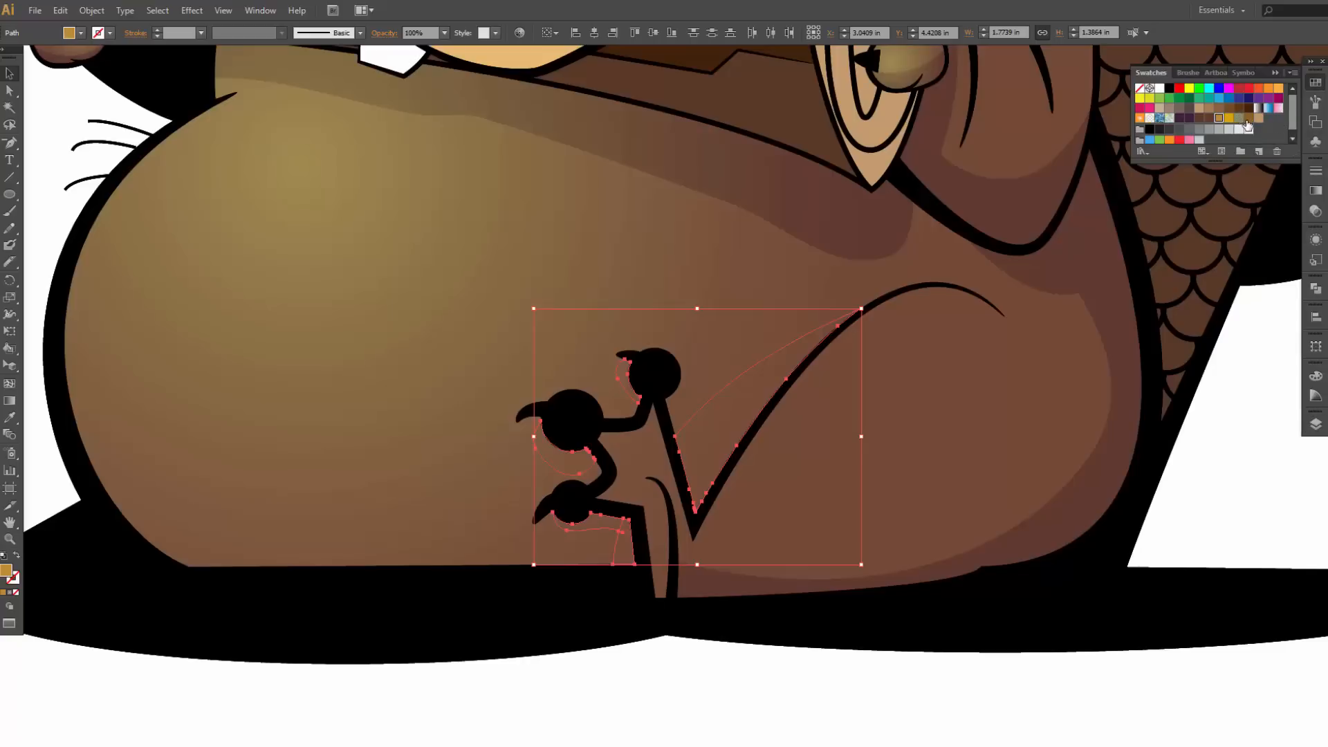
{"action": "left_click", "coordinate": [1248, 118]}
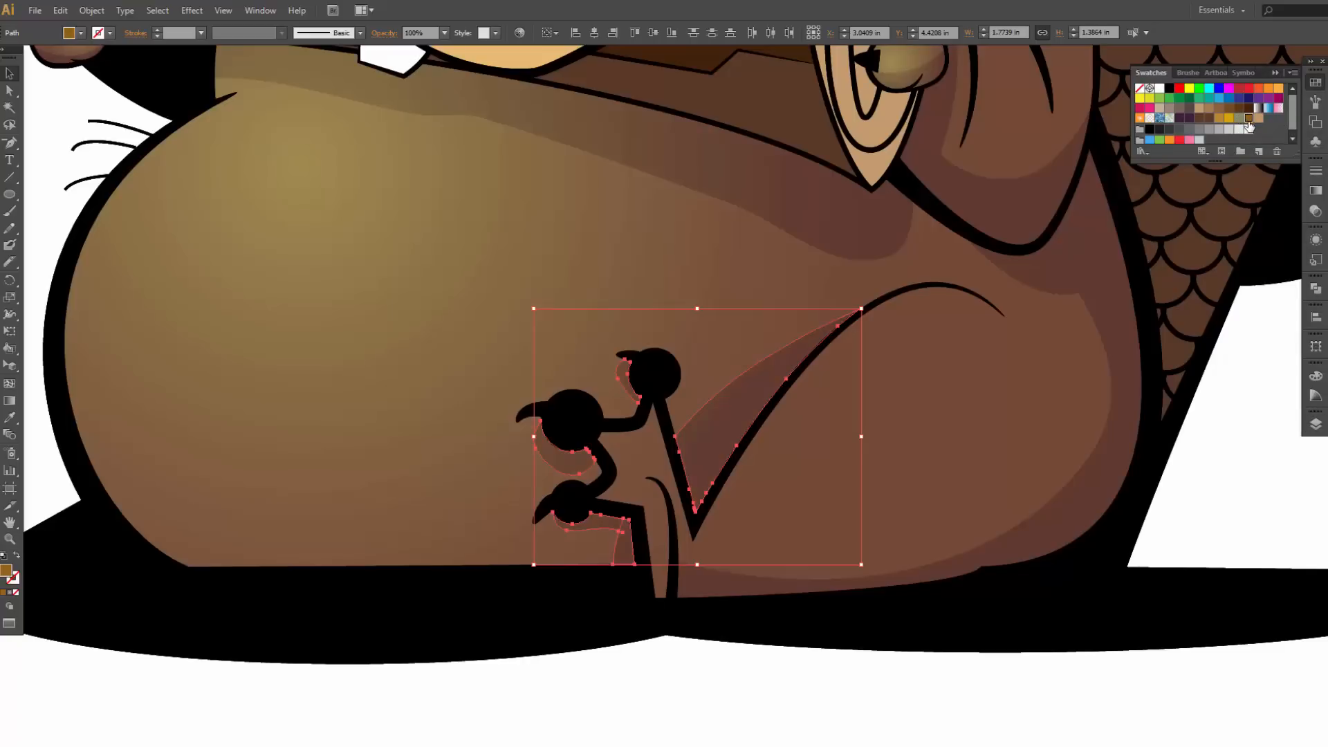
{"action": "left_click", "coordinate": [1136, 704]}
Step: Cut a curved shadow shape out of the head's fur beneath the base of the ear with the Knife tool
{"action": "key", "text": "ctrl+minus"}
{"action": "key", "text": "ctrl+minus"}
{"action": "key", "text": "ctrl+minus"}
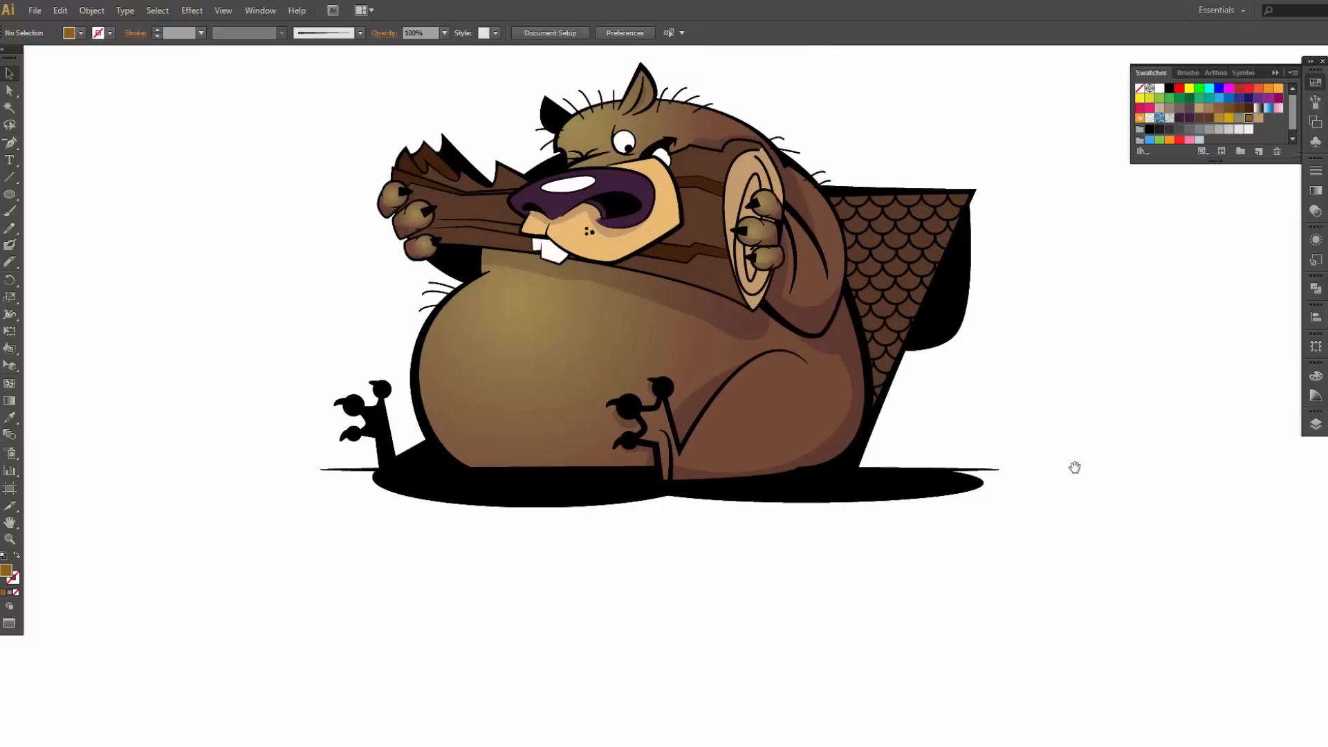
{"action": "left_click_drag", "start_coordinate": [1039, 457], "coordinate": [1002, 513]}
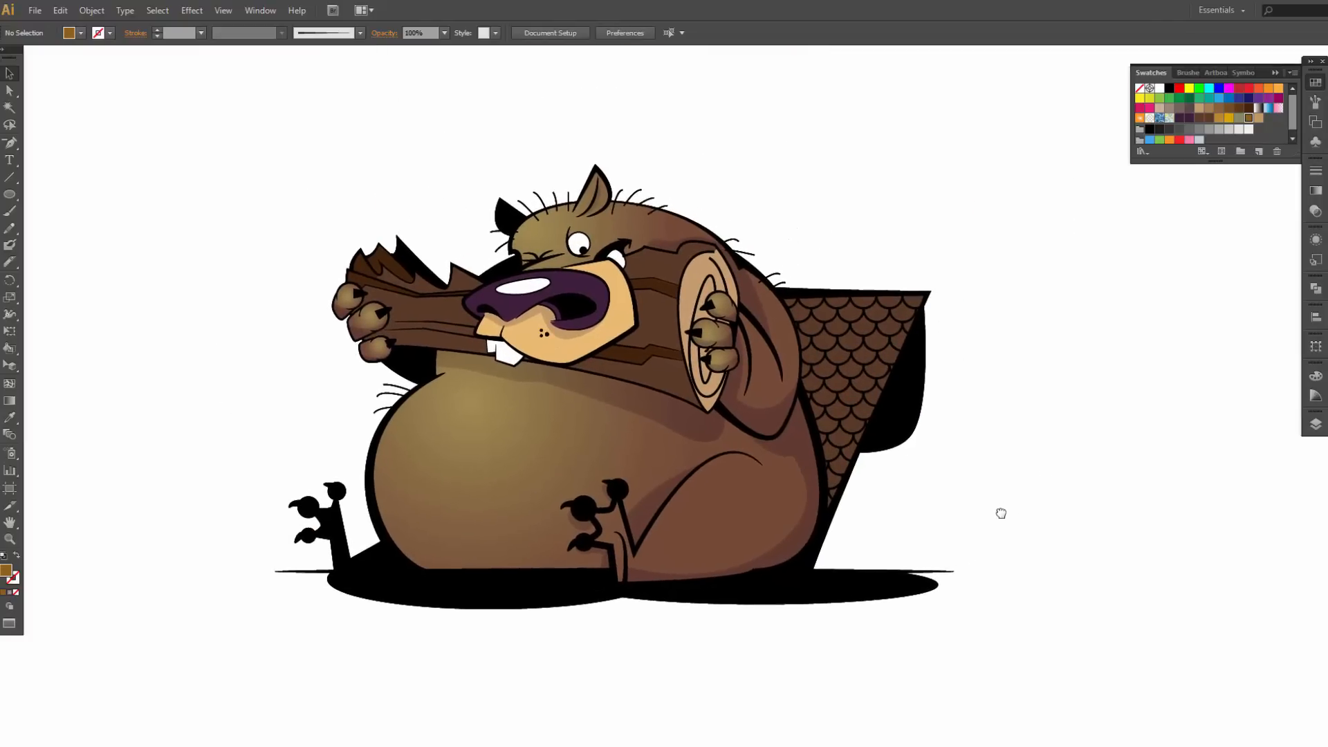
{"action": "left_click", "coordinate": [637, 227]}
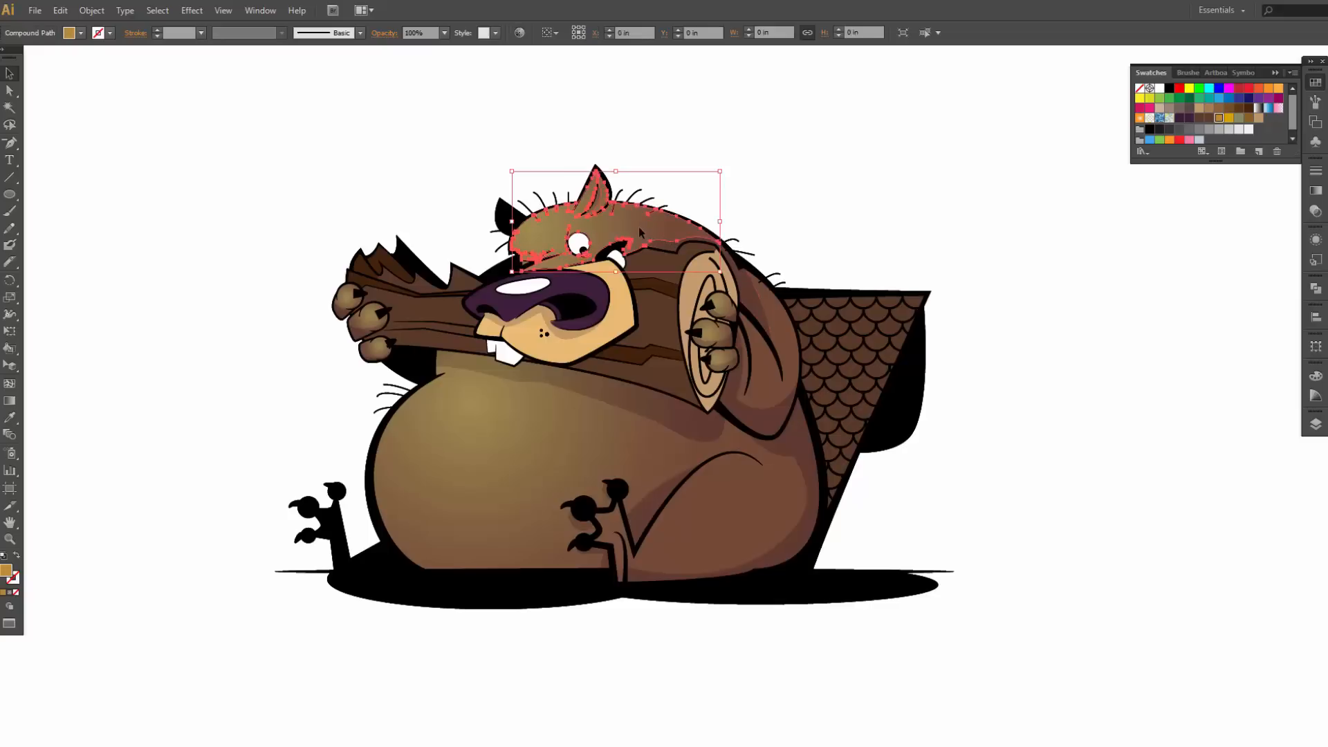
{"action": "left_click_drag", "start_coordinate": [515, 157], "coordinate": [657, 263]}
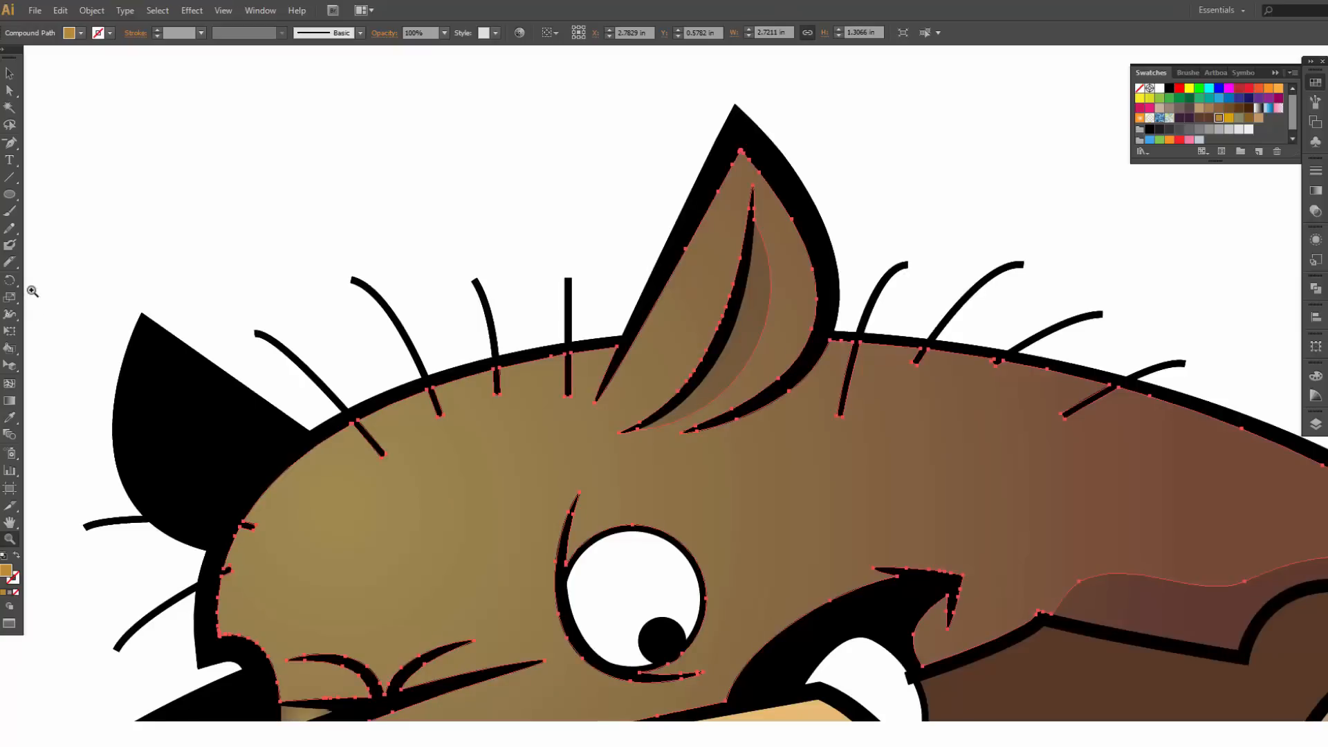
{"action": "left_click", "coordinate": [11, 263]}
{"action": "mouse_move", "coordinate": [706, 430]}
{"action": "left_mouse_down"}
{"action": "mouse_move", "coordinate": [841, 427]}
{"action": "mouse_move", "coordinate": [872, 410]}
{"action": "mouse_move", "coordinate": [853, 372]}
{"action": "mouse_move", "coordinate": [820, 353]}
{"action": "left_mouse_up"}
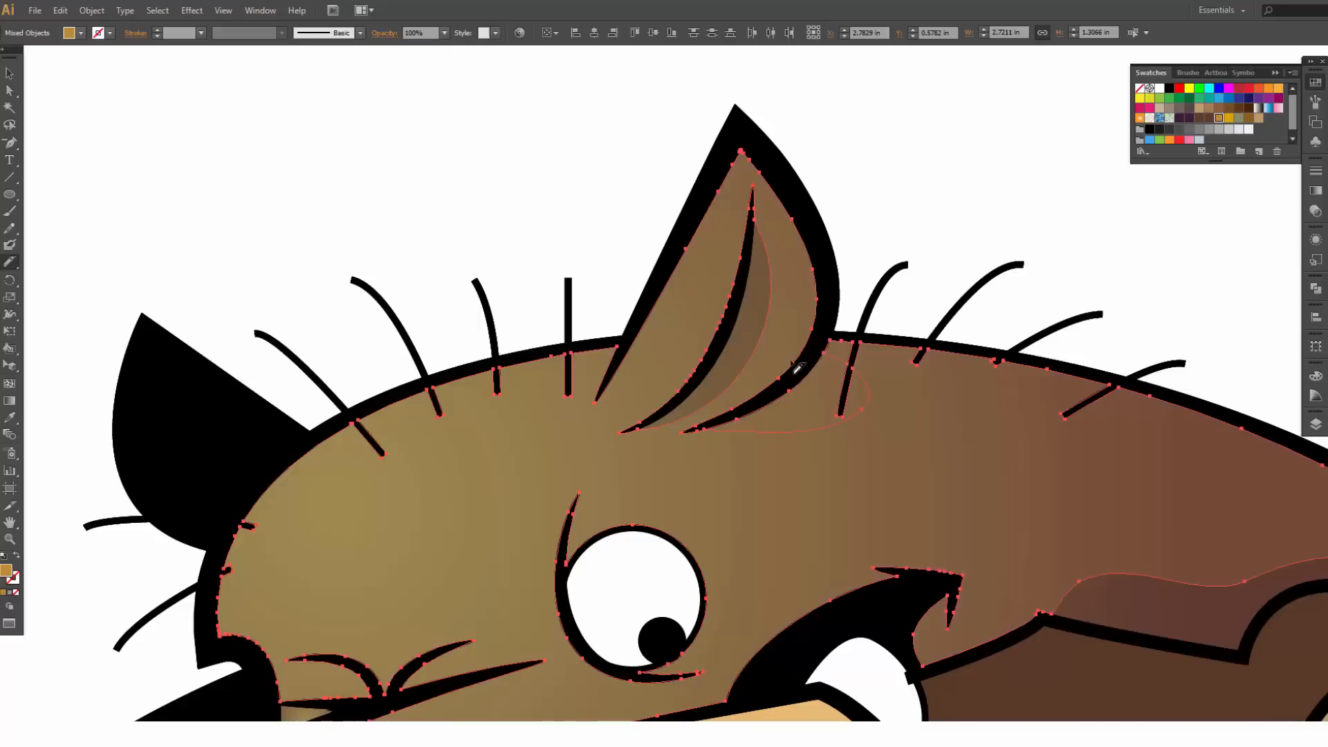
Step: Fill the new shadow piece beneath the ear with the darker brown swatch and deselect it
{"action": "key", "text": "v"}
{"action": "left_click", "coordinate": [904, 222]}
{"action": "left_click", "coordinate": [829, 395]}
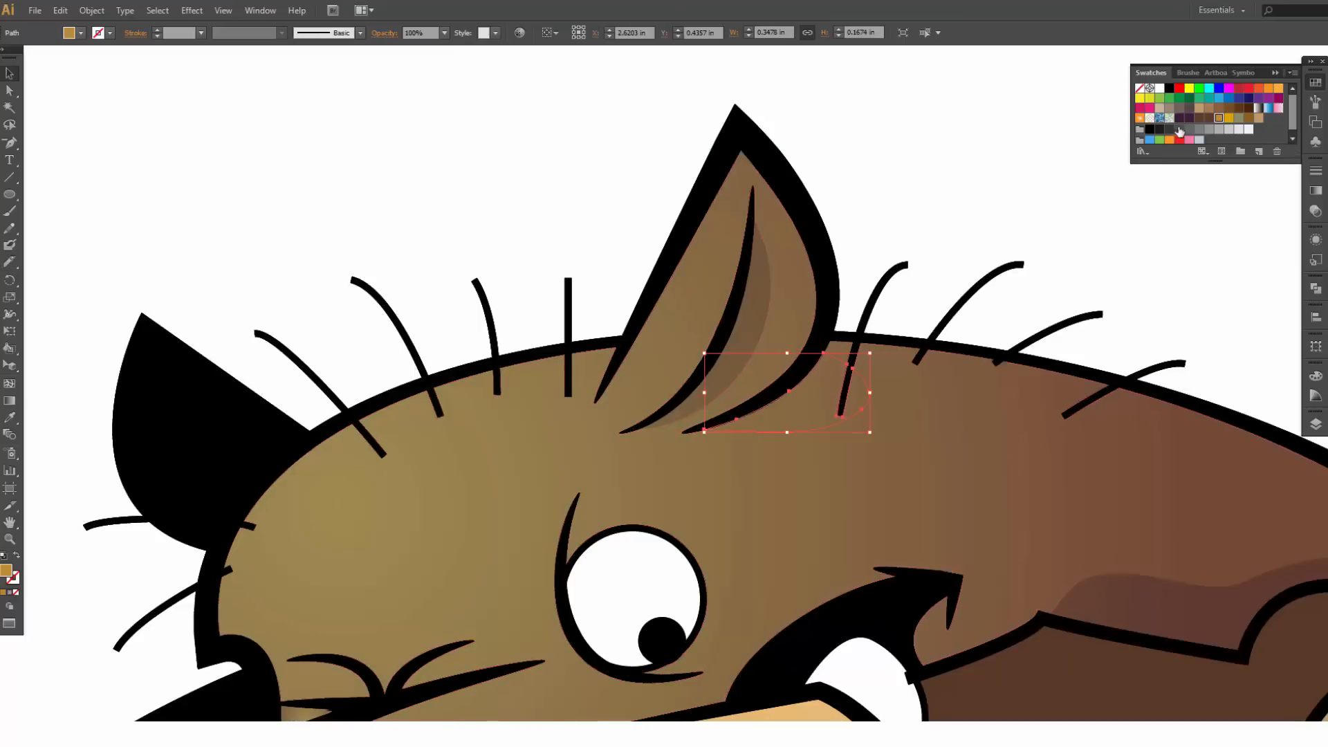
{"action": "left_click", "coordinate": [1249, 117]}
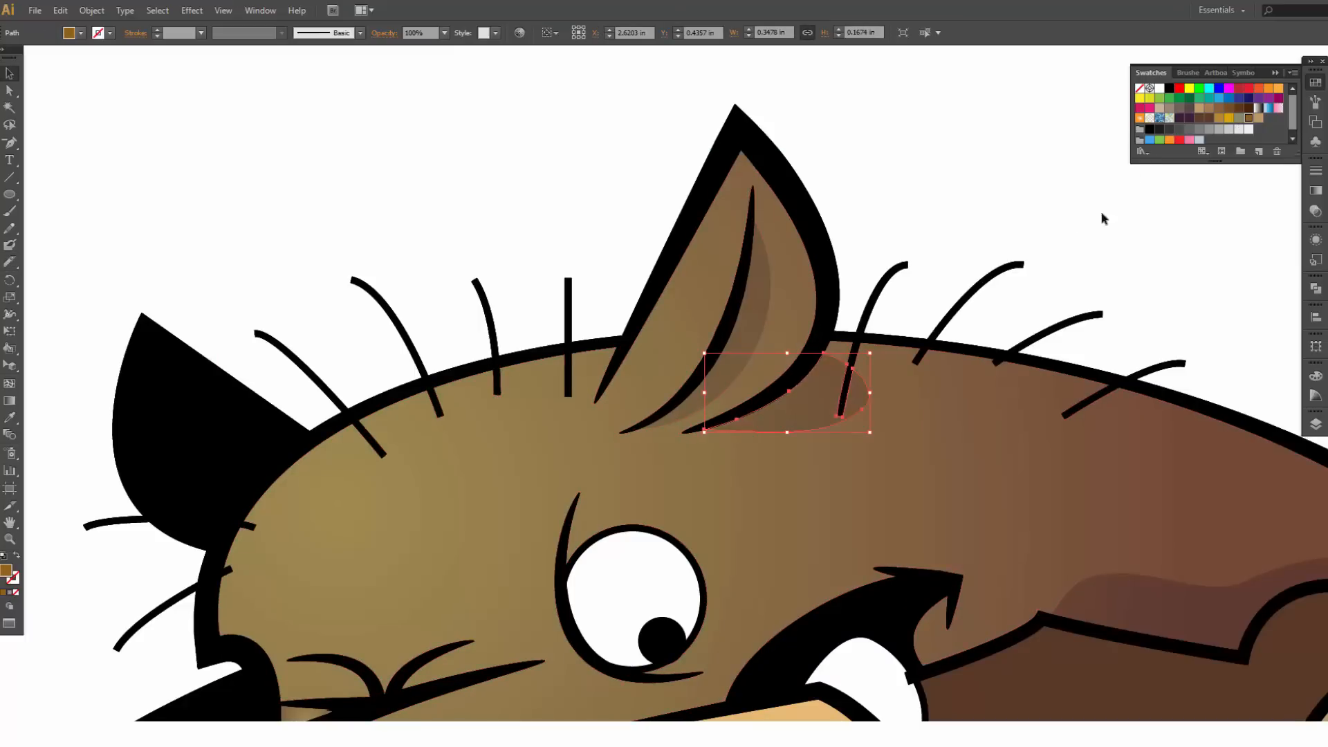
{"action": "left_click", "coordinate": [985, 205]}
Step: Duplicate the purple nose shape in place, directly in front of the original
{"action": "key", "text": "ctrl+minus"}
{"action": "key", "text": "ctrl+minus"}
{"action": "key", "text": "ctrl+minus"}
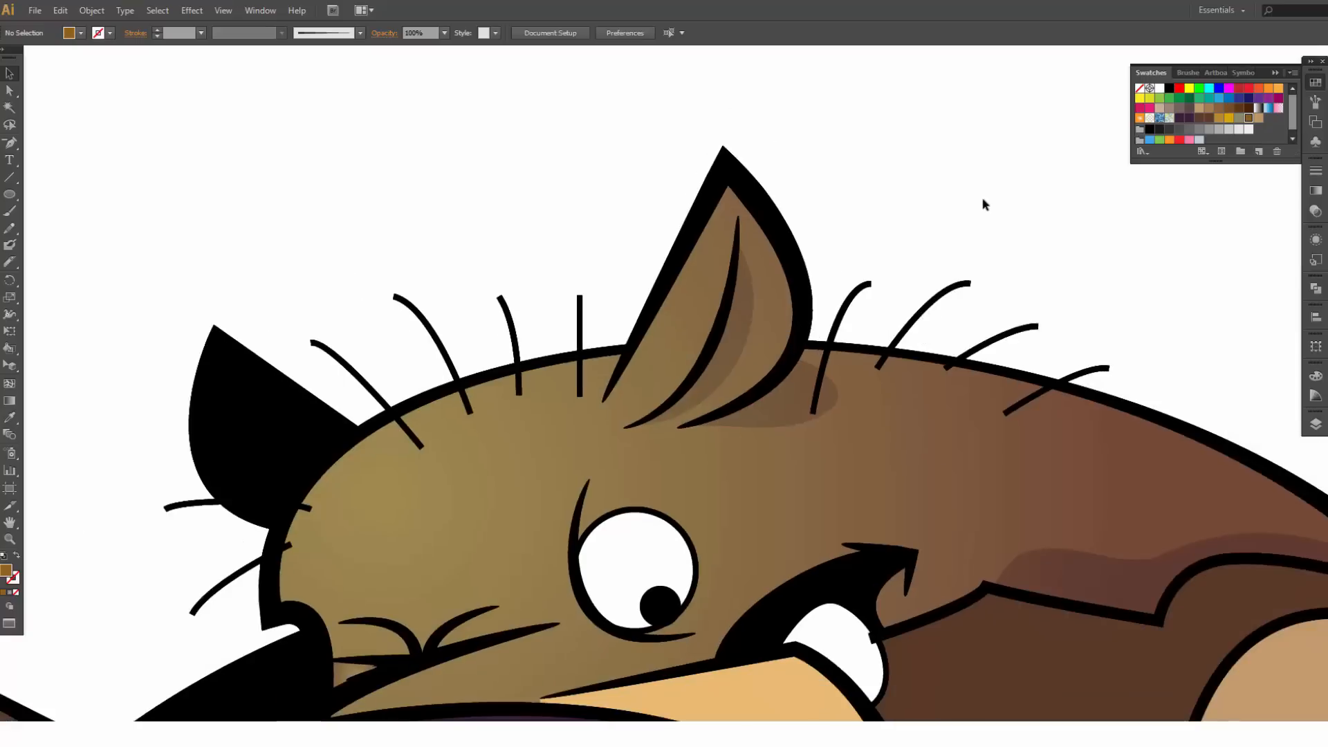
{"action": "key", "text": "ctrl+minus"}
{"action": "key", "text": "ctrl+minus"}
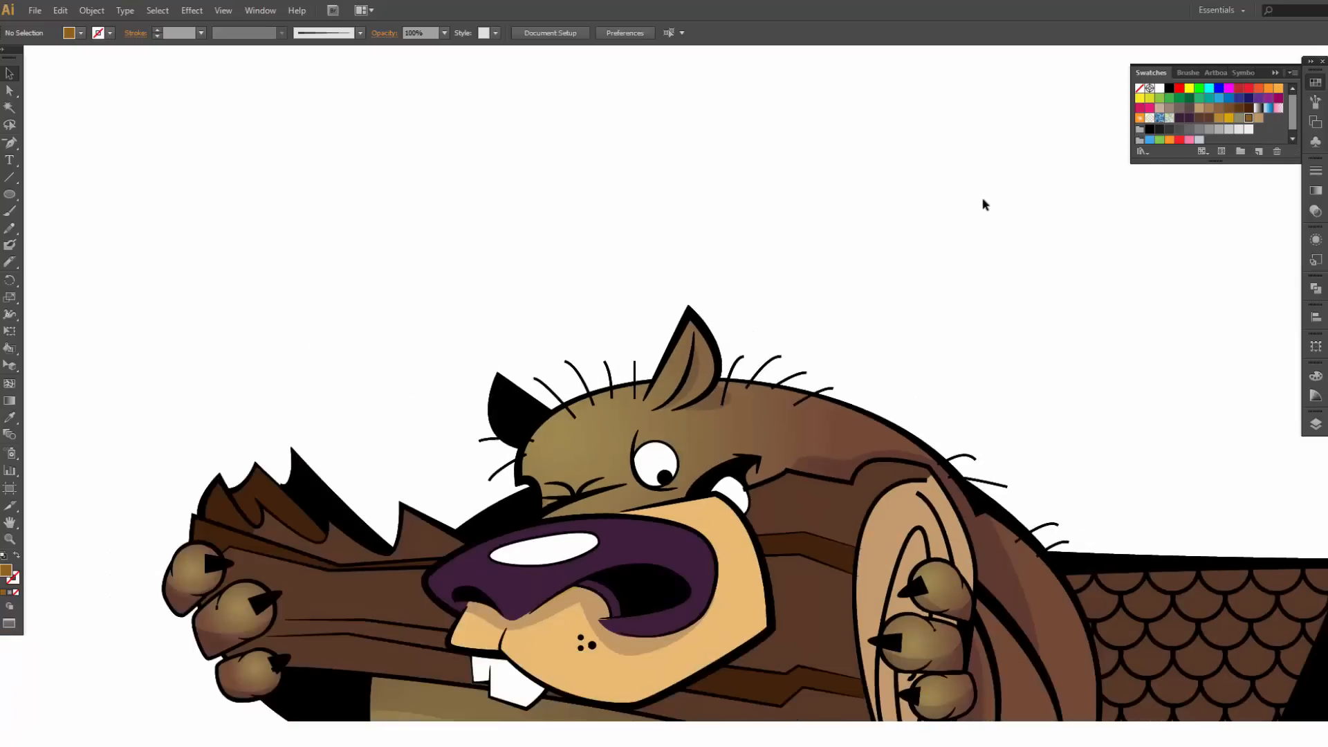
{"action": "key", "text": "space"}
{"action": "left_click_drag", "start_coordinate": [959, 358], "coordinate": [892, 131]}
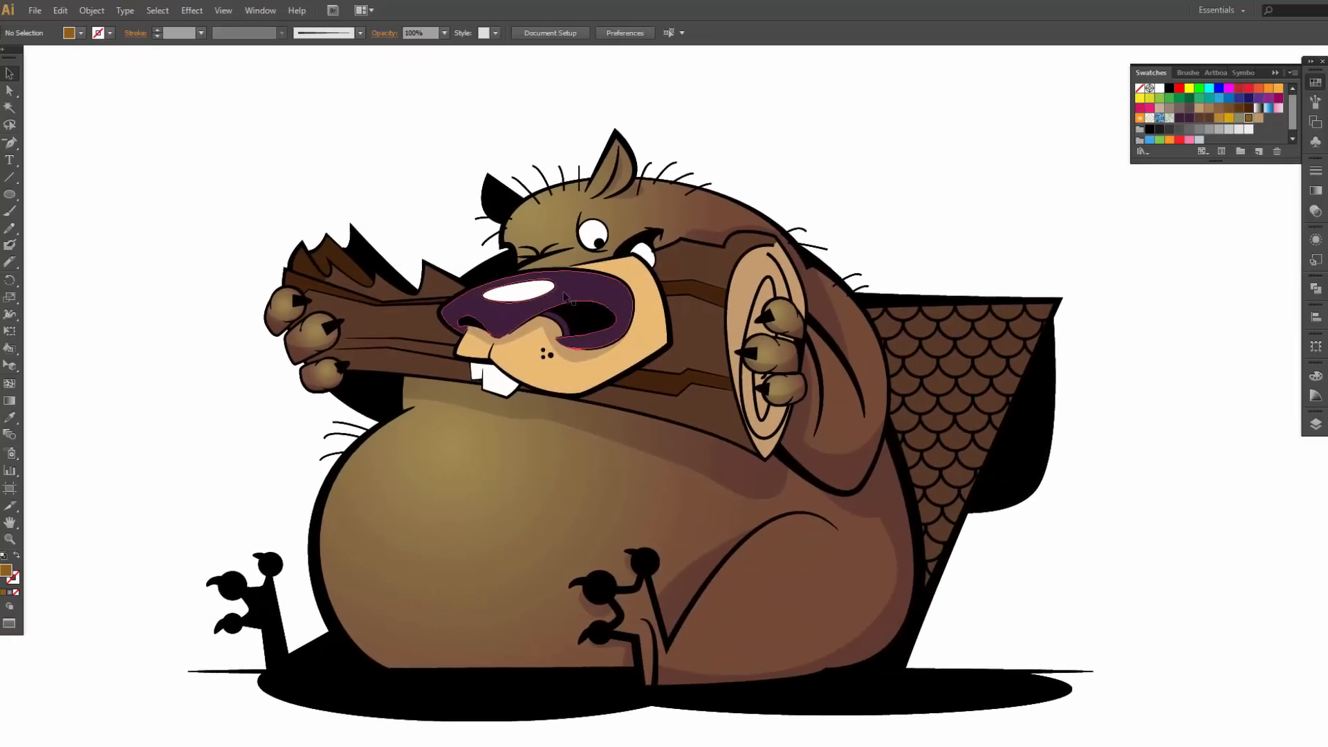
{"action": "left_click", "coordinate": [520, 322]}
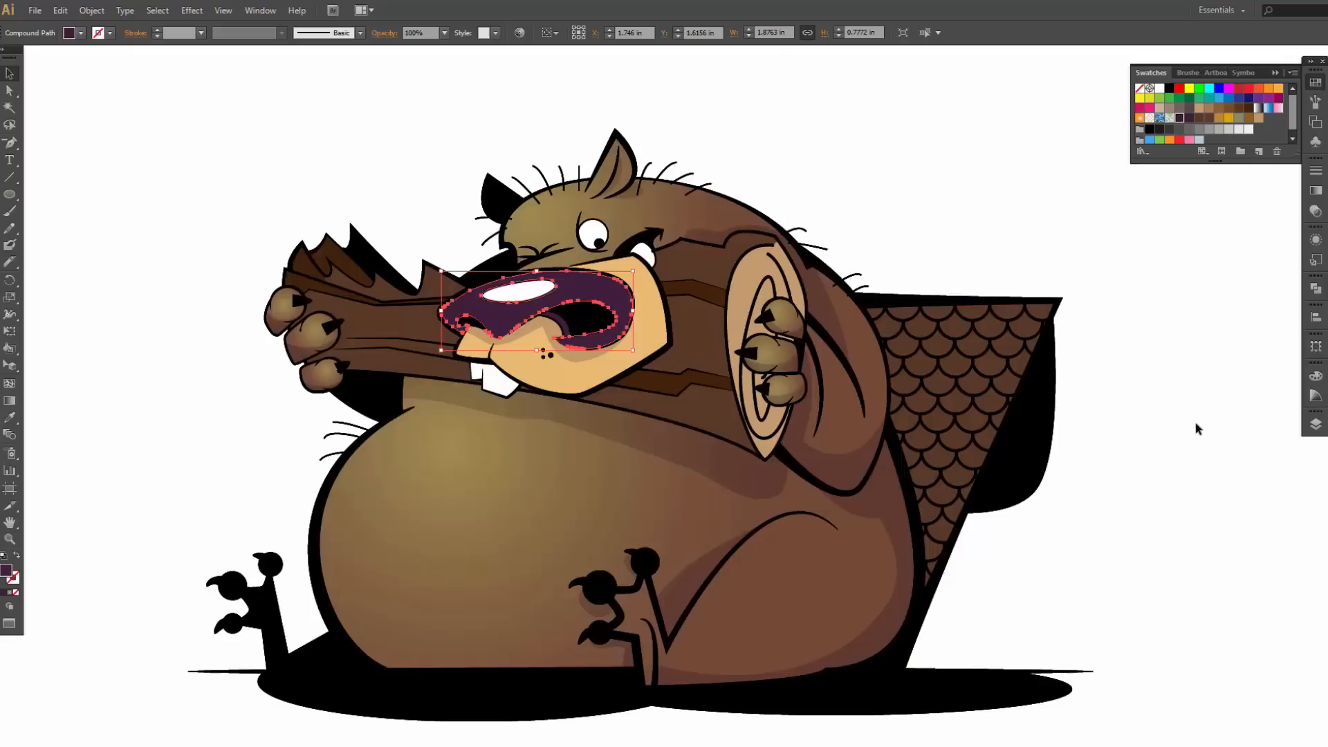
{"action": "key", "text": "ctrl+shift+b"}
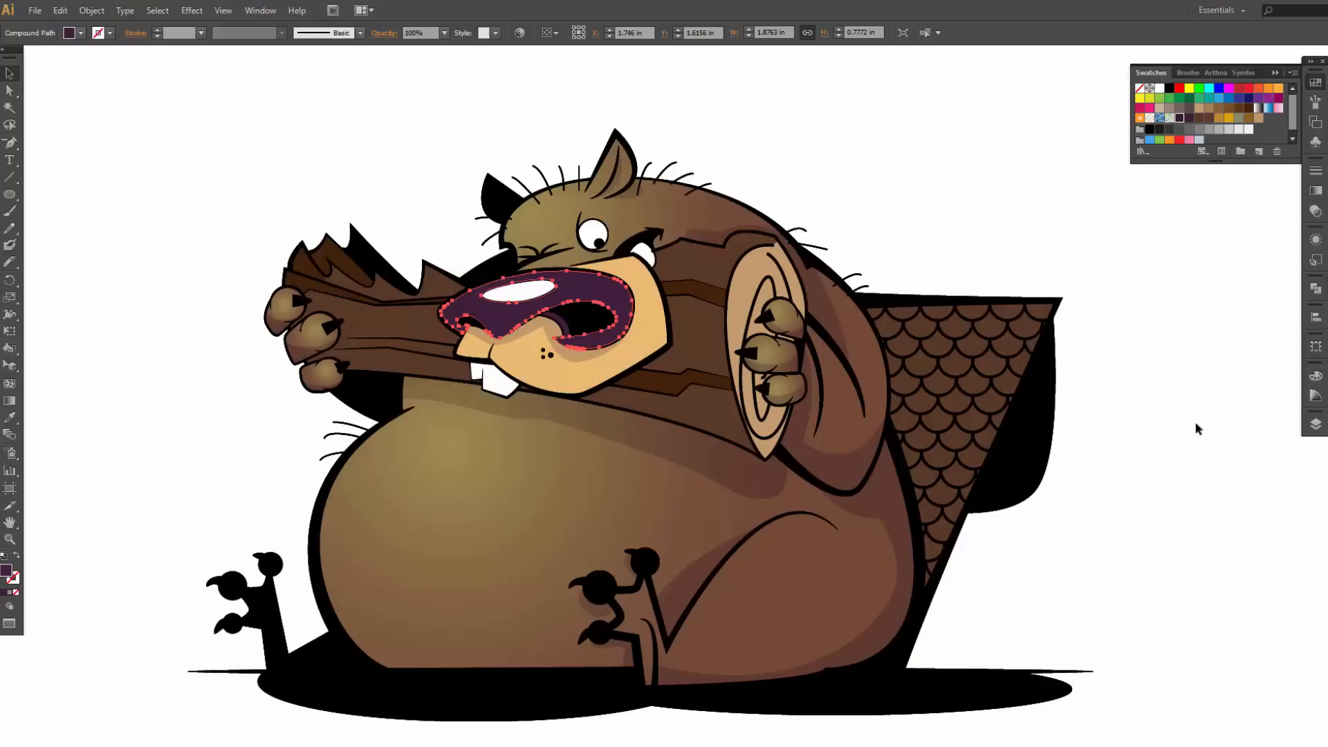
{"action": "key", "text": "ctrl+shift+b"}
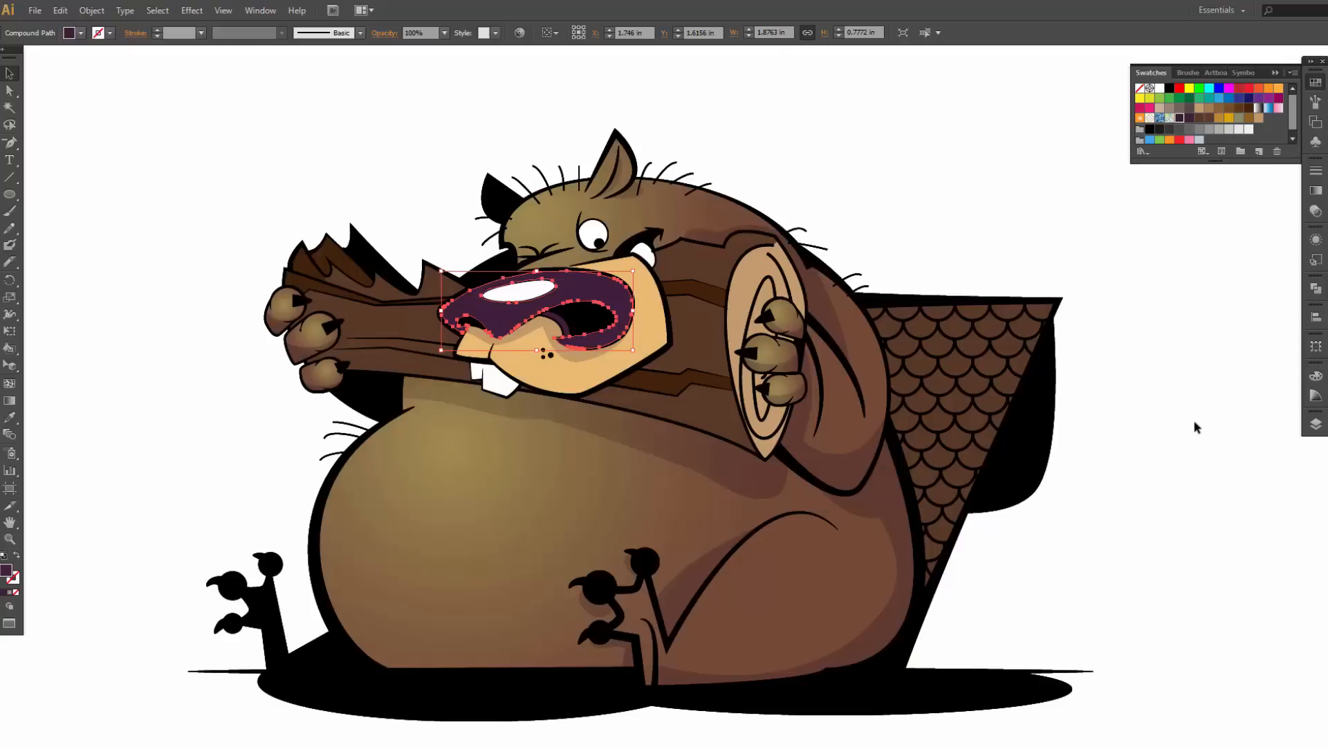
{"action": "left_click_drag", "start_coordinate": [588, 294], "coordinate": [904, 187]}
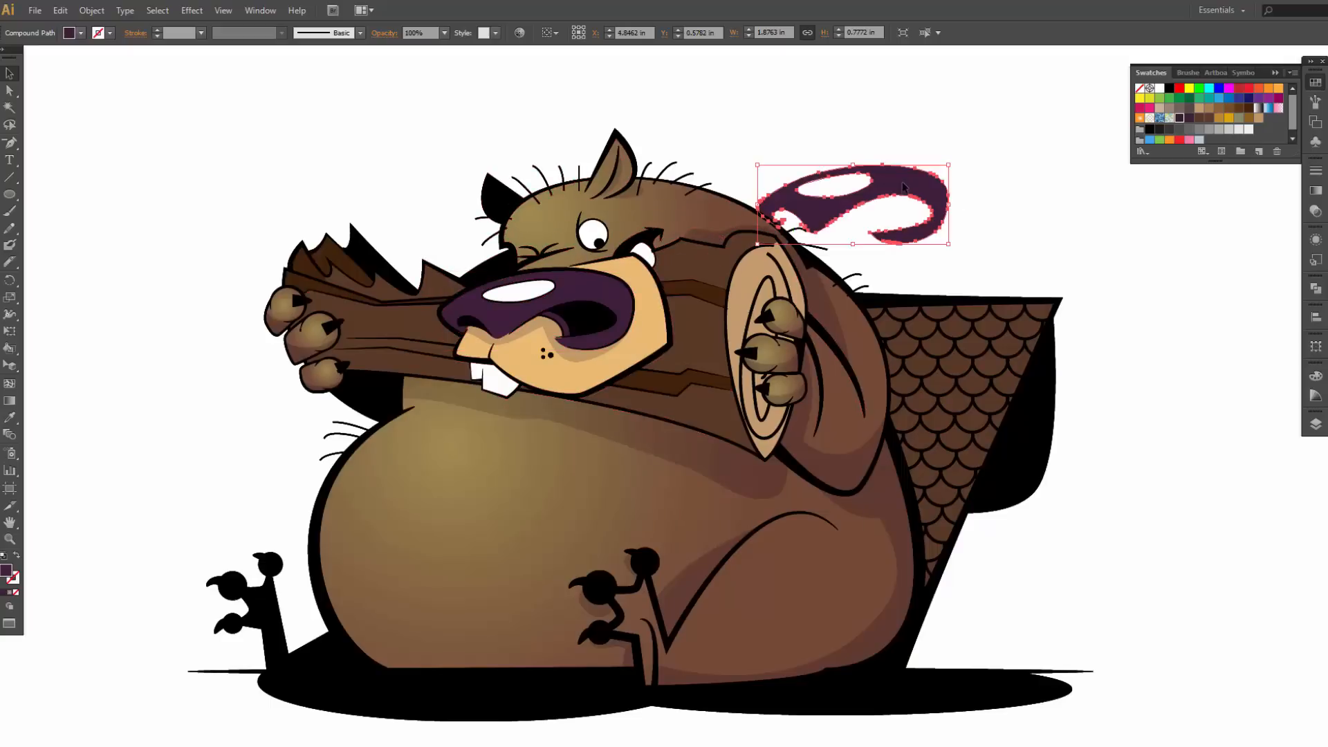
{"action": "key", "text": "ctrl+shift+b"}
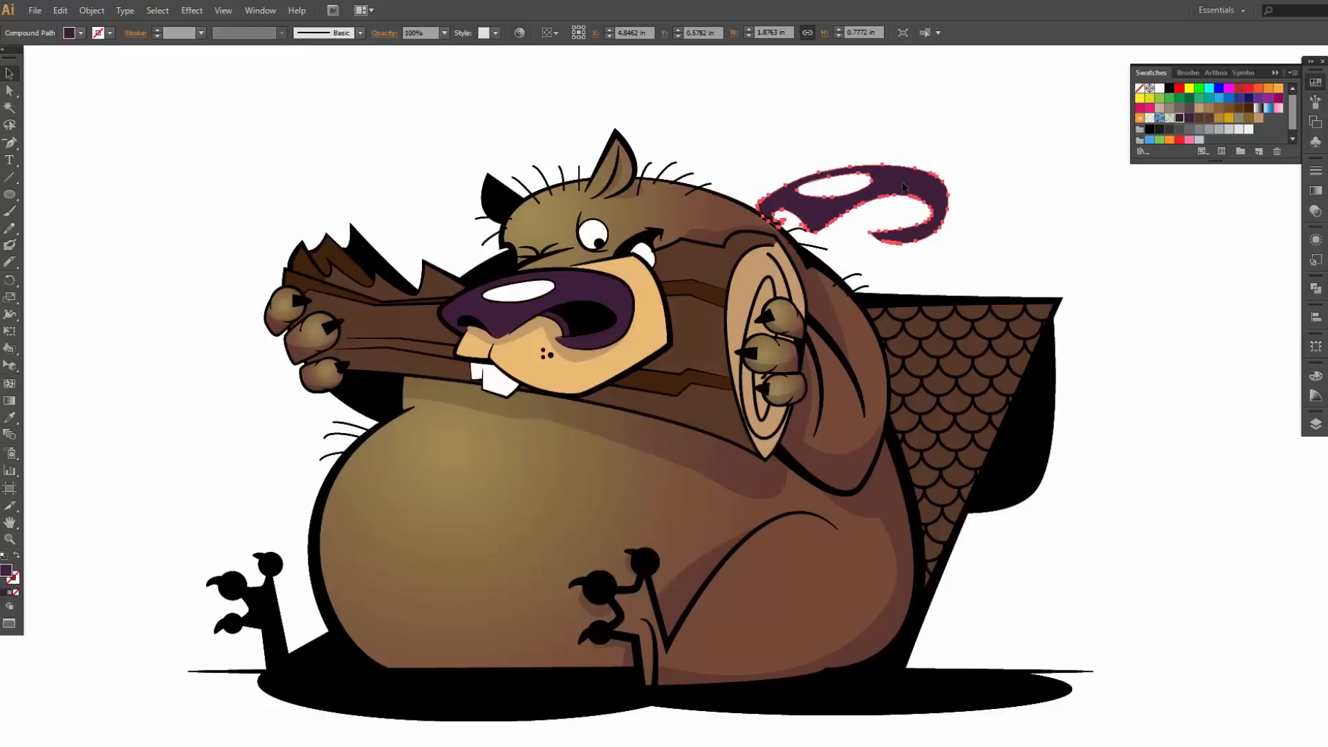
{"action": "key", "text": "ctrl+z"}
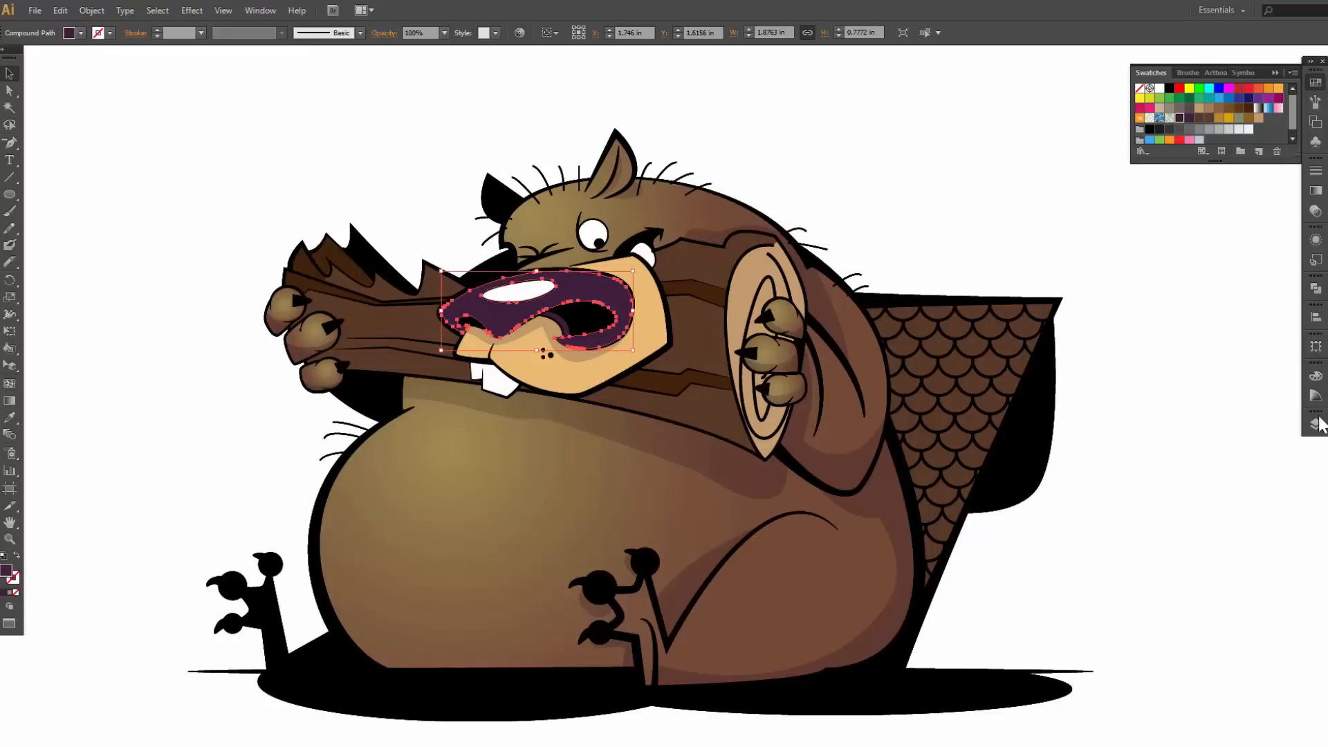
Step: Apply the radial gradient to the duplicated nose shape and set its starting colour stop to white
{"action": "left_click", "coordinate": [1316, 190]}
{"action": "left_click", "coordinate": [1228, 258]}
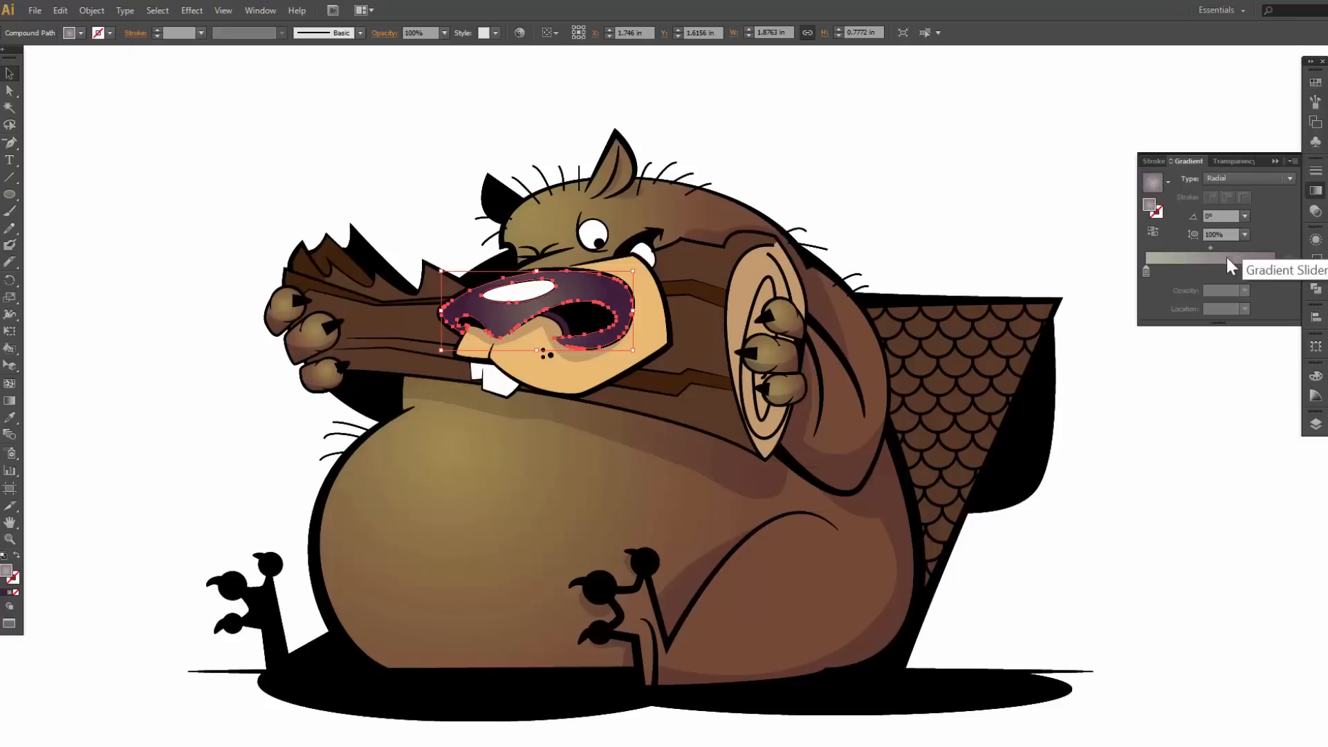
{"action": "double_click", "coordinate": [1147, 270]}
{"action": "left_click", "coordinate": [1110, 316]}
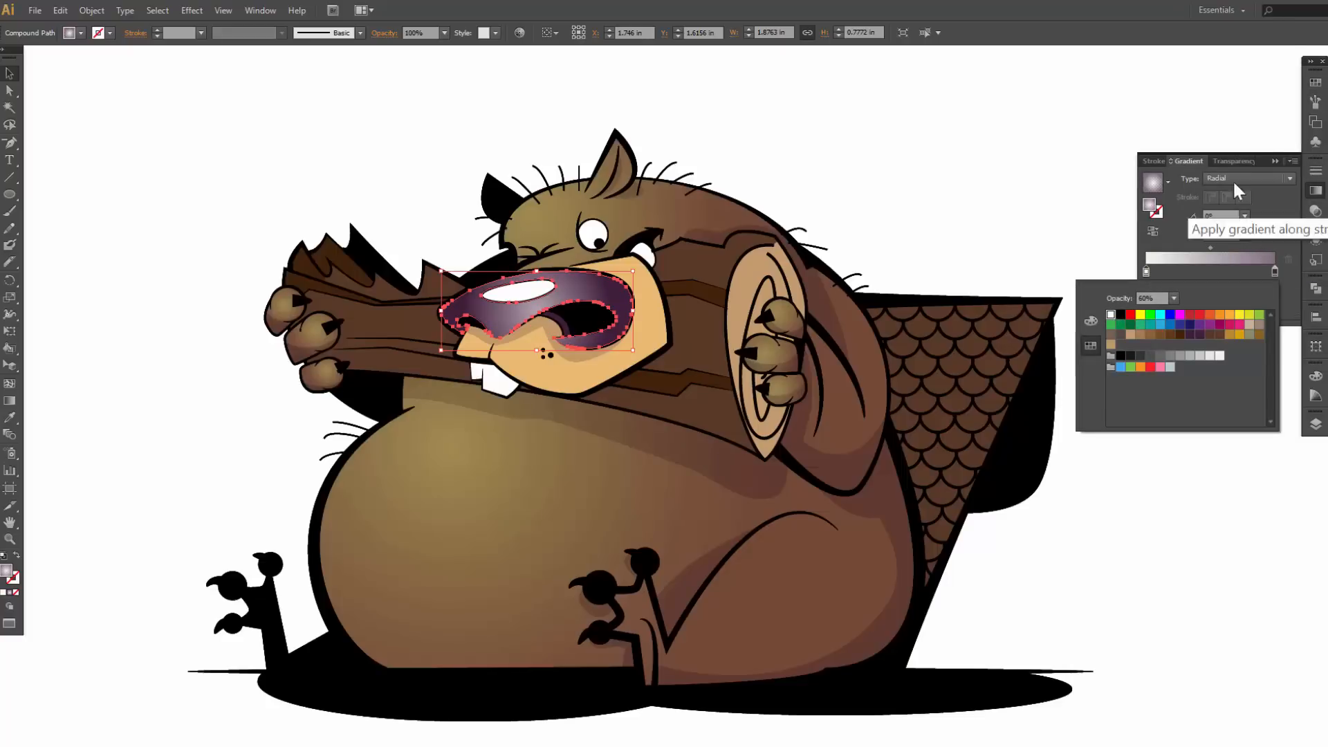
Step: Reposition the nose's radial gradient with the Gradient tool so its centre sits within the white highlight
{"action": "left_click", "coordinate": [9, 401]}
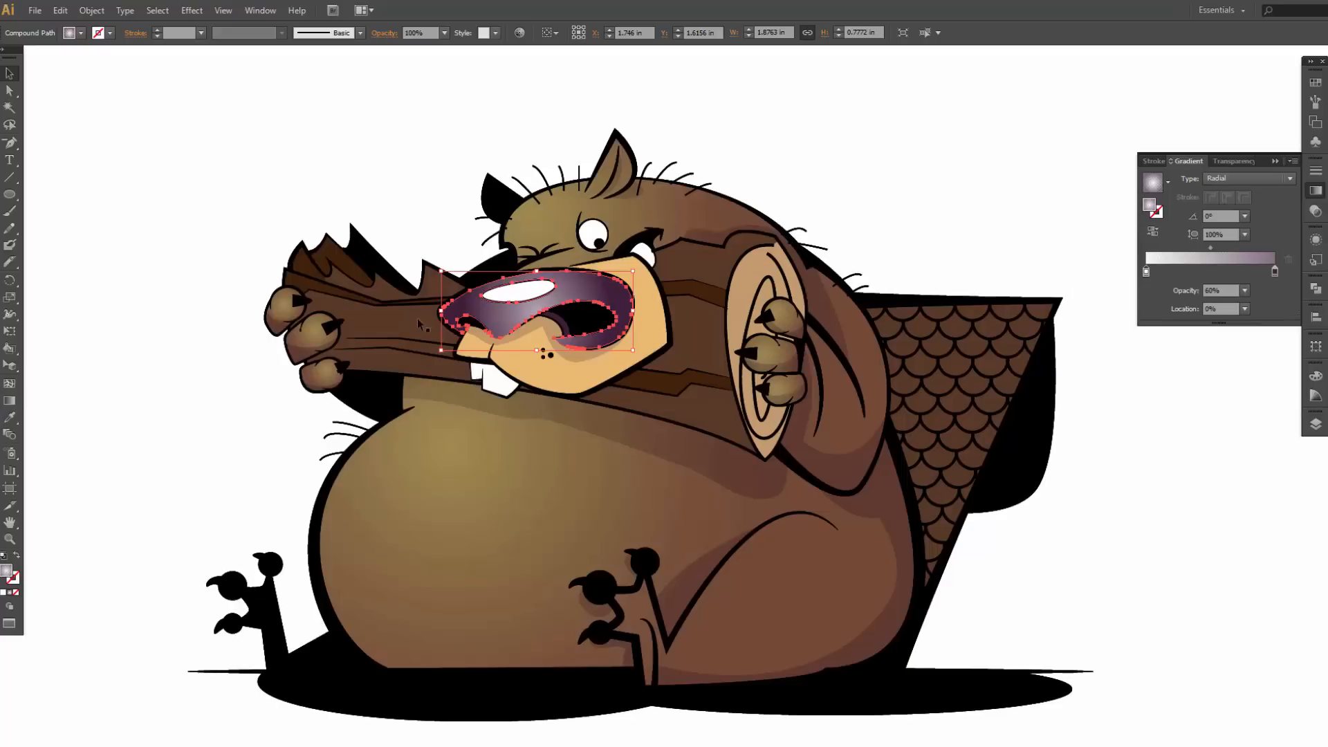
{"action": "left_click", "coordinate": [9, 401]}
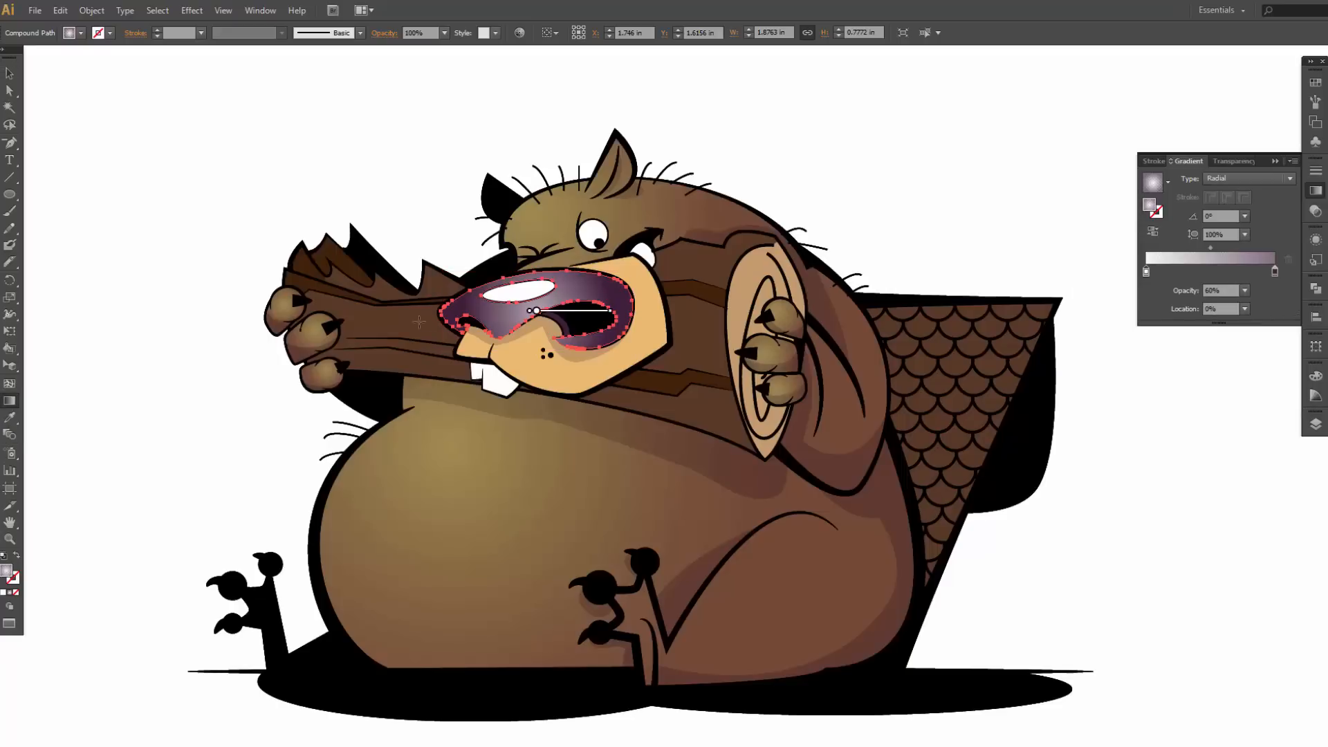
{"action": "mouse_move", "coordinate": [538, 318]}
{"action": "mouse_move", "coordinate": [536, 313]}
{"action": "left_mouse_down"}
{"action": "mouse_move", "coordinate": [510, 296]}
{"action": "mouse_move", "coordinate": [601, 296]}
{"action": "mouse_move", "coordinate": [531, 291]}
{"action": "left_mouse_up"}
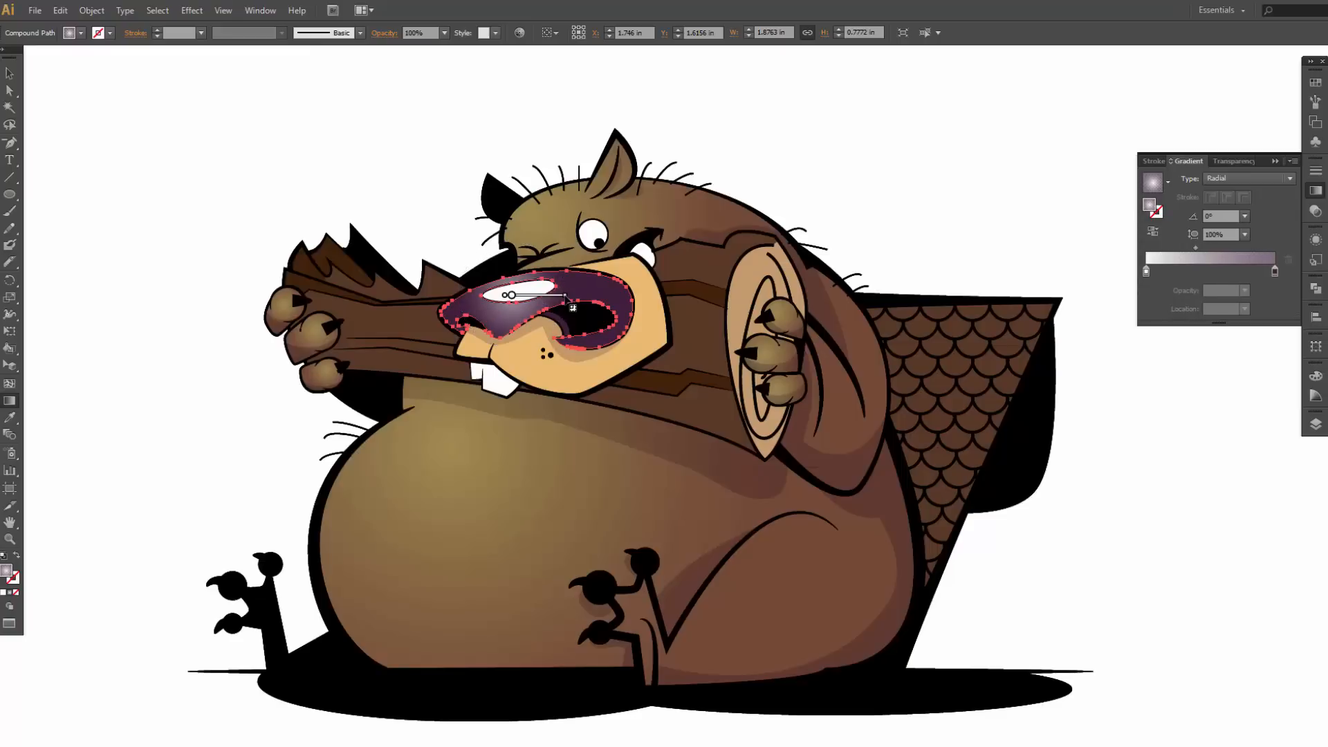
Step: Set the nose gradient's end stop to the dark magenta swatch at 20% opacity and deselect the shape
{"action": "double_click", "coordinate": [1276, 274]}
{"action": "left_click", "coordinate": [1211, 325]}
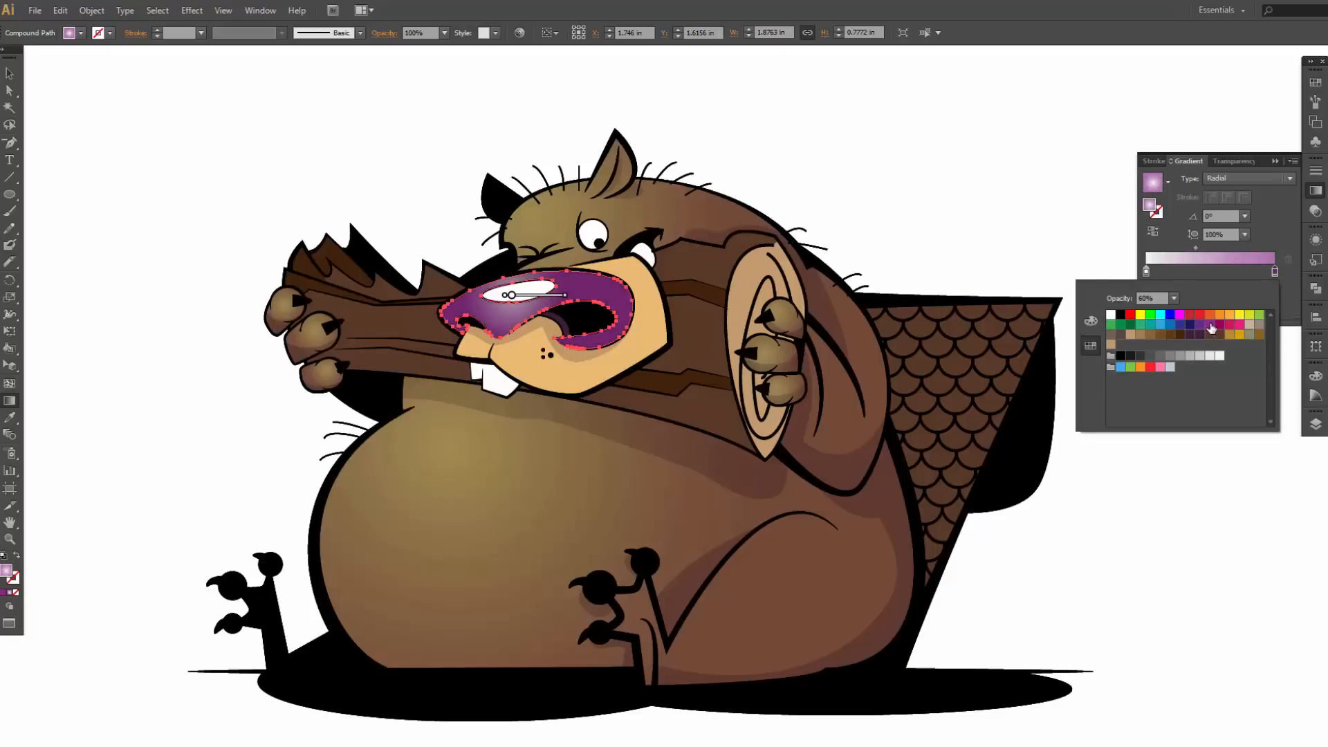
{"action": "left_click", "coordinate": [1219, 325]}
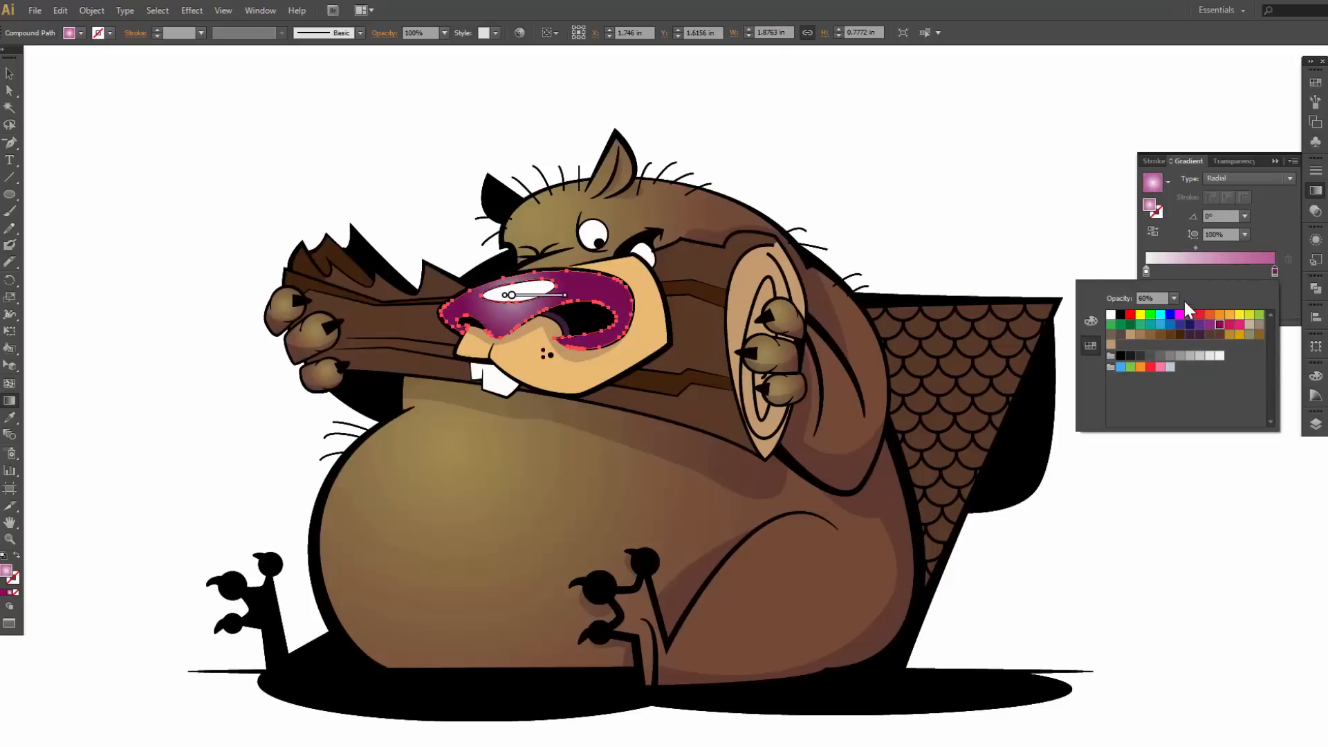
{"action": "left_click", "coordinate": [1175, 299]}
{"action": "left_click", "coordinate": [1190, 341]}
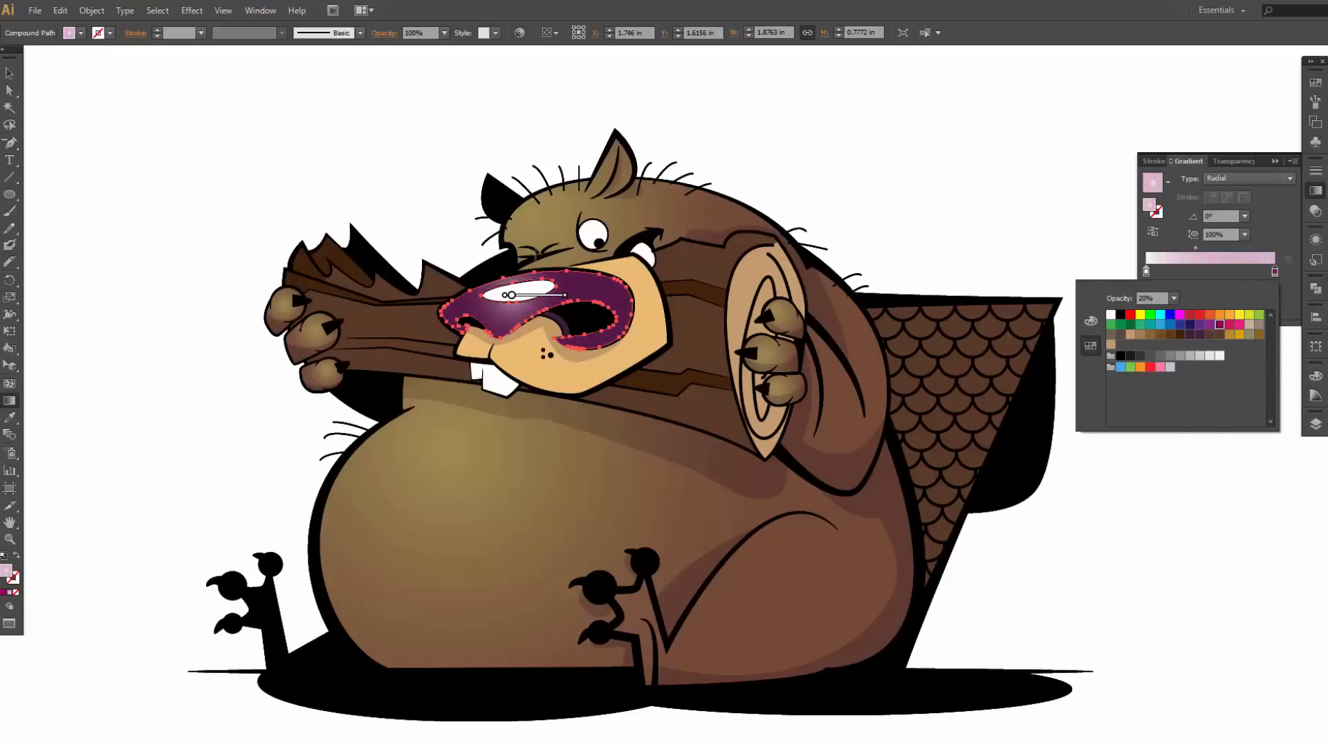
{"action": "left_click", "coordinate": [10, 73]}
{"action": "left_click", "coordinate": [57, 112]}
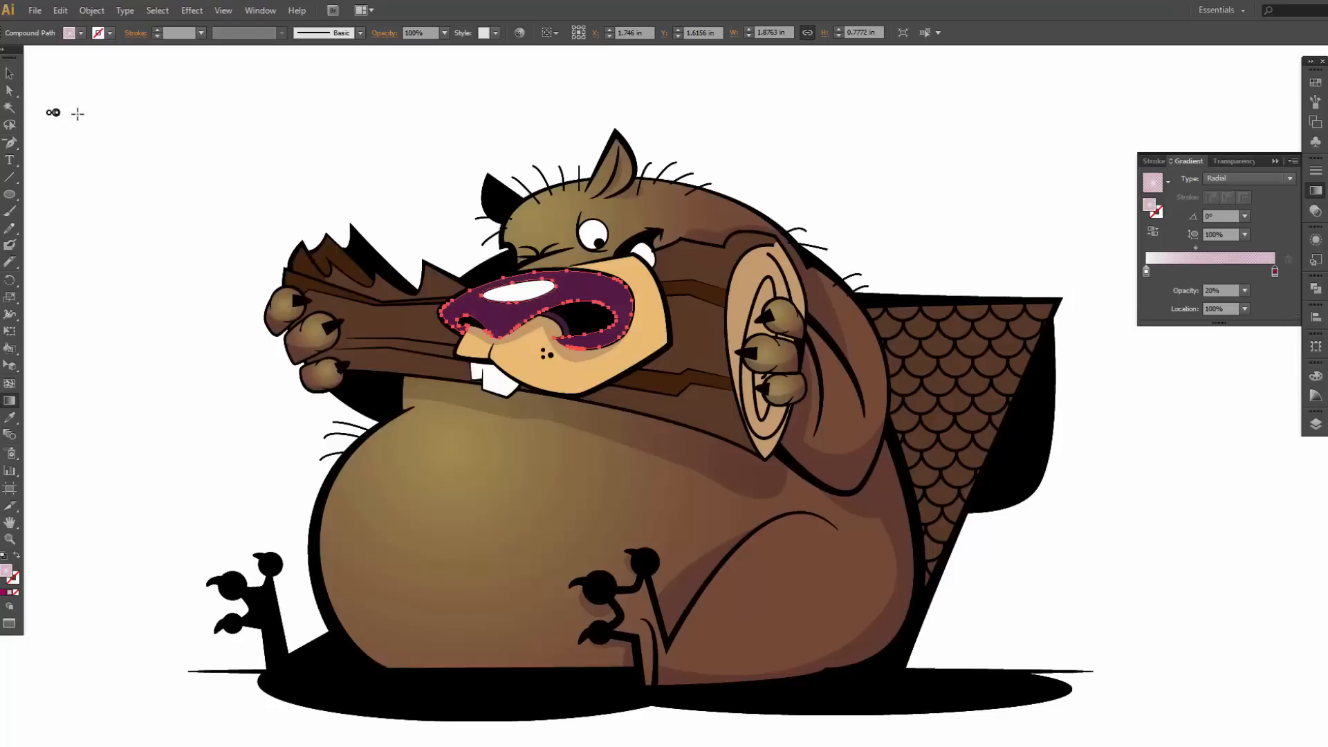
{"action": "key", "text": "v"}
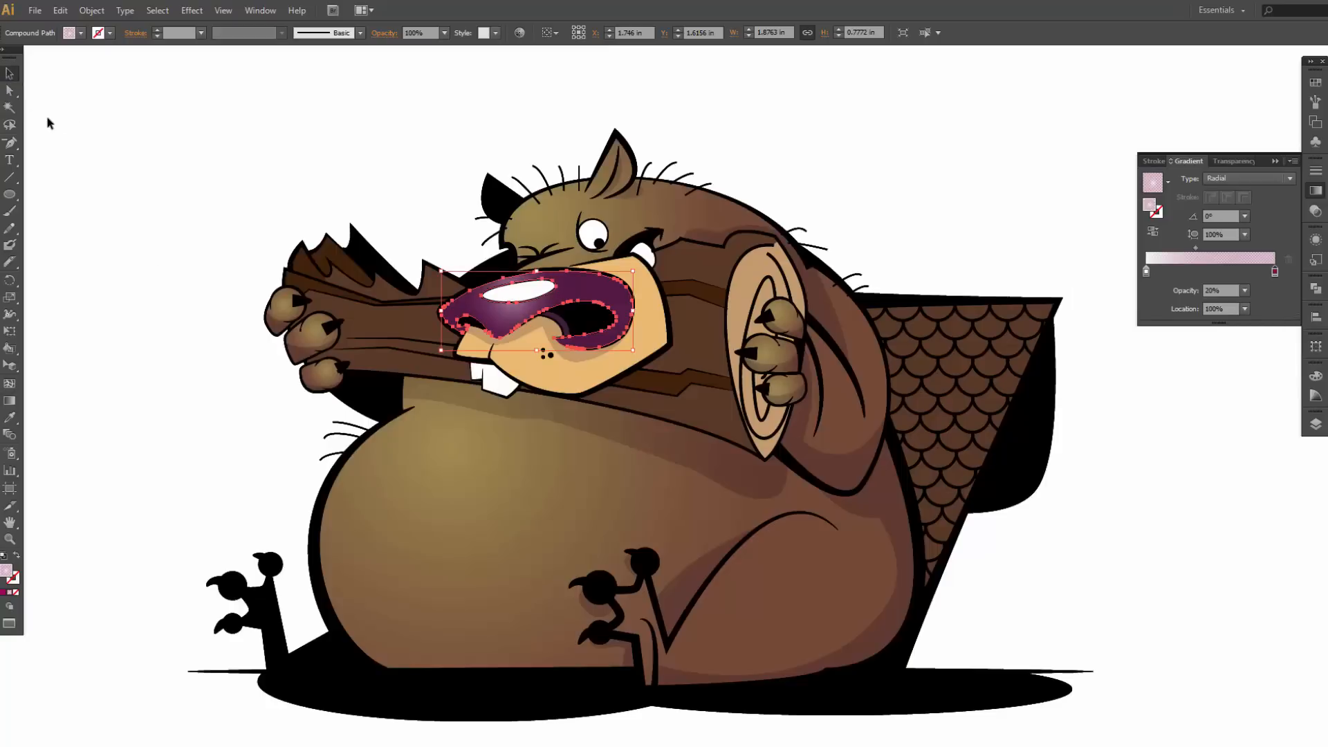
{"action": "left_click", "coordinate": [48, 123]}
Step: Save the illustration file
{"action": "key", "text": "ctrl+minus"}
{"action": "key", "text": "ctrl+minus"}
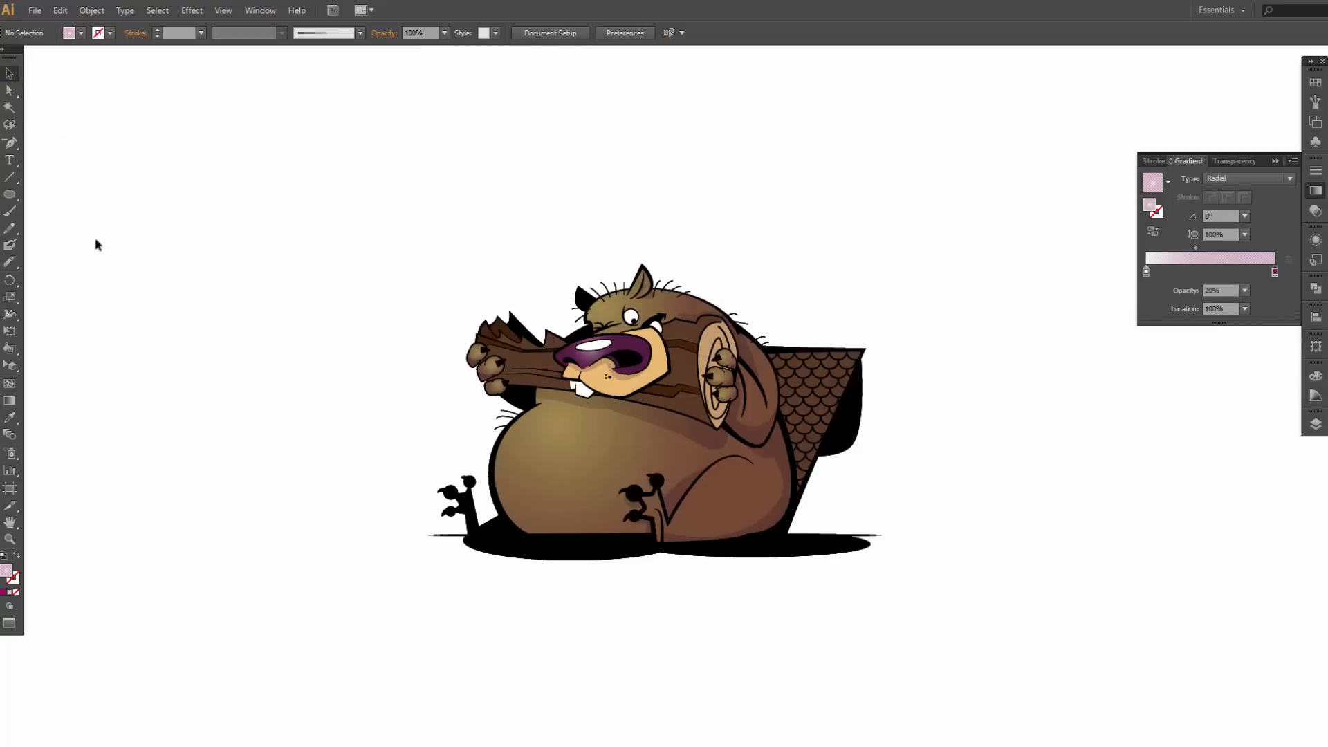
{"action": "left_click", "coordinate": [35, 10]}
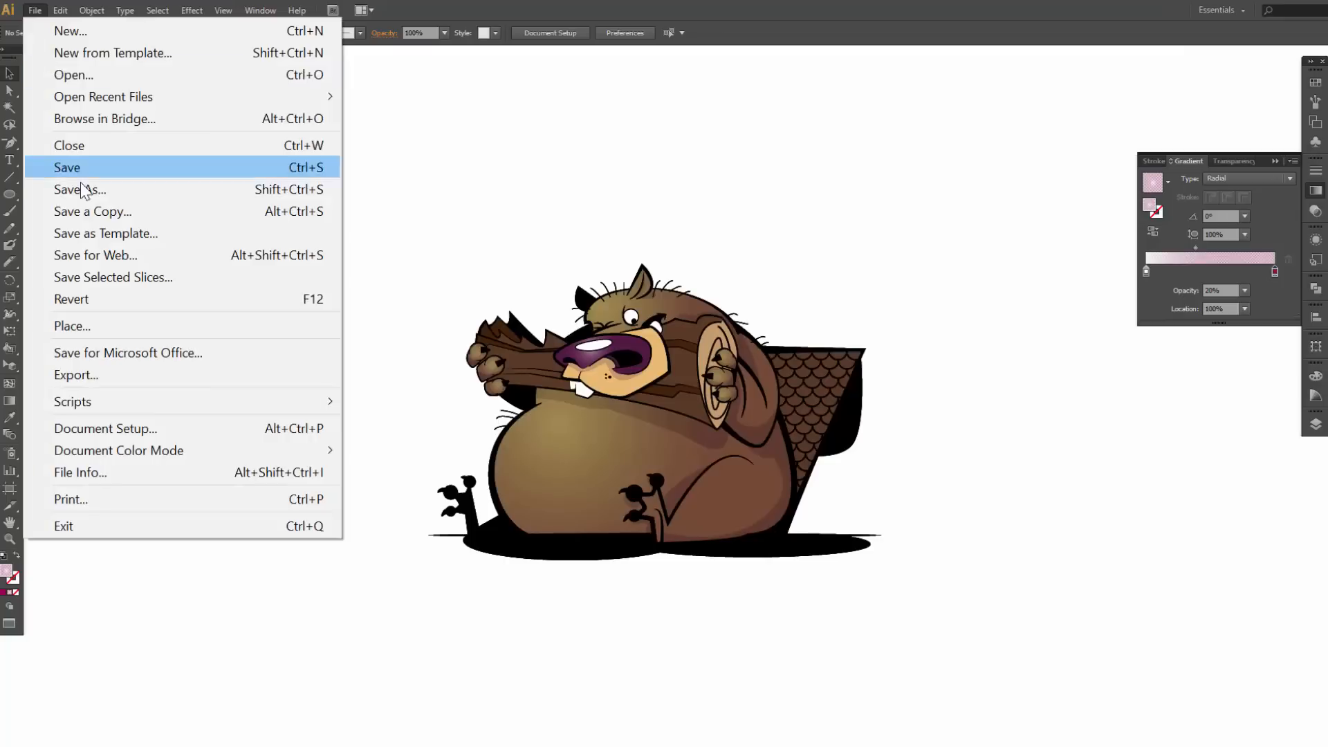
{"action": "left_click", "coordinate": [74, 171]}
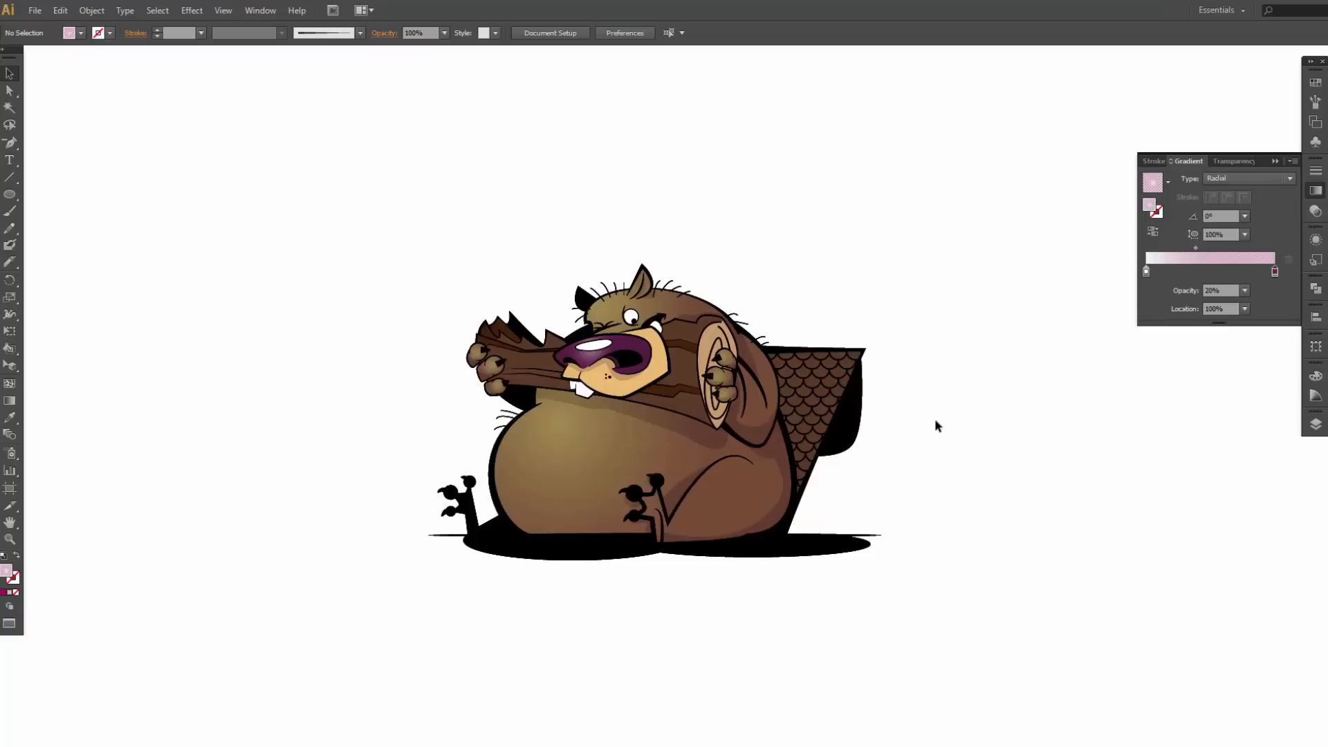
{"action": "key", "text": "ctrl+plus"}
{"action": "key", "text": "ctrl+plus"}
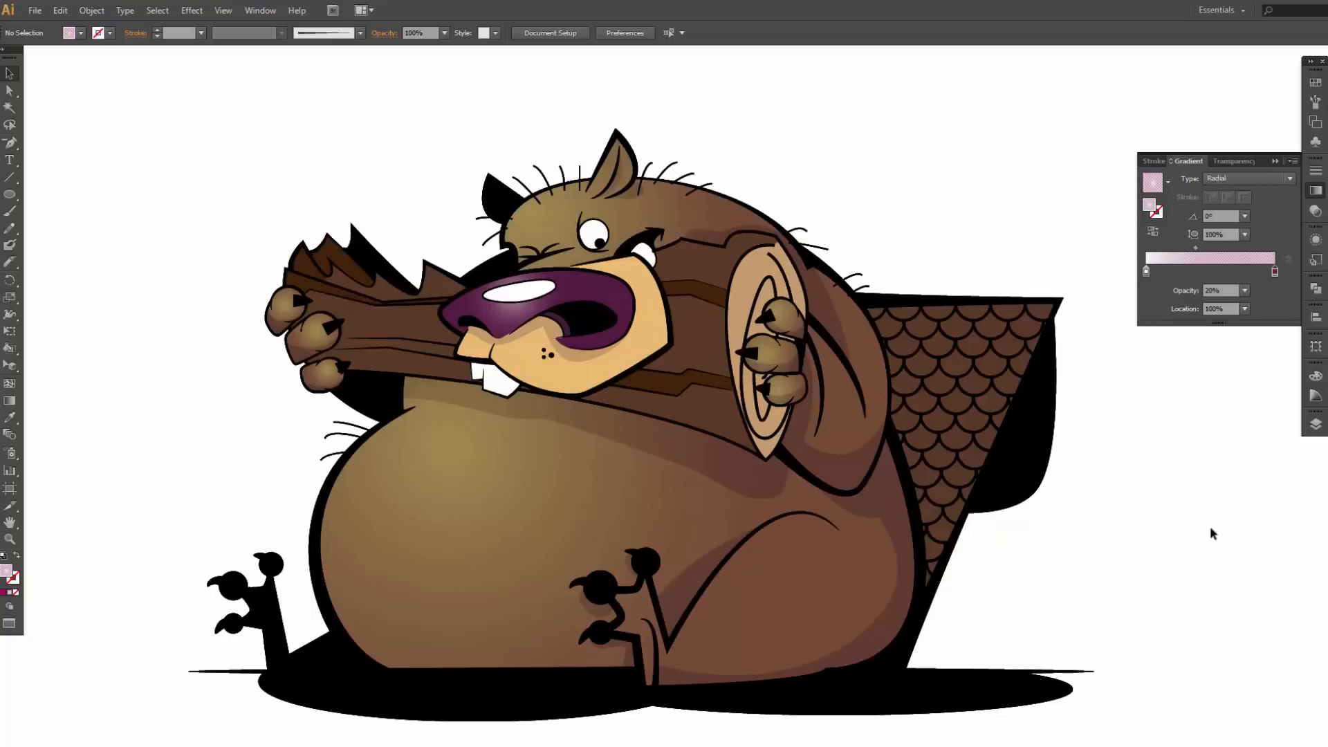
Step: Unlock the gradients layer and the visible inking brush layer above it
{"action": "left_click", "coordinate": [38, 10]}
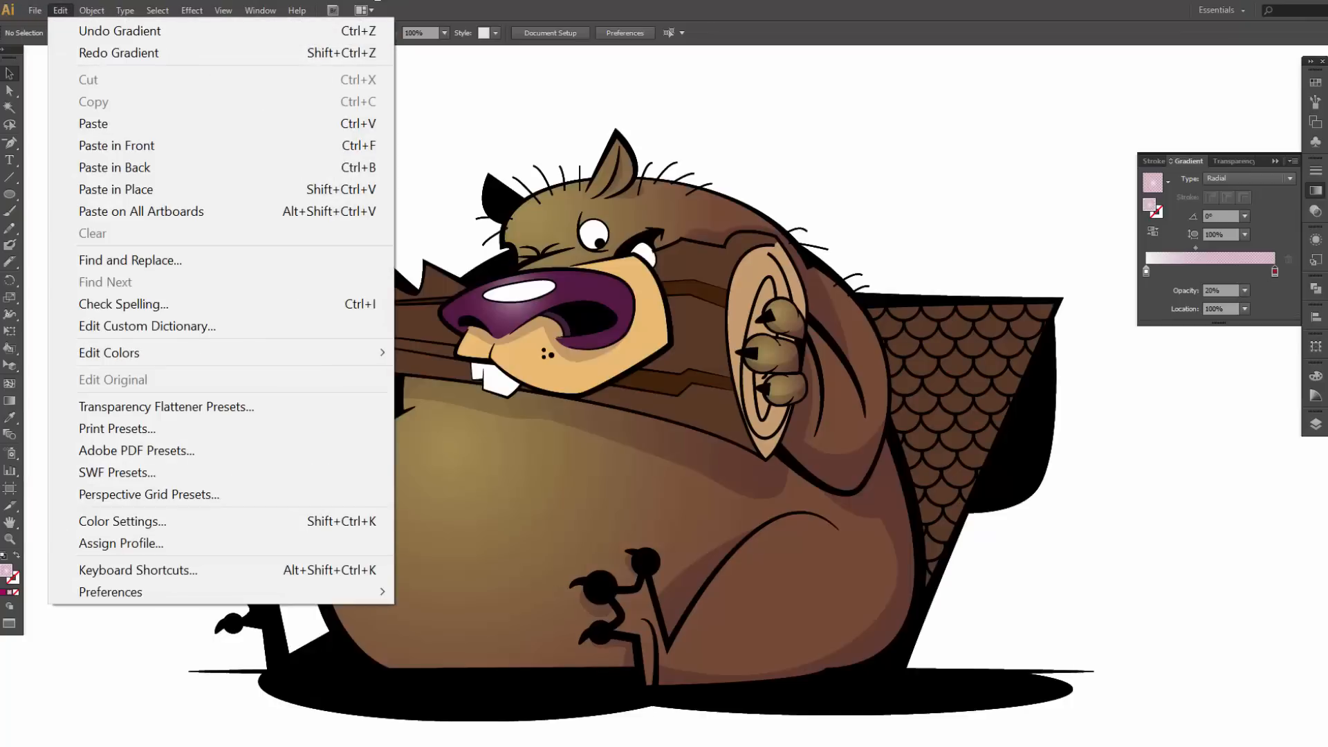
{"action": "left_click", "coordinate": [1316, 424]}
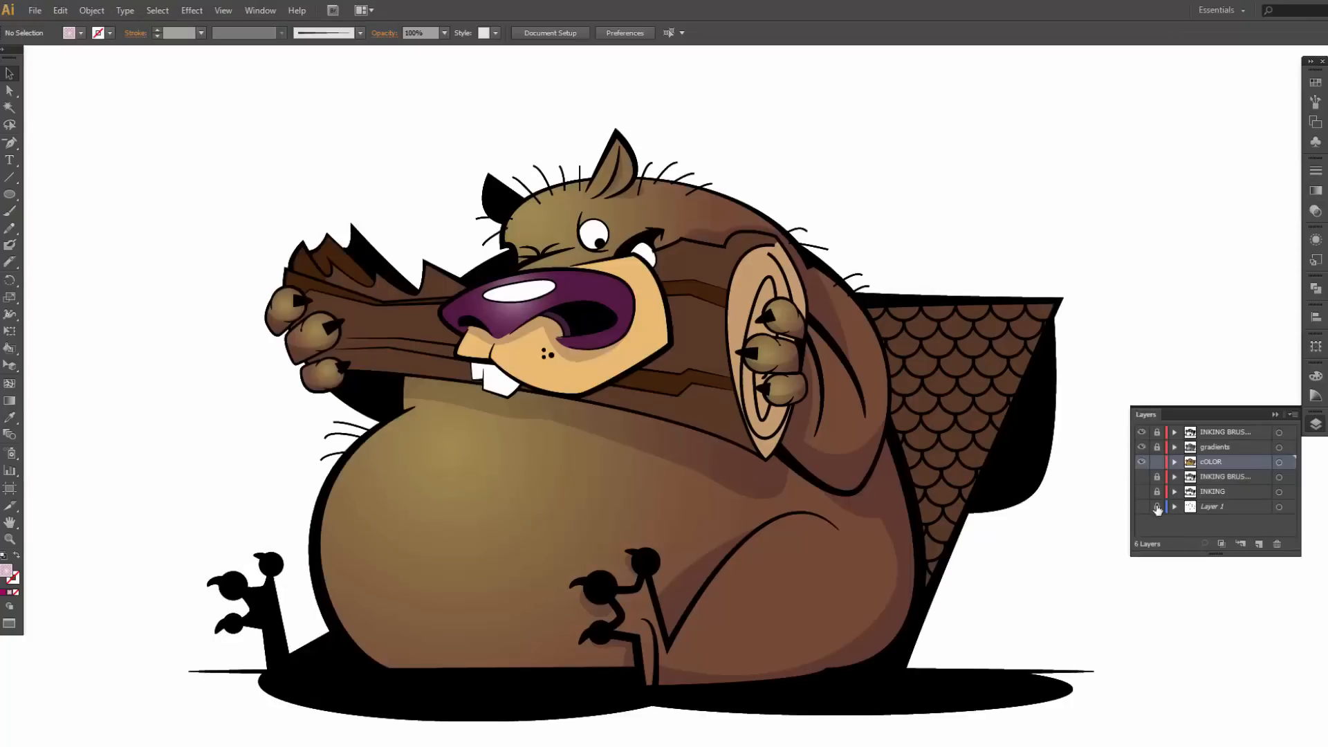
{"action": "left_click", "coordinate": [1155, 448]}
Step: Export the illustration for the web with the JPEG High preset at 60% quality, saving it as bEAVER in the Pictures folder
{"action": "left_click", "coordinate": [35, 11]}
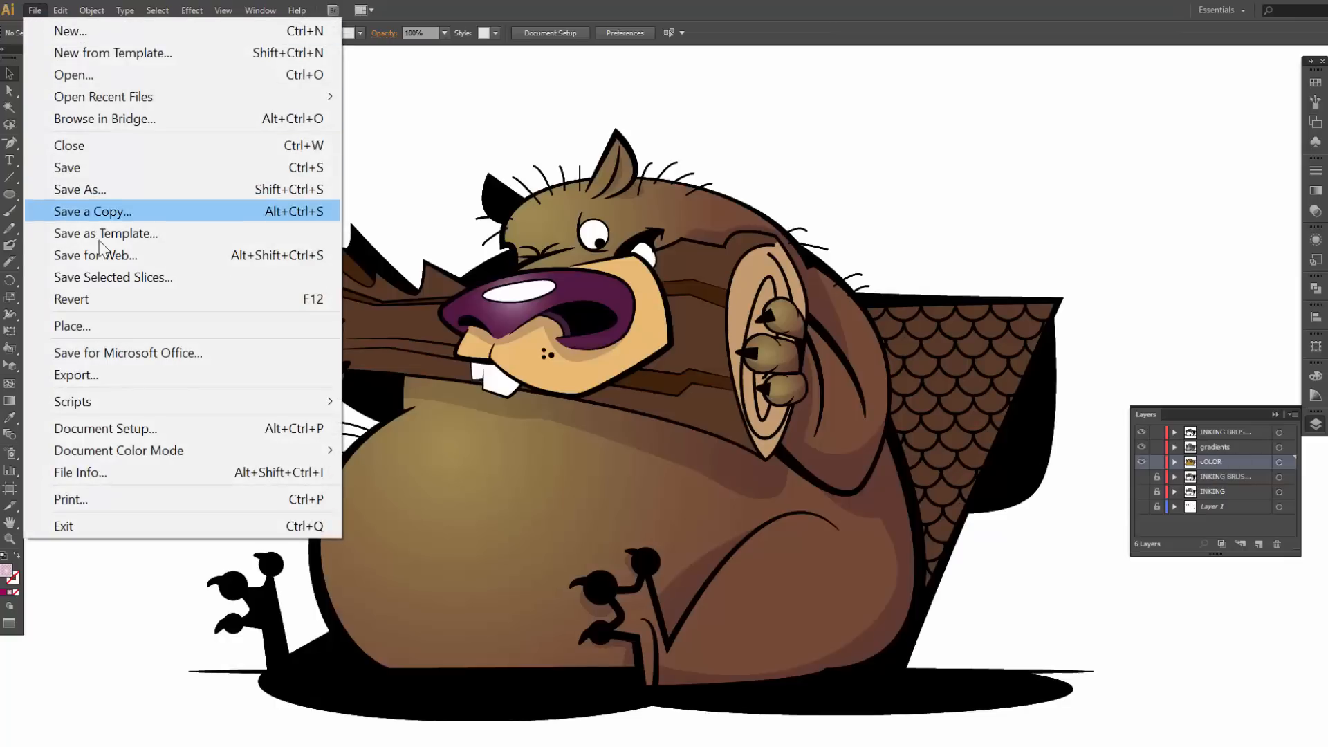
{"action": "left_click", "coordinate": [96, 257]}
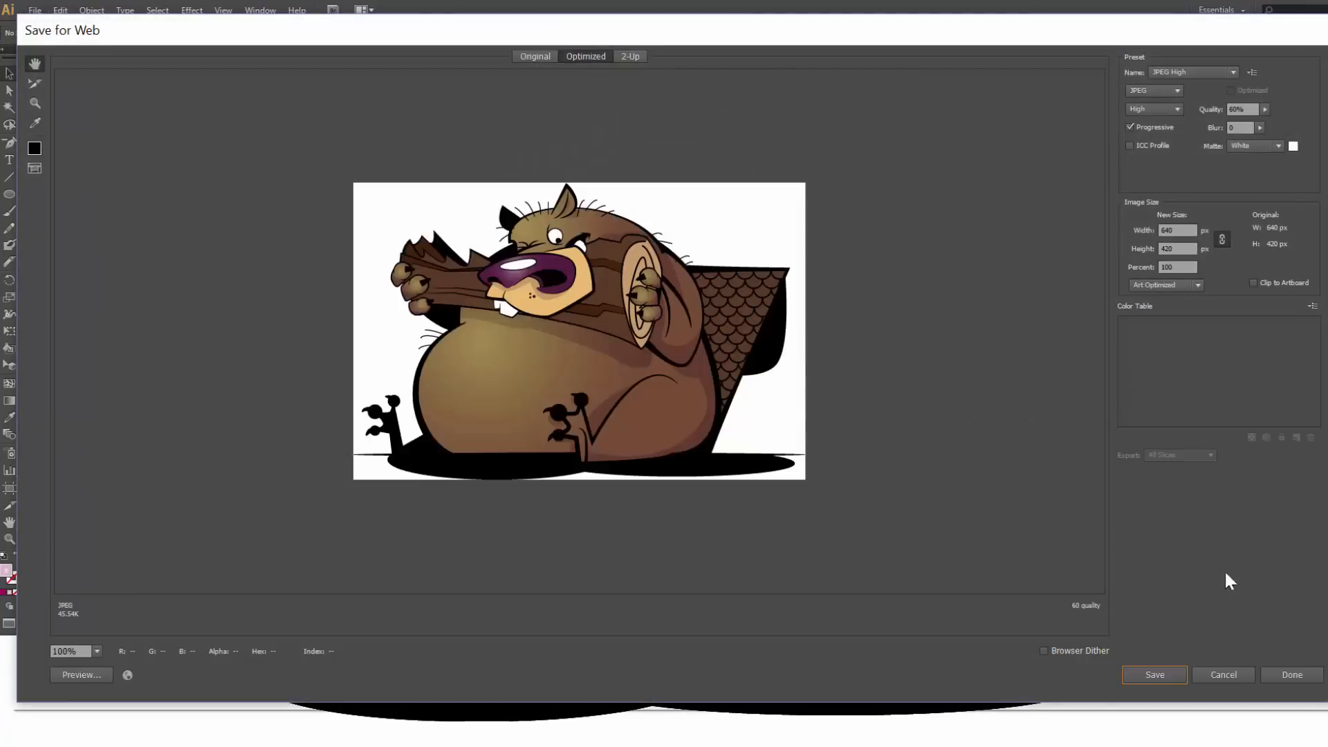
{"action": "left_click", "coordinate": [1153, 672]}
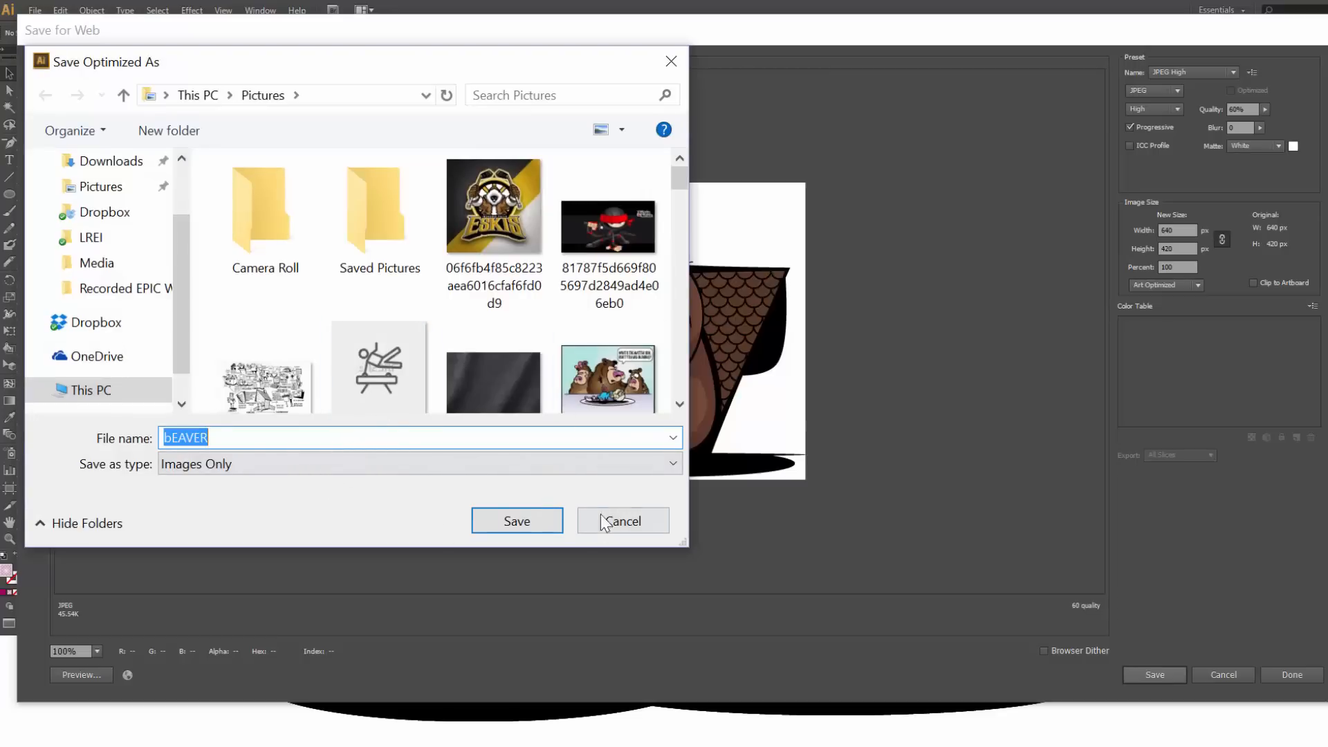
{"action": "left_click", "coordinate": [529, 524]}
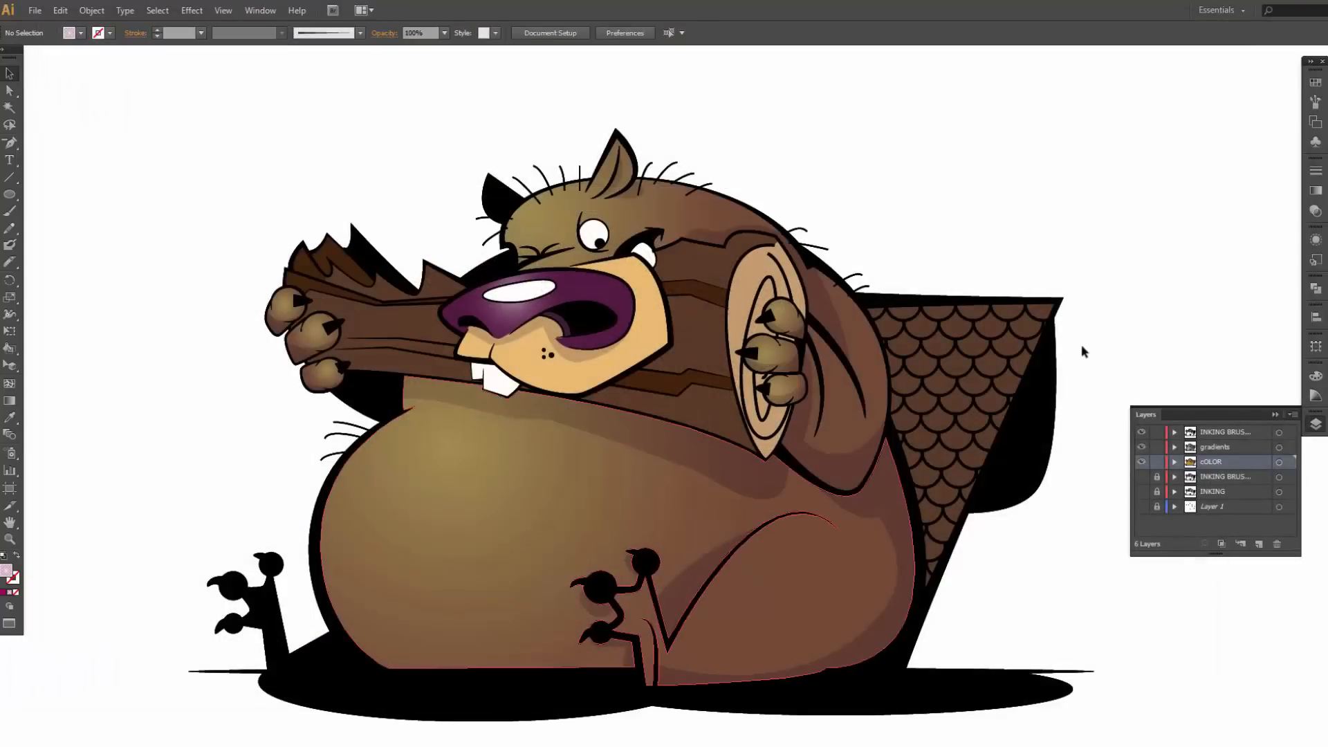